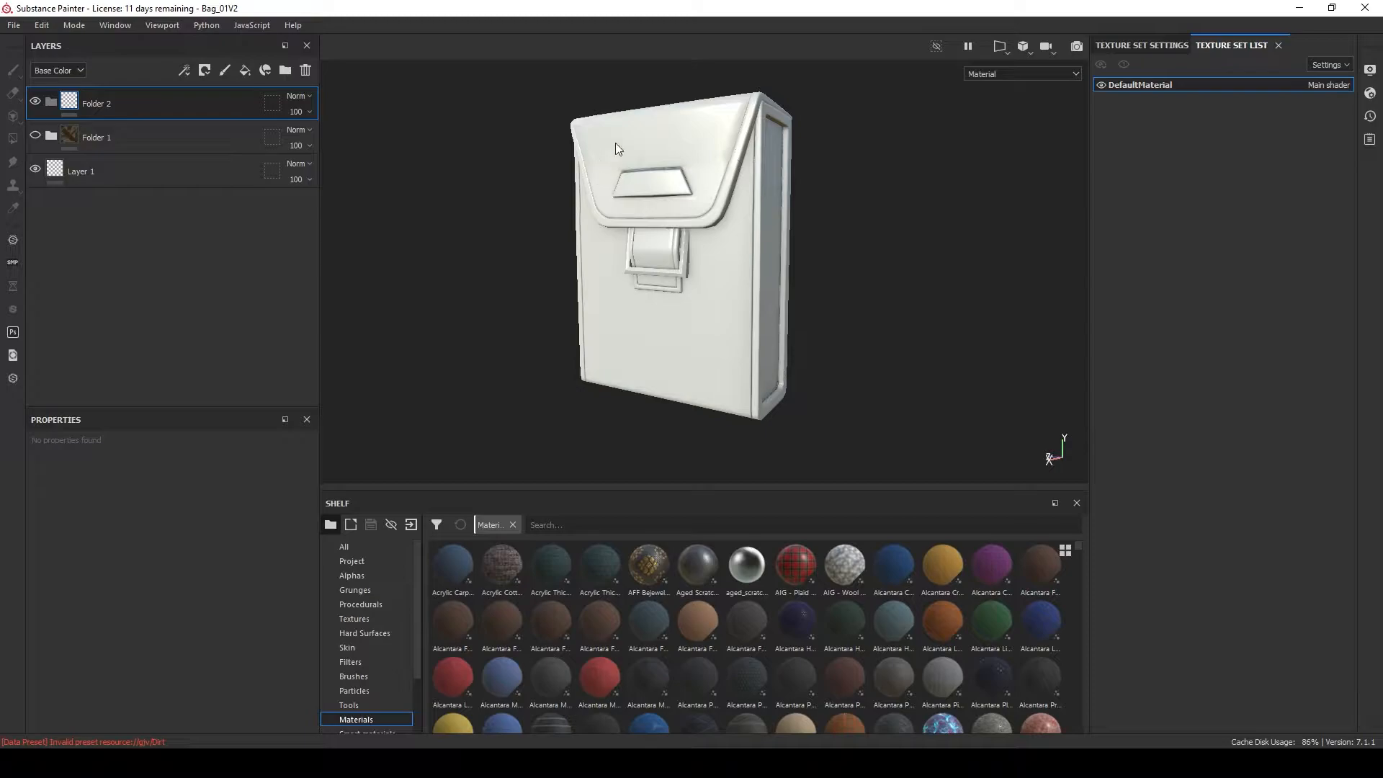
pyautogui.keyDown('alt'); pyautogui.keyDown('shift'); pyautogui.moveTo(661, 187); pyautogui.dragTo(611, 129); pyautogui.keyUp('shift'); pyautogui.keyUp('alt')
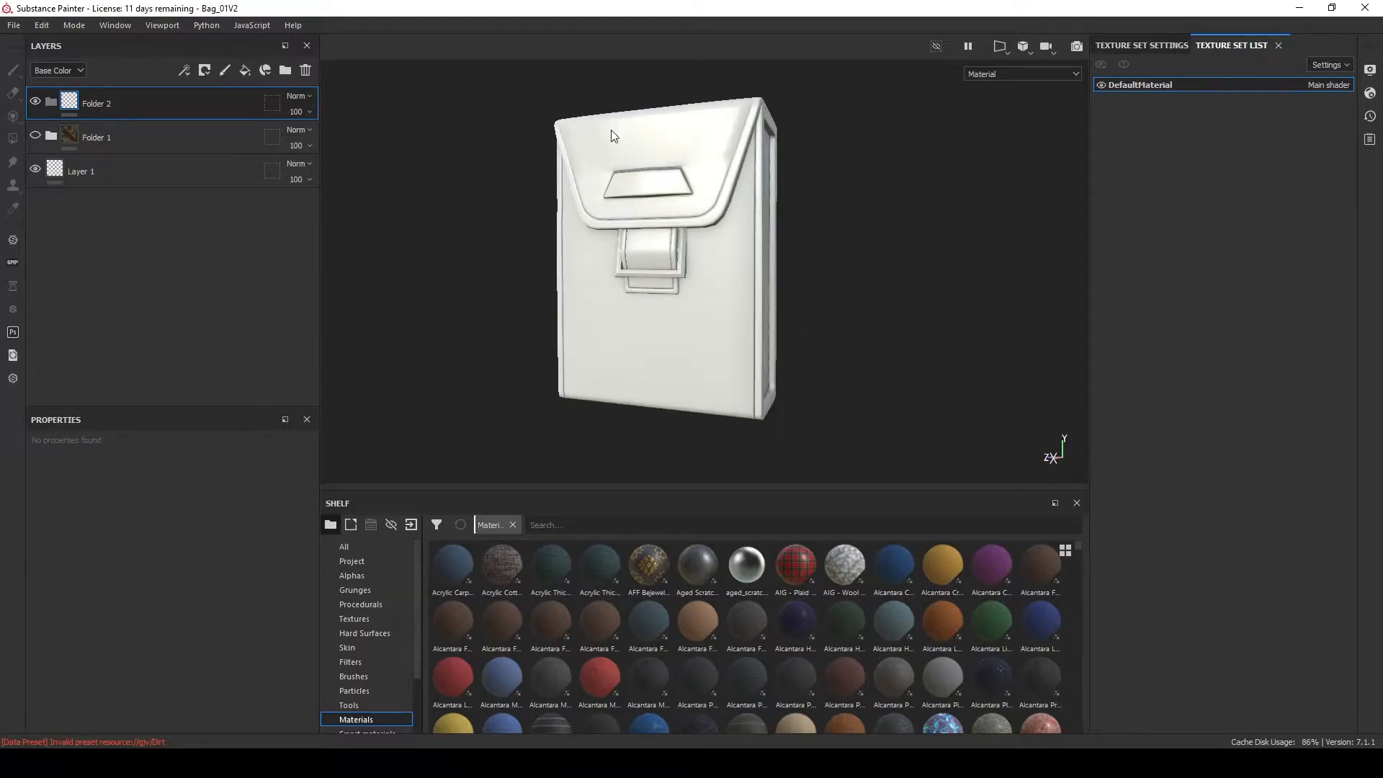
pyautogui.keyDown('alt'); pyautogui.moveTo(795, 146); pyautogui.dragTo(522, 188); pyautogui.keyUp('alt')
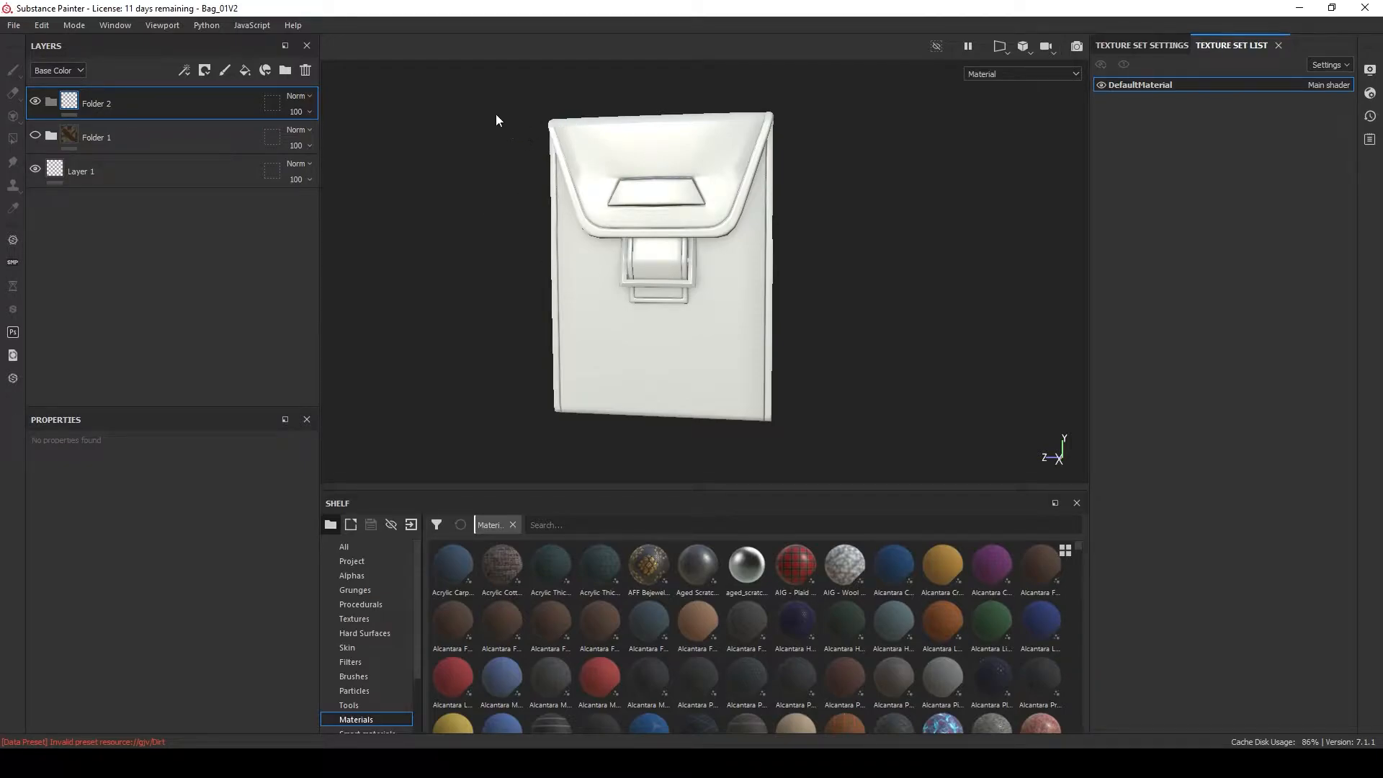
pyautogui.keyDown('alt'); pyautogui.moveTo(797, 310); pyautogui.dragTo(654, 175); pyautogui.keyUp('alt')
pyautogui.keyDown('alt'); pyautogui.moveTo(654, 172); pyautogui.dragTo(623, 222, button='right'); pyautogui.keyUp('alt')
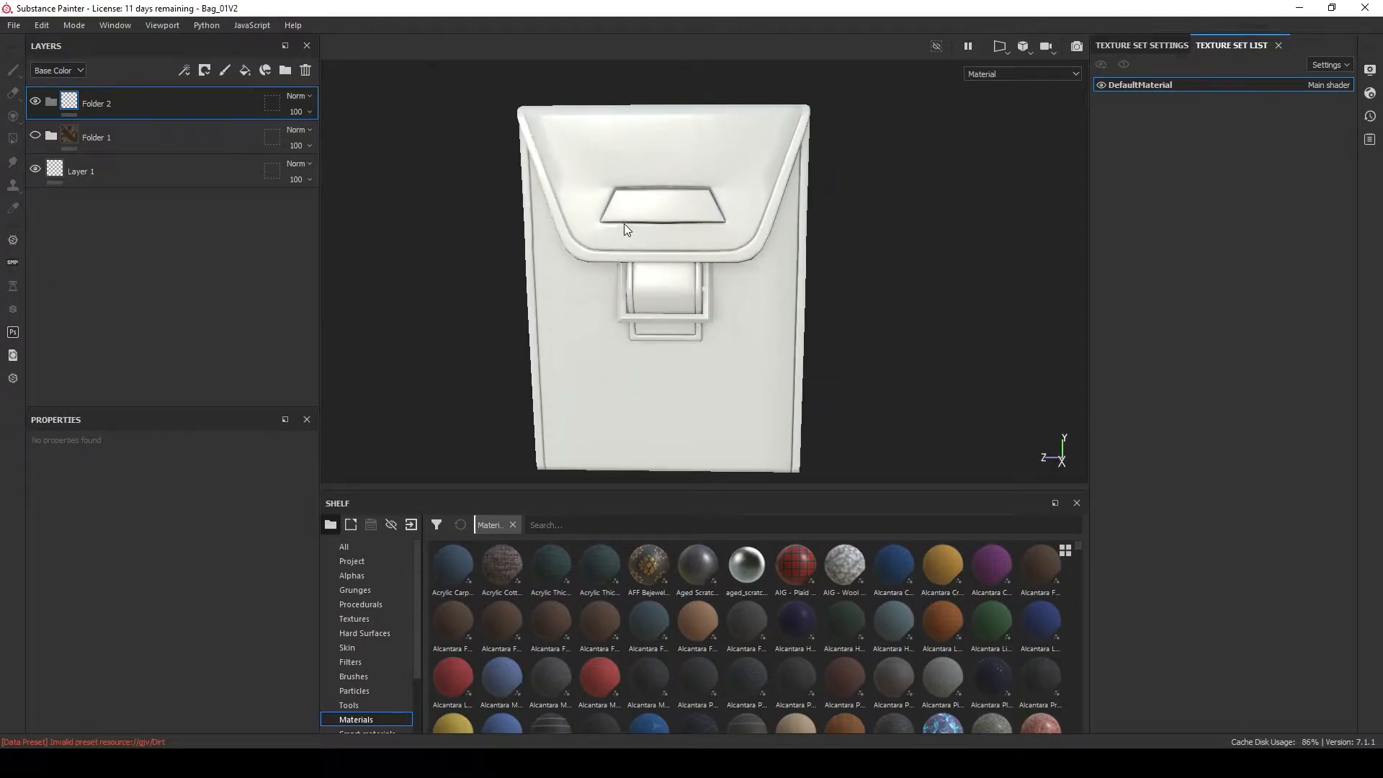
pyautogui.keyDown('alt'); pyautogui.moveTo(624, 222); pyautogui.dragTo(641, 193, button='middle'); pyautogui.keyUp('alt')
pyautogui.keyDown('alt'); pyautogui.moveTo(641, 193); pyautogui.dragTo(721, 172); pyautogui.keyUp('alt')
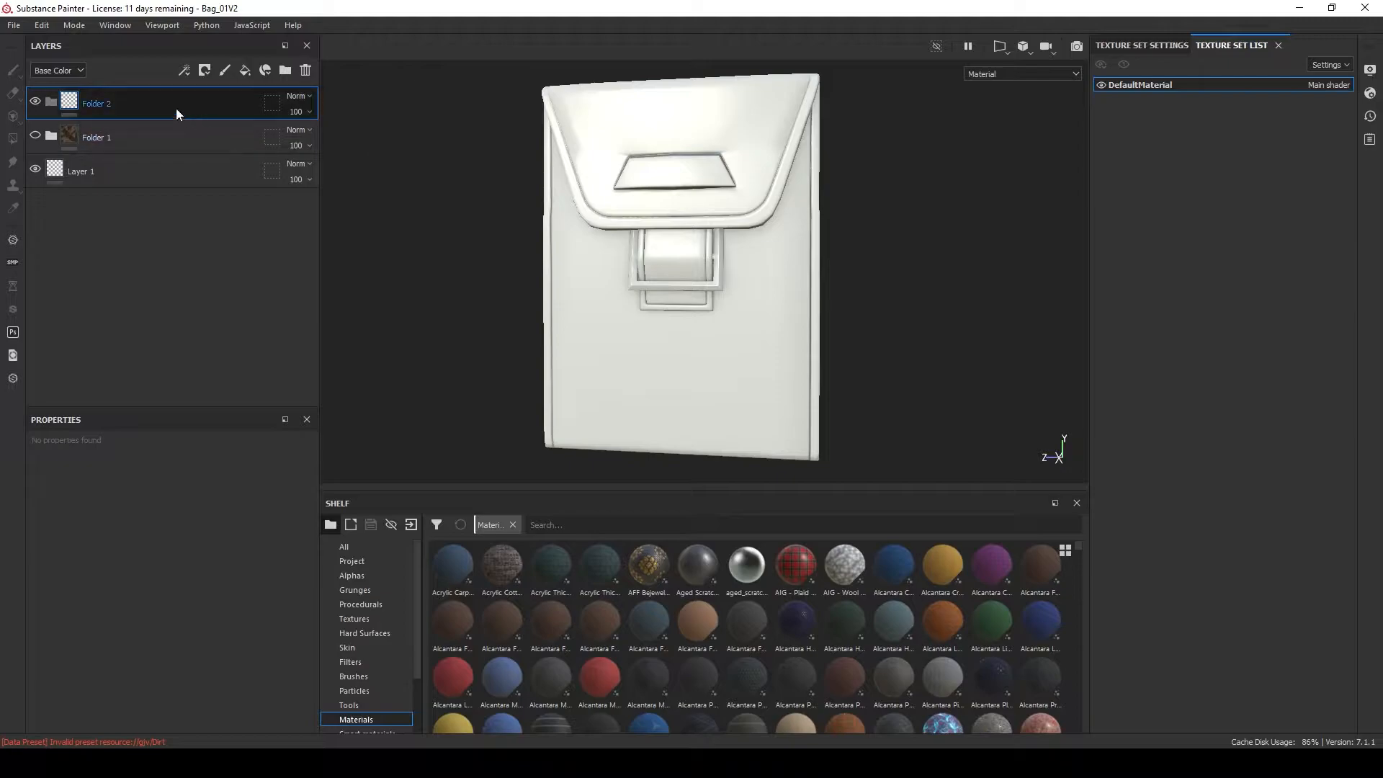
# Add a fill layer inside Folder 2 and rename the folder Stylized Bag.
pyautogui.click(265, 70)
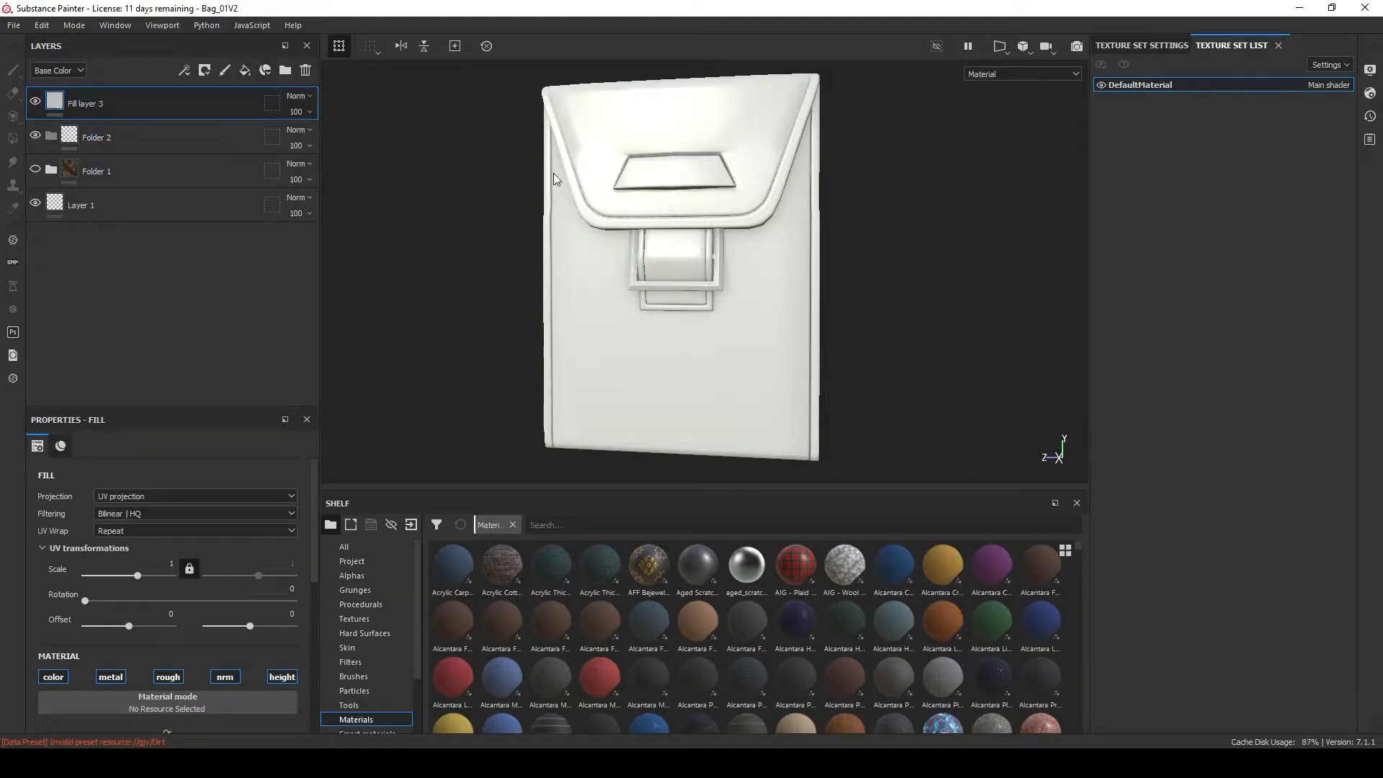
pyautogui.moveTo(167, 108); pyautogui.dragTo(186, 135)
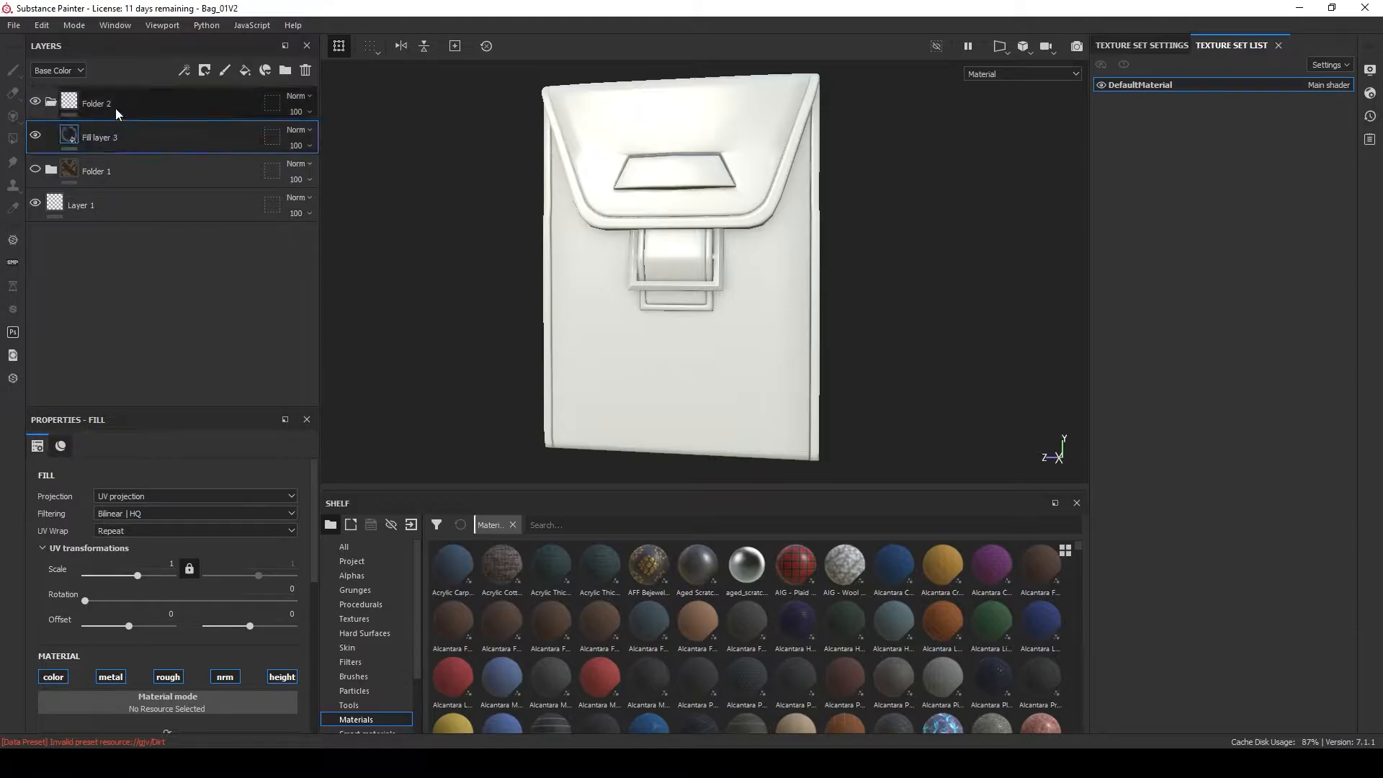
pyautogui.doubleClick(115, 106)
pyautogui.write('Styl')
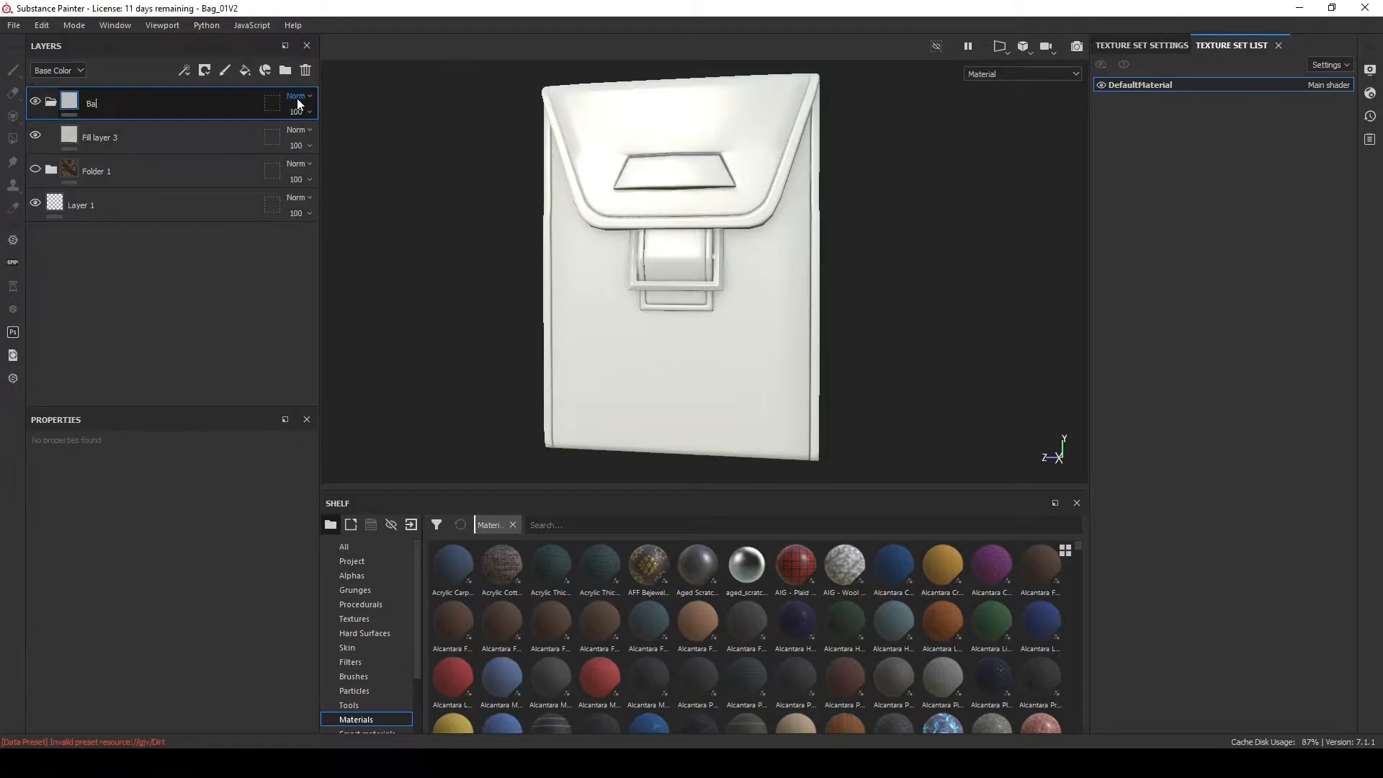
pyautogui.write('ized Bag')
pyautogui.press('Return')
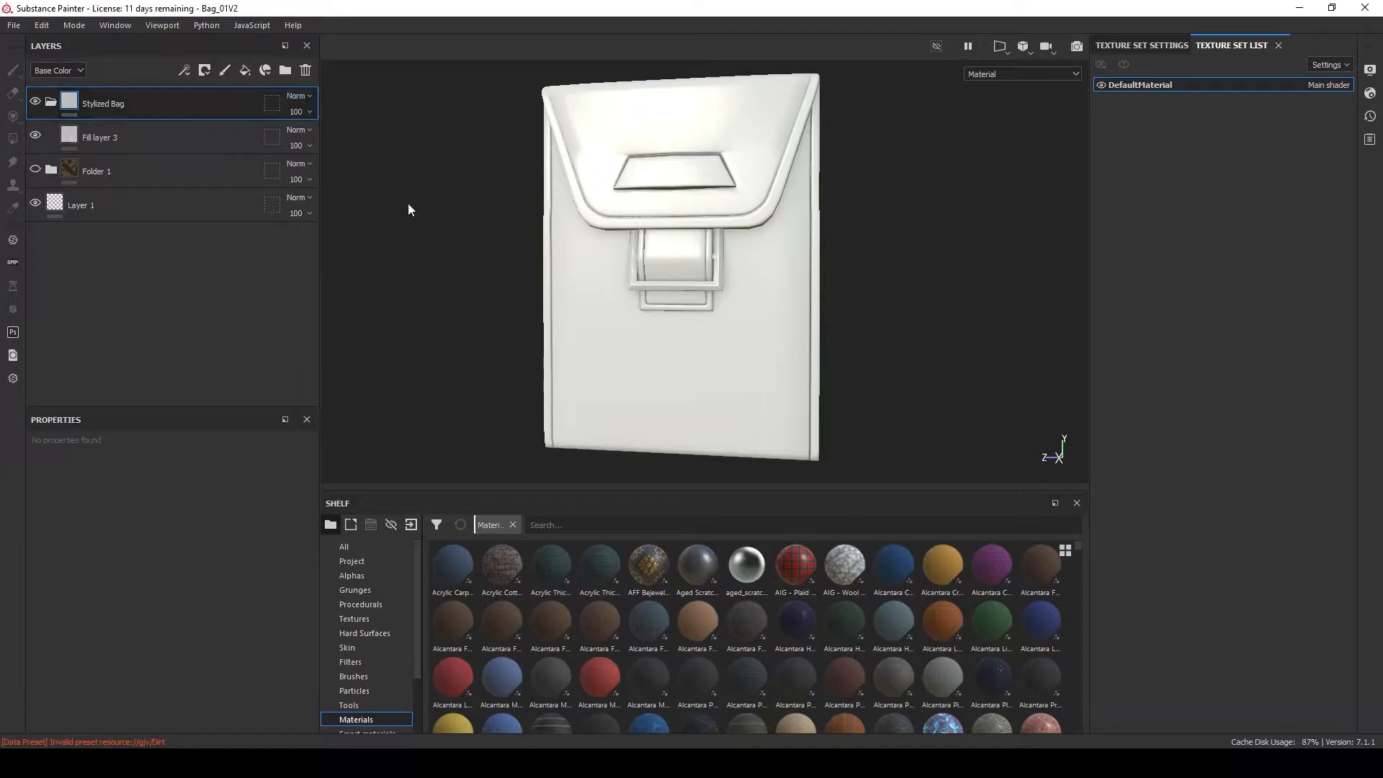
# Delete the hidden Folder 1 from the layer stack.
pyautogui.keyDown('alt'); pyautogui.moveTo(597, 259); pyautogui.dragTo(539, 271); pyautogui.keyUp('alt')
pyautogui.click(198, 170)
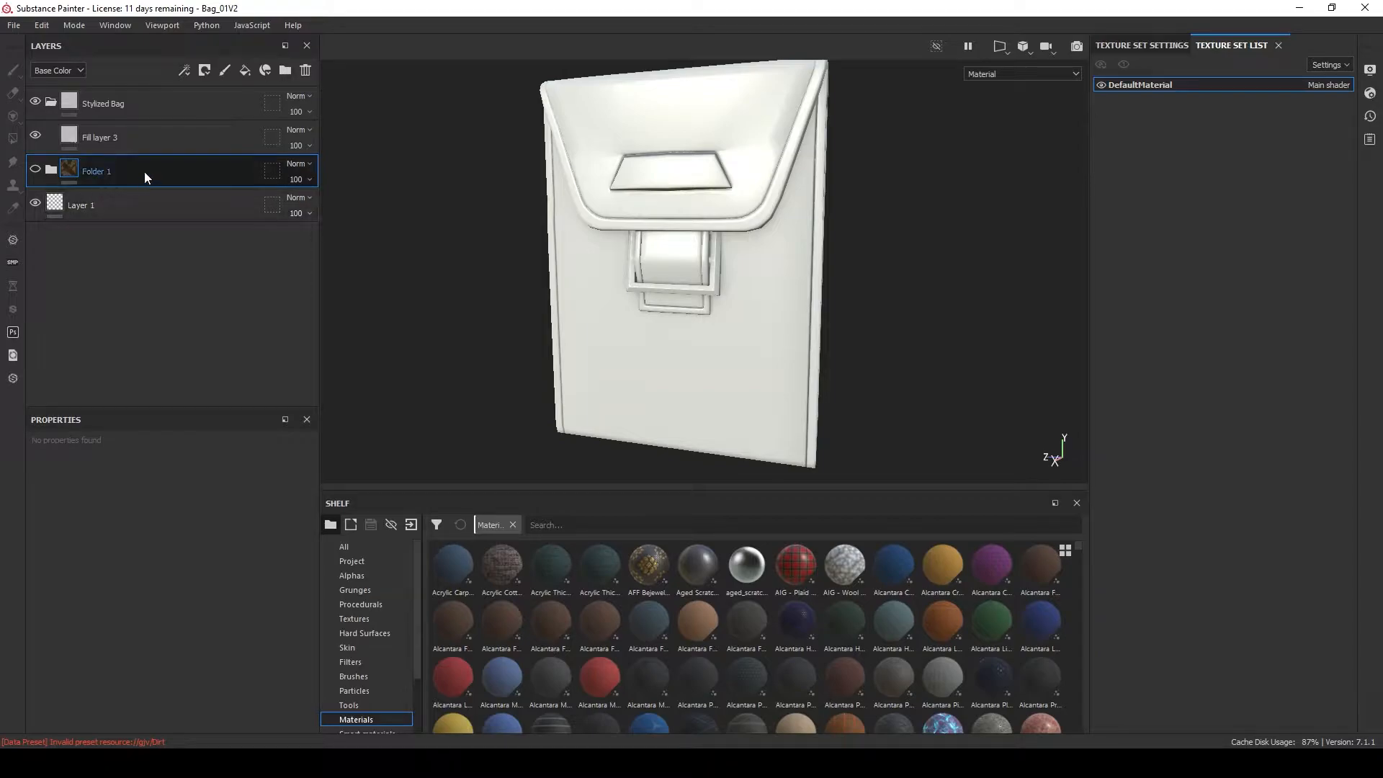
pyautogui.moveTo(151, 169); pyautogui.dragTo(157, 209)
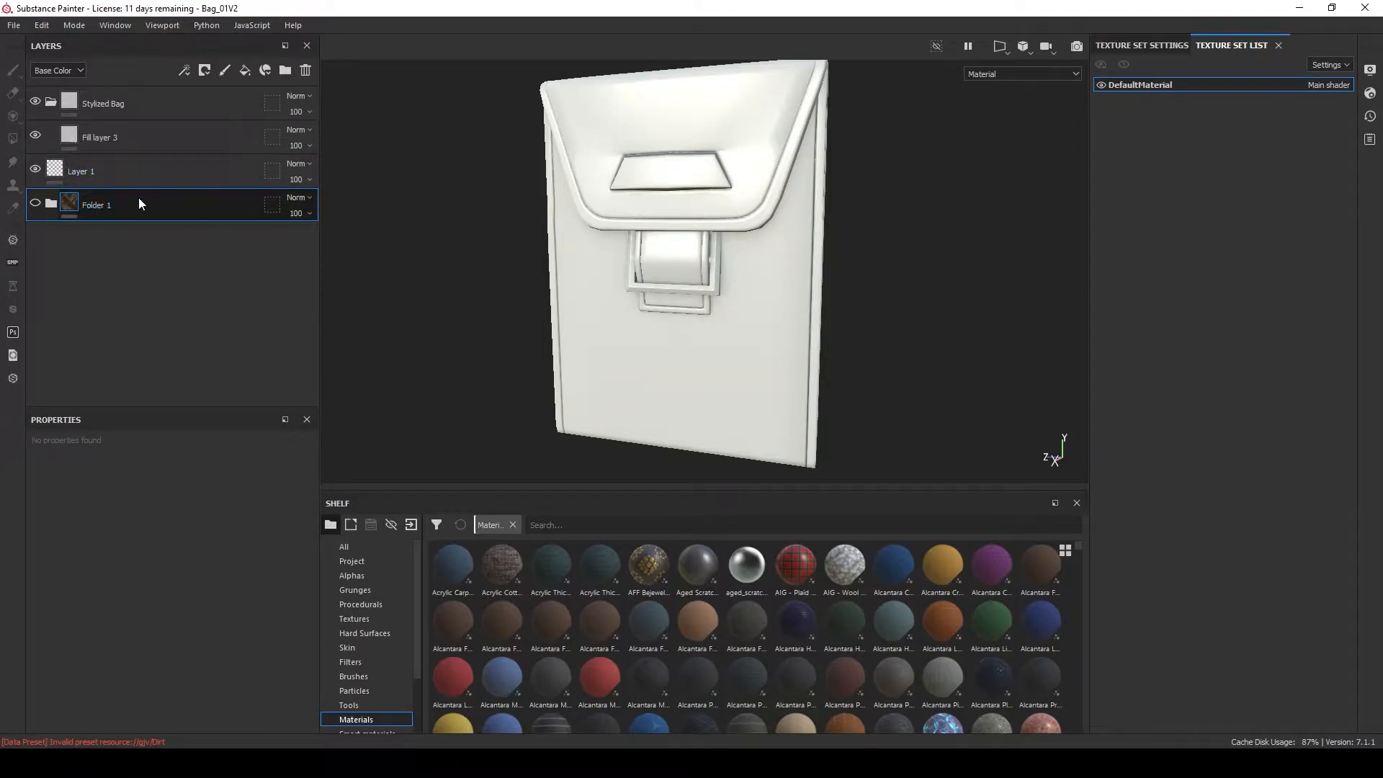
pyautogui.press('Delete')
# Limit the fill layer inside Stylized Bag to the color and roughness channels by disabling metal, normal and height.
pyautogui.click(184, 141)
pyautogui.moveTo(657, 269)
pyautogui.keyDown('alt'); pyautogui.mouseDown()
pyautogui.moveTo(649, 240)
pyautogui.moveTo(656, 259)
pyautogui.mouseUp(); pyautogui.keyUp('alt')
pyautogui.keyDown('alt'); pyautogui.moveTo(655, 259); pyautogui.dragTo(625, 244, button='middle'); pyautogui.keyUp('alt')
pyautogui.keyDown('alt'); pyautogui.moveTo(625, 245); pyautogui.dragTo(654, 265); pyautogui.keyUp('alt')
pyautogui.scroll(-1, 630, 276)
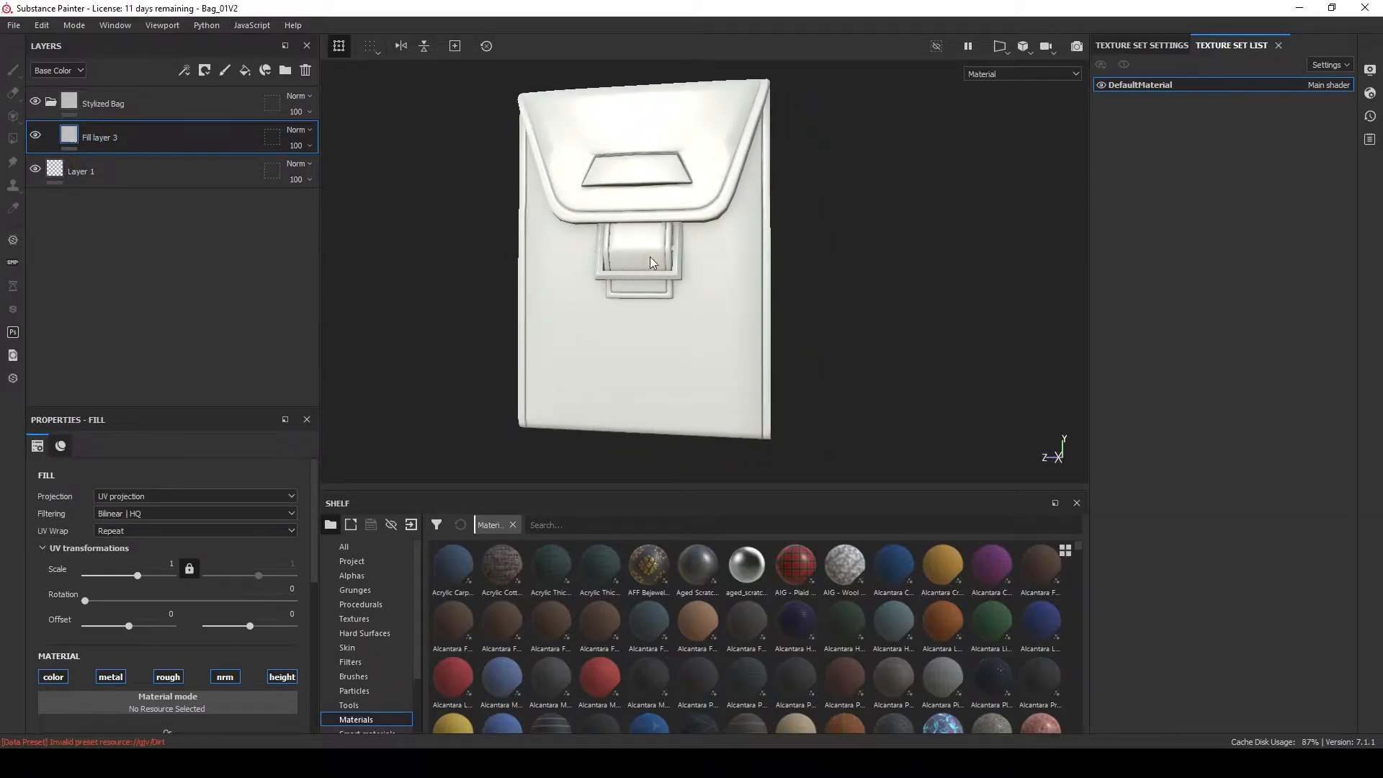
pyautogui.scroll(-3, 162, 504)
pyautogui.moveTo(138, 416); pyautogui.dragTo(159, 278)
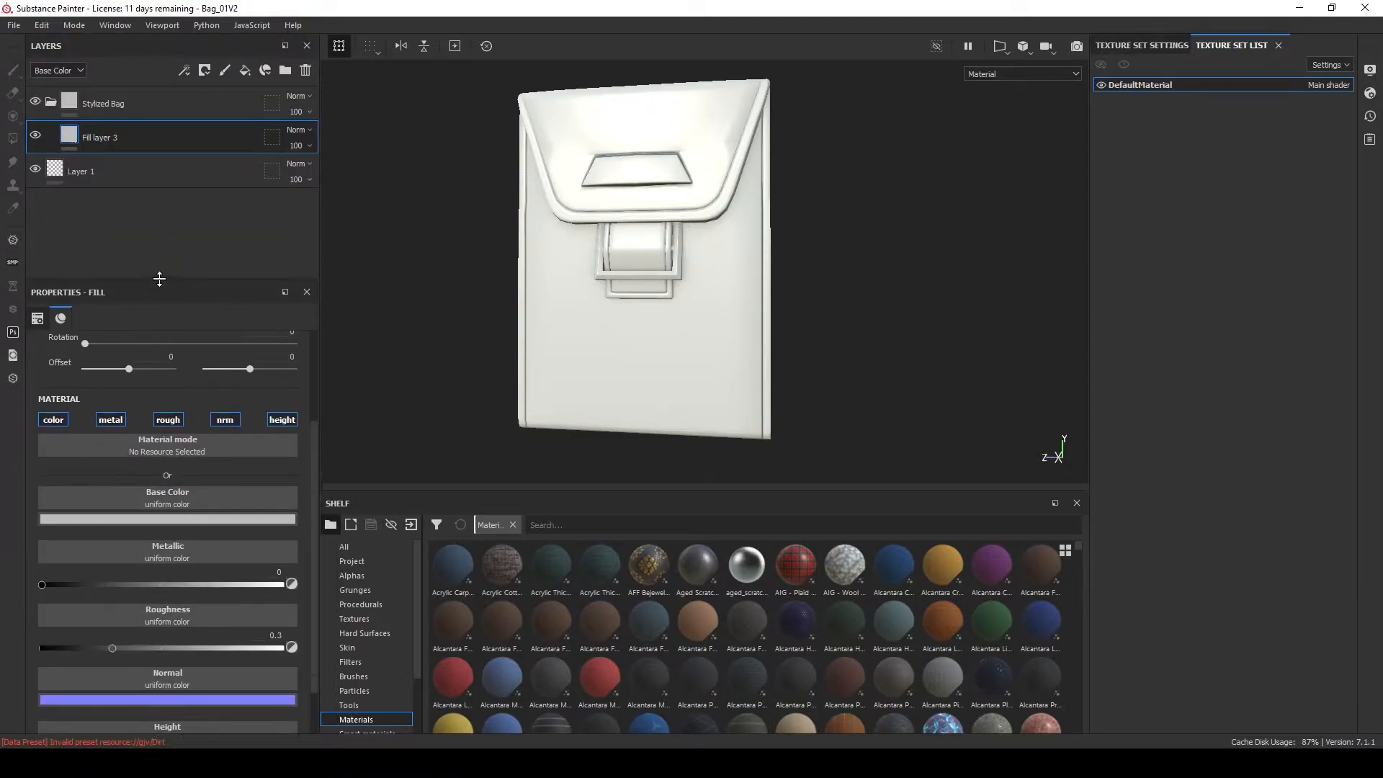
pyautogui.click(110, 419)
pyautogui.click(225, 419)
pyautogui.click(281, 419)
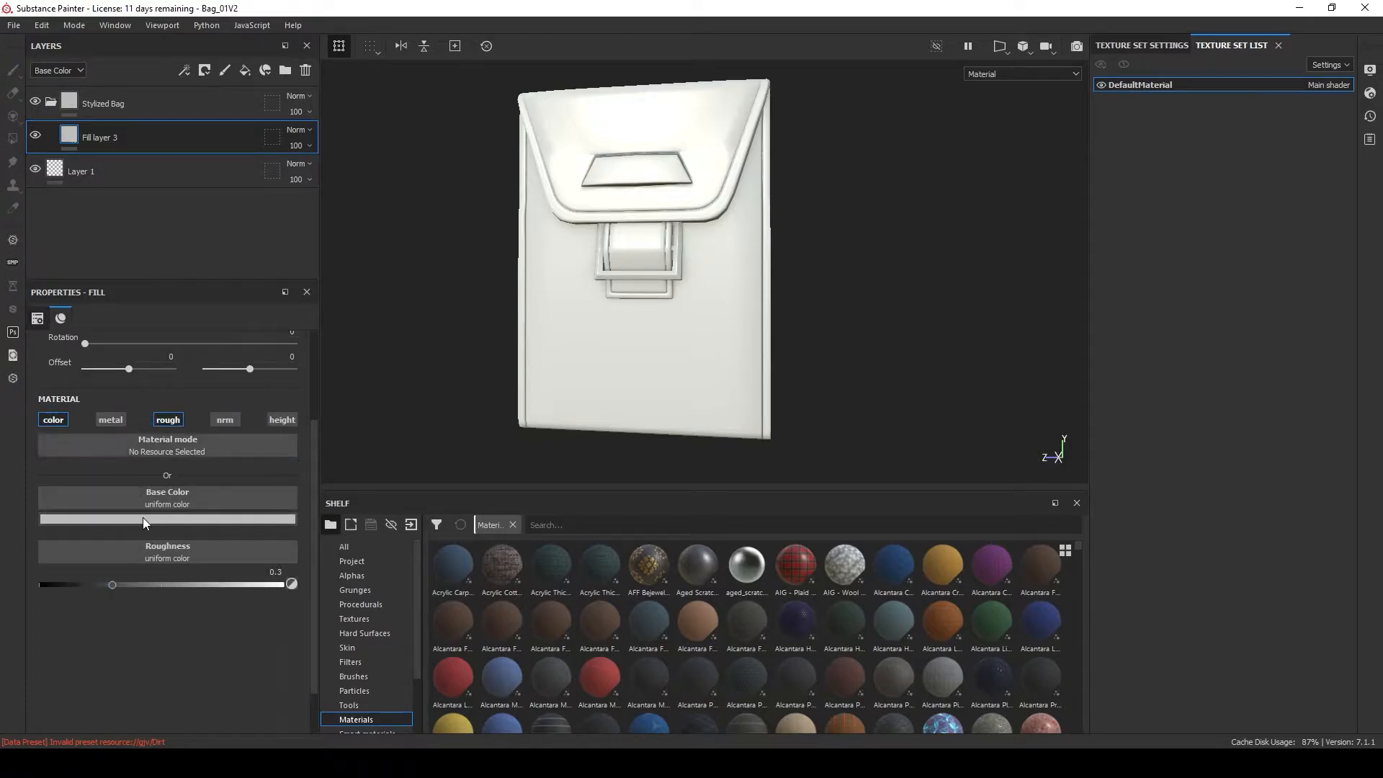
# Set the fill layer's base color to a dark brown, 3d372b, and rotate the environment lighting to check it.
pyautogui.click(165, 517)
pyautogui.moveTo(299, 587); pyautogui.dragTo(301, 650)
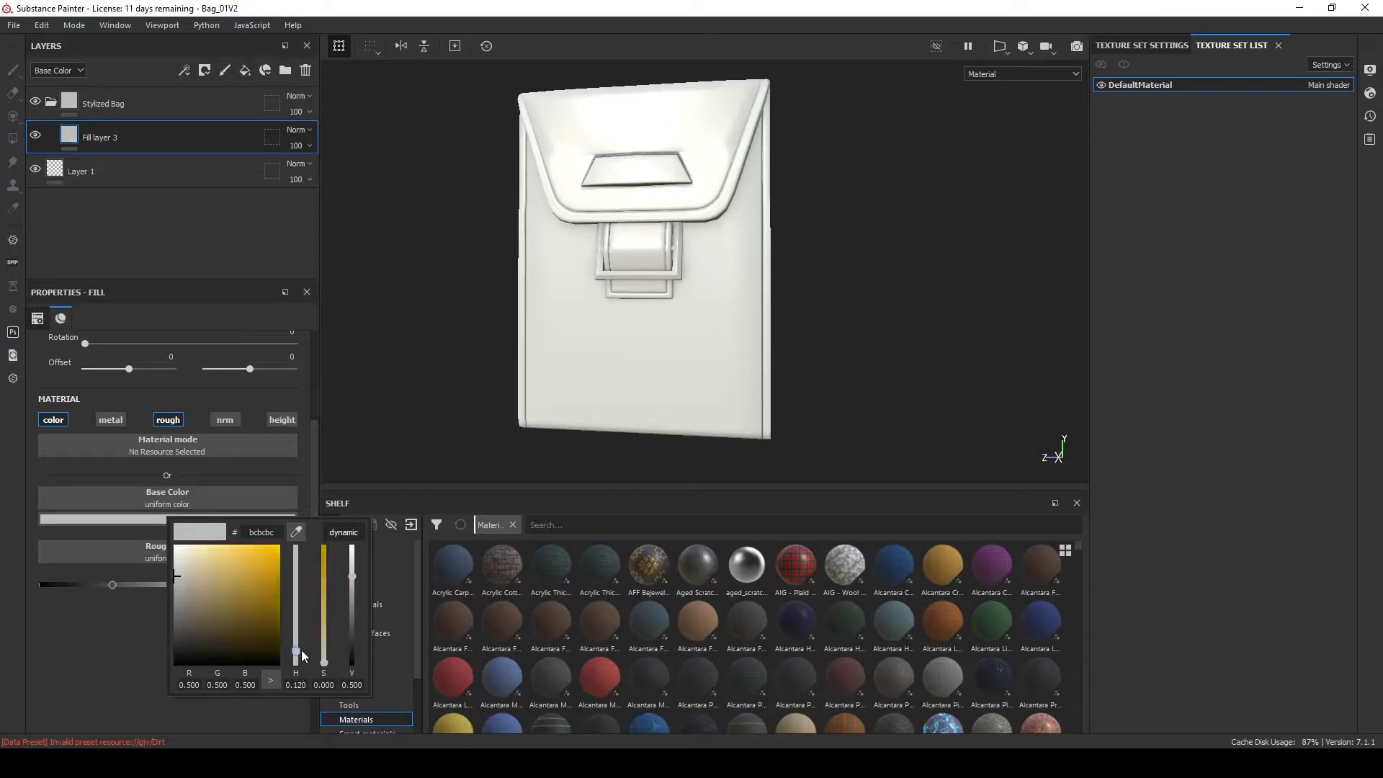
pyautogui.moveTo(196, 612); pyautogui.dragTo(208, 637)
pyautogui.moveTo(294, 653); pyautogui.dragTo(291, 652)
pyautogui.moveTo(206, 643); pyautogui.dragTo(200, 635)
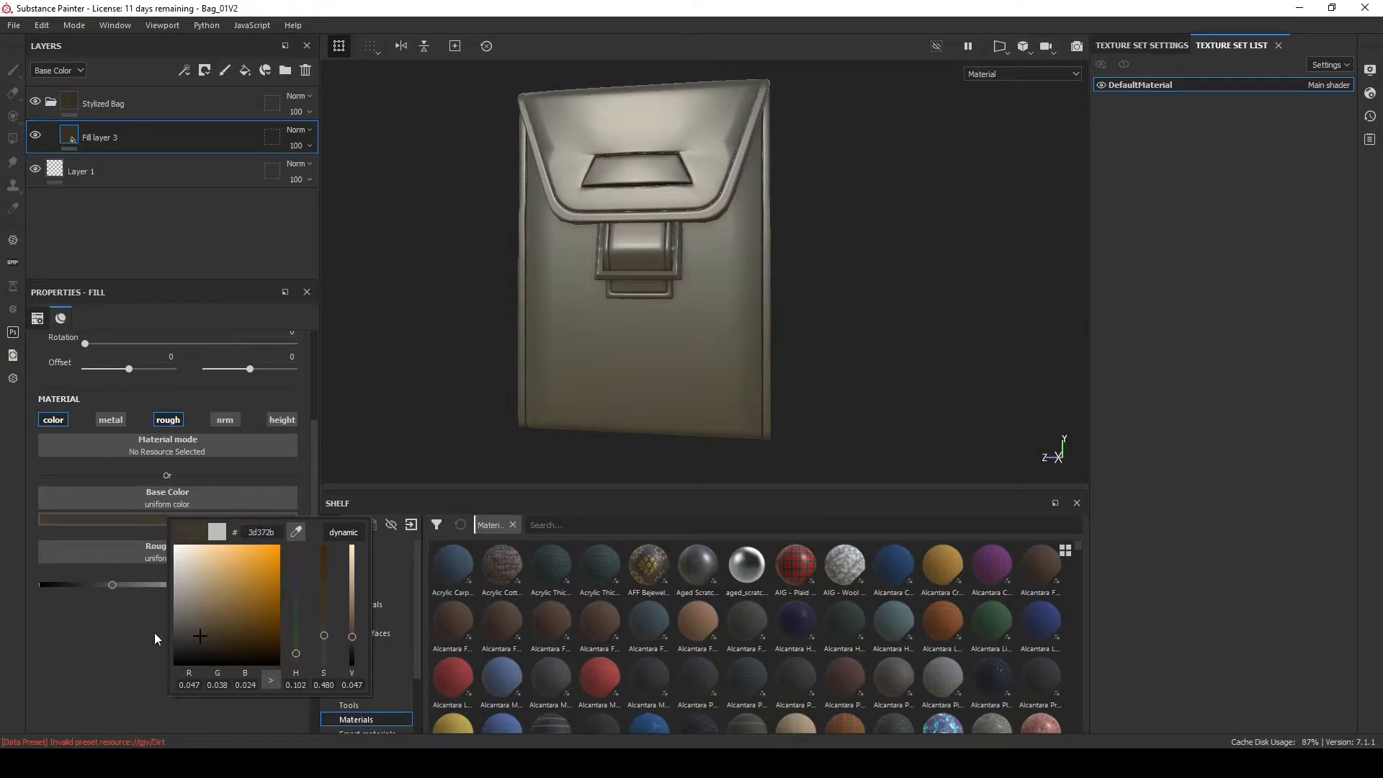
pyautogui.keyDown('alt'); pyautogui.moveTo(642, 326); pyautogui.dragTo(700, 343); pyautogui.keyUp('alt')
pyautogui.keyDown('shift'); pyautogui.moveTo(700, 343); pyautogui.dragTo(461, 338, button='right'); pyautogui.keyUp('shift')
# Set the brown fill layer's roughness to 0.5.
pyautogui.moveTo(113, 584); pyautogui.dragTo(257, 584)
pyautogui.click(257, 572)
pyautogui.write('0.5')
pyautogui.press('Return')
pyautogui.scroll(-3, 656, 312)
pyautogui.keyDown('alt'); pyautogui.moveTo(656, 311); pyautogui.dragTo(583, 295); pyautogui.keyUp('alt')
pyautogui.scroll(2, 596, 284)
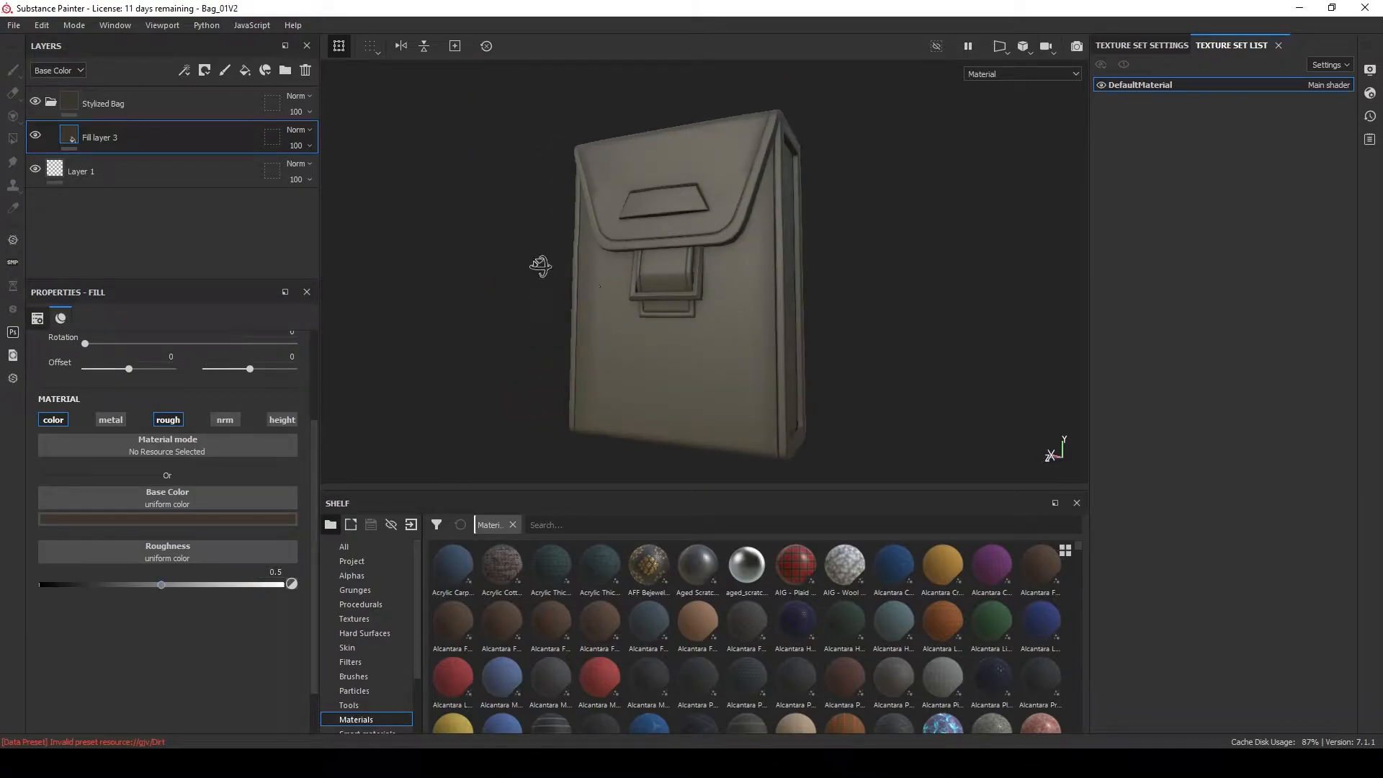
# Rename the fill layer Base and set its roughness to 0.55.
pyautogui.doubleClick(98, 137)
pyautogui.write('Base')
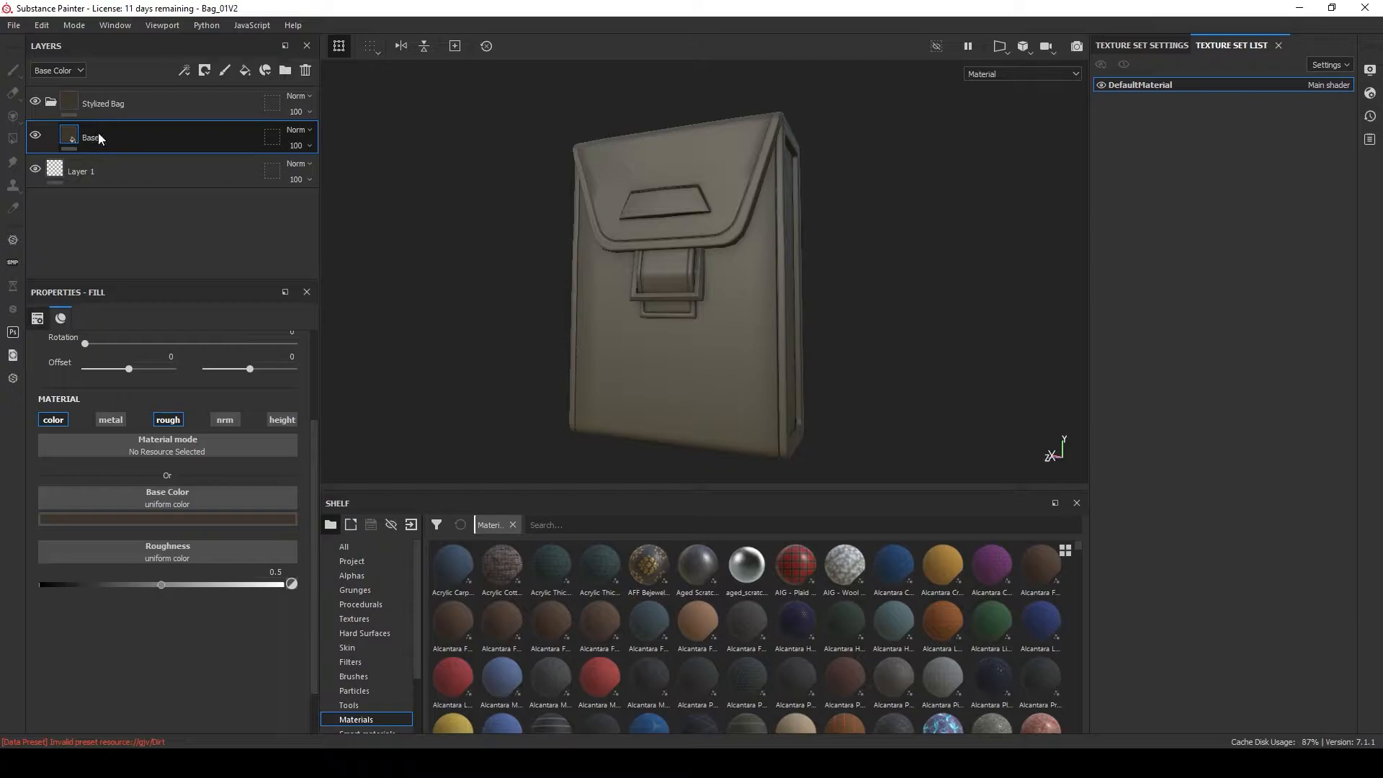
pyautogui.press('Return')
pyautogui.click(260, 569)
pyautogui.press('Return')
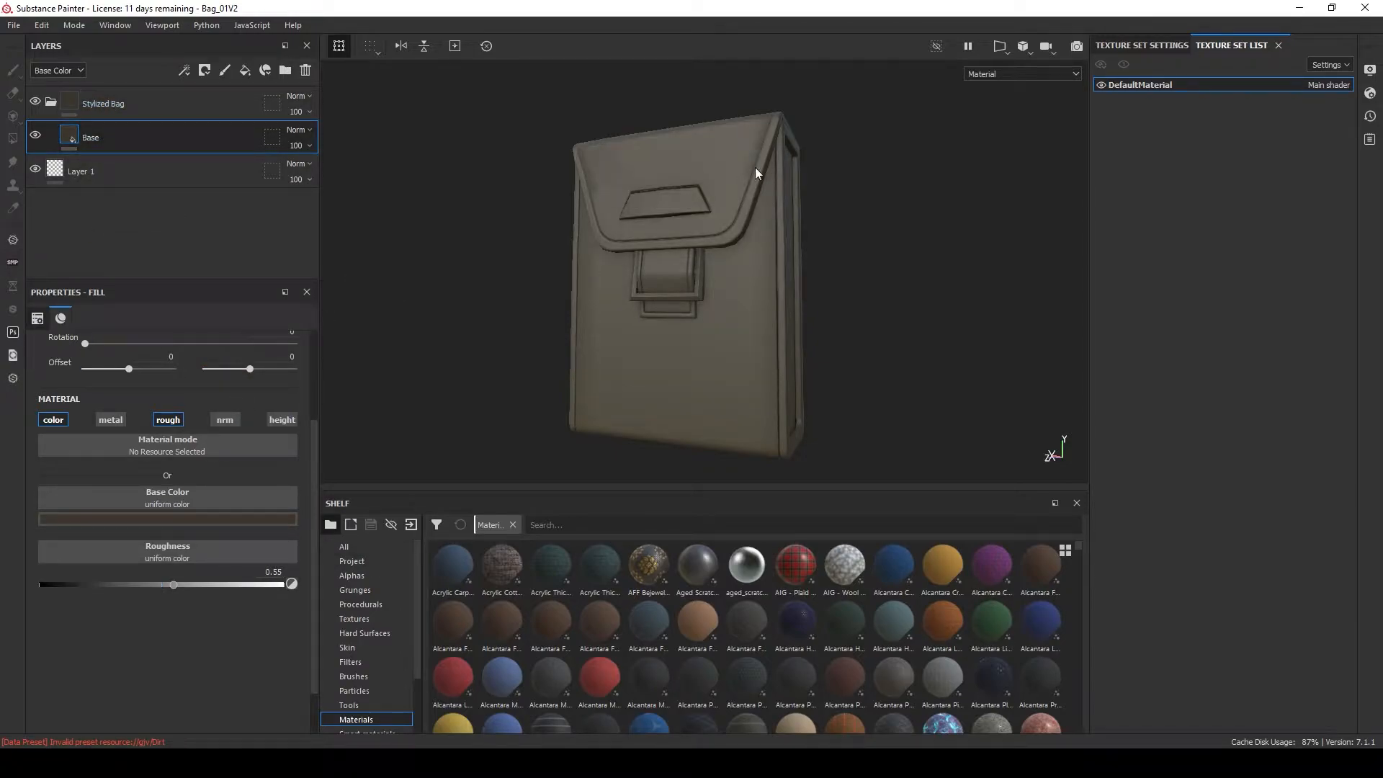
pyautogui.keyDown('alt'); pyautogui.moveTo(666, 208); pyautogui.dragTo(689, 214); pyautogui.keyUp('alt')
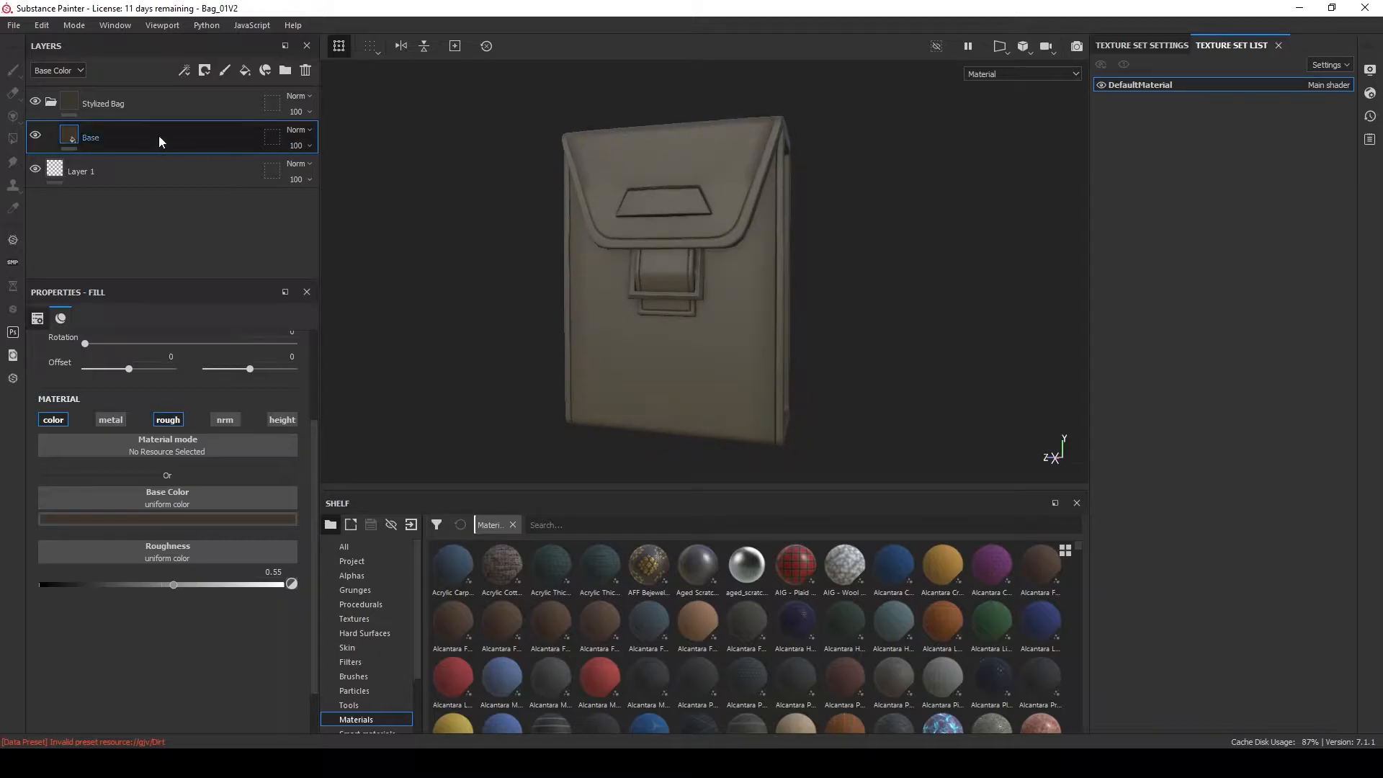
# Add a paint layer with an HSL Perceptive filter above Base and set the layer's blending mode to Passthrough.
pyautogui.click(226, 68)
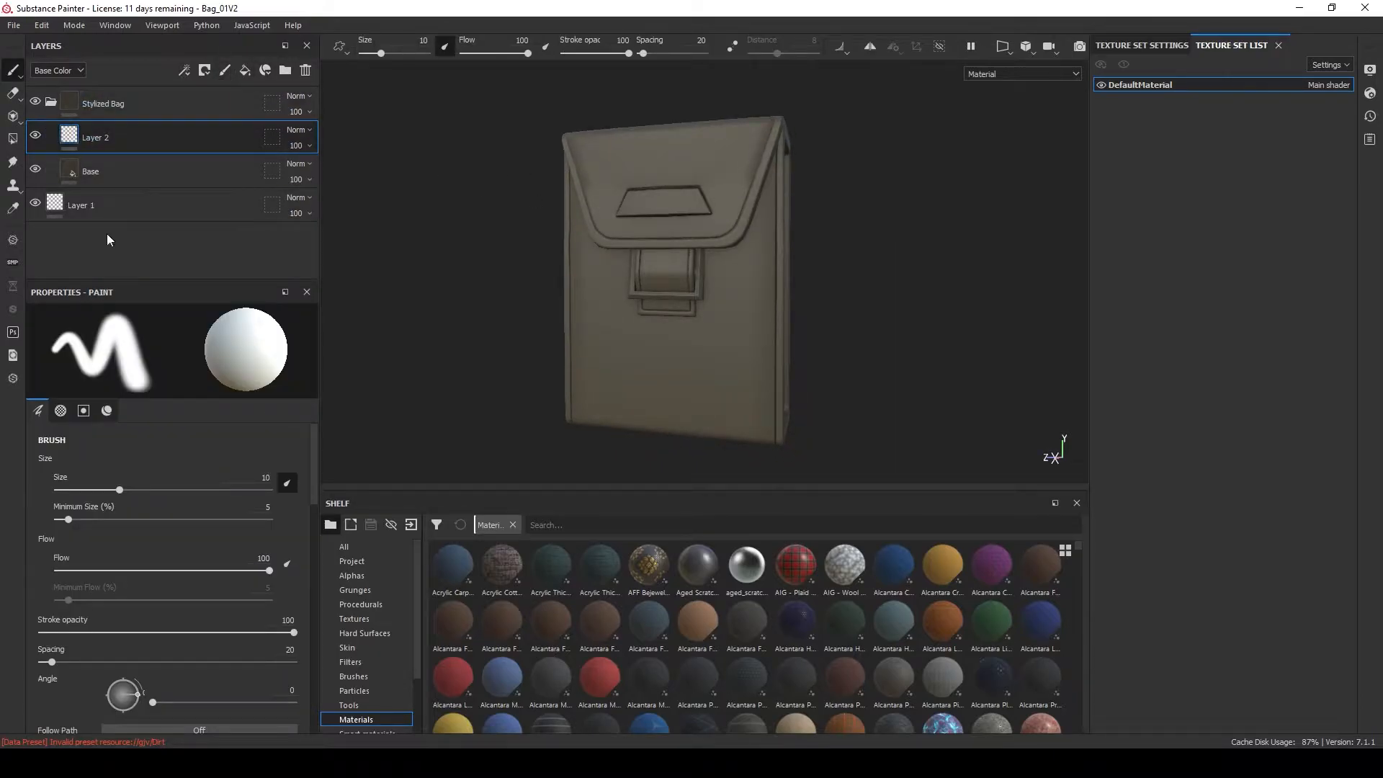
pyautogui.rightClick(67, 147)
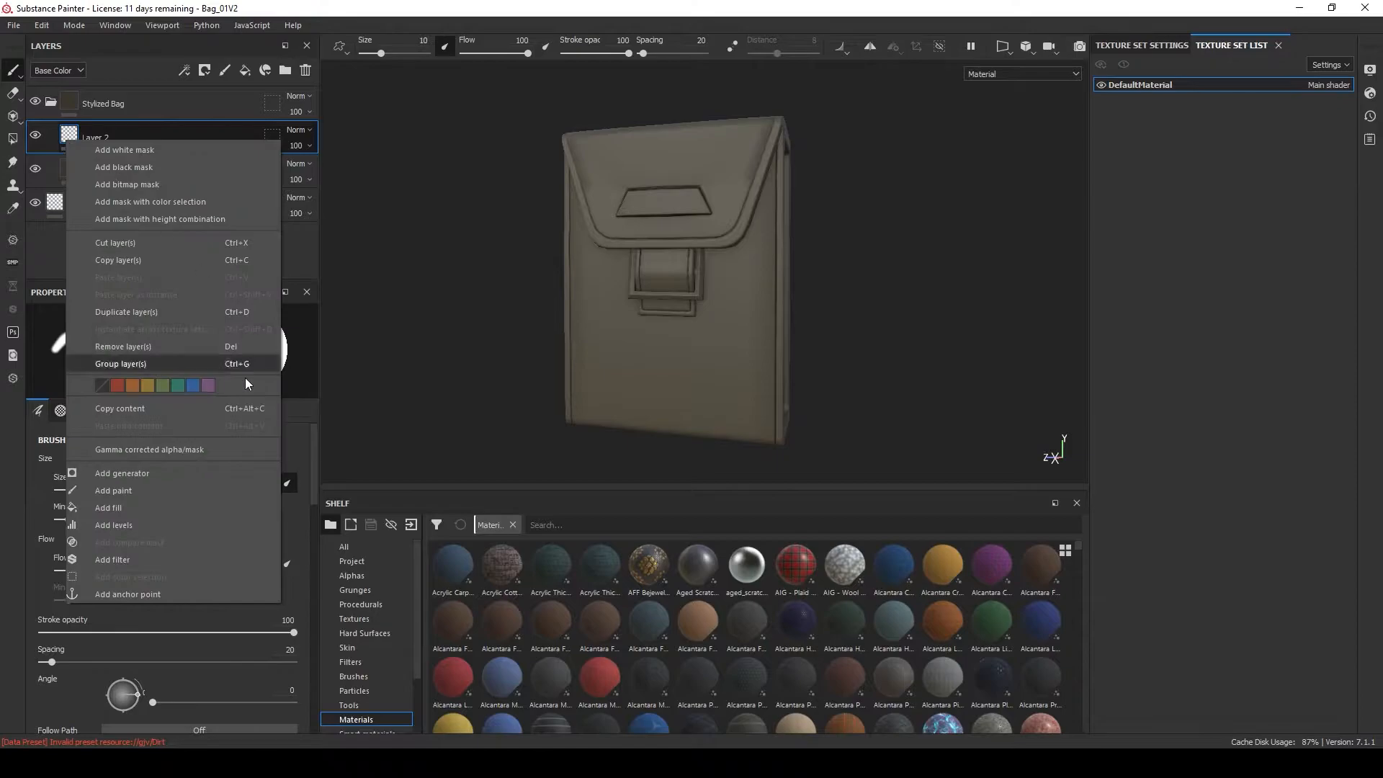
pyautogui.click(124, 552)
pyautogui.click(144, 360)
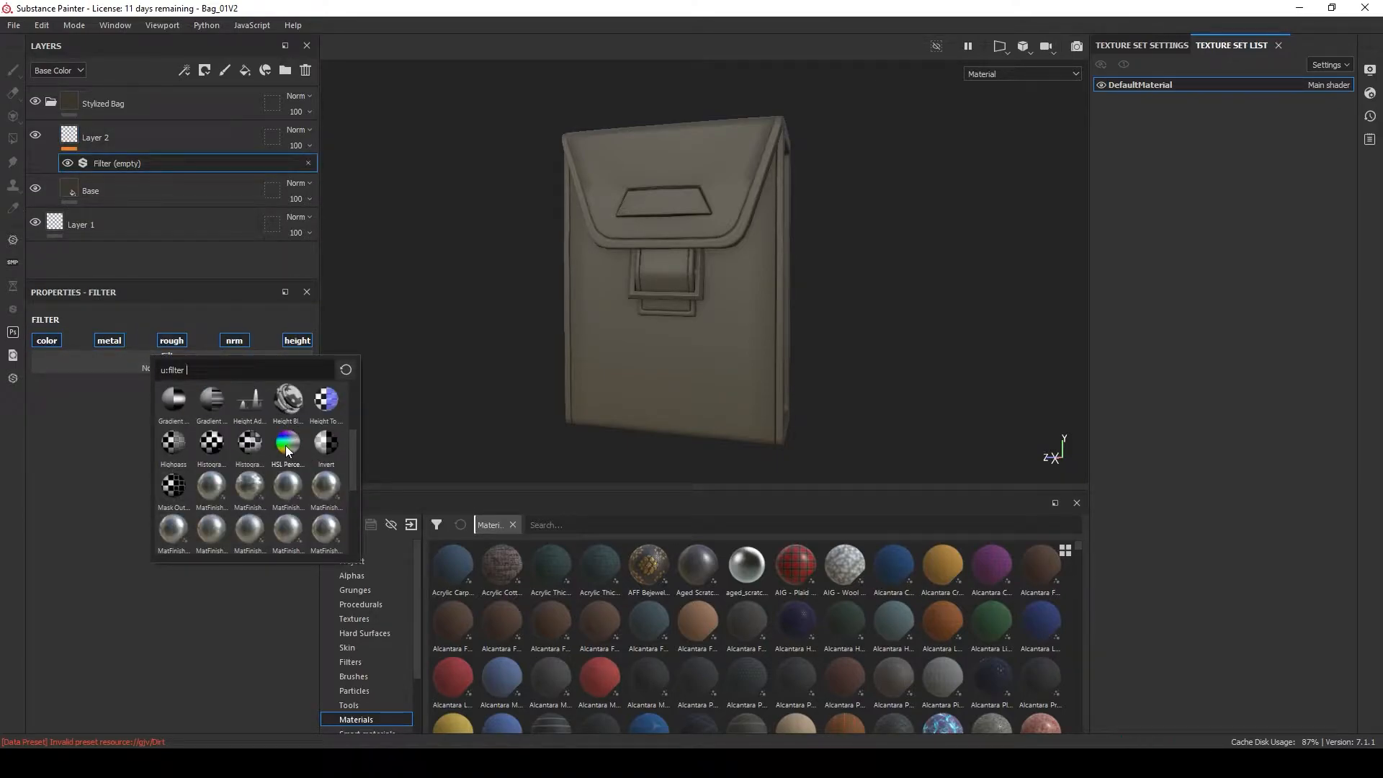
pyautogui.click(287, 444)
pyautogui.moveTo(178, 479)
pyautogui.mouseDown()
pyautogui.moveTo(137, 479)
pyautogui.moveTo(177, 478)
pyautogui.mouseUp()
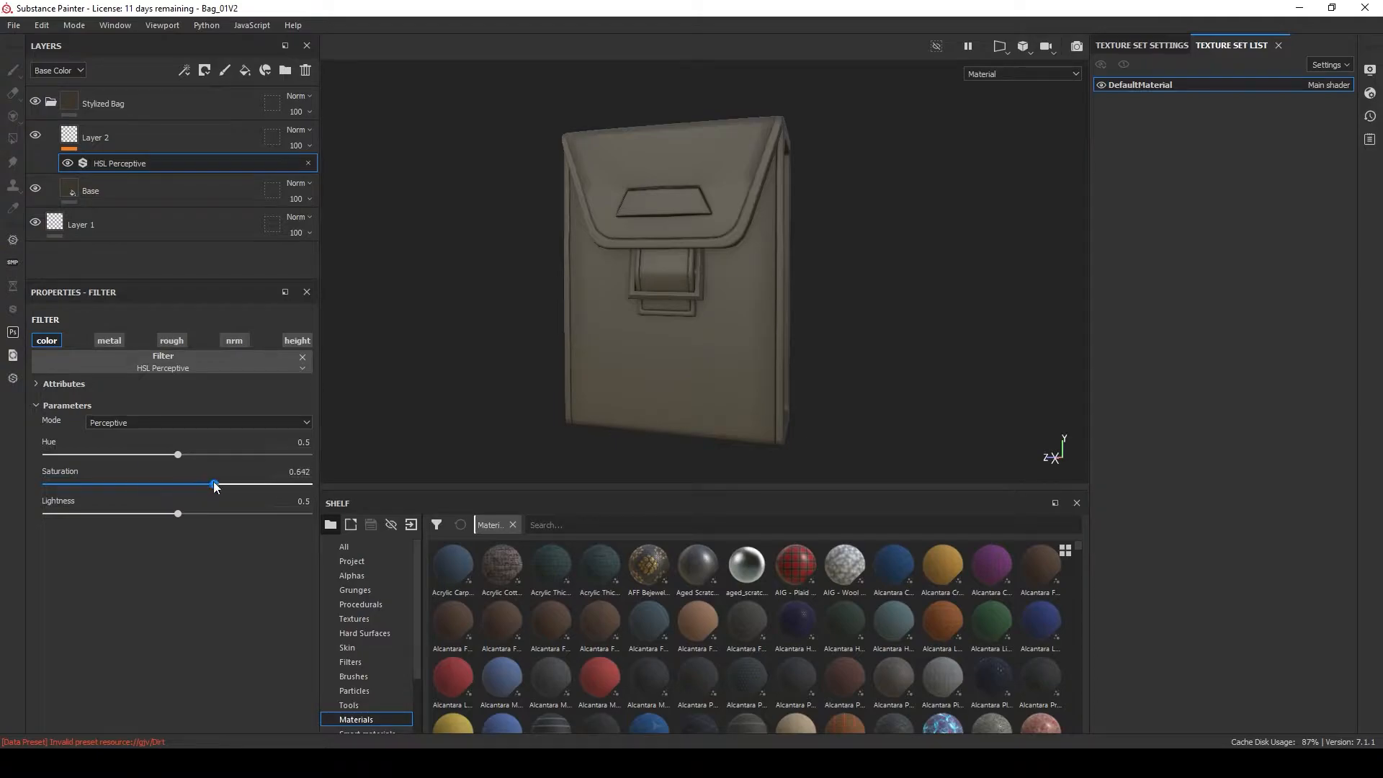
pyautogui.click(297, 129)
pyautogui.click(333, 156)
# Set the HSL Perceptive filter's saturation to about 0.617 and its lightness to about 0.449.
pyautogui.moveTo(177, 484); pyautogui.dragTo(215, 485)
pyautogui.moveTo(177, 513); pyautogui.dragTo(164, 514)
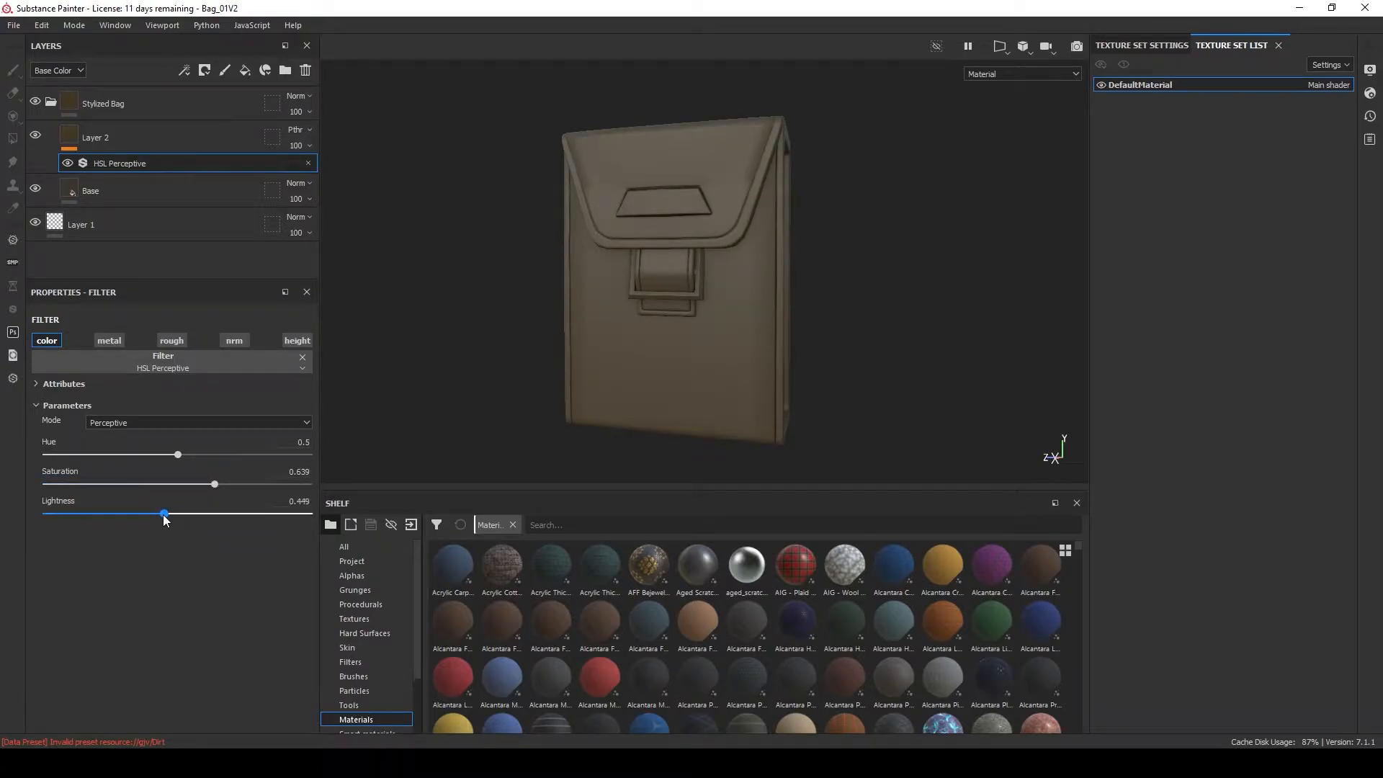
pyautogui.moveTo(214, 484); pyautogui.dragTo(208, 483)
pyautogui.click(303, 163)
pyautogui.moveTo(324, 174); pyautogui.dragTo(277, 168)
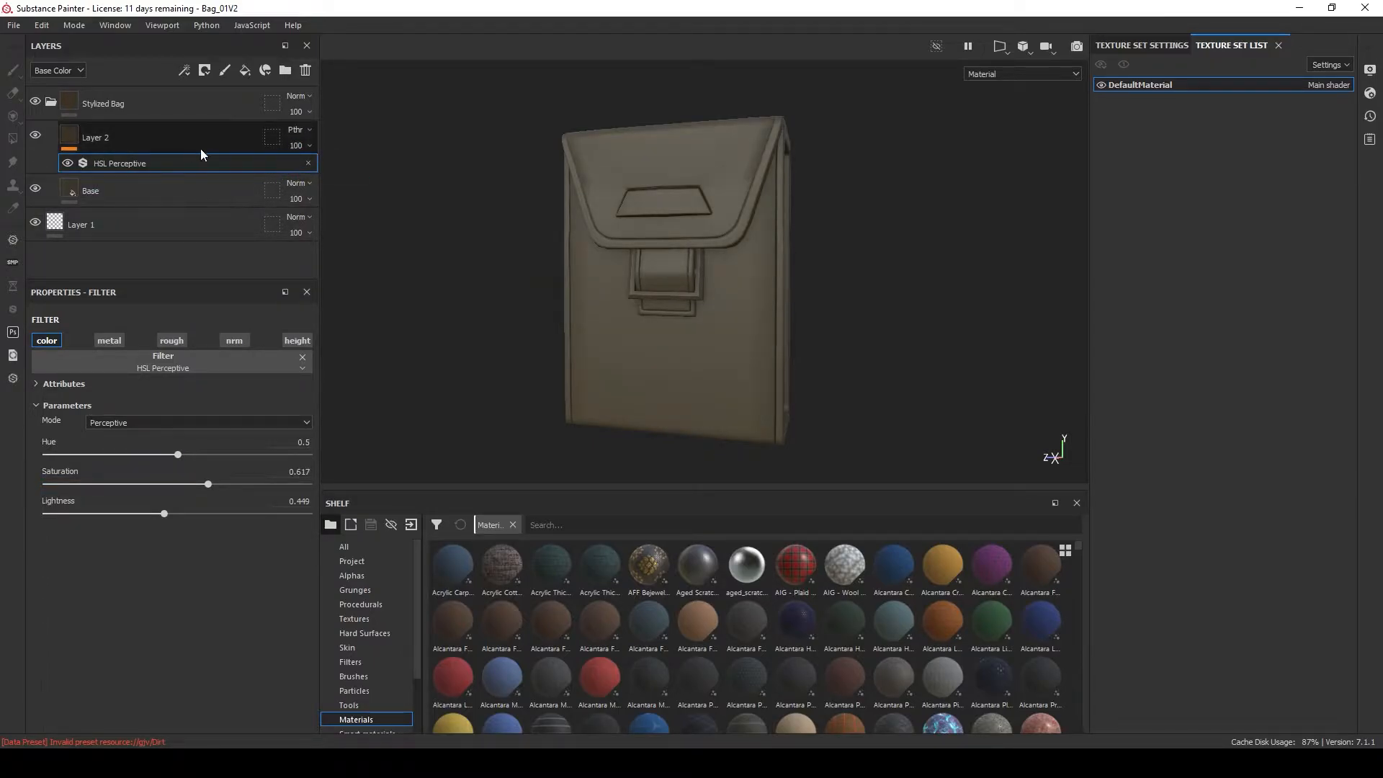
# Rename the paint layer carrying the HSL Perceptive filter HSL_01.
pyautogui.click(110, 135)
pyautogui.write('H')
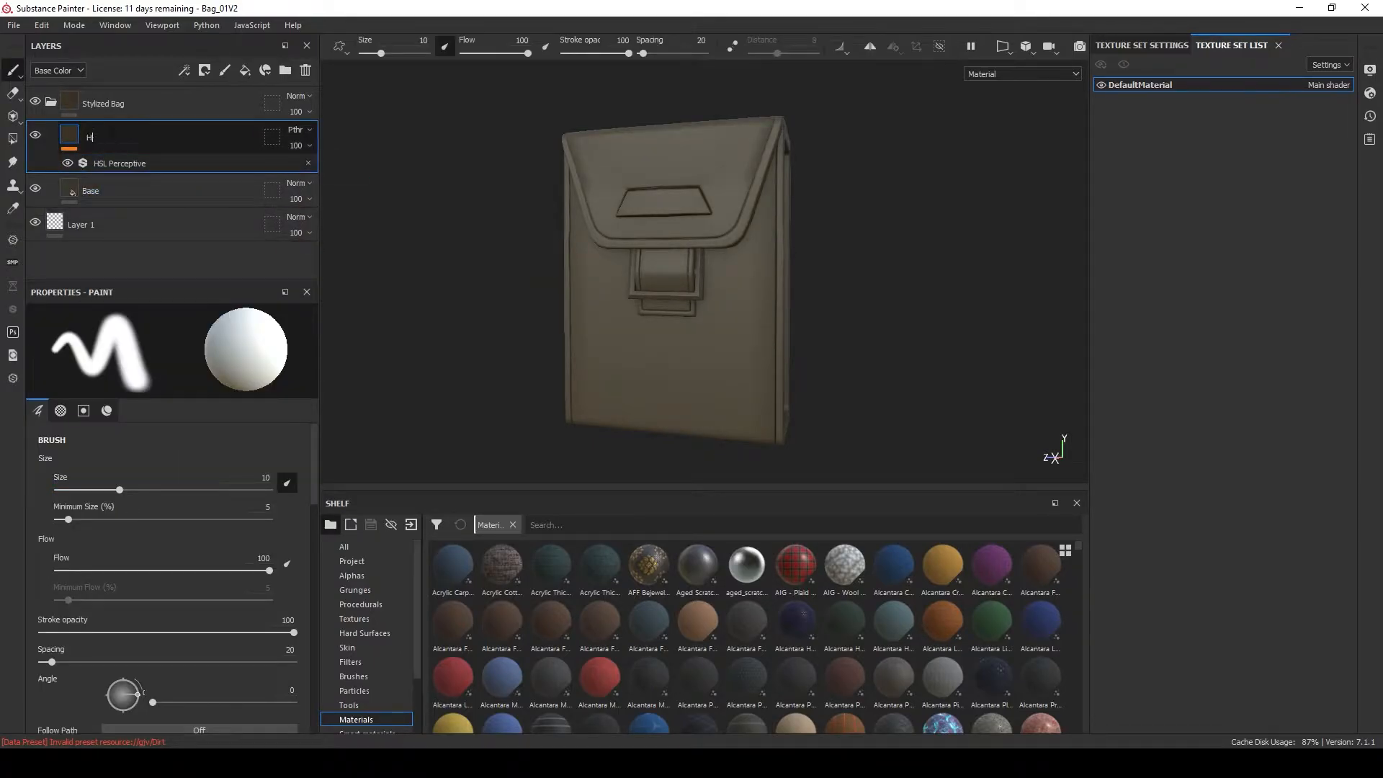
pyautogui.write('SL_01')
pyautogui.press('Return')
# Duplicate the HSL_01 layer and rename the copy HSL_02.
pyautogui.click(225, 70)
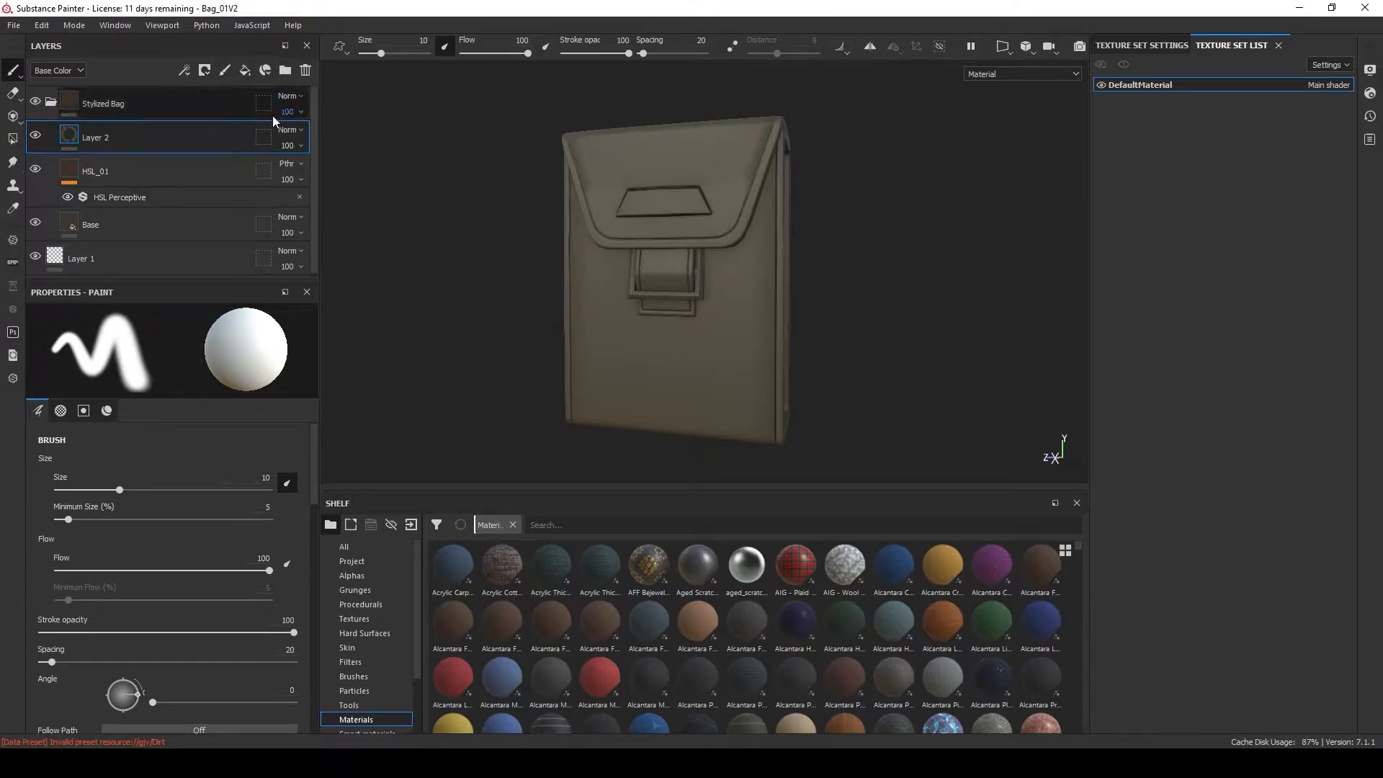
pyautogui.press('Delete')
pyautogui.hotkey('ctrl', 'd')
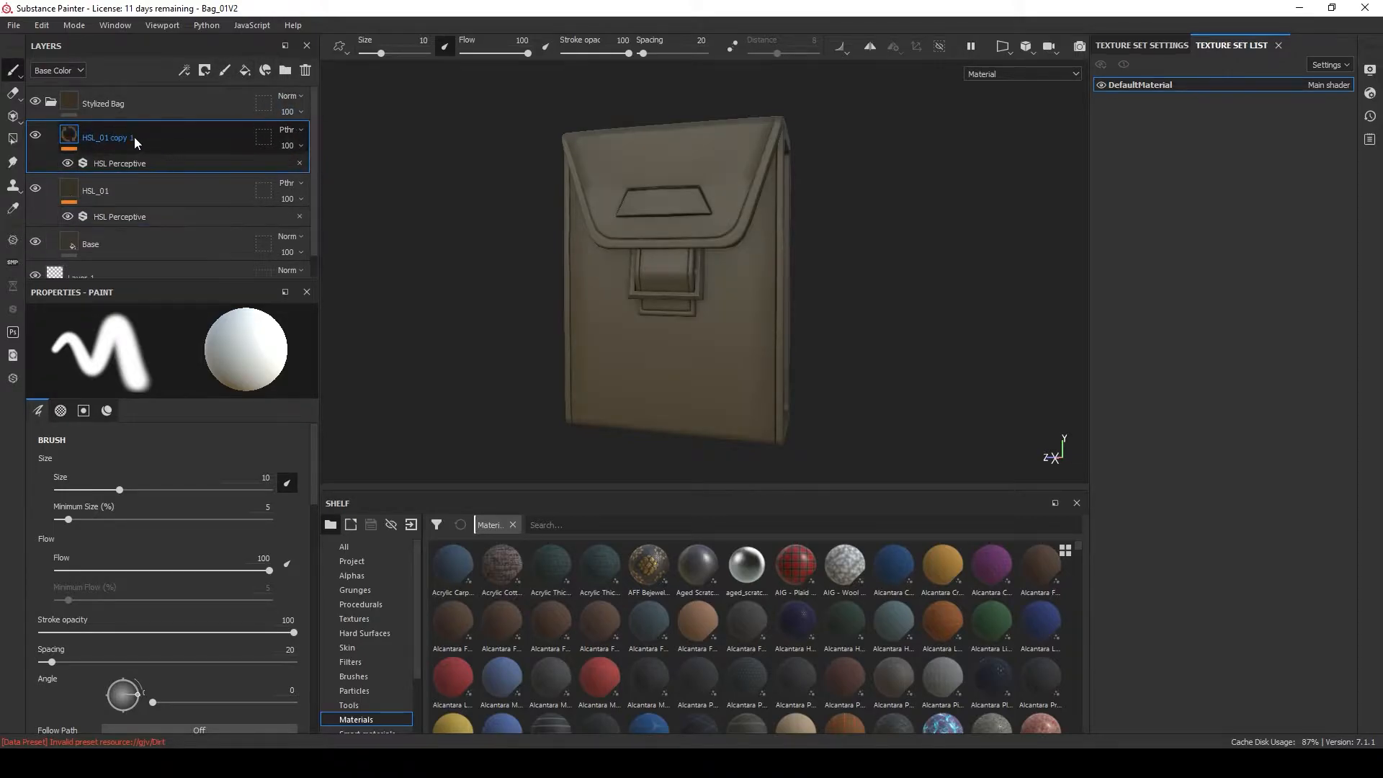
pyautogui.write('_02')
pyautogui.press('Return')
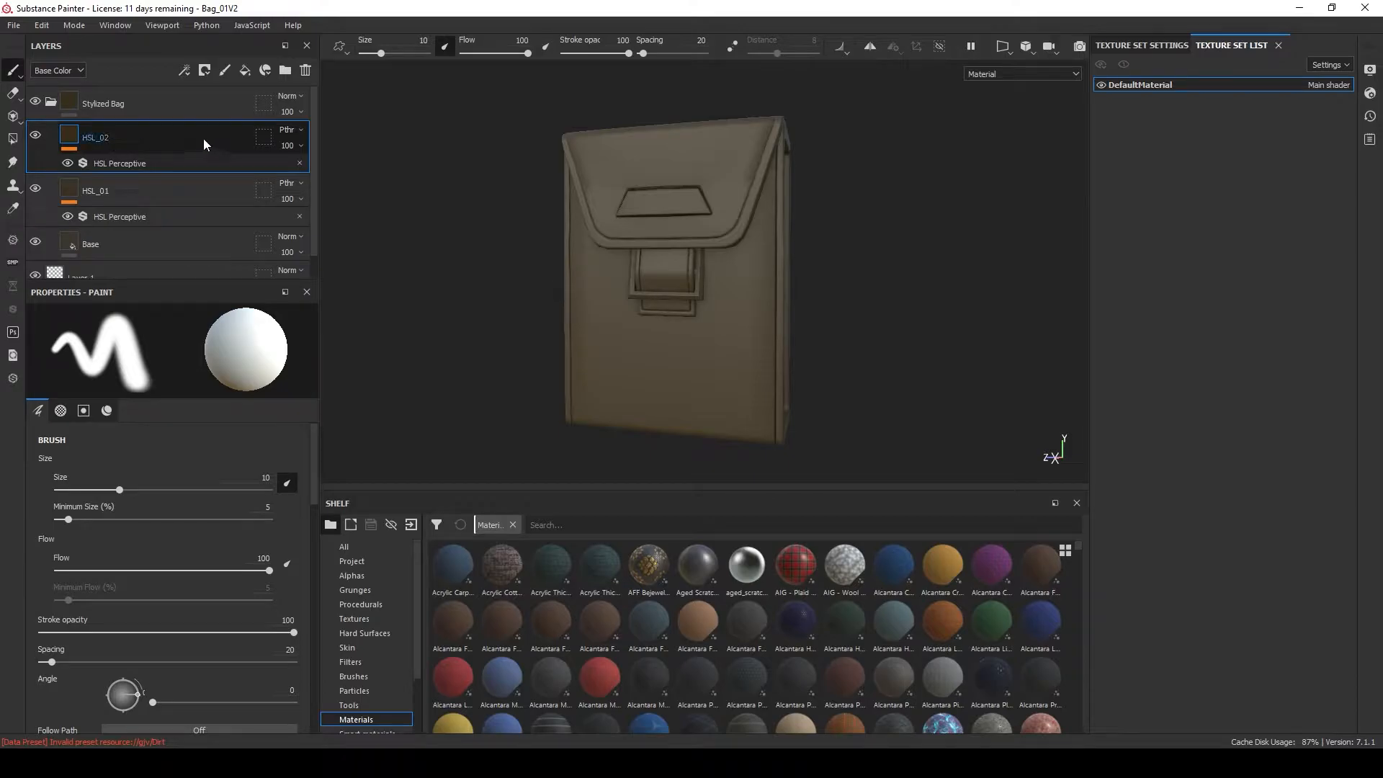
# Set the HSL_02 filter's hue to about 0.471, saturation to about 0.488 and lightness to about 0.54.
pyautogui.click(159, 163)
pyautogui.moveTo(185, 454); pyautogui.dragTo(163, 453)
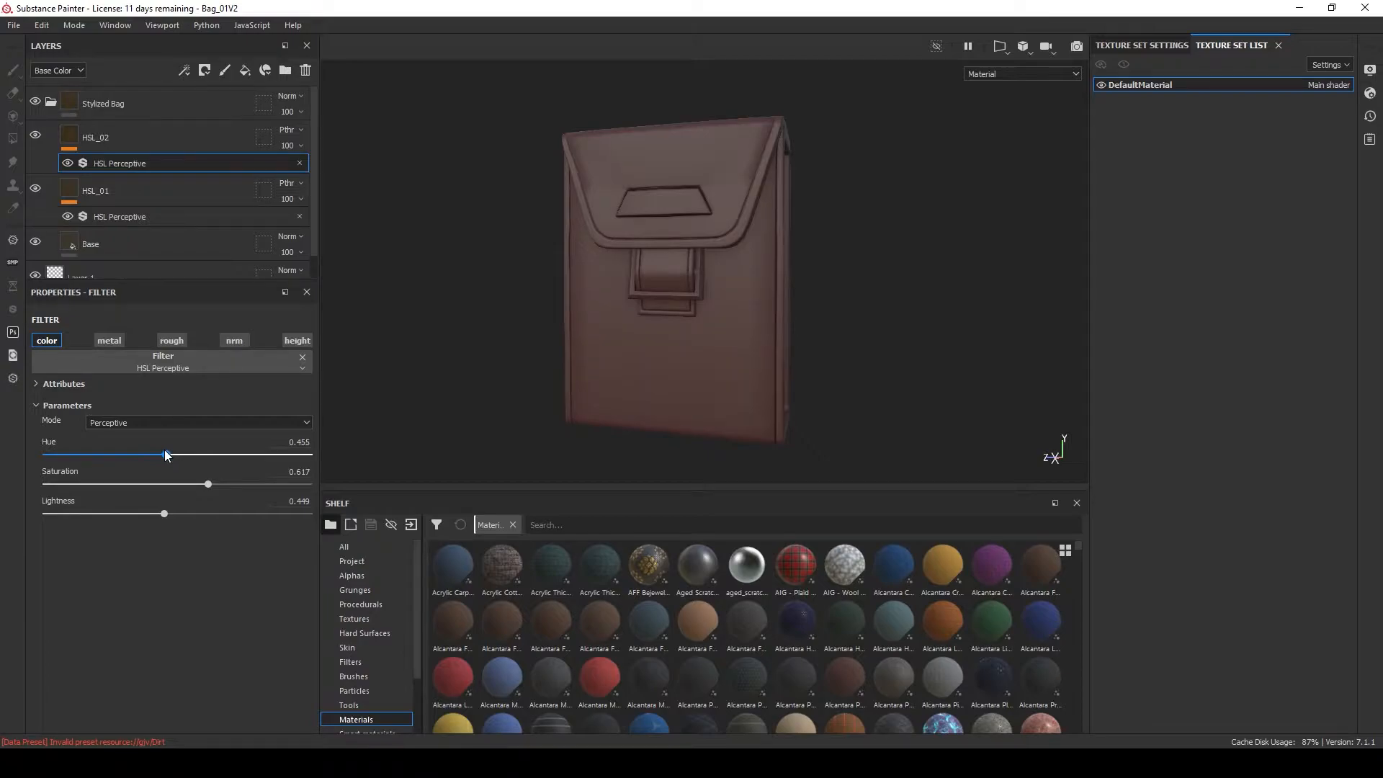
pyautogui.moveTo(164, 513); pyautogui.dragTo(175, 485)
pyautogui.click(164, 455)
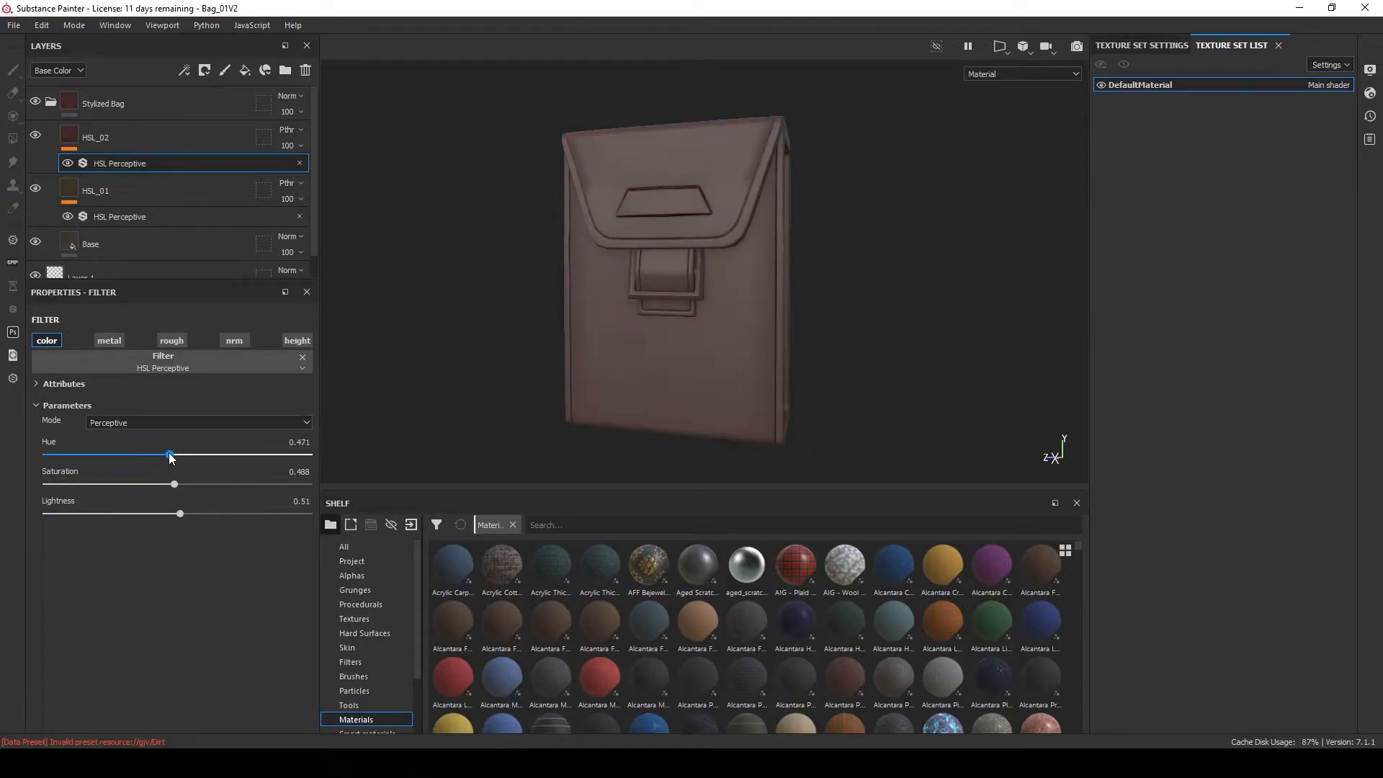
pyautogui.moveTo(179, 513); pyautogui.dragTo(188, 513)
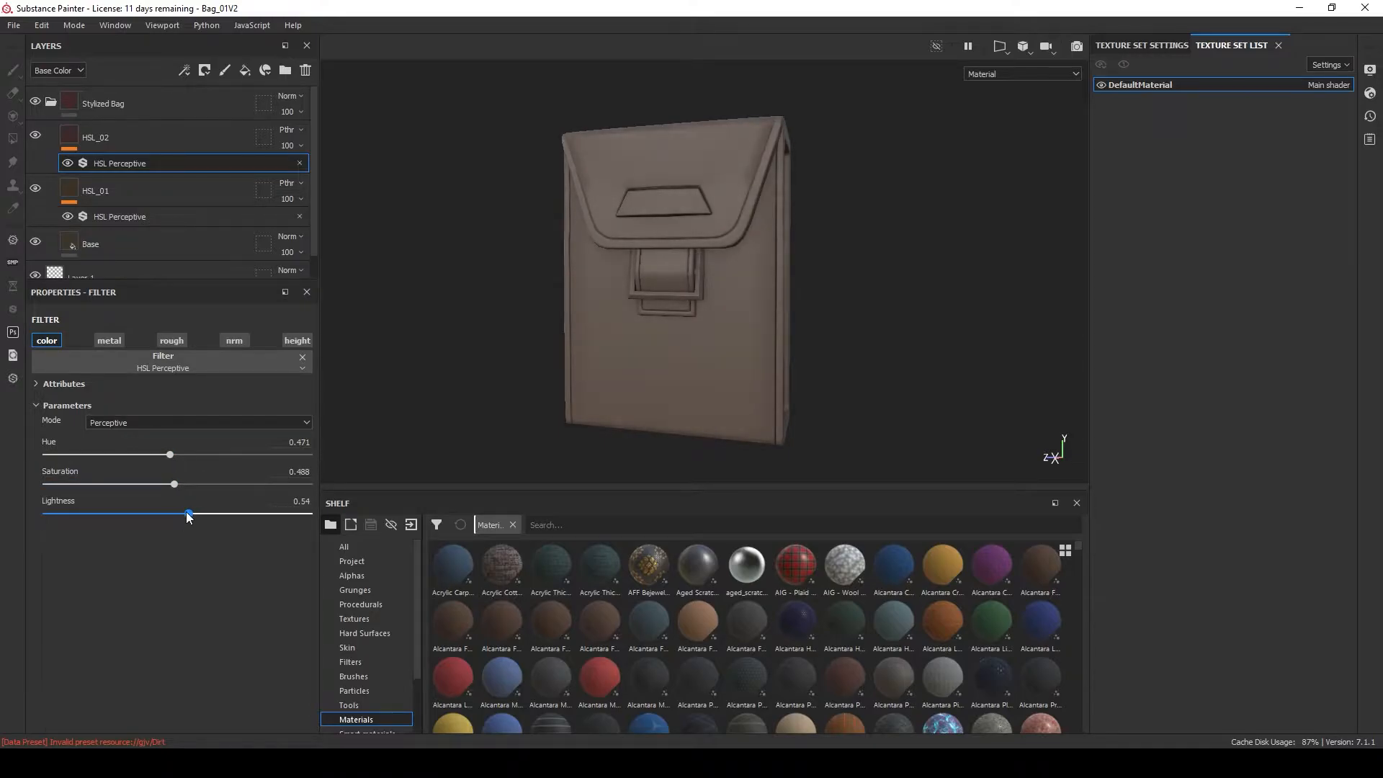
# Add a black mask to HSL_02 and apply a Dirt generator to the mask.
pyautogui.click(162, 134)
pyautogui.click(204, 70)
pyautogui.click(288, 108)
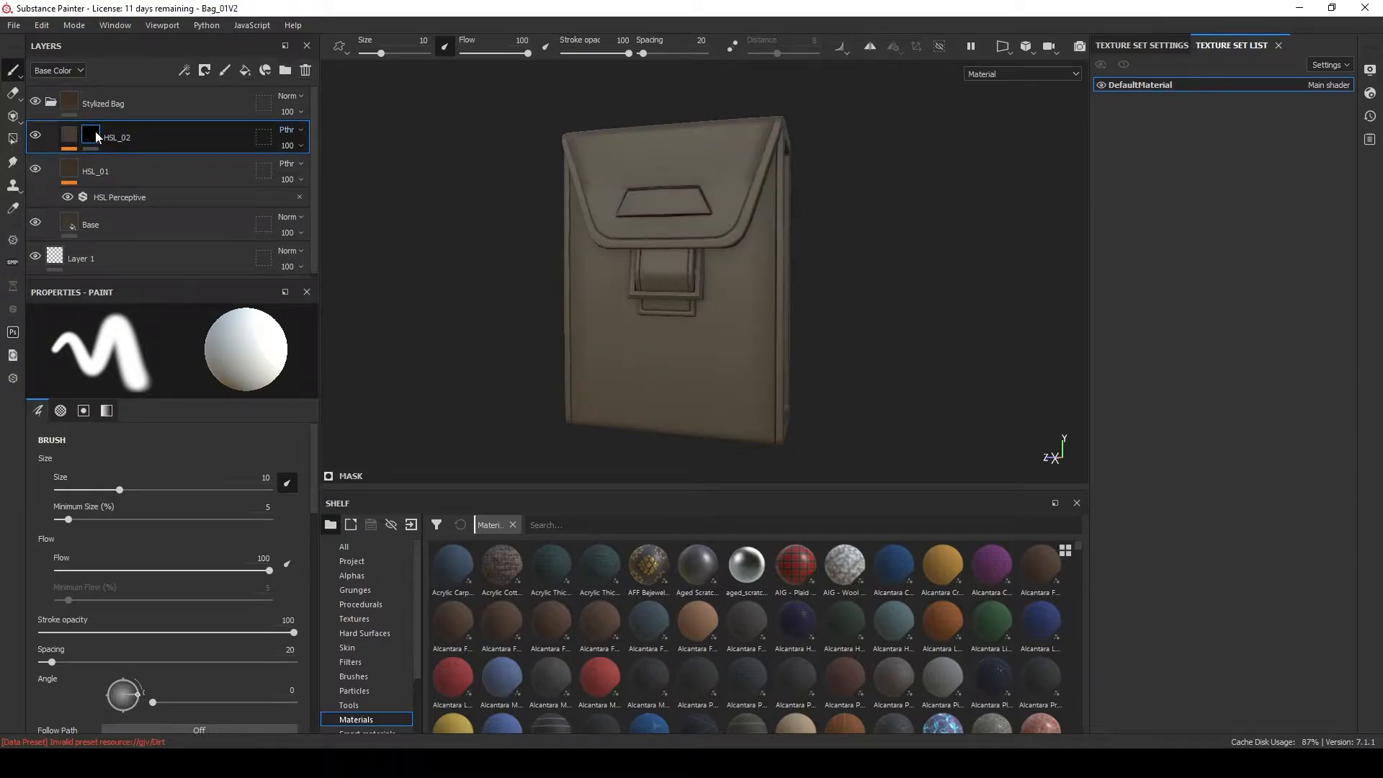
pyautogui.rightClick(93, 133)
pyautogui.click(145, 594)
pyautogui.click(194, 348)
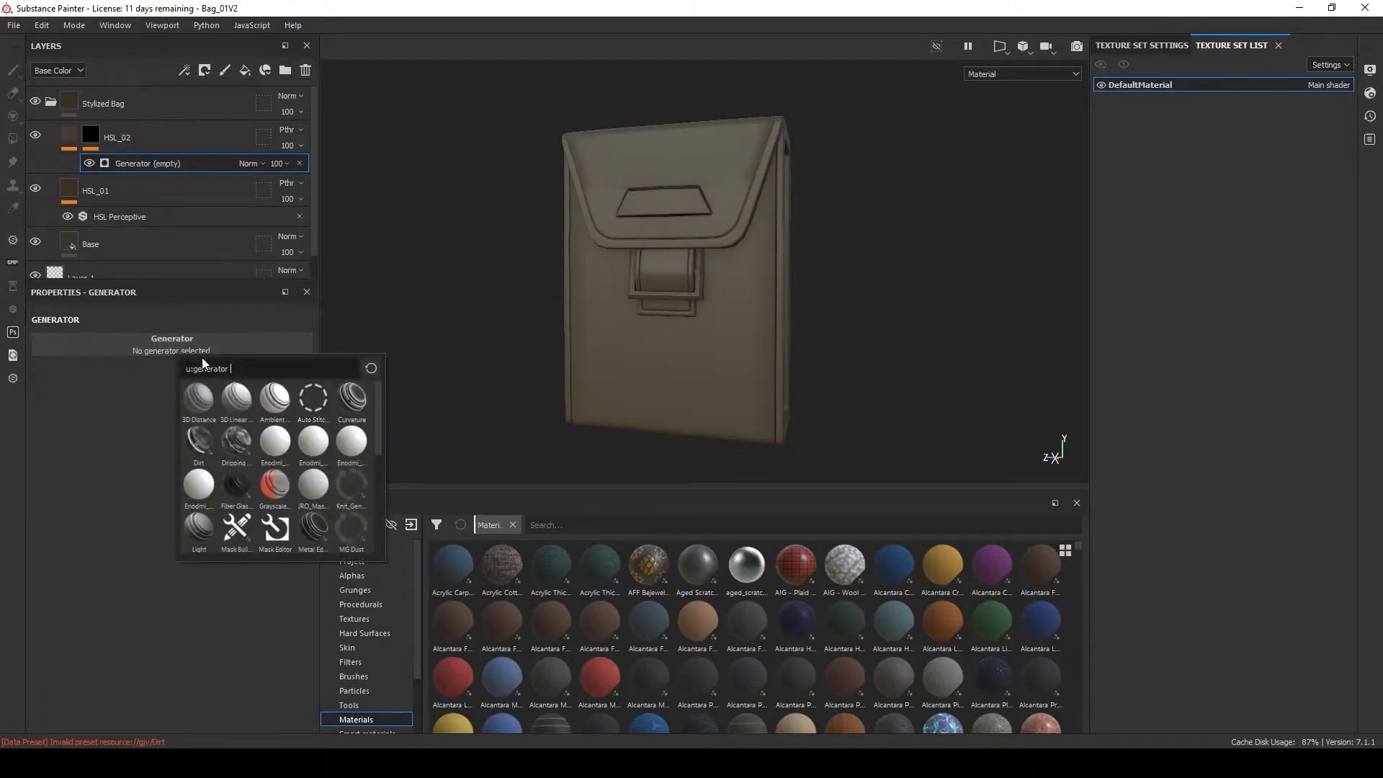
pyautogui.write('dirt')
pyautogui.keyDown('alt'); pyautogui.moveTo(533, 309); pyautogui.dragTo(614, 332); pyautogui.keyUp('alt')
pyautogui.scroll(3, 582, 284)
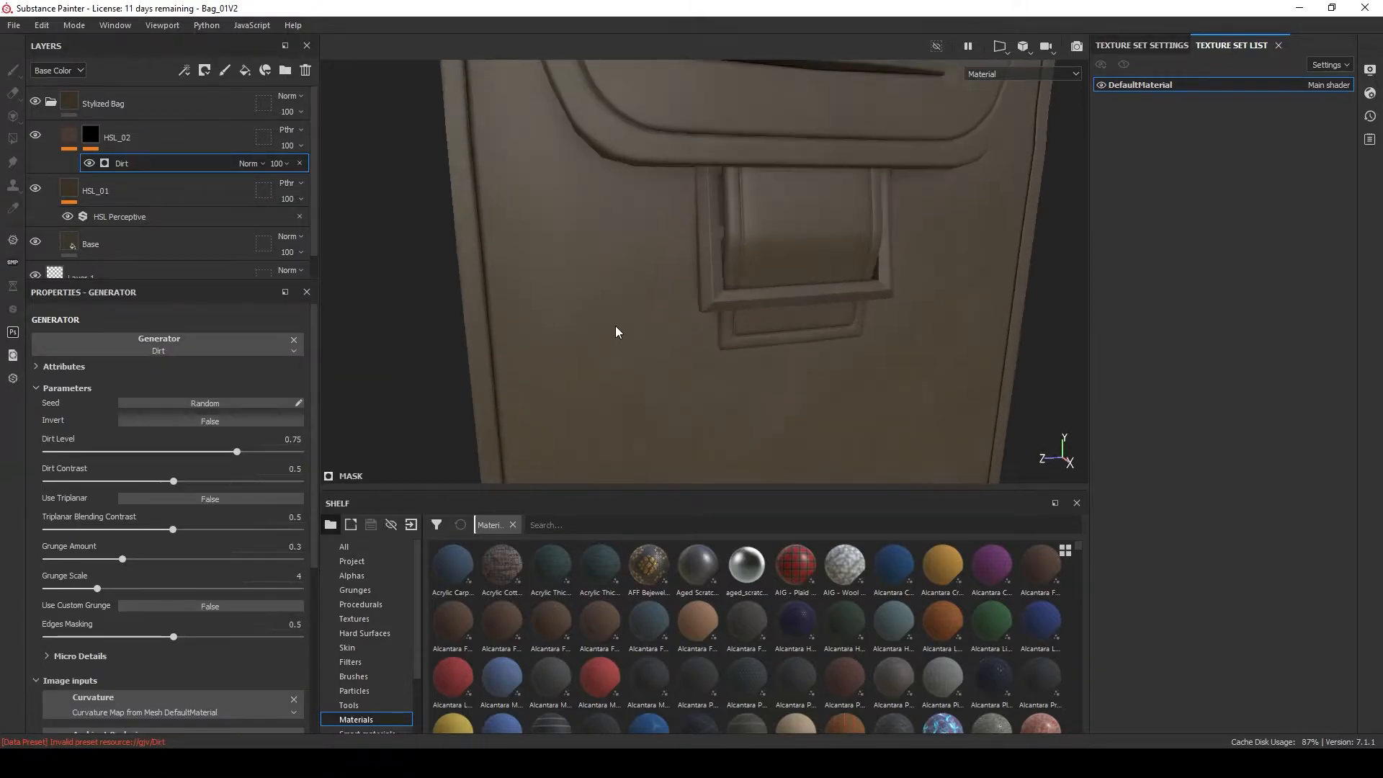
# Set the HSL_02 mask's Dirt generator to dirt contrast 0.69 and grunge amount 0.26, and raise its dirt level slightly.
pyautogui.moveTo(159, 481); pyautogui.dragTo(220, 481)
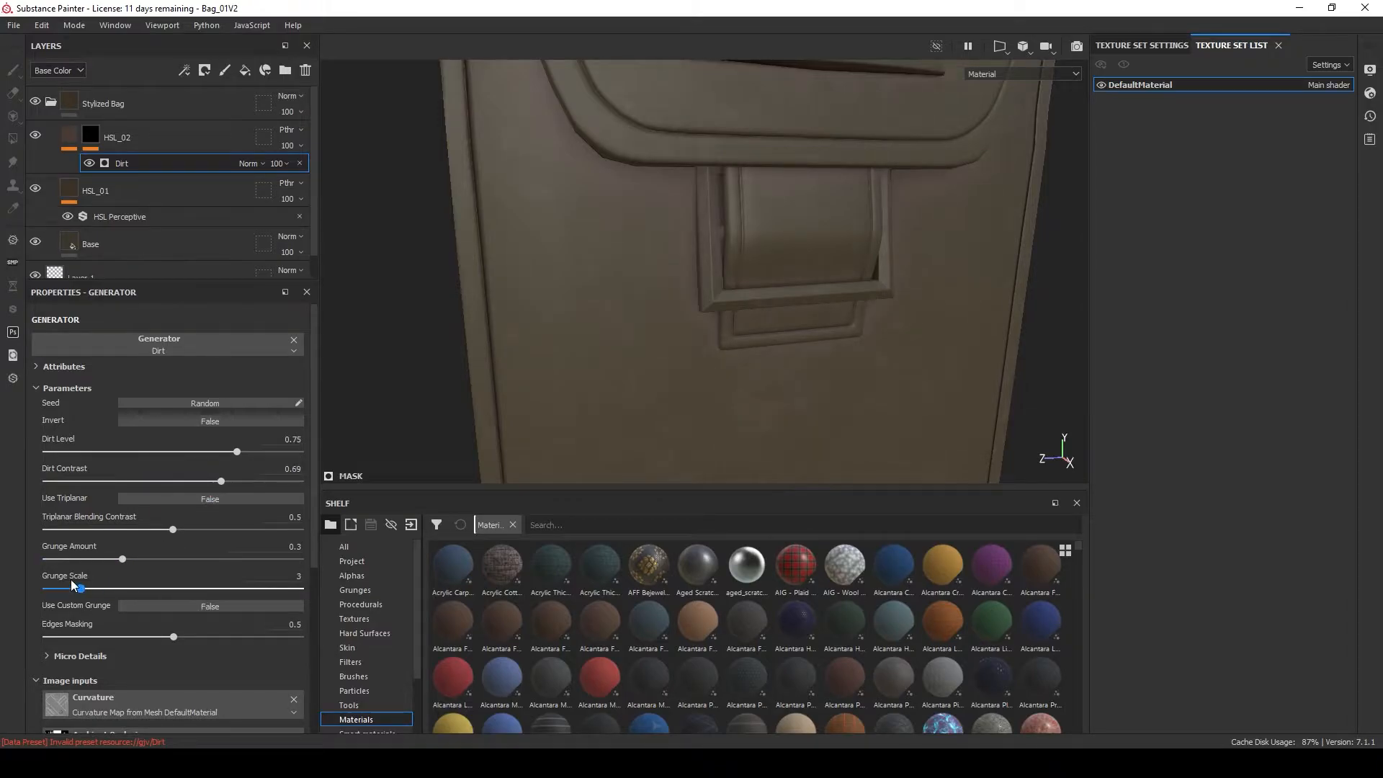
pyautogui.moveTo(123, 558); pyautogui.dragTo(111, 560)
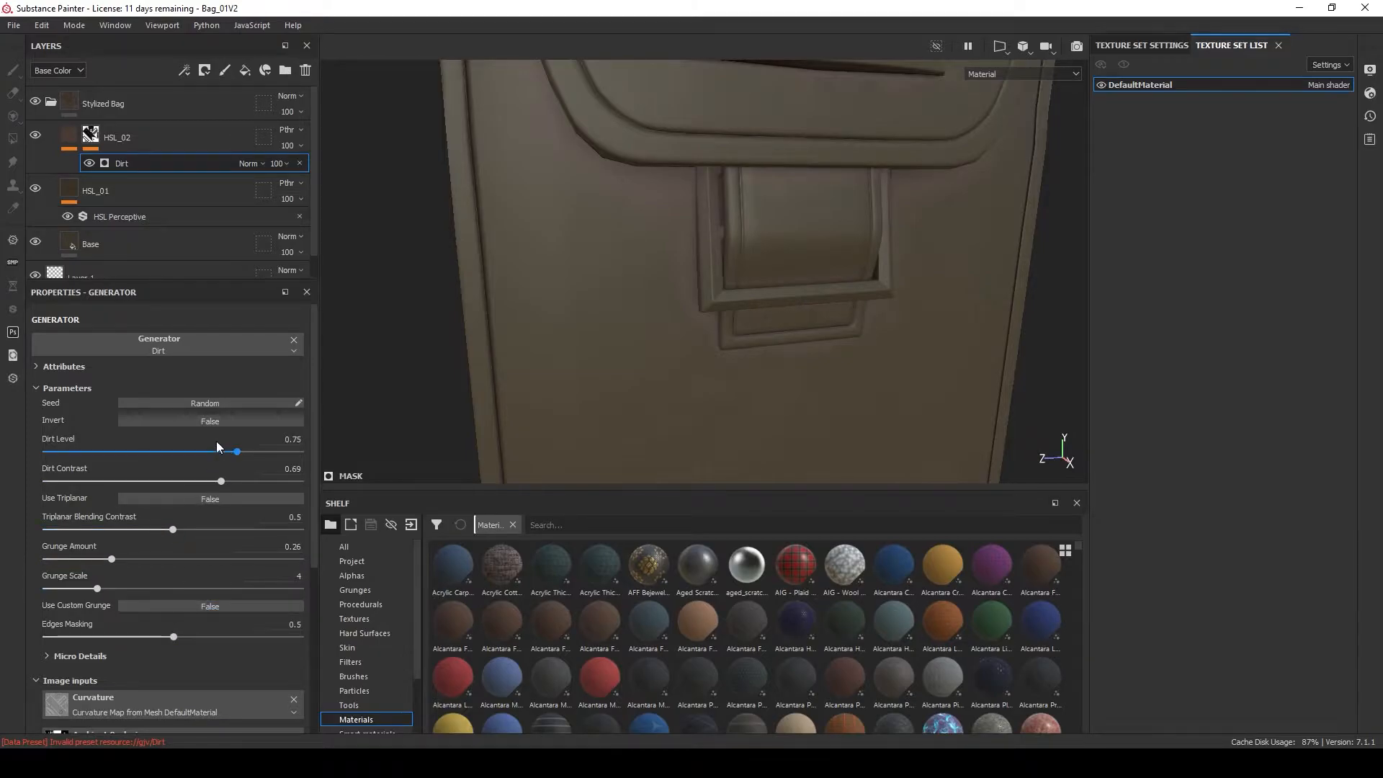
pyautogui.moveTo(238, 451); pyautogui.dragTo(252, 452)
# Set the HSL_02 layer's HSL Perceptive filter to about hue 0.515, saturation 0.54 and lightness 0.606.
pyautogui.click(69, 136)
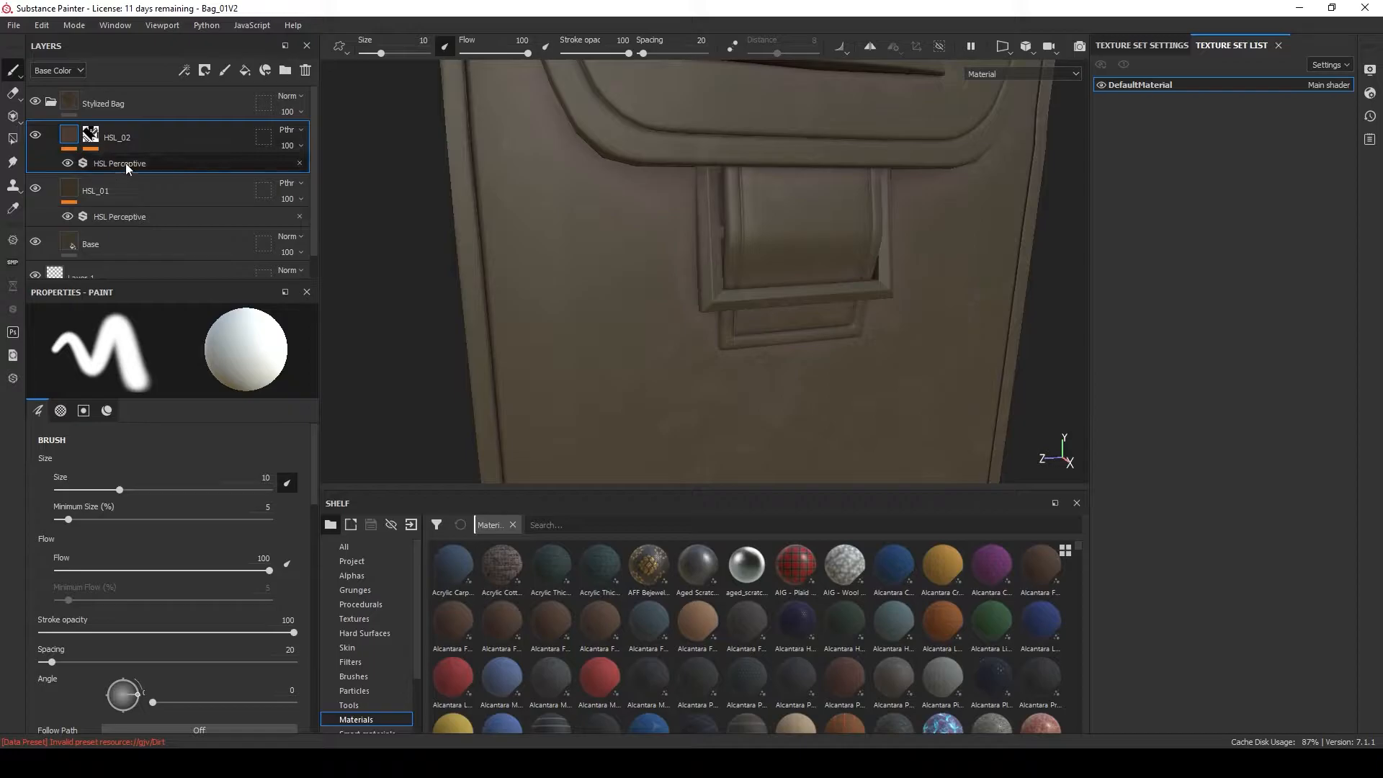
pyautogui.click(125, 163)
pyautogui.moveTo(181, 515); pyautogui.dragTo(188, 484)
pyautogui.moveTo(200, 513); pyautogui.dragTo(204, 514)
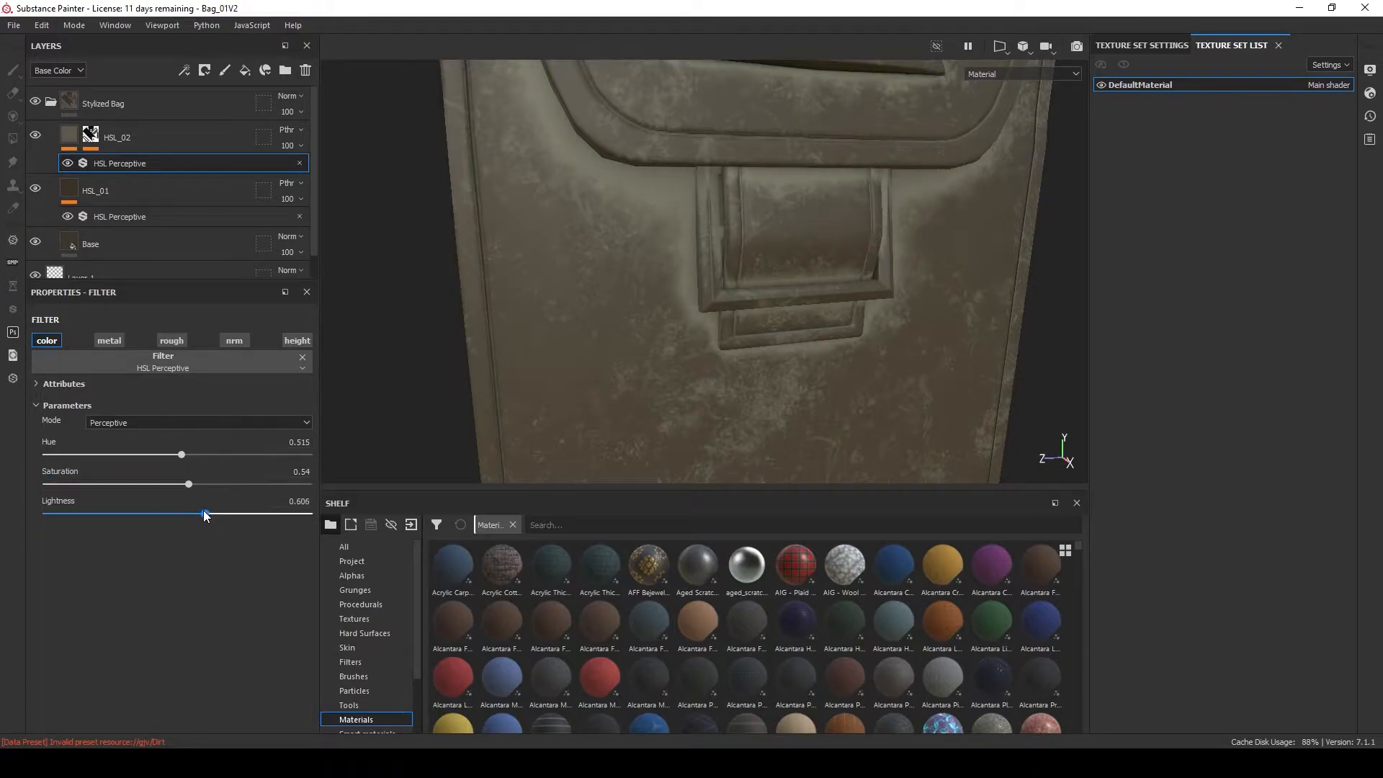
# Add a Levels effect above the Dirt generator in the HSL_02 mask.
pyautogui.rightClick(118, 170)
pyautogui.click(115, 152)
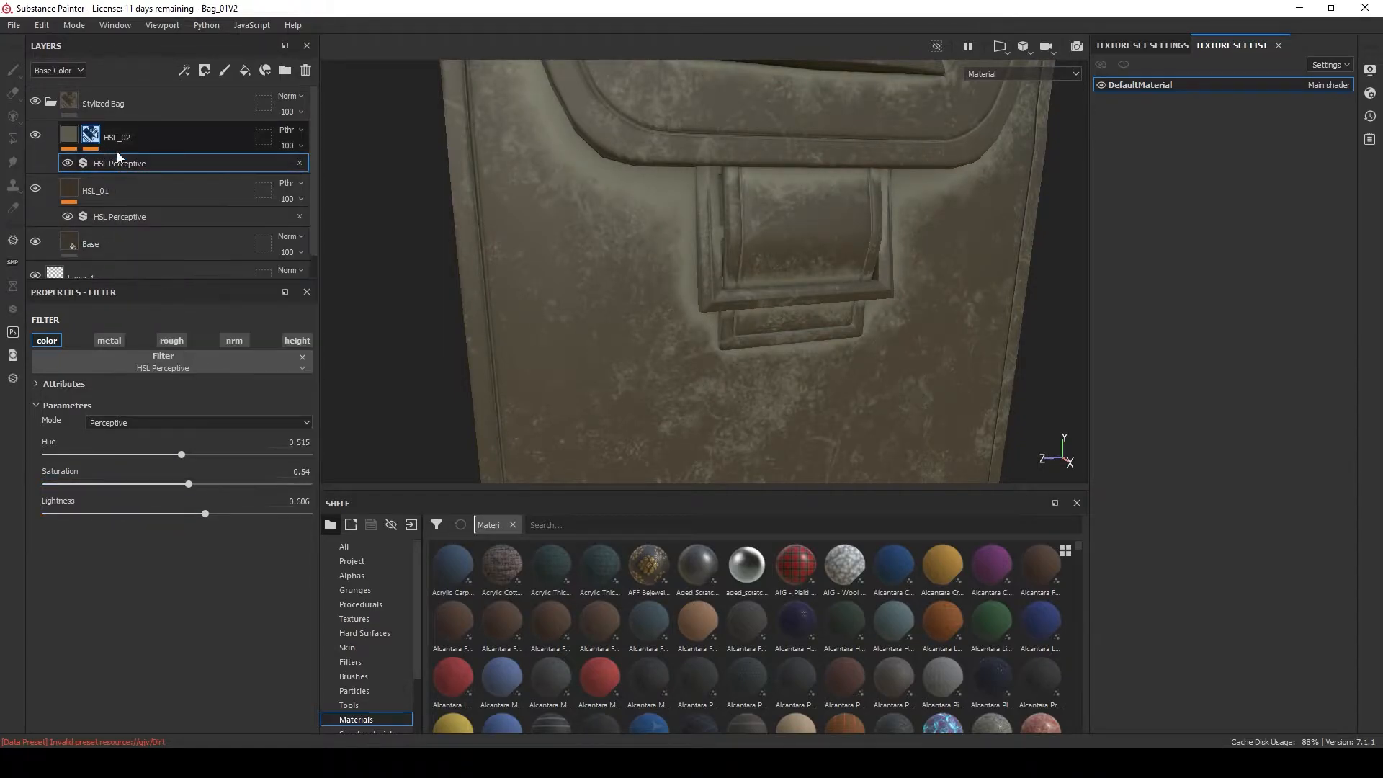
pyautogui.rightClick(131, 163)
pyautogui.click(216, 393)
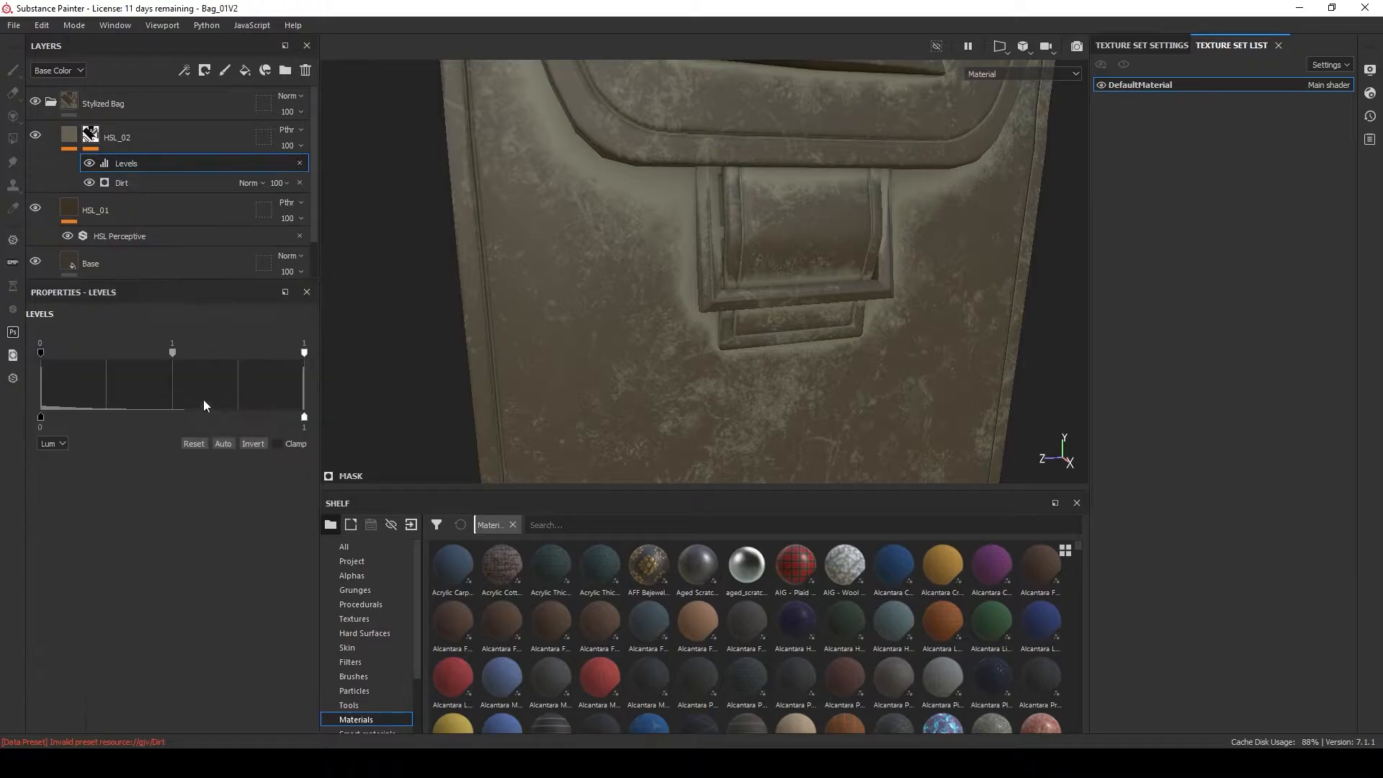
# Add a Contrast Luminosity filter directly above Dirt in the HSL_02 mask and set its contrast to 1.
pyautogui.click(157, 183)
pyautogui.rightClick(157, 180)
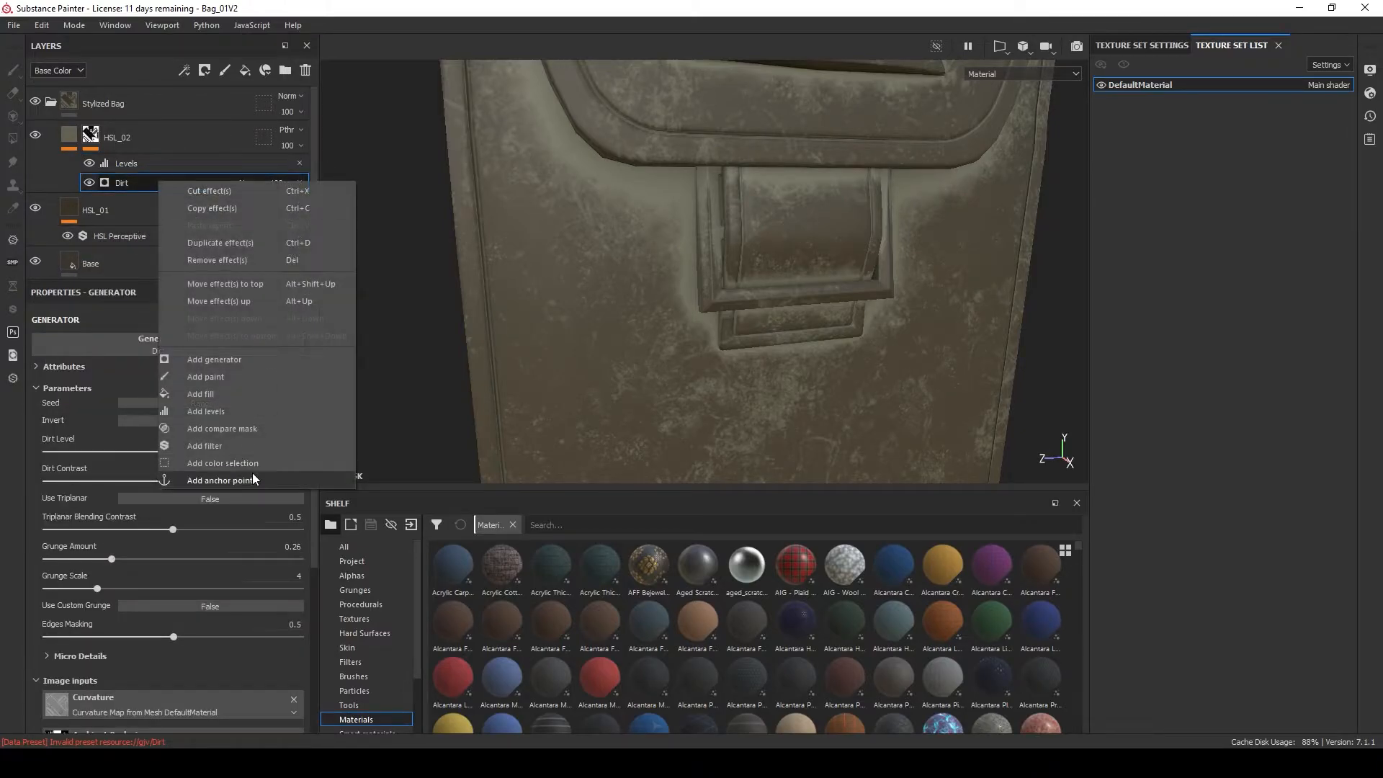
pyautogui.click(205, 446)
pyautogui.click(170, 344)
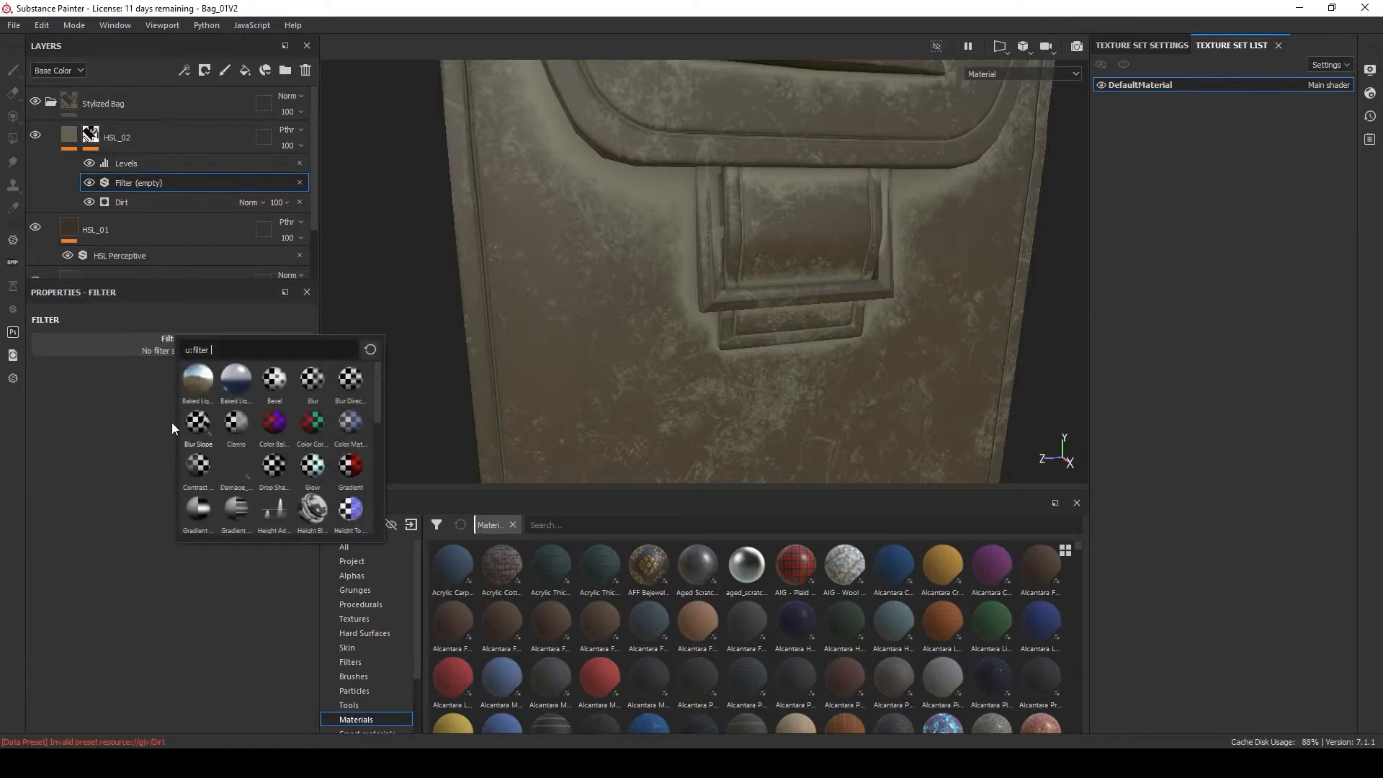
pyautogui.click(198, 470)
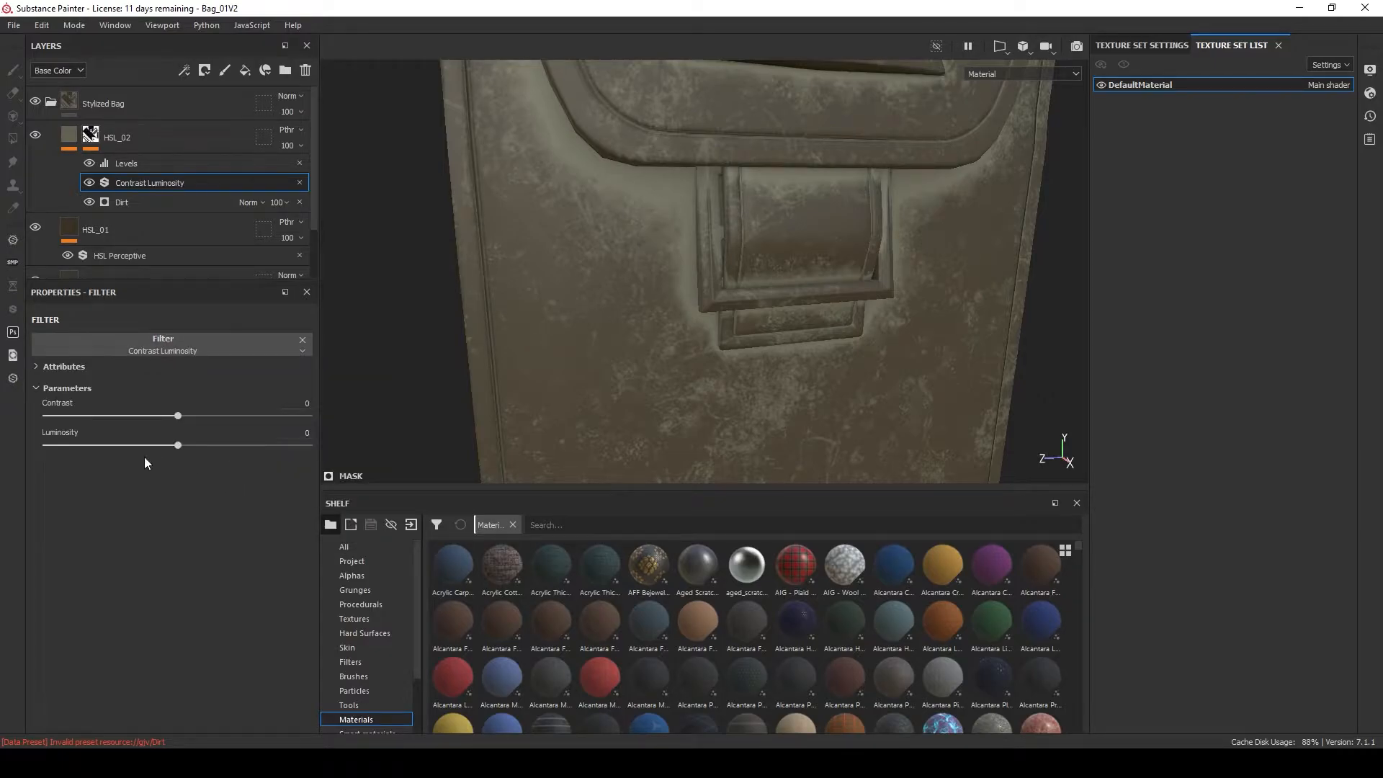
pyautogui.moveTo(176, 415); pyautogui.dragTo(309, 416)
pyautogui.keyDown('alt'); pyautogui.moveTo(880, 322); pyautogui.dragTo(820, 278); pyautogui.keyUp('alt')
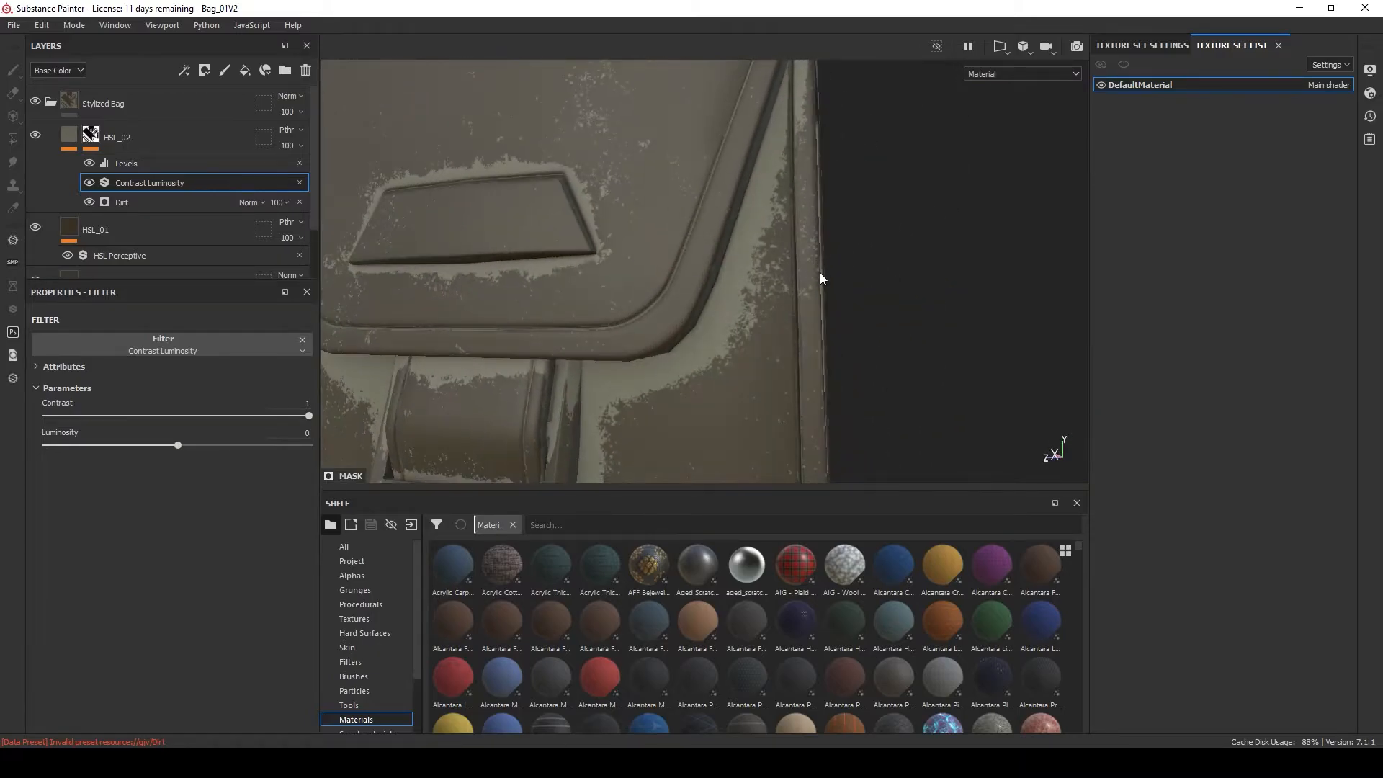
pyautogui.keyDown('alt'); pyautogui.moveTo(678, 344); pyautogui.dragTo(729, 236); pyautogui.keyUp('alt')
# Add a Blur filter above Contrast Luminosity in the HSL_02 mask with a blur intensity of 0.2.
pyautogui.rightClick(155, 184)
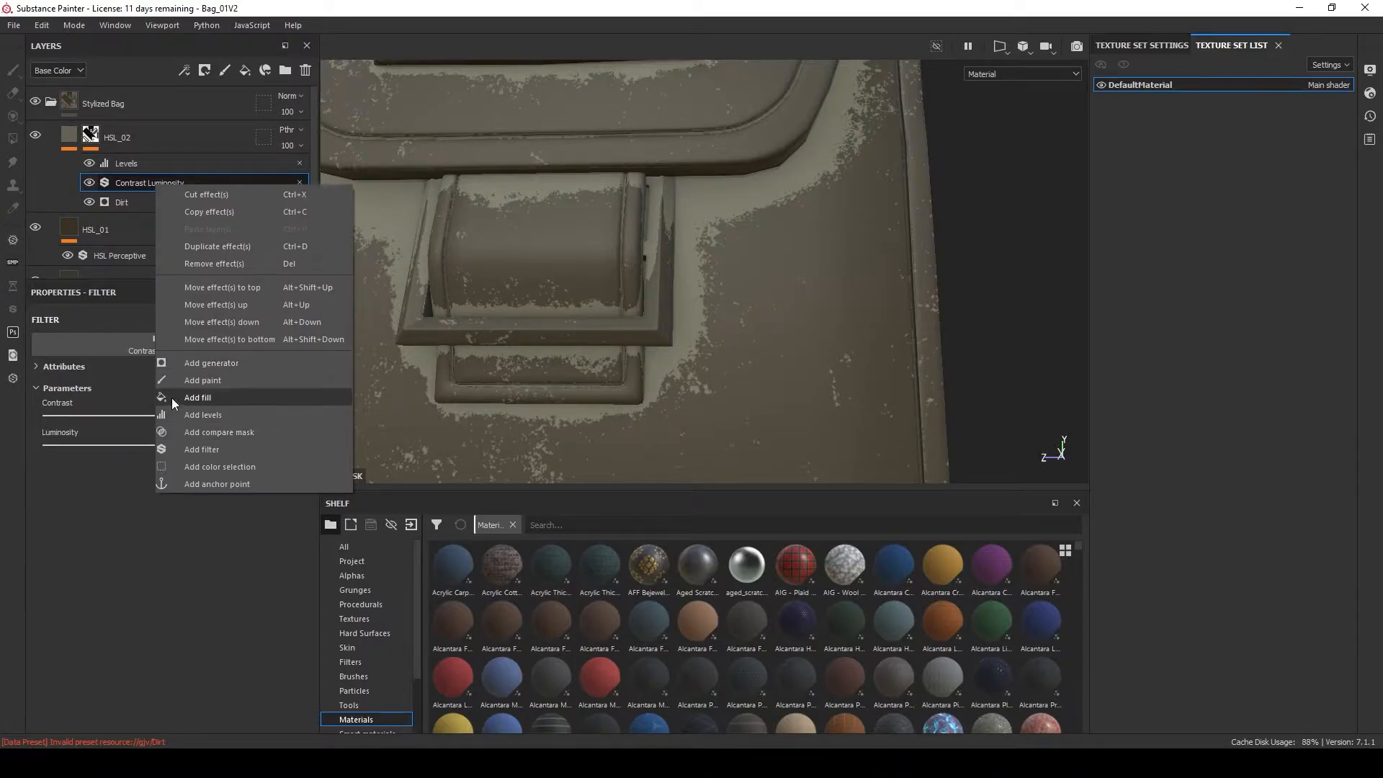
pyautogui.click(235, 449)
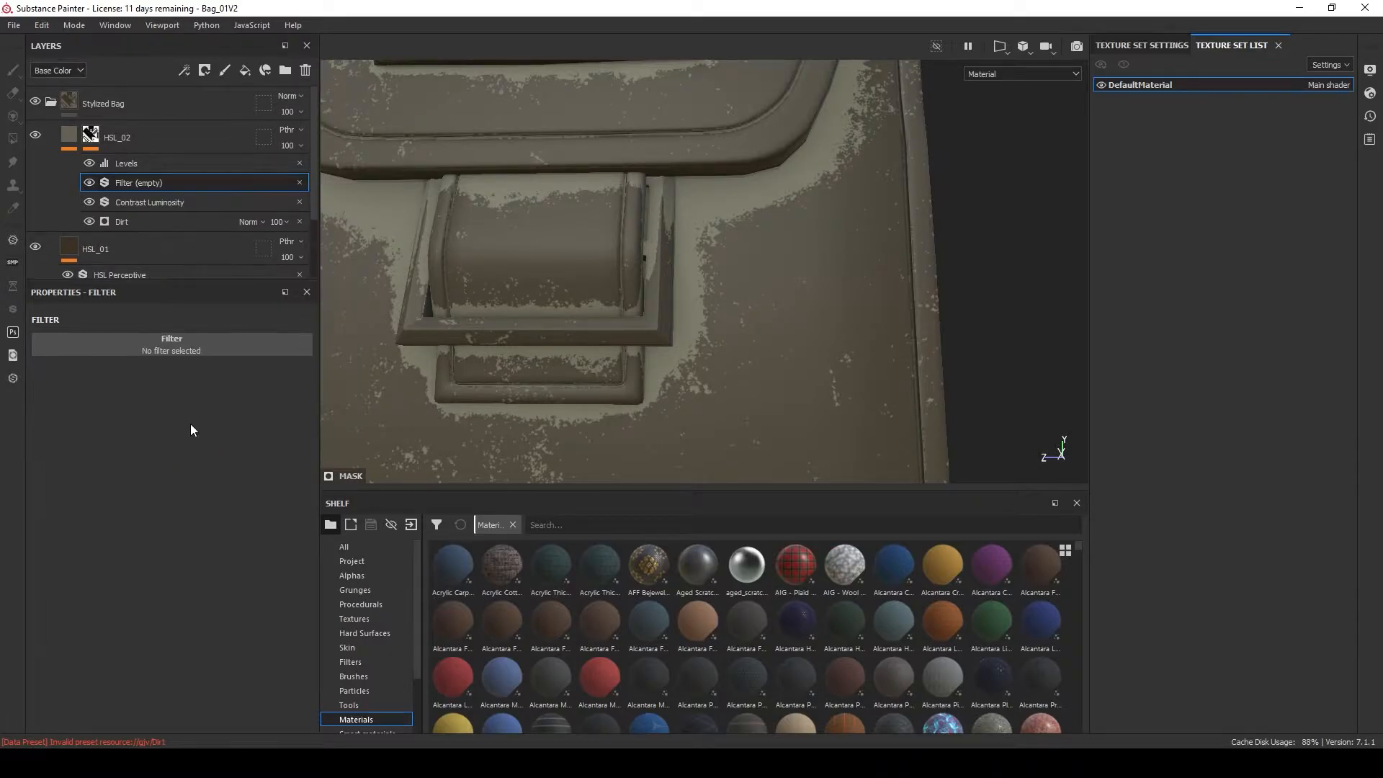
pyautogui.click(190, 343)
pyautogui.click(330, 398)
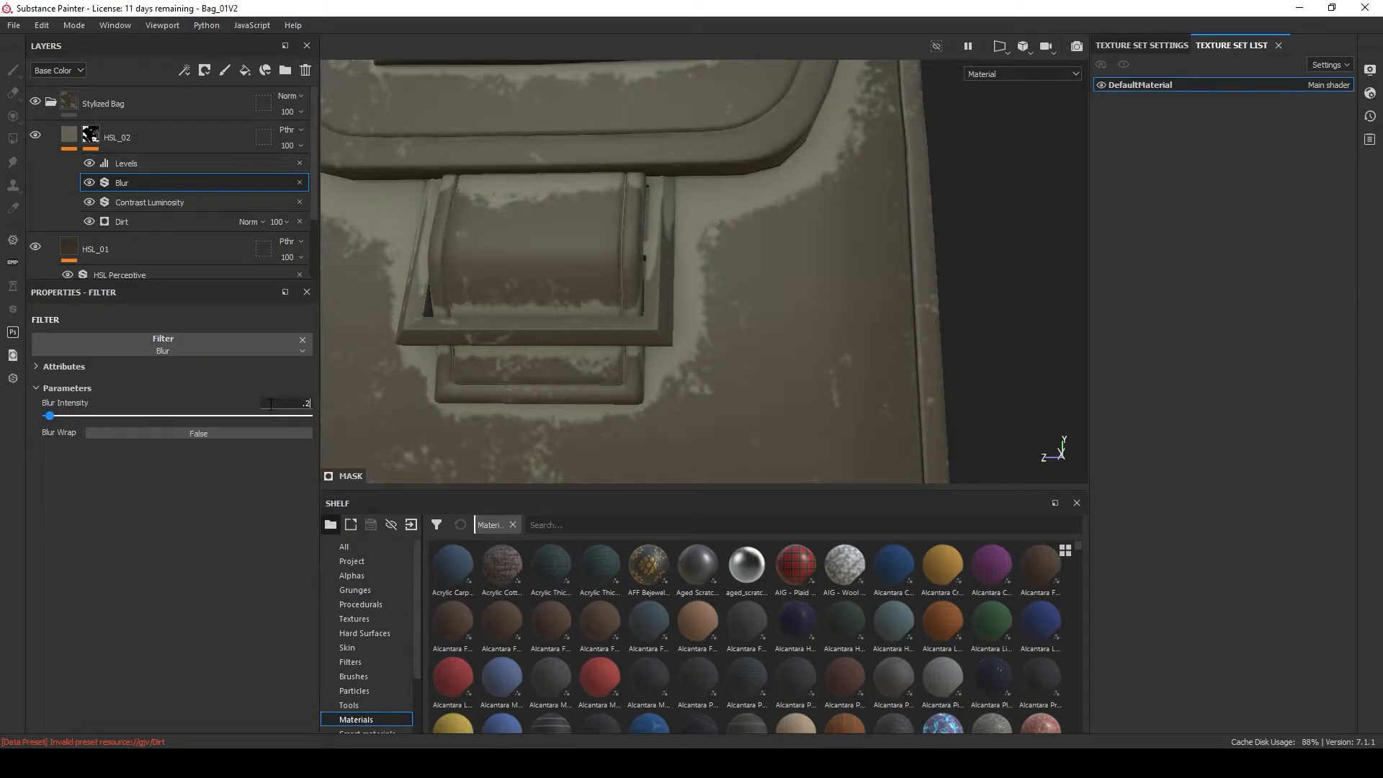
# Adjust the HSL_02 mask's Levels input to about 0.158 black, 2.721 midtone and 0.847 white.
pyautogui.click(145, 164)
pyautogui.moveTo(170, 354); pyautogui.dragTo(179, 353)
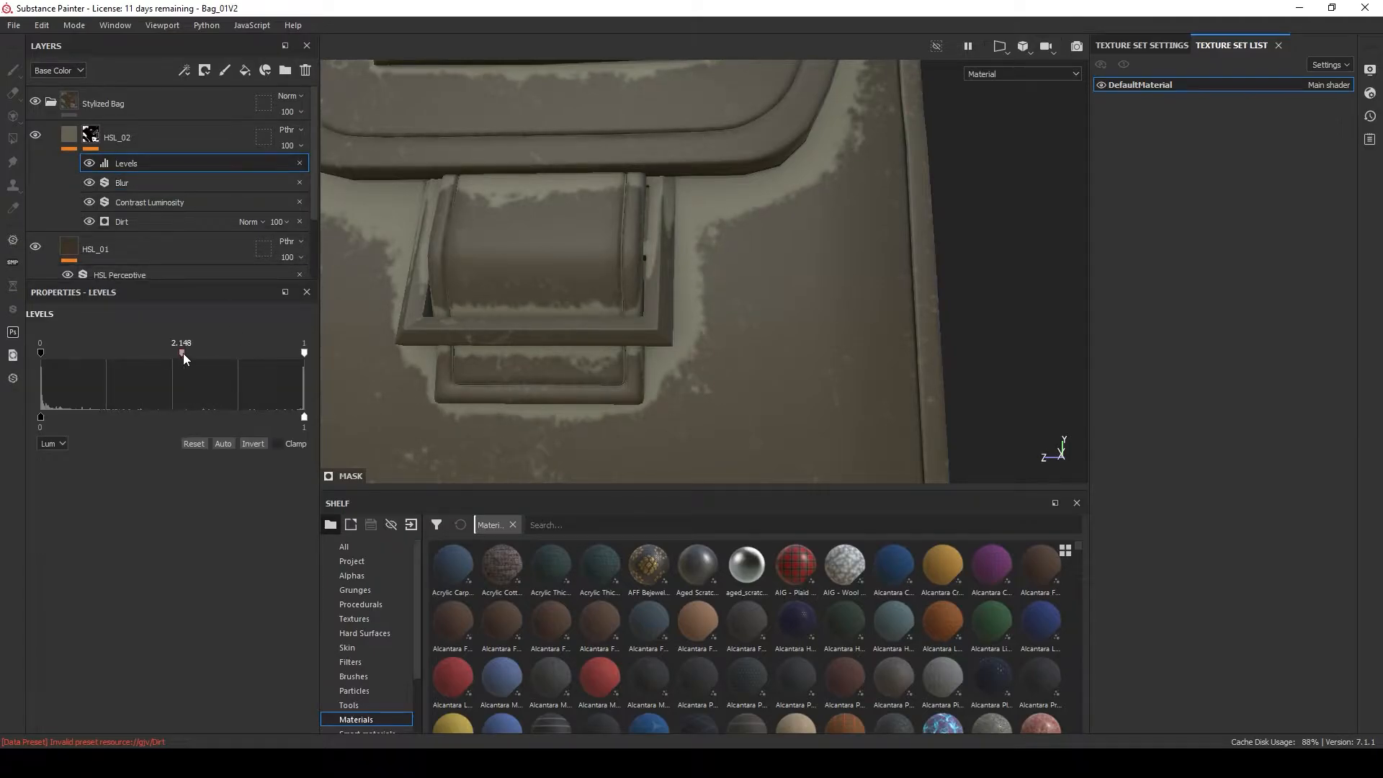
pyautogui.moveTo(303, 360); pyautogui.dragTo(264, 358)
pyautogui.scroll(-3, 752, 247)
pyautogui.keyDown('alt'); pyautogui.moveTo(753, 247); pyautogui.dragTo(676, 301); pyautogui.keyUp('alt')
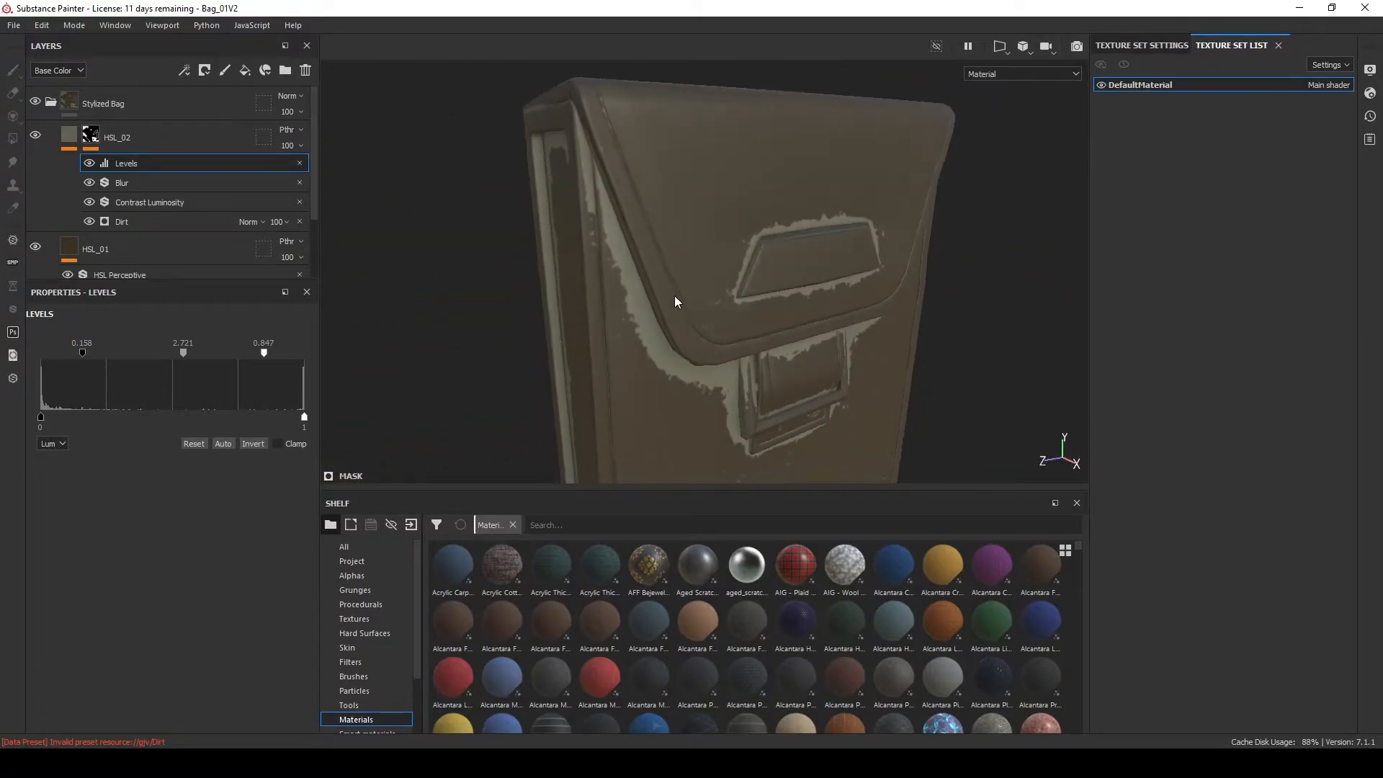
pyautogui.keyDown('alt'); pyautogui.moveTo(674, 296); pyautogui.dragTo(723, 215, button='middle'); pyautogui.keyUp('alt')
pyautogui.keyDown('alt'); pyautogui.moveTo(716, 285); pyautogui.dragTo(671, 291); pyautogui.keyUp('alt')
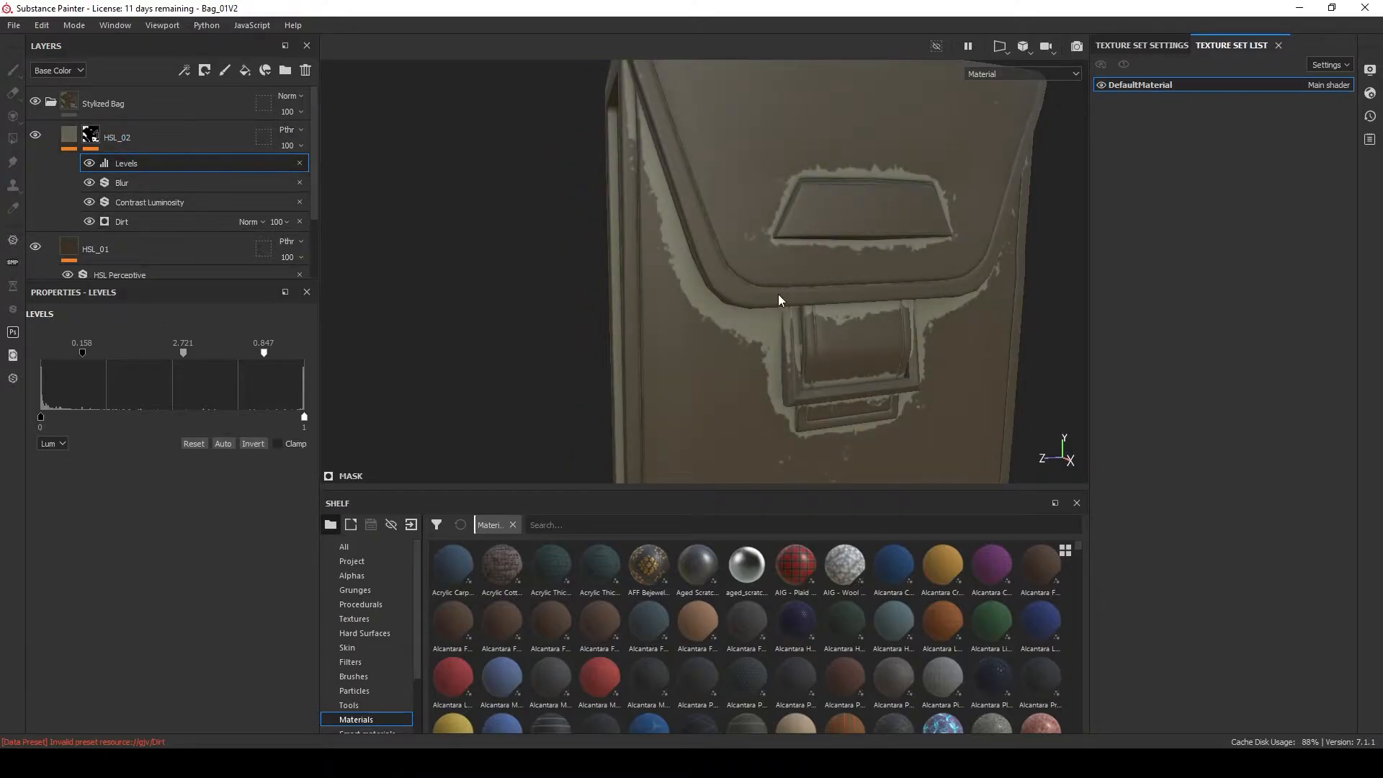
pyautogui.keyDown('alt'); pyautogui.moveTo(781, 236); pyautogui.dragTo(616, 229); pyautogui.keyUp('alt')
pyautogui.keyDown('alt'); pyautogui.moveTo(468, 168); pyautogui.dragTo(382, 148, button='middle'); pyautogui.keyUp('alt')
# Add a fill layer above HSL_02, keep only its color channel active and set a near-black base color.
pyautogui.click(179, 138)
pyautogui.click(245, 71)
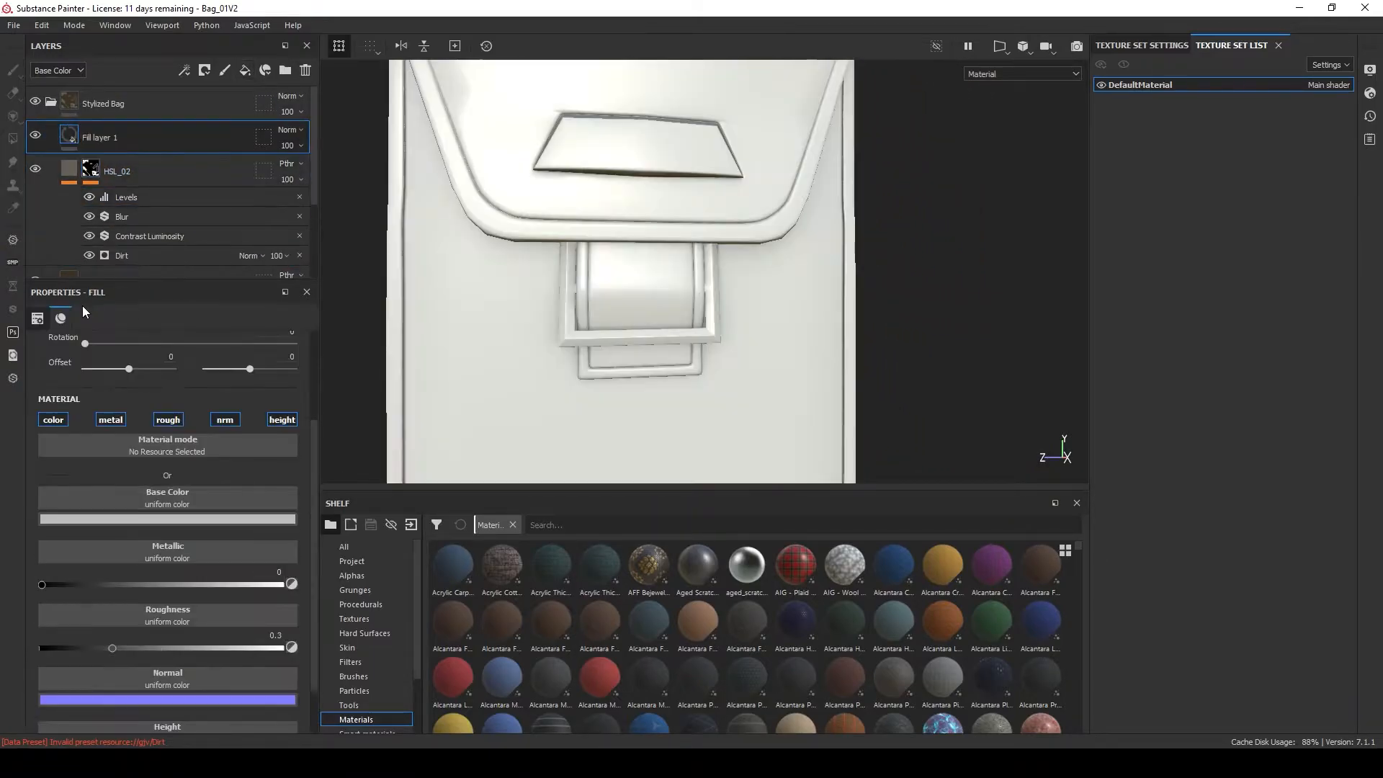
pyautogui.click(53, 419)
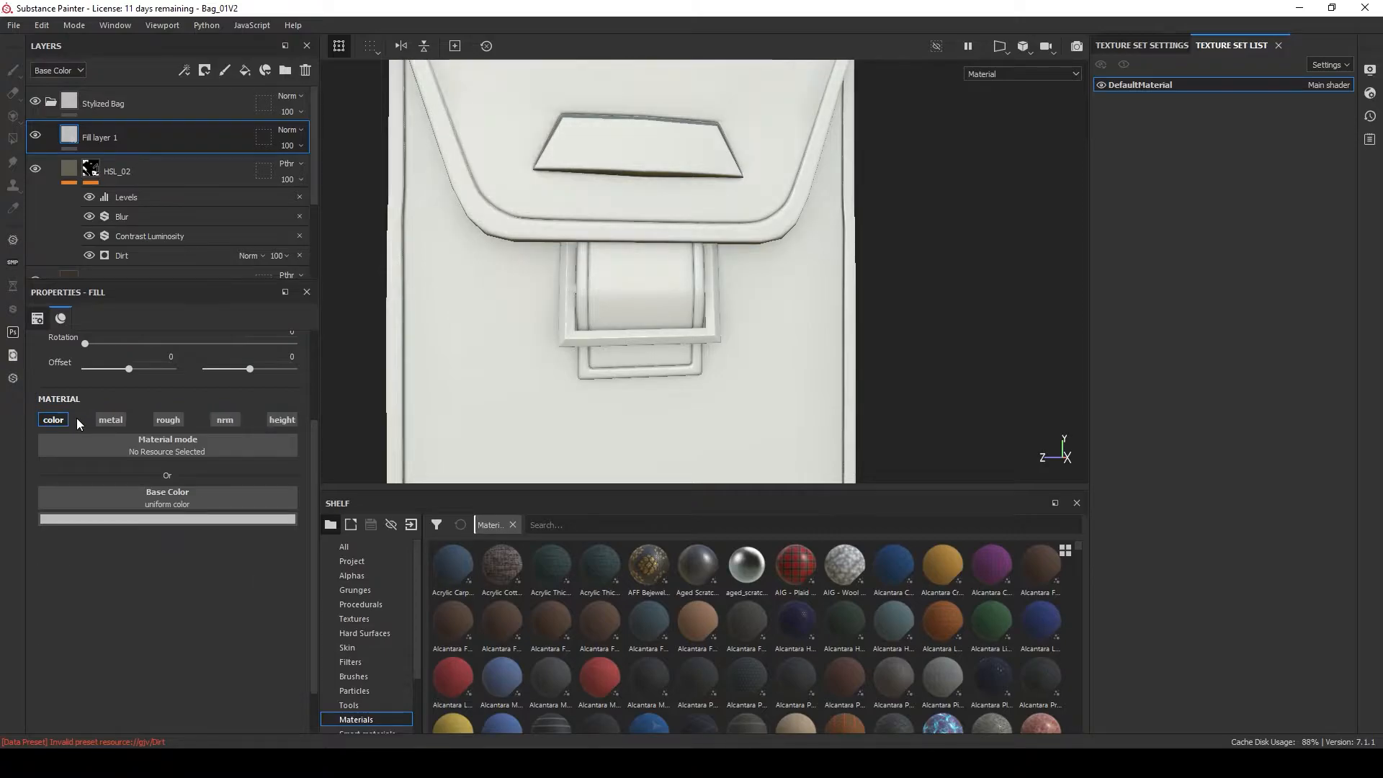
pyautogui.click(191, 519)
pyautogui.moveTo(379, 581); pyautogui.dragTo(378, 662)
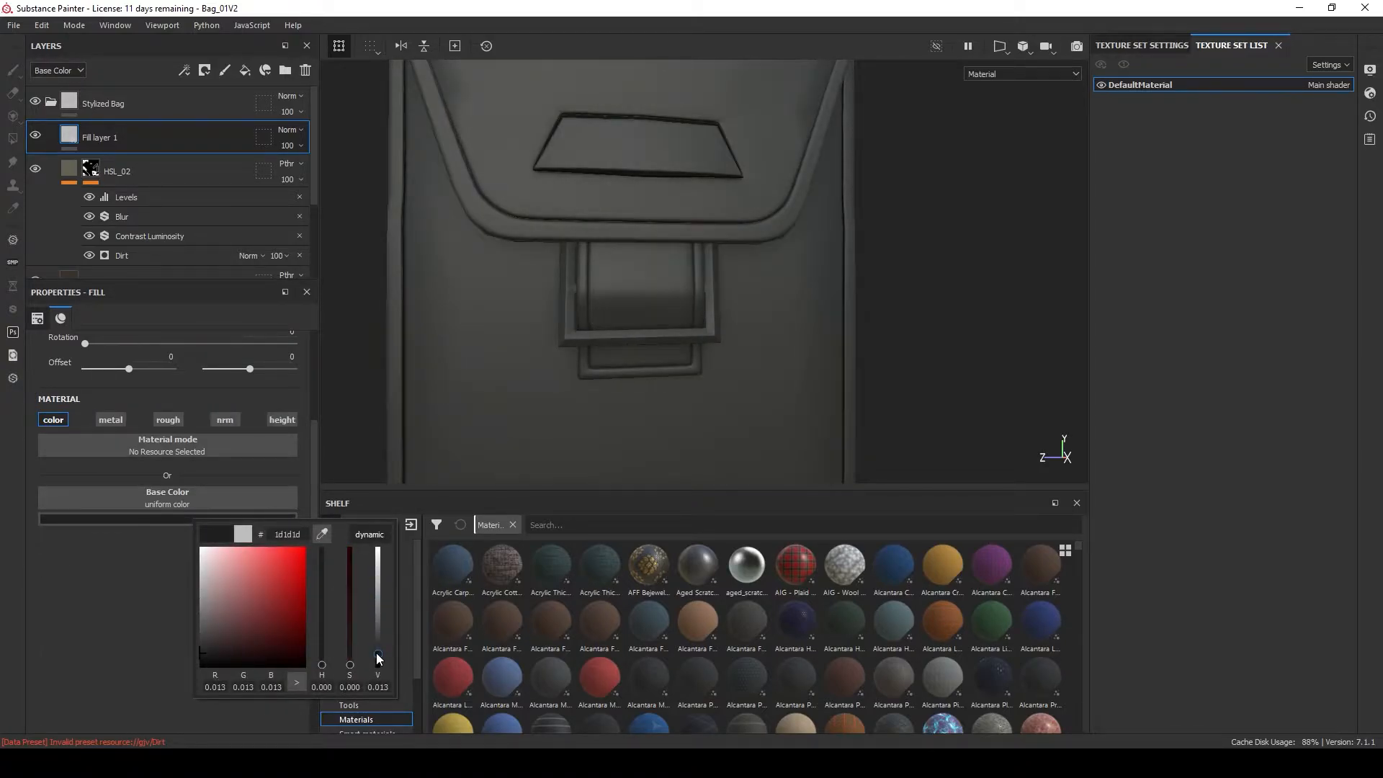
# Rename the dark fill layer AO and add a black mask to it.
pyautogui.doubleClick(139, 138)
pyautogui.press('Return')
pyautogui.click(204, 70)
pyautogui.click(253, 108)
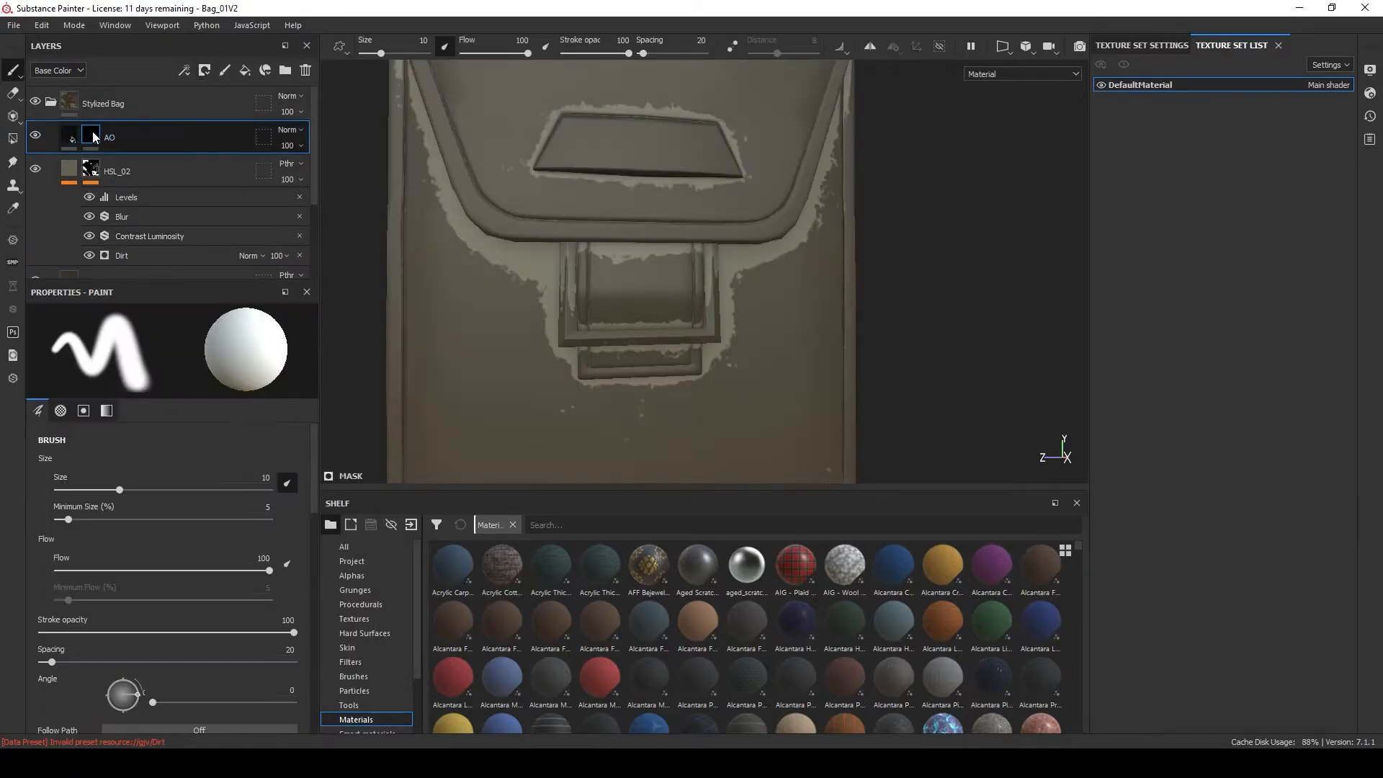
# Add an Ambient Occlusion generator to the AO layer's mask.
pyautogui.rightClick(91, 136)
pyautogui.click(166, 595)
pyautogui.click(170, 346)
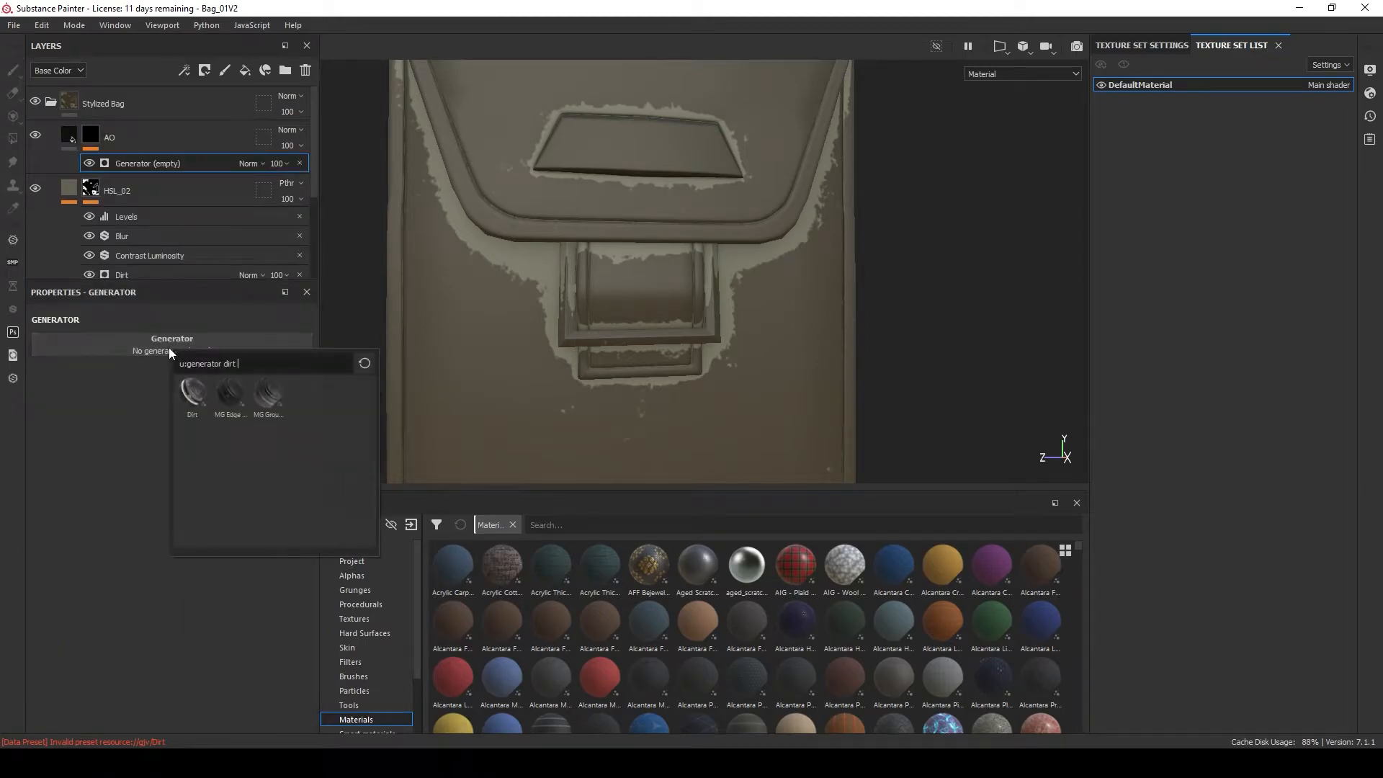
pyautogui.press('BackSpace')
pyautogui.press('BackSpace')
pyautogui.press('BackSpace')
pyautogui.press('BackSpace')
pyautogui.press('BackSpace')
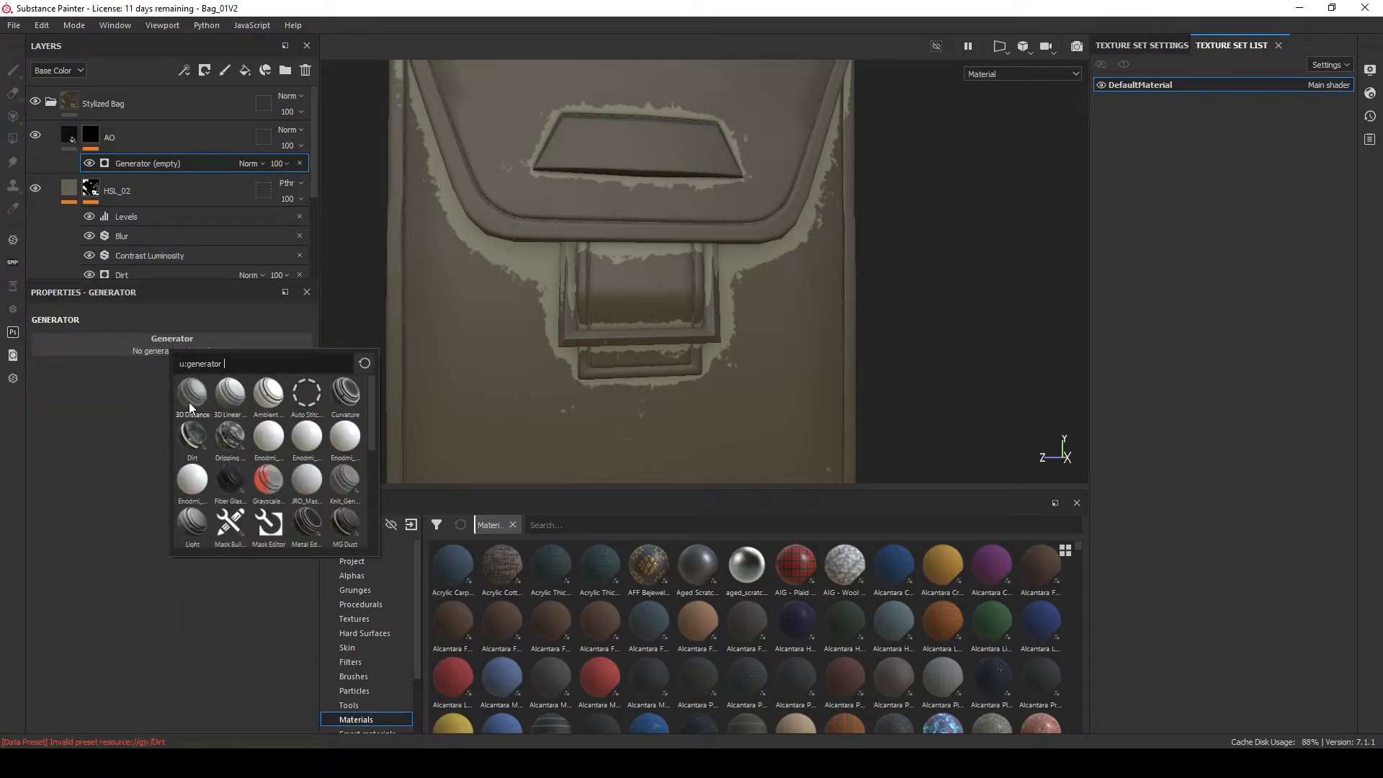
pyautogui.click(264, 396)
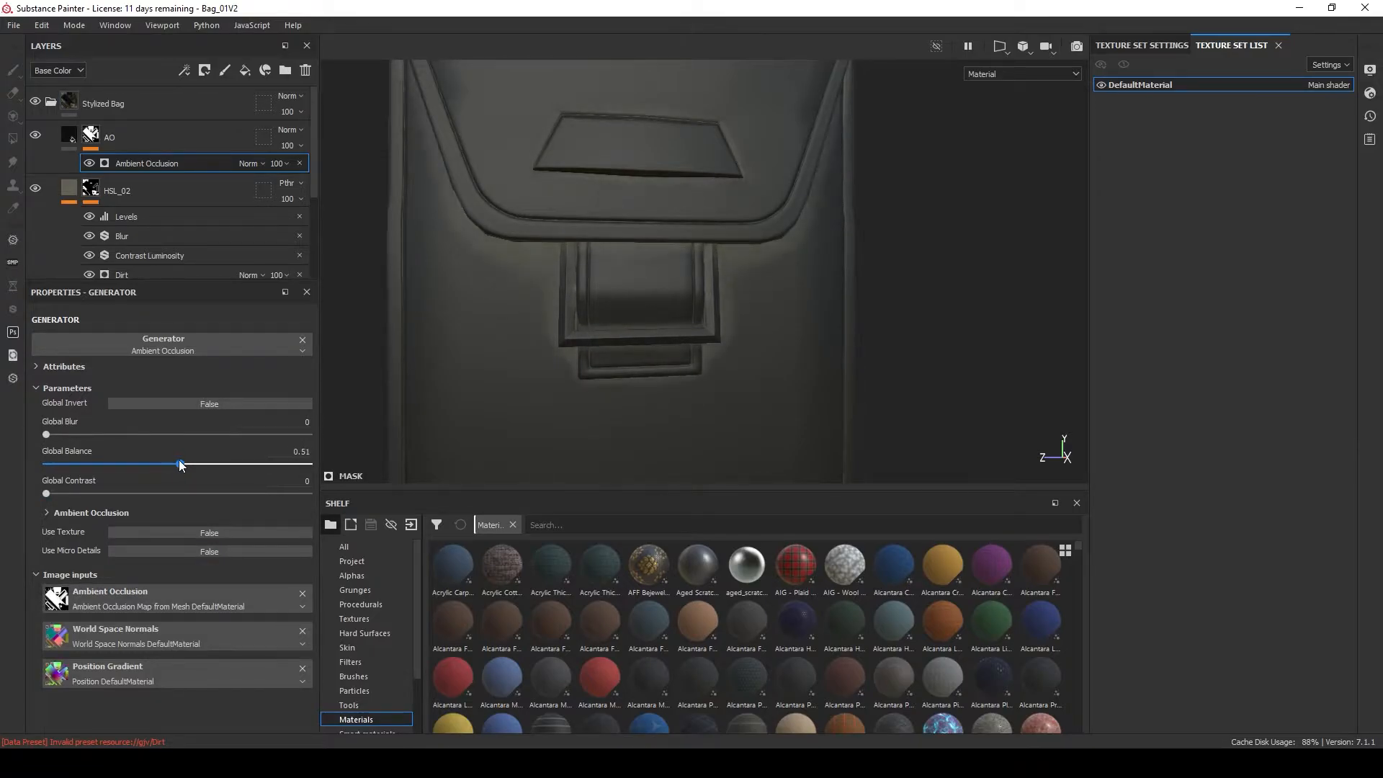
# Turn on Global Invert for the Ambient Occlusion generator and set global blur 0.75, balance 0.44 and contrast 0.18.
pyautogui.click(234, 402)
pyautogui.moveTo(190, 464); pyautogui.dragTo(162, 465)
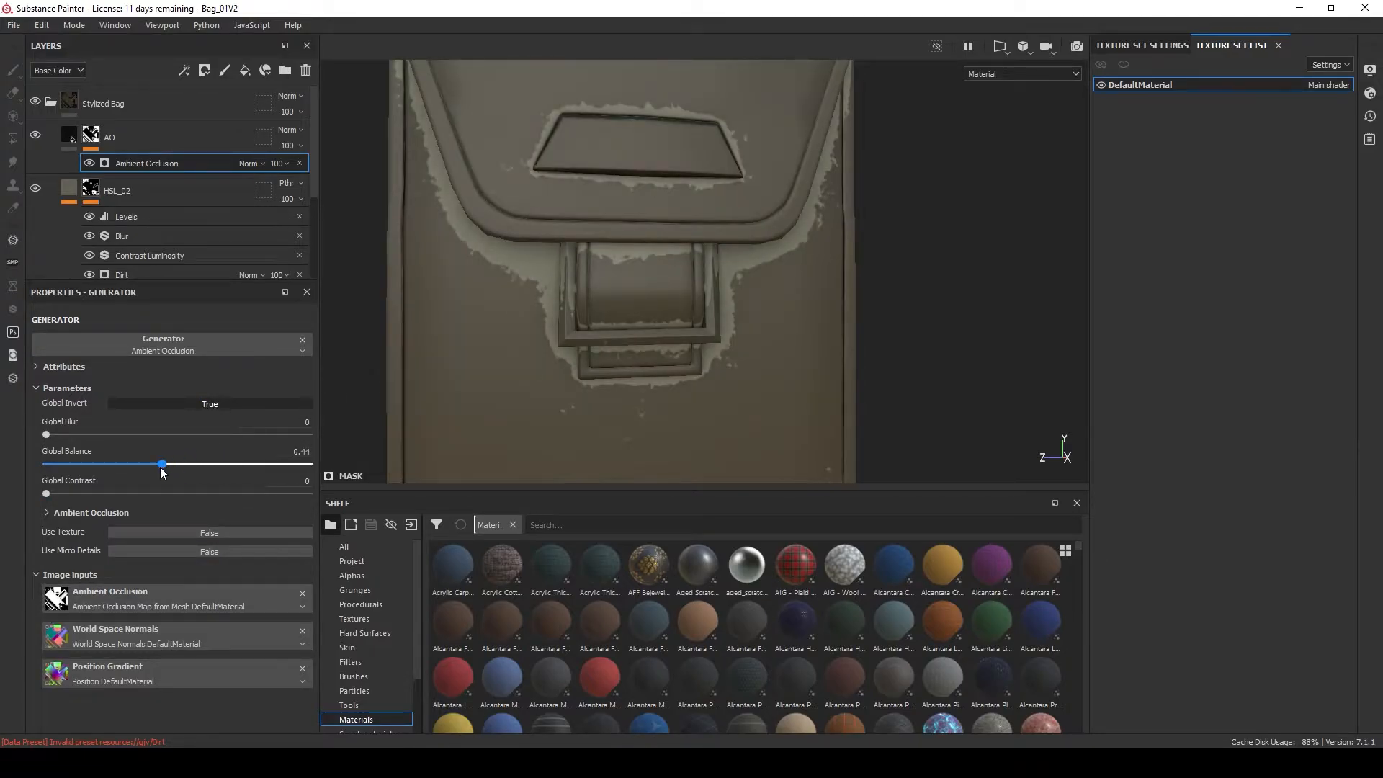
pyautogui.moveTo(46, 493); pyautogui.dragTo(93, 494)
pyautogui.moveTo(46, 435); pyautogui.dragTo(61, 434)
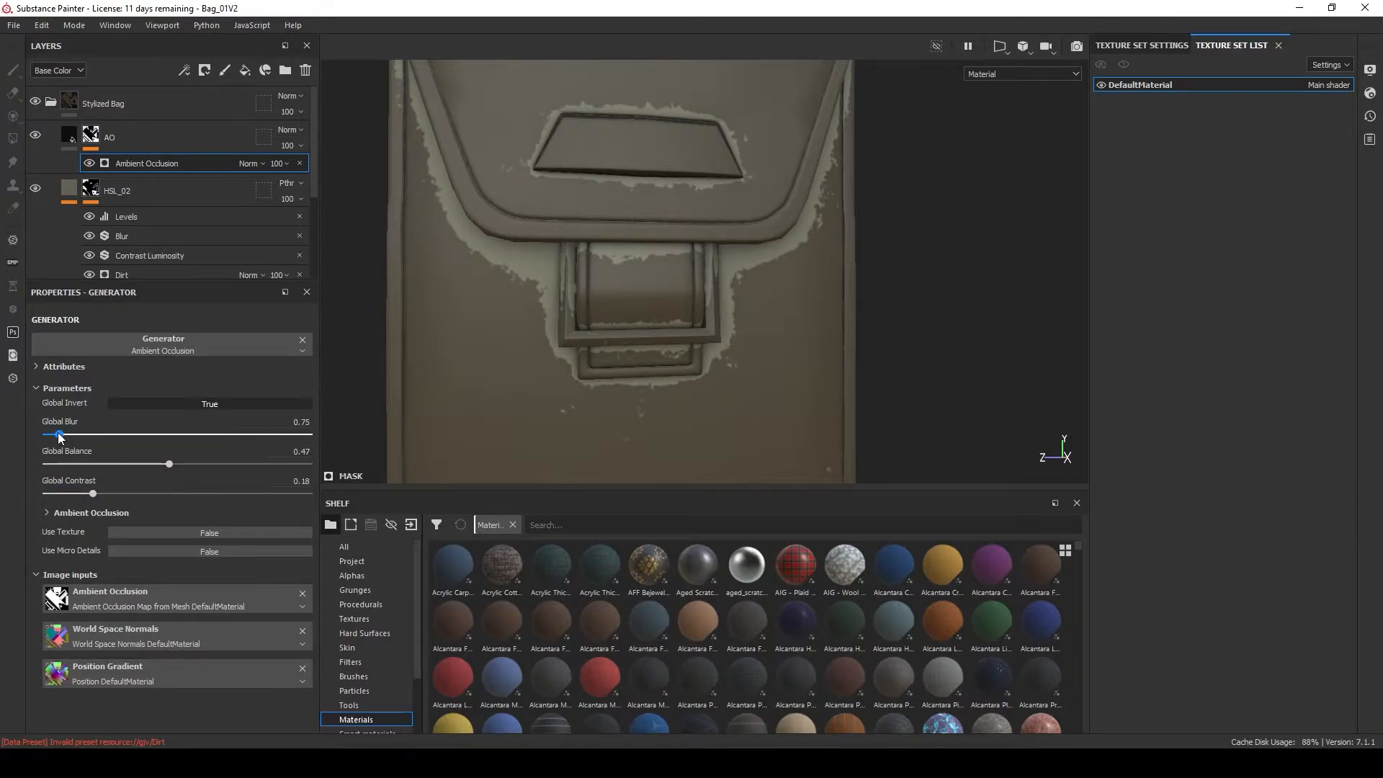
pyautogui.moveTo(169, 464)
pyautogui.mouseDown()
pyautogui.moveTo(186, 463)
pyautogui.moveTo(162, 464)
pyautogui.mouseUp()
pyautogui.keyDown('alt'); pyautogui.moveTo(595, 308); pyautogui.dragTo(742, 301); pyautogui.keyUp('alt')
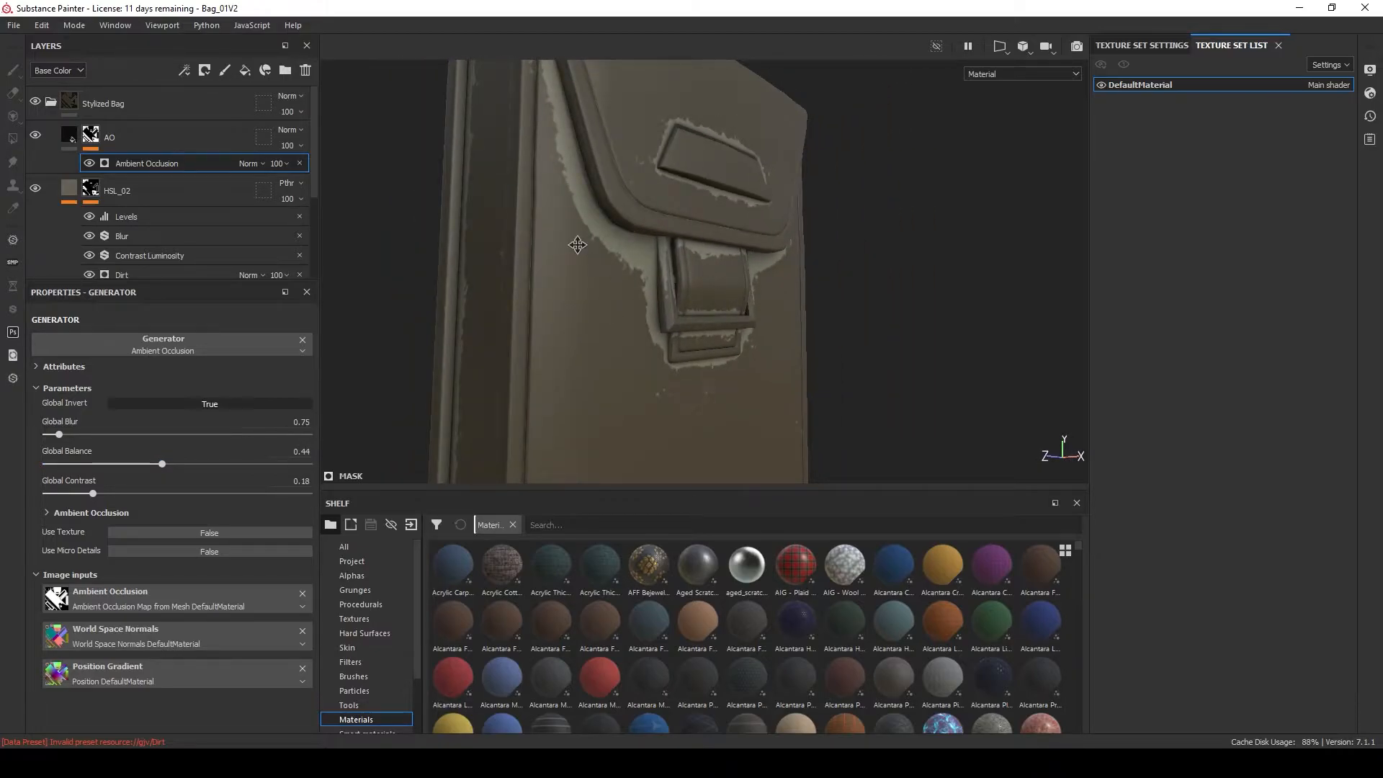
pyautogui.keyDown('alt'); pyautogui.moveTo(577, 245); pyautogui.dragTo(583, 280, button='middle'); pyautogui.keyUp('alt')
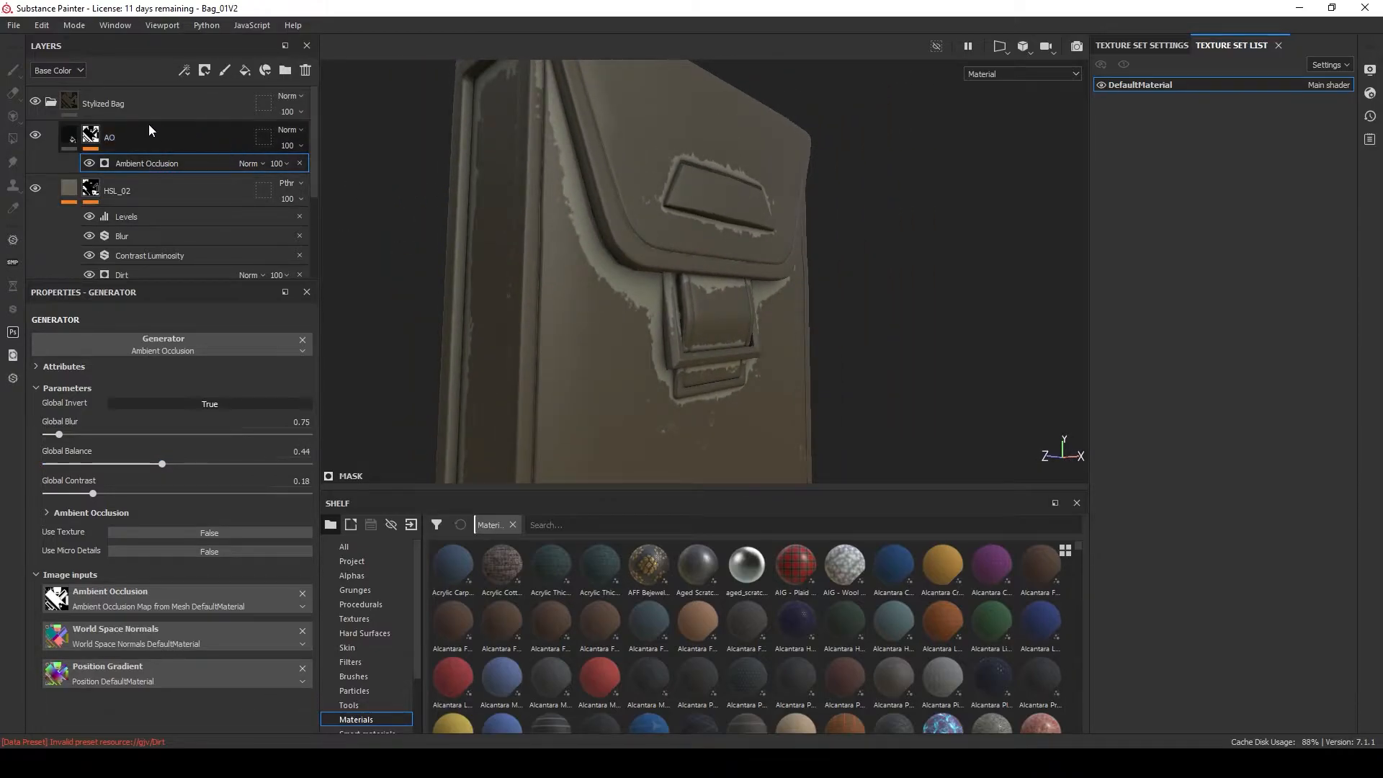
# Fine-tune the AO layer's base color to near-black 0c0c0c.
pyautogui.click(69, 137)
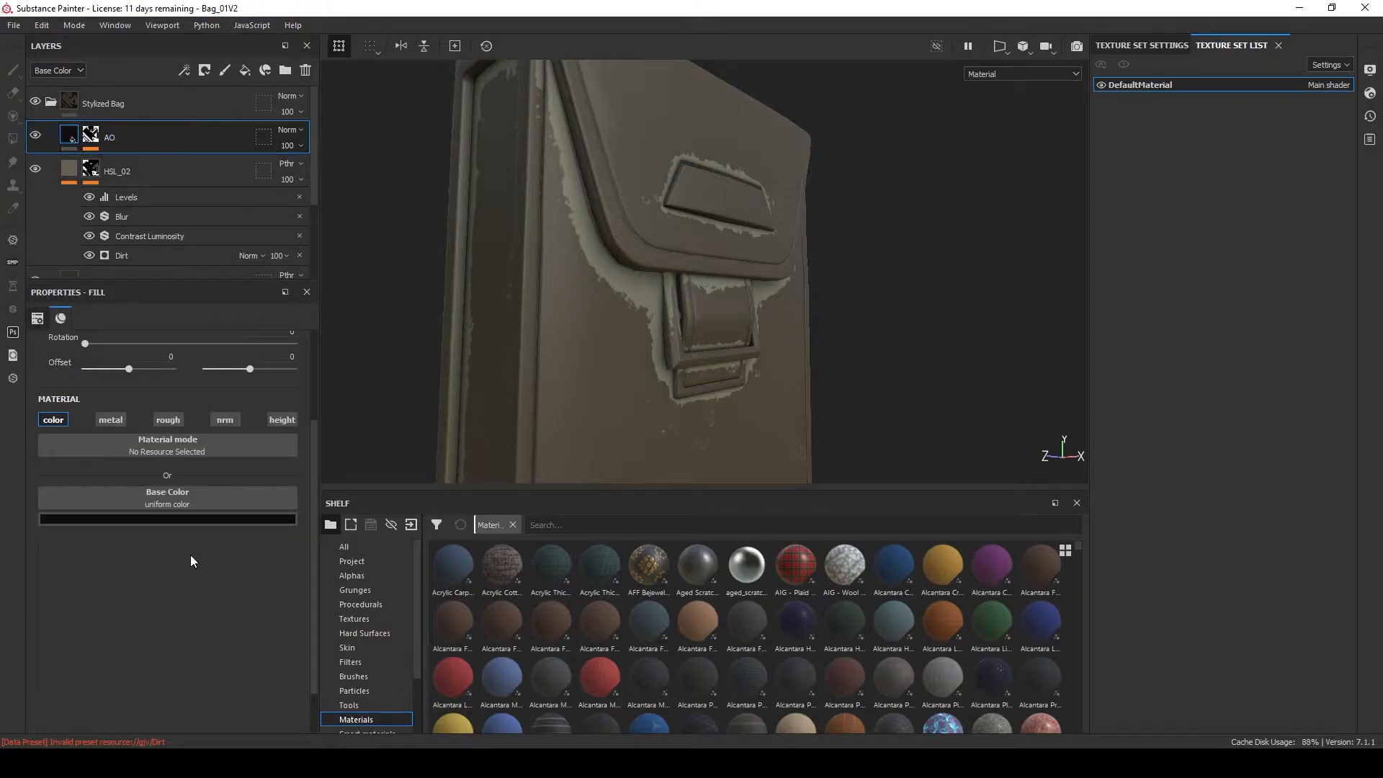
pyautogui.click(205, 518)
pyautogui.moveTo(392, 668); pyautogui.dragTo(391, 666)
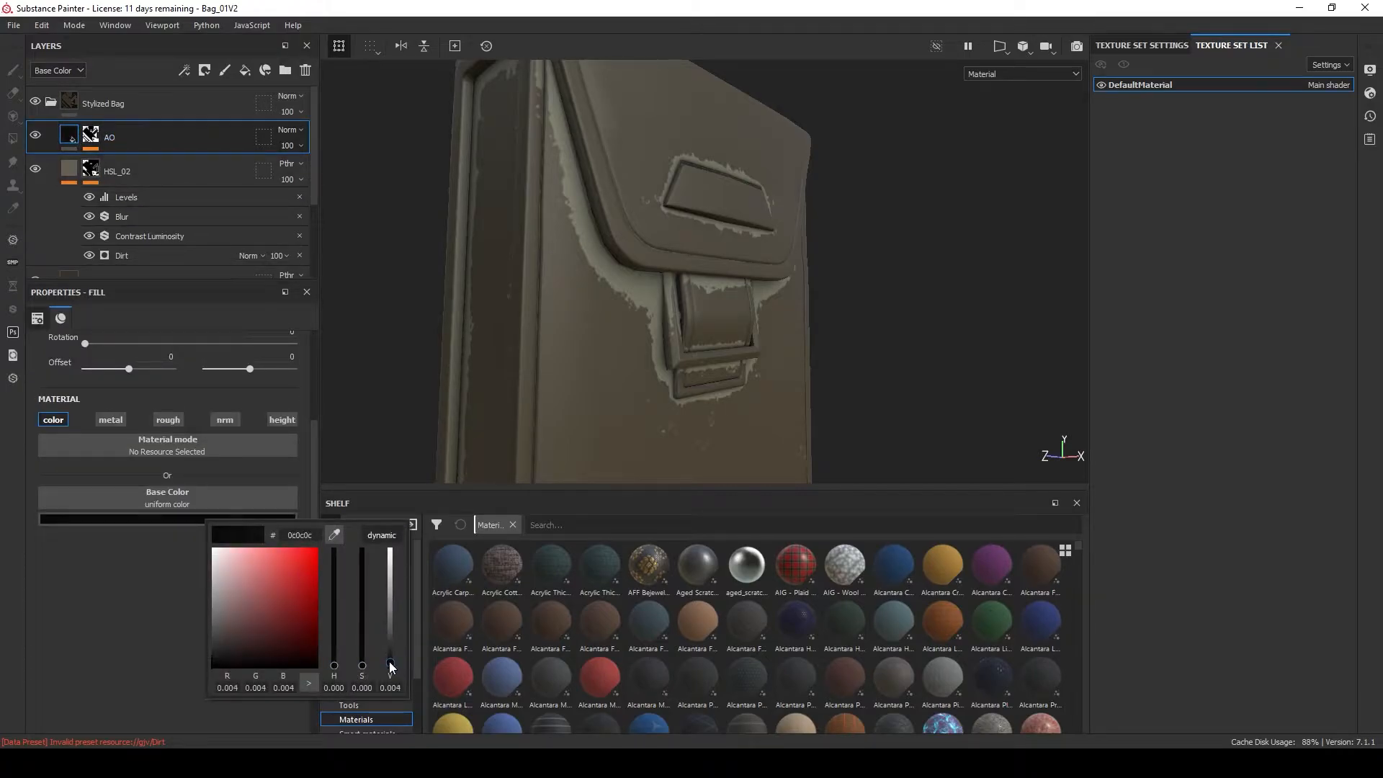
pyautogui.keyDown('alt'); pyautogui.moveTo(605, 240); pyautogui.dragTo(517, 345); pyautogui.keyUp('alt')
pyautogui.scroll(2, 523, 338)
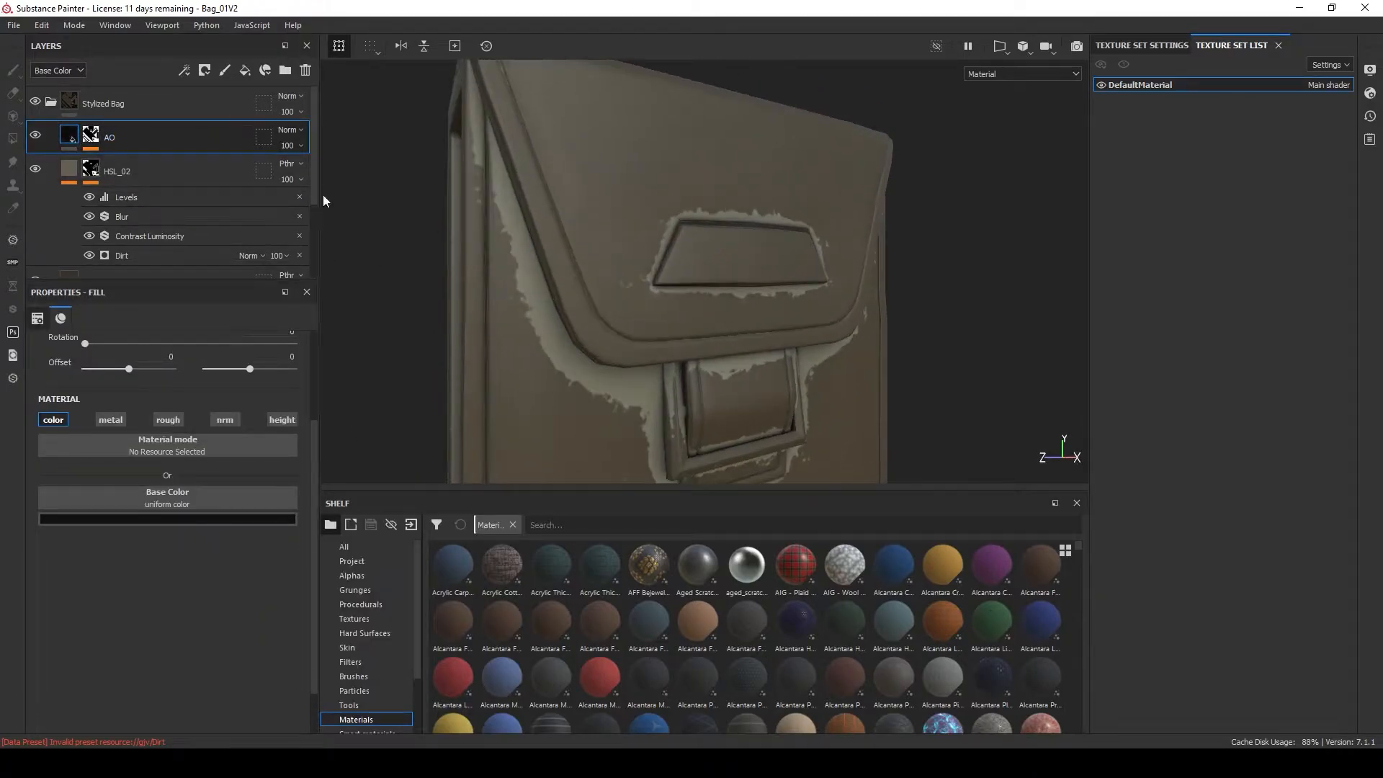
# Add a fill layer named Edges above AO and leave only its color and roughness channels active.
pyautogui.click(245, 70)
pyautogui.doubleClick(119, 137)
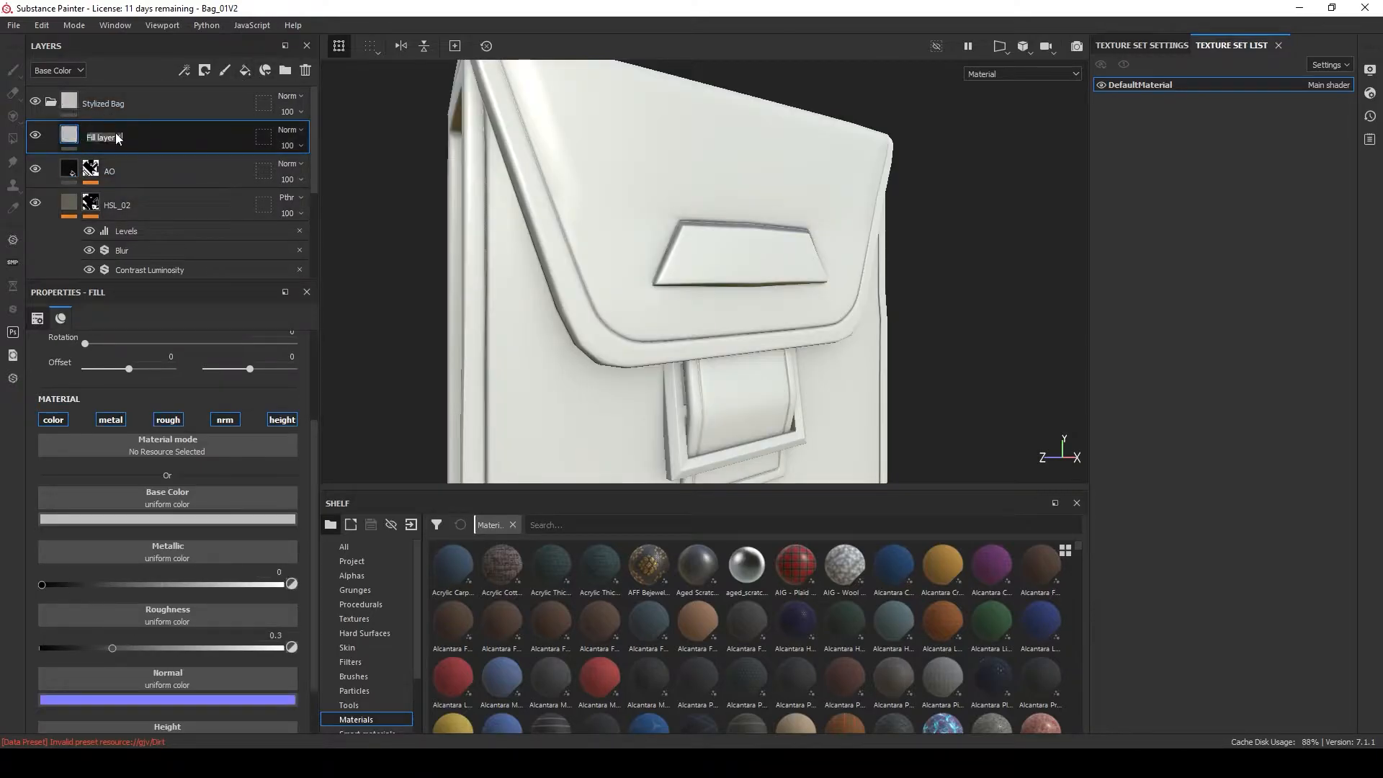
pyautogui.press('Return')
pyautogui.click(111, 420)
pyautogui.click(225, 419)
pyautogui.click(271, 418)
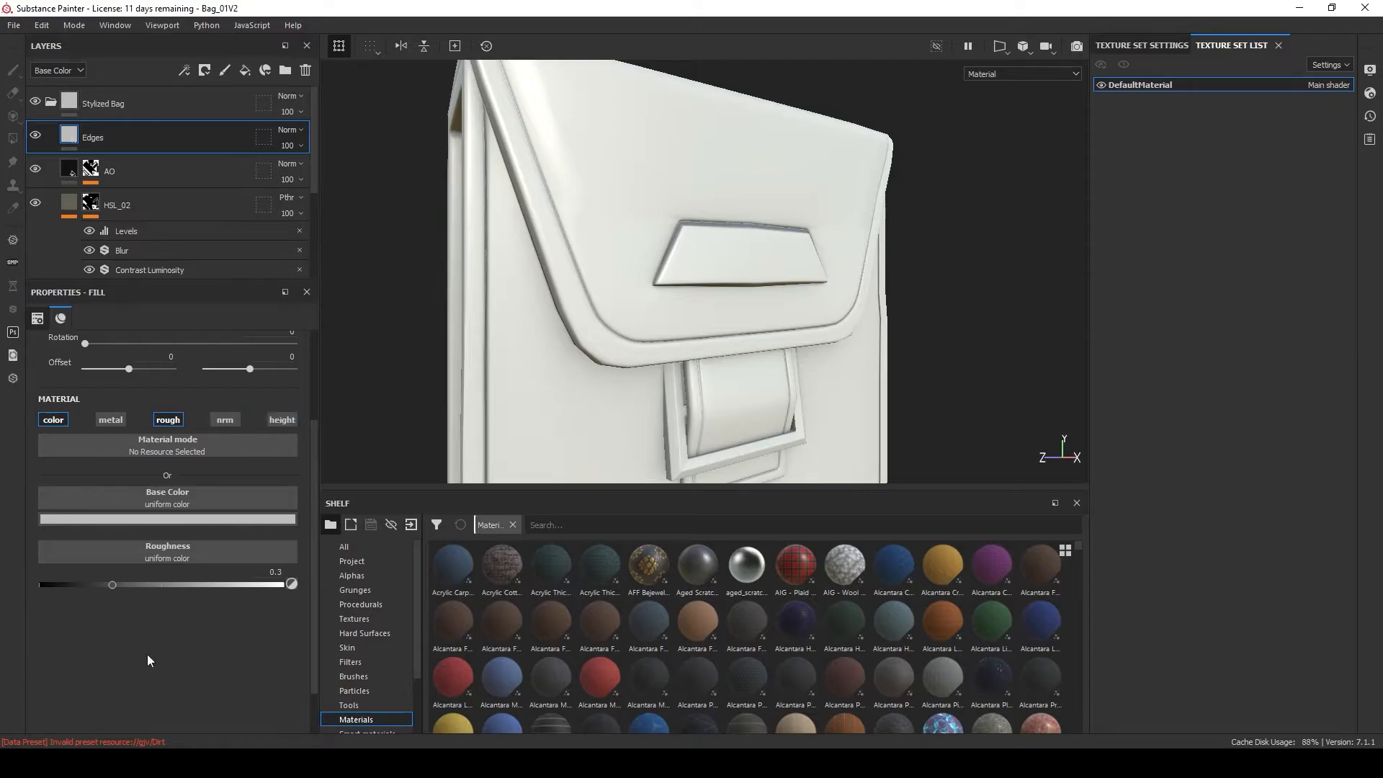
# Set the Edges layer's base color to grayish brown 6f6352 and add a black mask to the layer.
pyautogui.click(209, 519)
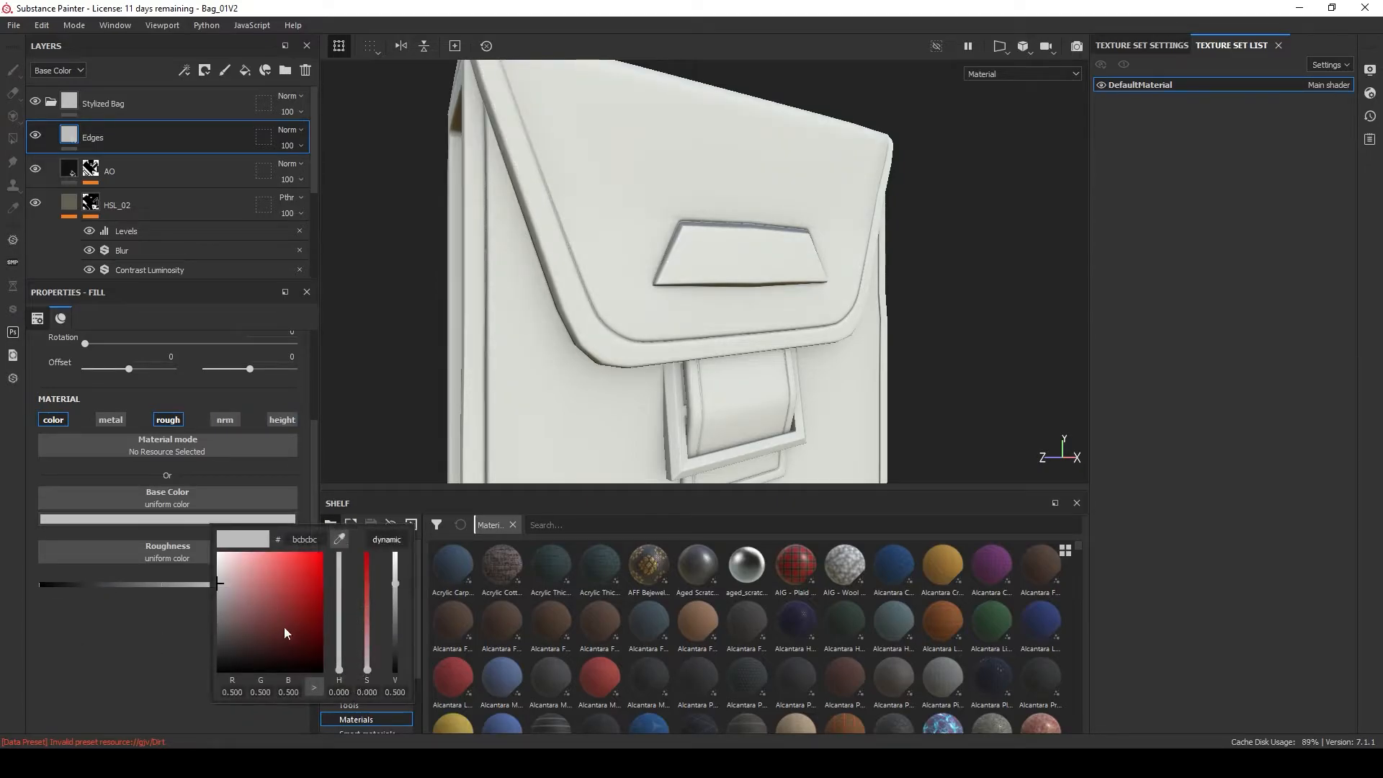
pyautogui.moveTo(284, 582); pyautogui.dragTo(268, 635)
pyautogui.moveTo(340, 669); pyautogui.dragTo(339, 662)
pyautogui.moveTo(253, 618); pyautogui.dragTo(241, 619)
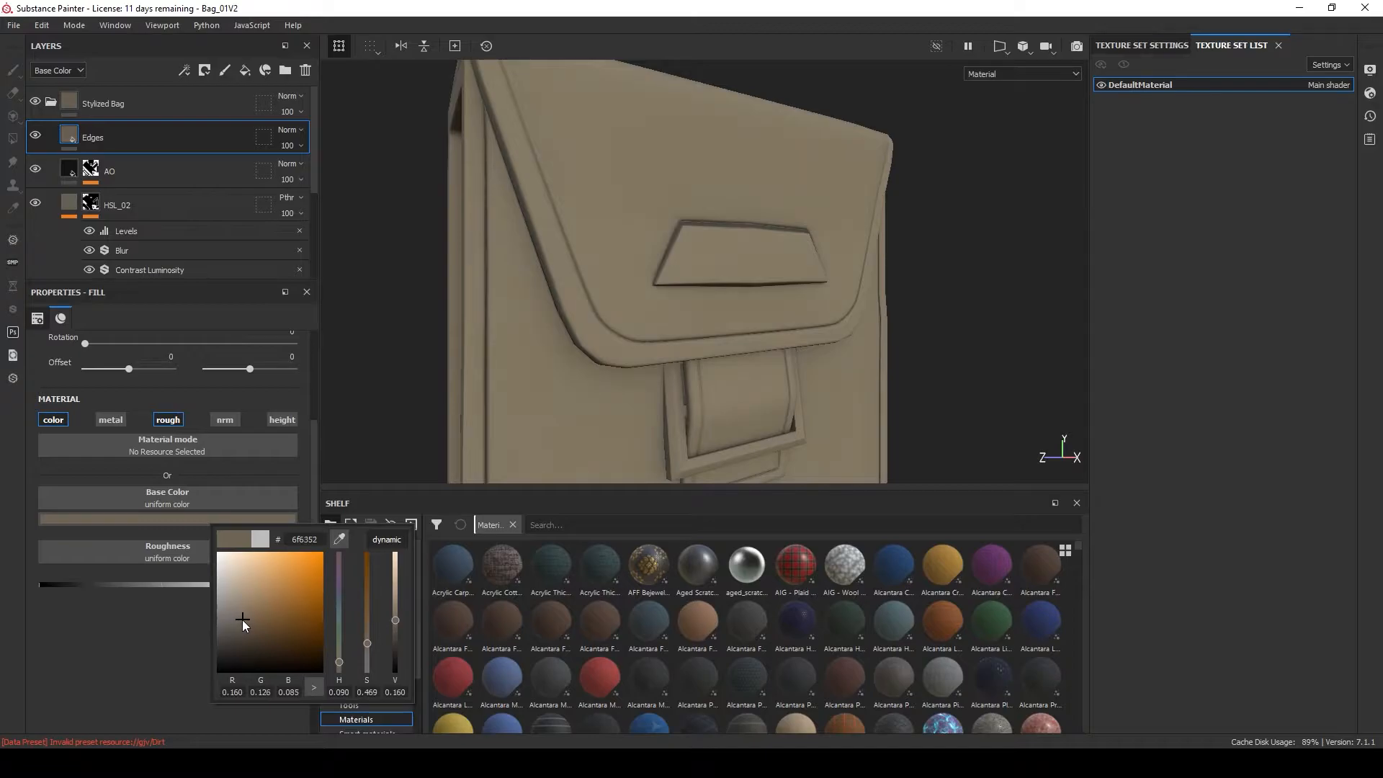
pyautogui.click(204, 70)
pyautogui.click(275, 114)
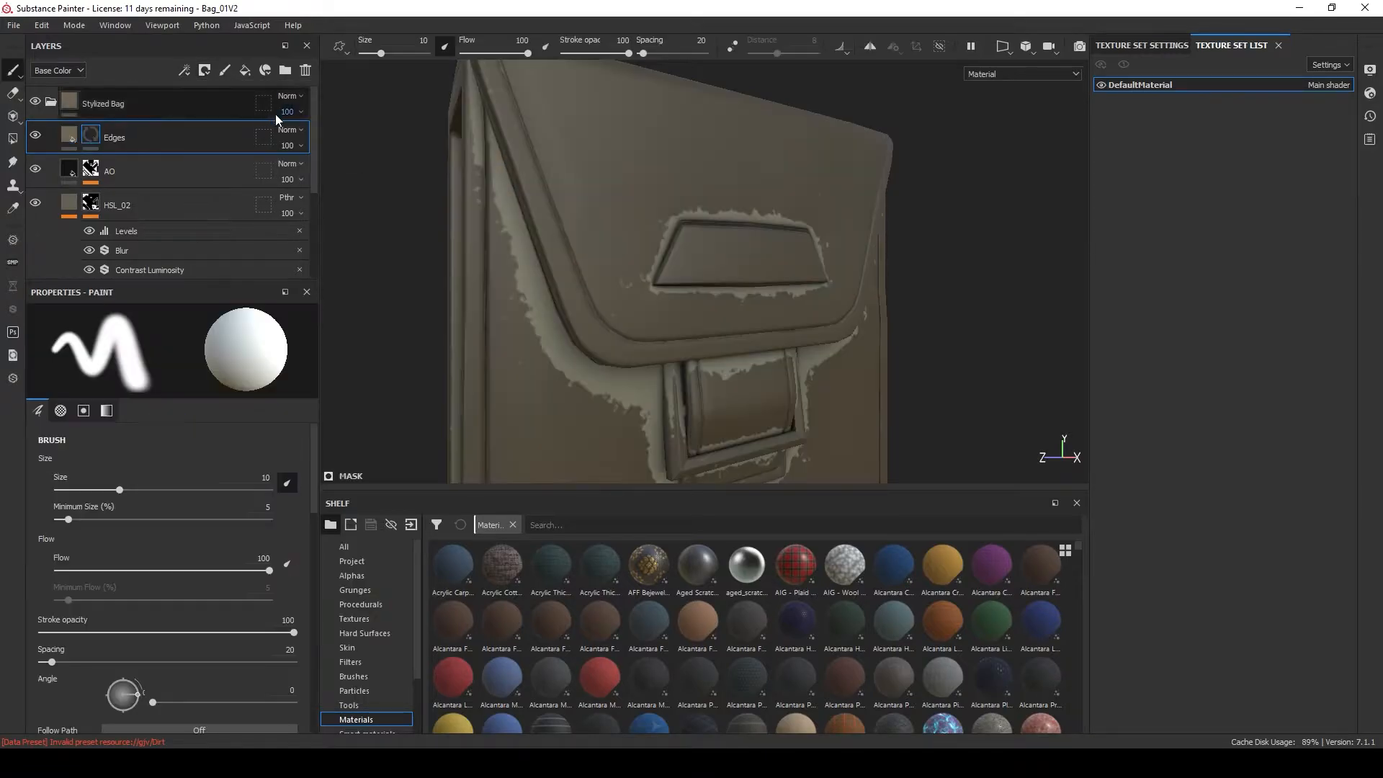
# Add a Mask Editor generator to the Edges layer's mask and set global balance to 0.57 and global contrast to 0.97.
pyautogui.keyDown('alt'); pyautogui.moveTo(742, 321); pyautogui.dragTo(724, 285); pyautogui.keyUp('alt')
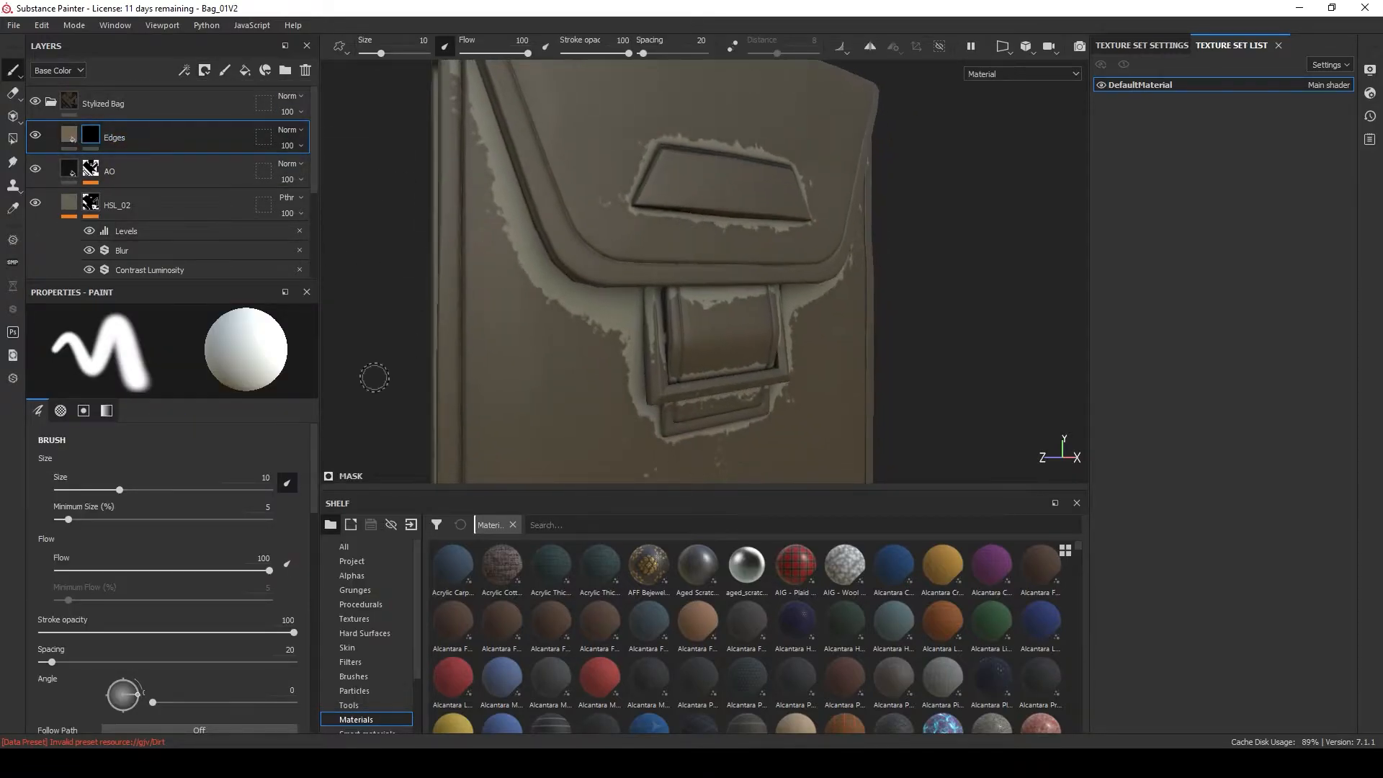
pyautogui.rightClick(94, 141)
pyautogui.click(180, 604)
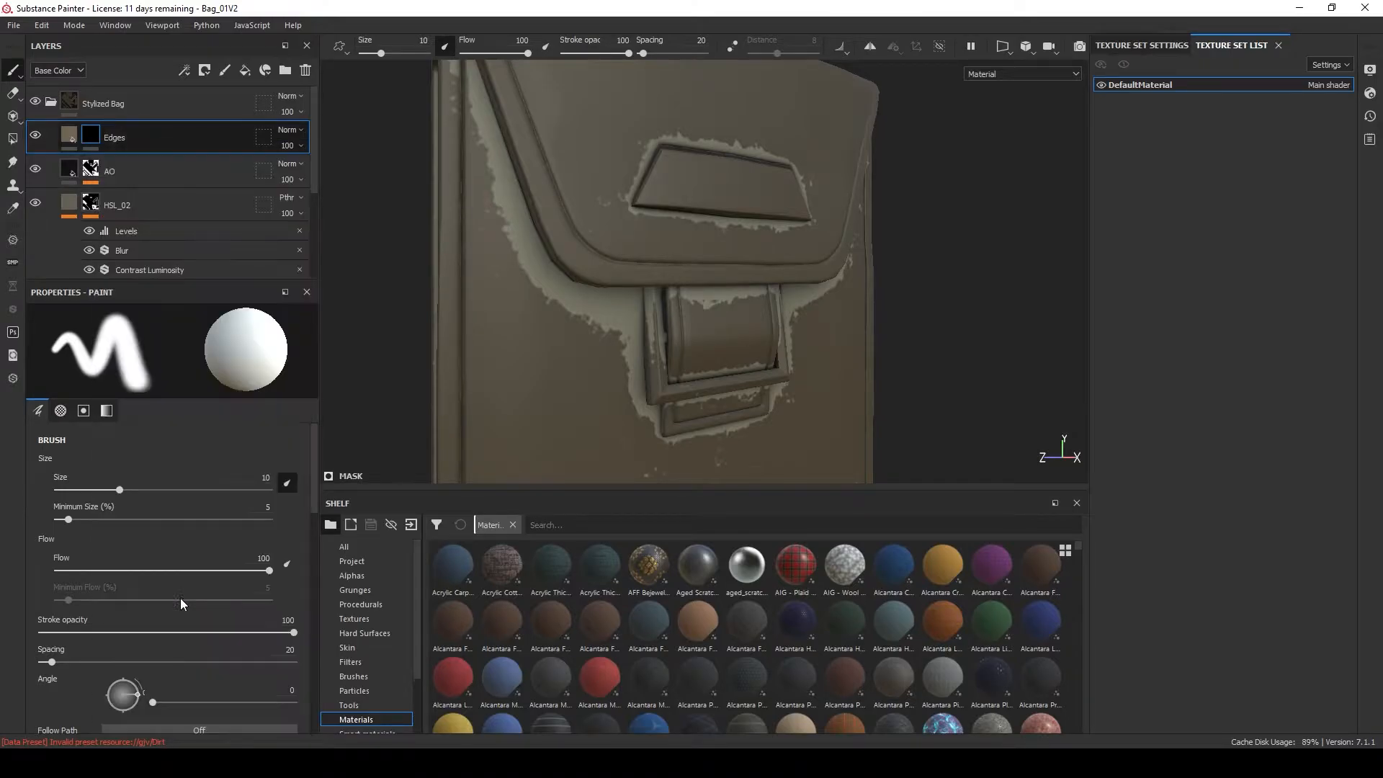
pyautogui.click(182, 348)
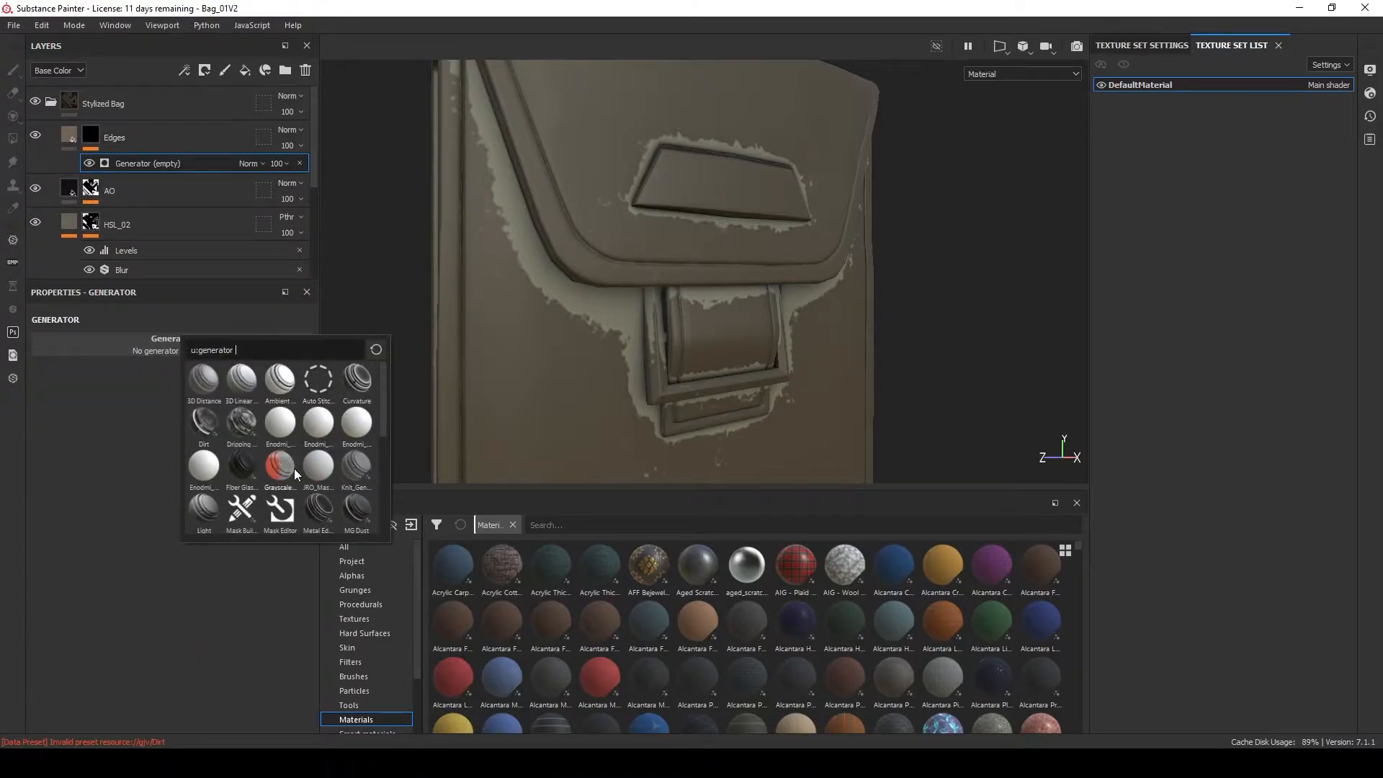
pyautogui.scroll(-3, 282, 517)
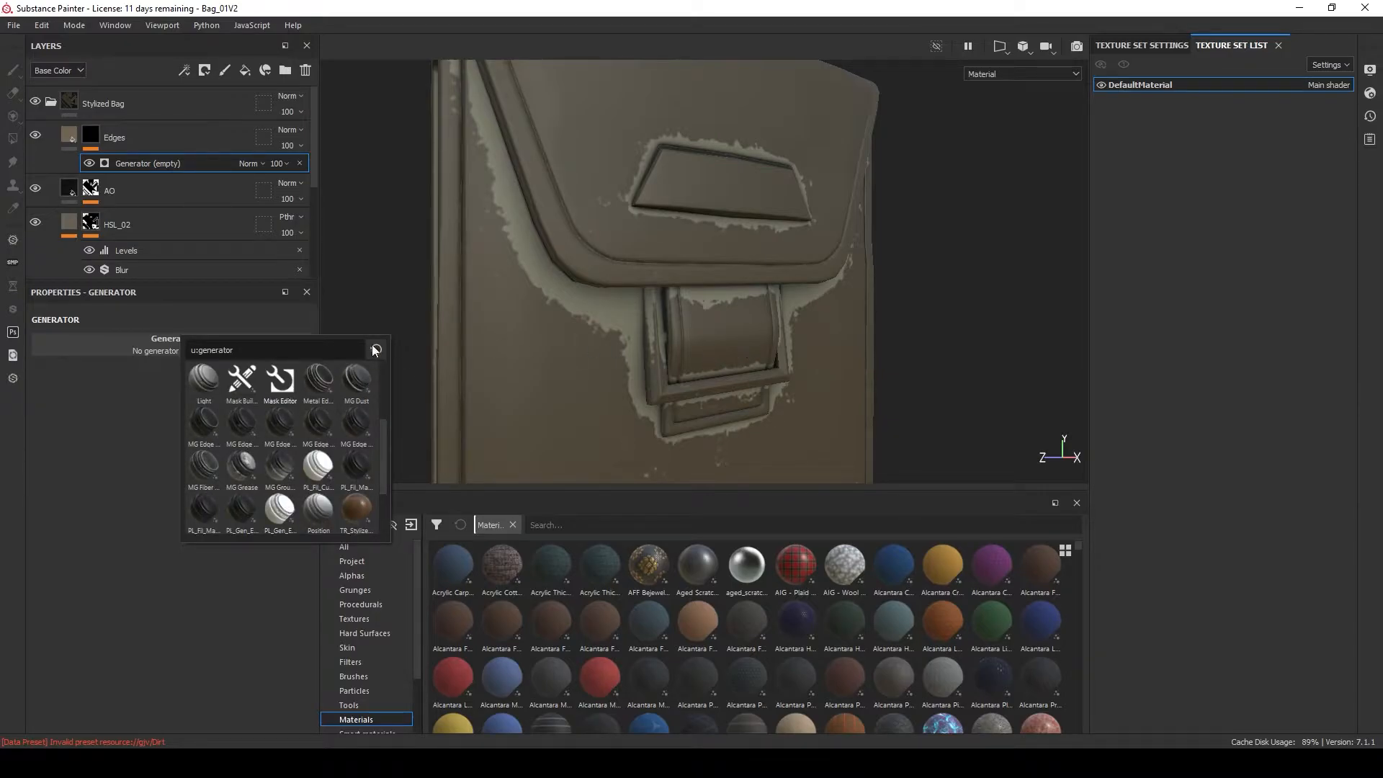
pyautogui.click(280, 383)
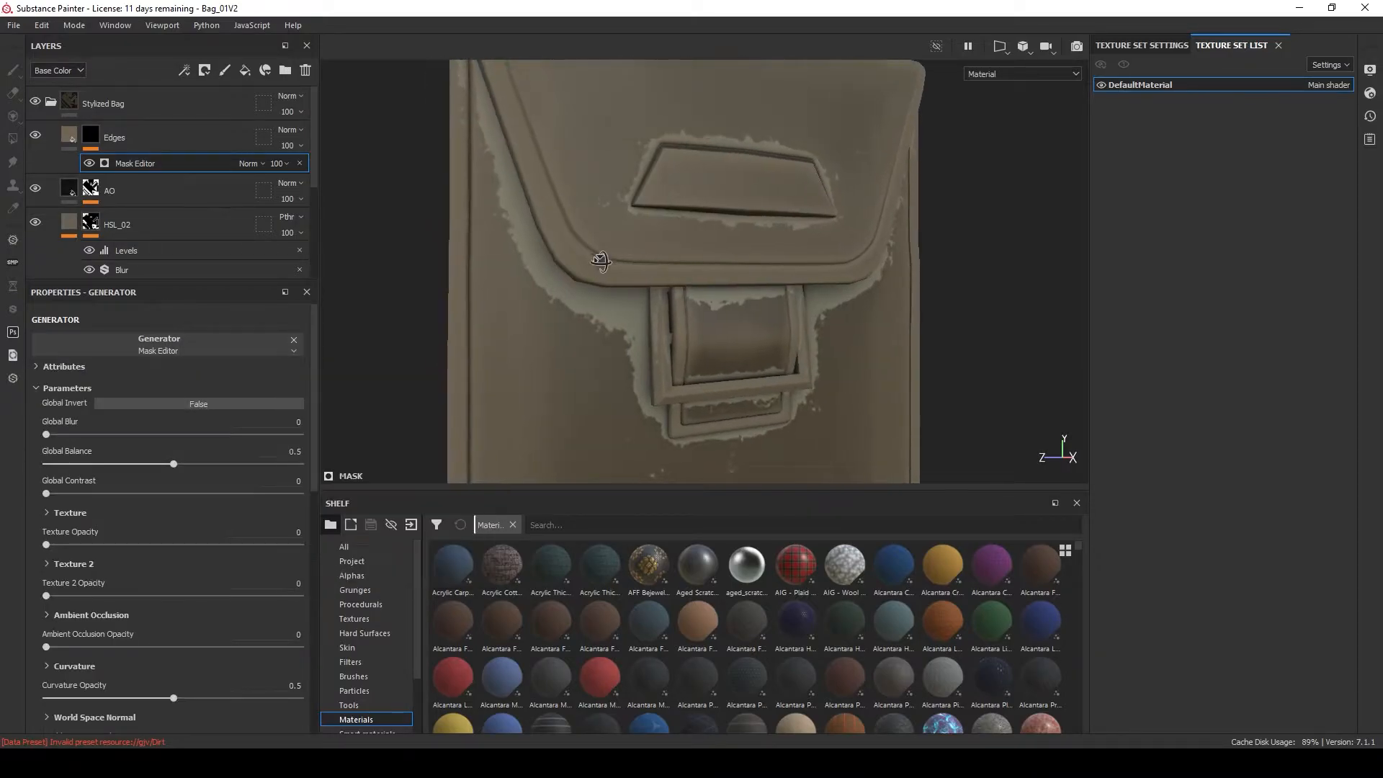
pyautogui.moveTo(95, 489); pyautogui.dragTo(407, 498)
pyautogui.moveTo(175, 463)
pyautogui.mouseDown()
pyautogui.moveTo(235, 466)
pyautogui.moveTo(190, 465)
pyautogui.mouseUp()
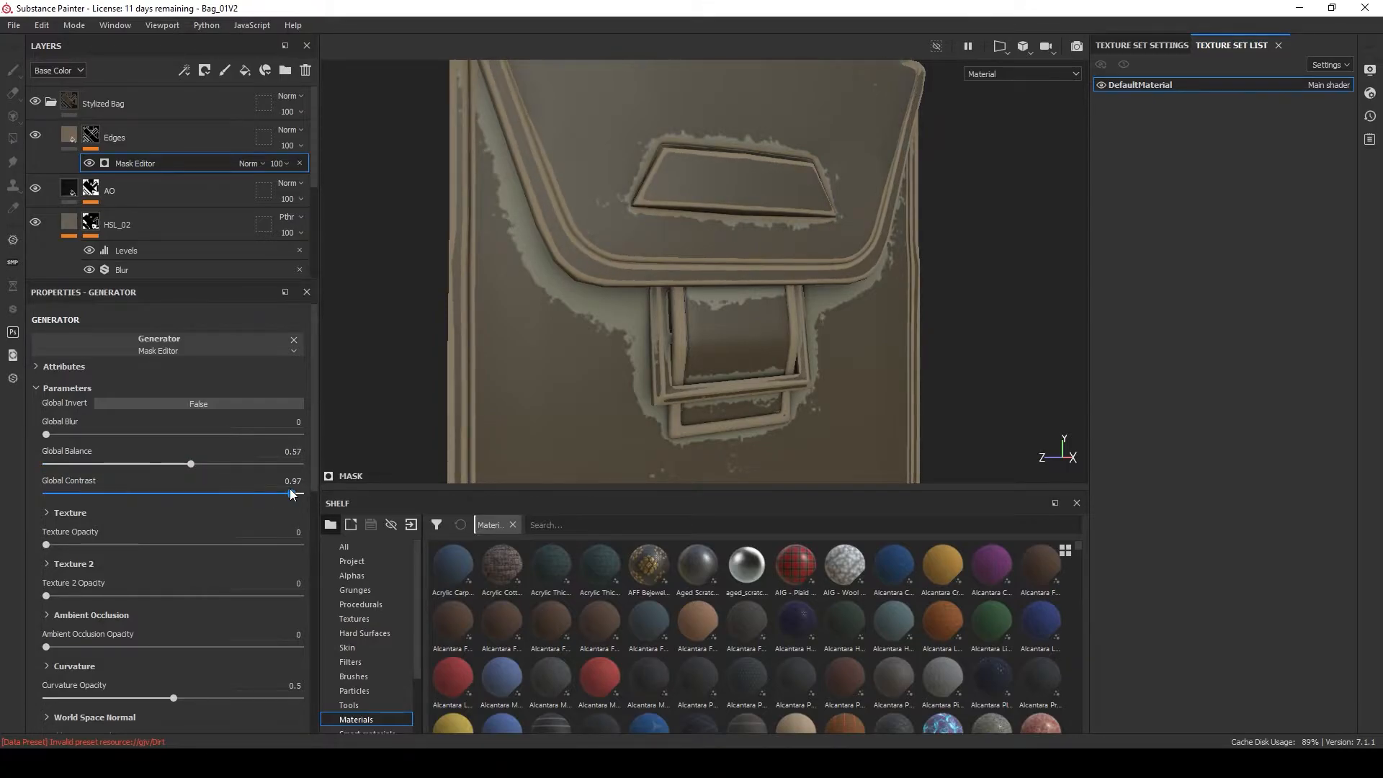
# Load Grunge Damas into the Mask Editor's texture input and set texture opacity to 0.71.
pyautogui.scroll(-6, 147, 558)
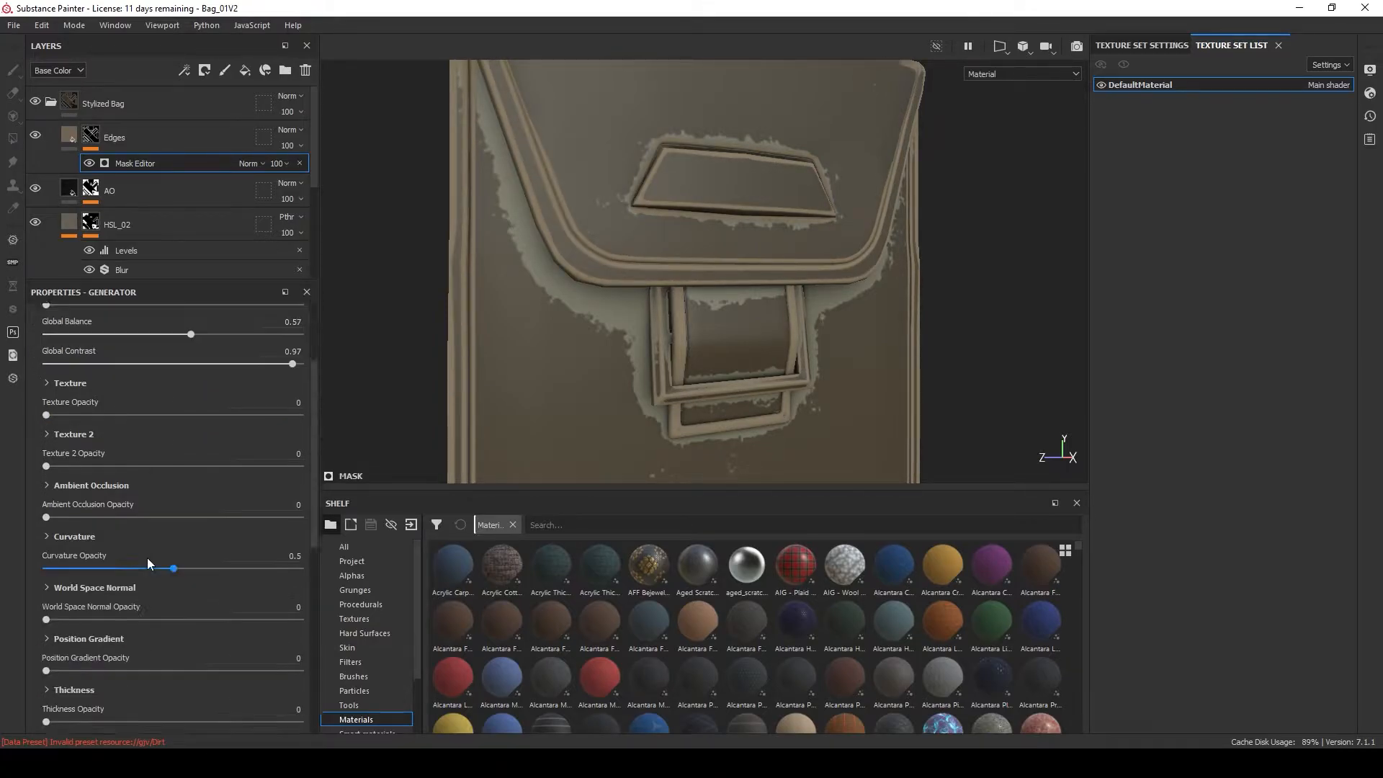
pyautogui.click(184, 479)
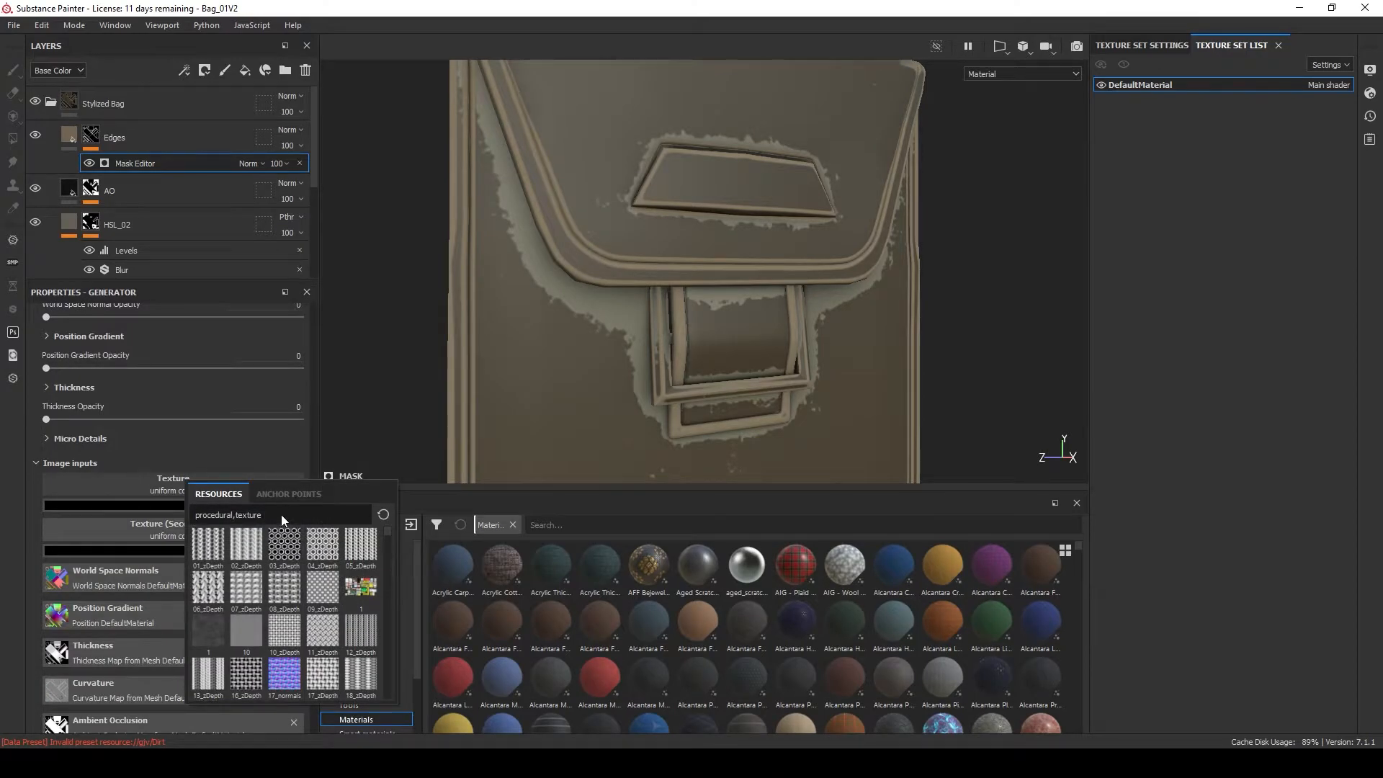
pyautogui.write('grunge')
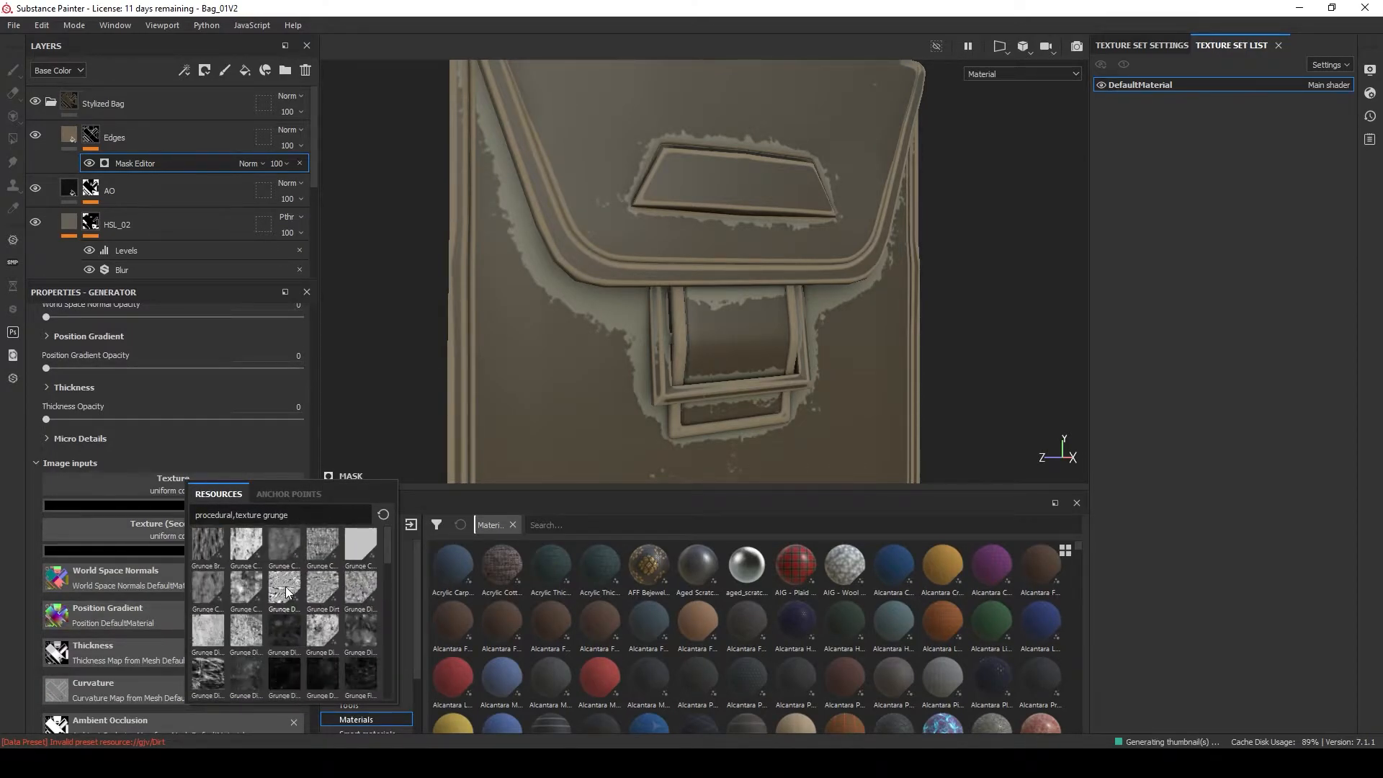
pyautogui.click(286, 590)
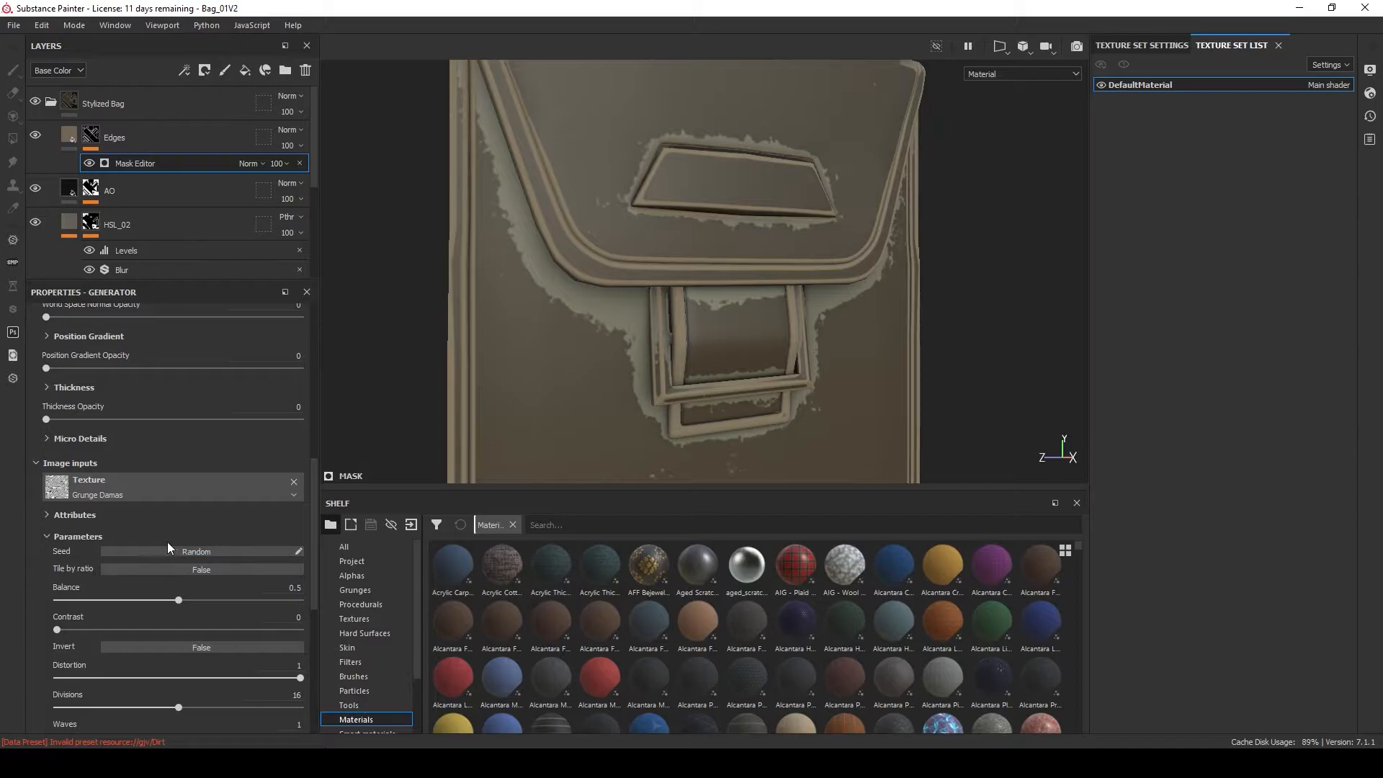
pyautogui.scroll(5, 135, 530)
pyautogui.moveTo(46, 372); pyautogui.dragTo(225, 382)
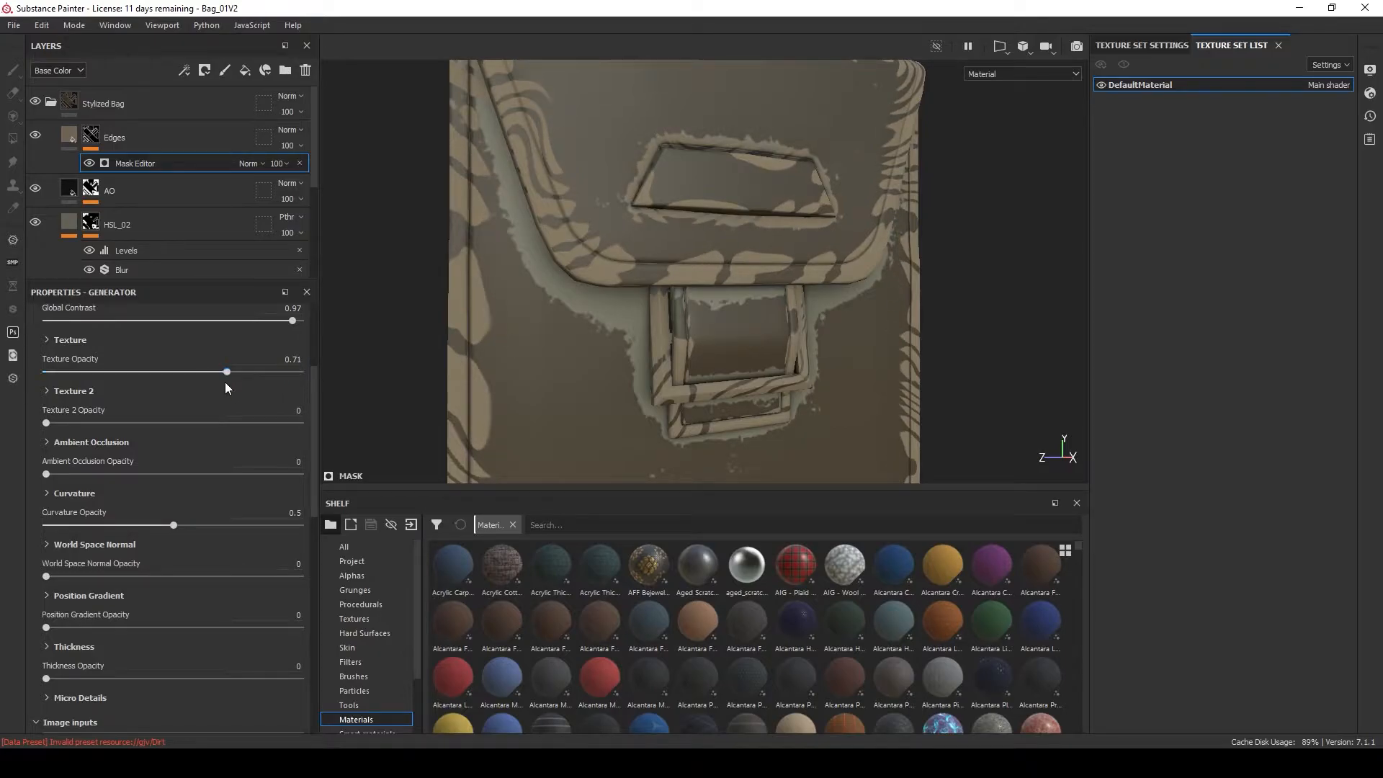
# Set the Mask Editor's texture scale to 2.98, global contrast to 0.87 and global balance to 0.43.
pyautogui.scroll(3, 195, 435)
pyautogui.click(108, 468)
pyautogui.moveTo(81, 559); pyautogui.dragTo(128, 558)
pyautogui.moveTo(292, 450)
pyautogui.mouseDown()
pyautogui.moveTo(207, 450)
pyautogui.moveTo(299, 451)
pyautogui.moveTo(267, 450)
pyautogui.mouseUp()
pyautogui.moveTo(191, 420); pyautogui.dragTo(157, 423)
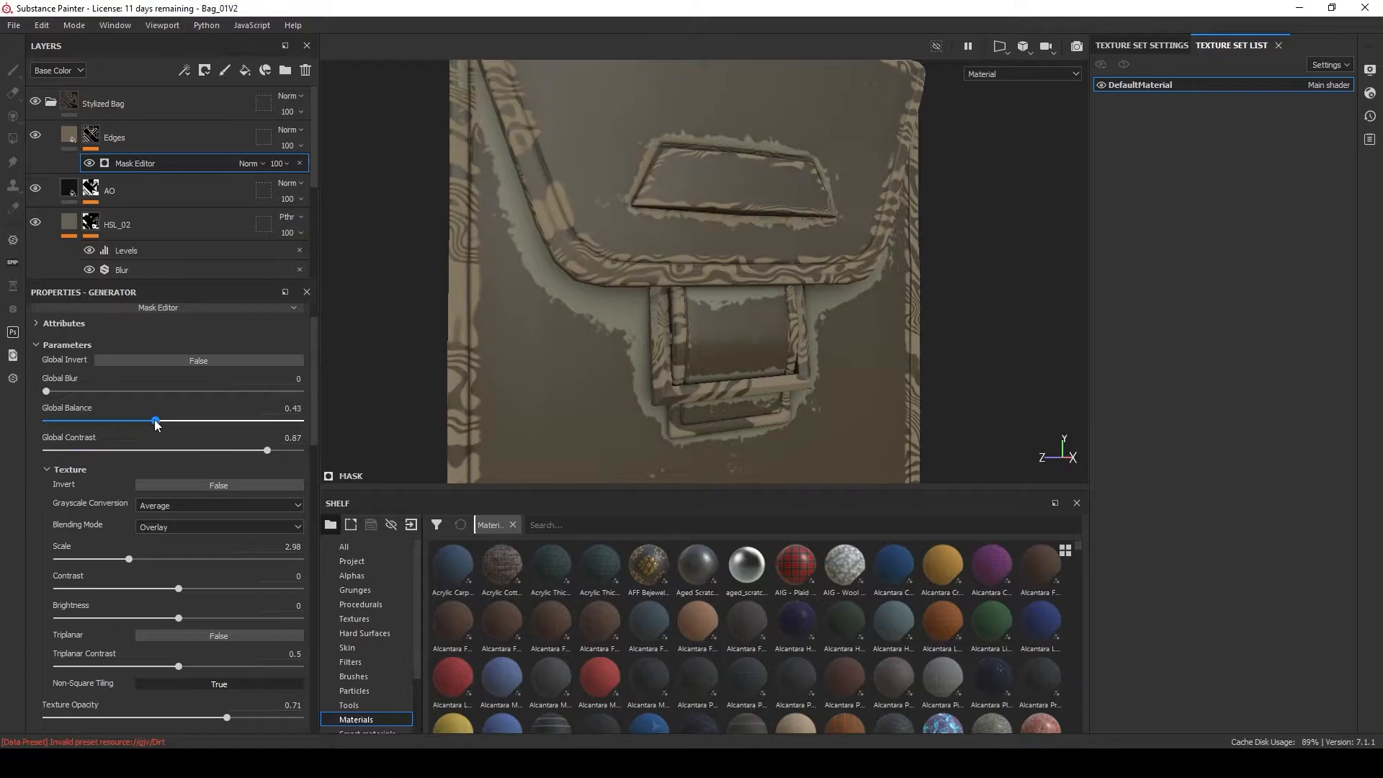
# Replace the Grunge Damas texture in the Mask Editor's image inputs with a different grunge map.
pyautogui.scroll(-10, 122, 548)
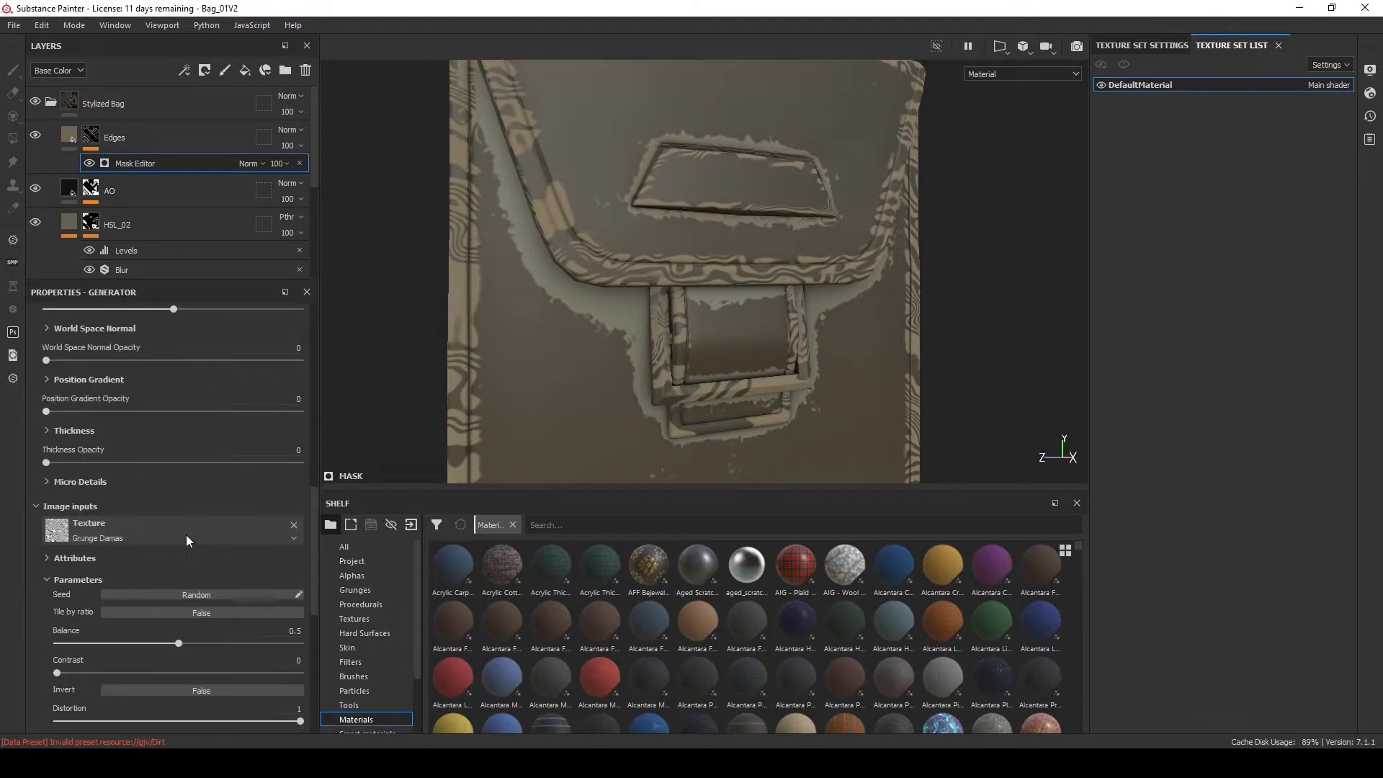
pyautogui.click(185, 534)
pyautogui.click(293, 678)
# Set the Mask Editor's global contrast to 0.97 and balance to 0.66, with texture scale 3.61, contrast -0.11 and brightness -0.13.
pyautogui.scroll(8, 171, 530)
pyautogui.click(102, 470)
pyautogui.moveTo(102, 468); pyautogui.dragTo(122, 471)
pyautogui.scroll(2, 202, 475)
pyautogui.moveTo(267, 450); pyautogui.dragTo(292, 450)
pyautogui.moveTo(158, 420); pyautogui.dragTo(214, 425)
pyautogui.moveTo(108, 558); pyautogui.dragTo(144, 556)
pyautogui.moveTo(152, 586)
pyautogui.mouseDown()
pyautogui.moveTo(126, 581)
pyautogui.moveTo(224, 580)
pyautogui.moveTo(166, 585)
pyautogui.mouseUp()
pyautogui.moveTo(181, 616); pyautogui.dragTo(162, 616)
# Add an empty filter to the Edges mask stack and, beneath it, a fill using Grunge Map 013.
pyautogui.rightClick(159, 163)
pyautogui.click(255, 415)
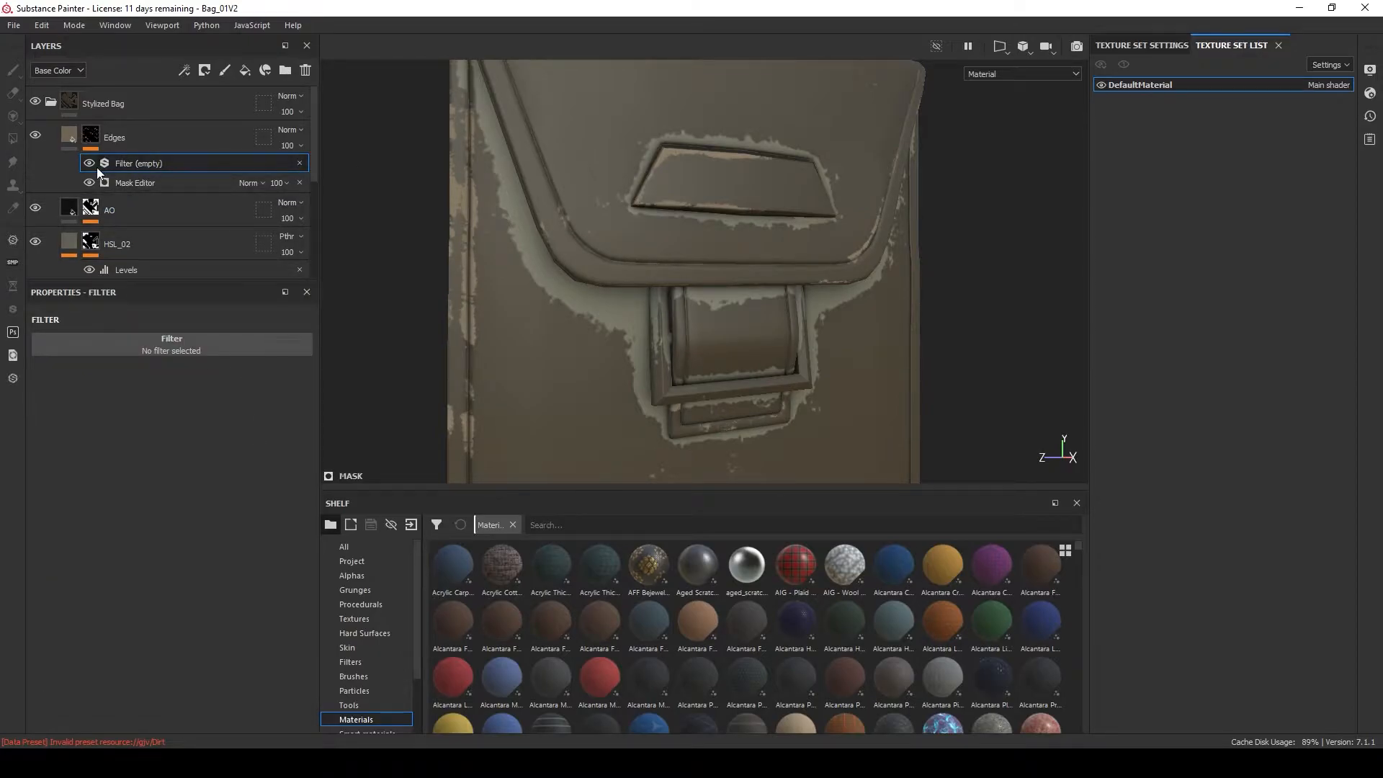
pyautogui.rightClick(154, 164)
pyautogui.click(253, 407)
pyautogui.click(202, 418)
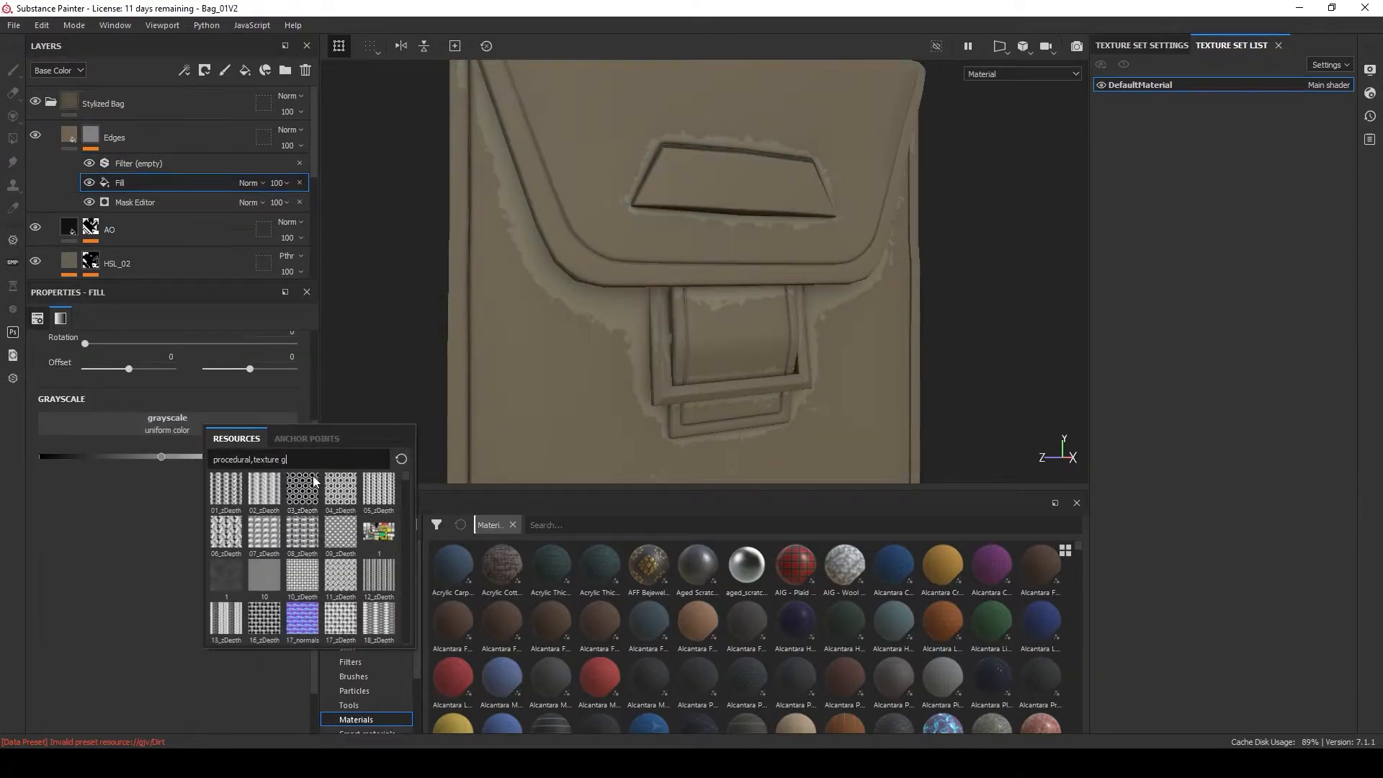
pyautogui.scroll(-5, 314, 490)
pyautogui.click(312, 613)
# Set the Grunge Map 013 fill to contrast 0.88, balance 0.44, tri-planar projection and scale 1.35.
pyautogui.moveTo(174, 566); pyautogui.dragTo(266, 567)
pyautogui.moveTo(174, 536); pyautogui.dragTo(158, 536)
pyautogui.scroll(3, 158, 530)
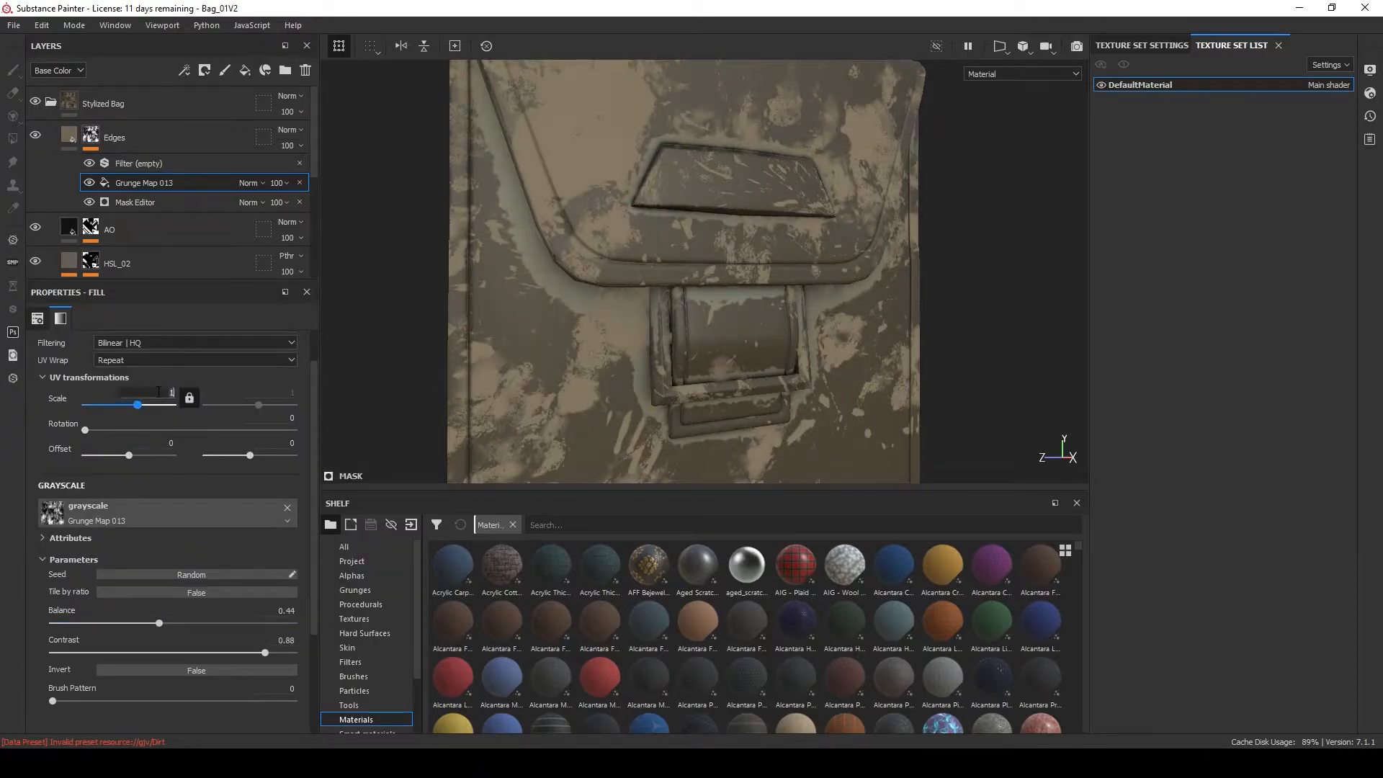
pyautogui.click(136, 368)
pyautogui.click(133, 399)
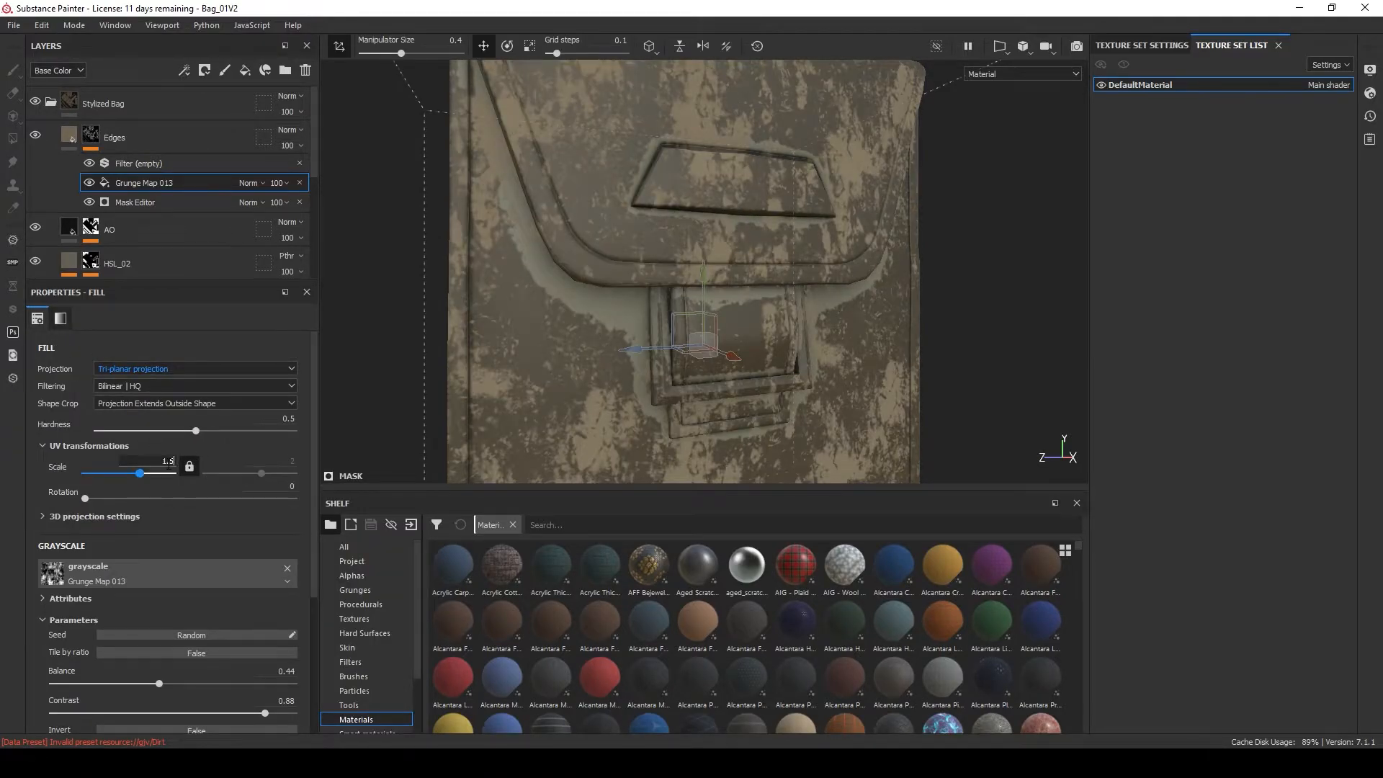
pyautogui.scroll(-2, 192, 558)
pyautogui.scroll(2, 145, 487)
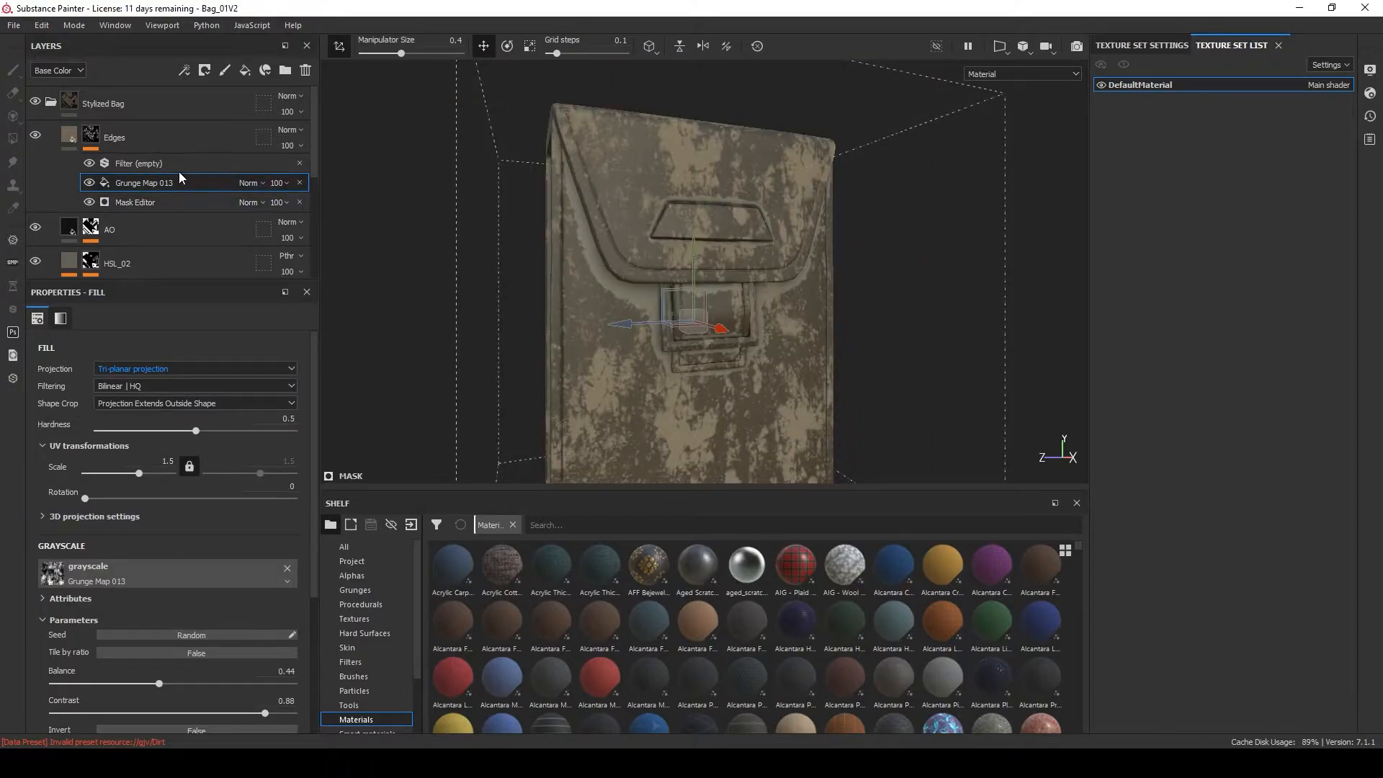
pyautogui.keyDown('alt'); pyautogui.moveTo(806, 312); pyautogui.dragTo(709, 314); pyautogui.keyUp('alt')
pyautogui.scroll(3, 636, 284)
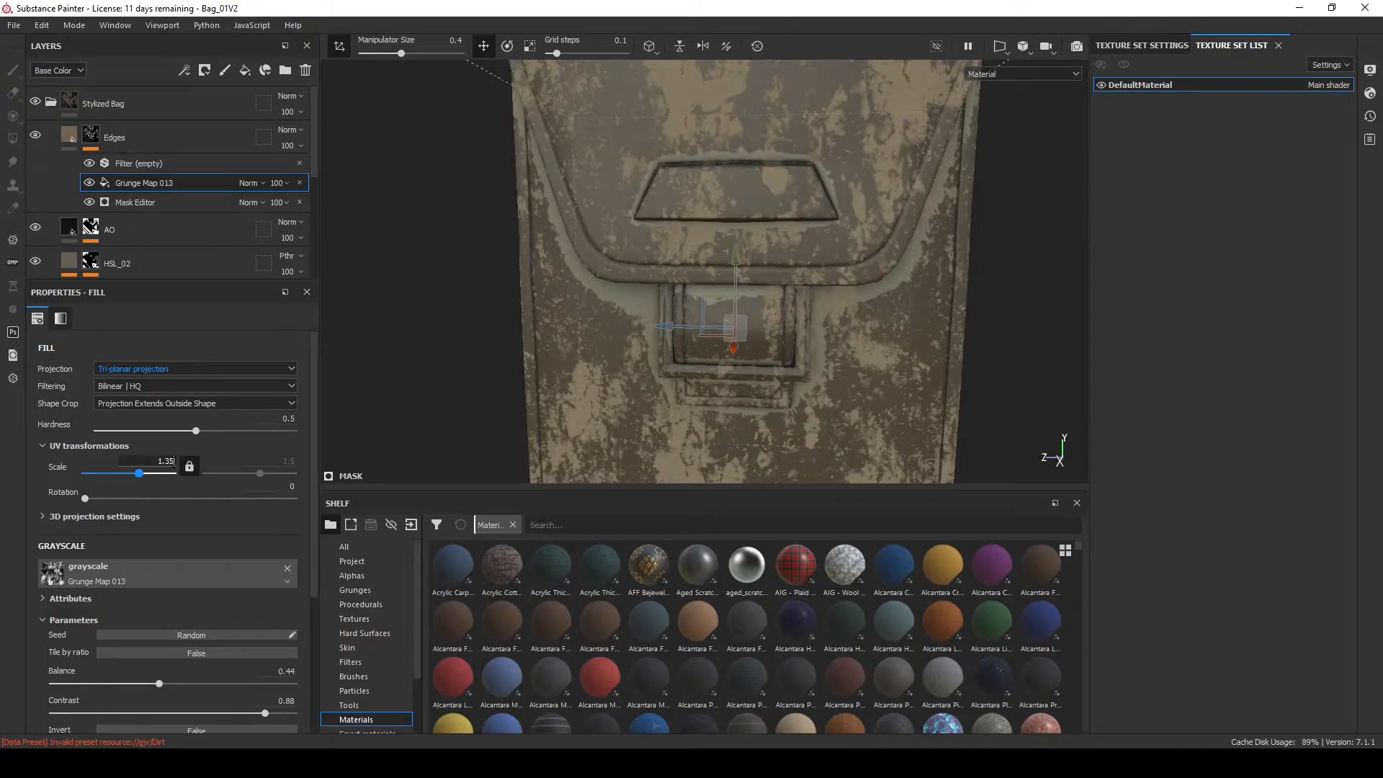
pyautogui.press('Return')
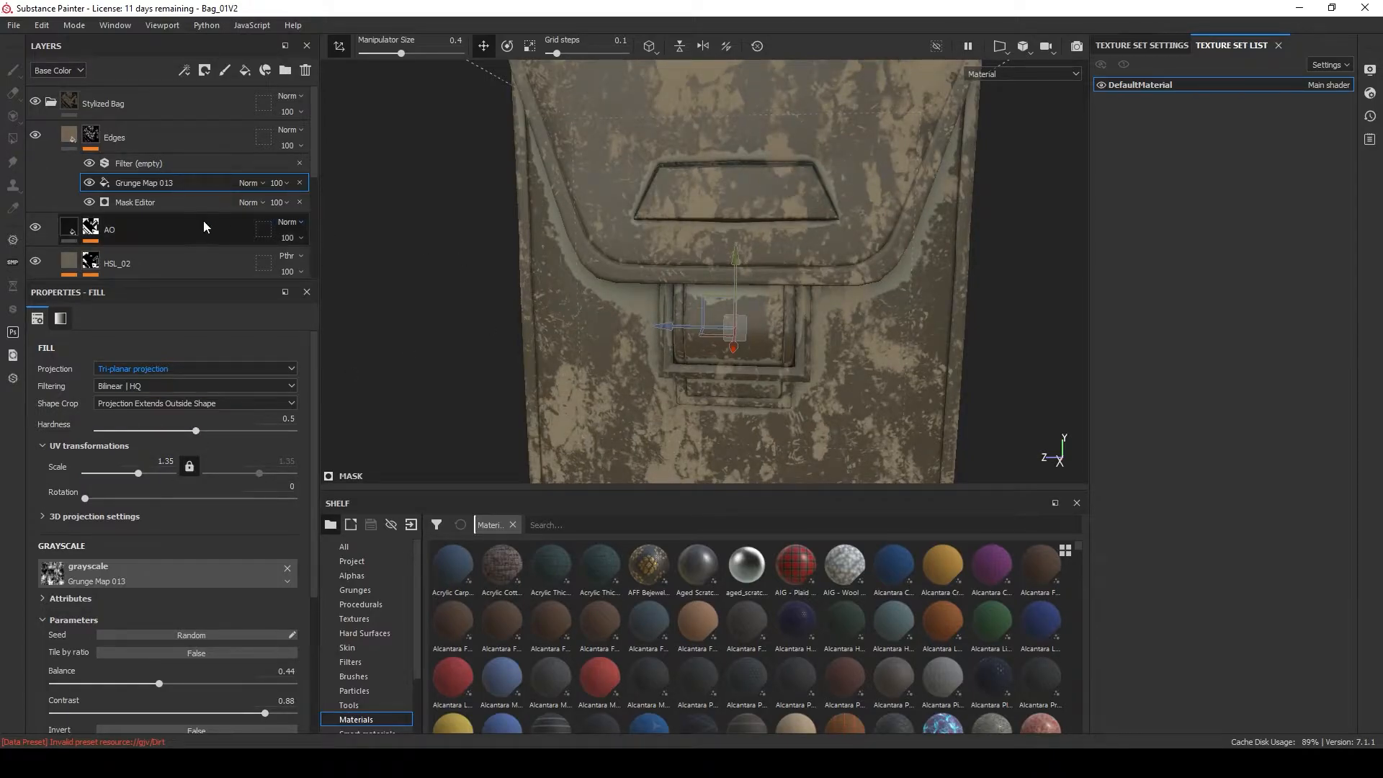
# Try Multiply and Overlay blending on the Grunge Map 013 fill and compare the edge wear with the fill hidden and shown.
pyautogui.click(251, 182)
pyautogui.click(276, 257)
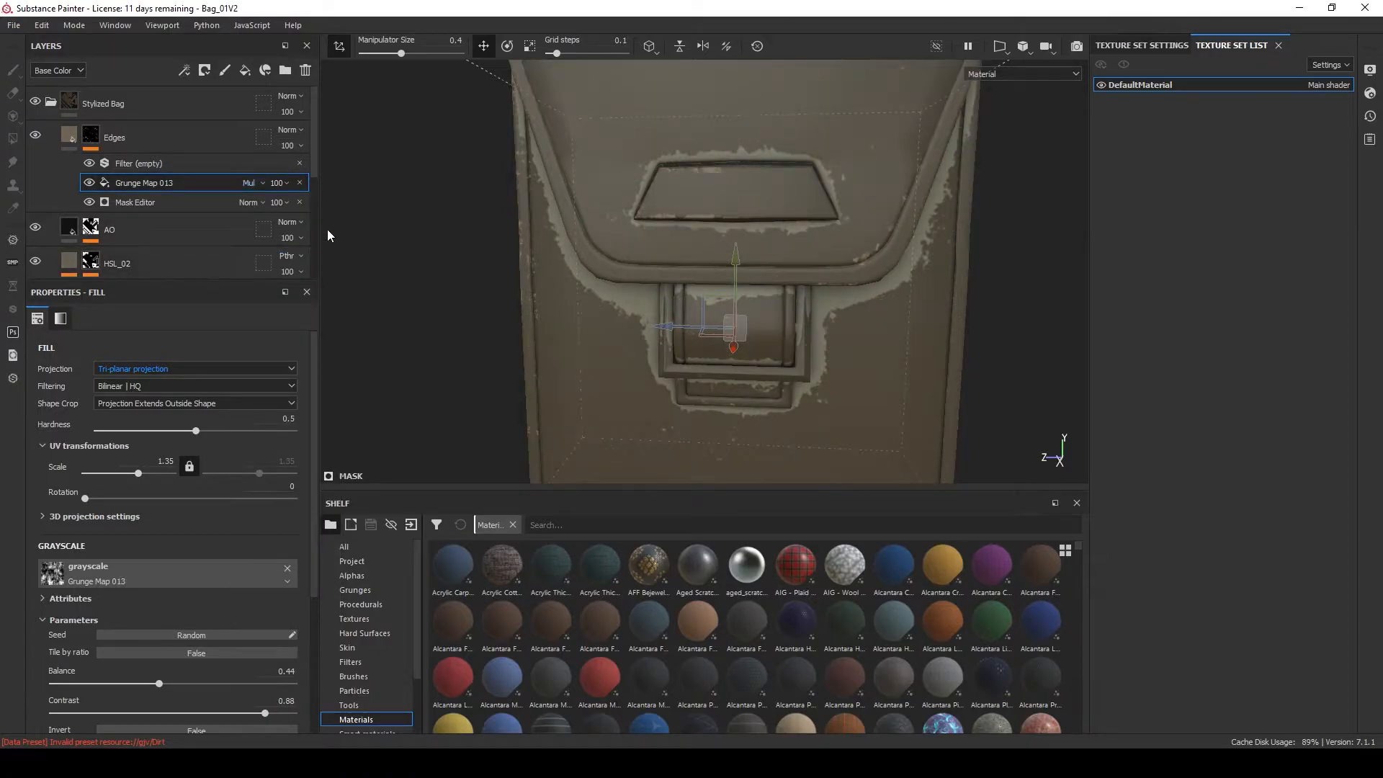
pyautogui.click(249, 183)
pyautogui.click(263, 400)
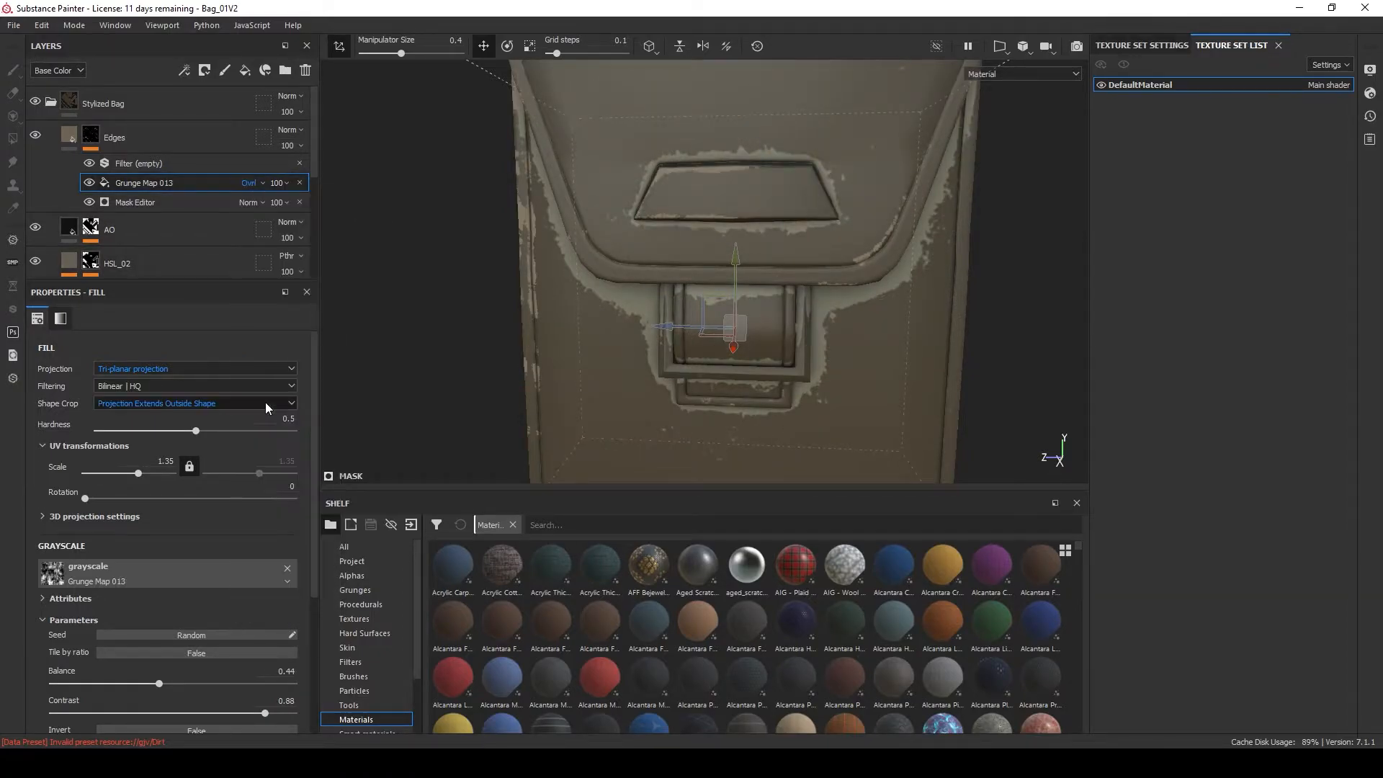
pyautogui.keyDown('alt'); pyautogui.moveTo(565, 233); pyautogui.dragTo(835, 230); pyautogui.keyUp('alt')
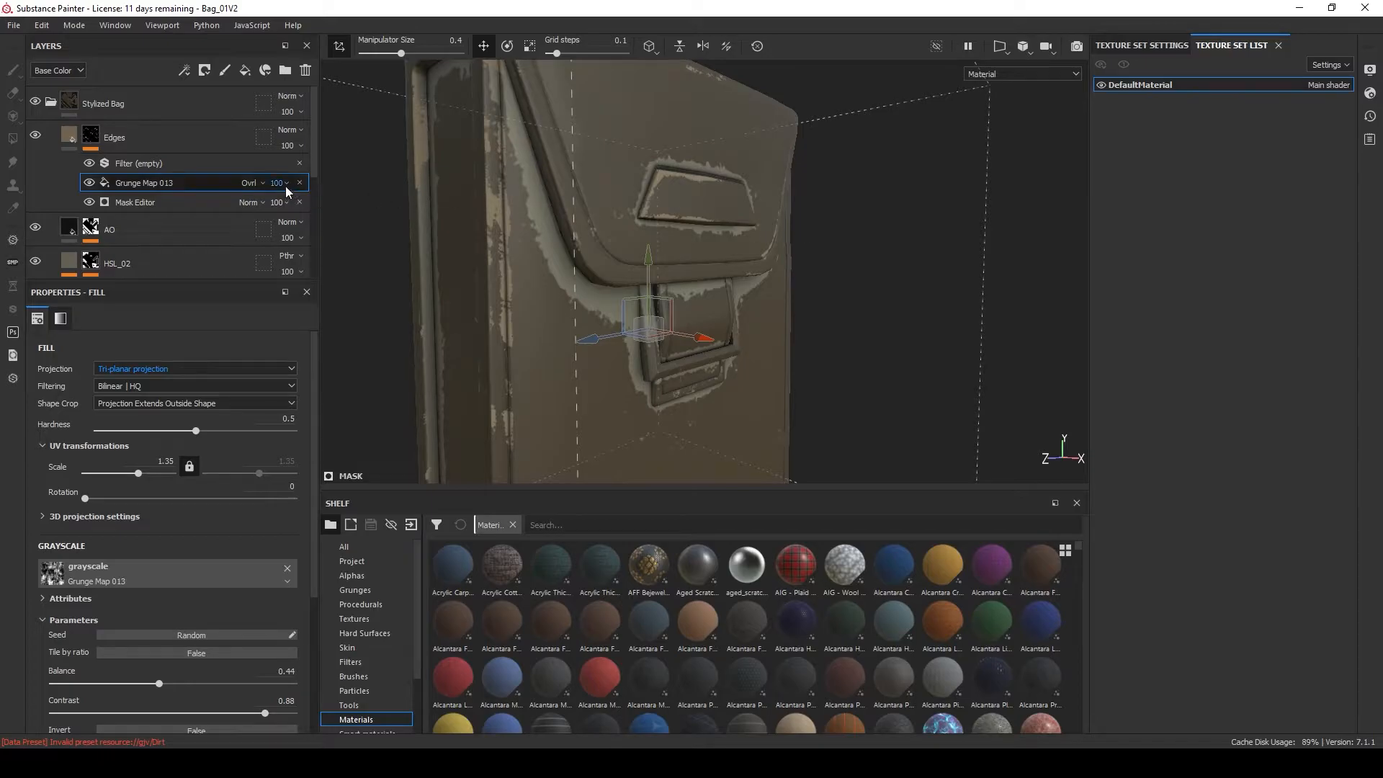
pyautogui.click(89, 183)
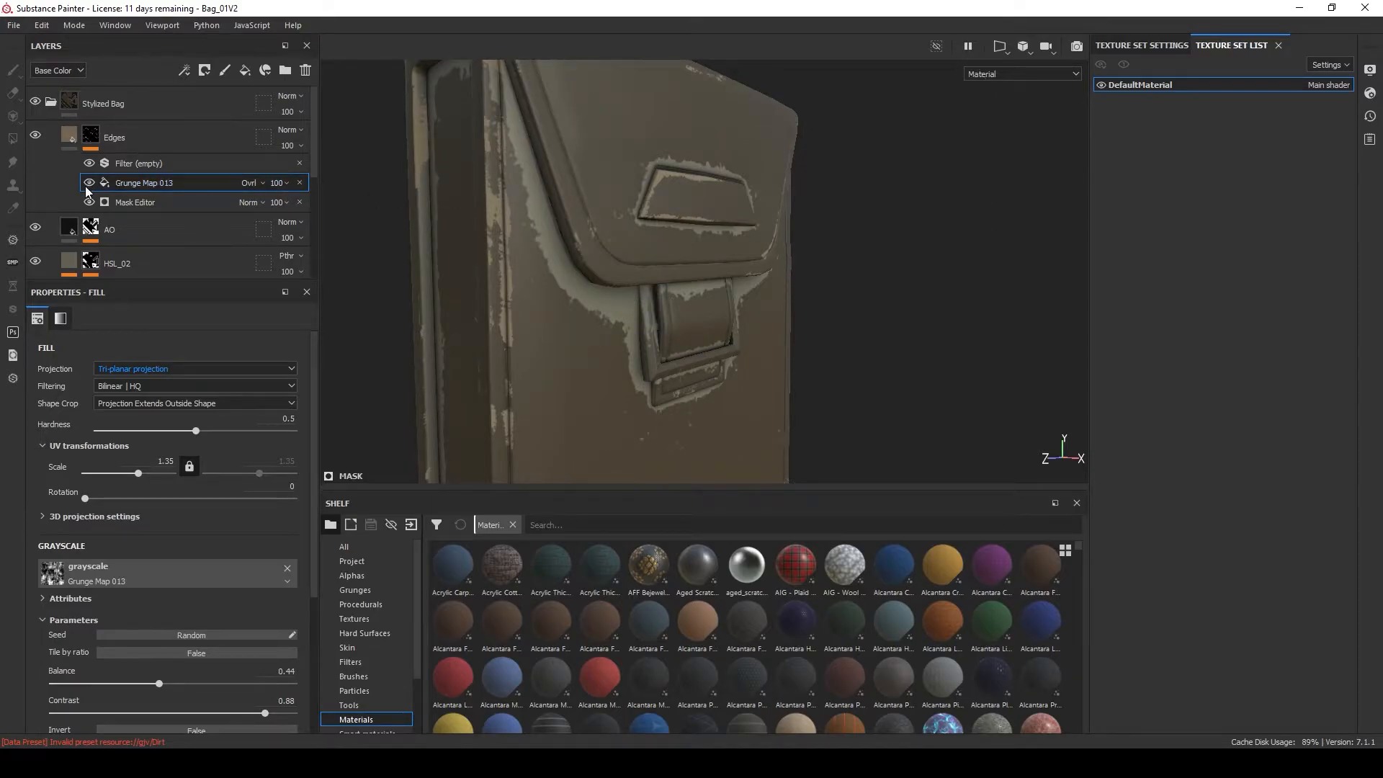
pyautogui.click(88, 185)
pyautogui.click(89, 184)
pyautogui.click(88, 184)
pyautogui.click(90, 184)
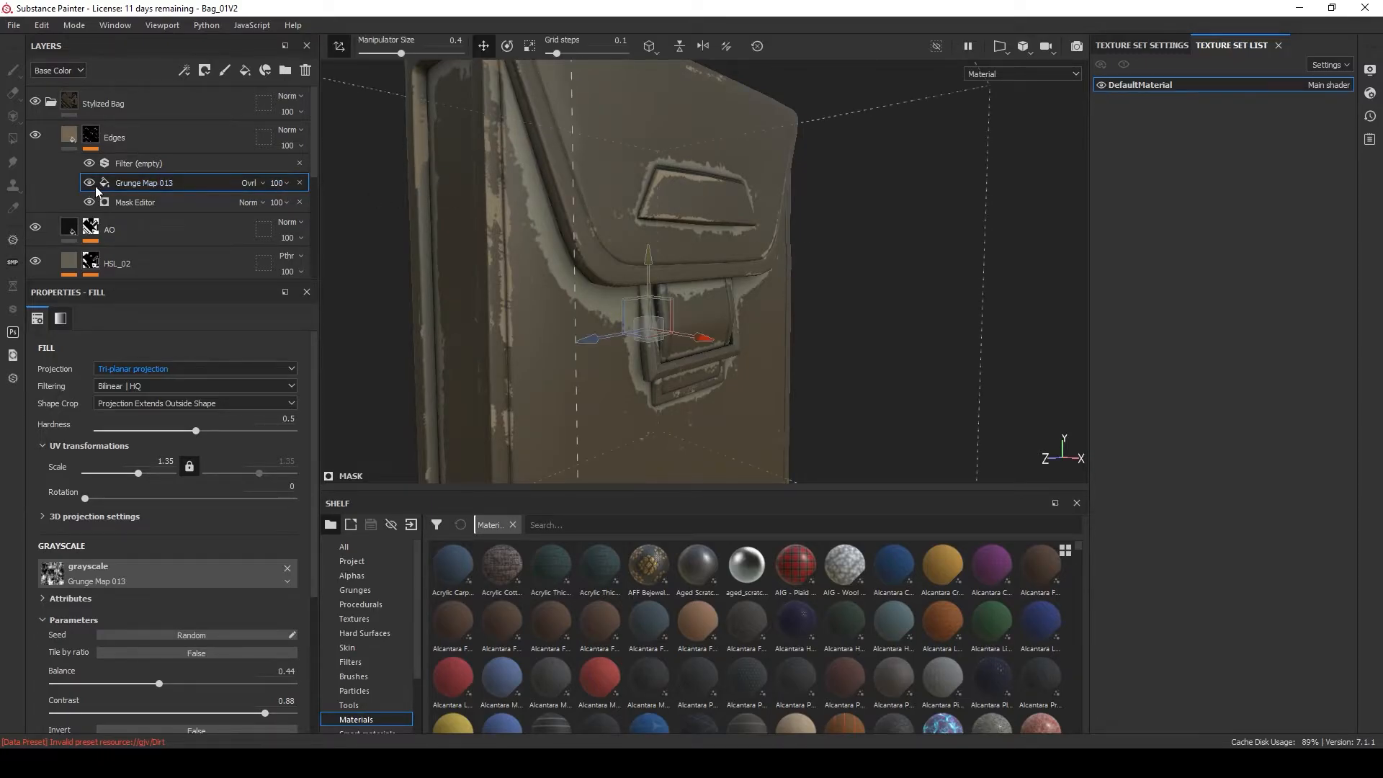
# Set the Grunge Map 013 fill's blending mode to Multiply and check its effect on the bag's edges.
pyautogui.click(249, 184)
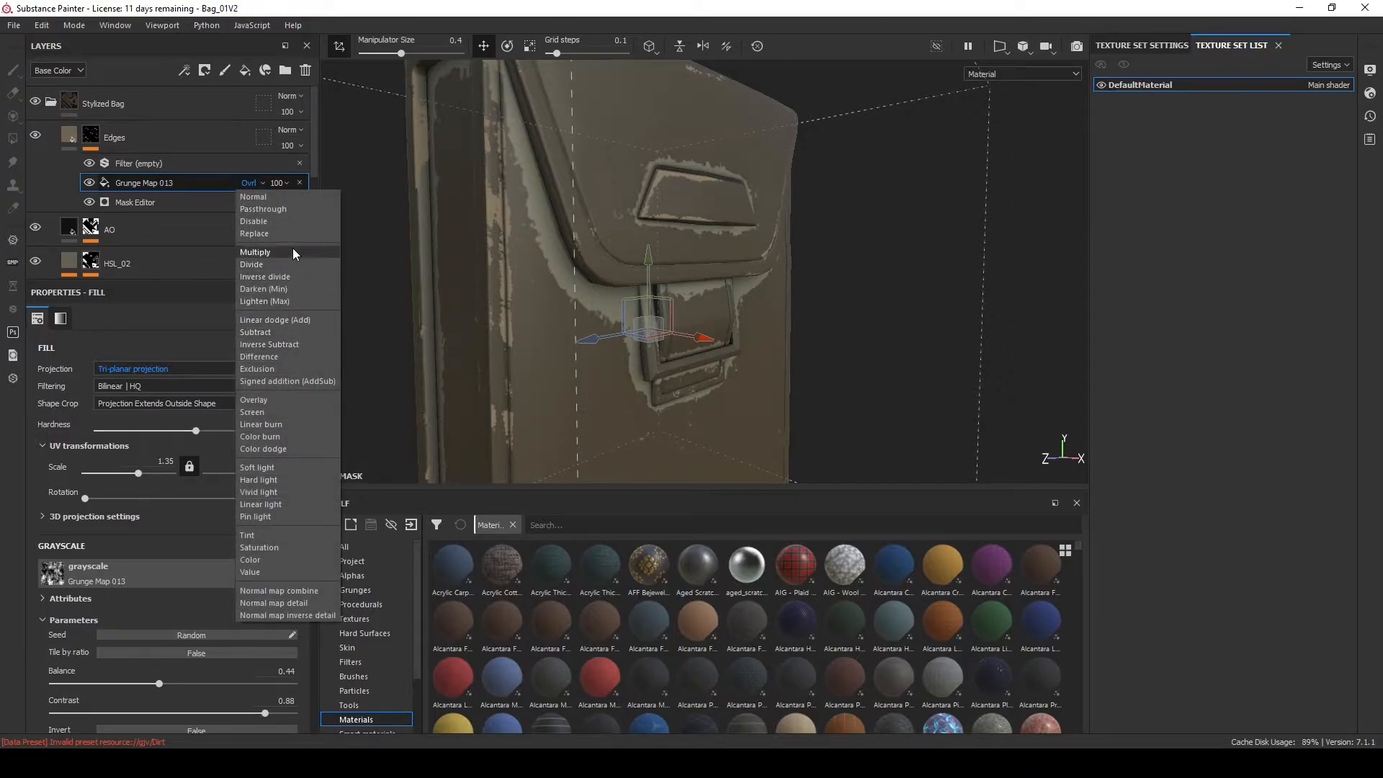
pyautogui.click(291, 251)
pyautogui.click(90, 185)
pyautogui.click(92, 186)
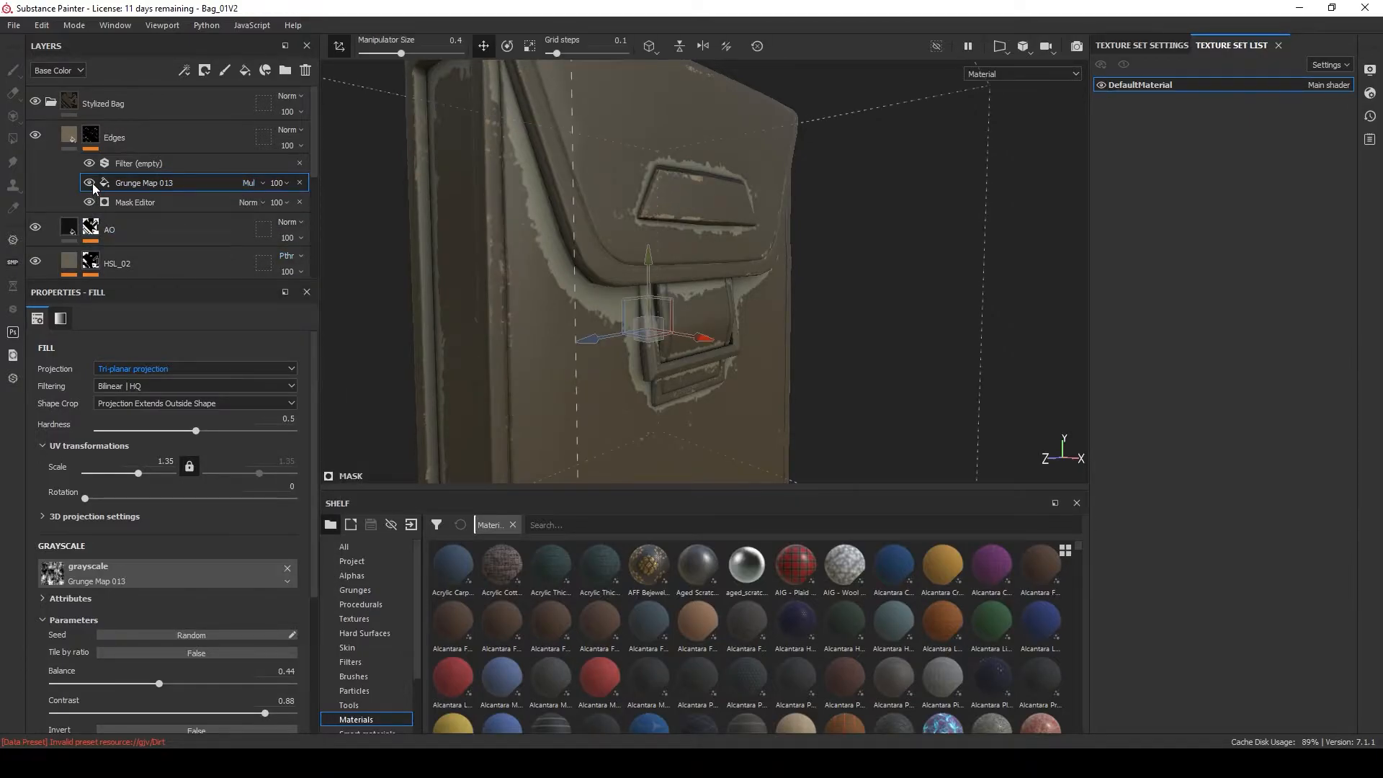
pyautogui.scroll(-4, 676, 281)
pyautogui.keyDown('alt'); pyautogui.moveTo(676, 281); pyautogui.dragTo(598, 235); pyautogui.keyUp('alt')
pyautogui.keyDown('alt'); pyautogui.moveTo(598, 235); pyautogui.dragTo(574, 213, button='middle'); pyautogui.keyUp('alt')
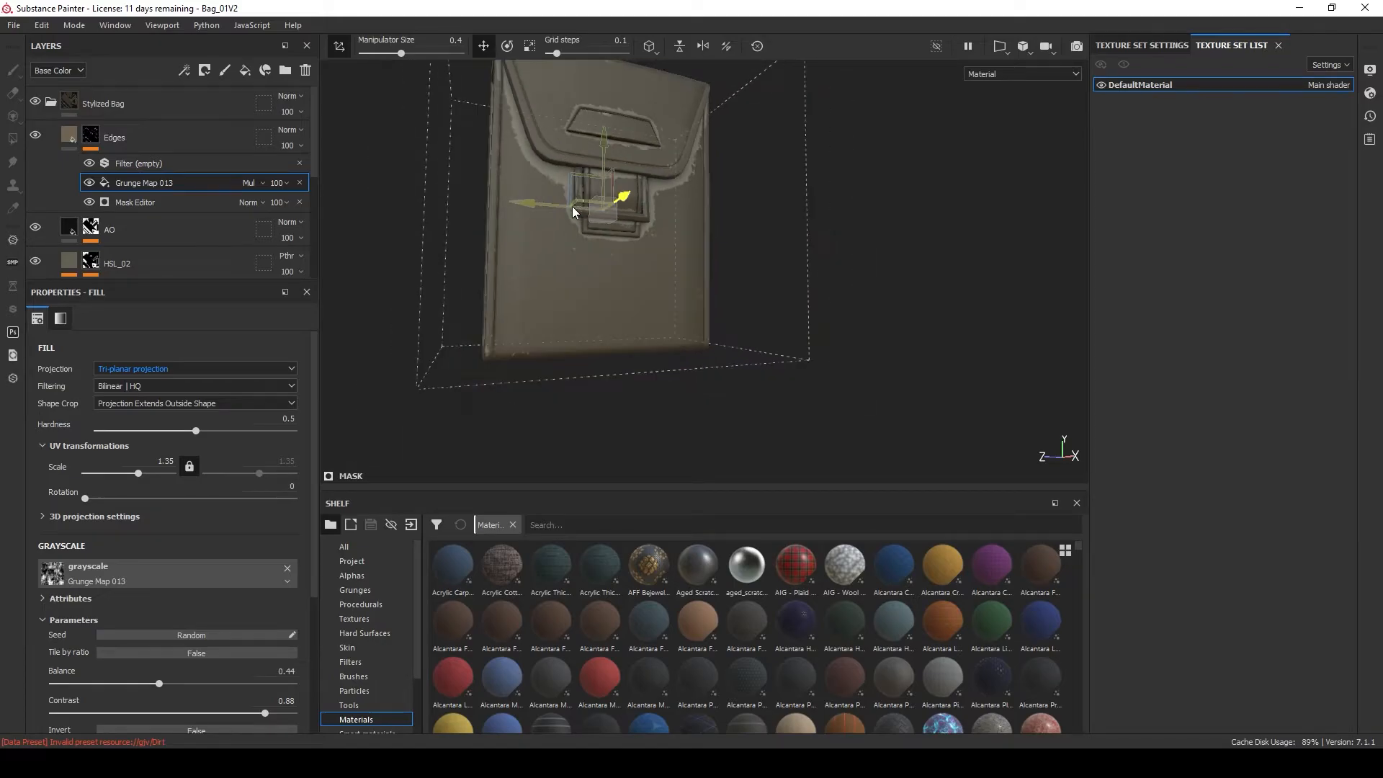
pyautogui.scroll(3, 534, 180)
# Try reduced opacities such as 73 and 68 for the Grunge Map 013 fill.
pyautogui.click(278, 183)
pyautogui.click(292, 209)
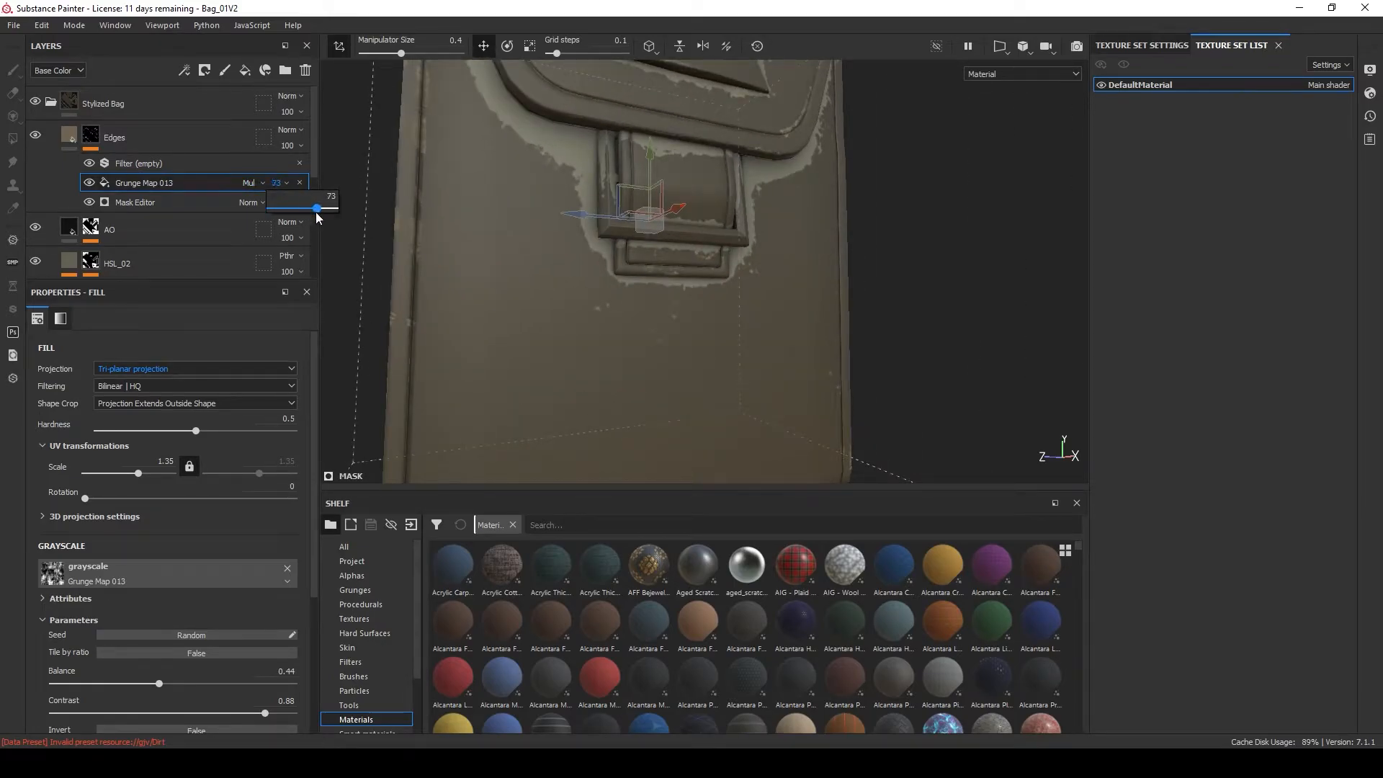
pyautogui.click(157, 164)
pyautogui.keyDown('alt'); pyautogui.moveTo(648, 244); pyautogui.dragTo(462, 242); pyautogui.keyUp('alt')
pyautogui.click(278, 183)
pyautogui.click(292, 208)
pyautogui.moveTo(293, 207); pyautogui.dragTo(323, 218)
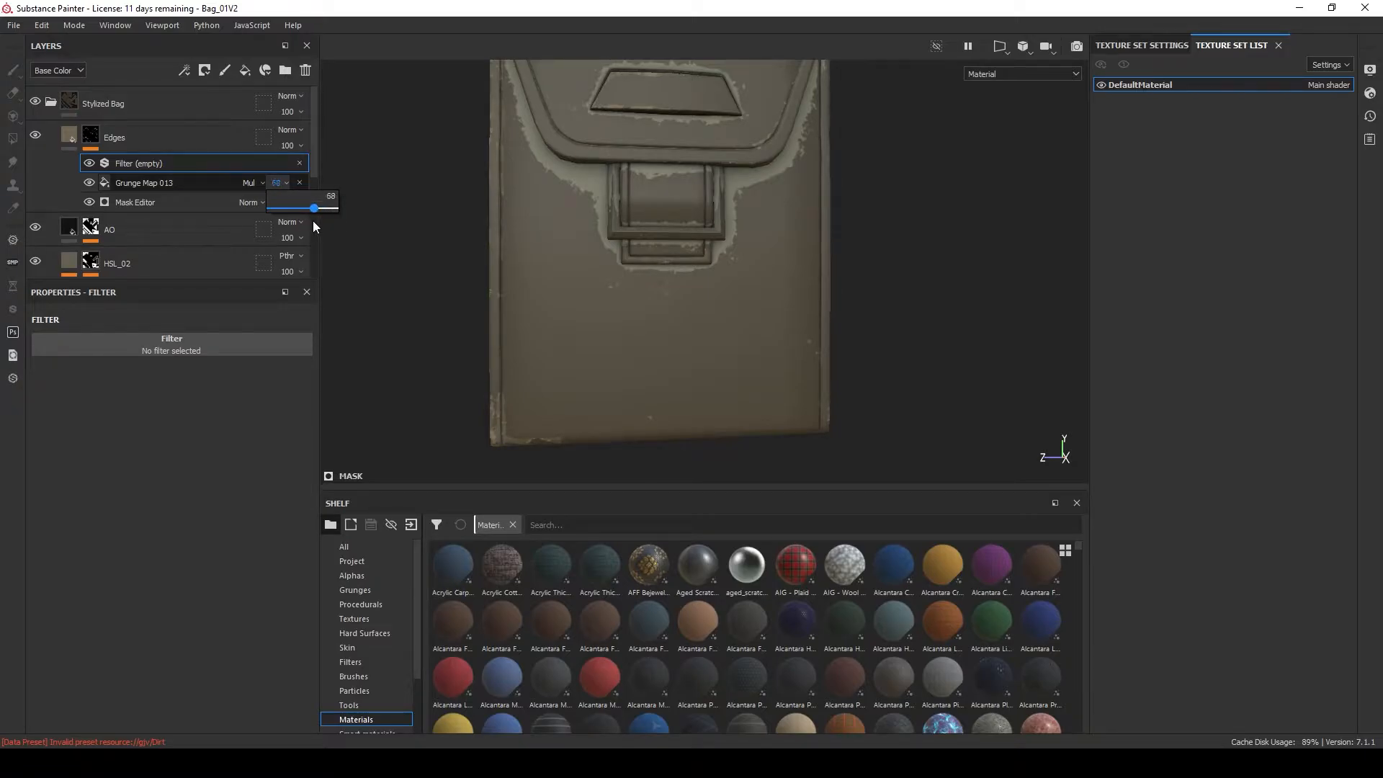
# Reduce the Grunge Map 013 fill's UV scale to 0.43.
pyautogui.click(183, 180)
pyautogui.moveTo(137, 473)
pyautogui.mouseDown()
pyautogui.moveTo(156, 475)
pyautogui.moveTo(136, 473)
pyautogui.mouseUp()
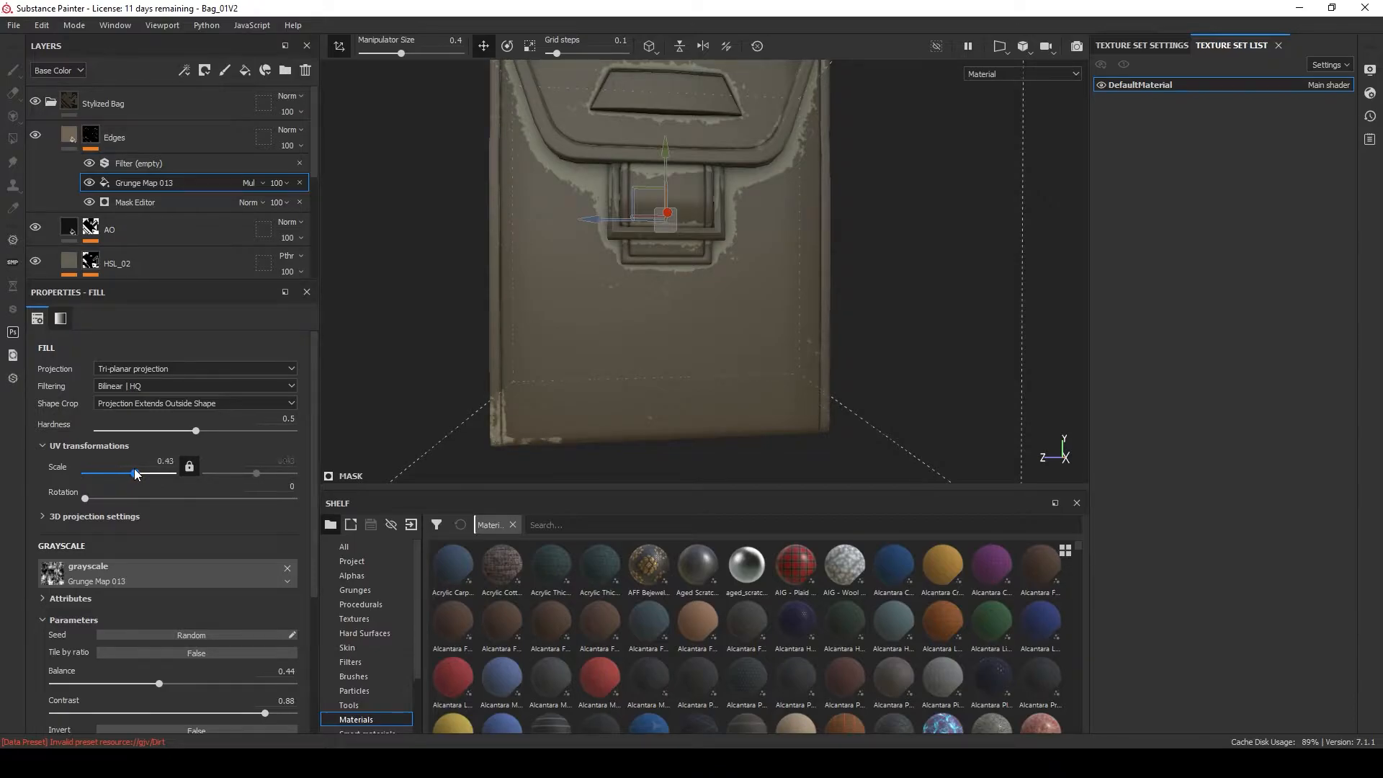
# Set the Edges Mask Editor's texture opacity to 0.11, global balance to 0.68 and global blur to 0.23.
pyautogui.click(145, 205)
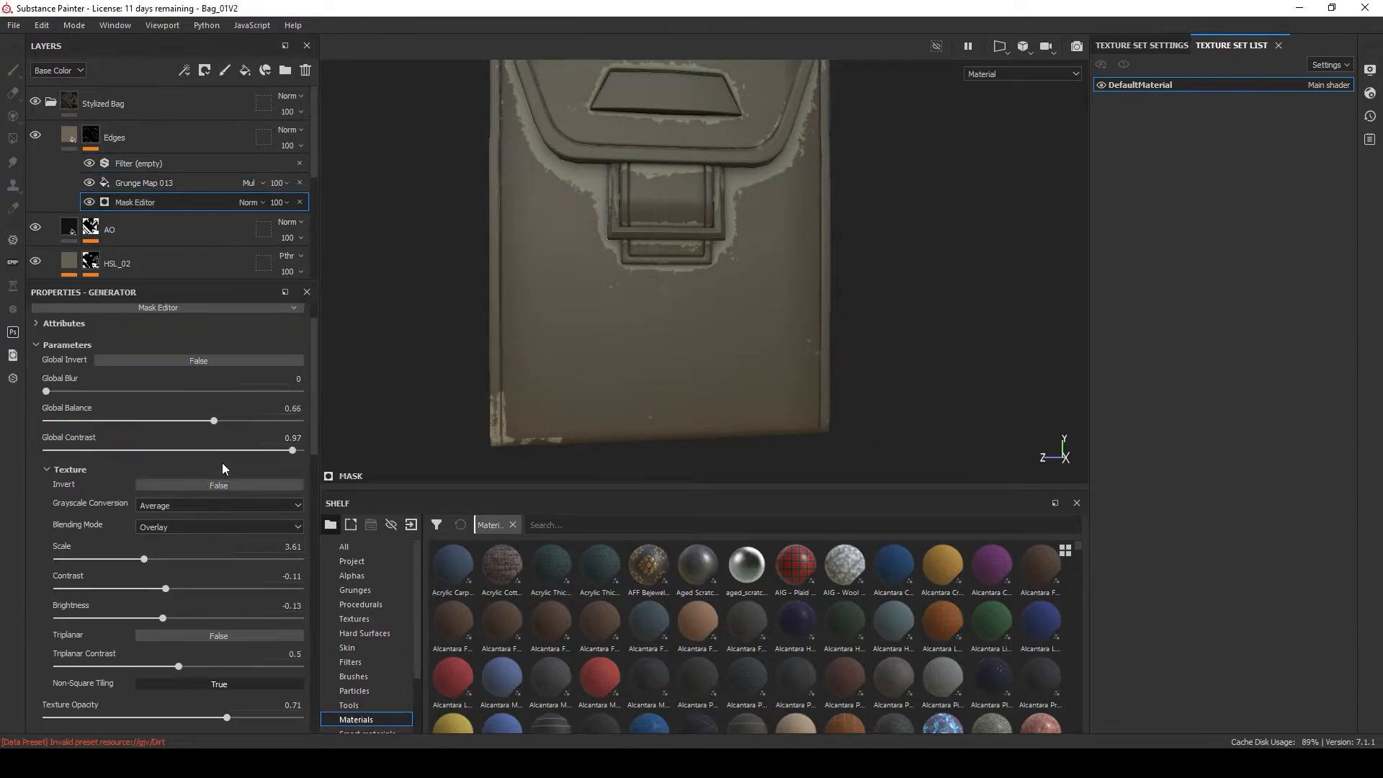
pyautogui.click(45, 469)
pyautogui.moveTo(227, 501); pyautogui.dragTo(106, 503)
pyautogui.moveTo(22, 500); pyautogui.dragTo(73, 497)
pyautogui.moveTo(213, 420)
pyautogui.mouseDown()
pyautogui.moveTo(232, 423)
pyautogui.moveTo(219, 423)
pyautogui.mouseUp()
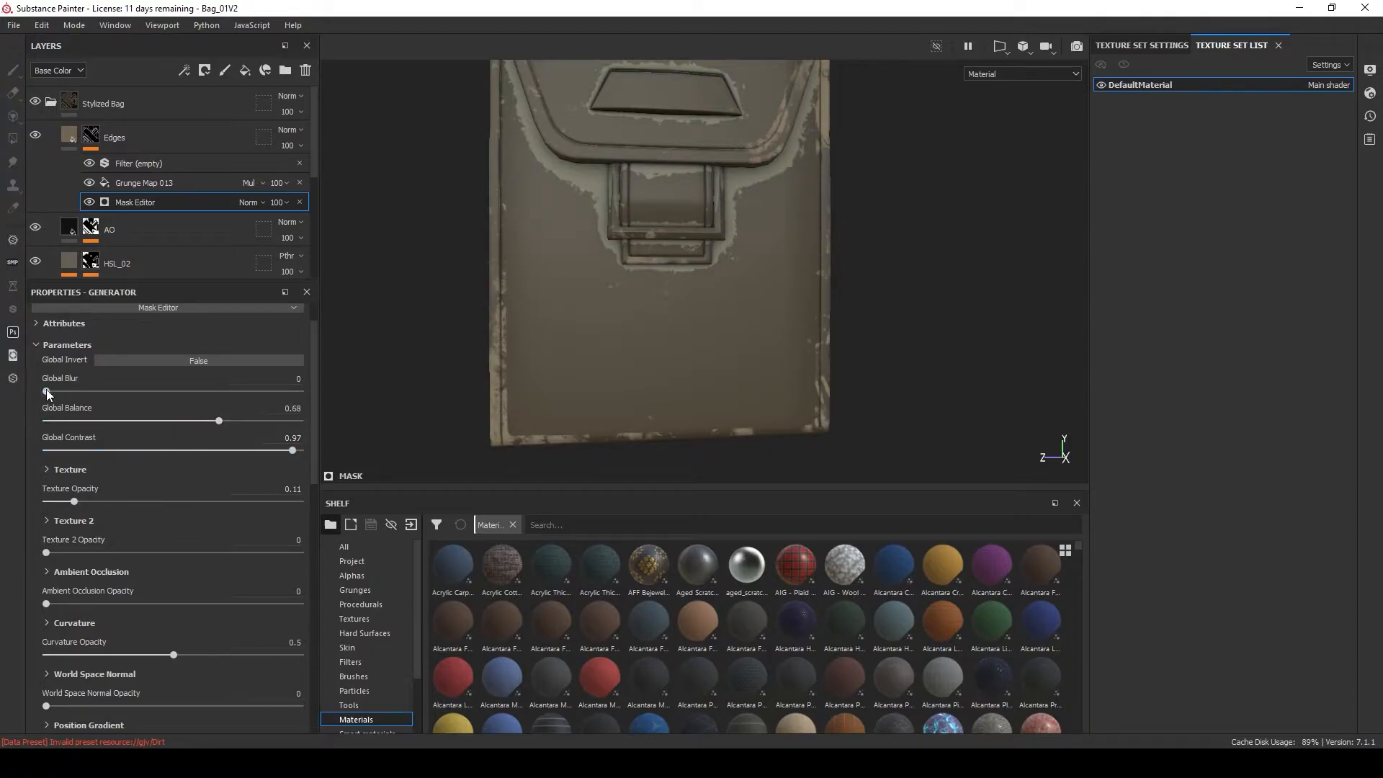
pyautogui.moveTo(46, 390); pyautogui.dragTo(60, 393)
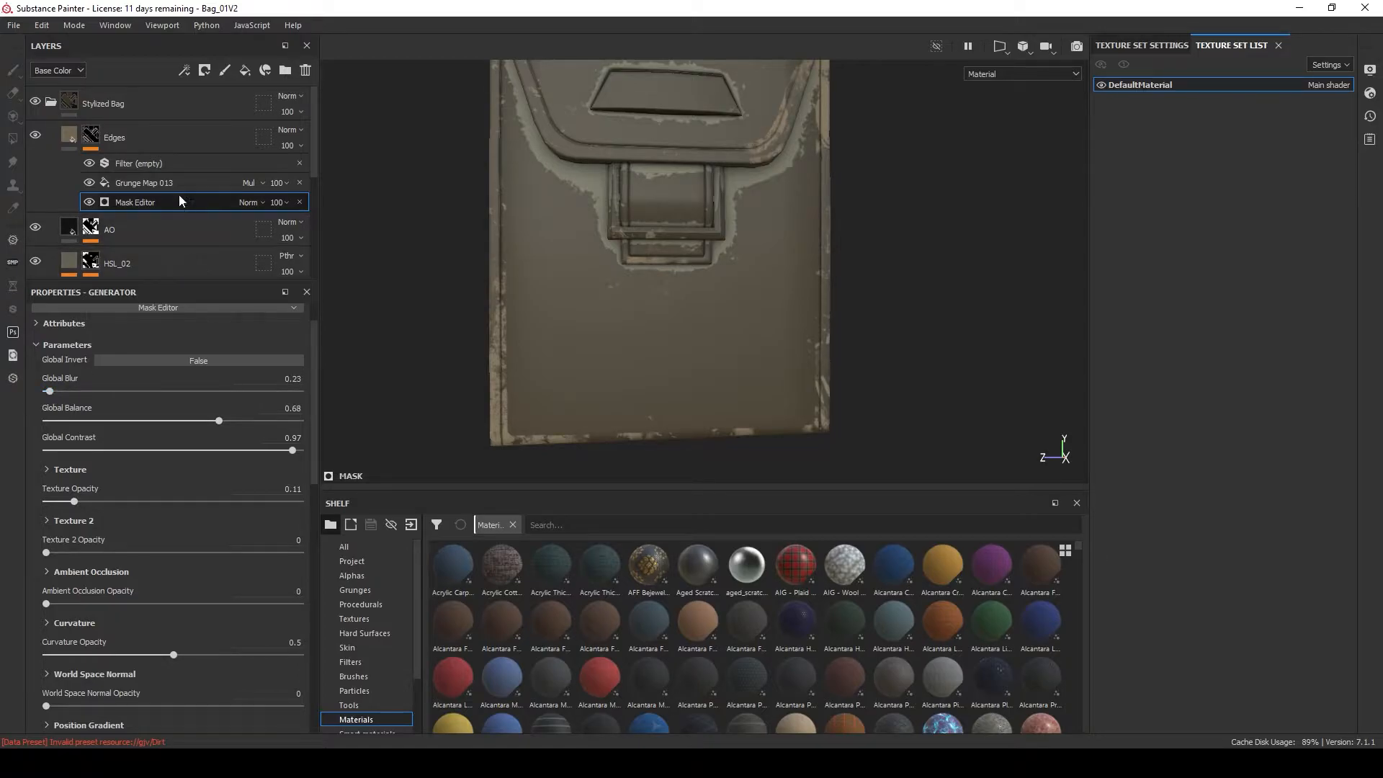
# Load the Blur Slope filter into the empty filter on the Edges mask and set its intensity divider to 100.
pyautogui.click(151, 164)
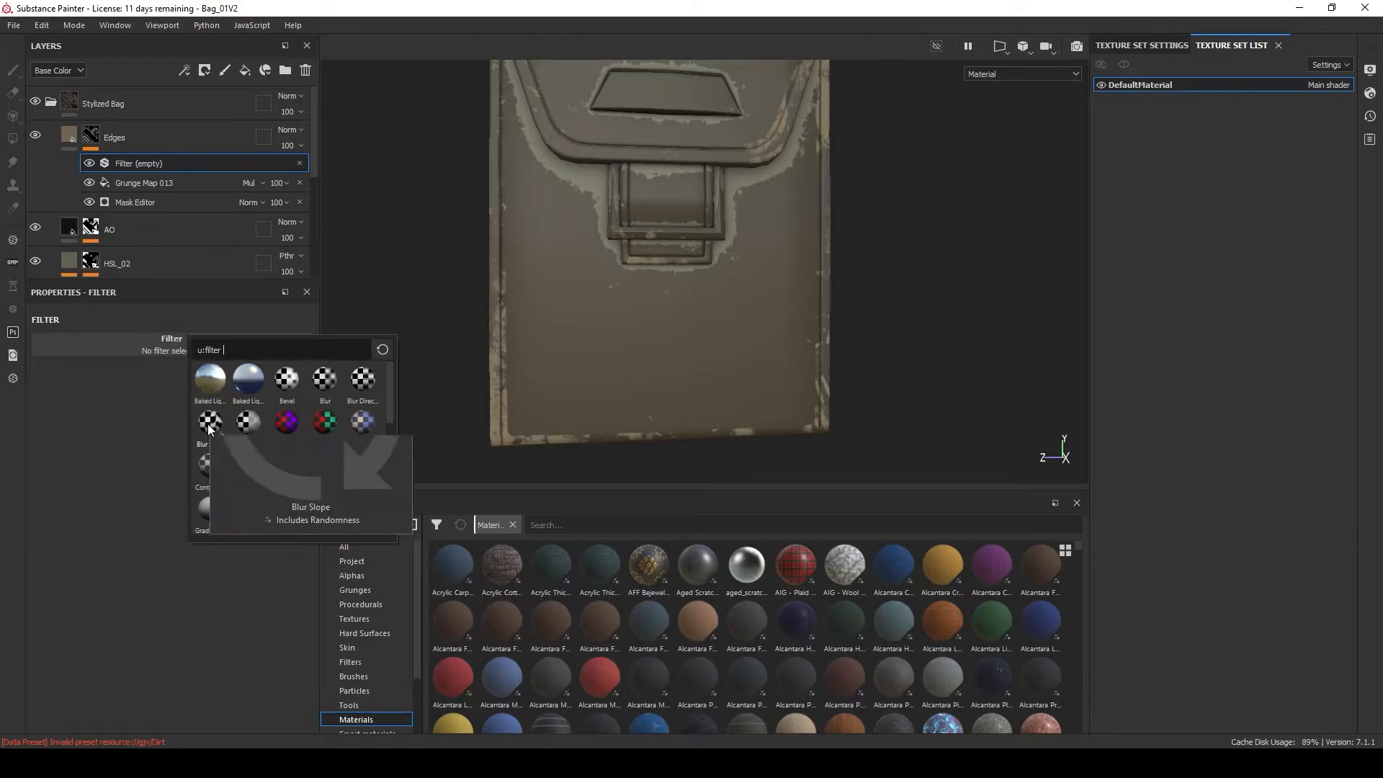
pyautogui.click(208, 424)
pyautogui.keyDown('alt'); pyautogui.moveTo(684, 240); pyautogui.dragTo(636, 376, button='middle'); pyautogui.keyUp('alt')
pyautogui.keyDown('alt'); pyautogui.moveTo(636, 382); pyautogui.dragTo(801, 172, button='right'); pyautogui.keyUp('alt')
pyautogui.click(189, 495)
pyautogui.click(220, 516)
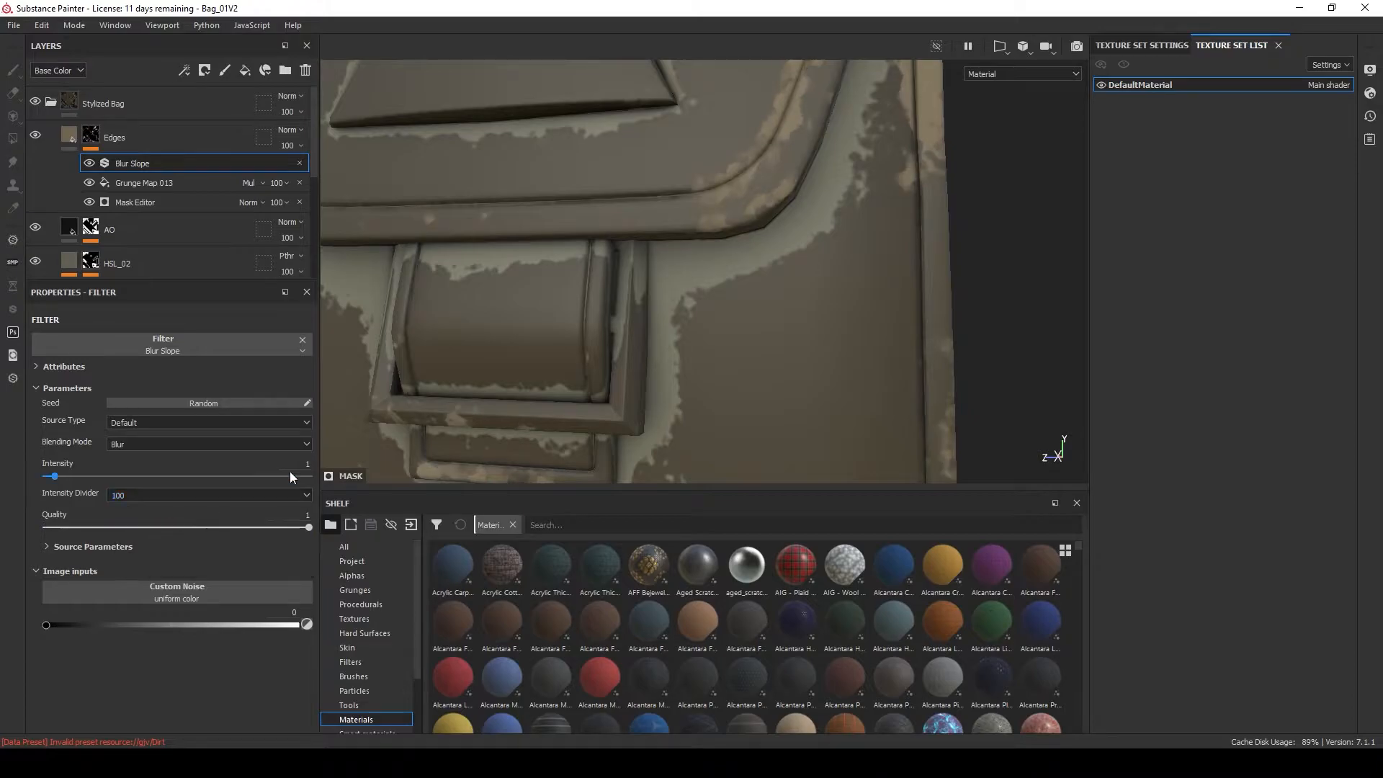
# Set the Blur Slope intensity to 6.08 and check the edges around the bag.
pyautogui.scroll(1, 731, 213)
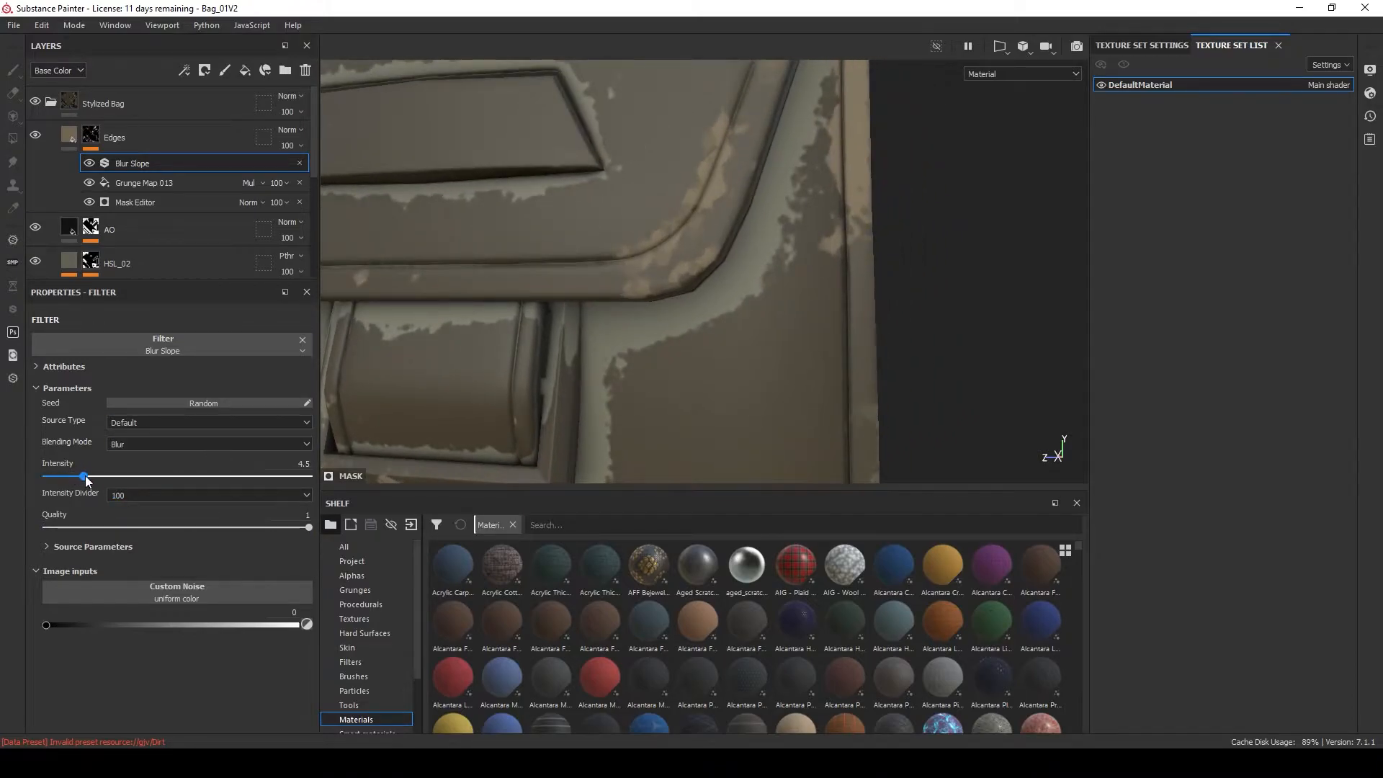
pyautogui.scroll(-2, 646, 255)
pyautogui.moveTo(646, 255)
pyautogui.keyDown('alt'); pyautogui.mouseDown()
pyautogui.moveTo(574, 271)
pyautogui.moveTo(655, 274)
pyautogui.mouseUp(); pyautogui.keyUp('alt')
pyautogui.scroll(-2, 655, 274)
pyautogui.keyDown('alt'); pyautogui.moveTo(618, 446); pyautogui.dragTo(640, 170, button='middle'); pyautogui.keyUp('alt')
pyautogui.keyDown('alt'); pyautogui.moveTo(640, 170); pyautogui.dragTo(953, 257); pyautogui.keyUp('alt')
pyautogui.keyDown('alt'); pyautogui.moveTo(778, 216); pyautogui.dragTo(355, 241); pyautogui.keyUp('alt')
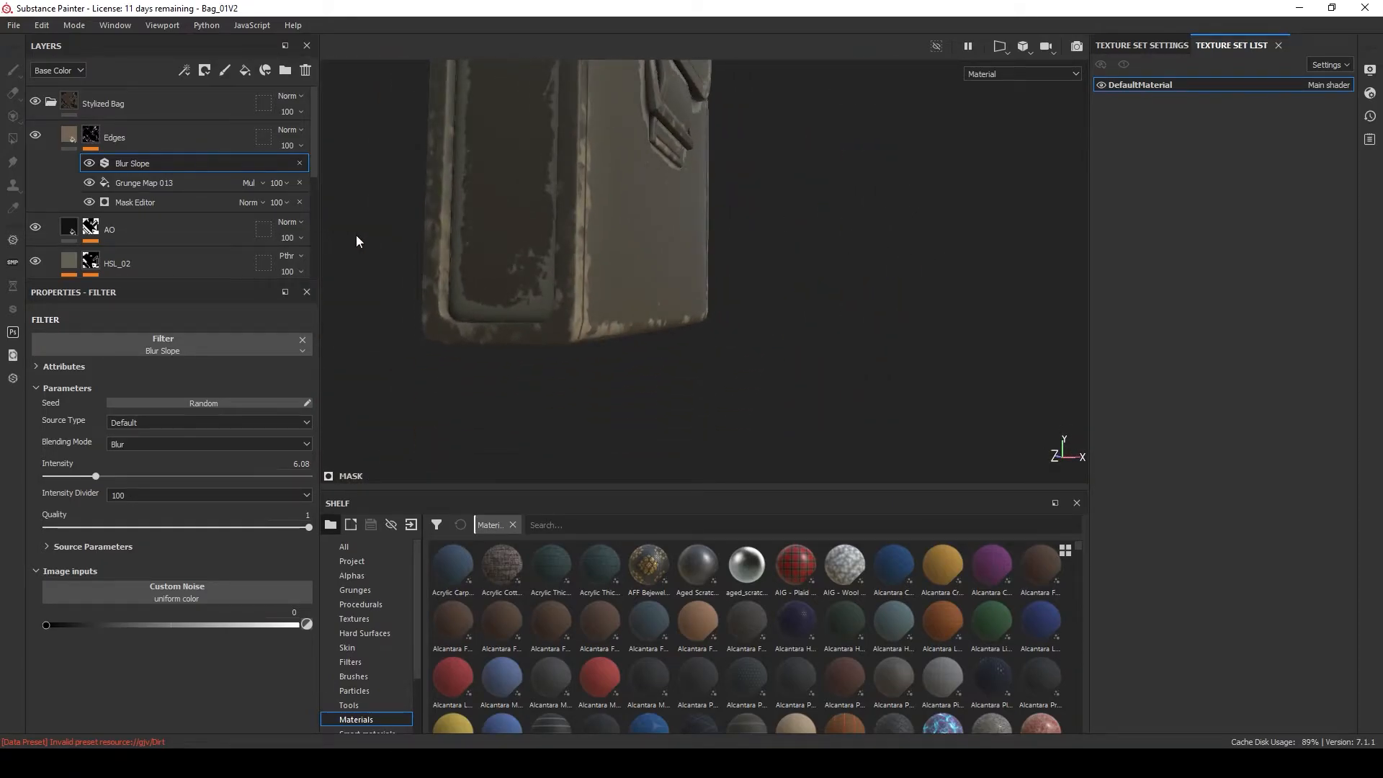
# Toggle the Grunge Map 013 fill's visibility to compare the bag's edges with and without it.
pyautogui.click(182, 202)
pyautogui.click(90, 184)
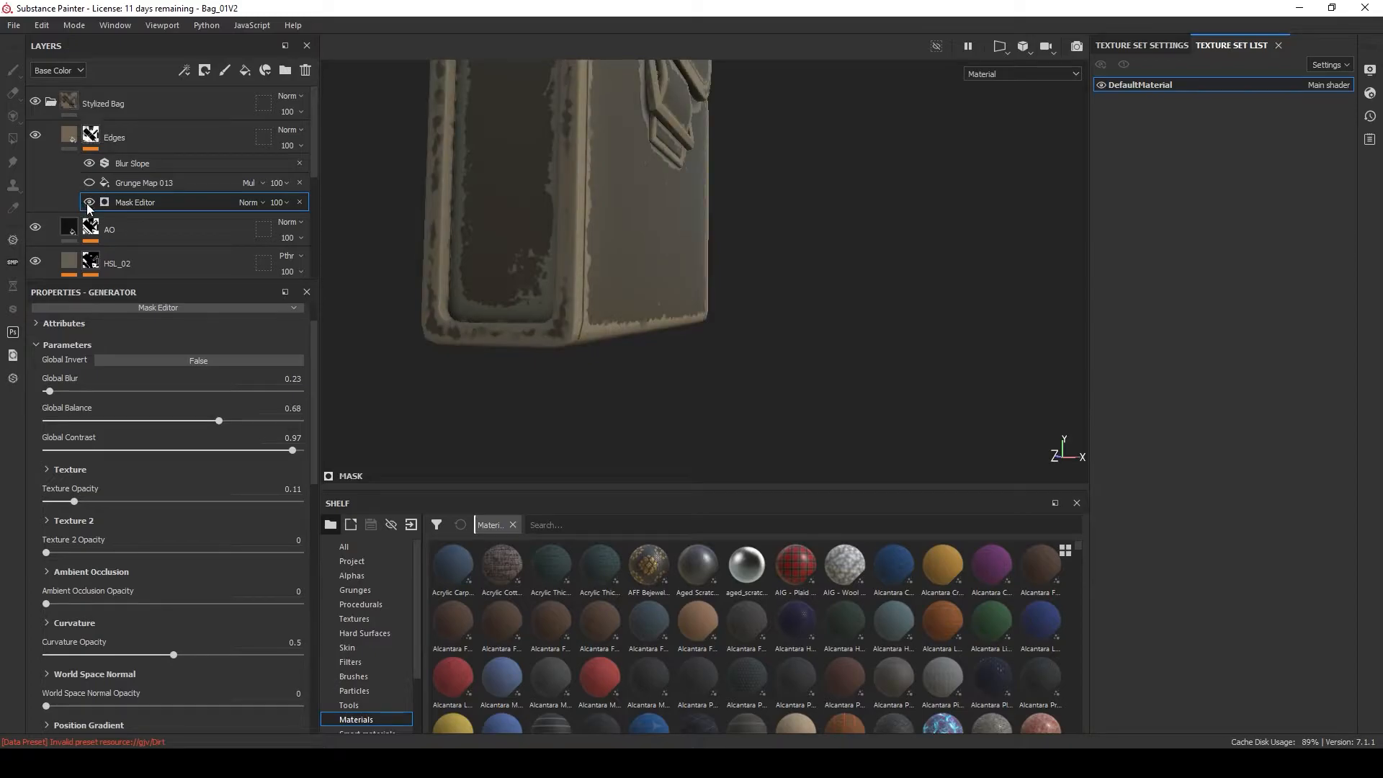
pyautogui.keyDown('alt'); pyautogui.moveTo(576, 218); pyautogui.dragTo(478, 305); pyautogui.keyUp('alt')
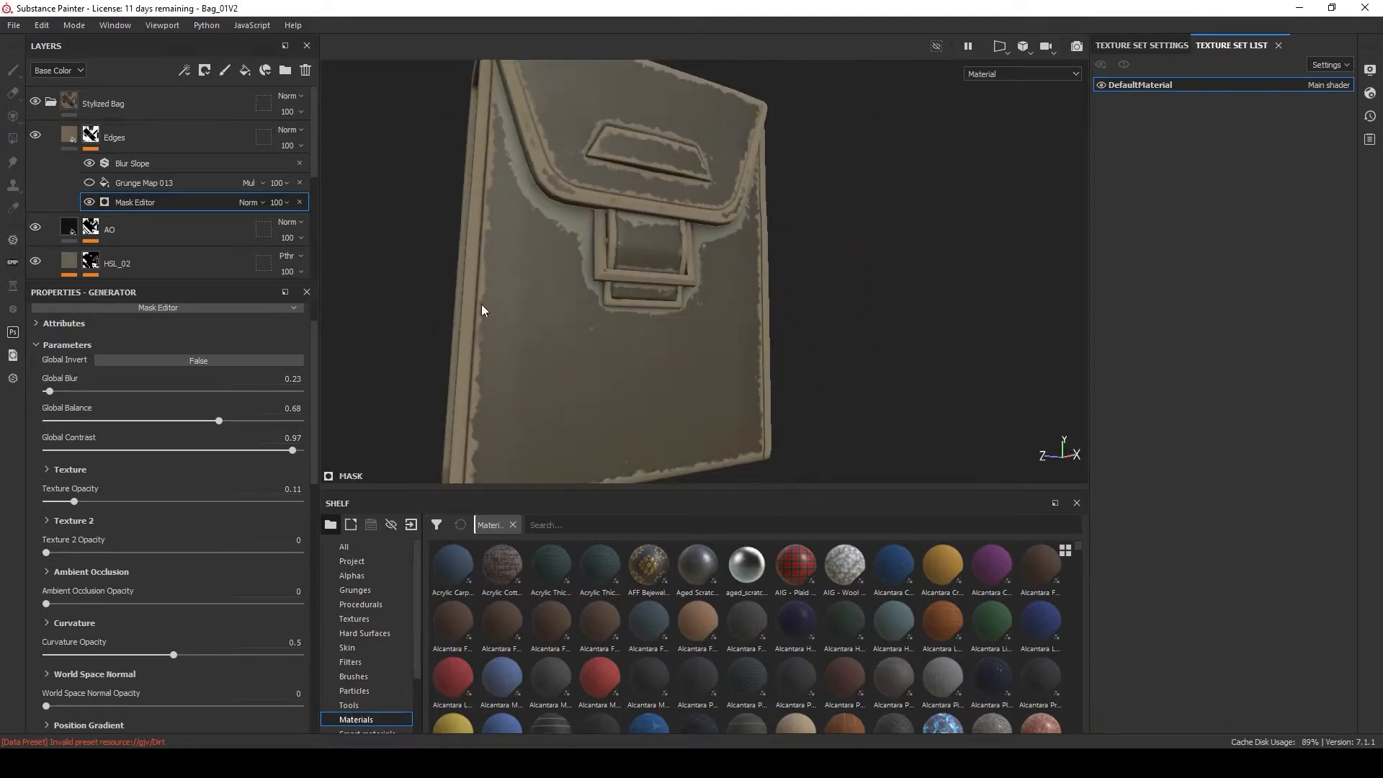
pyautogui.click(89, 183)
pyautogui.click(89, 181)
pyautogui.click(90, 181)
pyautogui.click(90, 183)
# Set the Grunge Map 013 fill's UV scale to 4.06, and hide that fill.
pyautogui.click(175, 187)
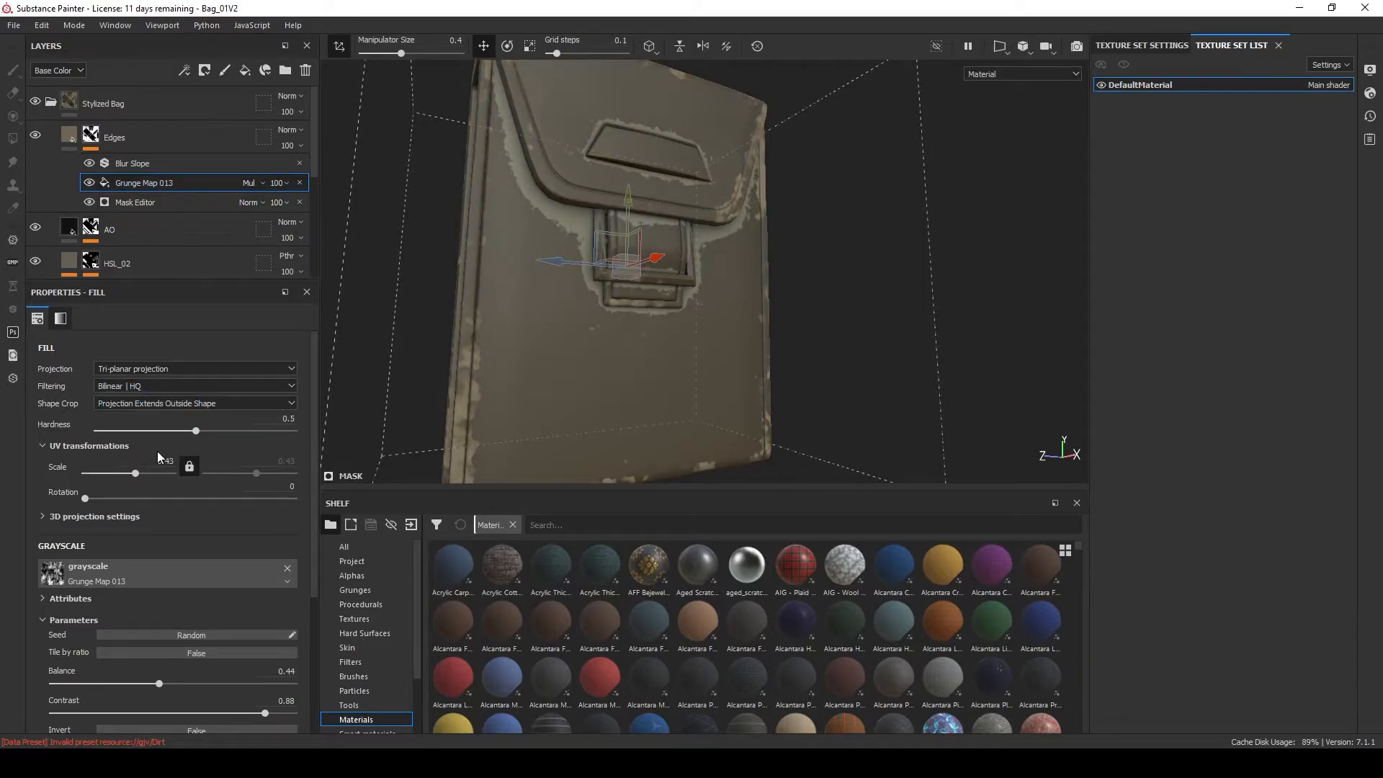
pyautogui.moveTo(141, 477); pyautogui.dragTo(143, 477)
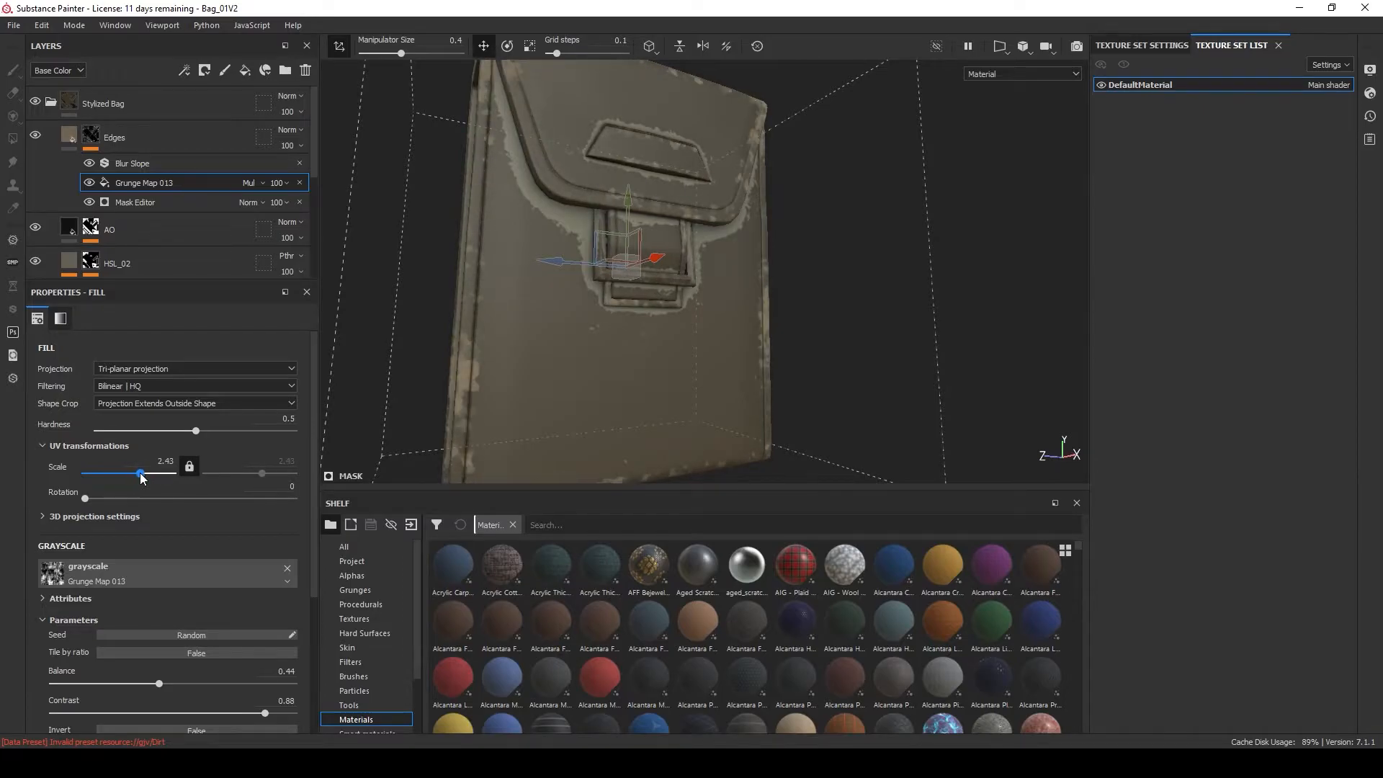
pyautogui.click(89, 182)
pyautogui.keyDown('alt'); pyautogui.moveTo(547, 216); pyautogui.dragTo(620, 225); pyautogui.keyUp('alt')
pyautogui.keyDown('alt'); pyautogui.moveTo(410, 176); pyautogui.dragTo(429, 101); pyautogui.keyUp('alt')
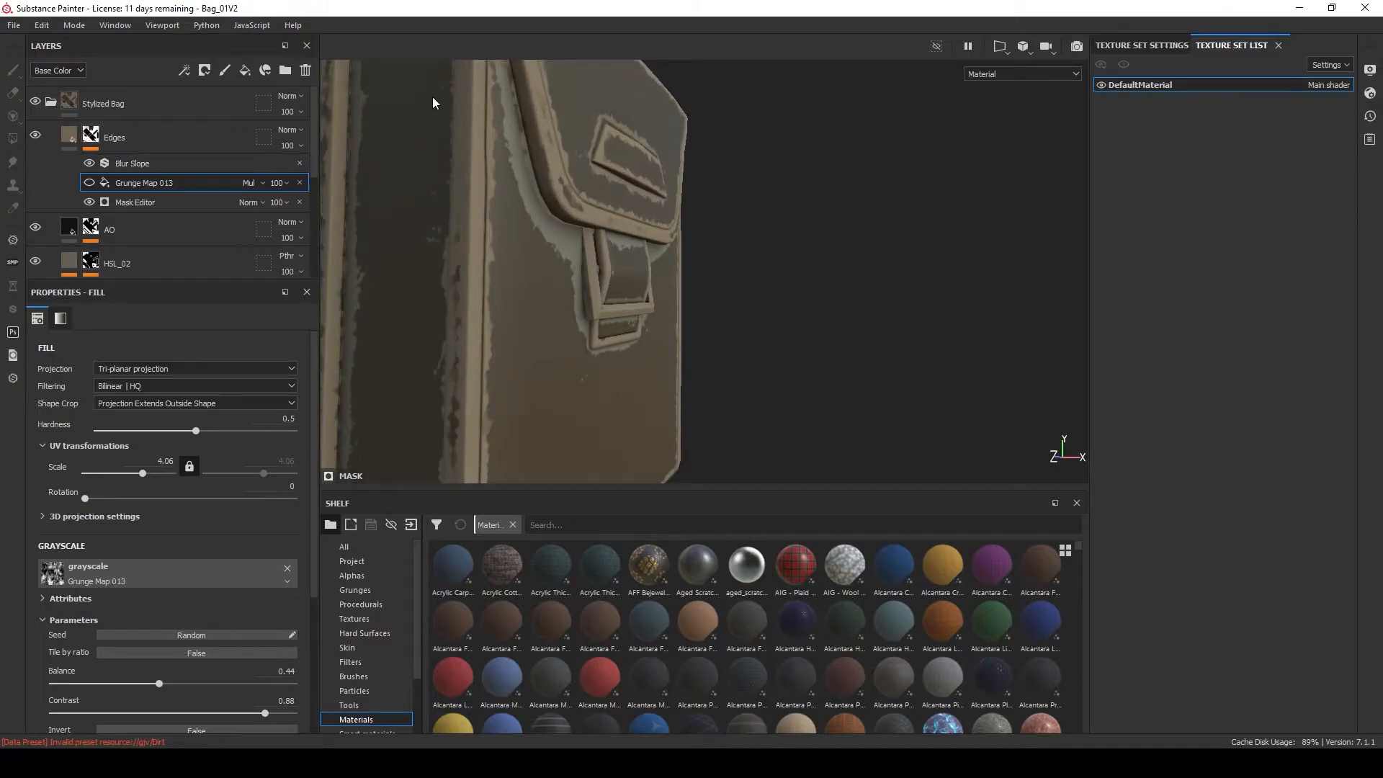
# Set the Edges Mask Editor's global balance to 0.59 and inspect the bag's side.
pyautogui.click(196, 202)
pyautogui.moveTo(225, 422); pyautogui.dragTo(195, 420)
pyautogui.keyDown('alt'); pyautogui.moveTo(655, 214); pyautogui.dragTo(586, 238); pyautogui.keyUp('alt')
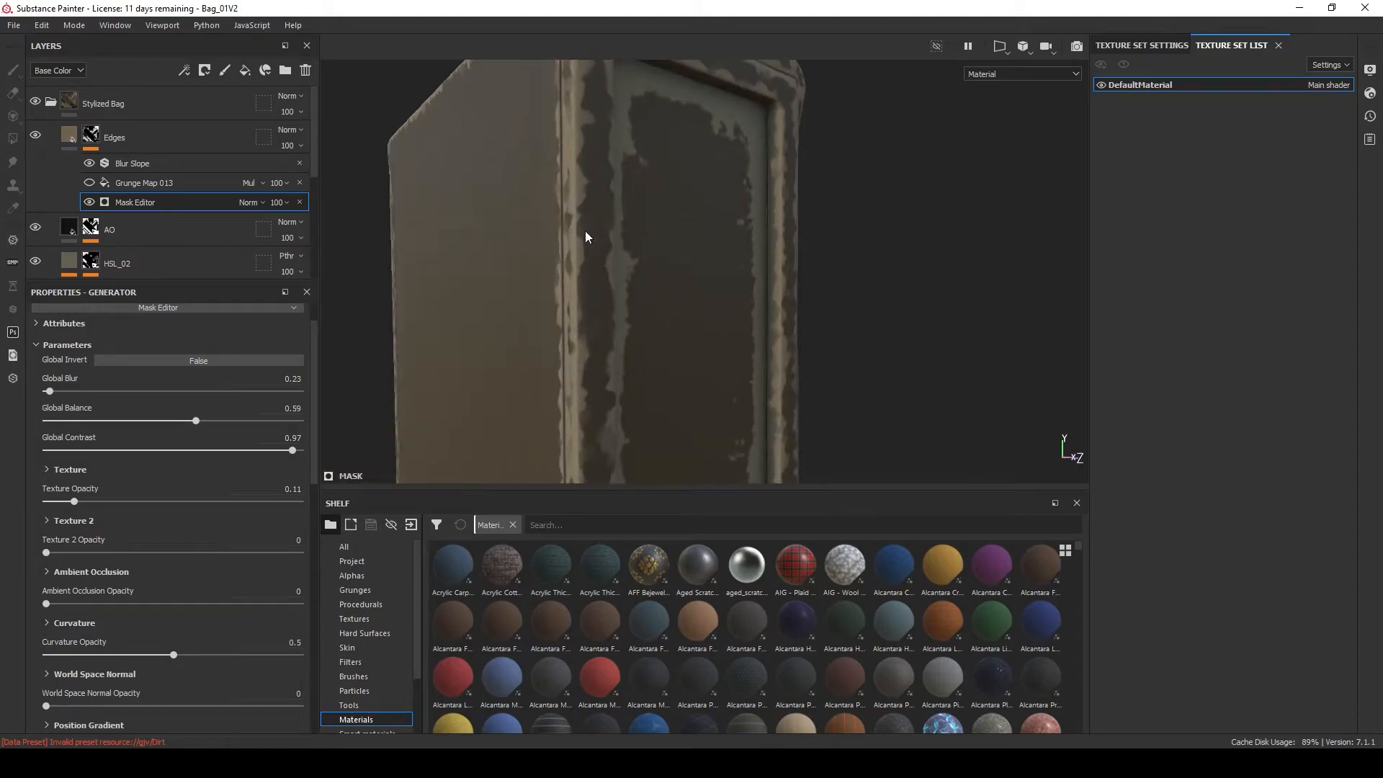
# Set the Edges fill layer's height to 0.0560 and inspect the raised edges around the bag.
pyautogui.click(46, 142)
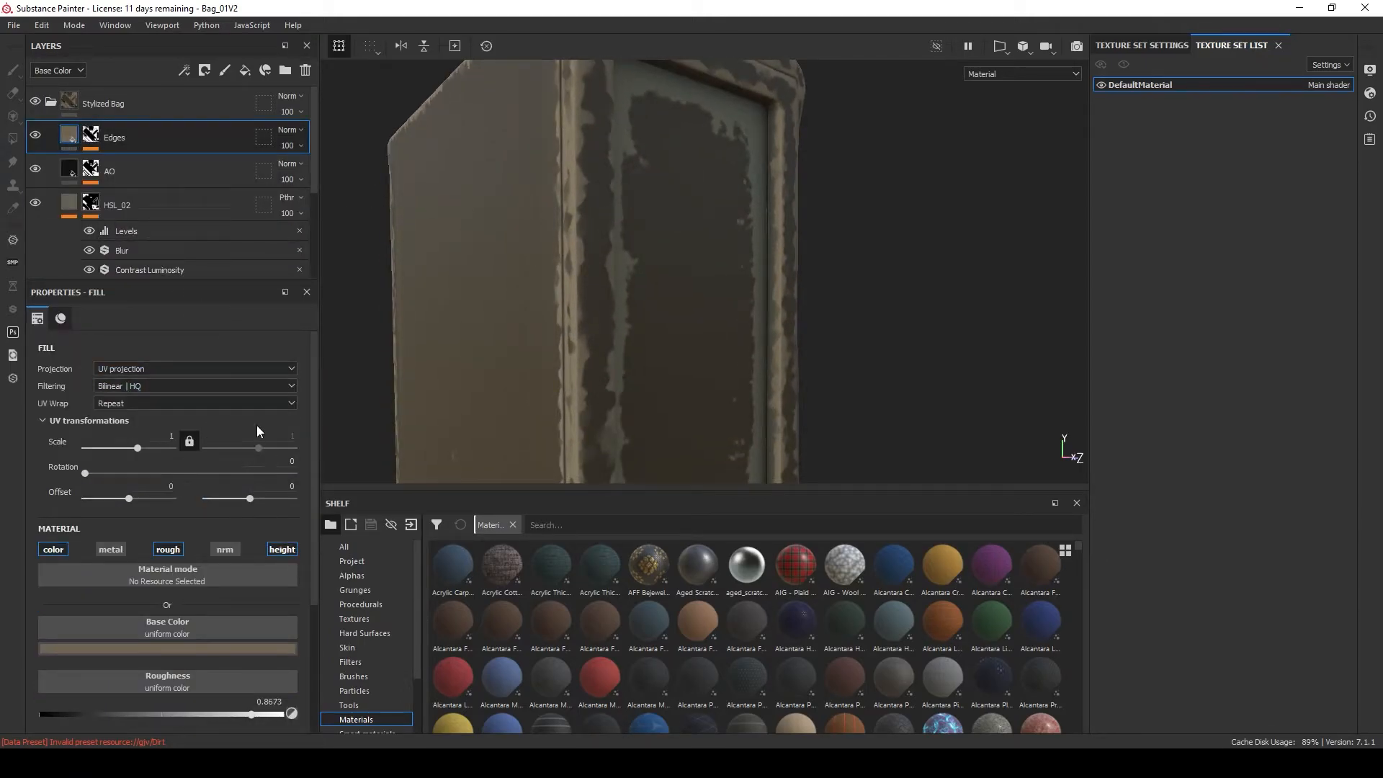
pyautogui.scroll(-5, 213, 549)
pyautogui.moveTo(161, 592)
pyautogui.mouseDown()
pyautogui.moveTo(143, 595)
pyautogui.moveTo(167, 591)
pyautogui.mouseUp()
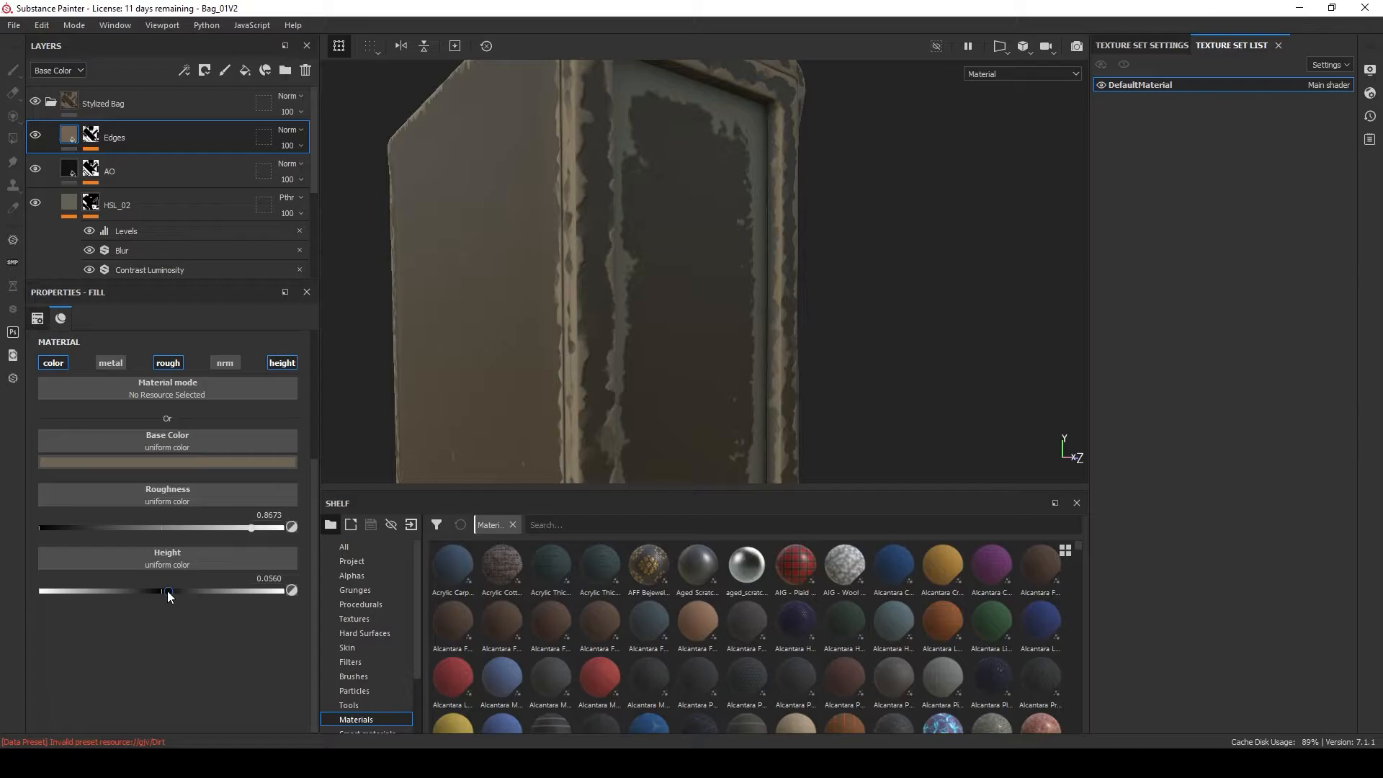
pyautogui.moveTo(642, 296)
pyautogui.keyDown('alt'); pyautogui.mouseDown()
pyautogui.moveTo(651, 318)
pyautogui.moveTo(672, 302)
pyautogui.moveTo(633, 298)
pyautogui.mouseUp(); pyautogui.keyUp('alt')
pyautogui.keyDown('shift'); pyautogui.moveTo(634, 298); pyautogui.dragTo(706, 314, button='right'); pyautogui.keyUp('shift')
pyautogui.keyDown('alt'); pyautogui.moveTo(668, 341); pyautogui.dragTo(598, 271, button='middle'); pyautogui.keyUp('alt')
pyautogui.scroll(2, 547, 314)
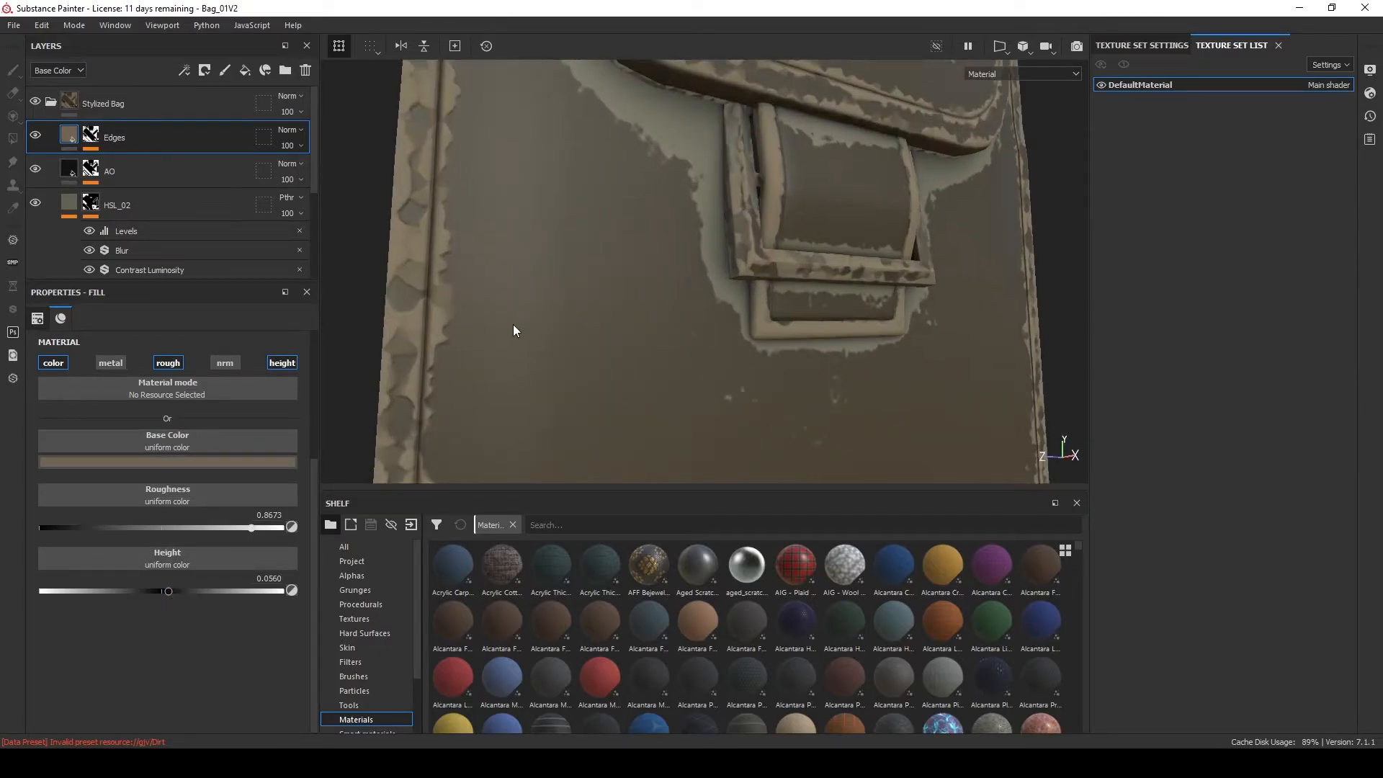
pyautogui.keyDown('alt'); pyautogui.moveTo(512, 327); pyautogui.dragTo(563, 280, button='middle'); pyautogui.keyUp('alt')
pyautogui.keyDown('alt'); pyautogui.moveTo(564, 280); pyautogui.dragTo(508, 368); pyautogui.keyUp('alt')
# Add a Contrast Luminosity filter above Blur Slope on the Edges mask with contrast 1.
pyautogui.click(90, 143)
pyautogui.press('1')
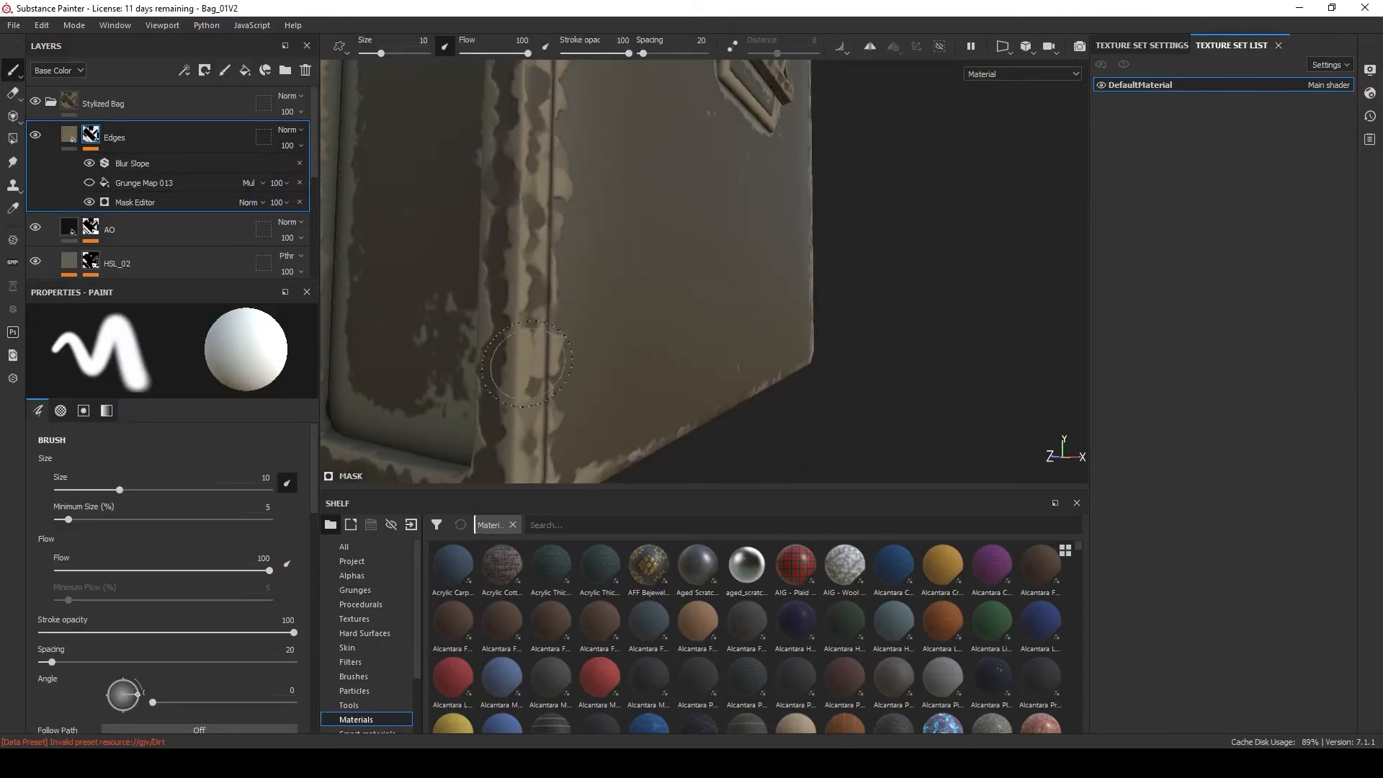
pyautogui.rightClick(145, 162)
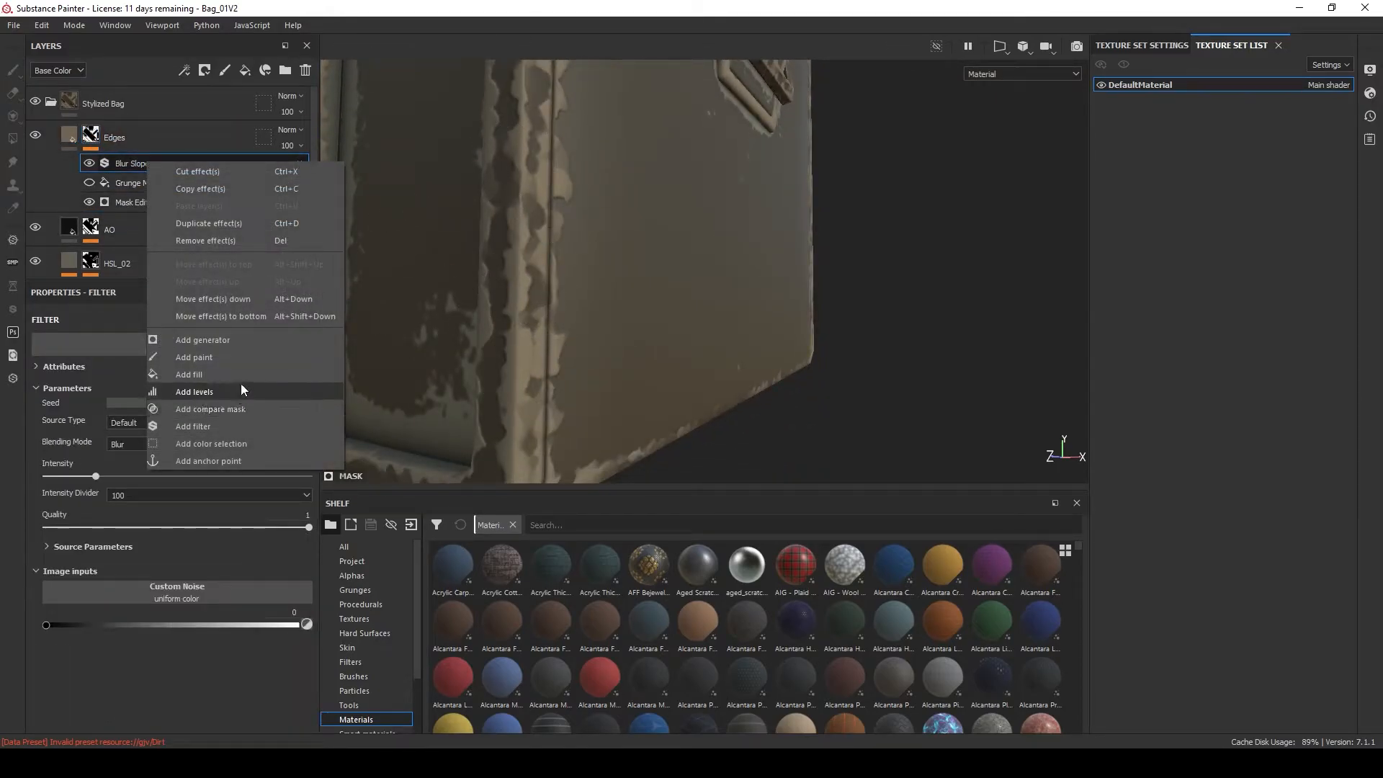
pyautogui.click(209, 424)
pyautogui.click(209, 338)
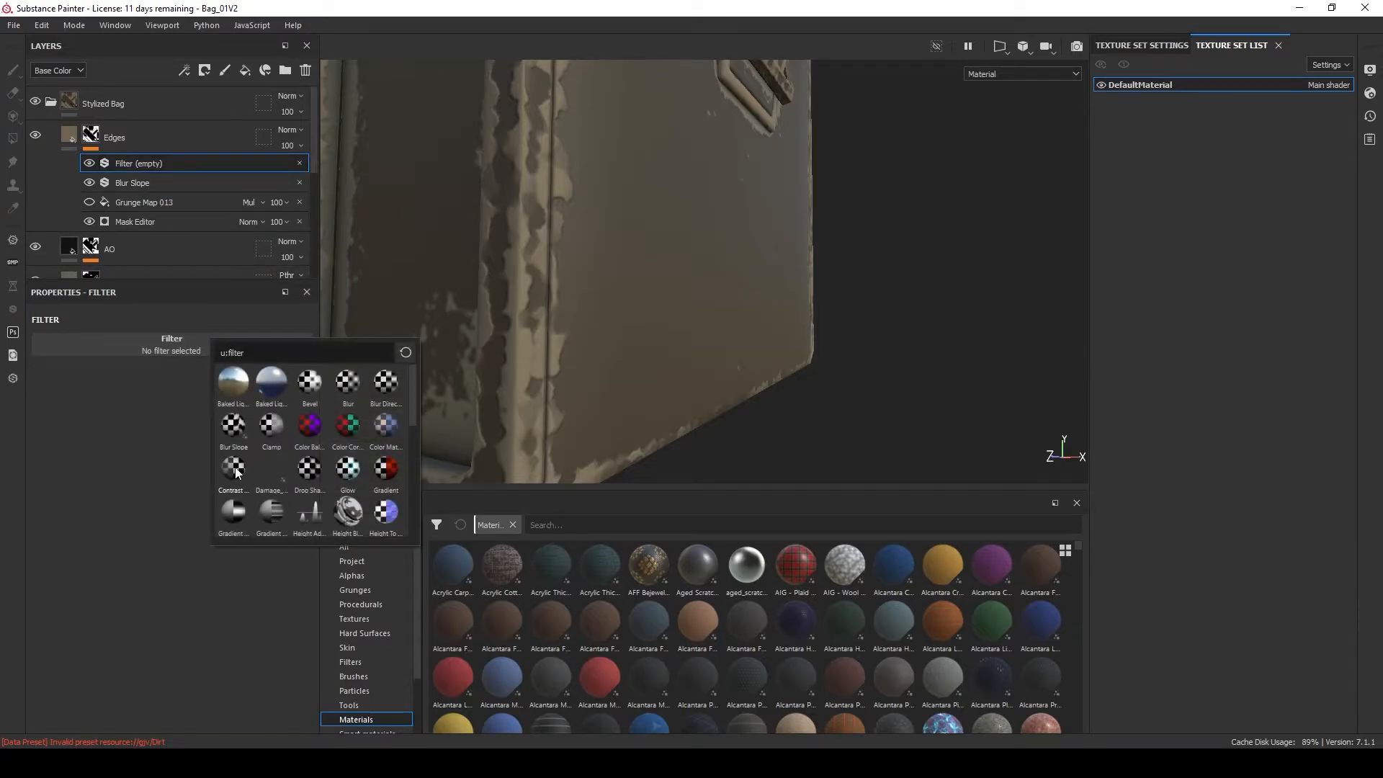
pyautogui.click(235, 470)
pyautogui.moveTo(199, 420); pyautogui.dragTo(445, 406)
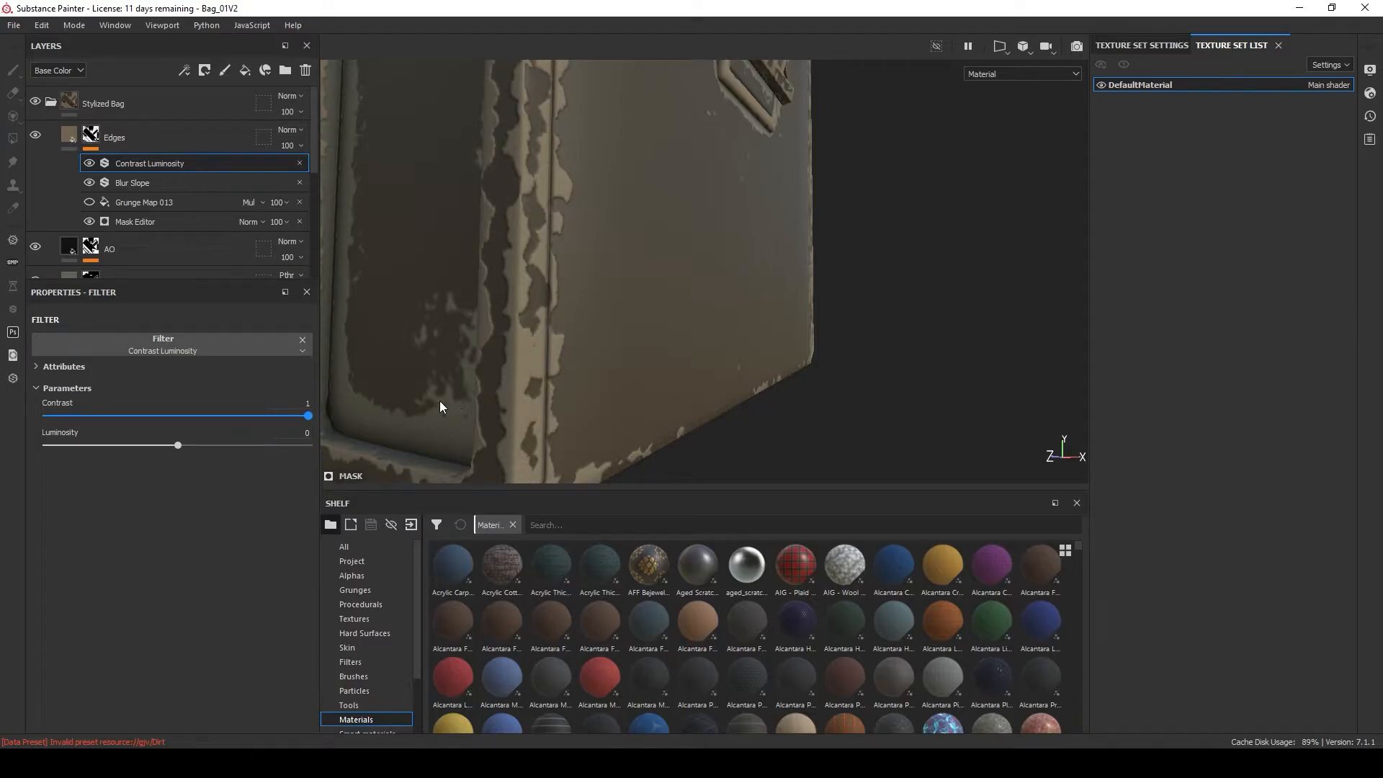
# Try placing Contrast Luminosity below Blur Slope, and restore it to the top of the Edges mask effects.
pyautogui.moveTo(173, 166); pyautogui.dragTo(196, 184)
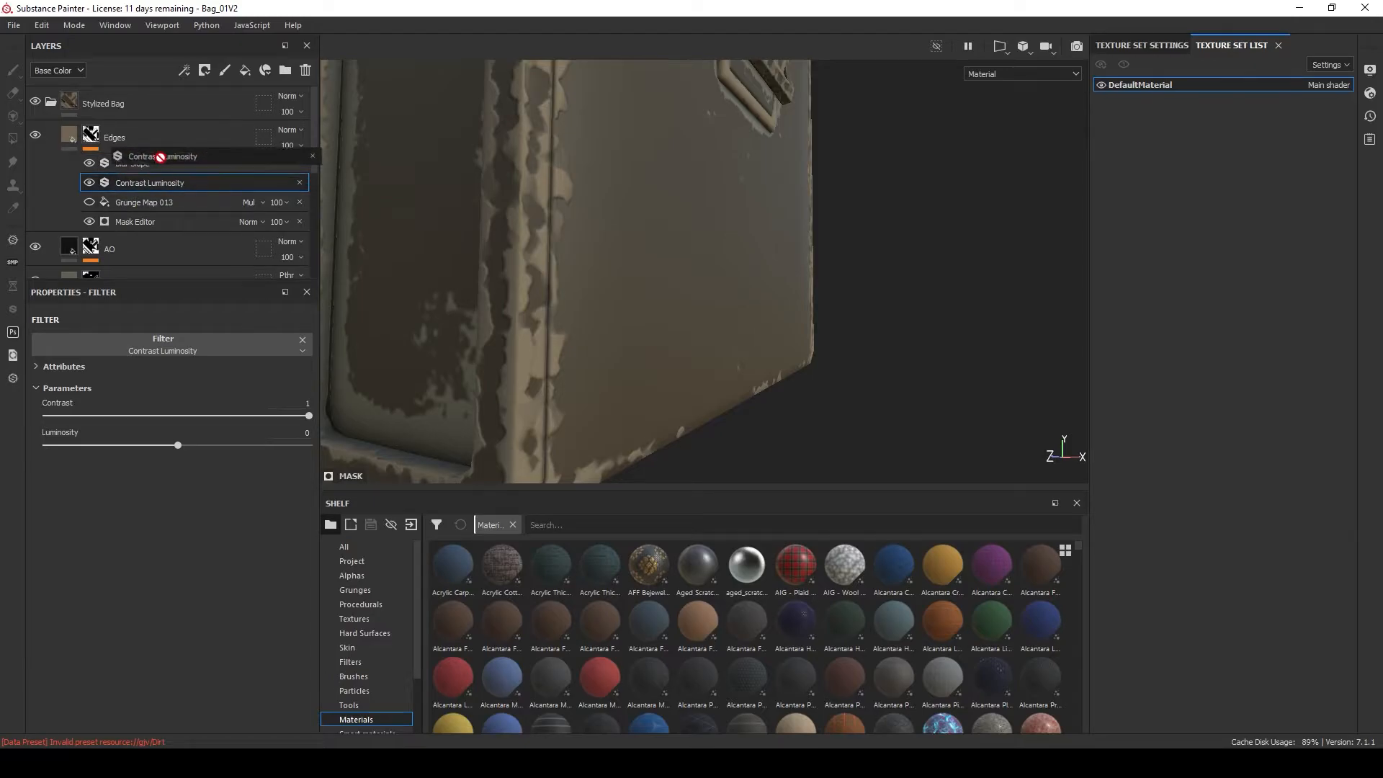
pyautogui.moveTo(149, 180); pyautogui.dragTo(154, 157)
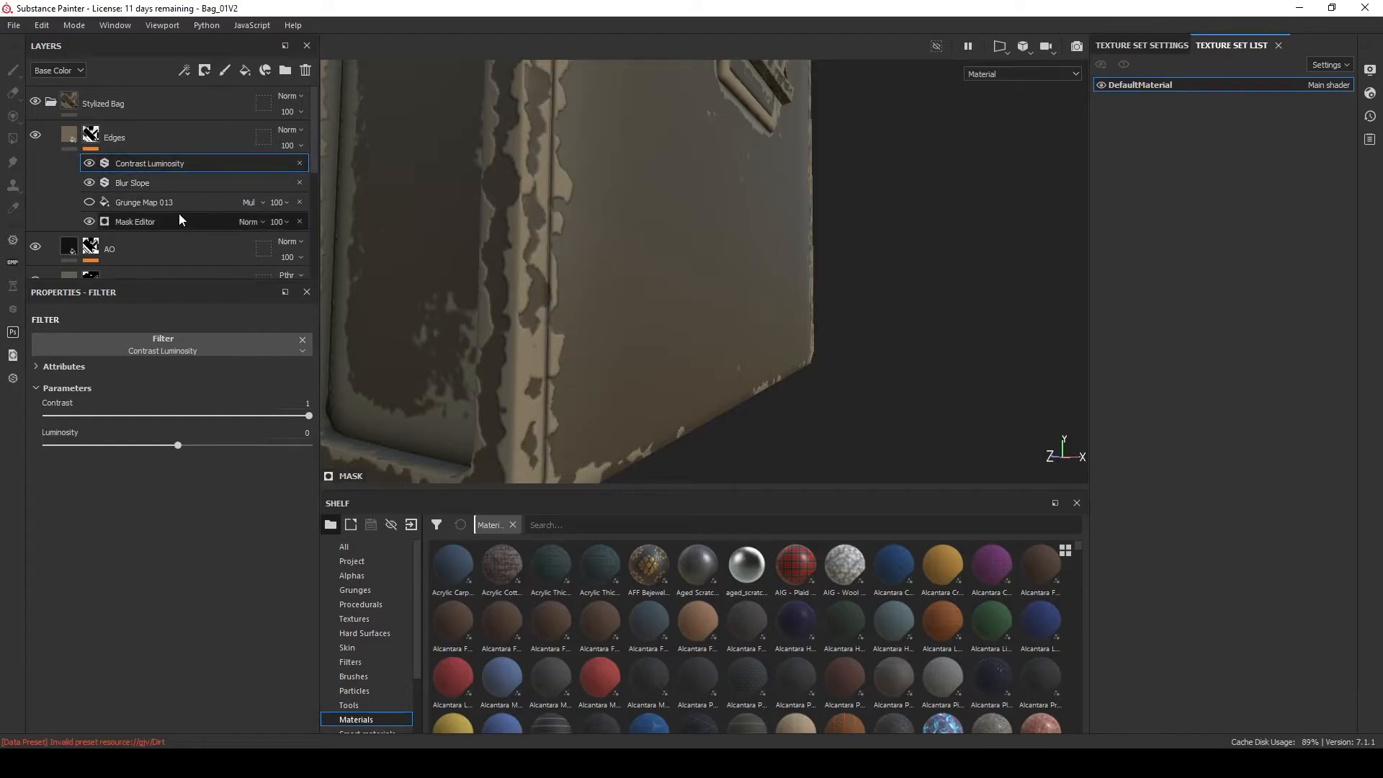
pyautogui.keyDown('alt'); pyautogui.moveTo(629, 234); pyautogui.dragTo(522, 227); pyautogui.keyUp('alt')
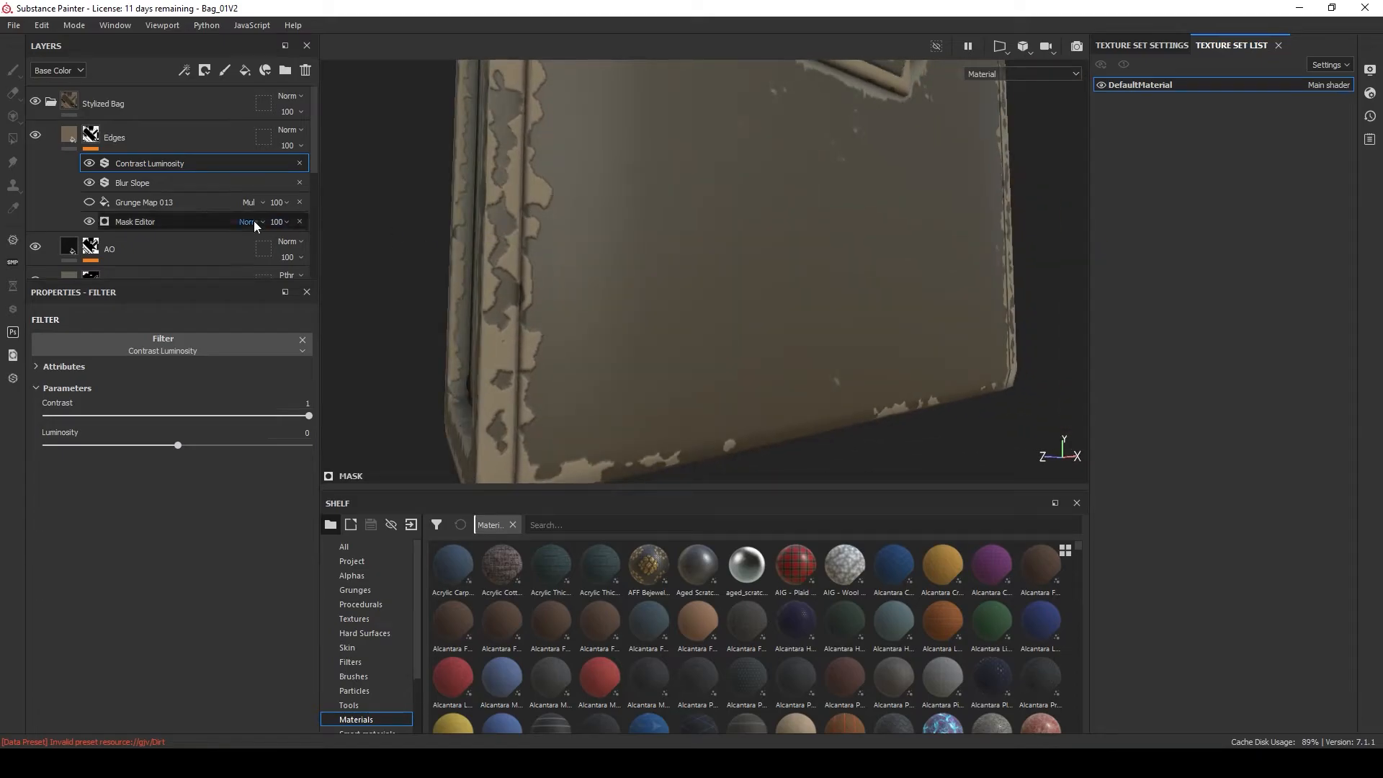
# Add a Blur filter on top of the Edges mask effects with a blur intensity of 0.13.
pyautogui.rightClick(174, 160)
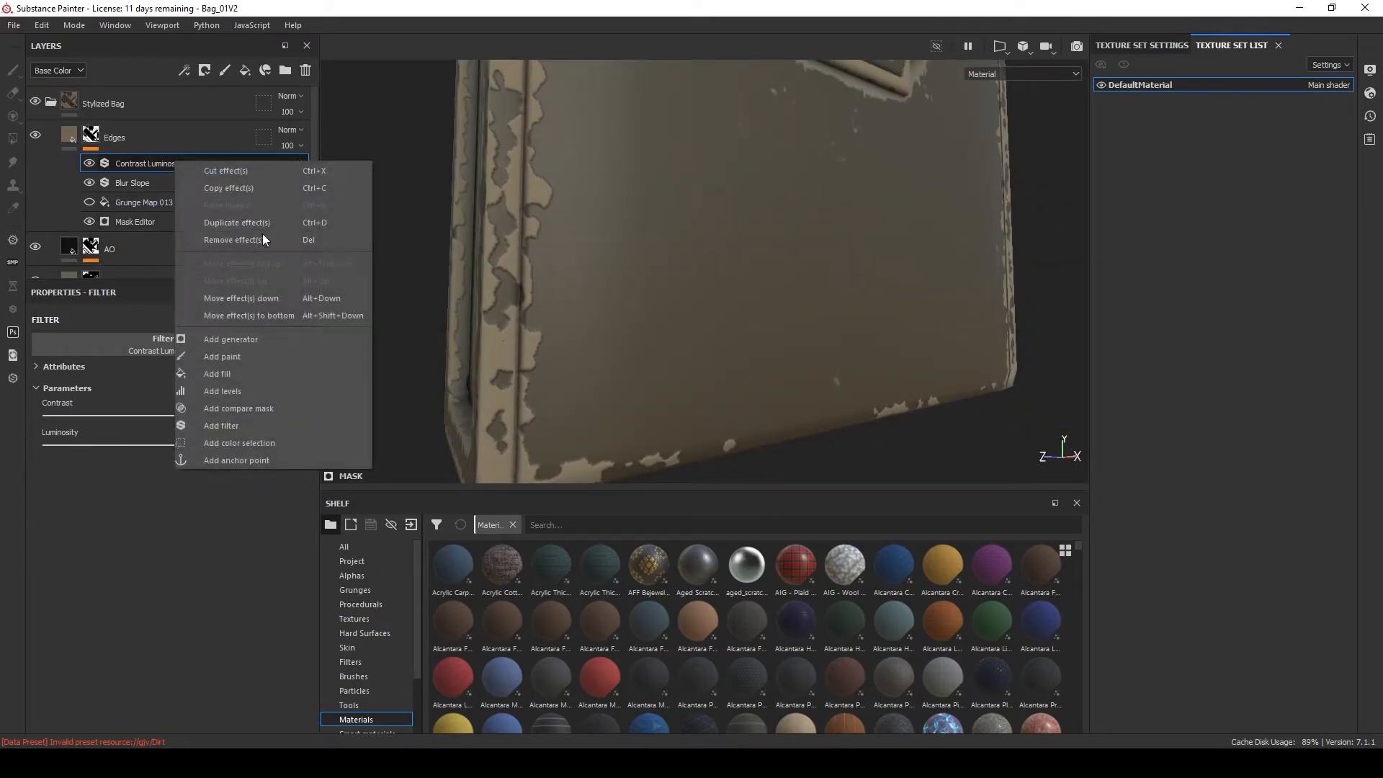
pyautogui.click(270, 431)
pyautogui.click(209, 345)
pyautogui.click(343, 389)
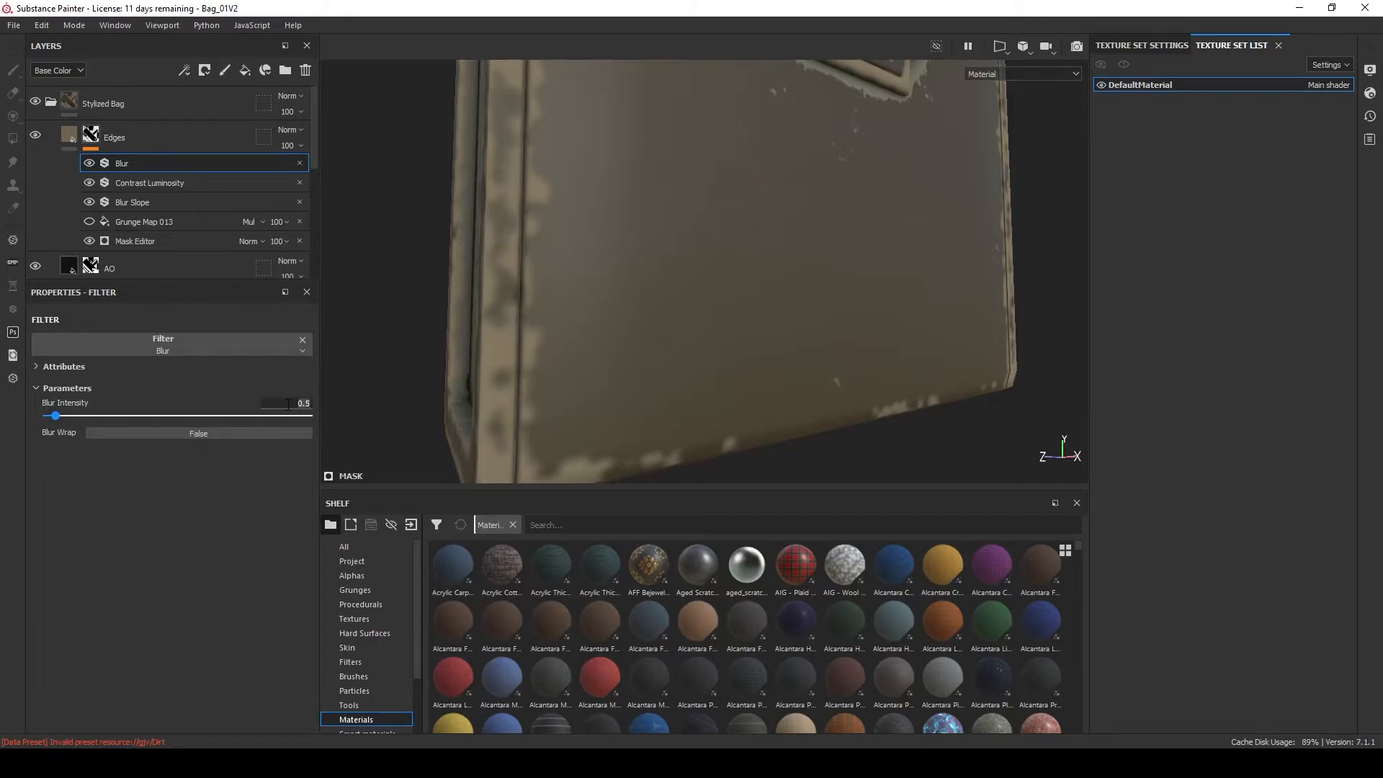
pyautogui.write('0.1')
pyautogui.press('Return')
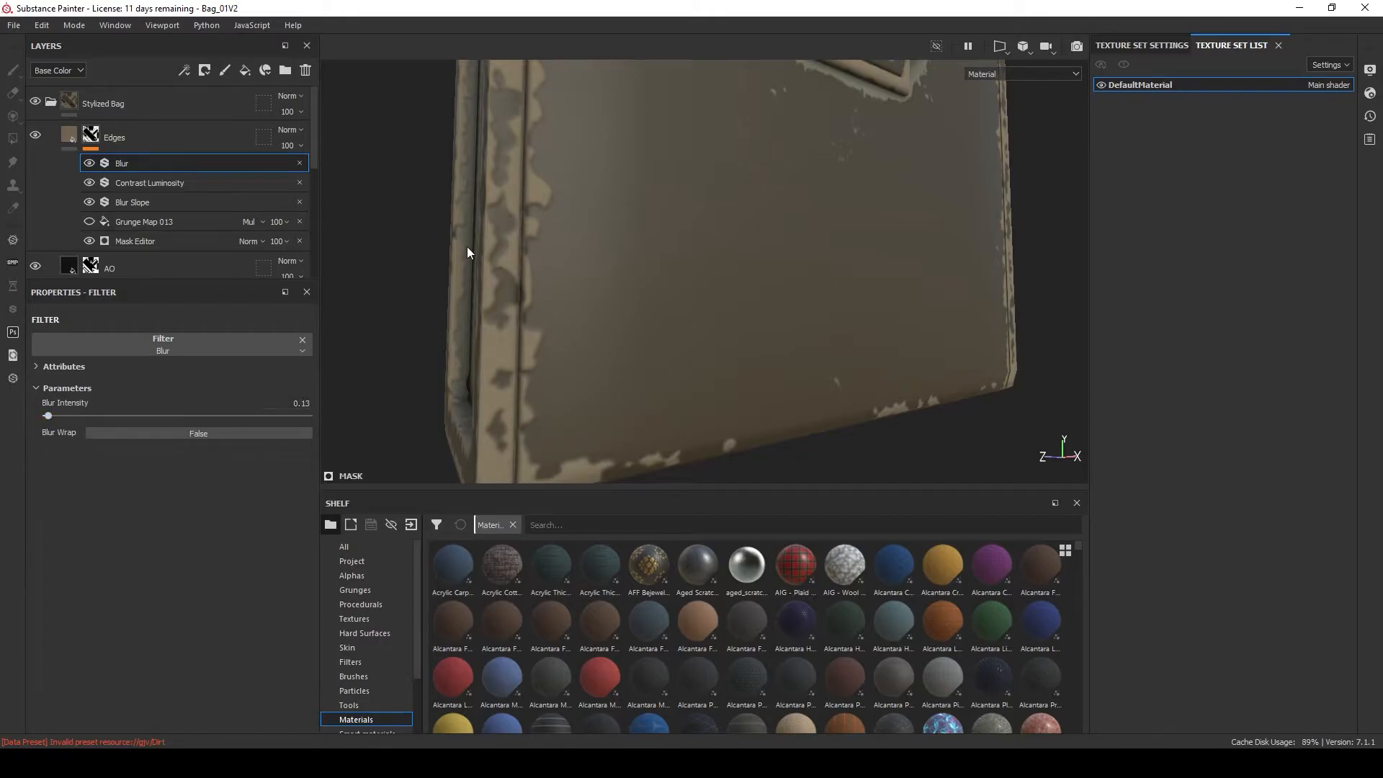
pyautogui.scroll(-2, 602, 158)
pyautogui.keyDown('alt'); pyautogui.moveTo(595, 168); pyautogui.dragTo(660, 406, button='middle'); pyautogui.keyUp('alt')
pyautogui.scroll(3, 576, 175)
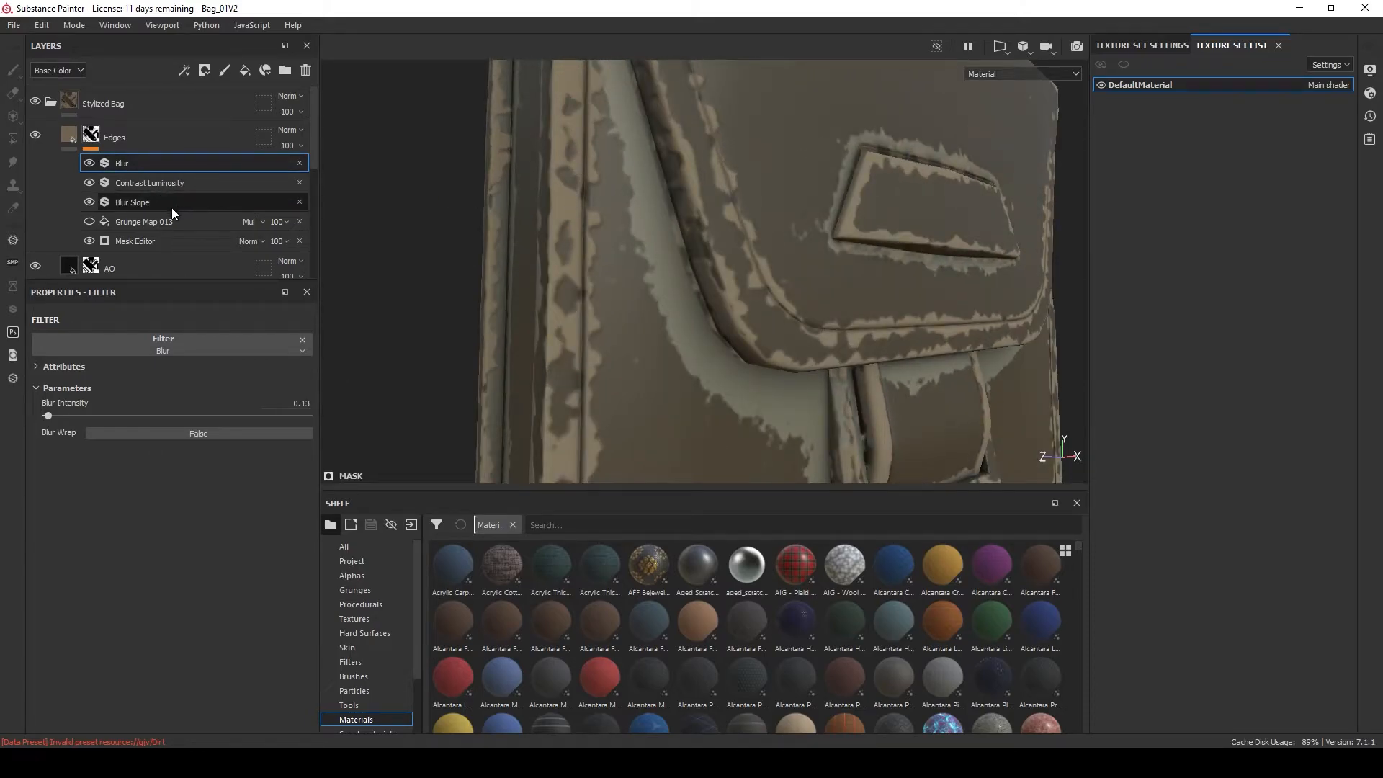
# Add a Paint effect above Grunge Map 013 in the Edges mask and choose the artistic heavy brush.
pyautogui.rightClick(153, 219)
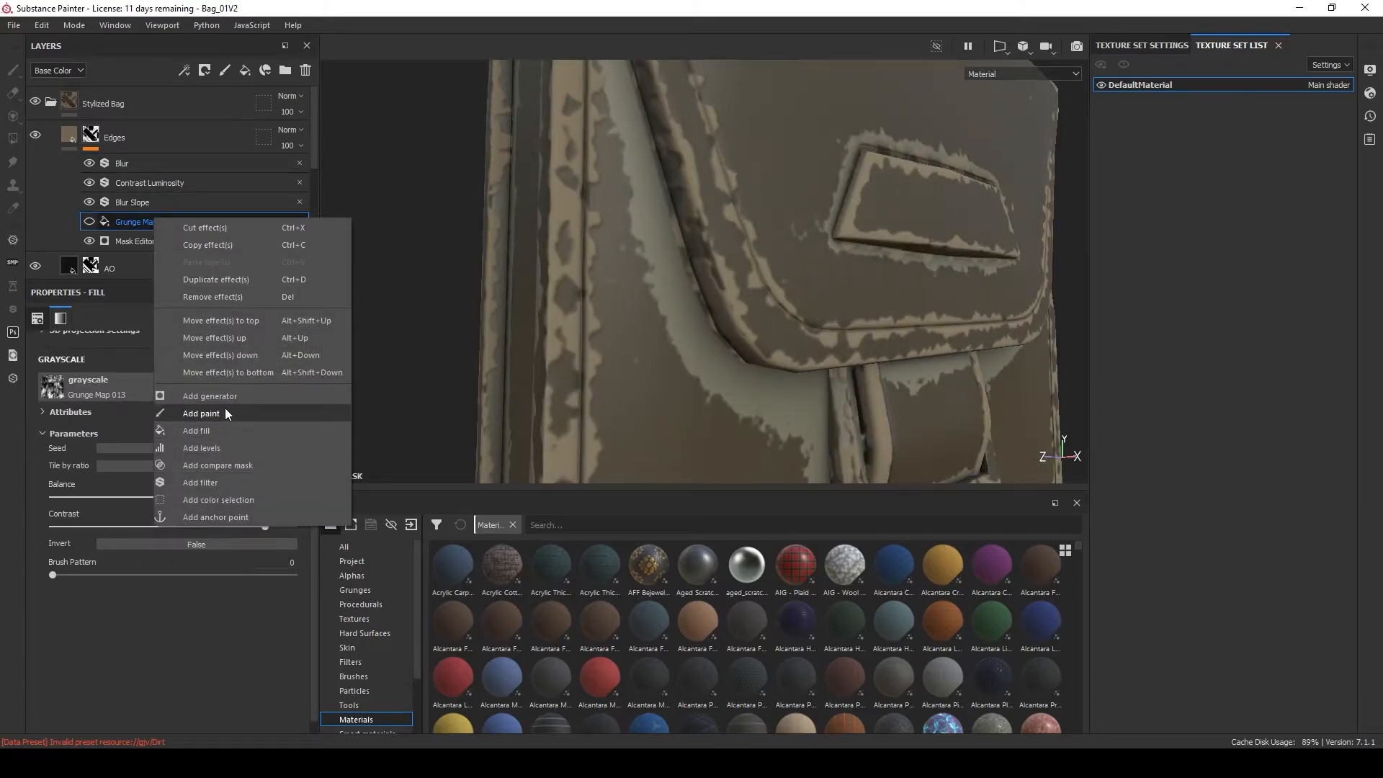
pyautogui.click(224, 412)
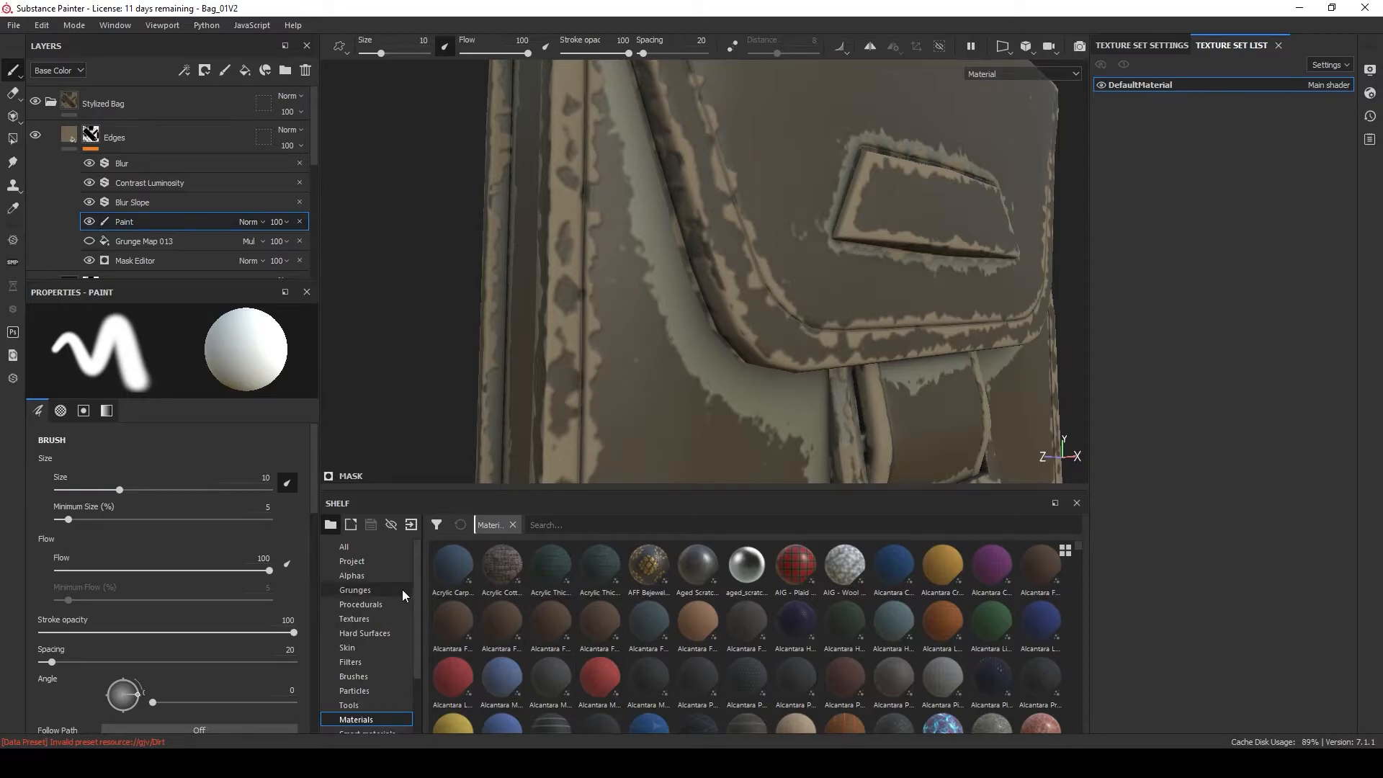
pyautogui.click(360, 661)
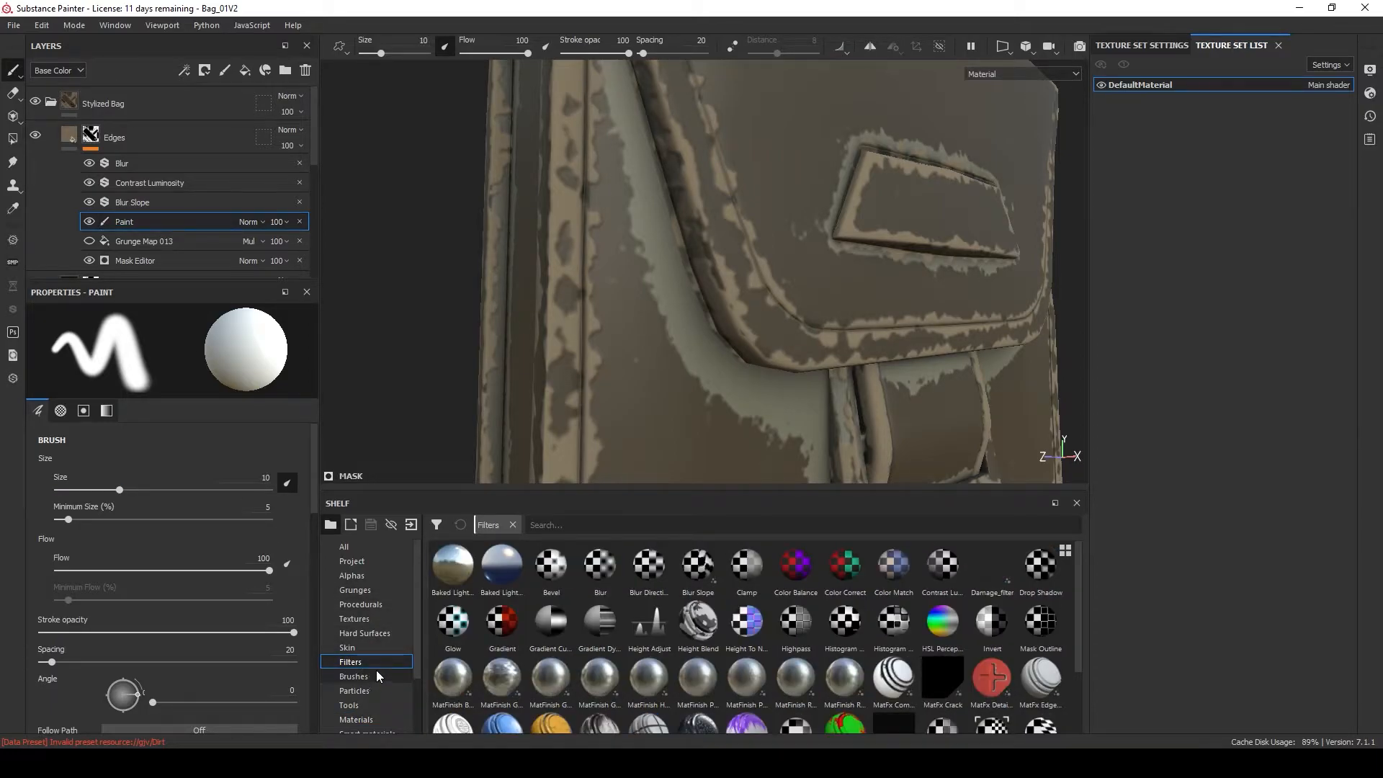
pyautogui.click(377, 674)
pyautogui.click(590, 572)
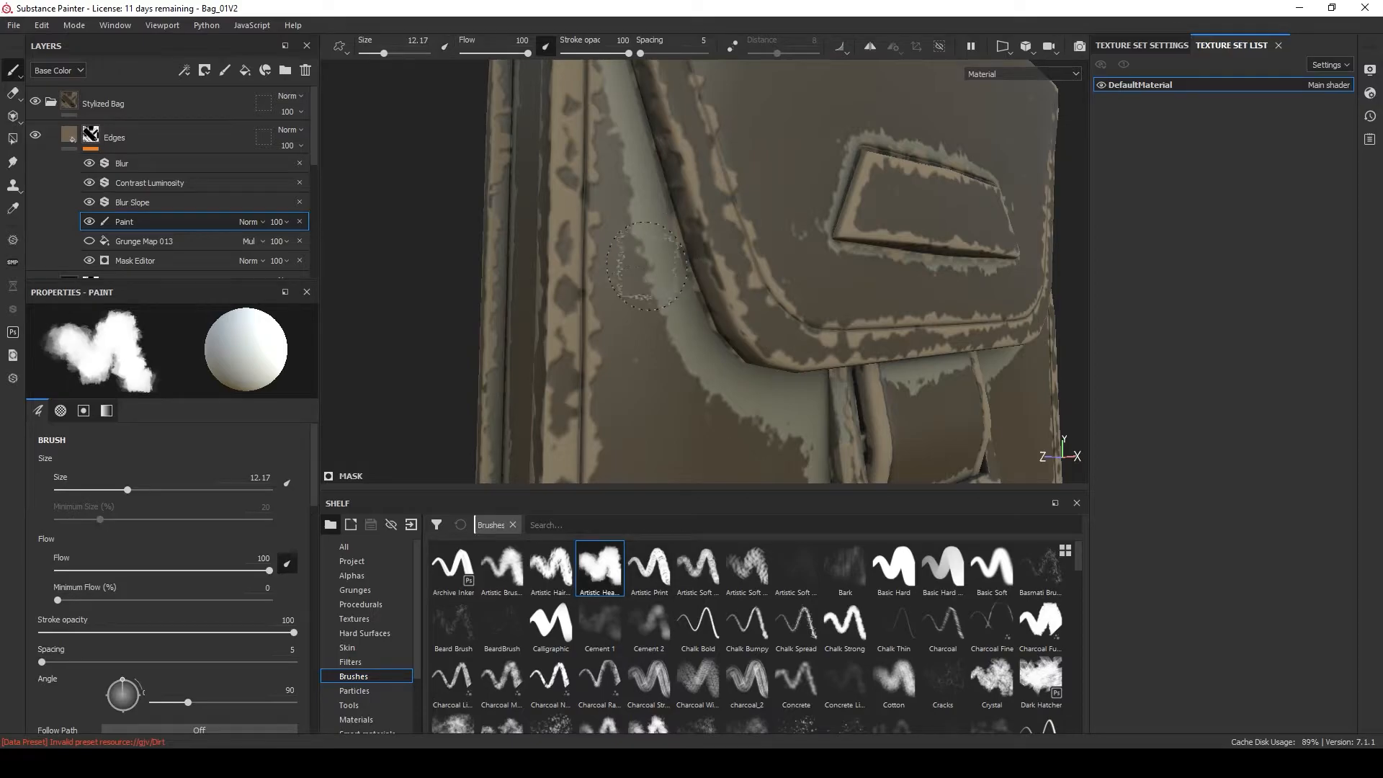
# Paint out some edge wear in black along the front panel's vertical seam beside the flap.
pyautogui.keyDown('alt'); pyautogui.moveTo(638, 346); pyautogui.dragTo(605, 302); pyautogui.keyUp('alt')
pyautogui.scroll(1, 609, 268)
pyautogui.press('x')
pyautogui.press('x')
pyautogui.press('x')
pyautogui.press('x')
pyautogui.press('x')
pyautogui.press('x')
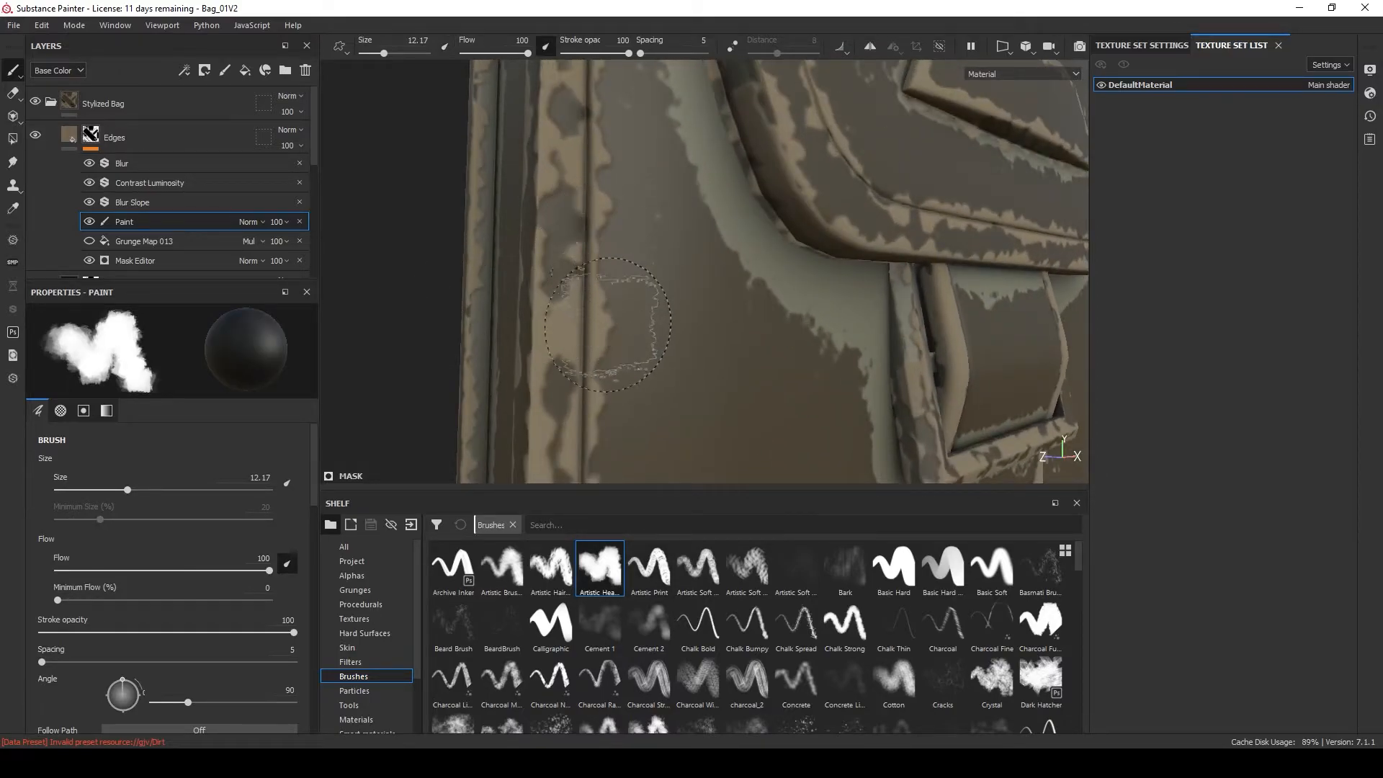
pyautogui.press('x')
pyautogui.moveTo(614, 263)
pyautogui.mouseDown()
pyautogui.moveTo(605, 359)
pyautogui.moveTo(522, 465)
pyautogui.moveTo(504, 346)
pyautogui.moveTo(569, 310)
pyautogui.mouseUp()
pyautogui.press('x')
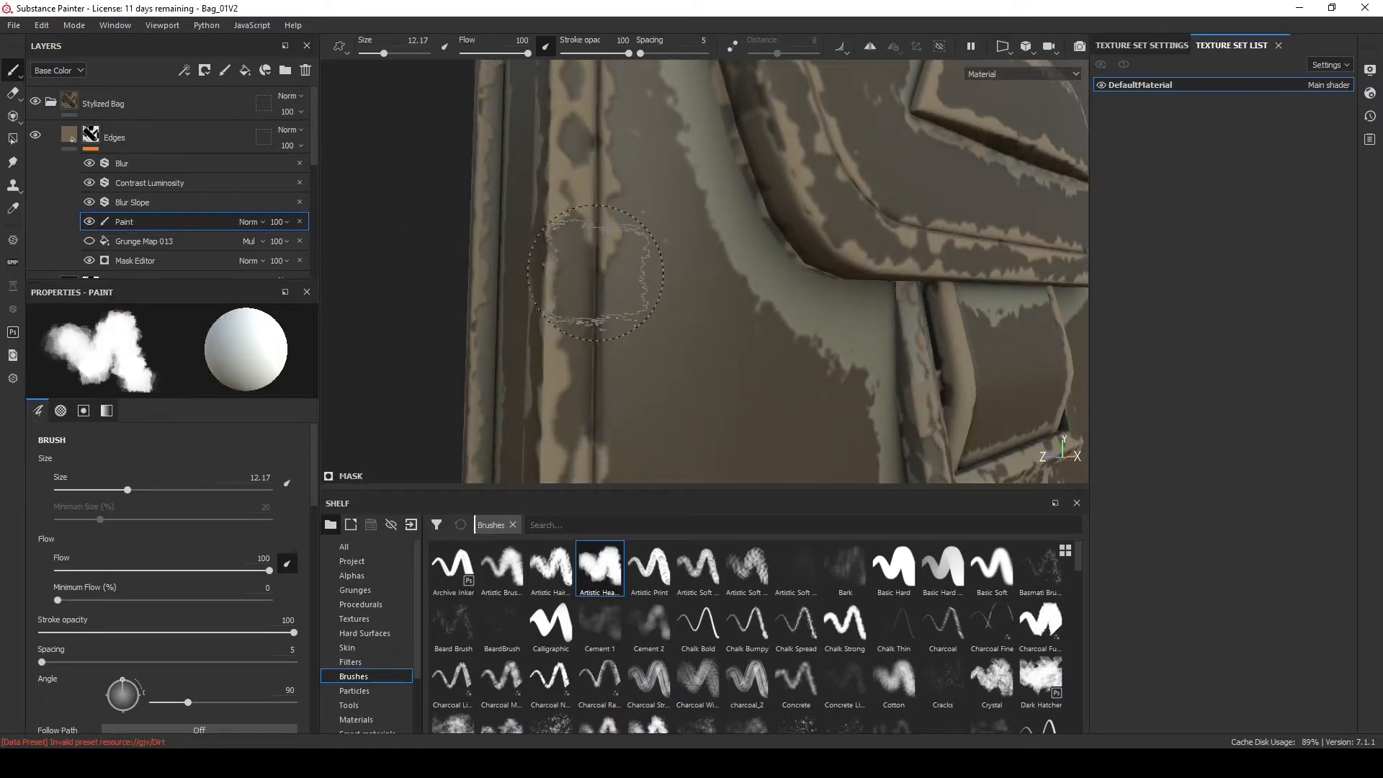
# Paint white edge wear beside the seam on the front panel's opposite edge and undo the last stroke.
pyautogui.press('x')
pyautogui.moveTo(620, 224)
pyautogui.keyDown('alt'); pyautogui.mouseDown()
pyautogui.moveTo(550, 160)
pyautogui.moveTo(703, 271)
pyautogui.moveTo(588, 279)
pyautogui.moveTo(654, 266)
pyautogui.mouseUp(); pyautogui.keyUp('alt')
pyautogui.keyDown('alt'); pyautogui.moveTo(654, 266); pyautogui.dragTo(709, 238, button='right'); pyautogui.keyUp('alt')
pyautogui.press('x')
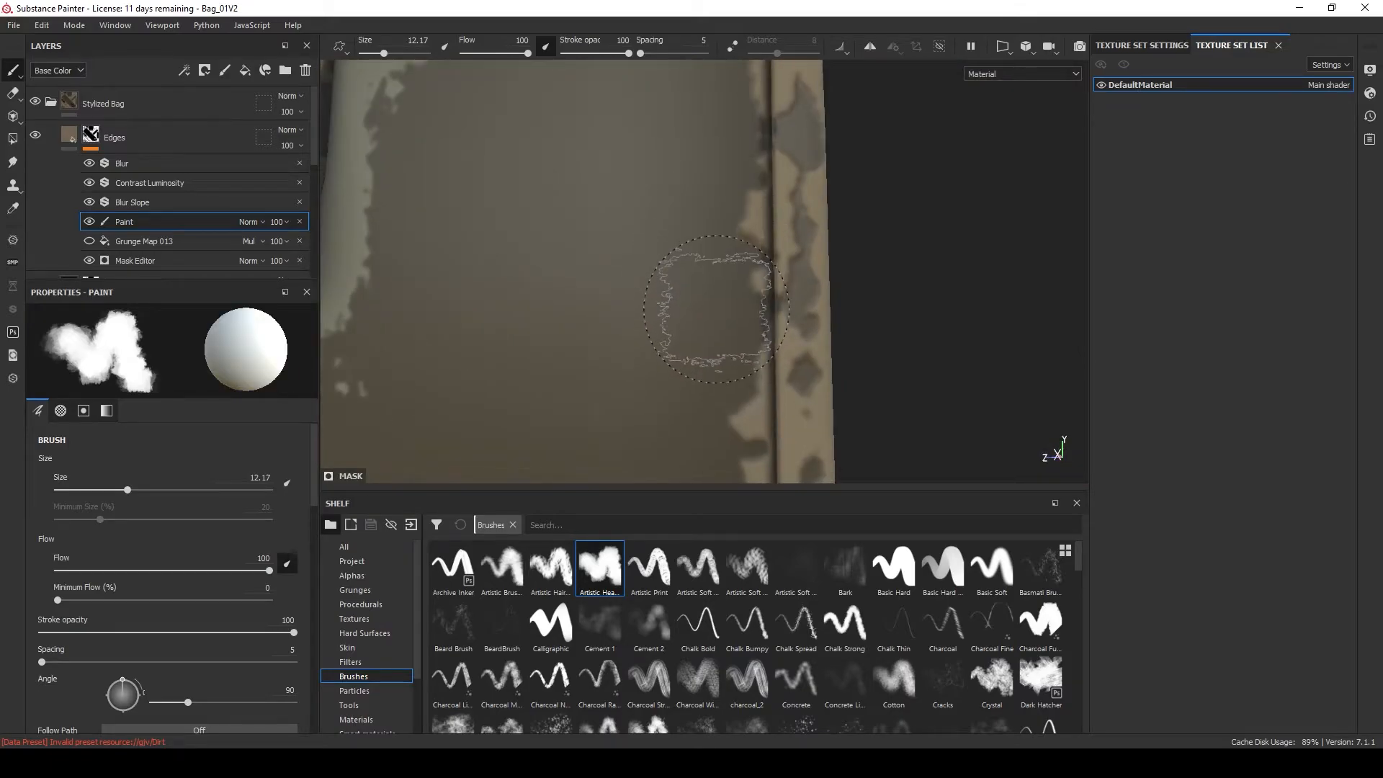
pyautogui.press('x')
pyautogui.press('x')
pyautogui.click(731, 365)
pyautogui.click(725, 413)
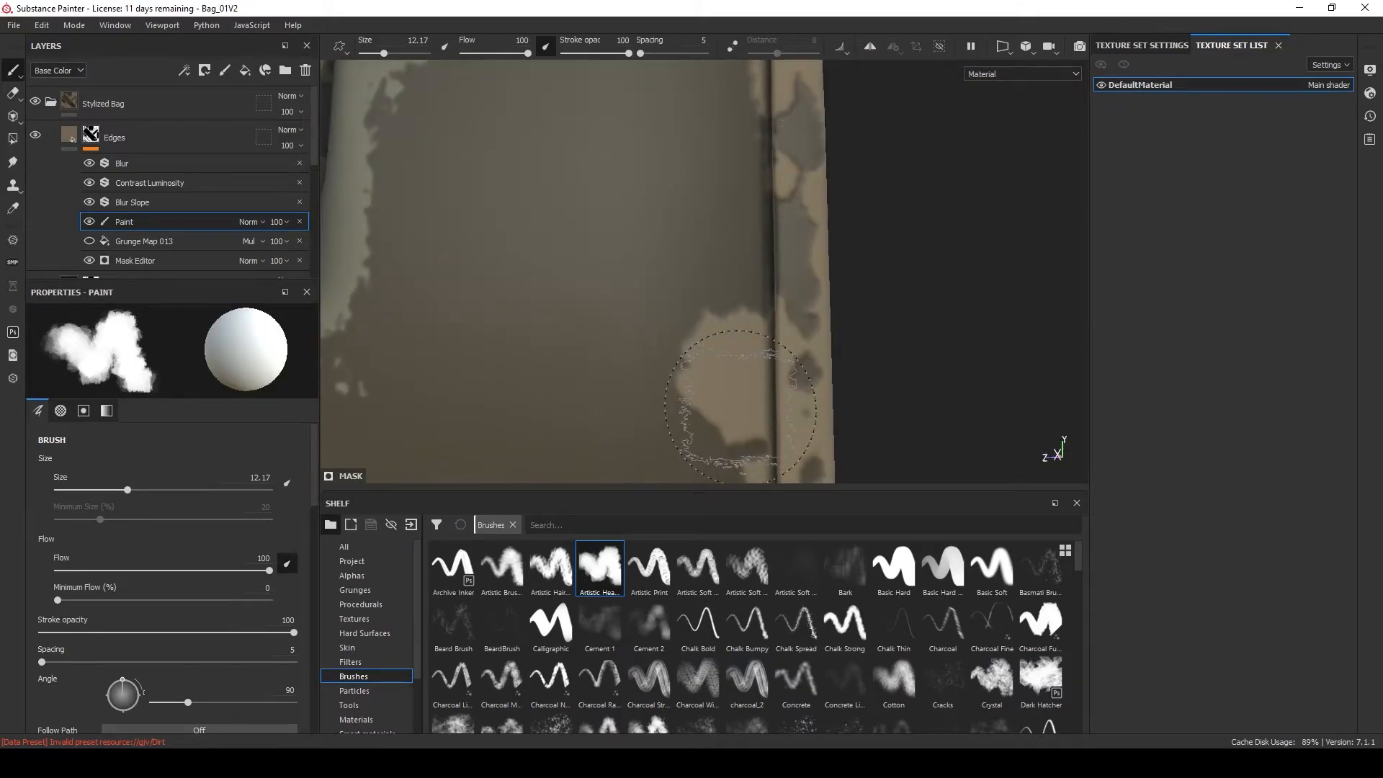
pyautogui.hotkey('ctrl', 'z')
pyautogui.press('x')
# Paint a white patch of edge wear over the seam on the bag's side and review the whole bag.
pyautogui.moveTo(756, 289)
pyautogui.keyDown('alt'); pyautogui.mouseDown()
pyautogui.moveTo(632, 185)
pyautogui.moveTo(554, 237)
pyautogui.moveTo(610, 360)
pyautogui.mouseUp(); pyautogui.keyUp('alt')
pyautogui.keyDown('alt'); pyautogui.moveTo(611, 360); pyautogui.dragTo(741, 254, button='right'); pyautogui.keyUp('alt')
pyautogui.keyDown('alt'); pyautogui.moveTo(741, 253); pyautogui.dragTo(697, 247); pyautogui.keyUp('alt')
pyautogui.press('x')
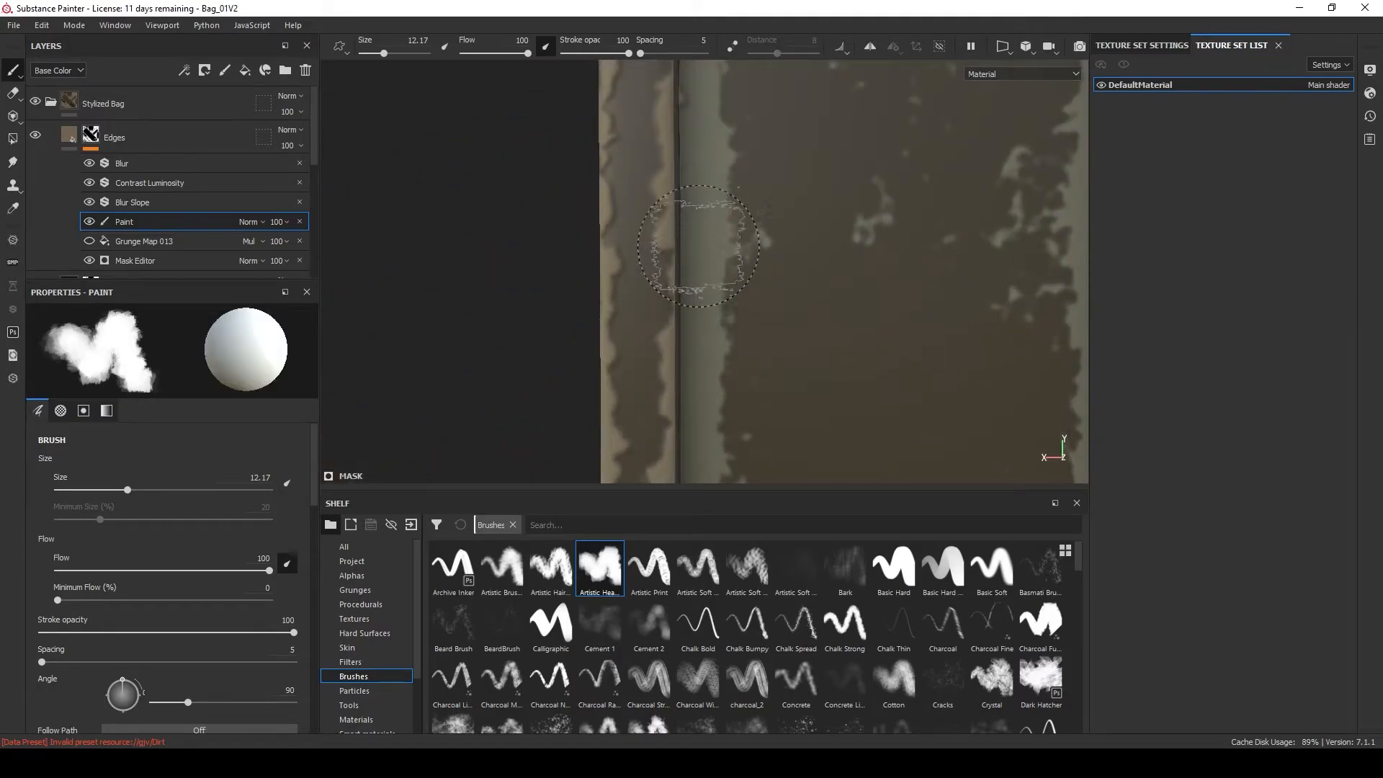
pyautogui.press('x')
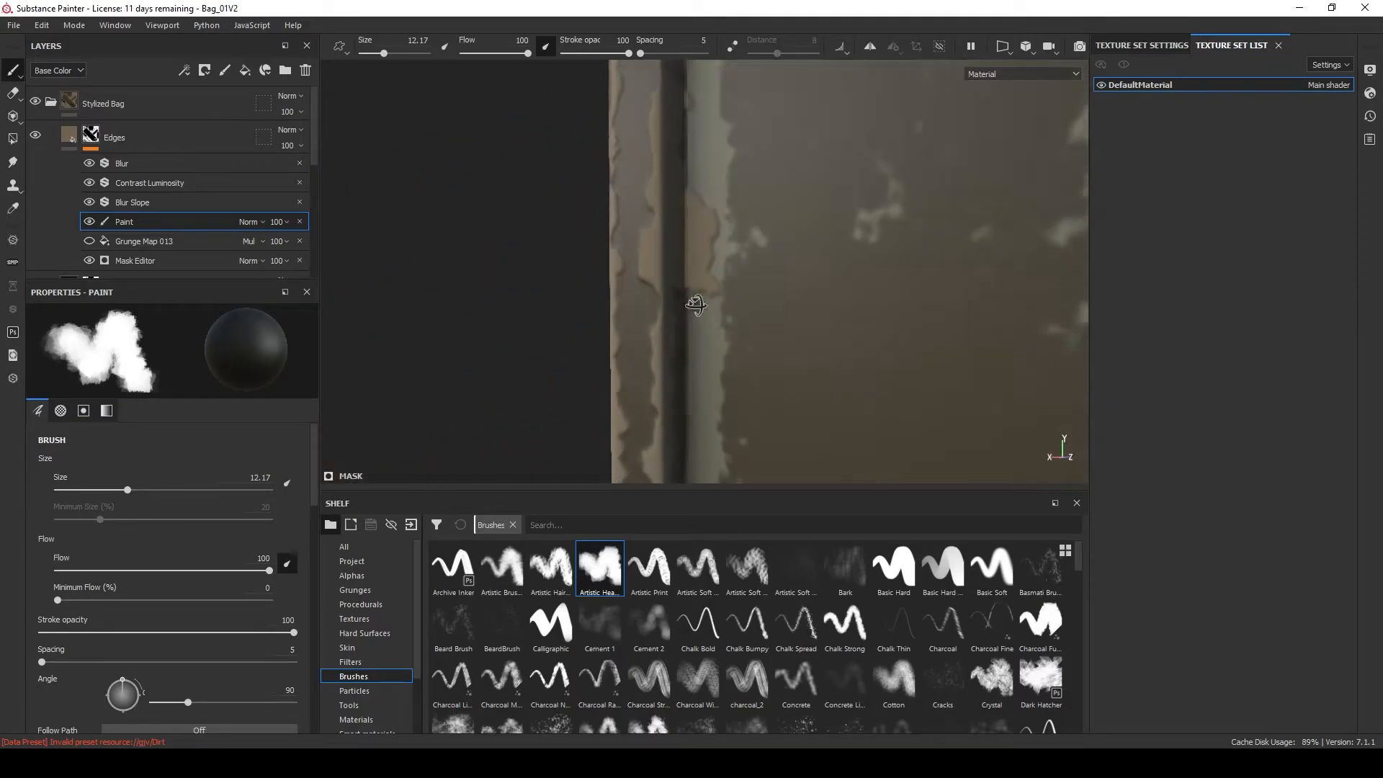
pyautogui.keyDown('alt'); pyautogui.moveTo(694, 302); pyautogui.dragTo(752, 195, button='middle'); pyautogui.keyUp('alt')
pyautogui.keyDown('alt'); pyautogui.moveTo(752, 195); pyautogui.dragTo(651, 302, button='right'); pyautogui.keyUp('alt')
pyautogui.keyDown('alt'); pyautogui.moveTo(651, 302); pyautogui.dragTo(929, 288); pyautogui.keyUp('alt')
pyautogui.keyDown('alt'); pyautogui.moveTo(634, 267); pyautogui.dragTo(753, 182, button='middle'); pyautogui.keyUp('alt')
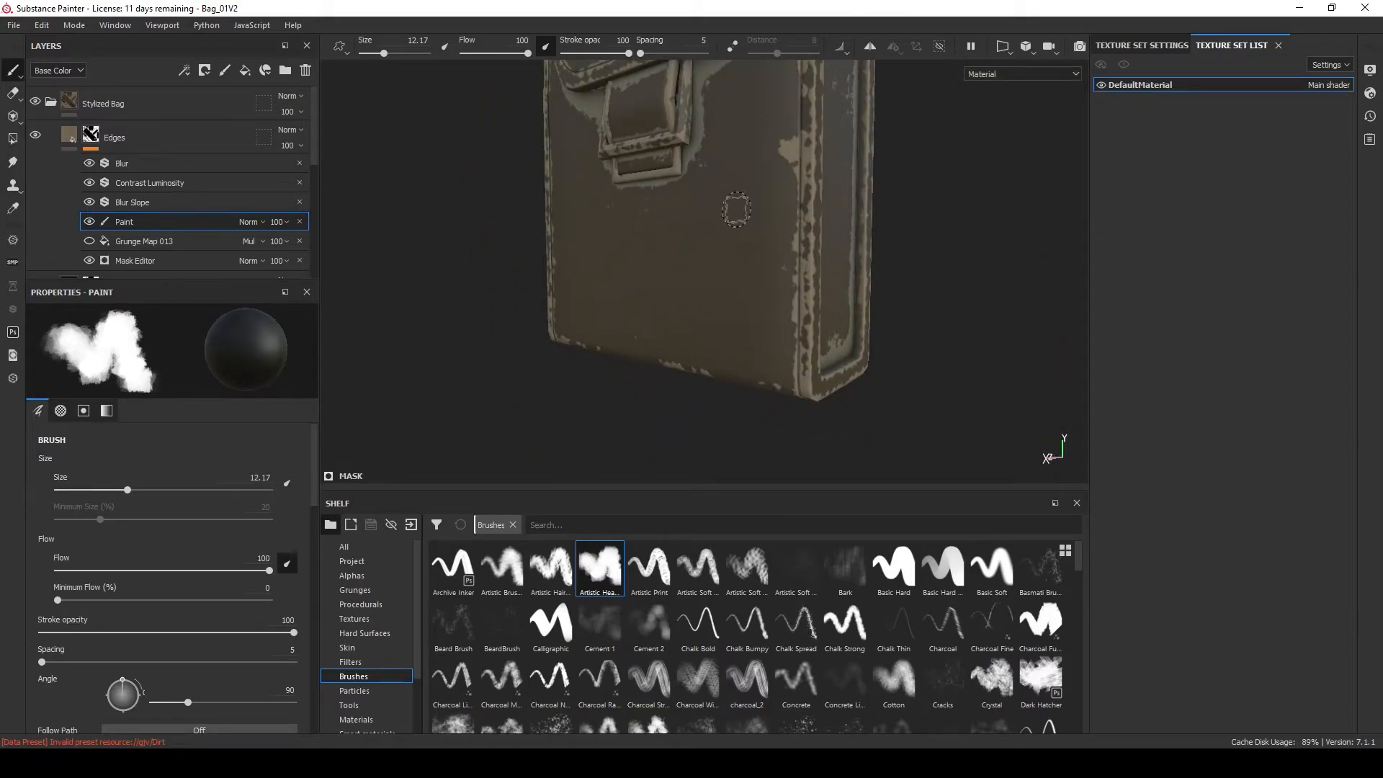
# Paint out the edge wear on the trapezoid panel of the bag's flap in black, undoing the first stroke.
pyautogui.keyDown('alt'); pyautogui.moveTo(562, 274); pyautogui.dragTo(661, 284); pyautogui.keyUp('alt')
pyautogui.keyDown('alt'); pyautogui.moveTo(660, 284); pyautogui.dragTo(765, 209, button='right'); pyautogui.keyUp('alt')
pyautogui.keyDown('alt'); pyautogui.moveTo(686, 144); pyautogui.dragTo(665, 246, button='middle'); pyautogui.keyUp('alt')
pyautogui.keyDown('alt'); pyautogui.moveTo(665, 246); pyautogui.dragTo(562, 281, button='right'); pyautogui.keyUp('alt')
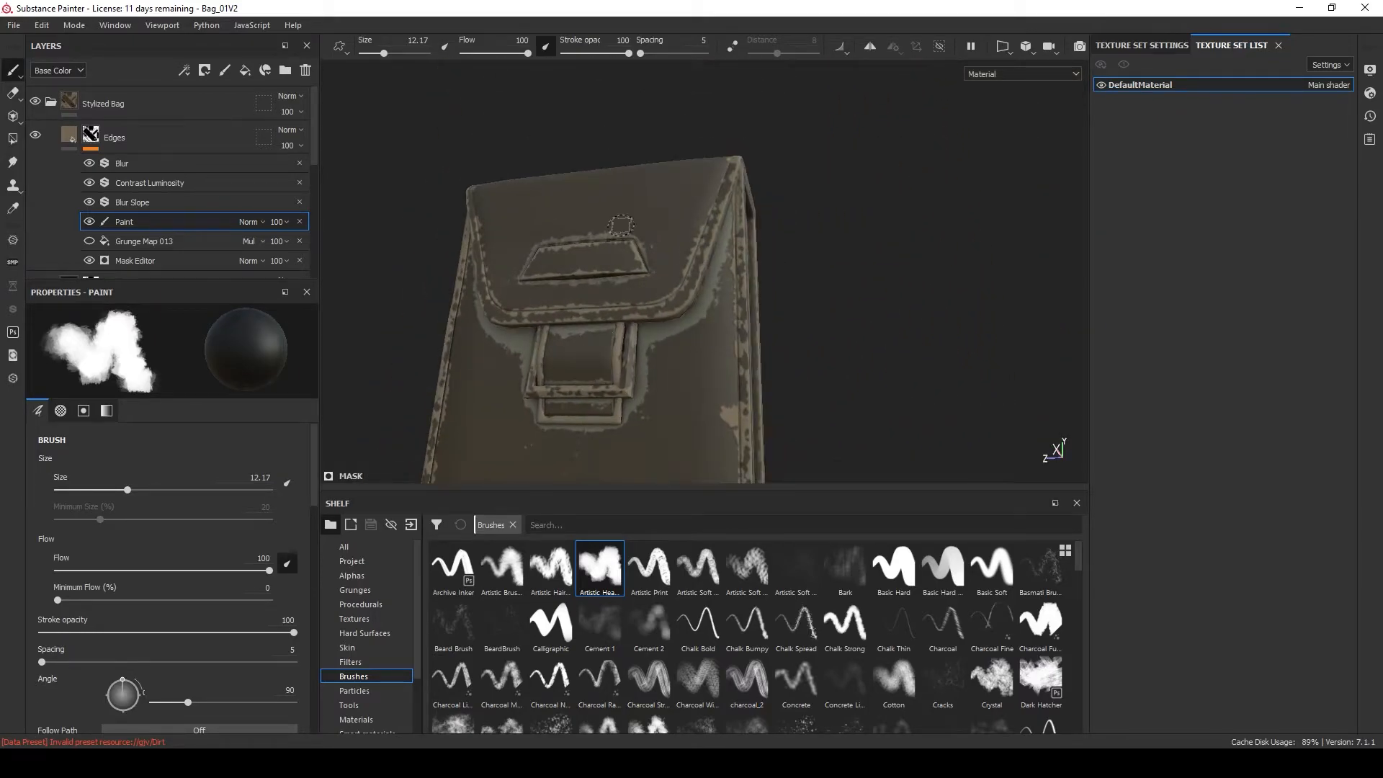
pyautogui.keyDown('alt'); pyautogui.moveTo(576, 216); pyautogui.dragTo(618, 323); pyautogui.keyUp('alt')
pyautogui.keyDown('alt'); pyautogui.moveTo(620, 161); pyautogui.dragTo(746, 161, button='right'); pyautogui.keyUp('alt')
pyautogui.moveTo(747, 160)
pyautogui.keyDown('alt'); pyautogui.mouseDown()
pyautogui.moveTo(671, 226)
pyautogui.moveTo(725, 134)
pyautogui.mouseUp(); pyautogui.keyUp('alt')
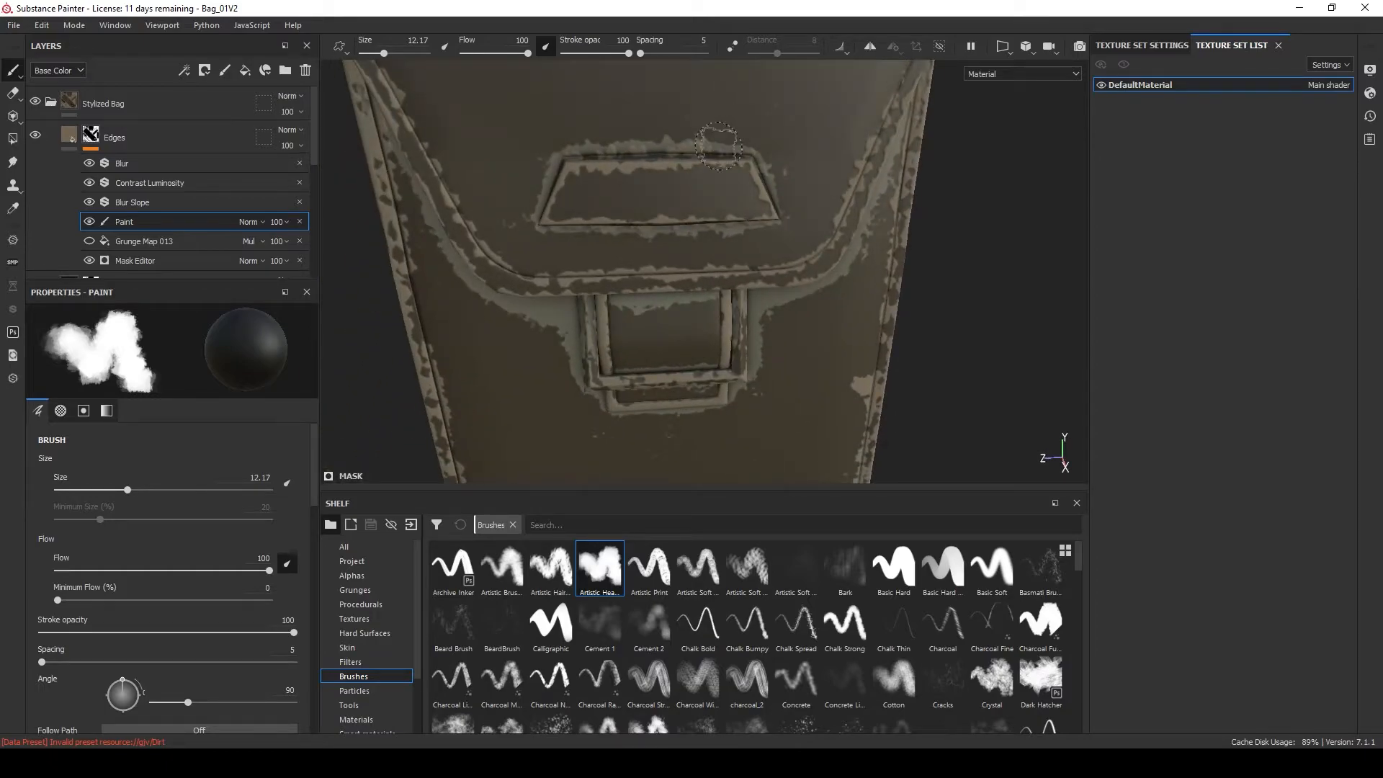
pyautogui.scroll(2, 596, 139)
pyautogui.moveTo(550, 156)
pyautogui.mouseDown()
pyautogui.moveTo(797, 174)
pyautogui.moveTo(782, 187)
pyautogui.moveTo(618, 167)
pyautogui.moveTo(681, 256)
pyautogui.moveTo(649, 183)
pyautogui.mouseUp()
pyautogui.hotkey('ctrl', 'z')
pyautogui.press('x')
pyautogui.keyDown('alt'); pyautogui.moveTo(889, 212); pyautogui.dragTo(830, 247); pyautogui.keyUp('alt')
pyautogui.scroll(-3, 646, 340)
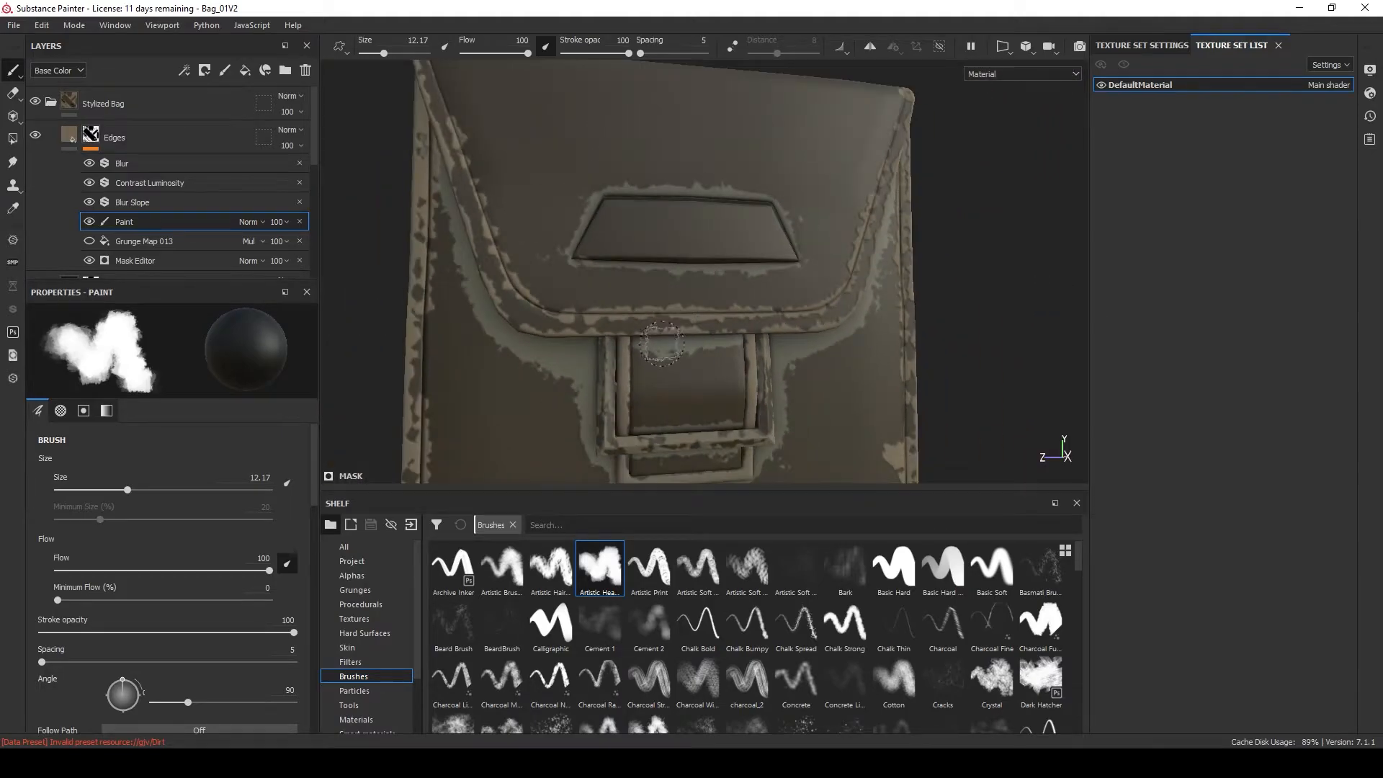
# Clear the edge wear from the buckle frame by filling its mesh with black (0) in the Edges mask, using Polygon Fill.
pyautogui.keyDown('alt'); pyautogui.moveTo(610, 356); pyautogui.dragTo(663, 271, button='middle'); pyautogui.keyUp('alt')
pyautogui.scroll(3, 663, 271)
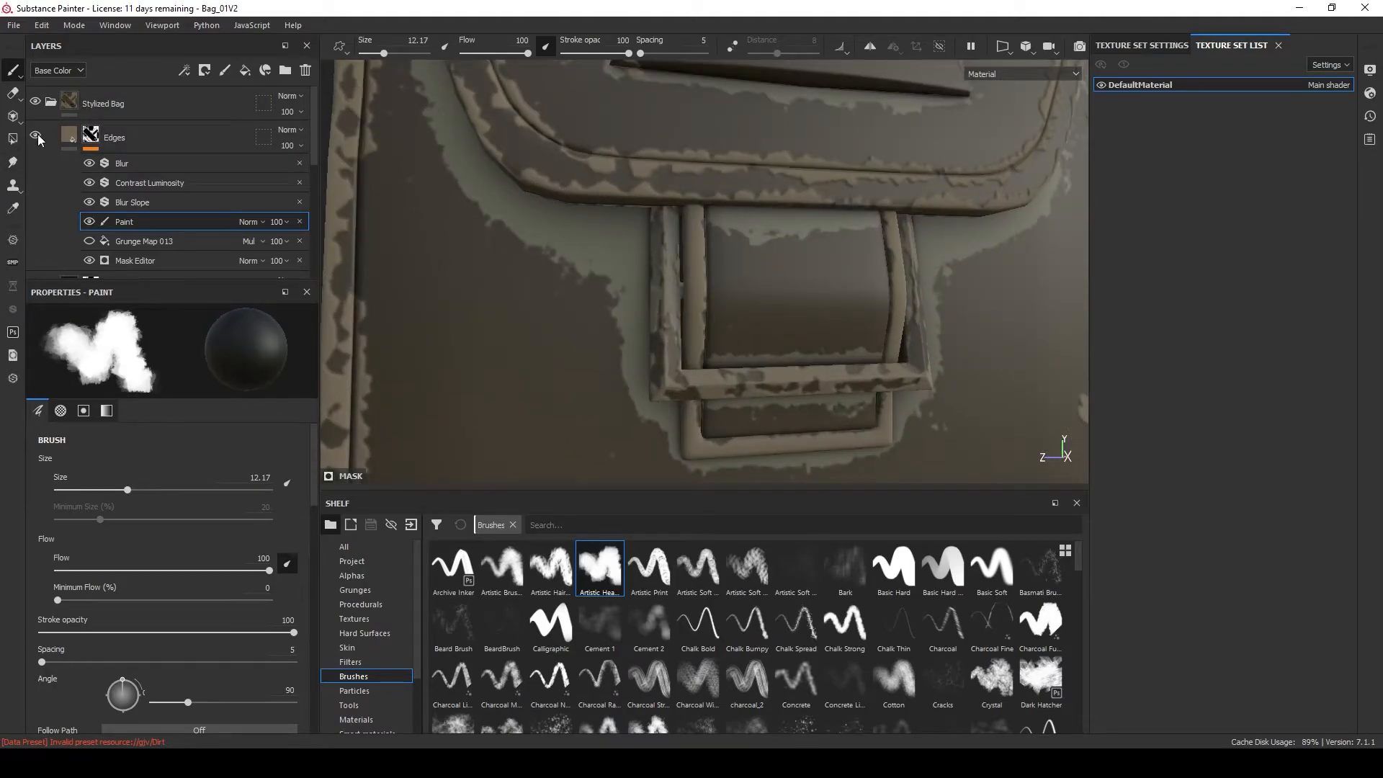
pyautogui.click(12, 138)
pyautogui.click(385, 46)
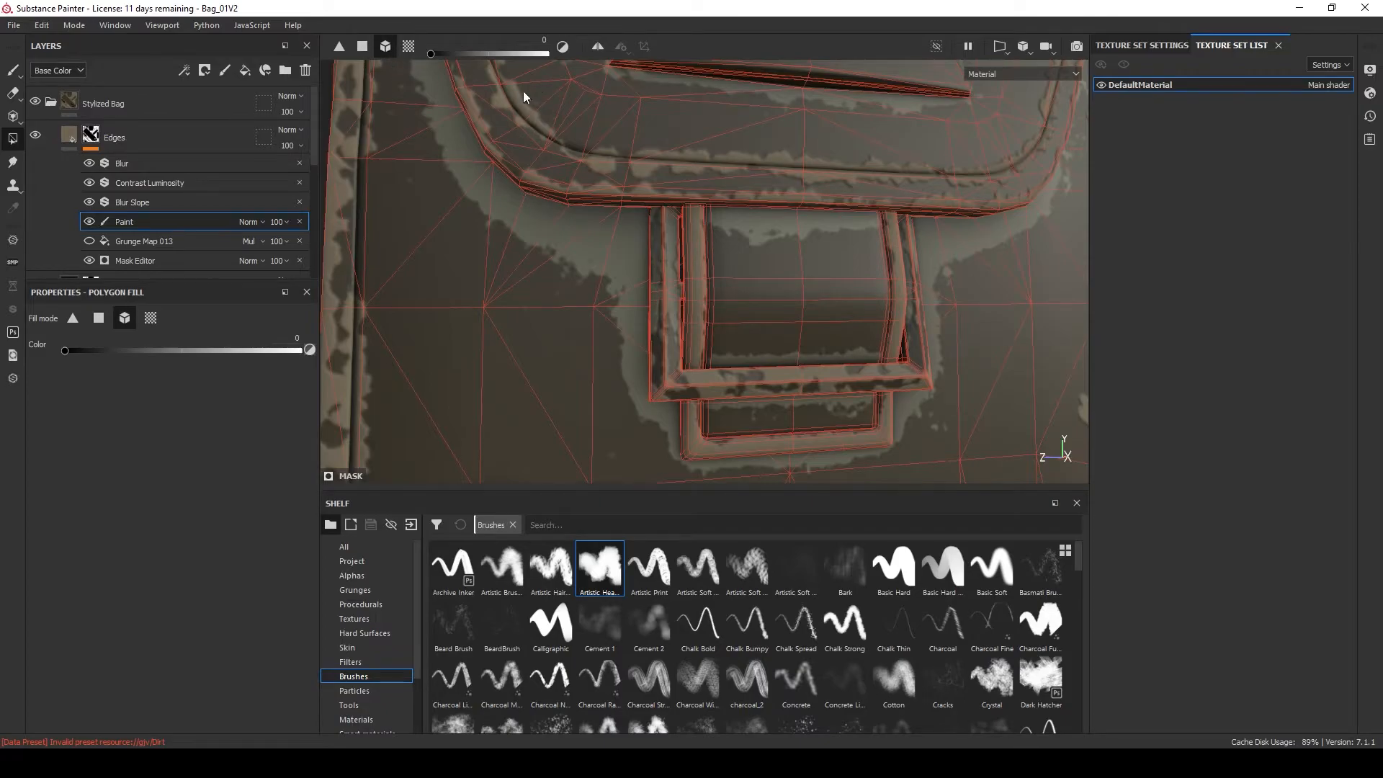
pyautogui.keyDown('alt'); pyautogui.moveTo(641, 308); pyautogui.dragTo(654, 327); pyautogui.keyUp('alt')
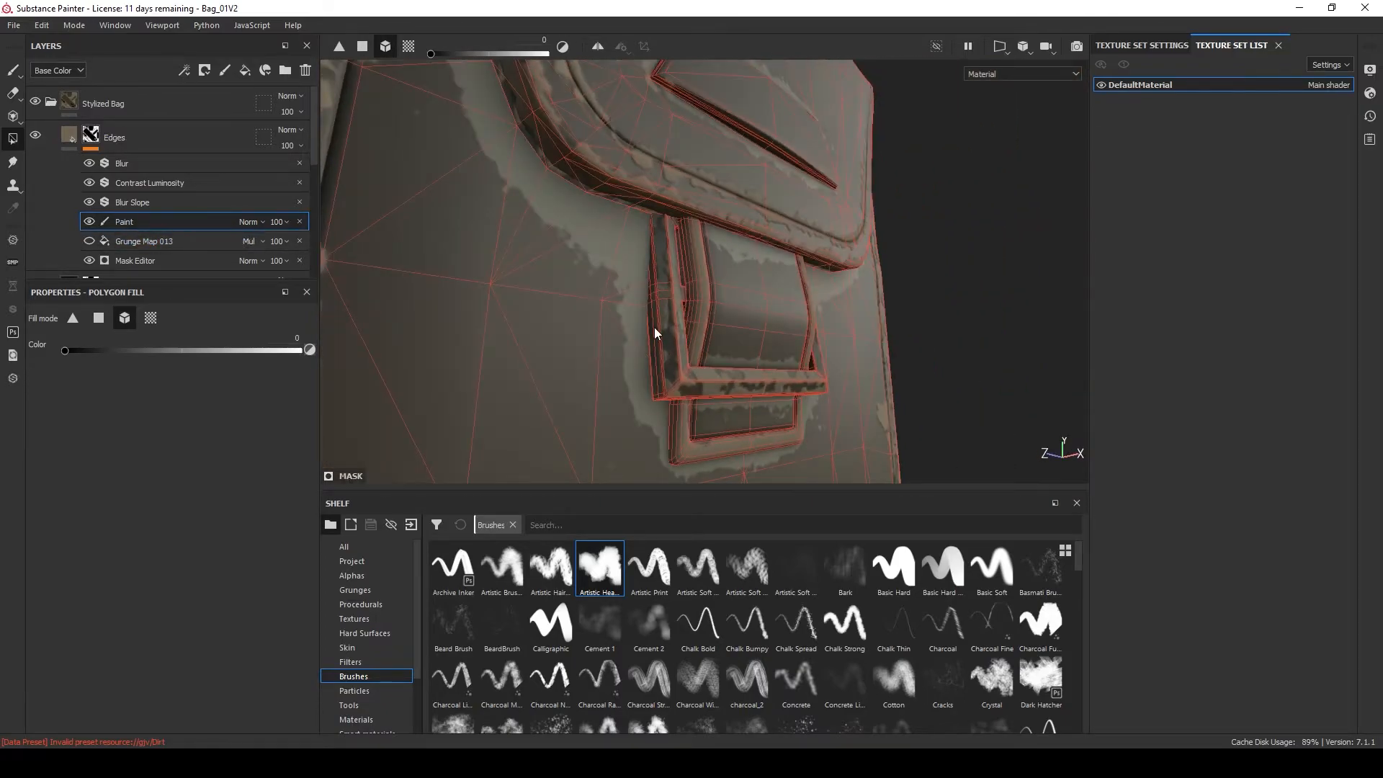
pyautogui.click(12, 70)
pyautogui.scroll(-2, 619, 216)
pyautogui.moveTo(619, 216)
pyautogui.keyDown('alt'); pyautogui.mouseDown()
pyautogui.moveTo(660, 148)
pyautogui.moveTo(602, 238)
pyautogui.mouseUp(); pyautogui.keyUp('alt')
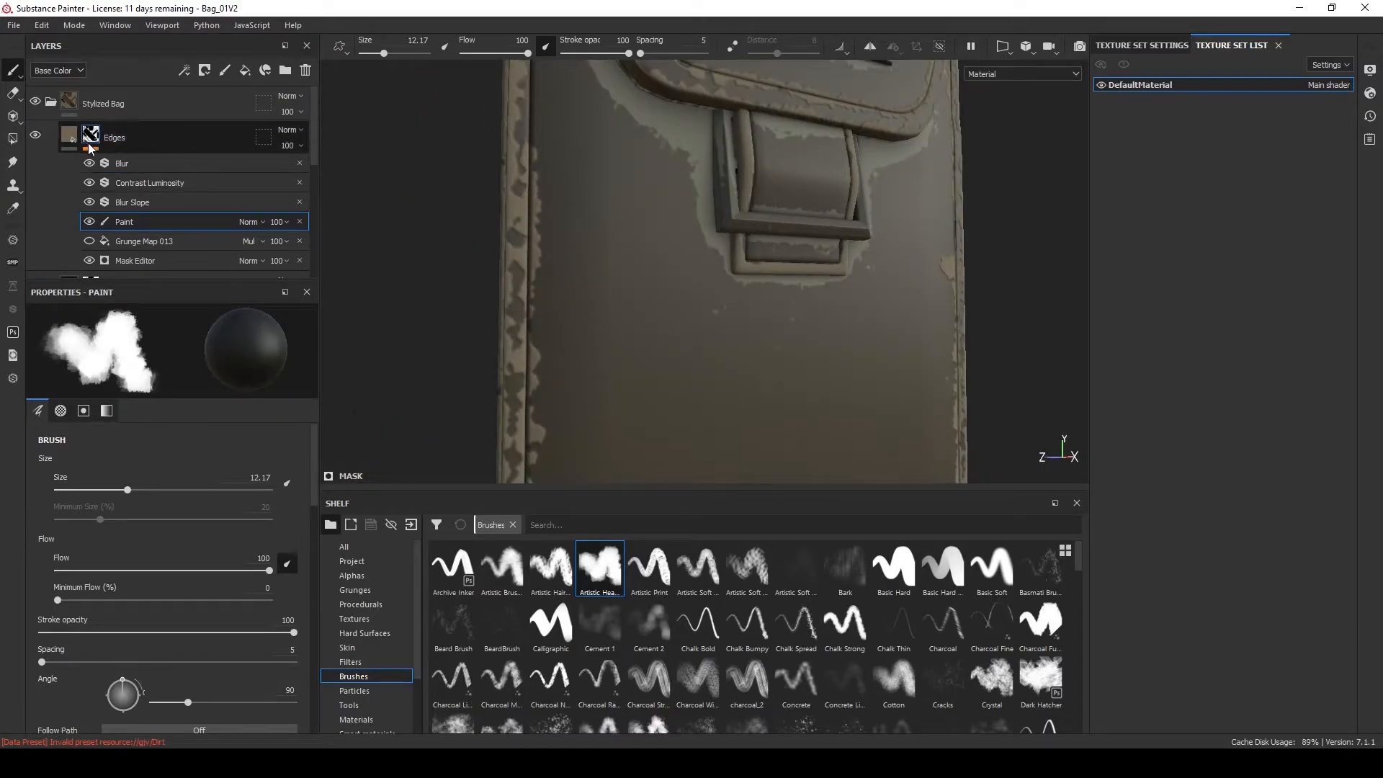
# Add a fill layer above Edges with only the color channel enabled and a very dark base color.
pyautogui.click(222, 153)
pyautogui.keyDown('alt'); pyautogui.moveTo(577, 227); pyautogui.dragTo(703, 225); pyautogui.keyUp('alt')
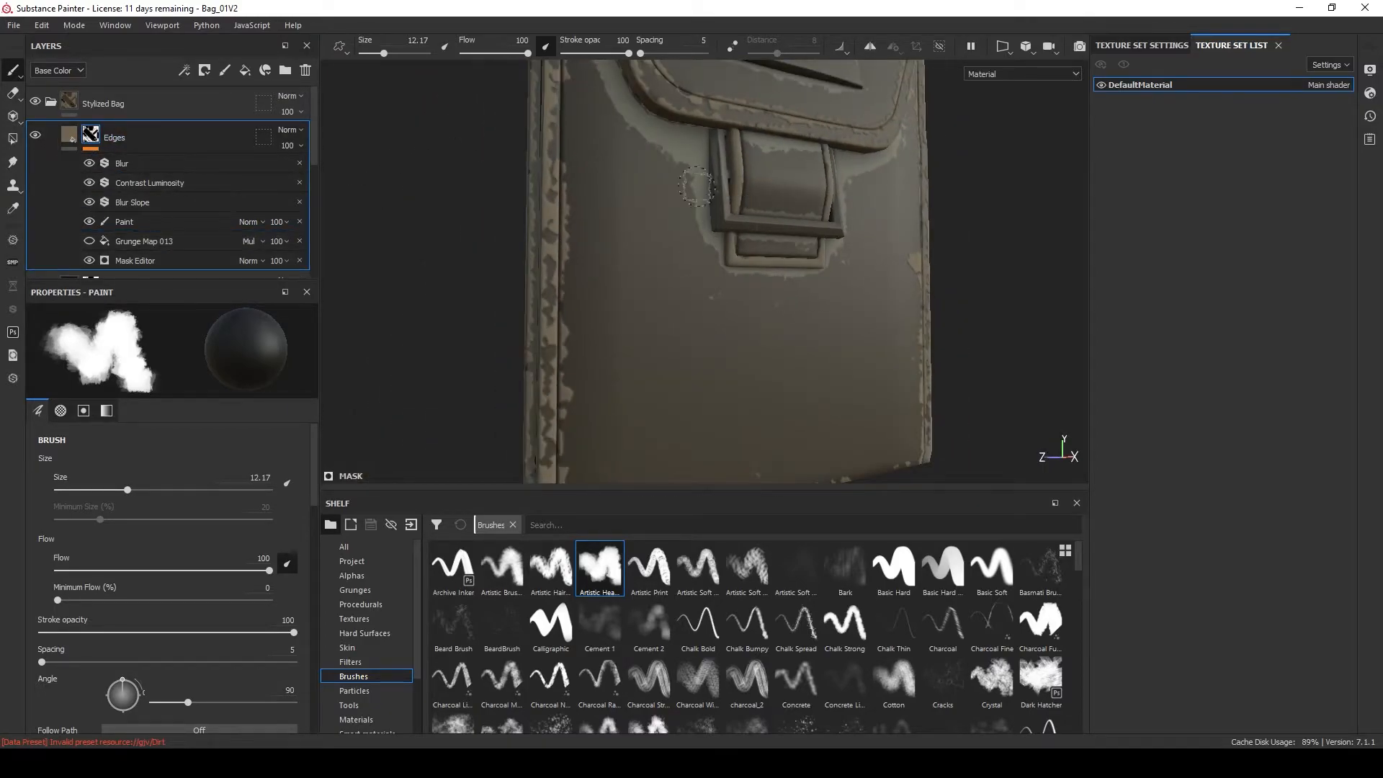
pyautogui.keyDown('alt'); pyautogui.moveTo(518, 126); pyautogui.dragTo(638, 281); pyautogui.keyUp('alt')
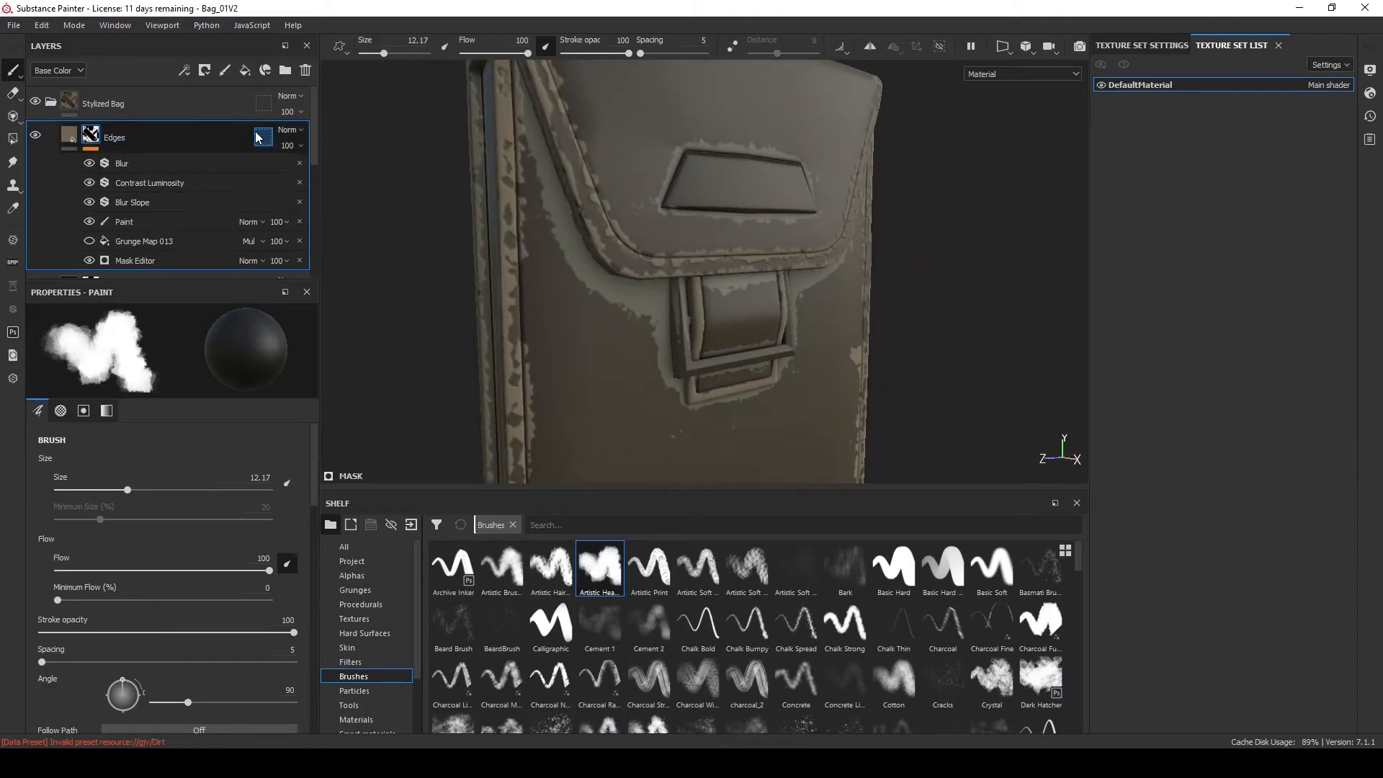
pyautogui.click(245, 69)
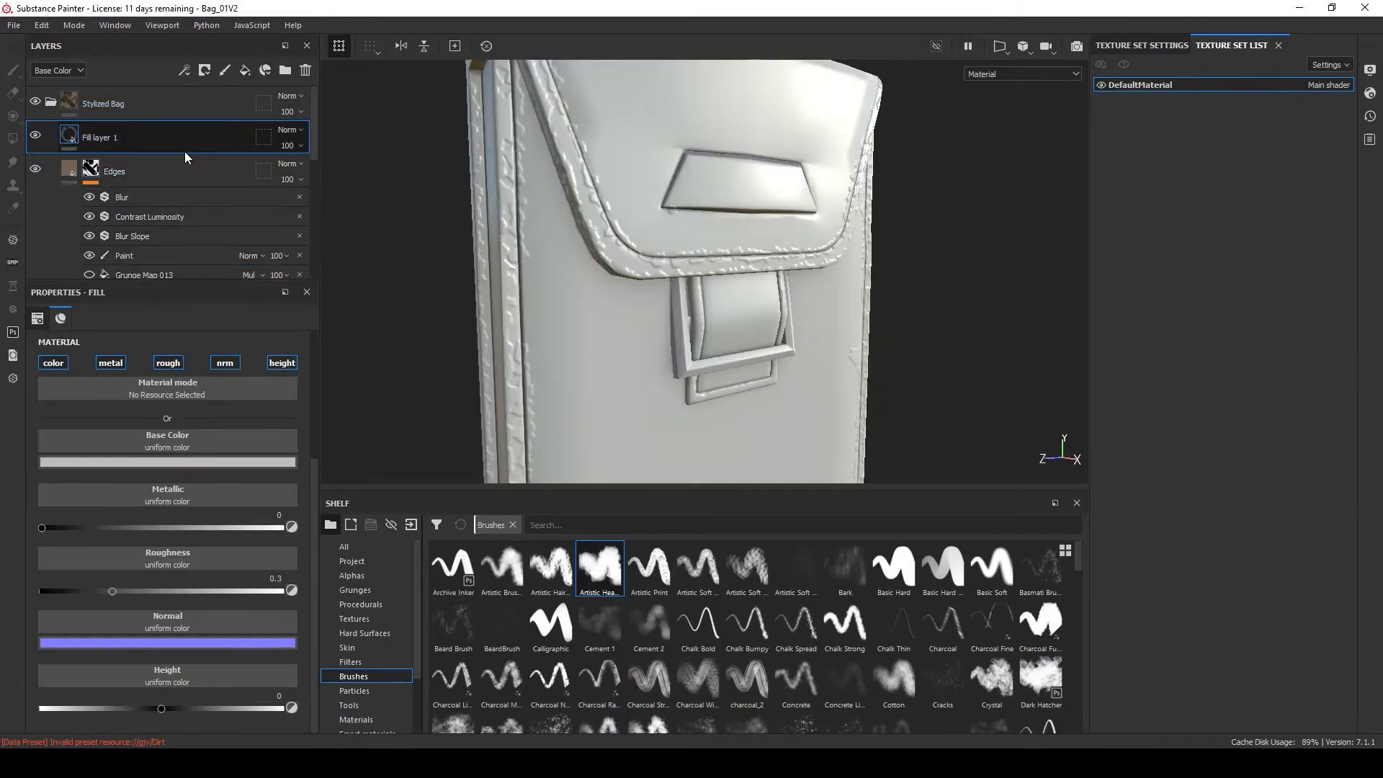
pyautogui.keyDown('alt'); pyautogui.click(64, 362); pyautogui.keyUp('alt')
pyautogui.click(167, 450)
pyautogui.click(133, 465)
pyautogui.moveTo(165, 559); pyautogui.dragTo(67, 595)
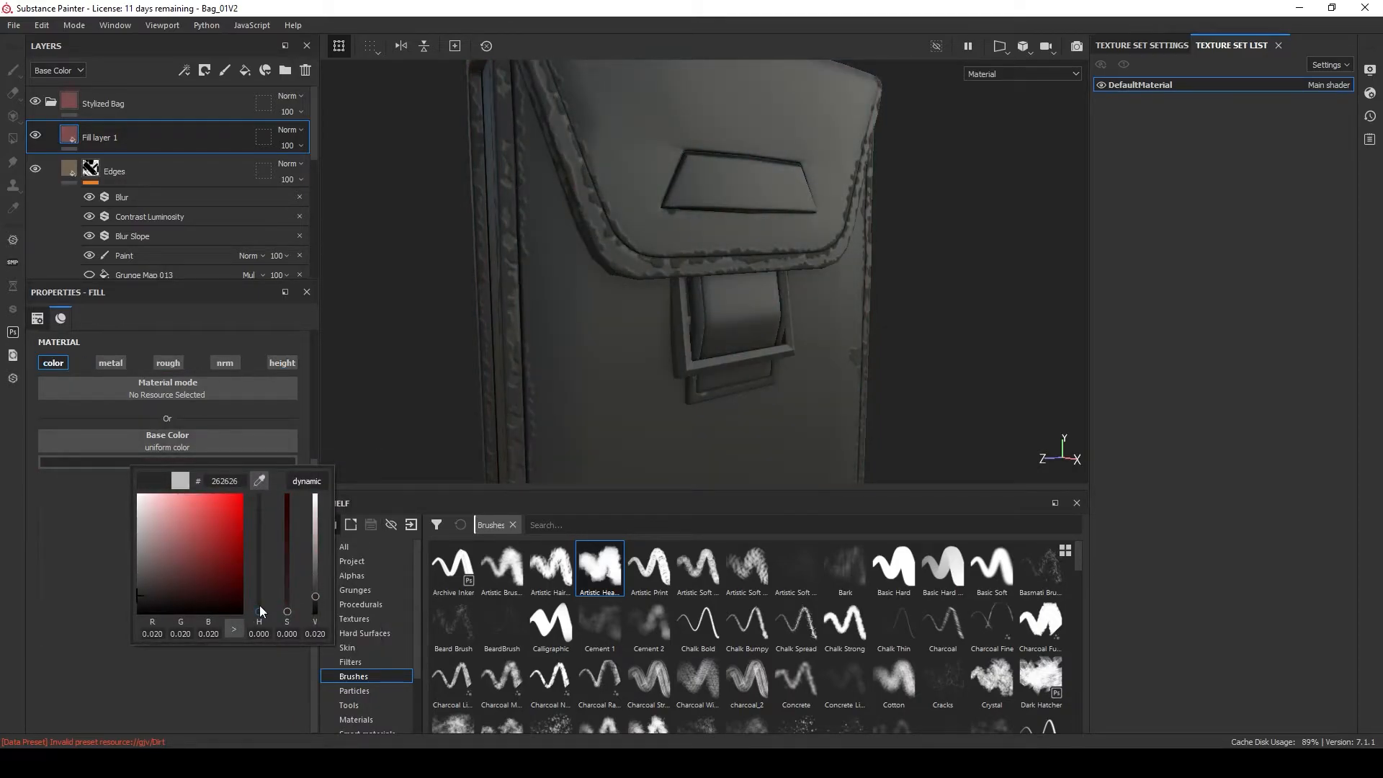
pyautogui.moveTo(260, 605); pyautogui.dragTo(287, 597)
# Give the new fill layer a black mask and add a fill effect using Grunge Map 015.
pyautogui.click(205, 70)
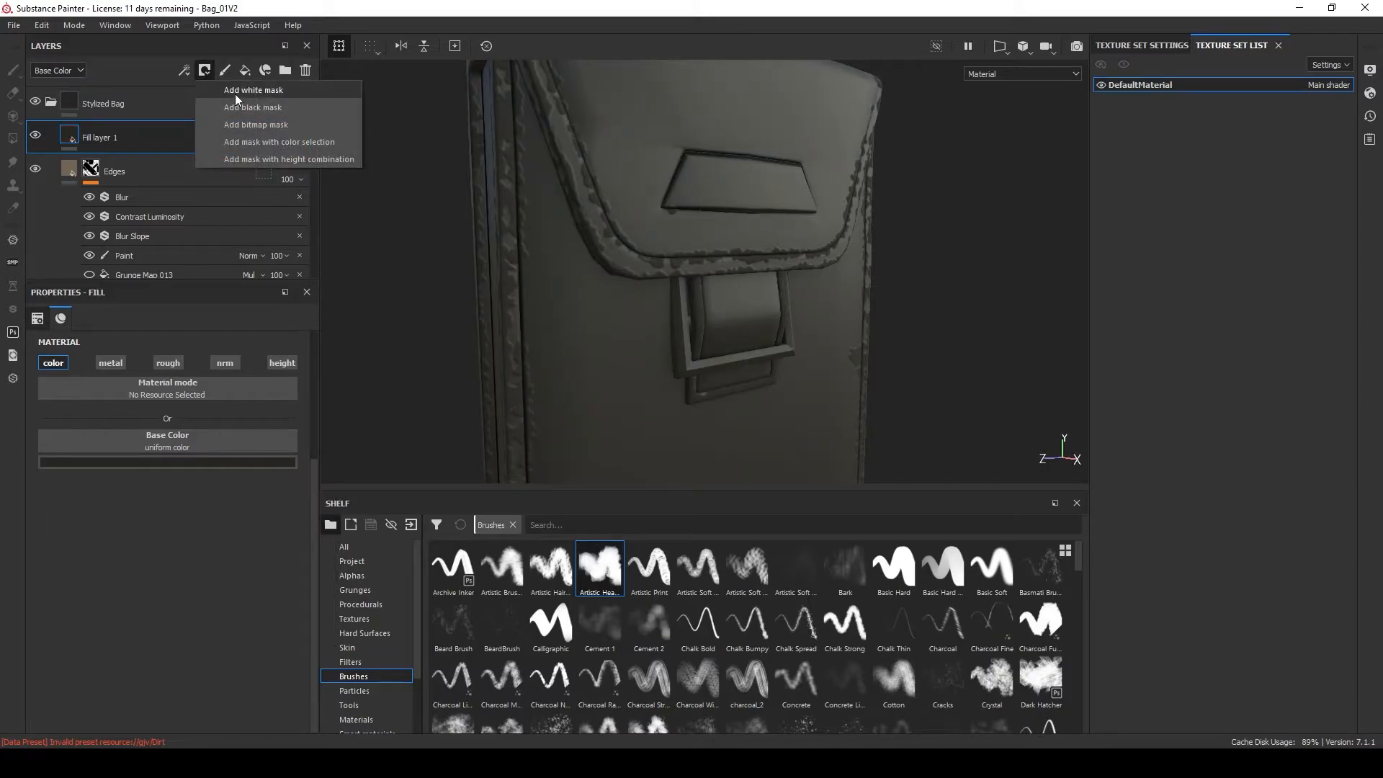
pyautogui.click(231, 108)
pyautogui.rightClick(103, 138)
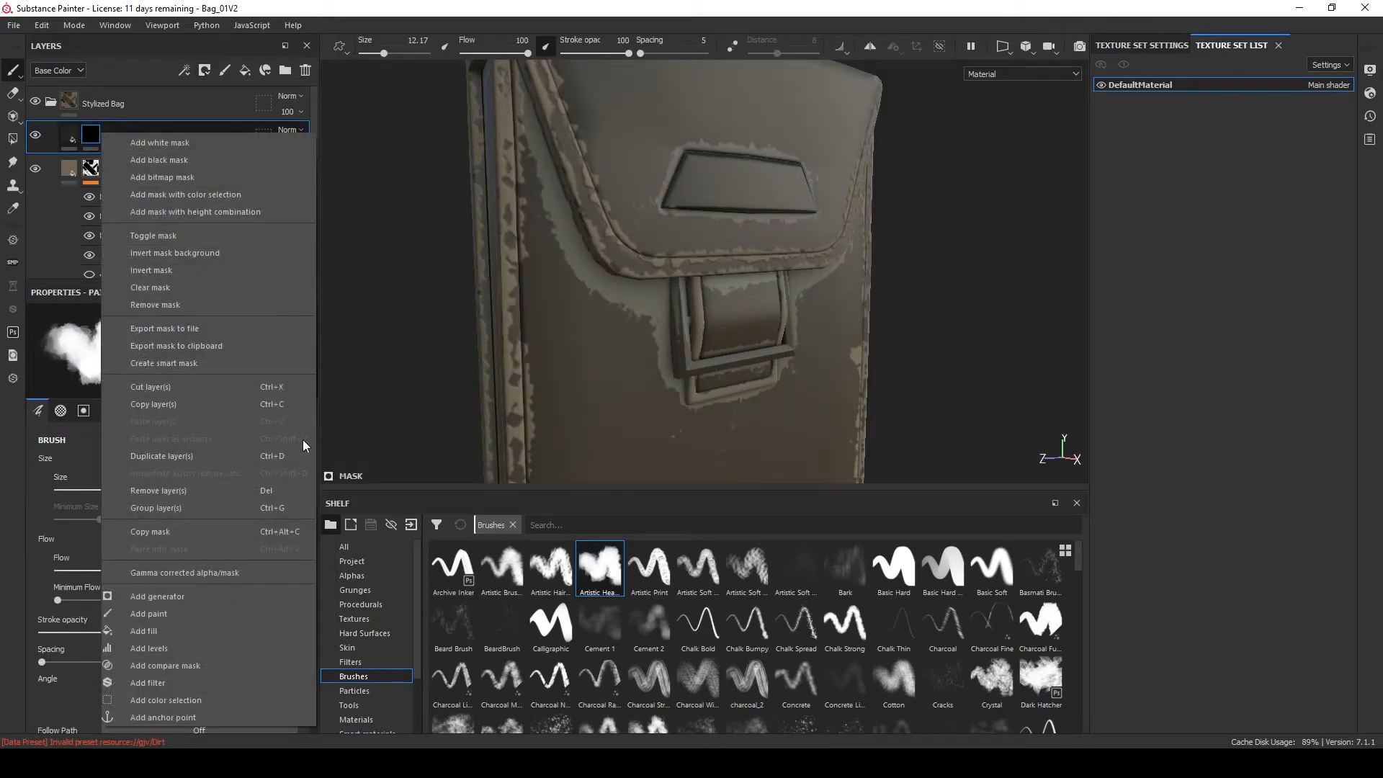
pyautogui.click(200, 628)
pyautogui.click(162, 370)
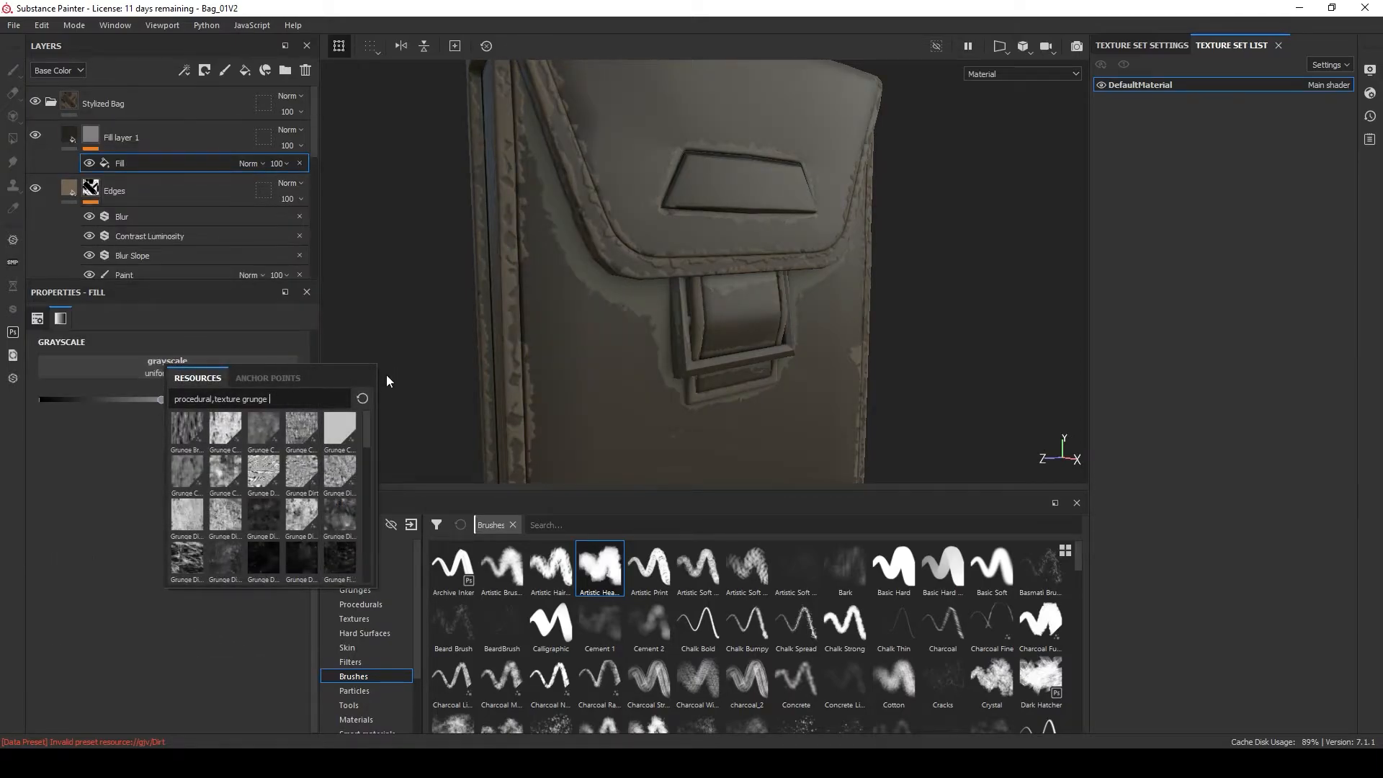
pyautogui.scroll(-10, 296, 469)
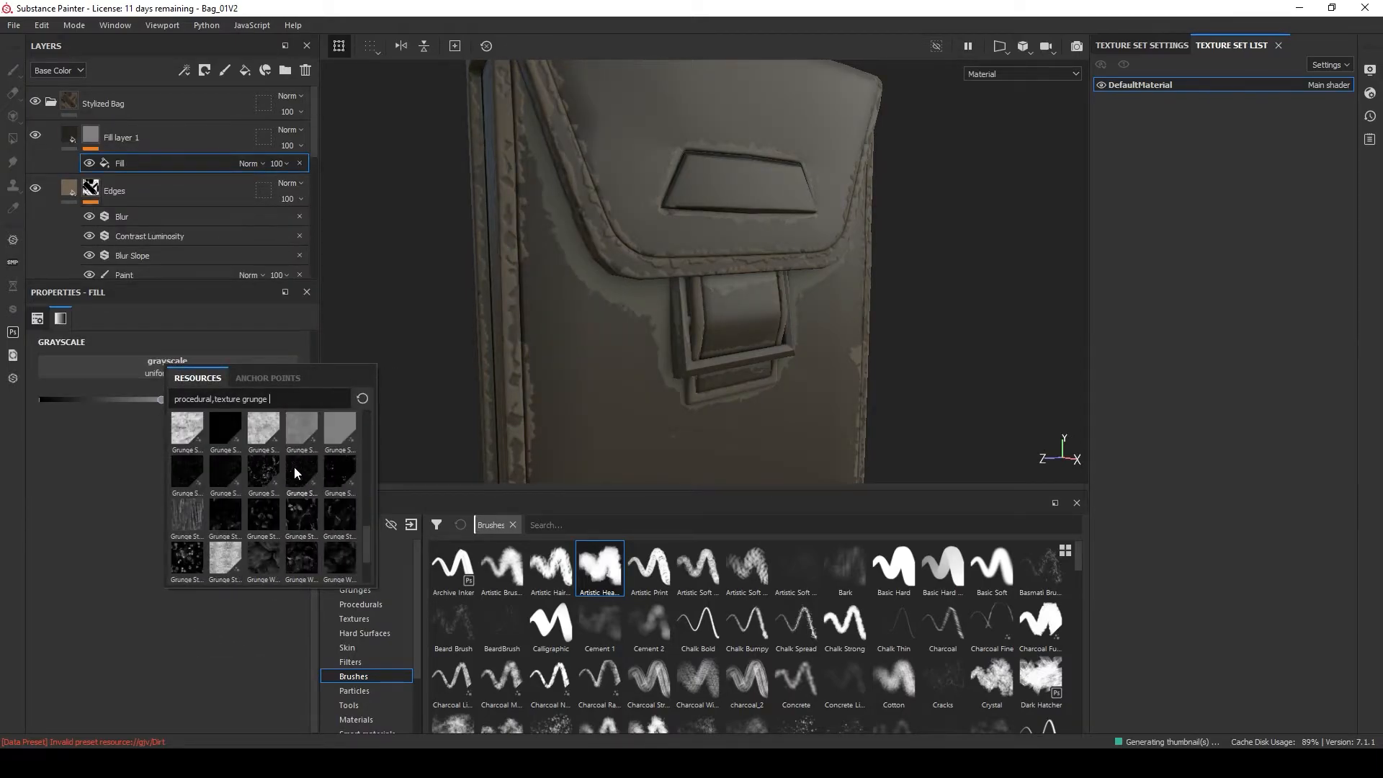
pyautogui.moveTo(365, 536); pyautogui.dragTo(374, 500)
pyautogui.click(339, 469)
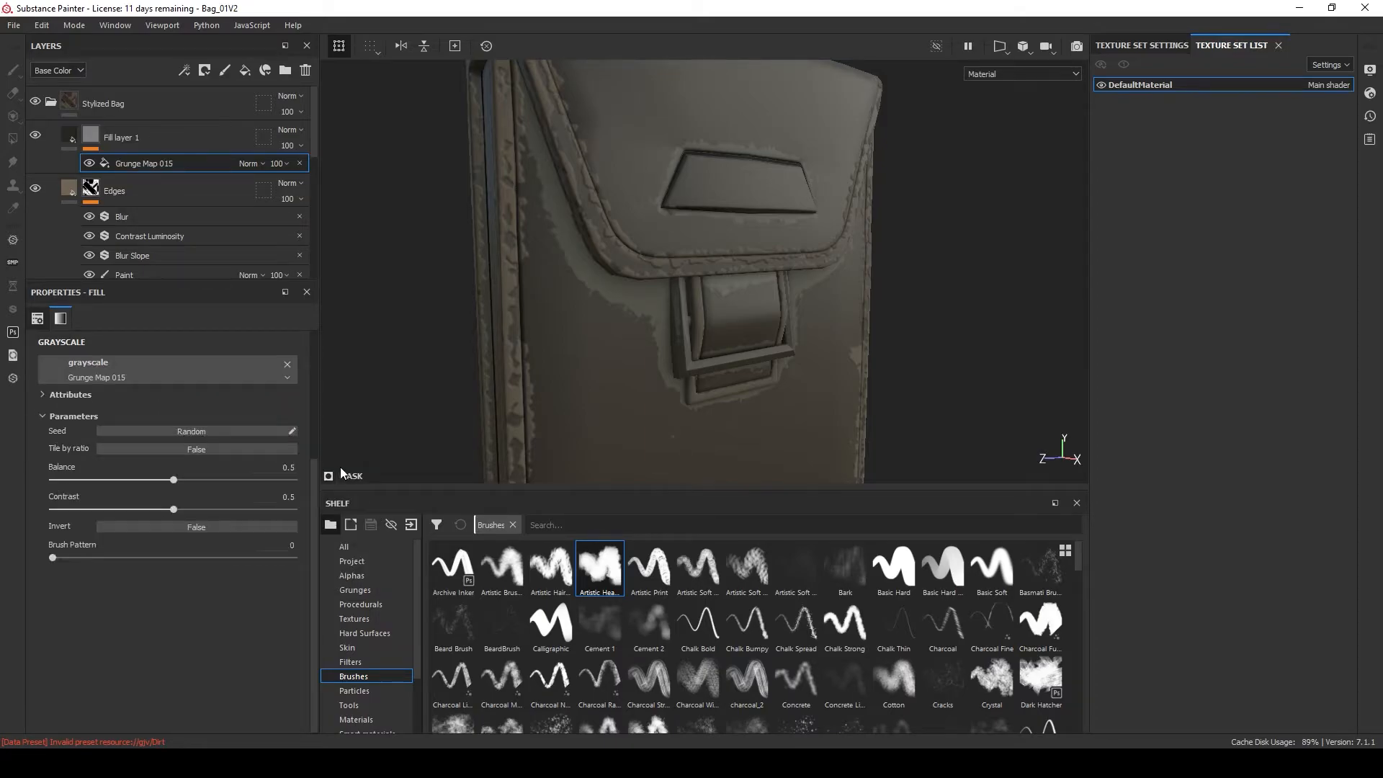
# Set Grunge Map 015's contrast to 0.89 and balance to 0.49, and compare the bag with the layer hidden and shown.
pyautogui.moveTo(182, 495); pyautogui.dragTo(265, 492)
pyautogui.moveTo(720, 301); pyautogui.dragTo(573, 247, button='middle')
pyautogui.keyDown('alt'); pyautogui.moveTo(573, 247); pyautogui.dragTo(561, 273); pyautogui.keyUp('alt')
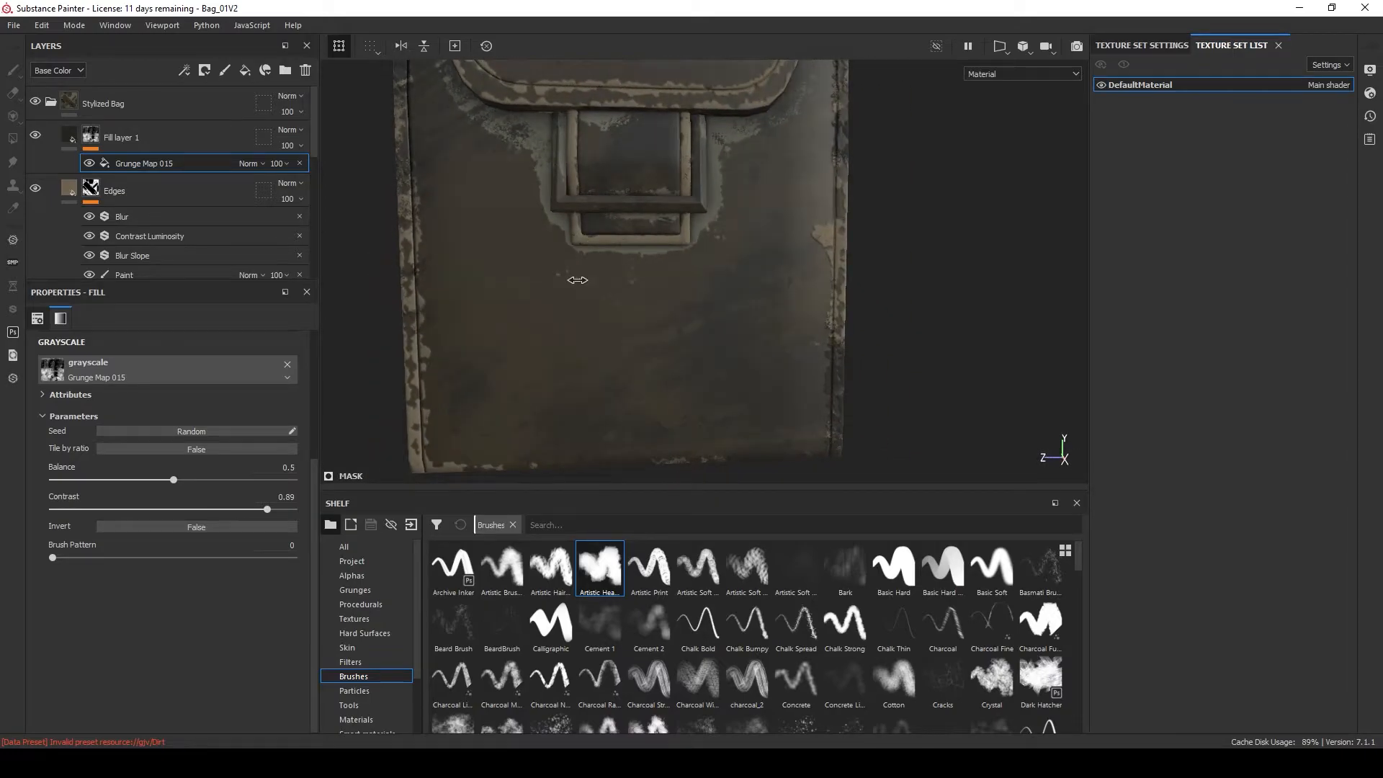
pyautogui.moveTo(173, 479)
pyautogui.mouseDown()
pyautogui.moveTo(189, 478)
pyautogui.moveTo(170, 478)
pyautogui.mouseUp()
pyautogui.scroll(3, 168, 473)
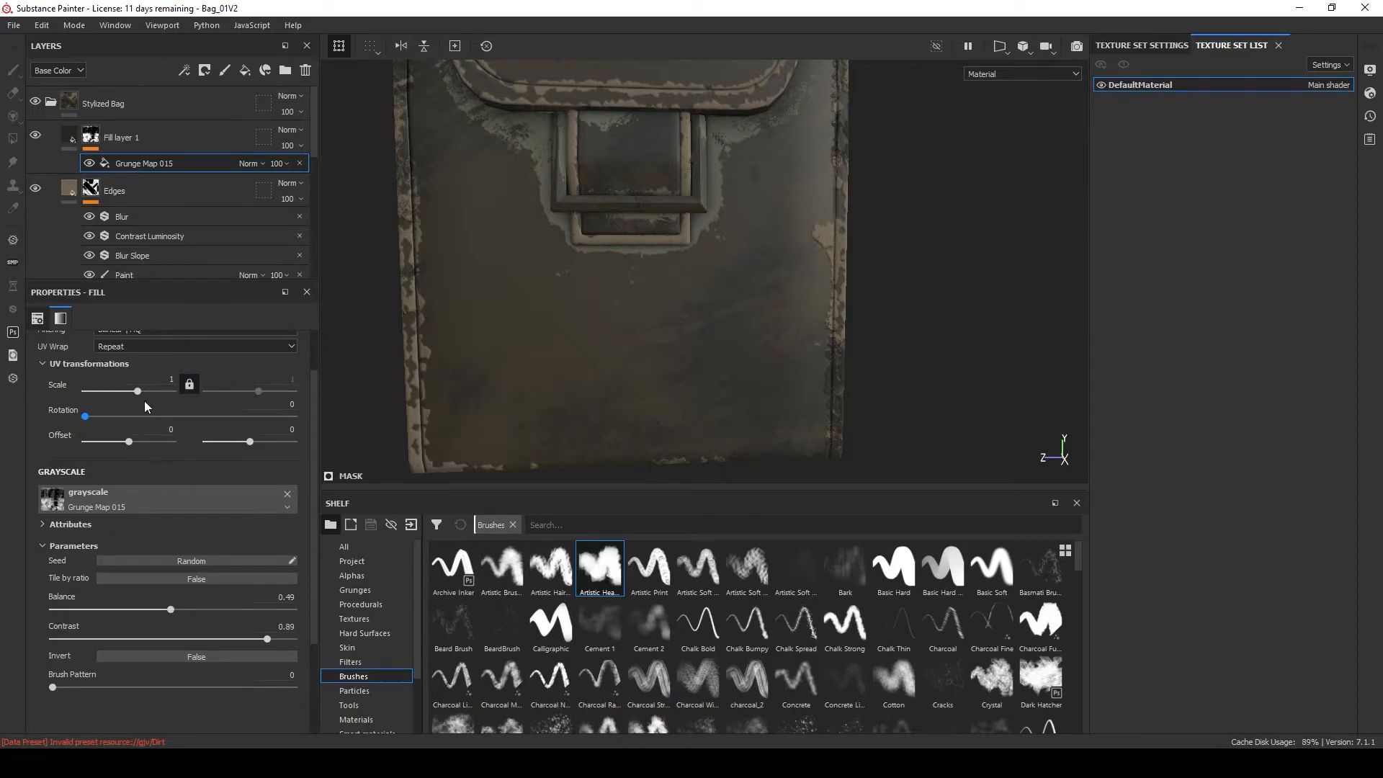
pyautogui.click(33, 136)
pyautogui.click(33, 136)
# Set Grunge Map 015's UV scale to 2 and its rotation to 35.
pyautogui.scroll(2, 220, 437)
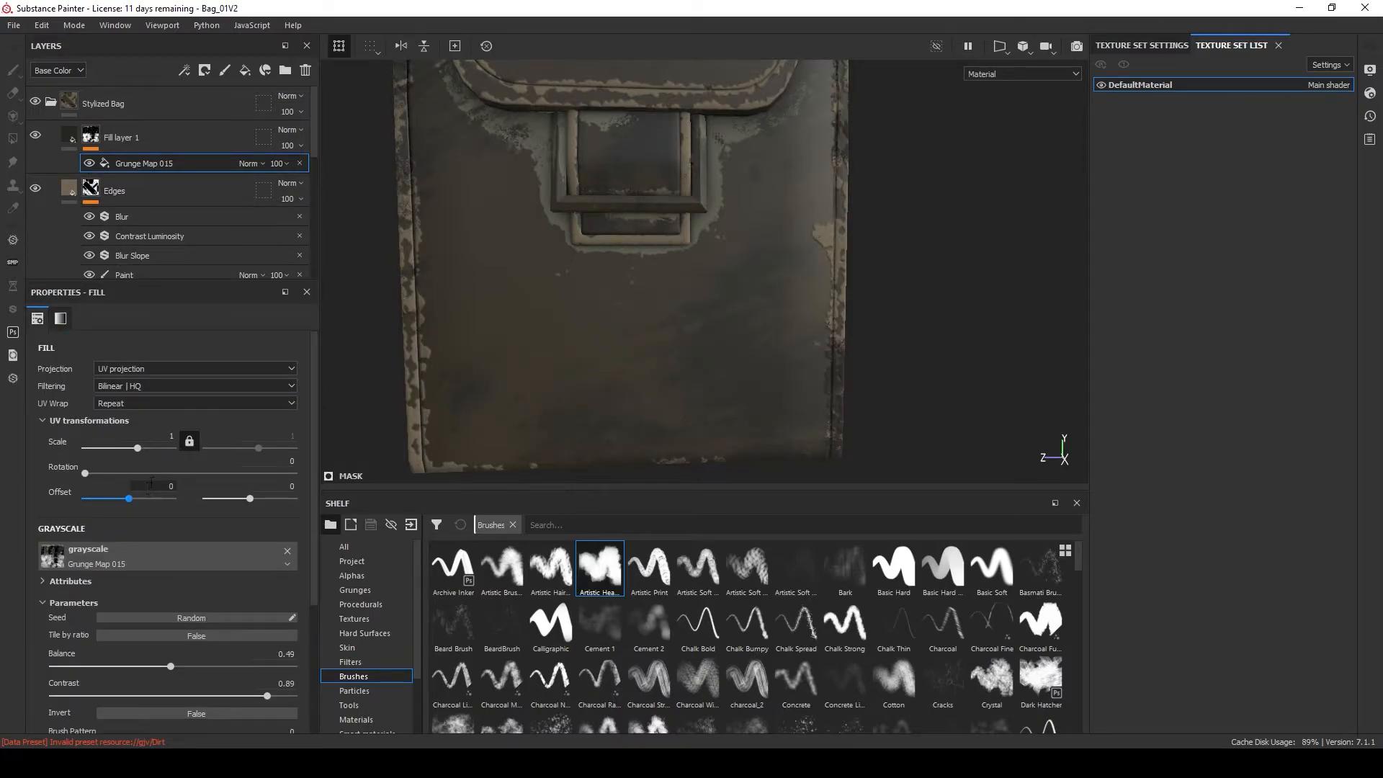
pyautogui.press('BackSpace')
pyautogui.write('2')
pyautogui.press('Return')
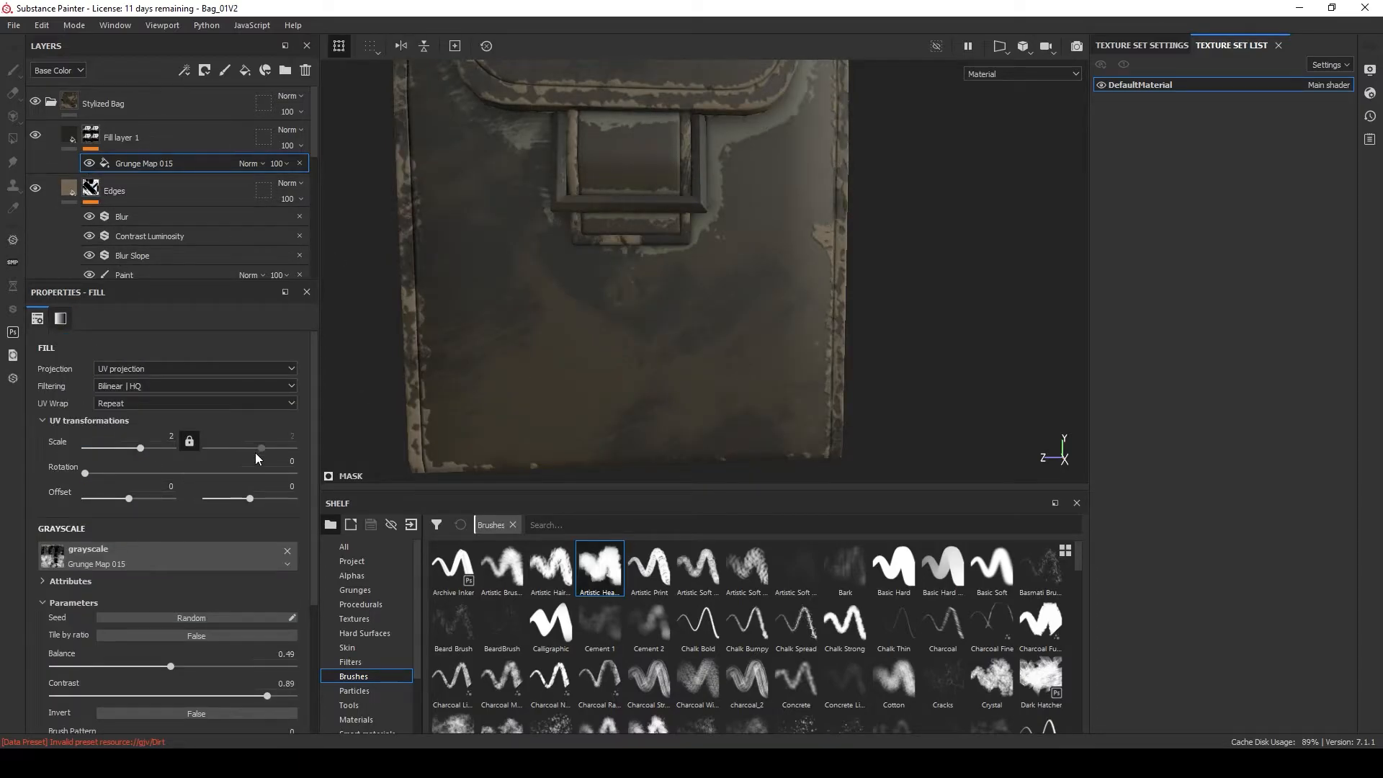
pyautogui.click(117, 473)
pyautogui.moveTo(117, 472); pyautogui.dragTo(105, 465)
pyautogui.scroll(-3, 602, 322)
pyautogui.keyDown('alt'); pyautogui.moveTo(602, 321); pyautogui.dragTo(491, 287); pyautogui.keyUp('alt')
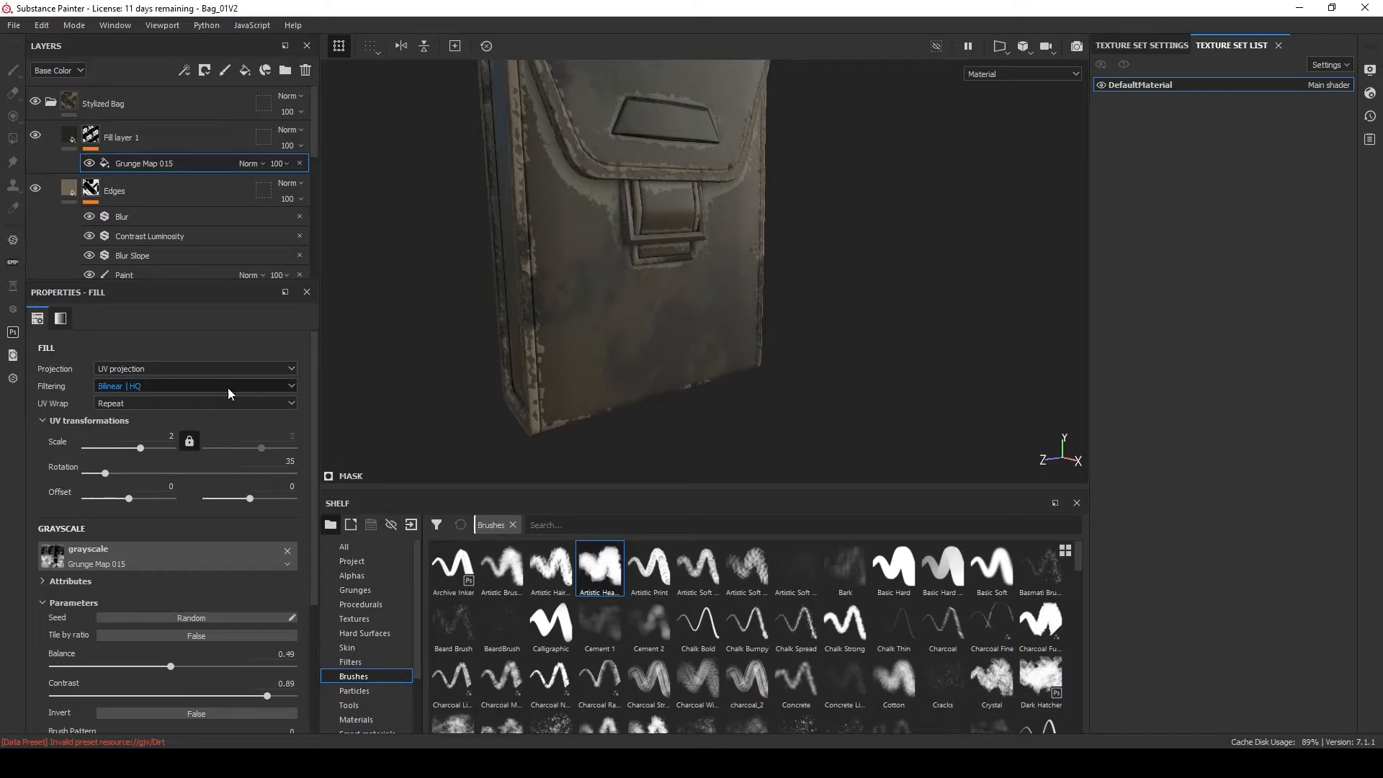
# Add a Levels effect above Grunge Map 015 with input levels of 0.161, 0.852 and 0.68.
pyautogui.rightClick(135, 163)
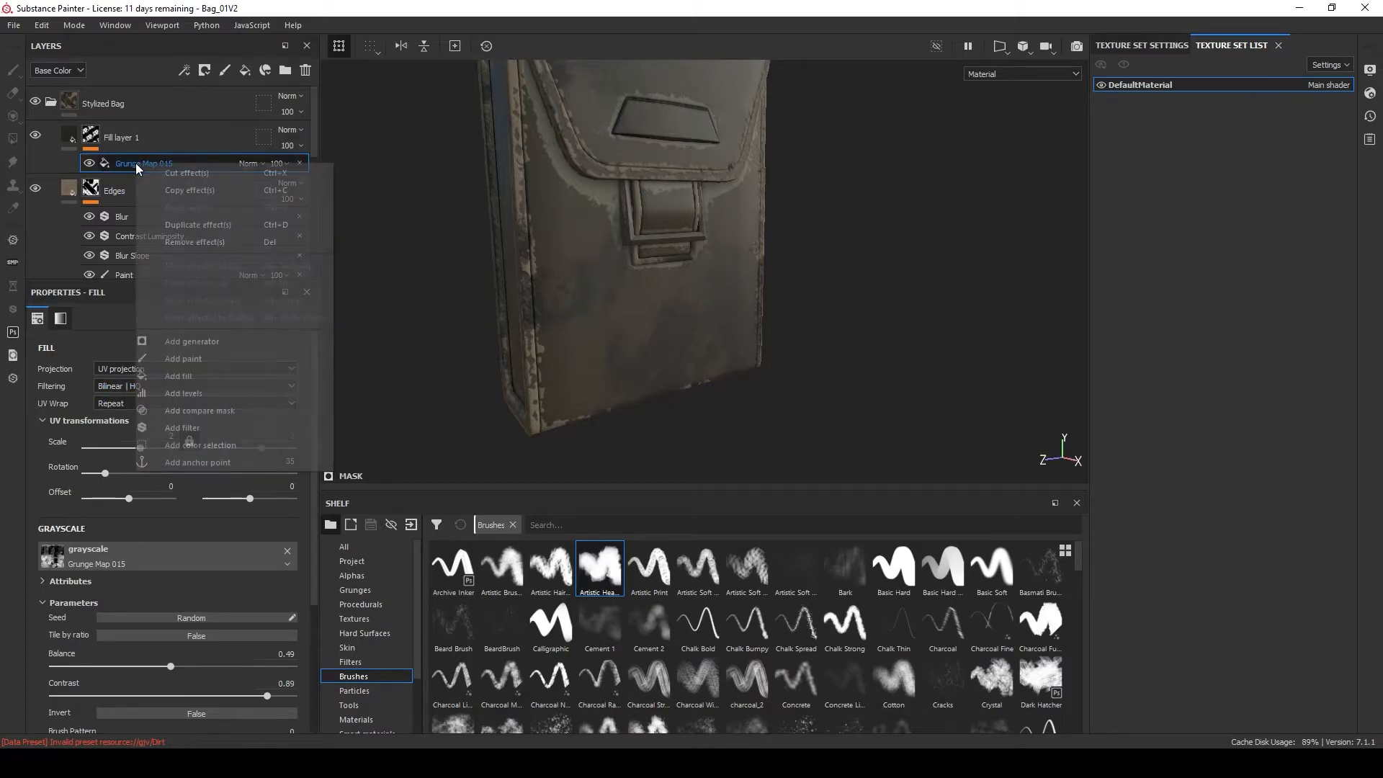
pyautogui.click(209, 393)
pyautogui.moveTo(304, 352); pyautogui.dragTo(235, 363)
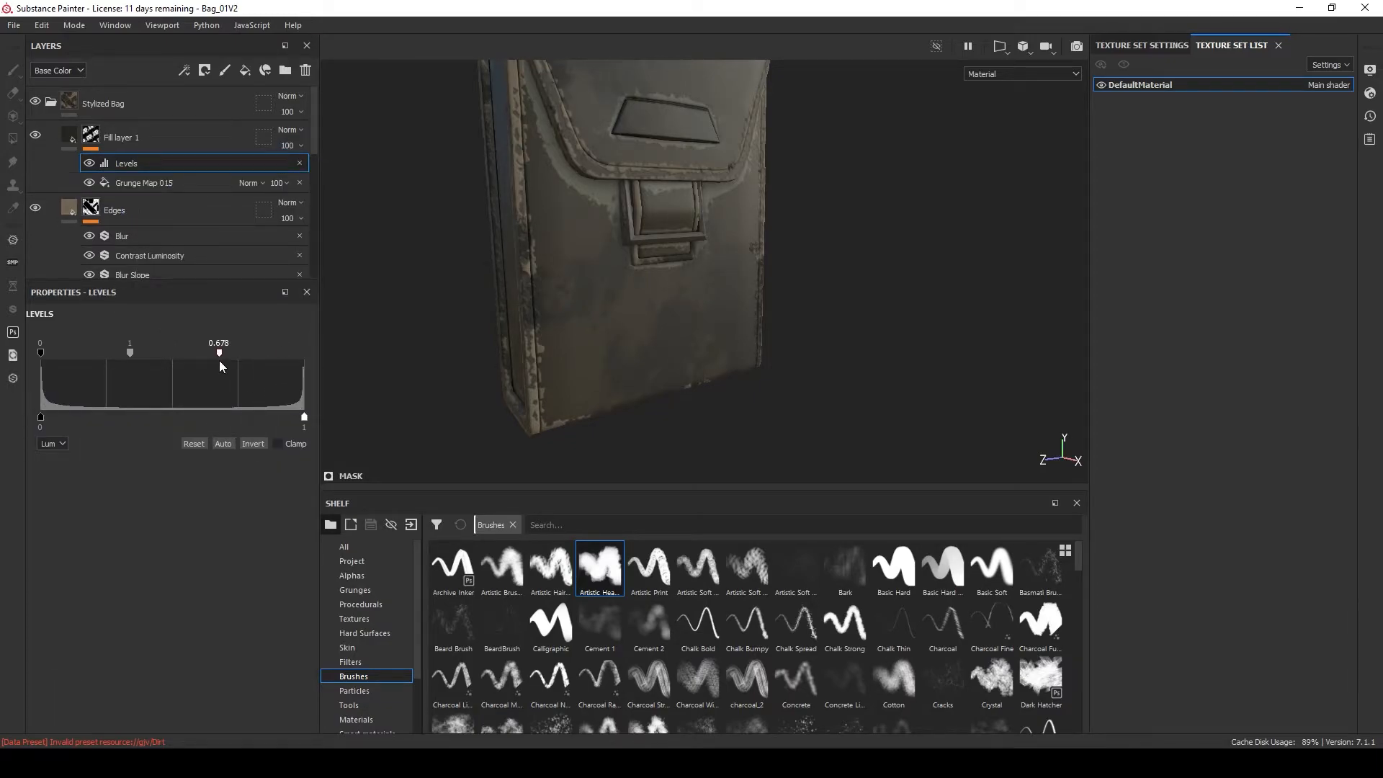
pyautogui.moveTo(45, 354); pyautogui.dragTo(141, 355)
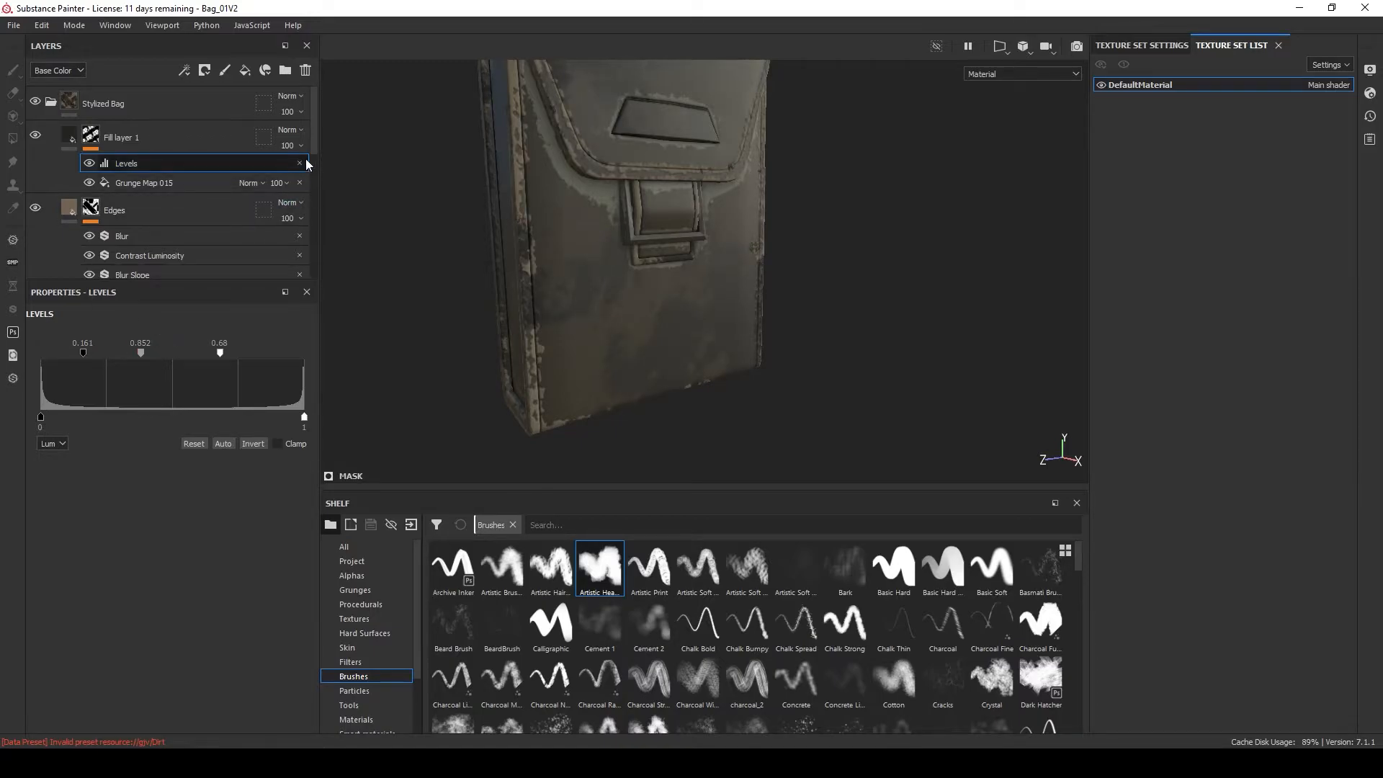
# Set the dark grunge fill layer's blending mode to Screen and its opacity to 30.
pyautogui.click(291, 130)
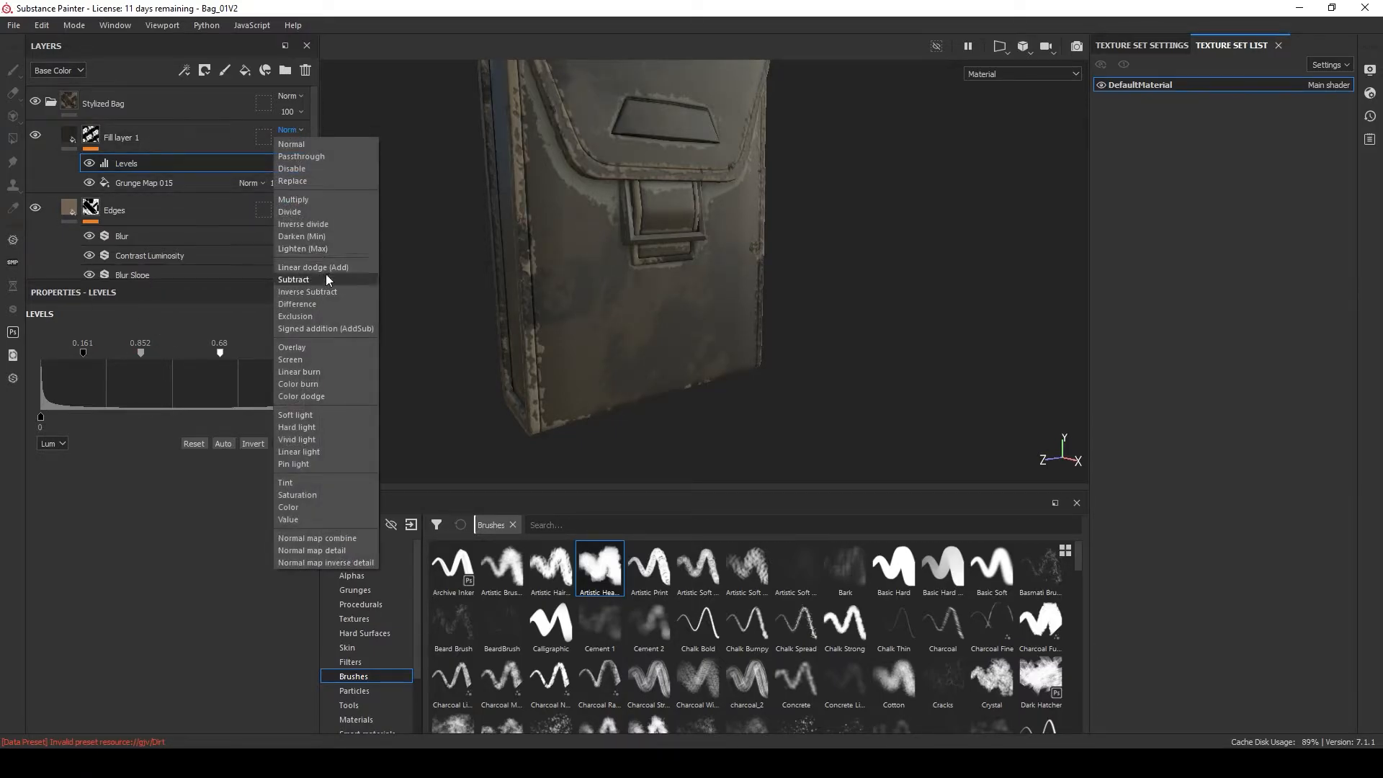
pyautogui.click(315, 358)
pyautogui.click(291, 146)
pyautogui.moveTo(315, 172); pyautogui.dragTo(294, 172)
# Examine the grunge color variation on the bag's front panel, around the buckle and along the seams.
pyautogui.keyDown('alt'); pyautogui.moveTo(605, 257); pyautogui.dragTo(525, 287); pyautogui.keyUp('alt')
pyautogui.keyDown('alt'); pyautogui.moveTo(525, 287); pyautogui.dragTo(519, 360, button='right'); pyautogui.keyUp('alt')
pyautogui.keyDown('alt'); pyautogui.moveTo(519, 360); pyautogui.dragTo(555, 349, button='middle'); pyautogui.keyUp('alt')
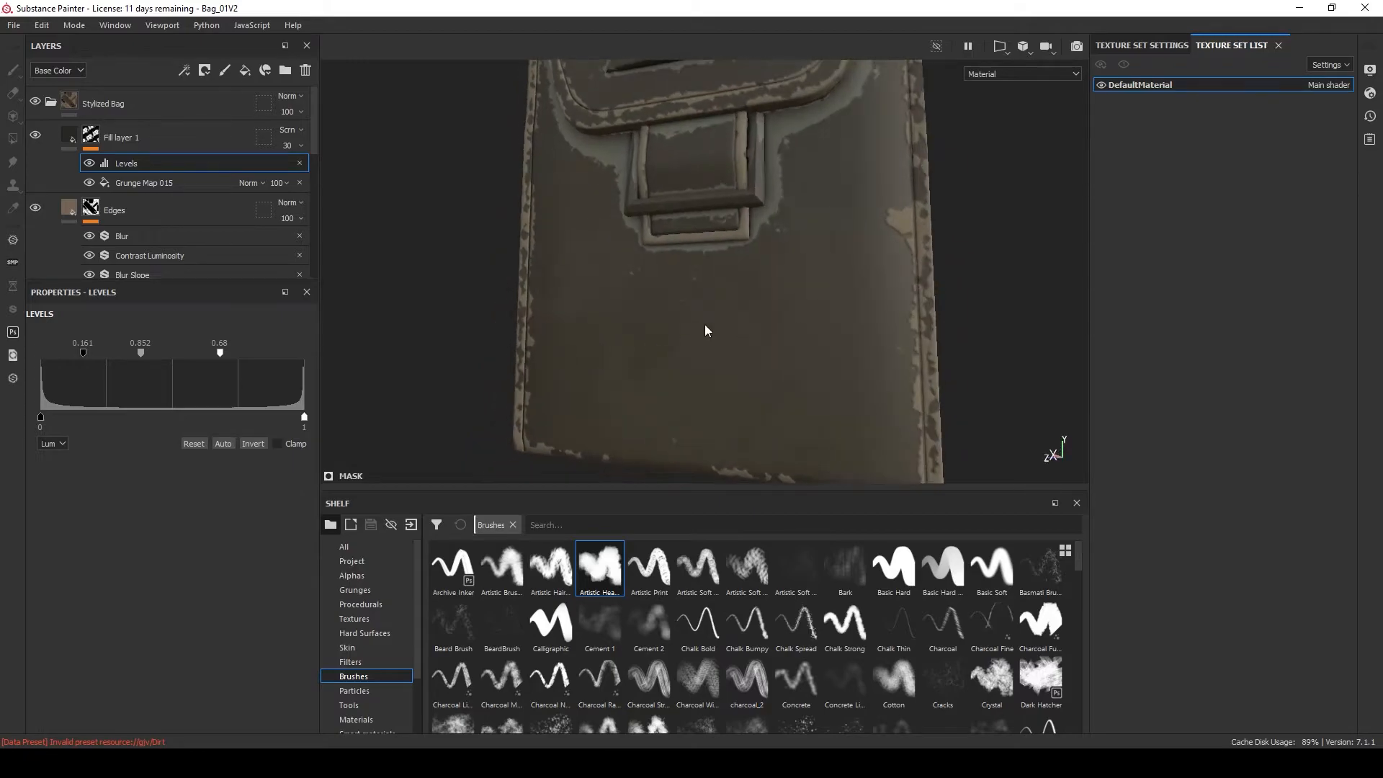
pyautogui.keyDown('alt'); pyautogui.moveTo(706, 330); pyautogui.dragTo(703, 242); pyautogui.keyUp('alt')
pyautogui.scroll(2, 666, 305)
pyautogui.keyDown('alt'); pyautogui.moveTo(516, 262); pyautogui.dragTo(466, 179); pyautogui.keyUp('alt')
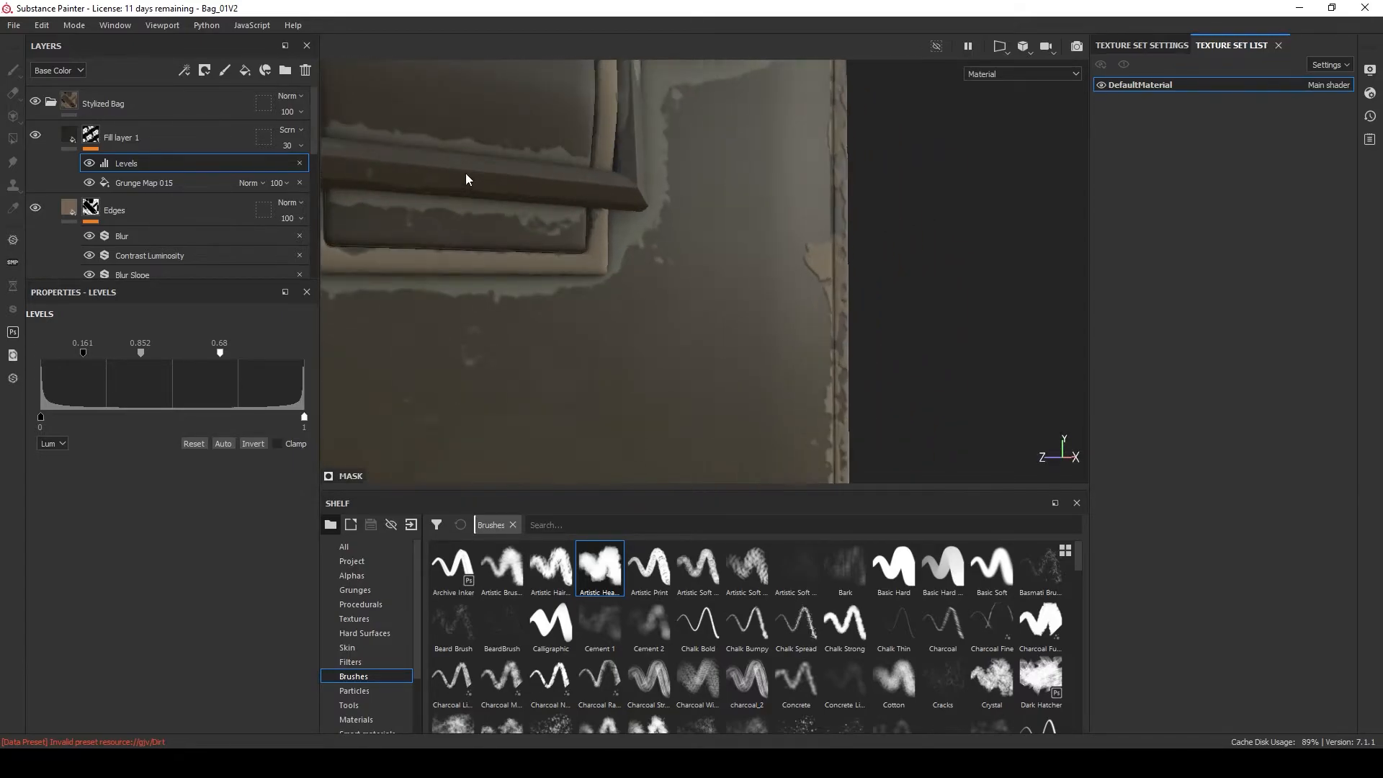
pyautogui.keyDown('alt'); pyautogui.moveTo(466, 180); pyautogui.dragTo(802, 235, button='middle'); pyautogui.keyUp('alt')
pyautogui.keyDown('alt'); pyautogui.moveTo(737, 304); pyautogui.dragTo(741, 130, button='middle'); pyautogui.keyUp('alt')
pyautogui.keyDown('alt'); pyautogui.moveTo(741, 136); pyautogui.dragTo(577, 208, button='right'); pyautogui.keyUp('alt')
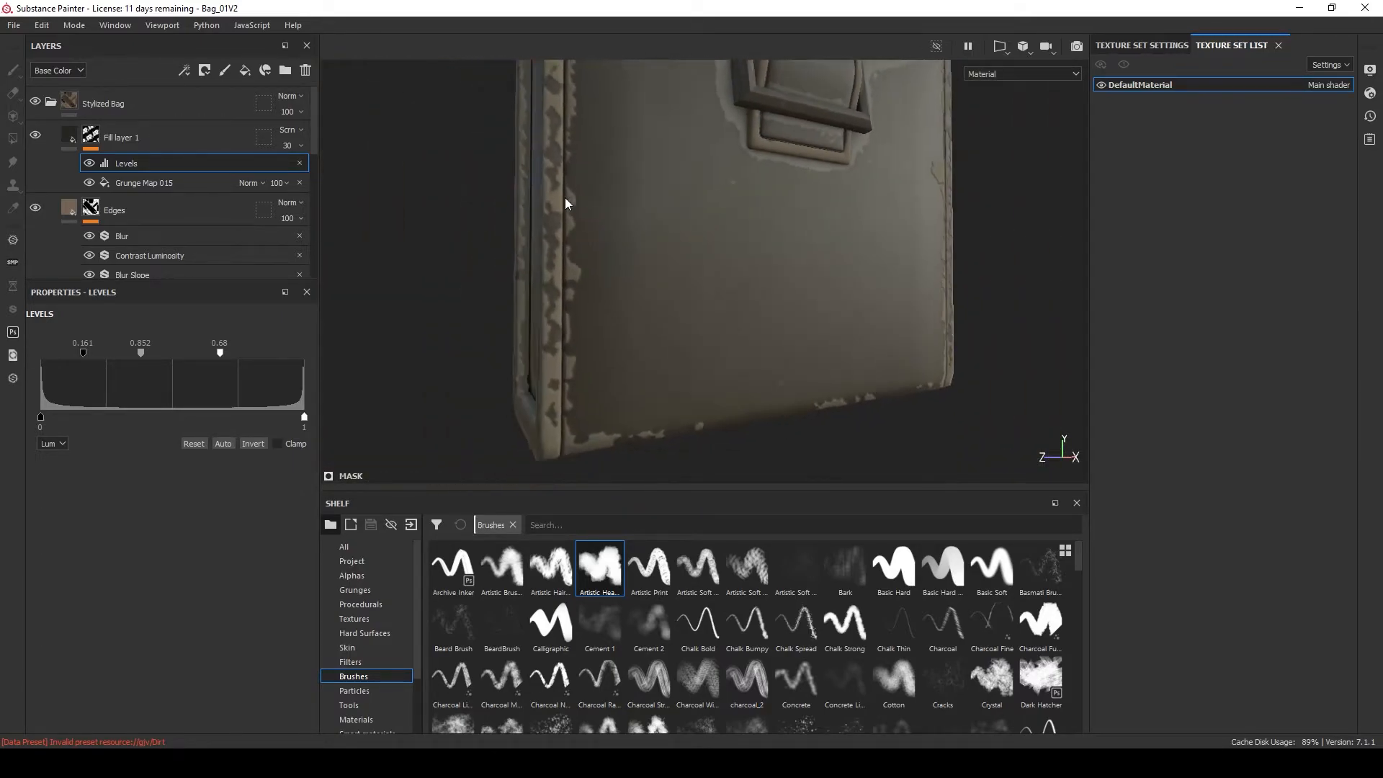
# Search the whole shelf for "canva" and apply the Wool Nylon Canvas material to the bag.
pyautogui.click(375, 547)
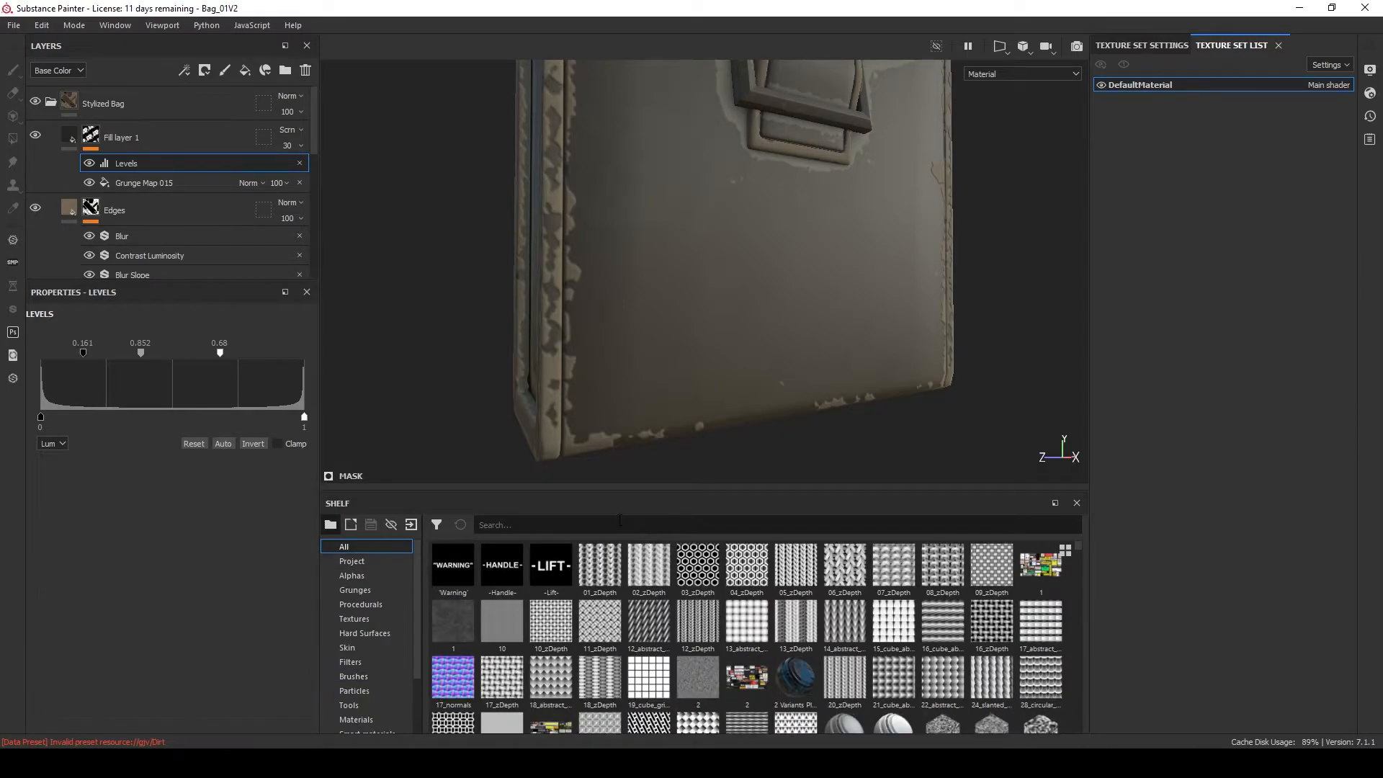
pyautogui.write('canva')
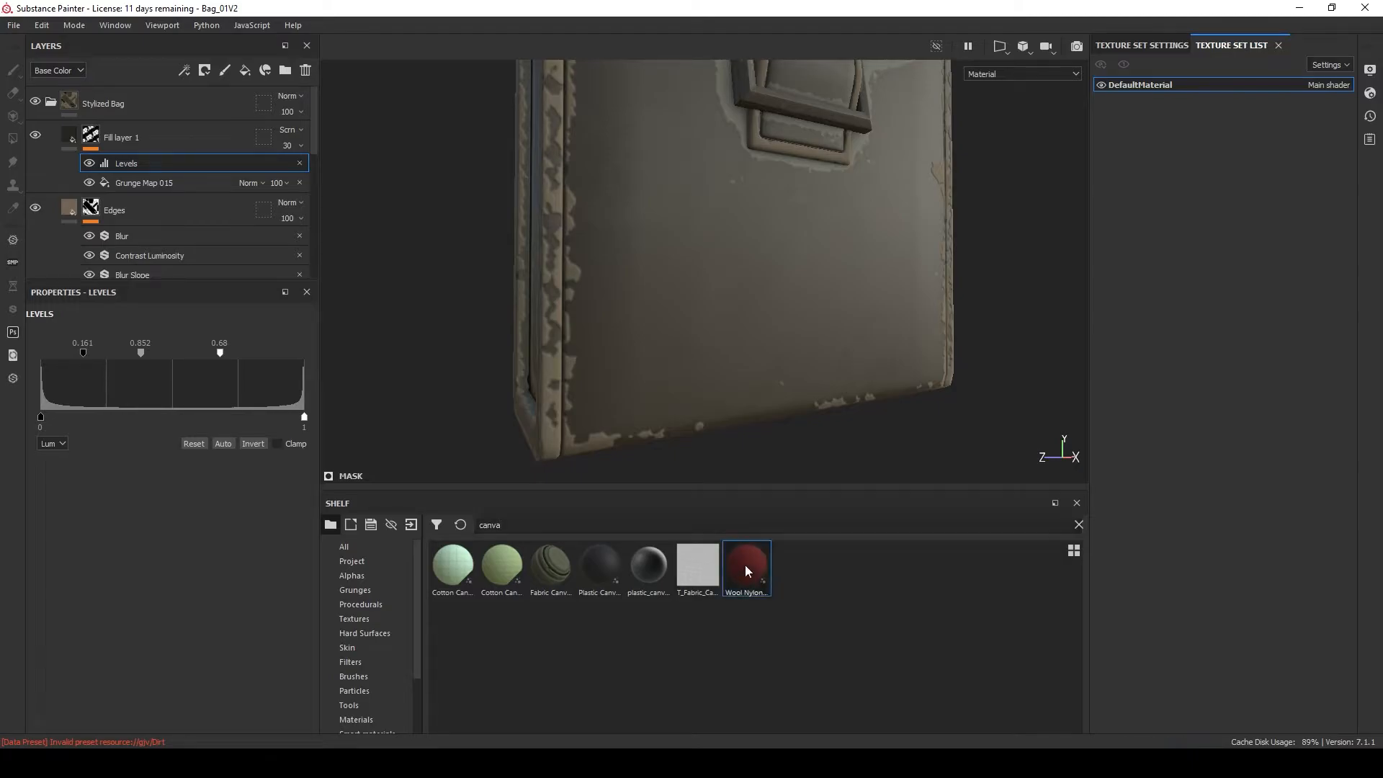
pyautogui.moveTo(745, 564); pyautogui.dragTo(690, 324)
pyautogui.moveTo(727, 408); pyautogui.dragTo(622, 292)
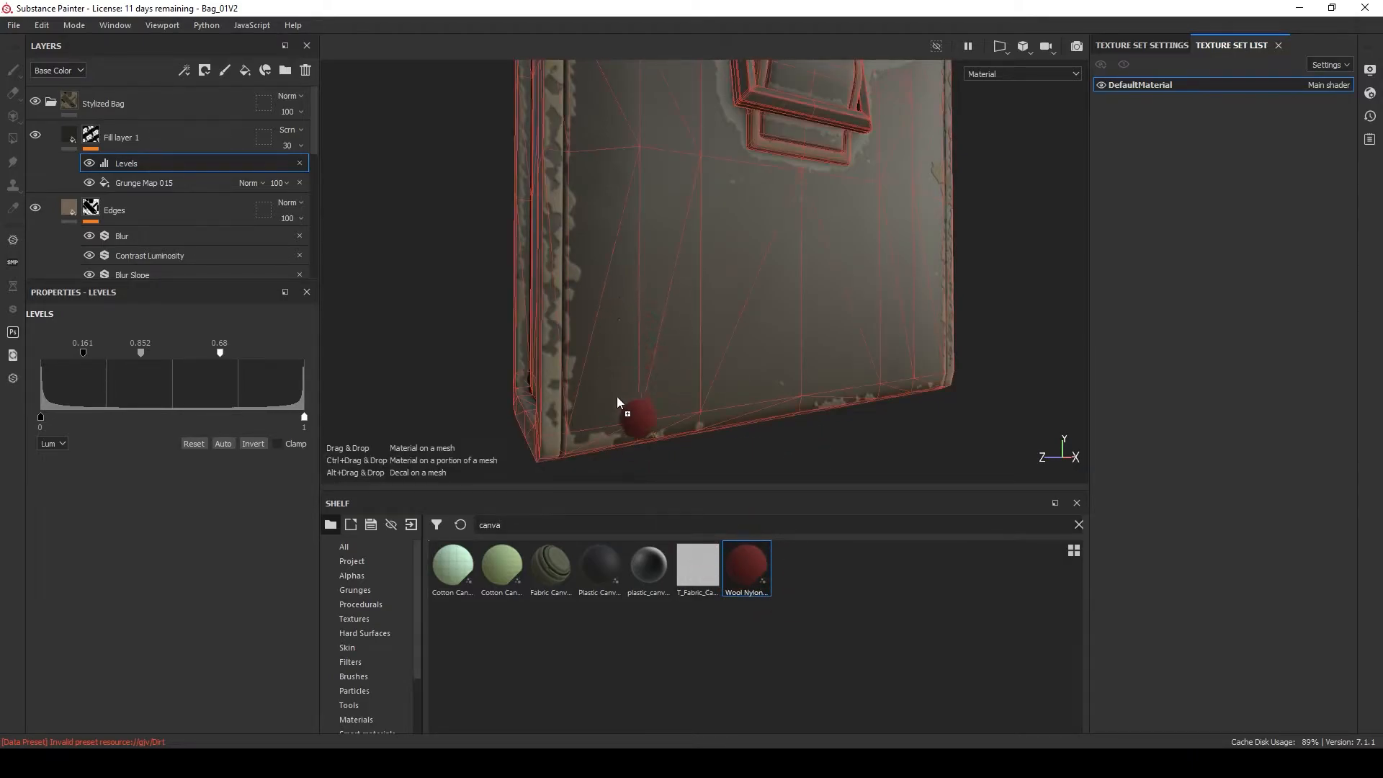
pyautogui.moveTo(616, 396); pyautogui.dragTo(621, 393)
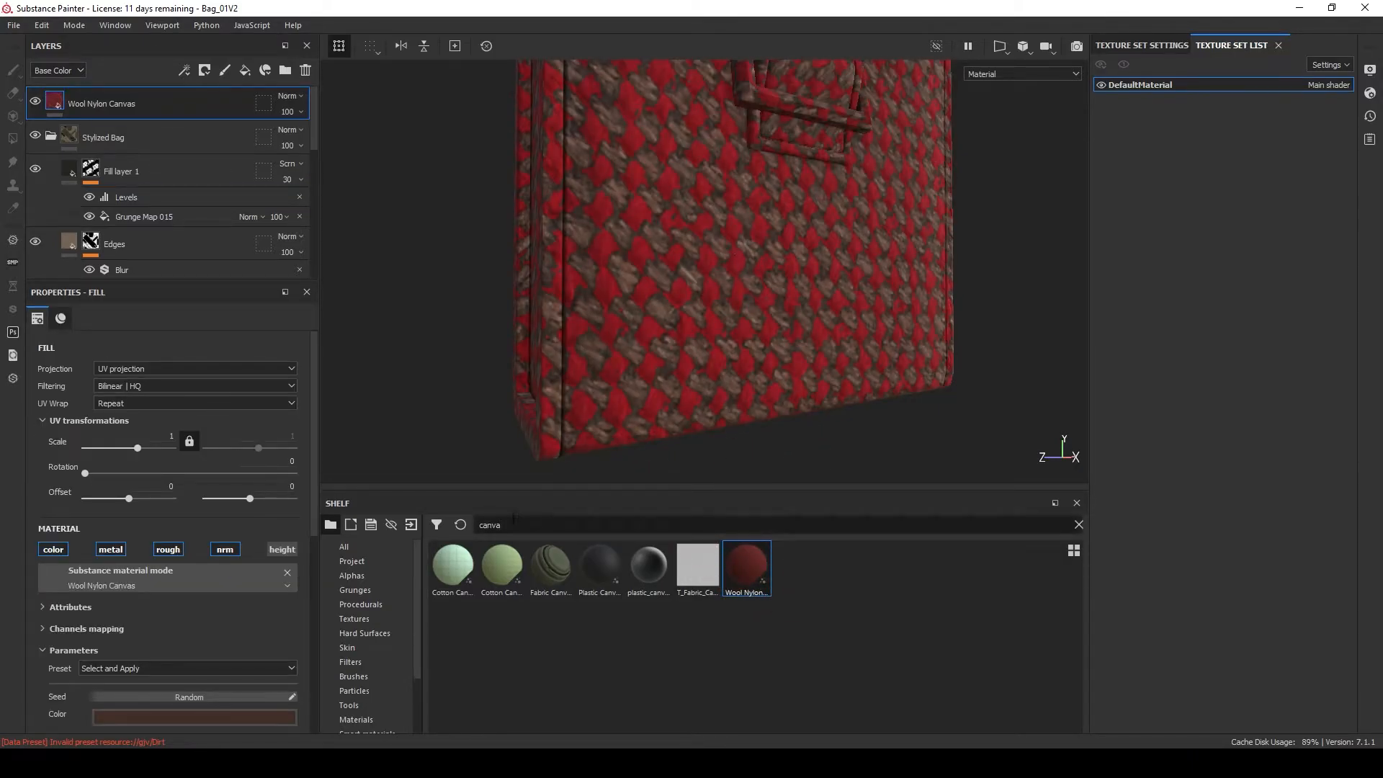
# Search the shelf for "wool" and apply the Wool Polyamide Crossed Twill material to the bag.
pyautogui.press('BackSpace')
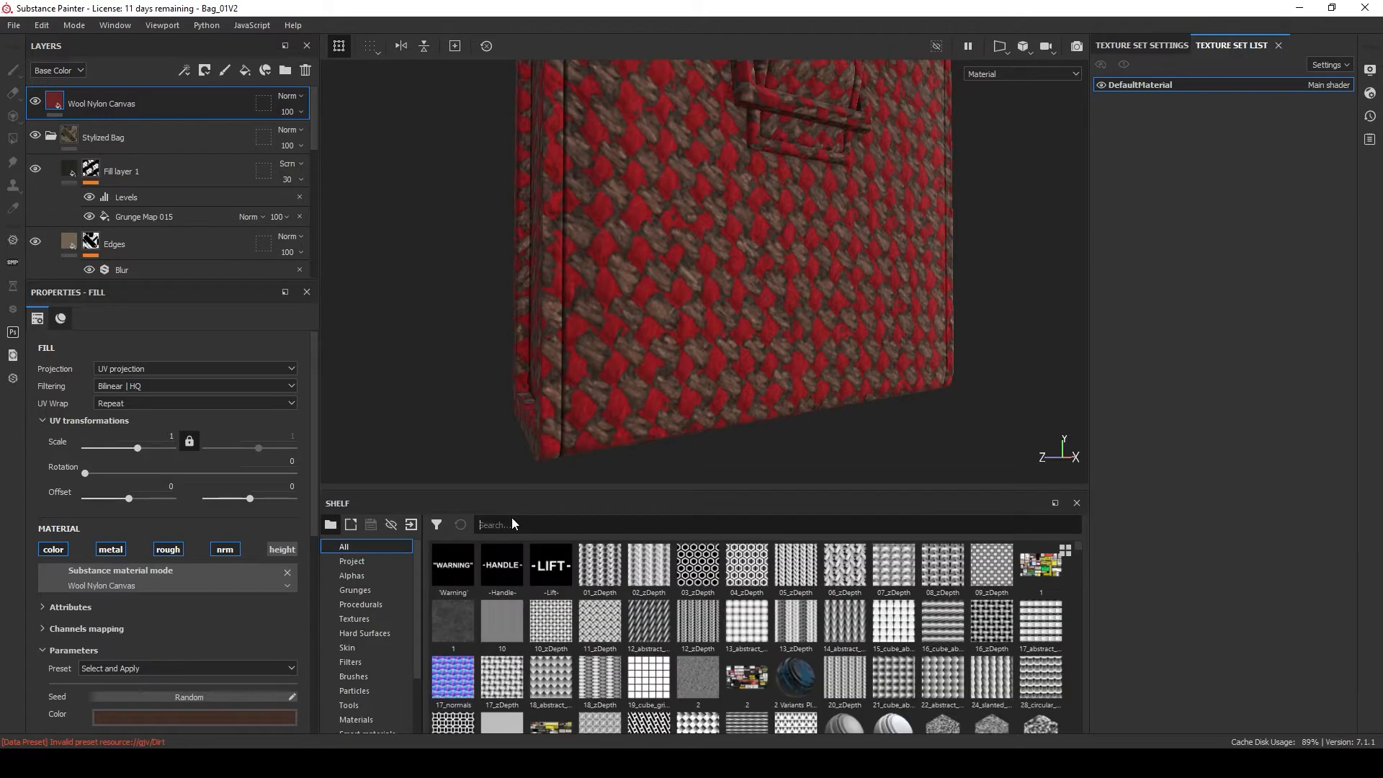
pyautogui.write('wool')
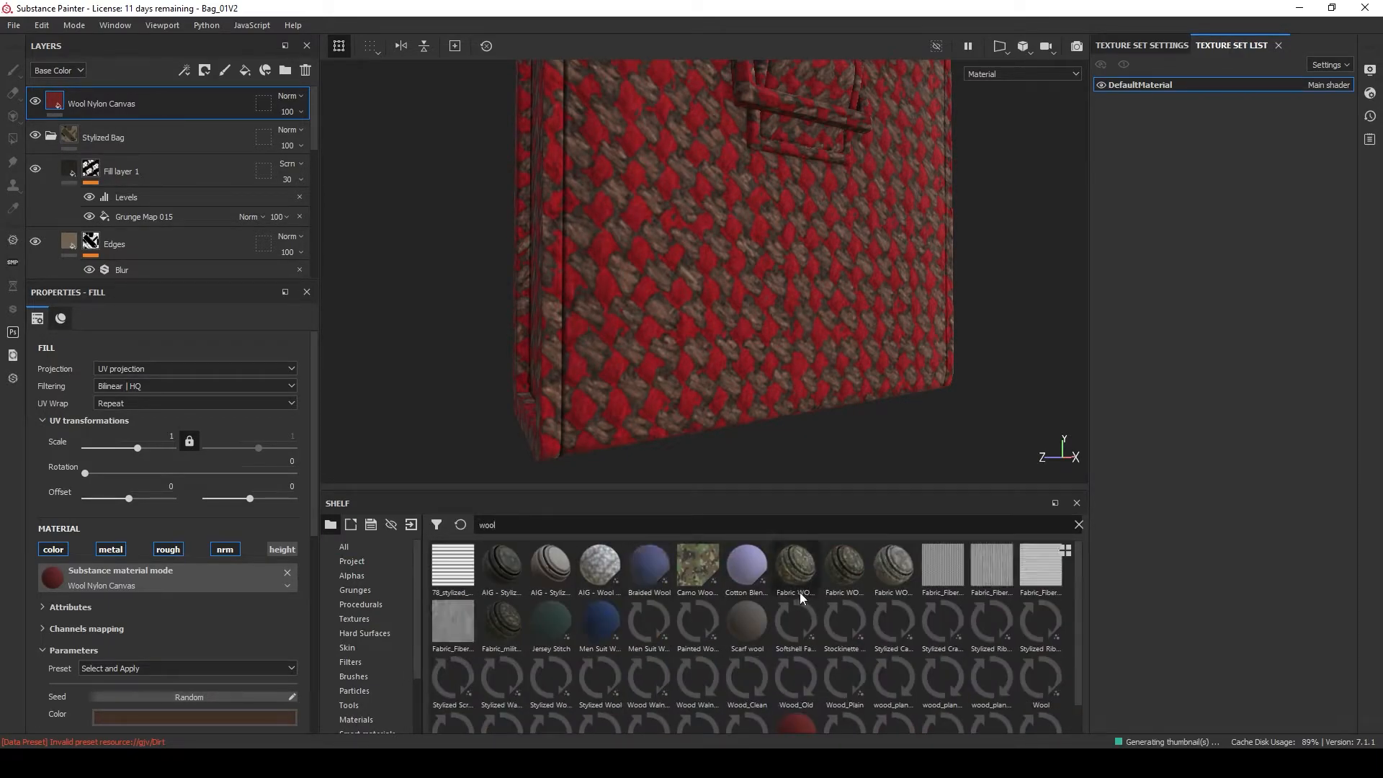
pyautogui.scroll(-1, 1077, 612)
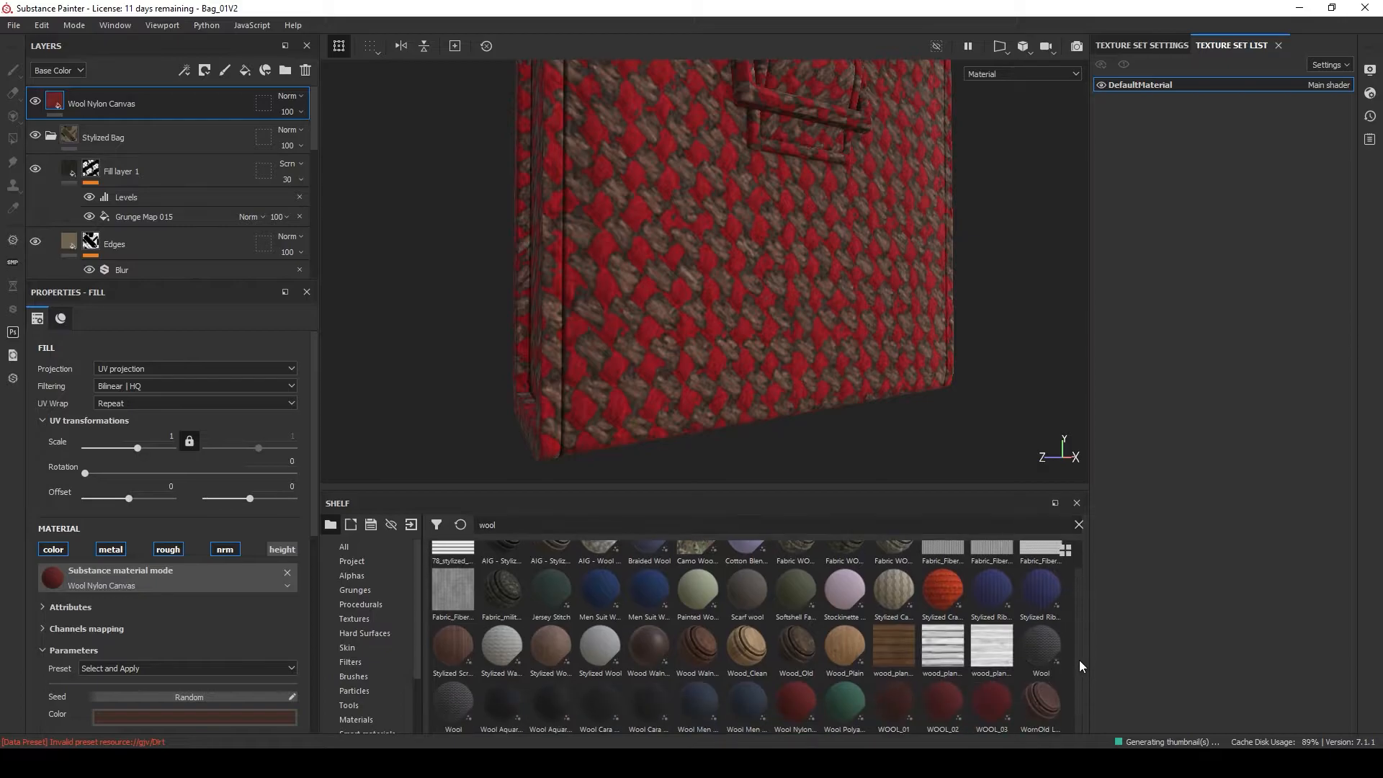
pyautogui.moveTo(854, 690); pyautogui.dragTo(633, 281)
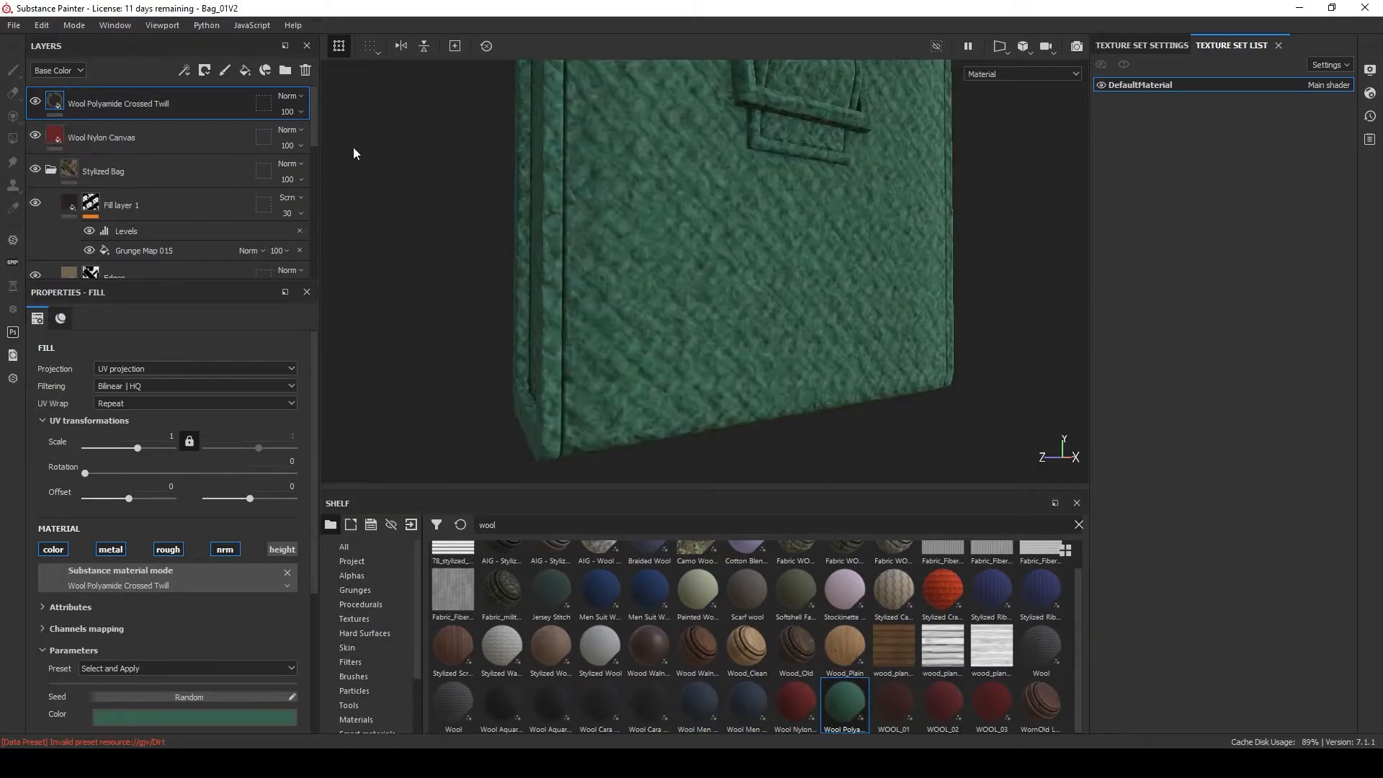
# Delete the Wool Nylon Canvas layer and set the Wool Polyamide Crossed Twill layer's UV scale to 6.
pyautogui.click(139, 124)
pyautogui.press('Delete')
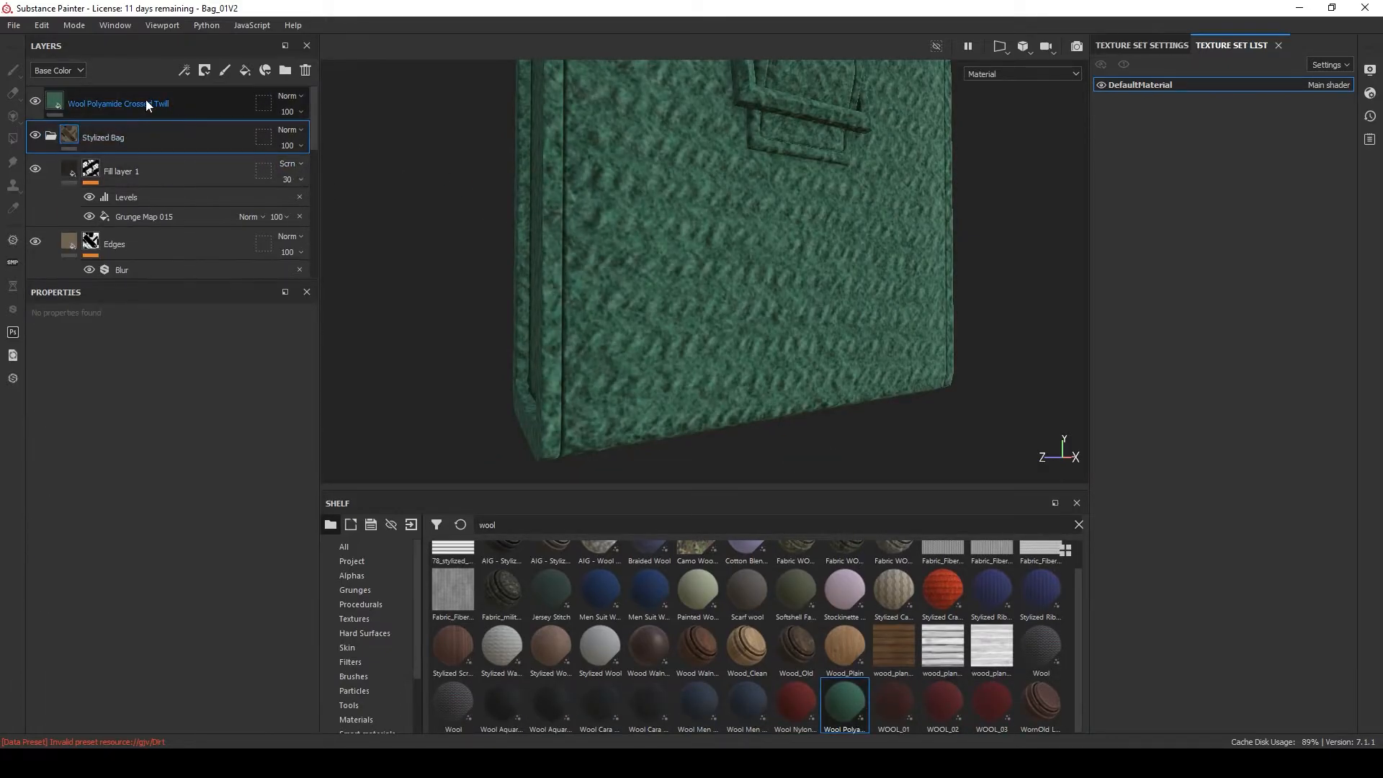
pyautogui.click(145, 99)
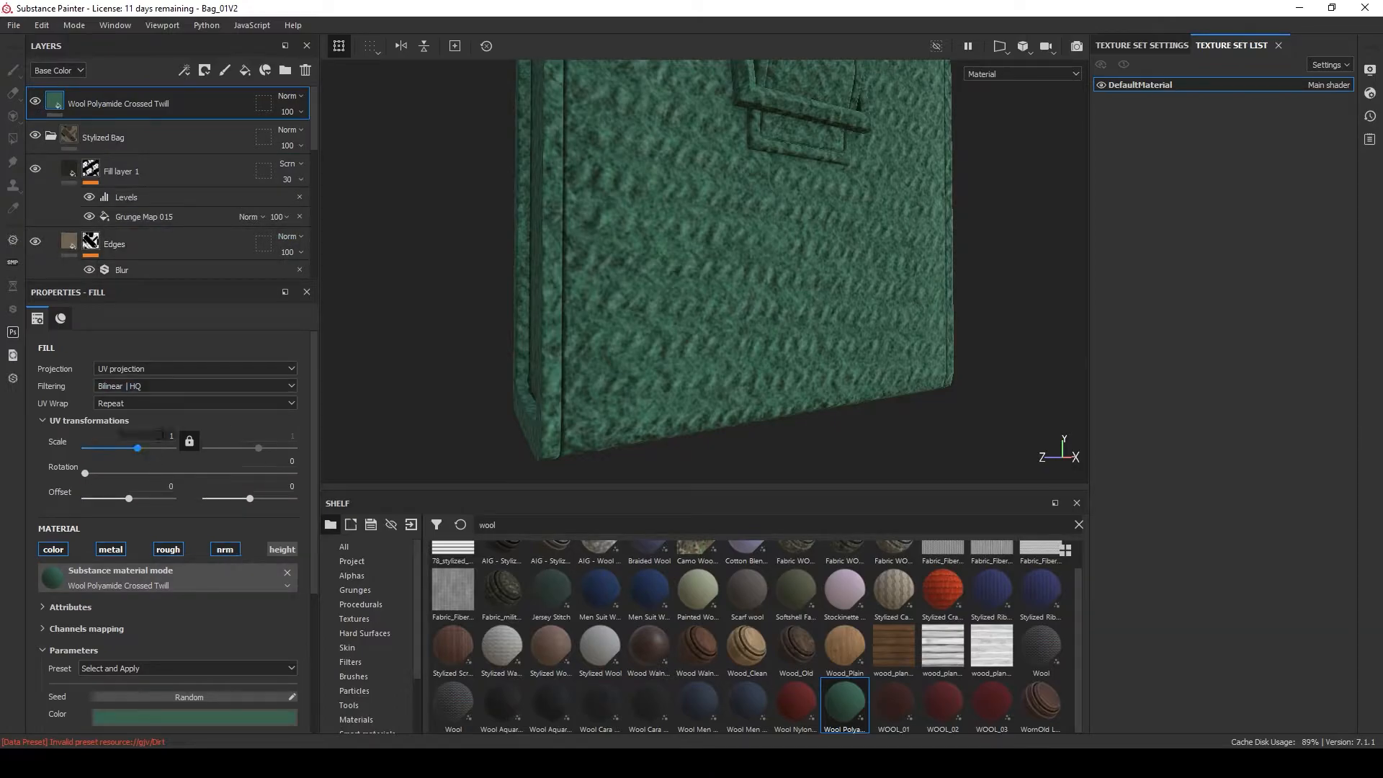
pyautogui.press('Return')
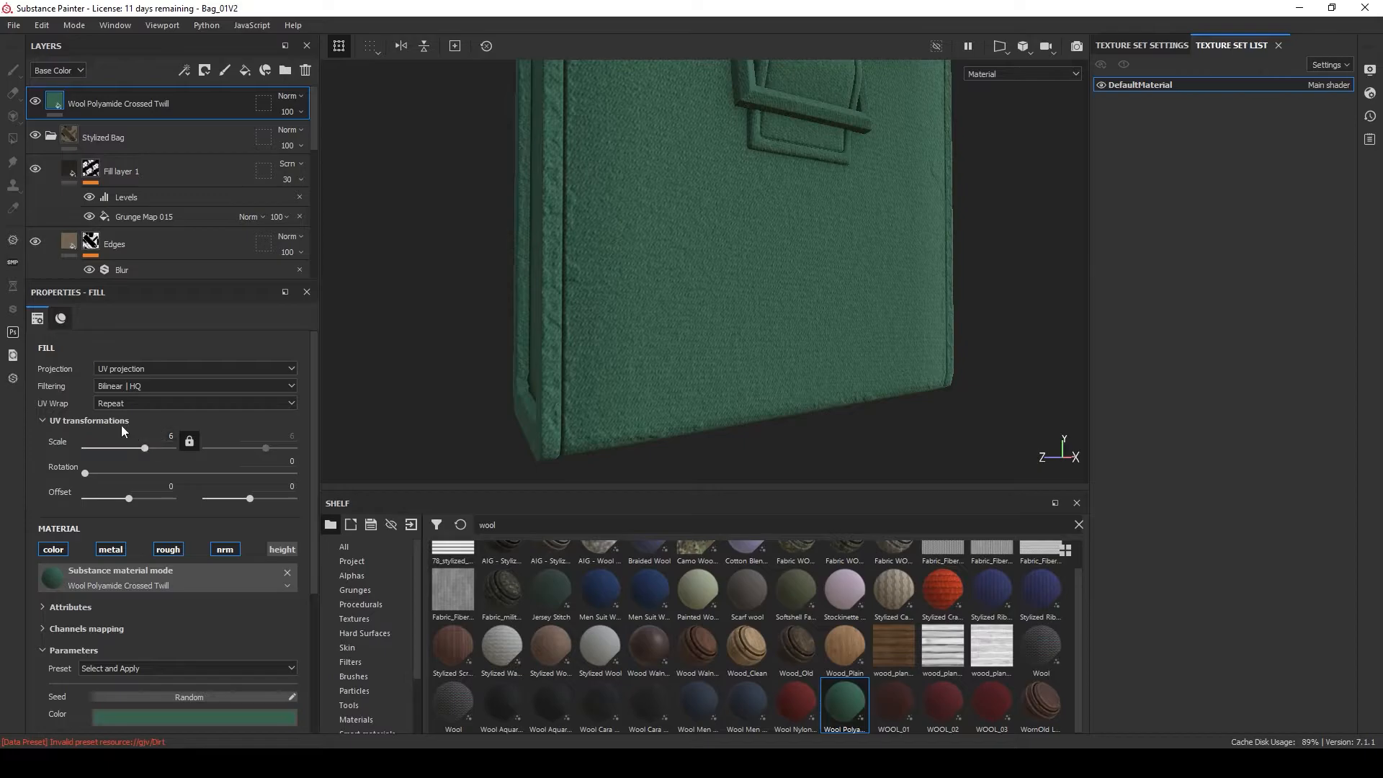
# Move the Wool Polyamide Crossed Twill layer between AO and HSL_02 and turn off its color channel.
pyautogui.moveTo(148, 104); pyautogui.dragTo(233, 227)
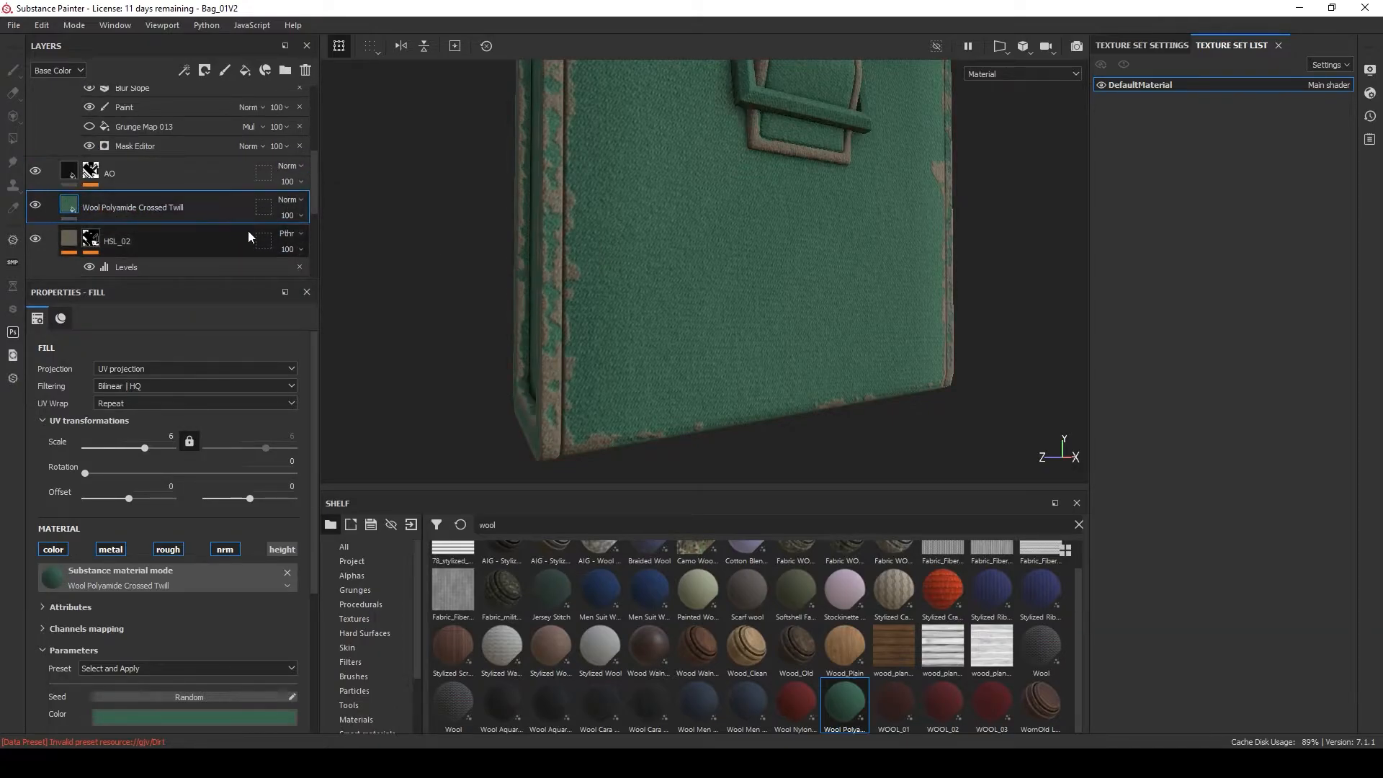
pyautogui.click(53, 549)
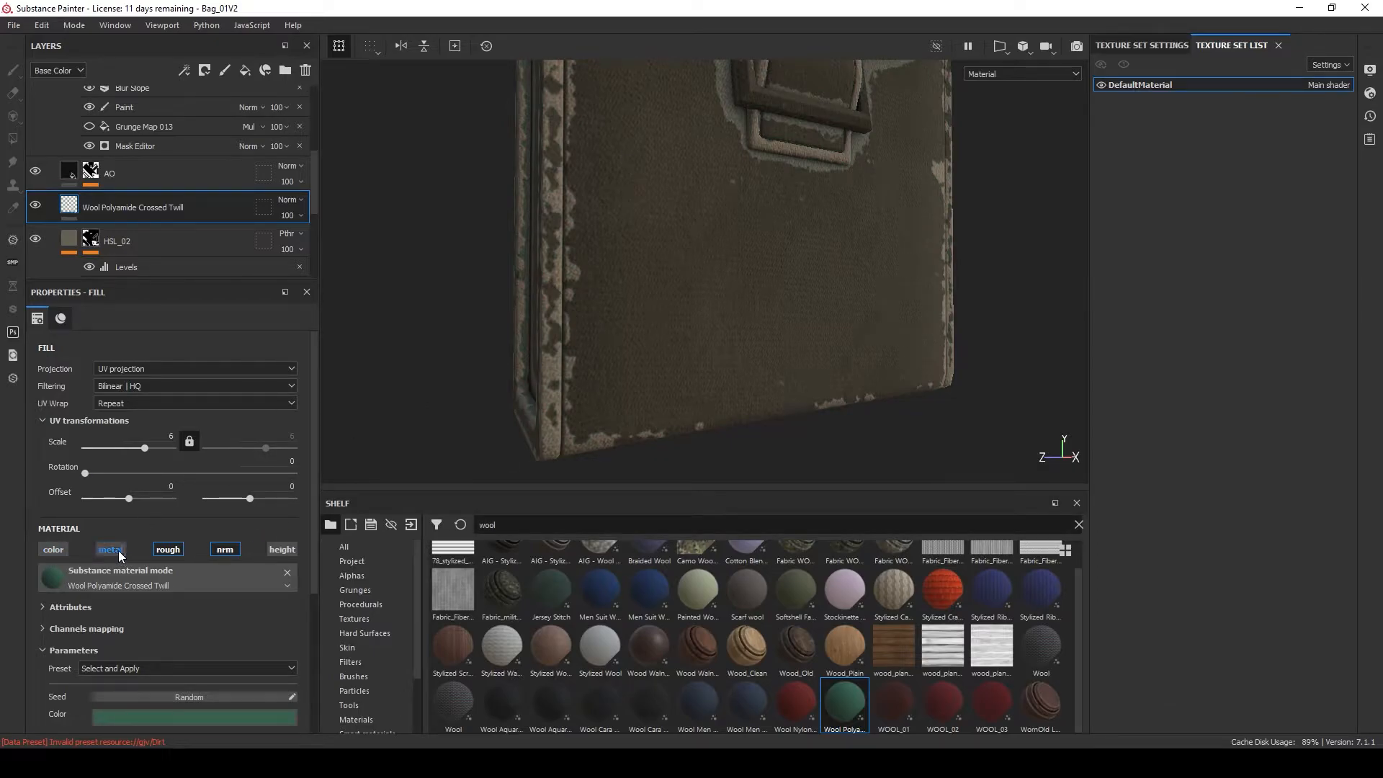
pyautogui.click(172, 551)
pyautogui.click(171, 551)
# Set the twill material's roughness to 0.62 and add an anchor point to its layer.
pyautogui.scroll(-2, 154, 572)
pyautogui.scroll(-2, 176, 630)
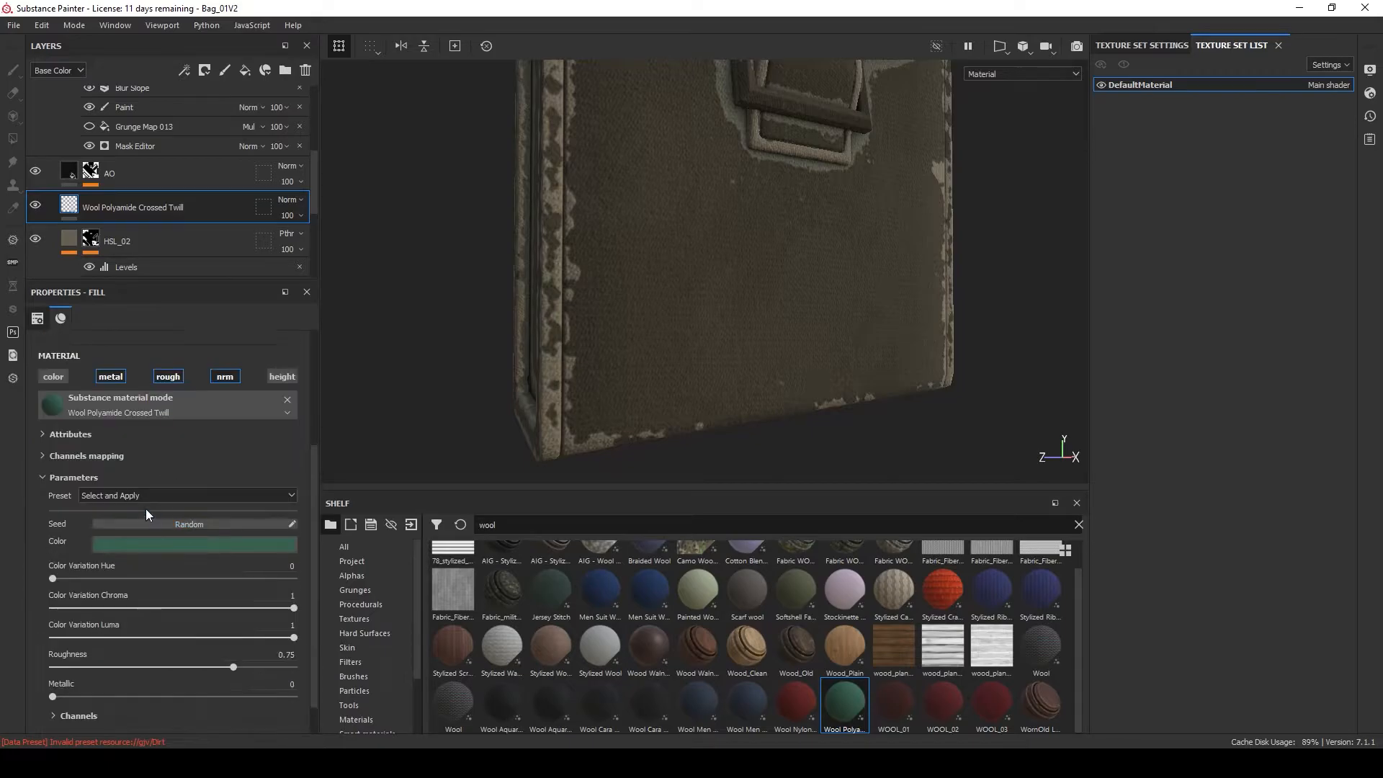
pyautogui.moveTo(237, 672)
pyautogui.mouseDown()
pyautogui.moveTo(259, 672)
pyautogui.moveTo(180, 672)
pyautogui.moveTo(204, 672)
pyautogui.mouseUp()
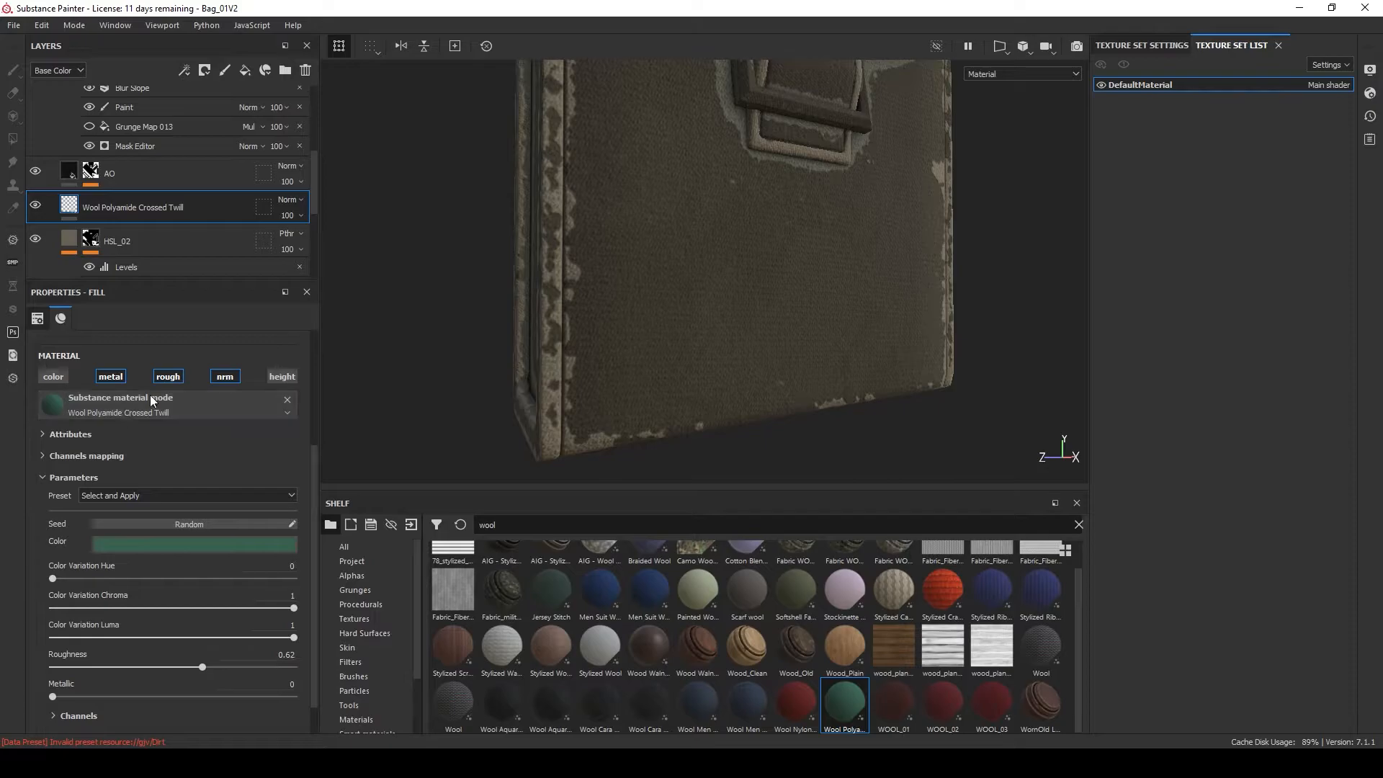
pyautogui.rightClick(67, 210)
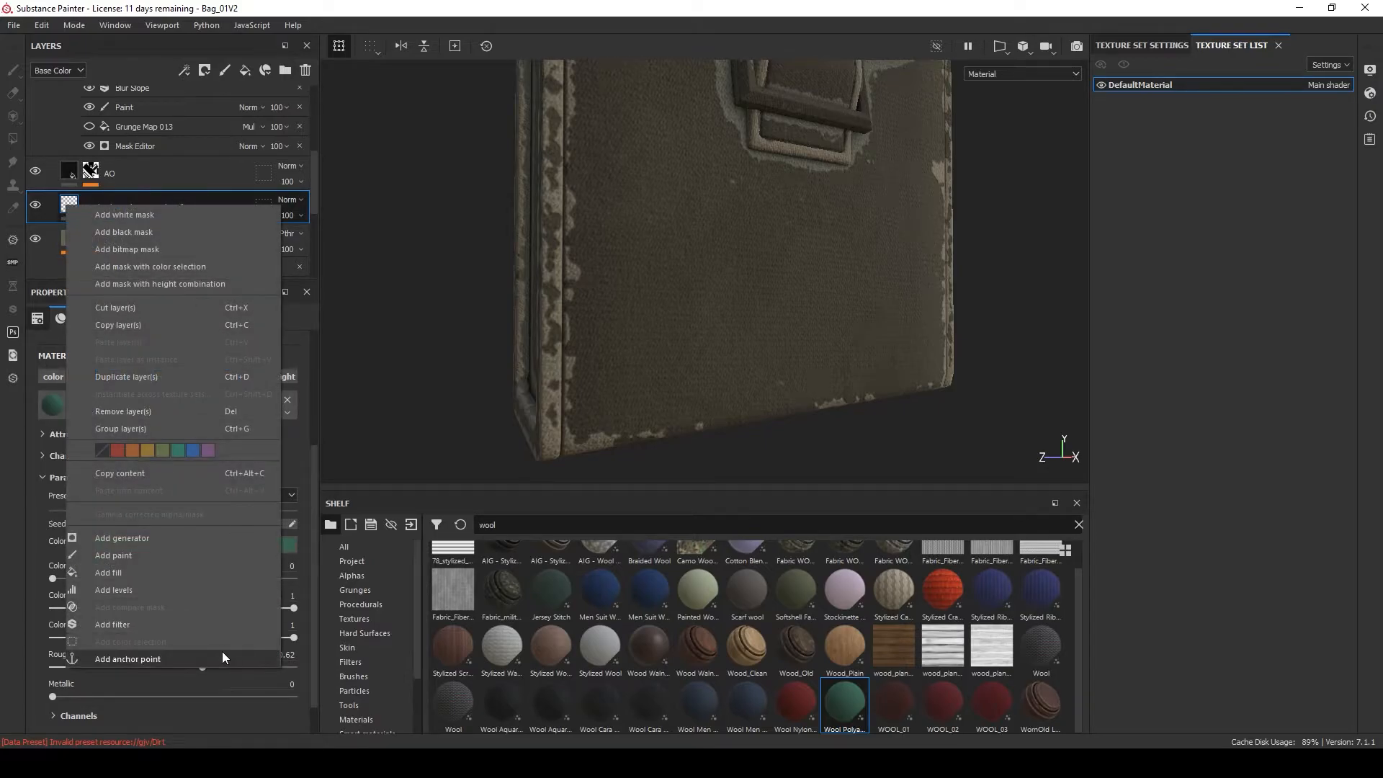
pyautogui.click(222, 651)
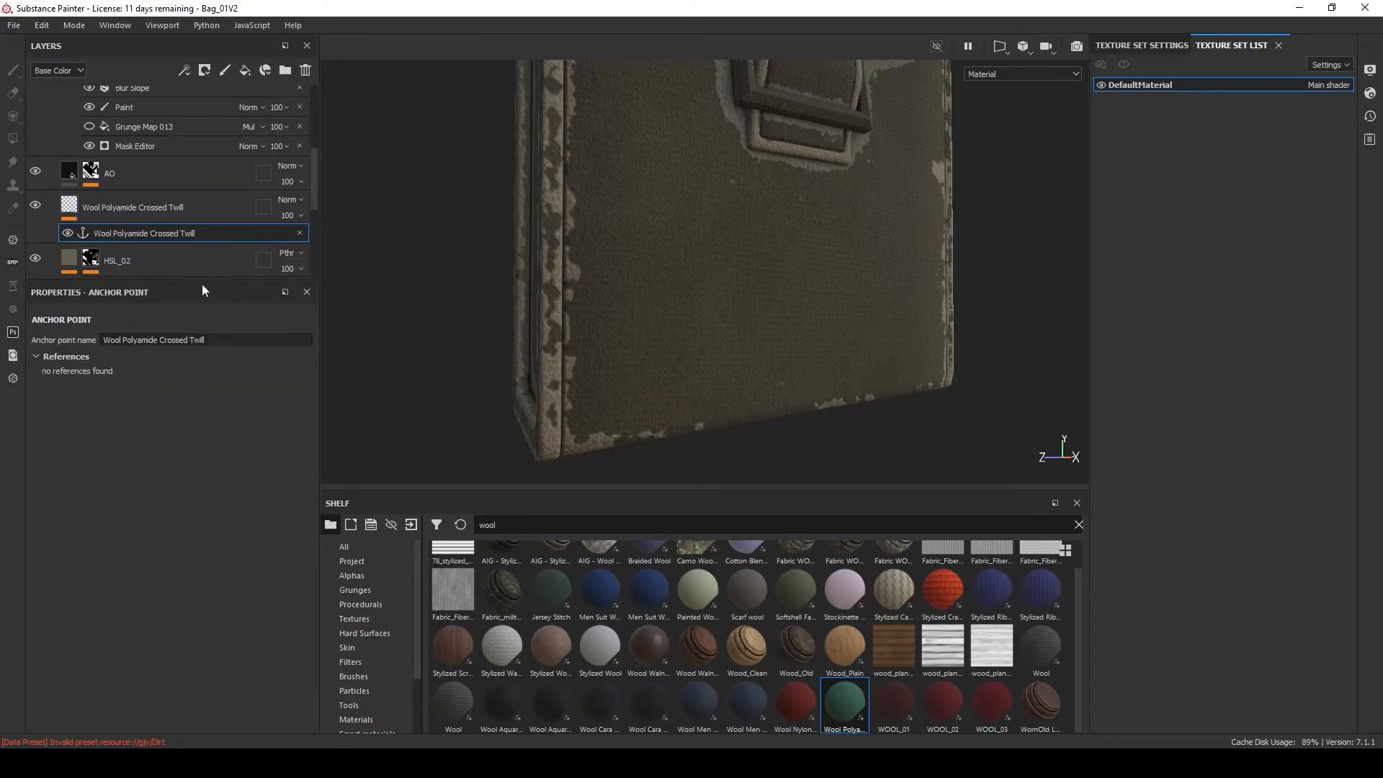
# Turn on Use Micro Details in the AO layer's Ambient Occlusion generator.
pyautogui.click(90, 171)
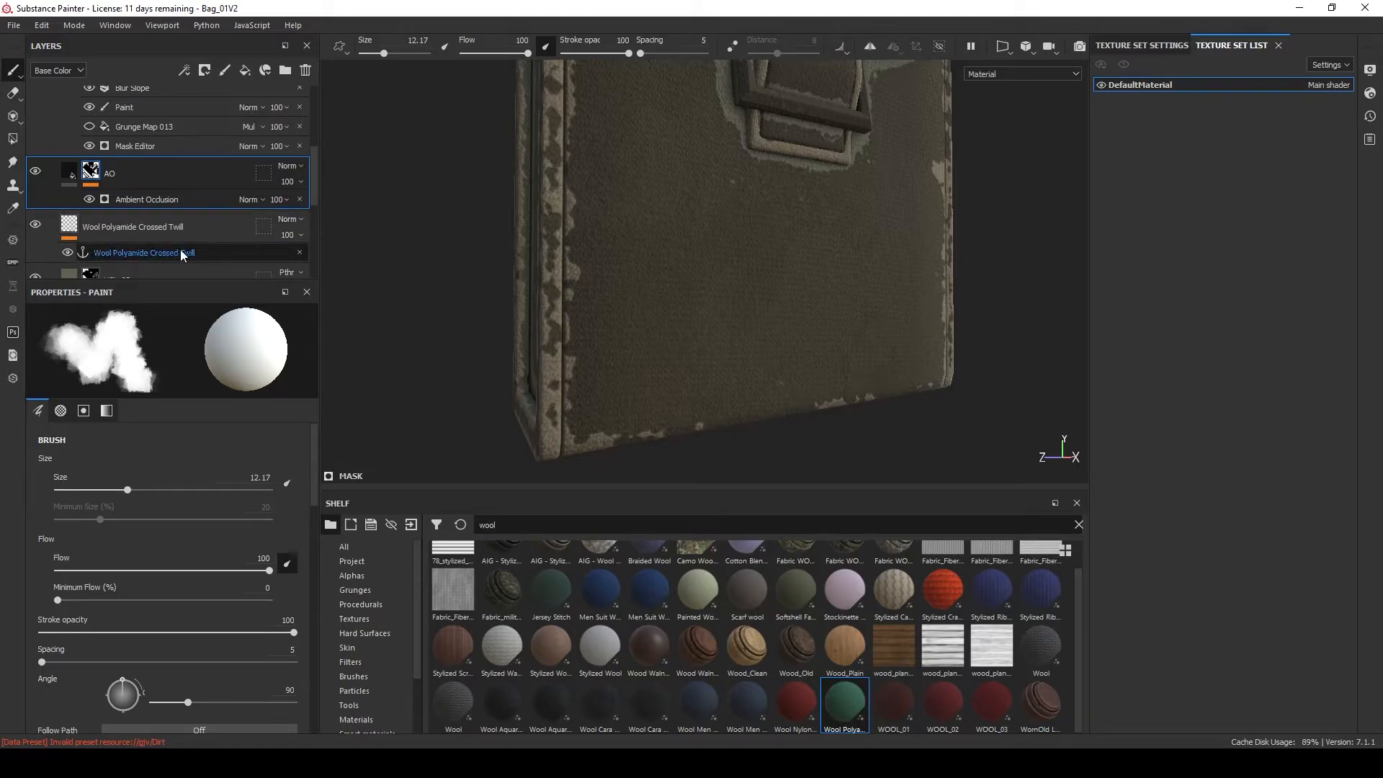
pyautogui.click(152, 251)
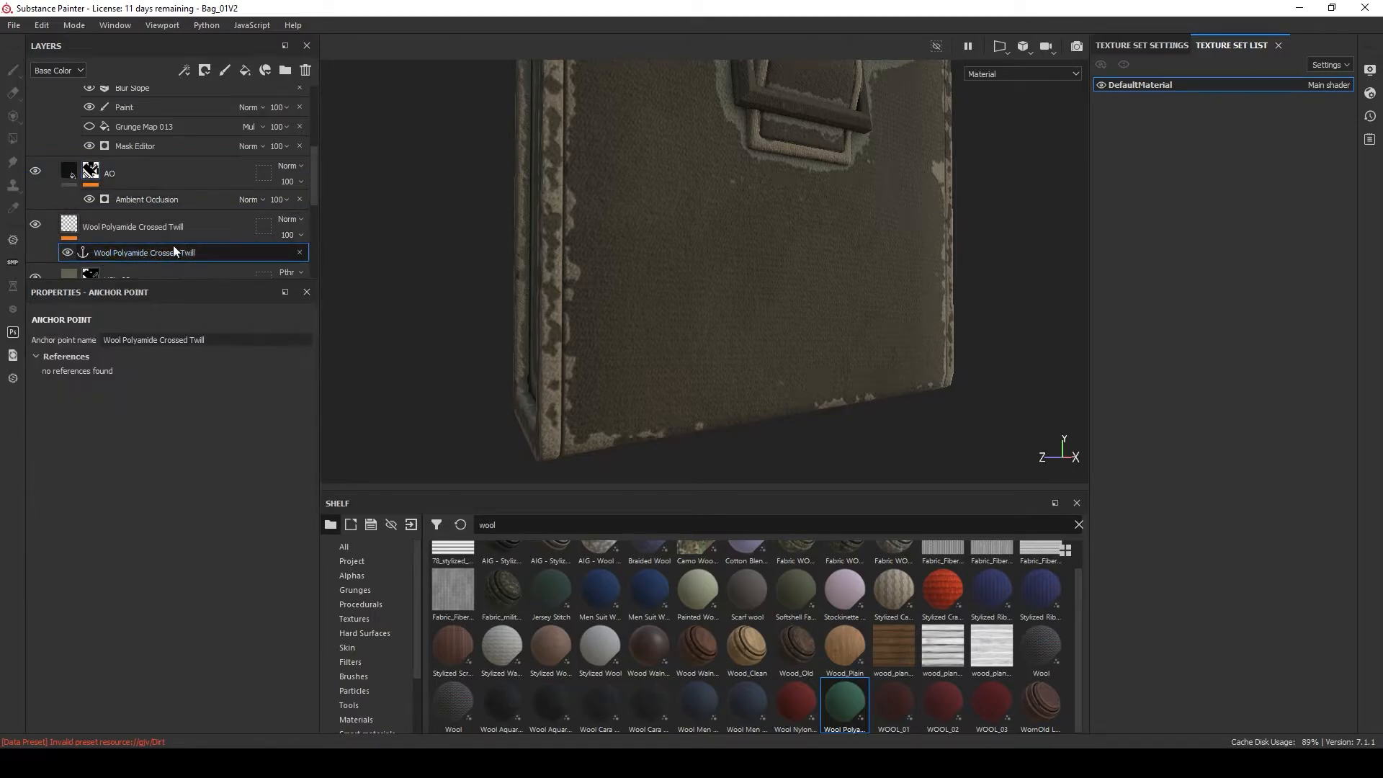
pyautogui.click(170, 201)
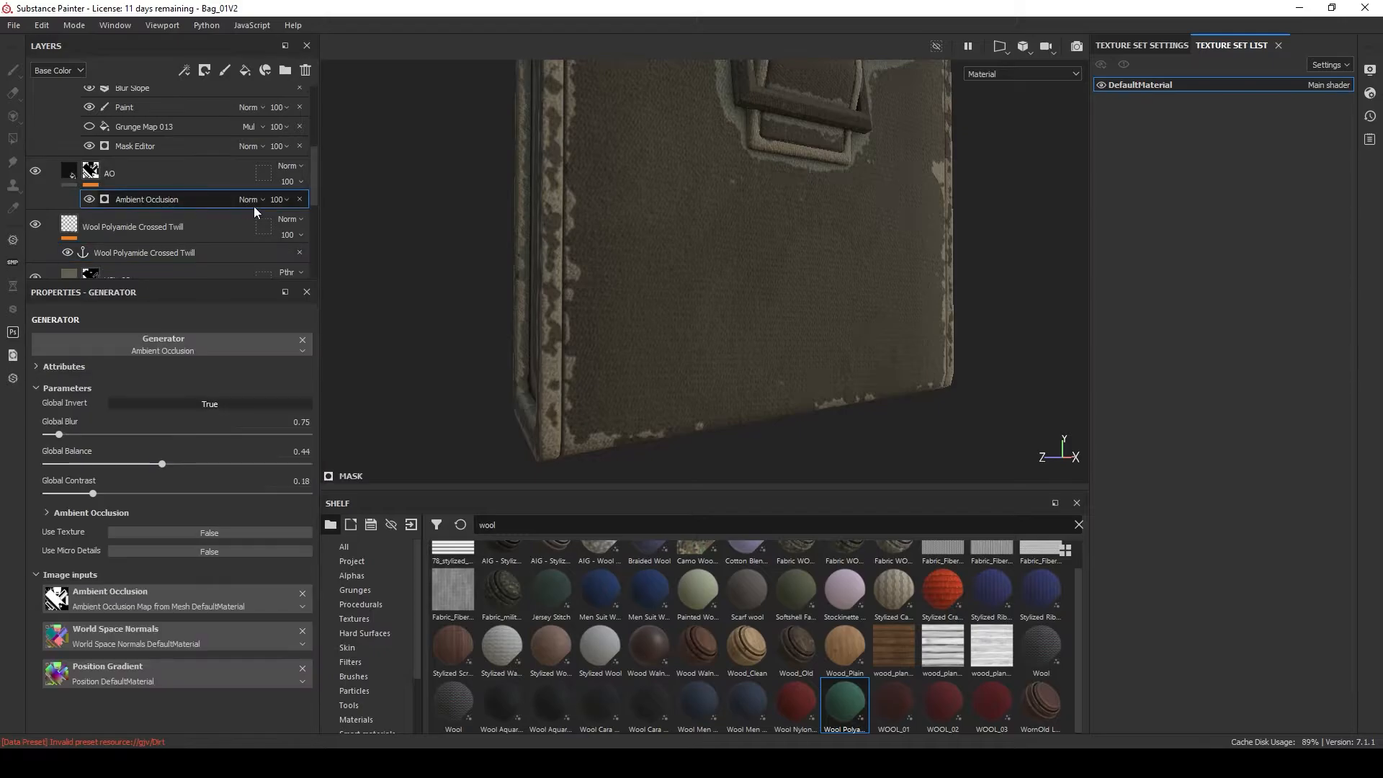
pyautogui.scroll(3, 165, 208)
pyautogui.scroll(-3, 154, 211)
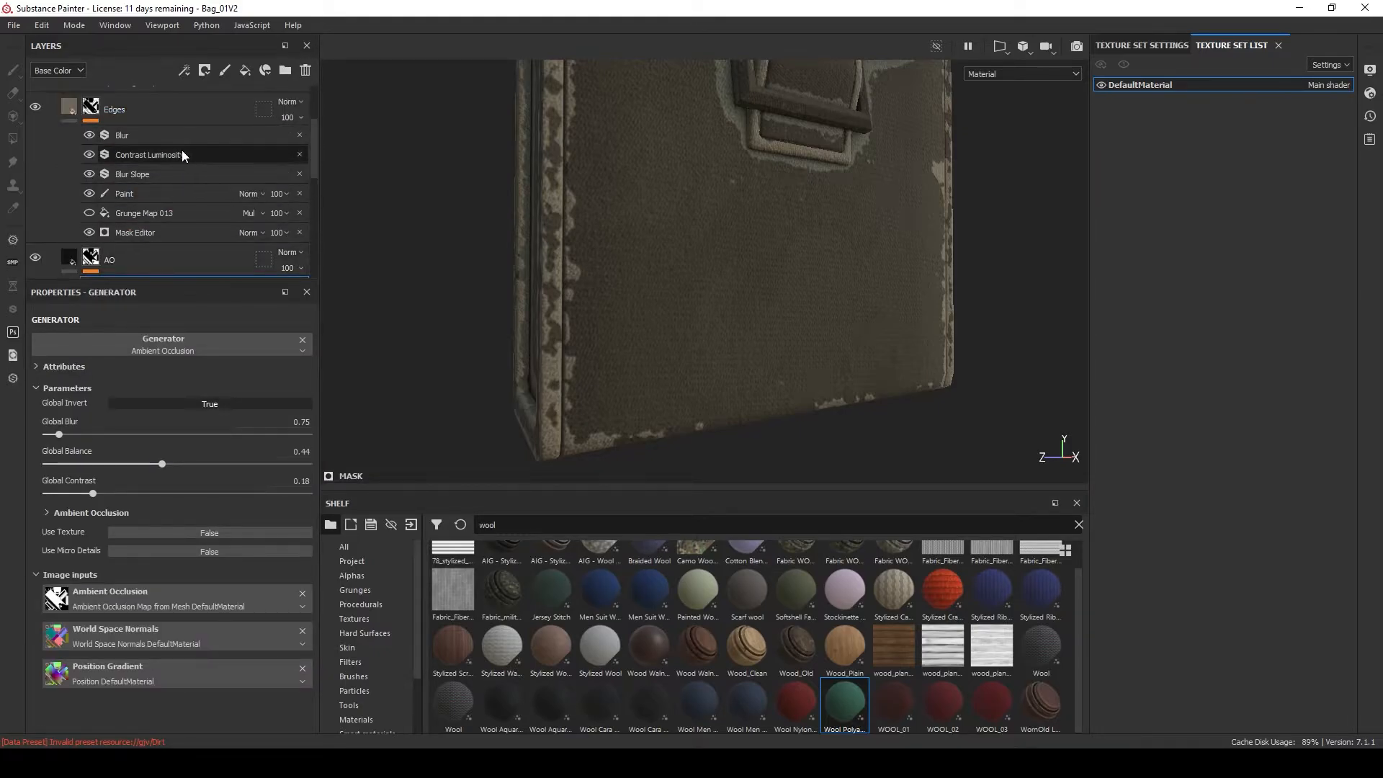
pyautogui.scroll(-2, 180, 231)
pyautogui.scroll(2, 144, 195)
pyautogui.scroll(-1, 129, 194)
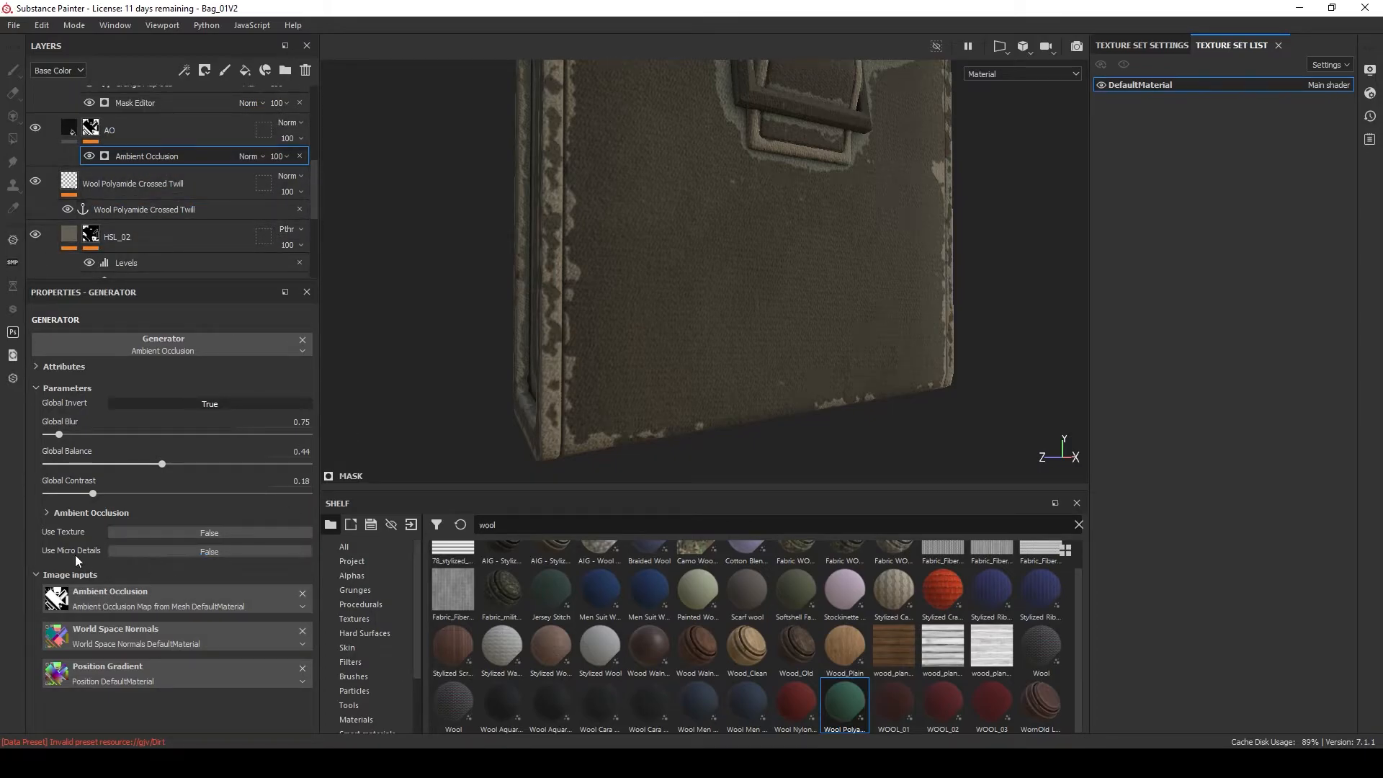
pyautogui.click(138, 552)
pyautogui.scroll(-1, 191, 572)
pyautogui.scroll(-1, 191, 568)
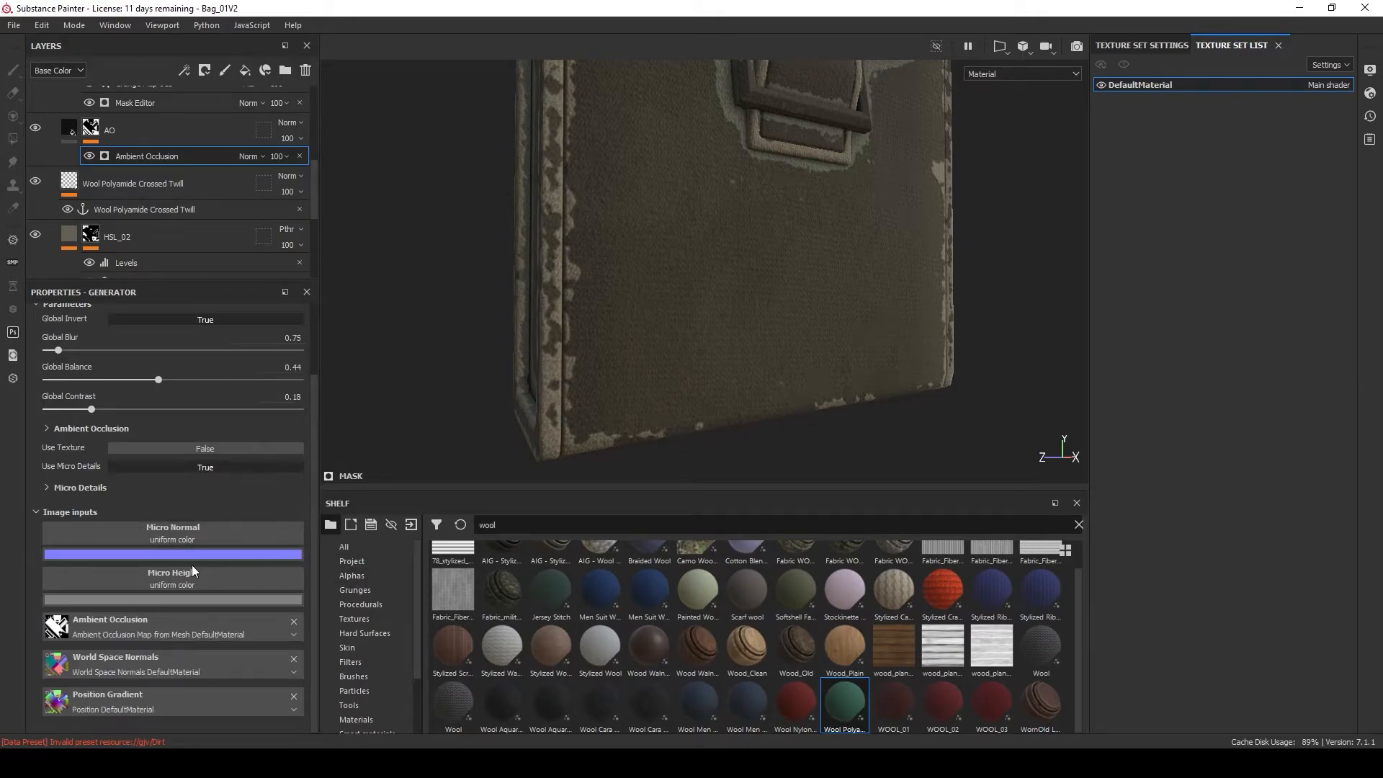
# Assign the Wool Polyamide Crossed Twill anchor point as the generator's Micro Normal input, with Normal as the referenced channel.
pyautogui.click(214, 537)
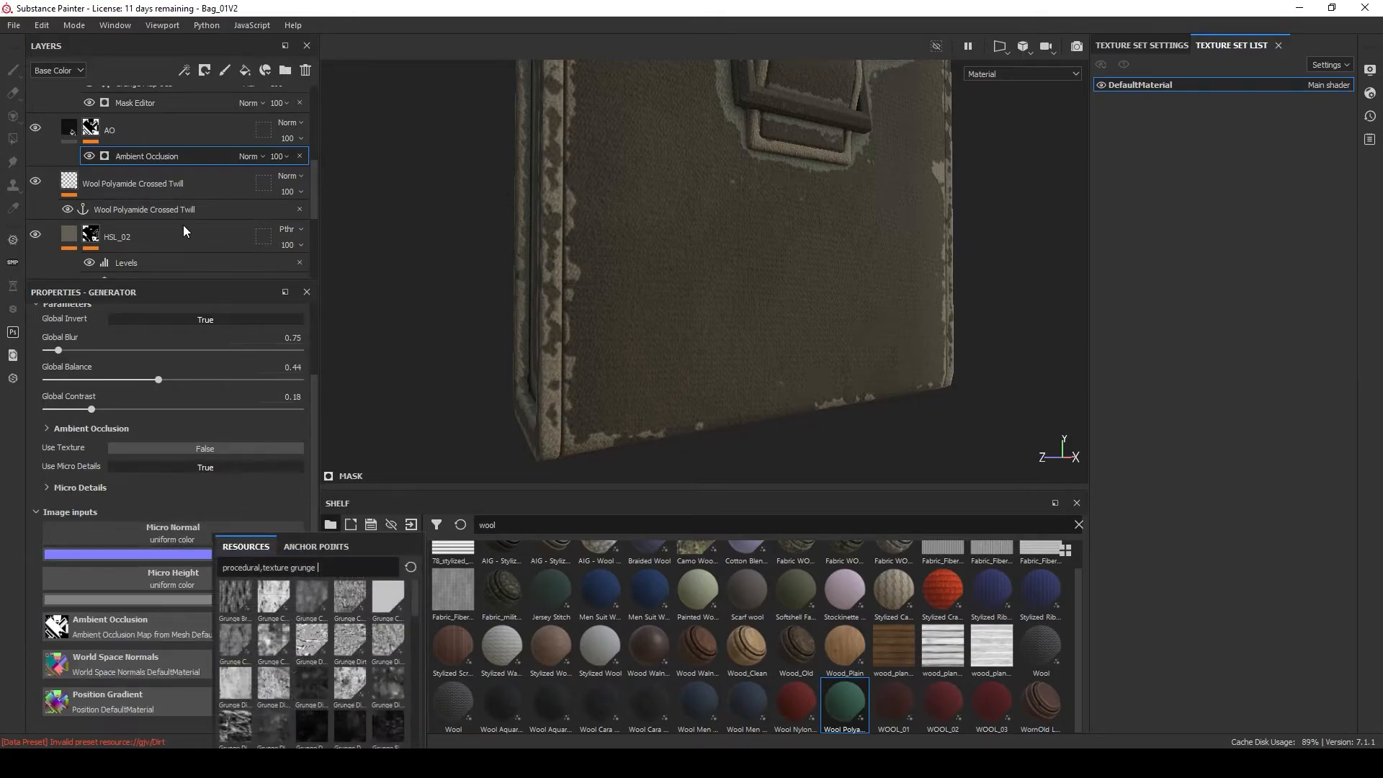
pyautogui.click(315, 546)
pyautogui.click(288, 566)
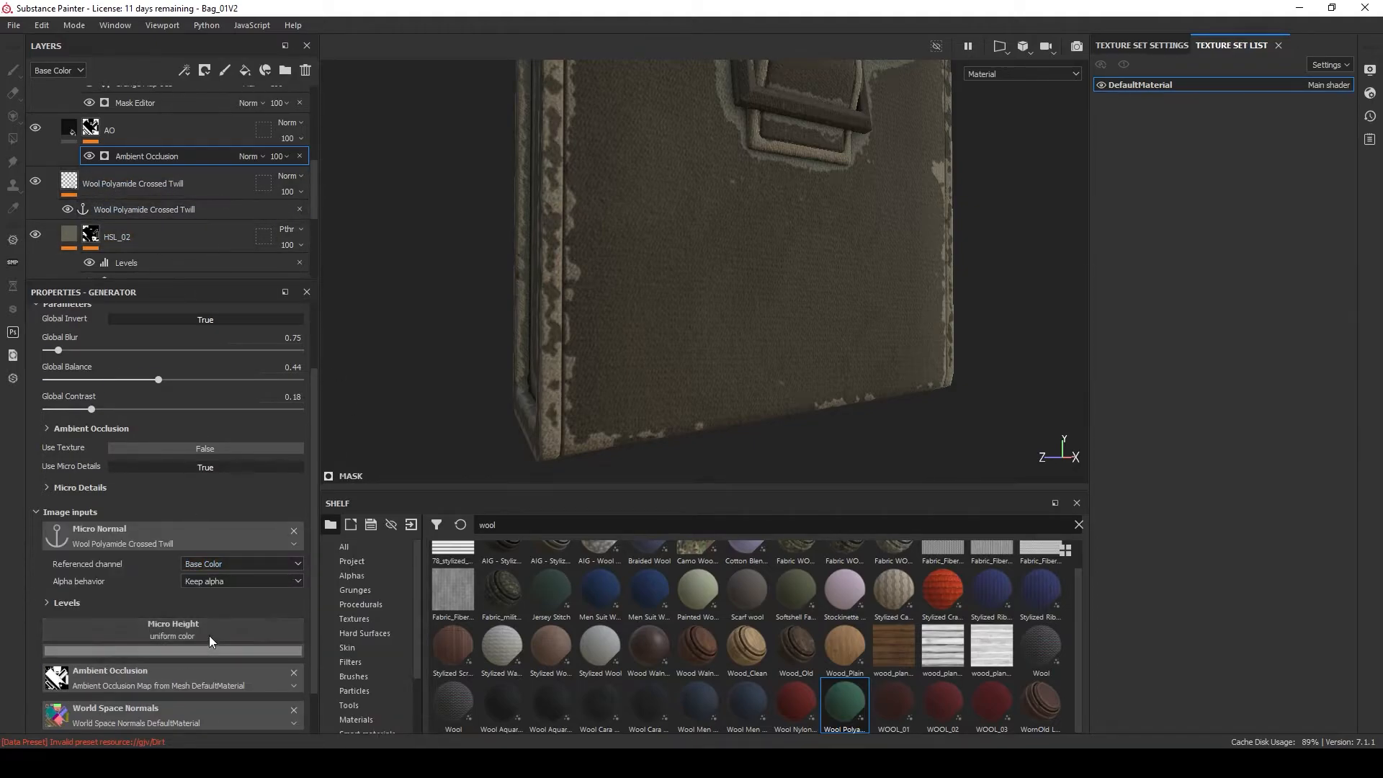
pyautogui.click(222, 563)
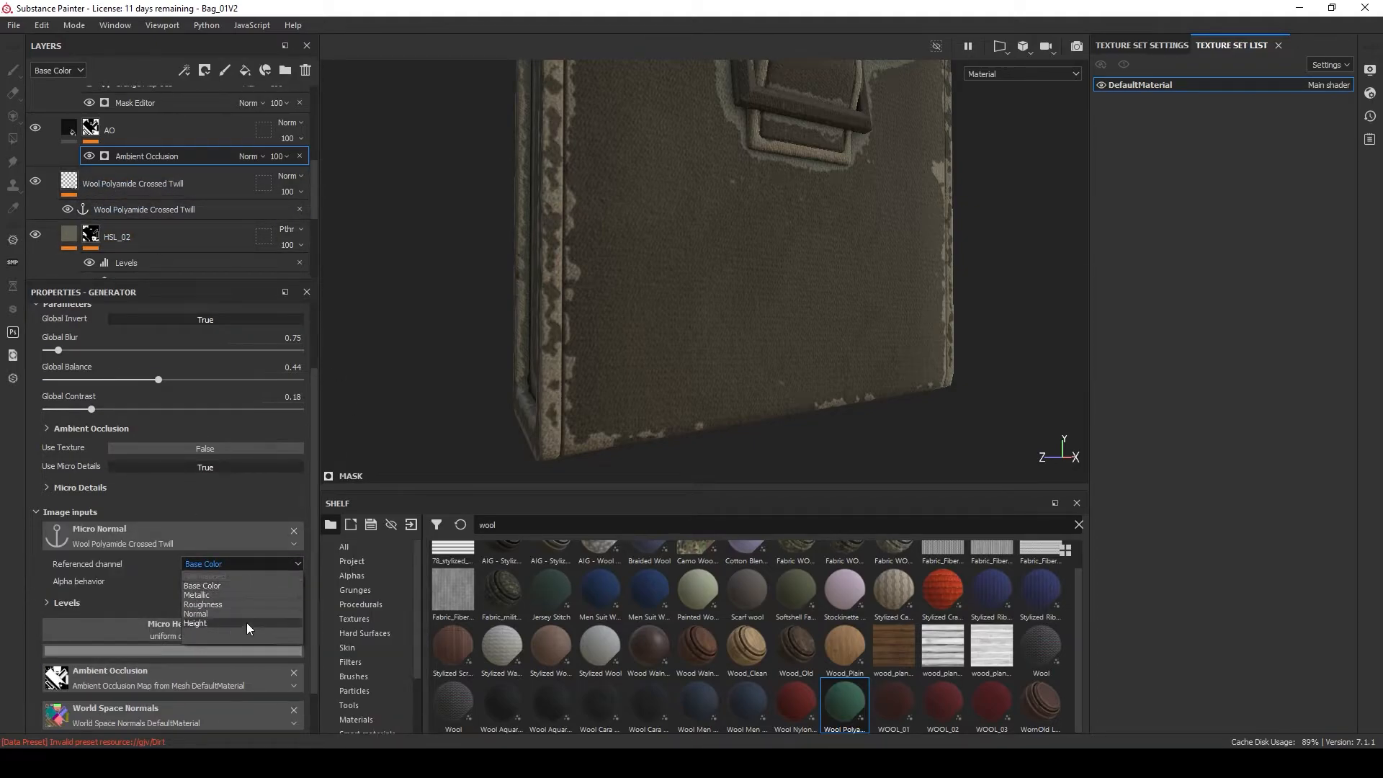
pyautogui.click(188, 614)
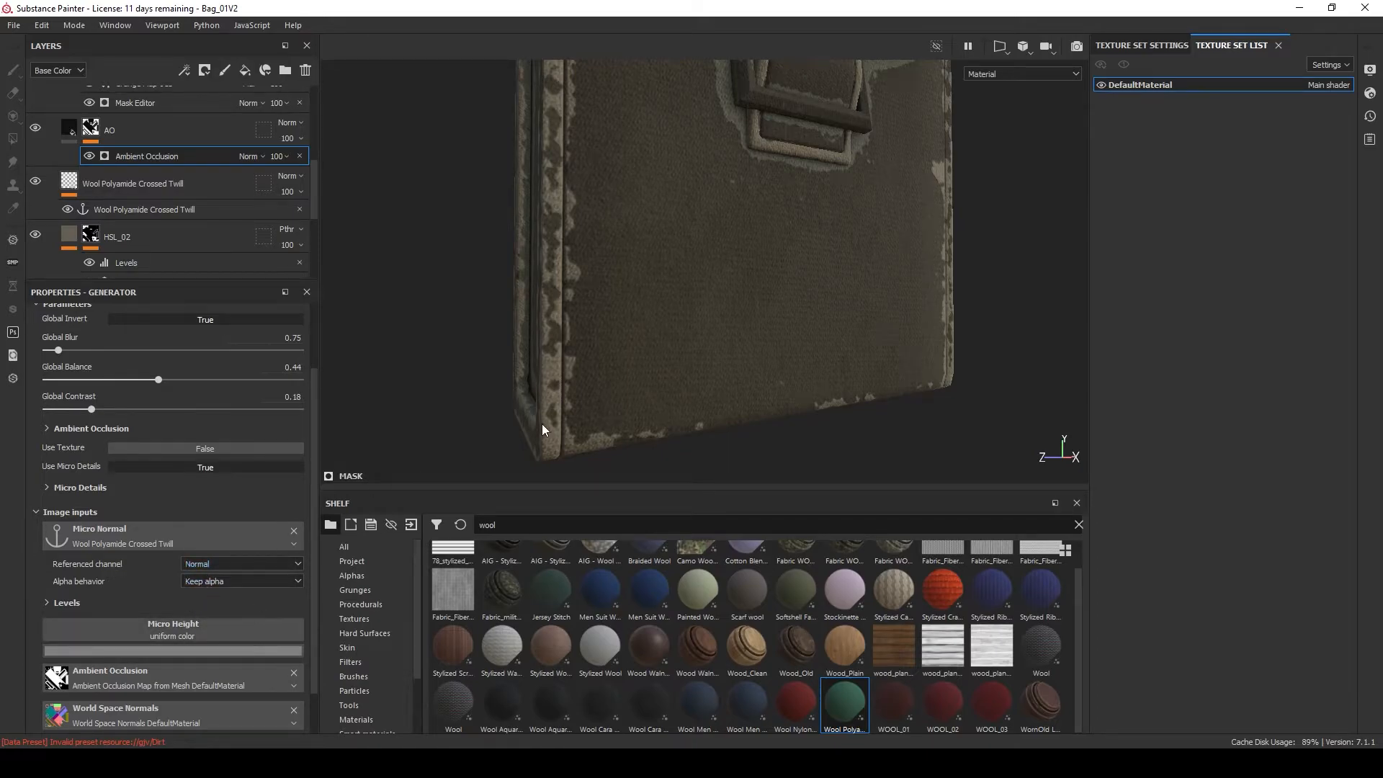
# Expand the Micro Details settings and compare the front panel's fabric weave with the AO layer hidden and shown.
pyautogui.scroll(2, 133, 464)
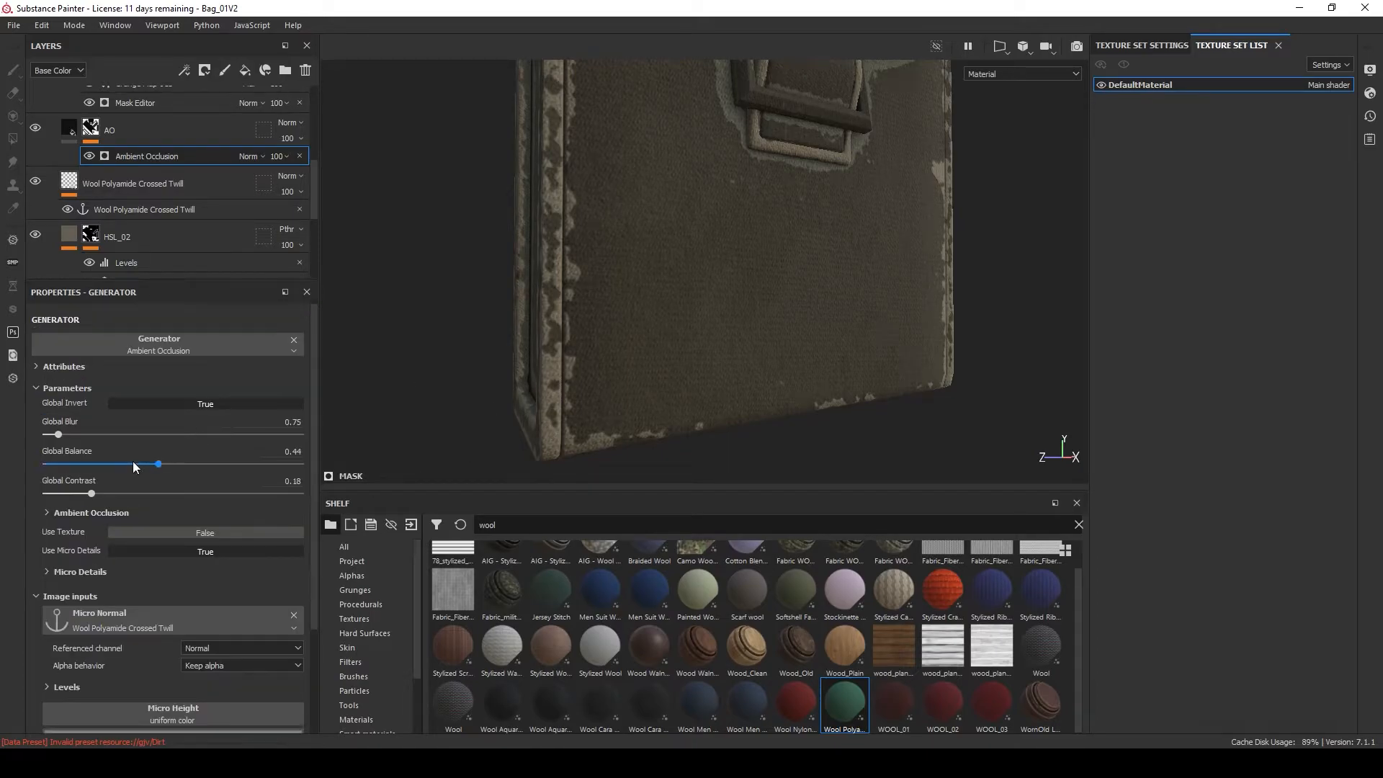
pyautogui.click(75, 571)
pyautogui.scroll(-2, 118, 545)
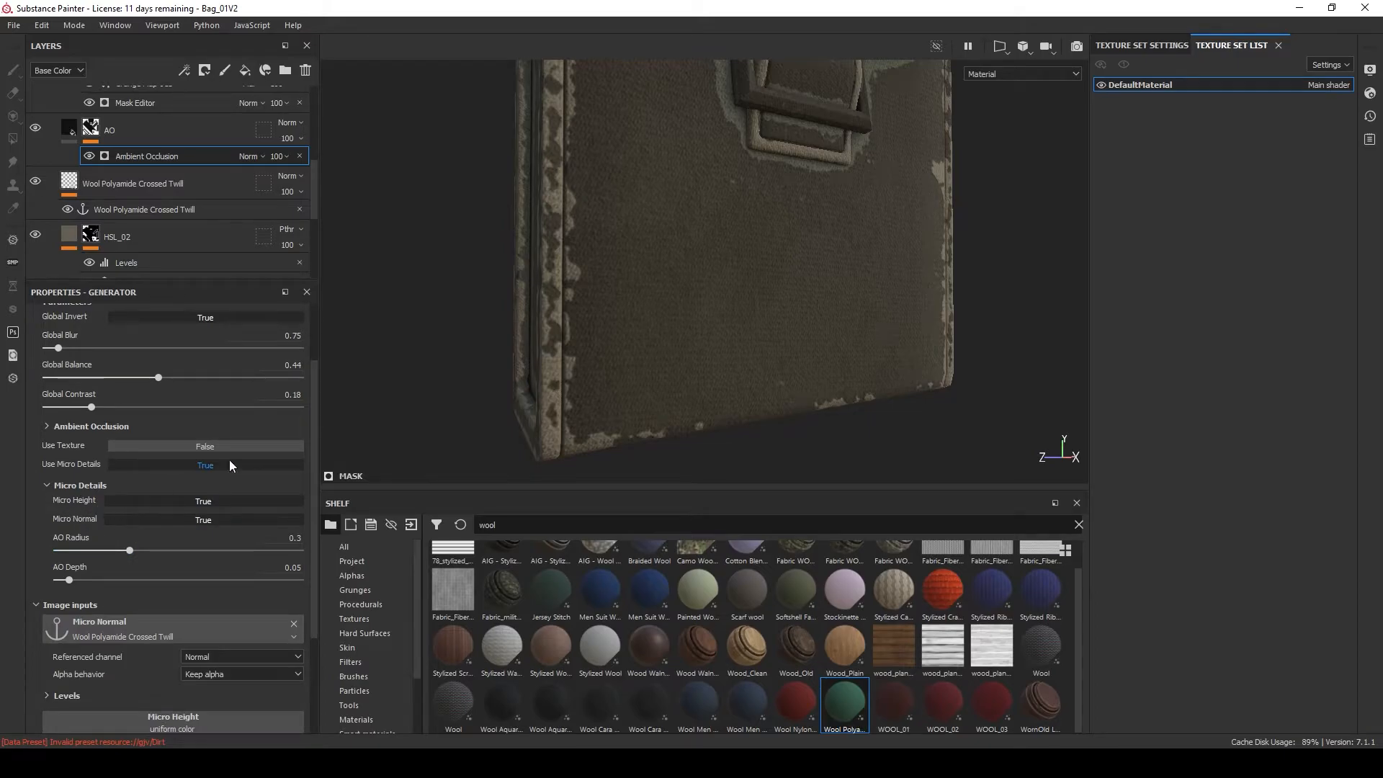
pyautogui.scroll(1, 688, 302)
pyautogui.keyDown('alt'); pyautogui.moveTo(689, 302); pyautogui.dragTo(656, 311); pyautogui.keyUp('alt')
pyautogui.keyDown('alt'); pyautogui.moveTo(656, 310); pyautogui.dragTo(602, 333, button='middle'); pyautogui.keyUp('alt')
pyautogui.scroll(1, 555, 300)
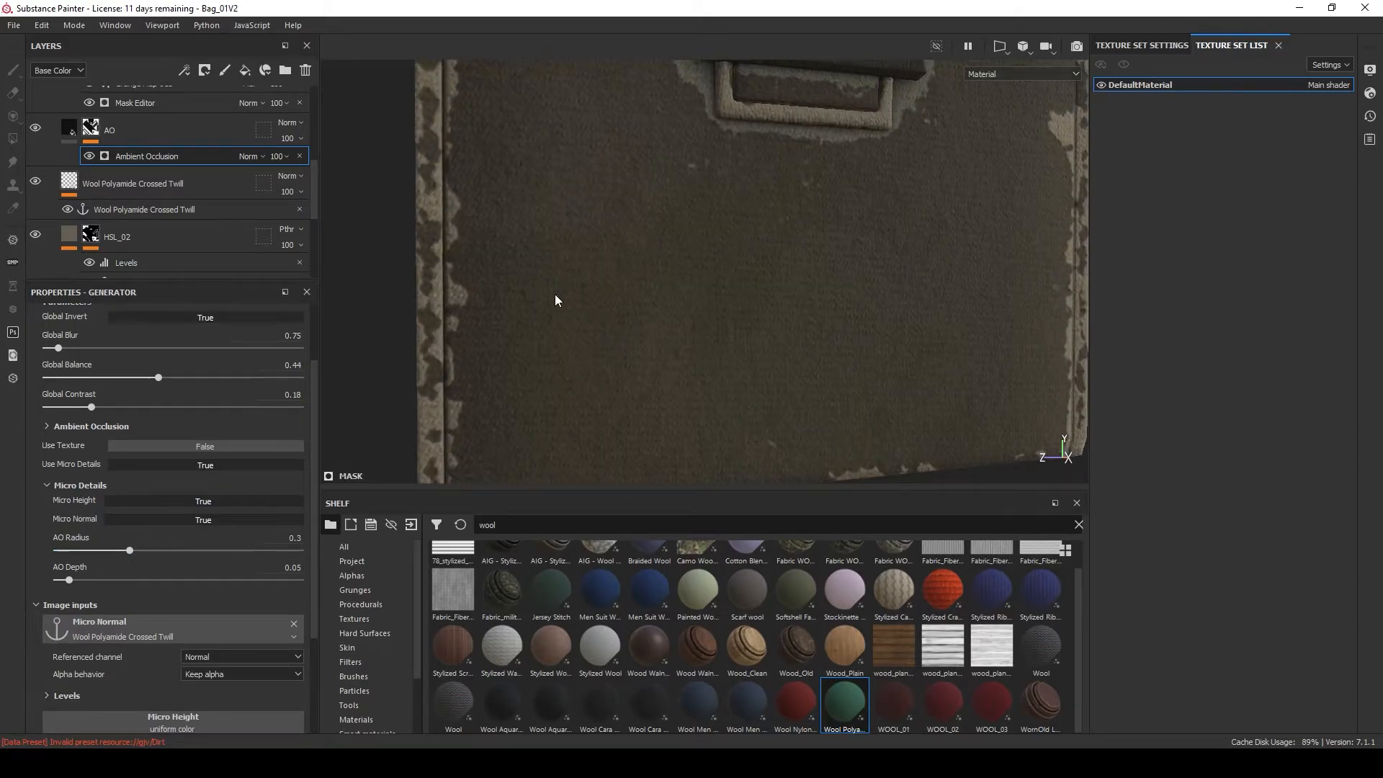
pyautogui.click(31, 183)
pyautogui.click(38, 125)
pyautogui.click(38, 126)
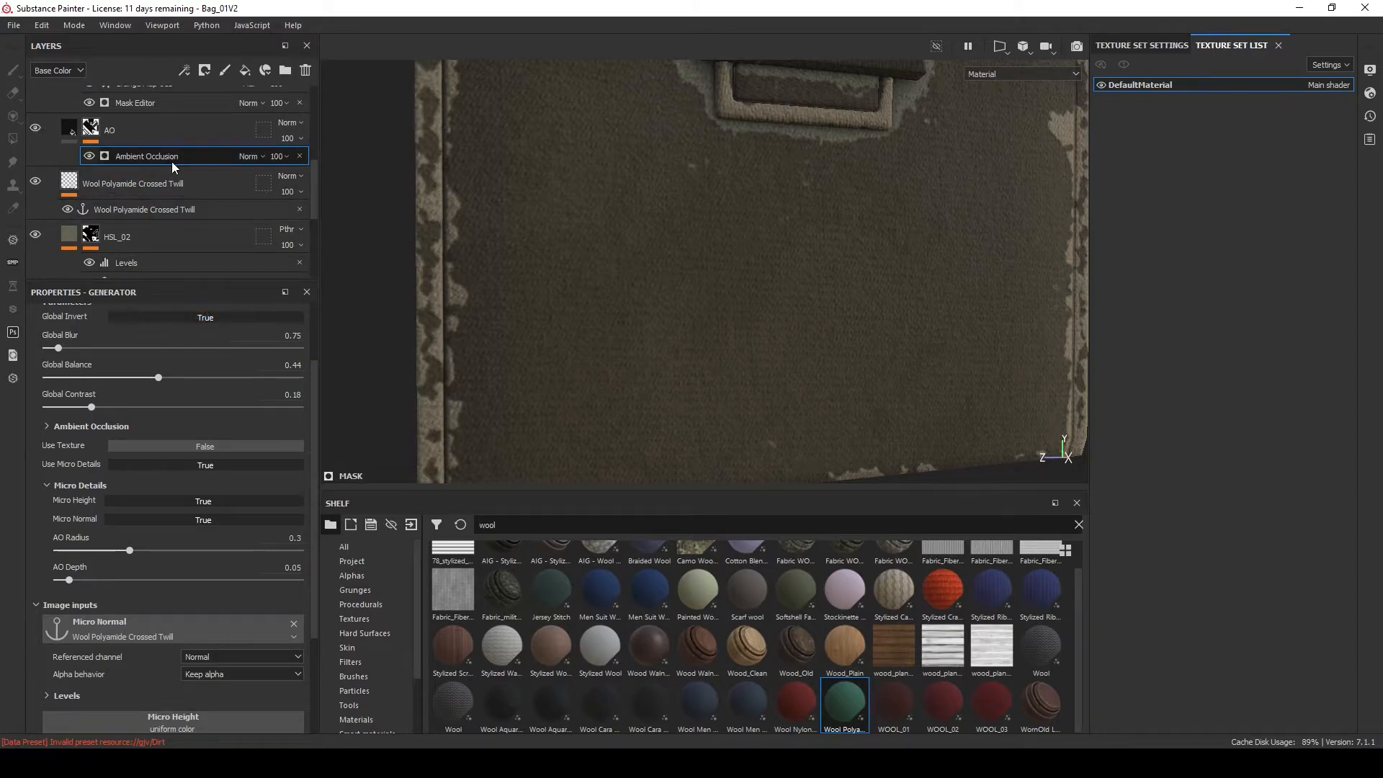
# Set the generator's micro detail AO Radius to 0.44 and AO Depth to 0.07.
pyautogui.moveTo(141, 549)
pyautogui.mouseDown()
pyautogui.moveTo(257, 550)
pyautogui.moveTo(164, 550)
pyautogui.mouseUp()
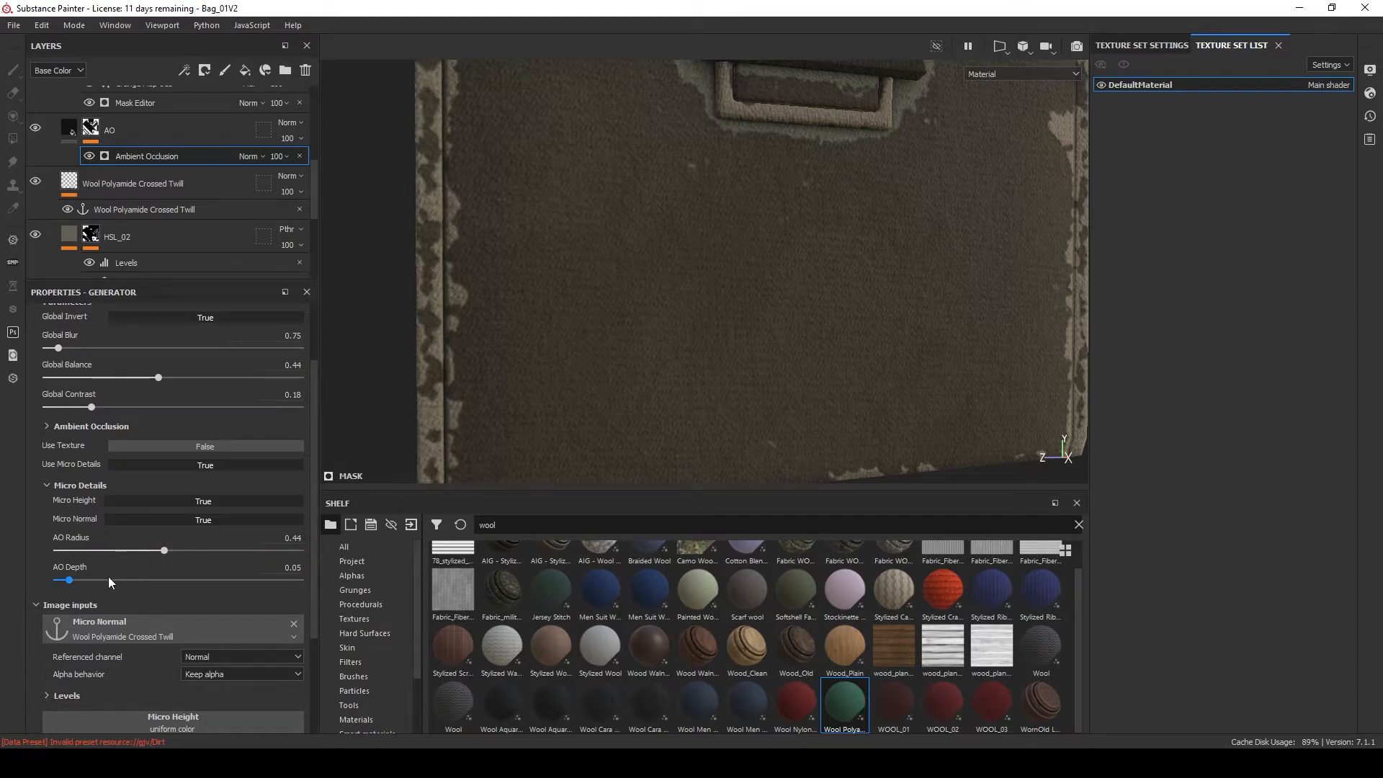
pyautogui.click(145, 580)
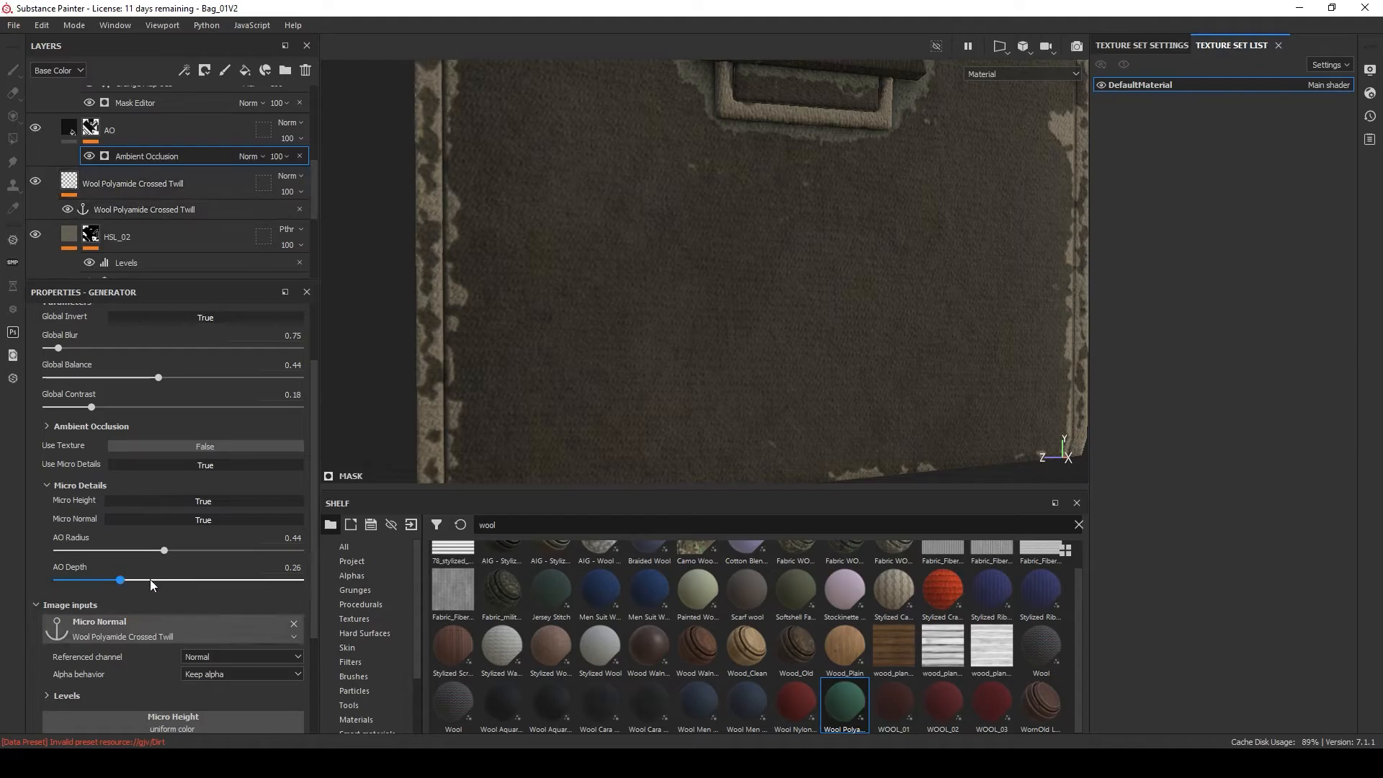
pyautogui.moveTo(135, 584); pyautogui.dragTo(88, 580)
pyautogui.moveTo(88, 580); pyautogui.dragTo(73, 580)
# Rename the fill layer masked with Grunge Map 015 as Coat_01.
pyautogui.scroll(1, 184, 175)
pyautogui.scroll(4, 184, 176)
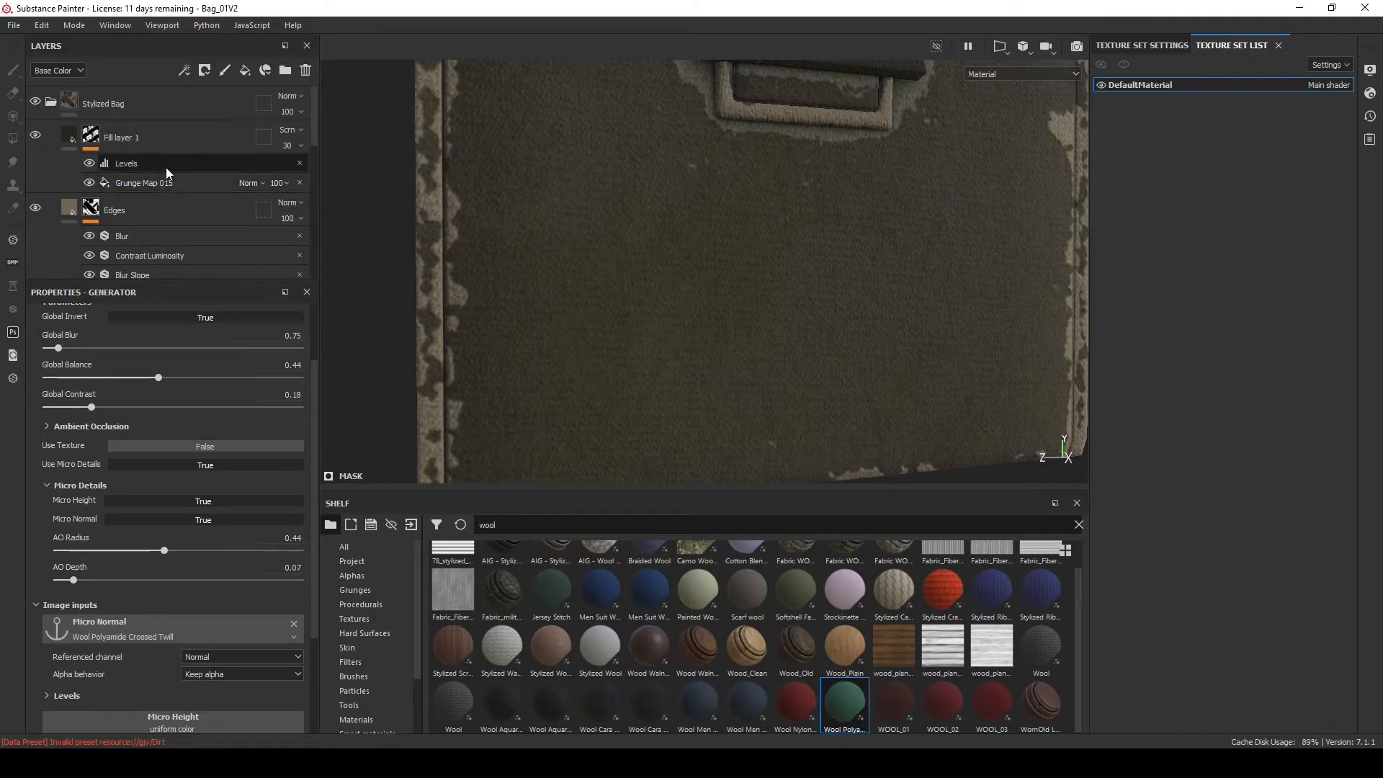
pyautogui.click(182, 183)
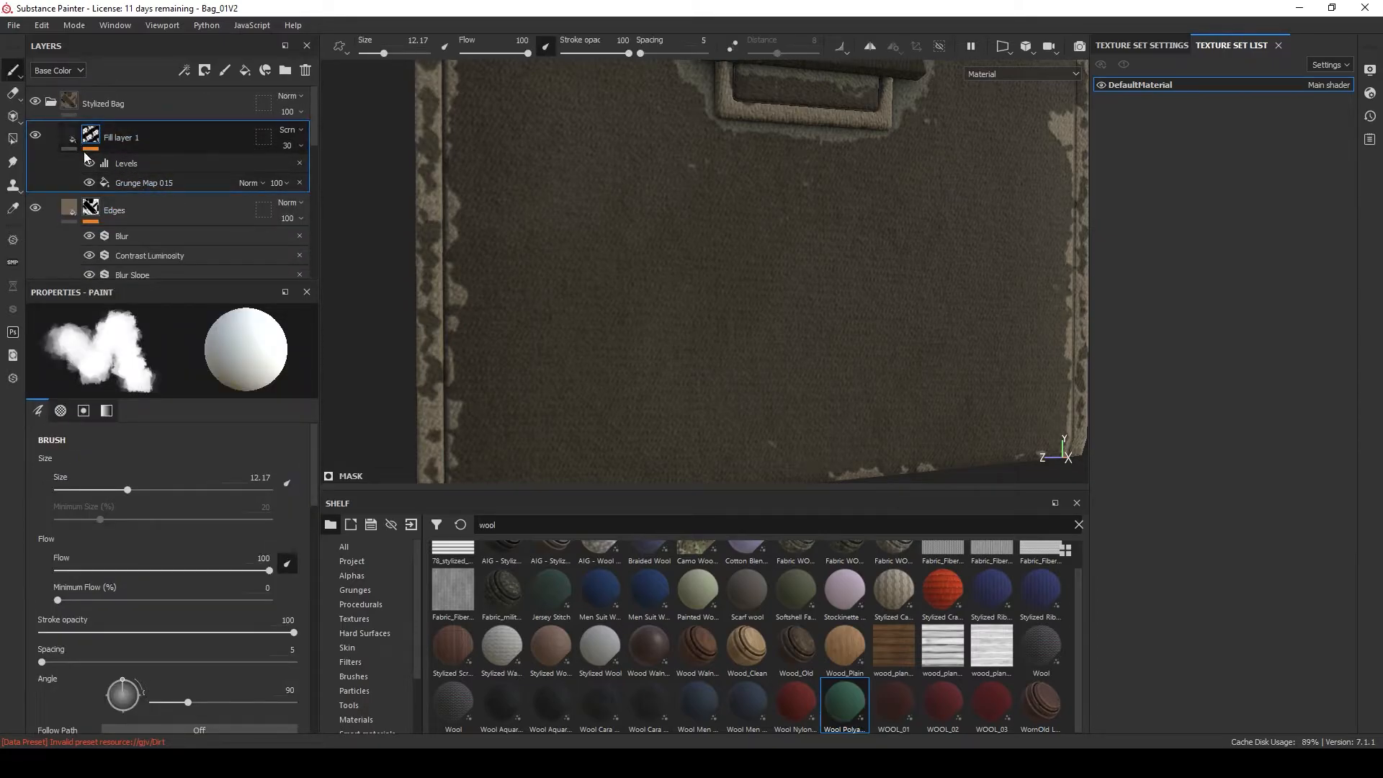
pyautogui.doubleClick(117, 137)
pyautogui.write('Coat_01')
pyautogui.press('Return')
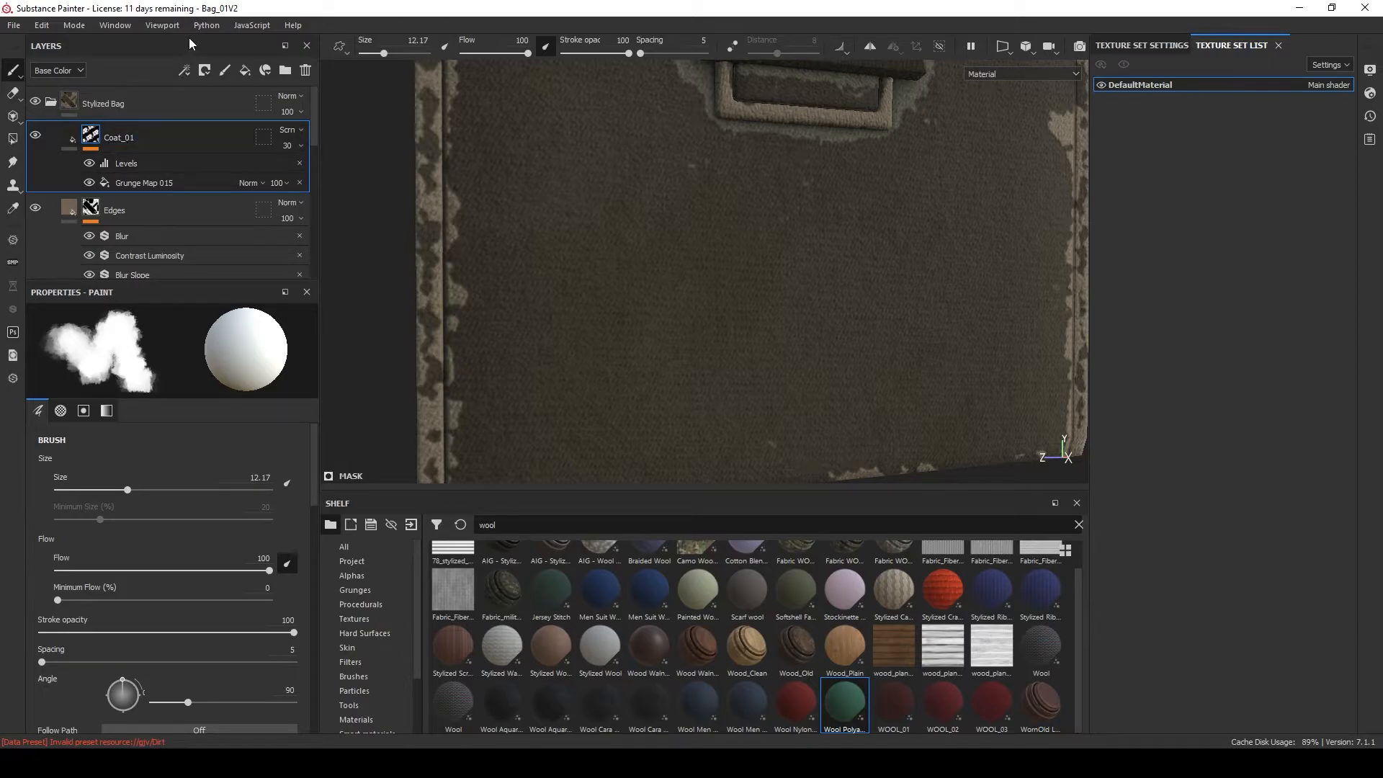
# Add a fill layer above Coat_01 with only the color and roughness channels active and a black base color.
pyautogui.click(245, 72)
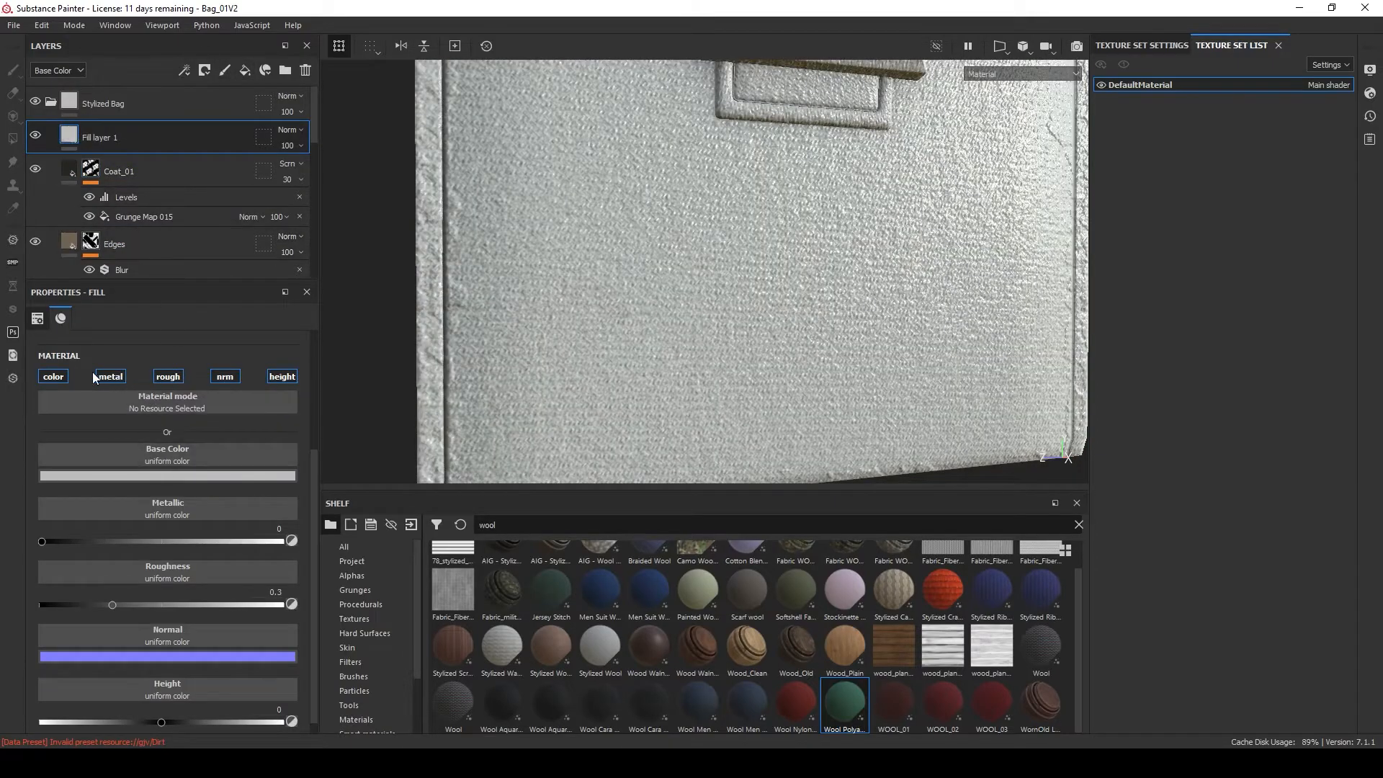
pyautogui.keyDown('alt'); pyautogui.click(59, 376); pyautogui.keyUp('alt')
pyautogui.click(173, 377)
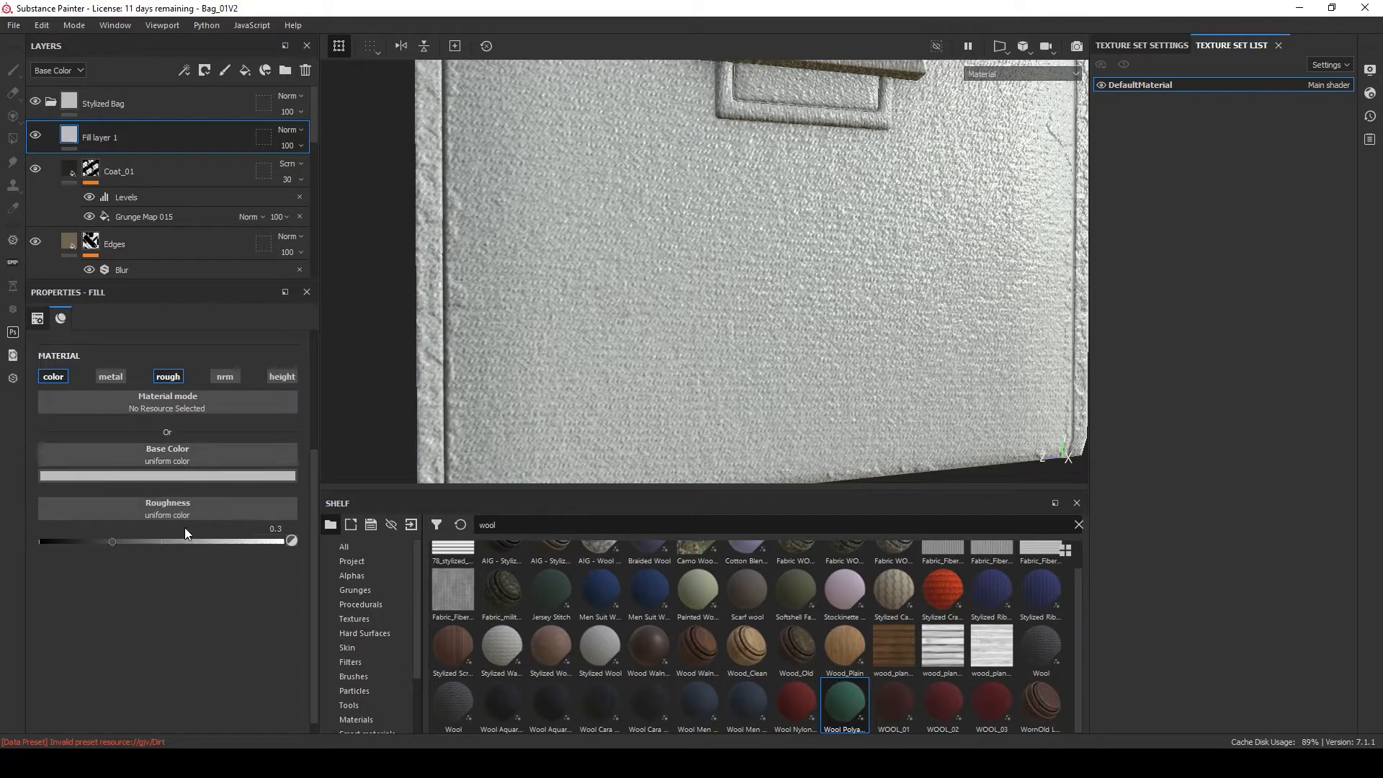
pyautogui.click(157, 475)
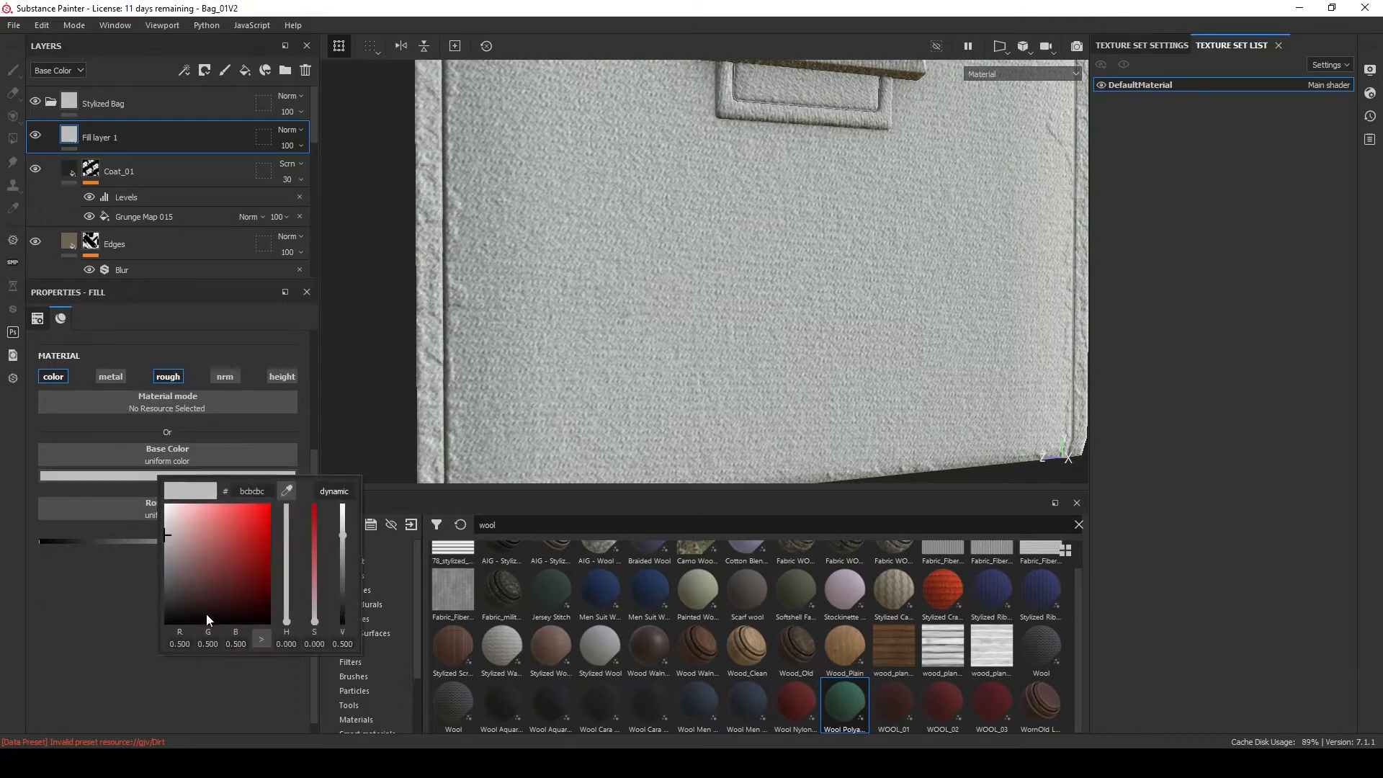
pyautogui.moveTo(206, 618); pyautogui.dragTo(115, 618)
# Give the new fill layer a black mask and add a Metal Edge Wear generator to it.
pyautogui.click(204, 70)
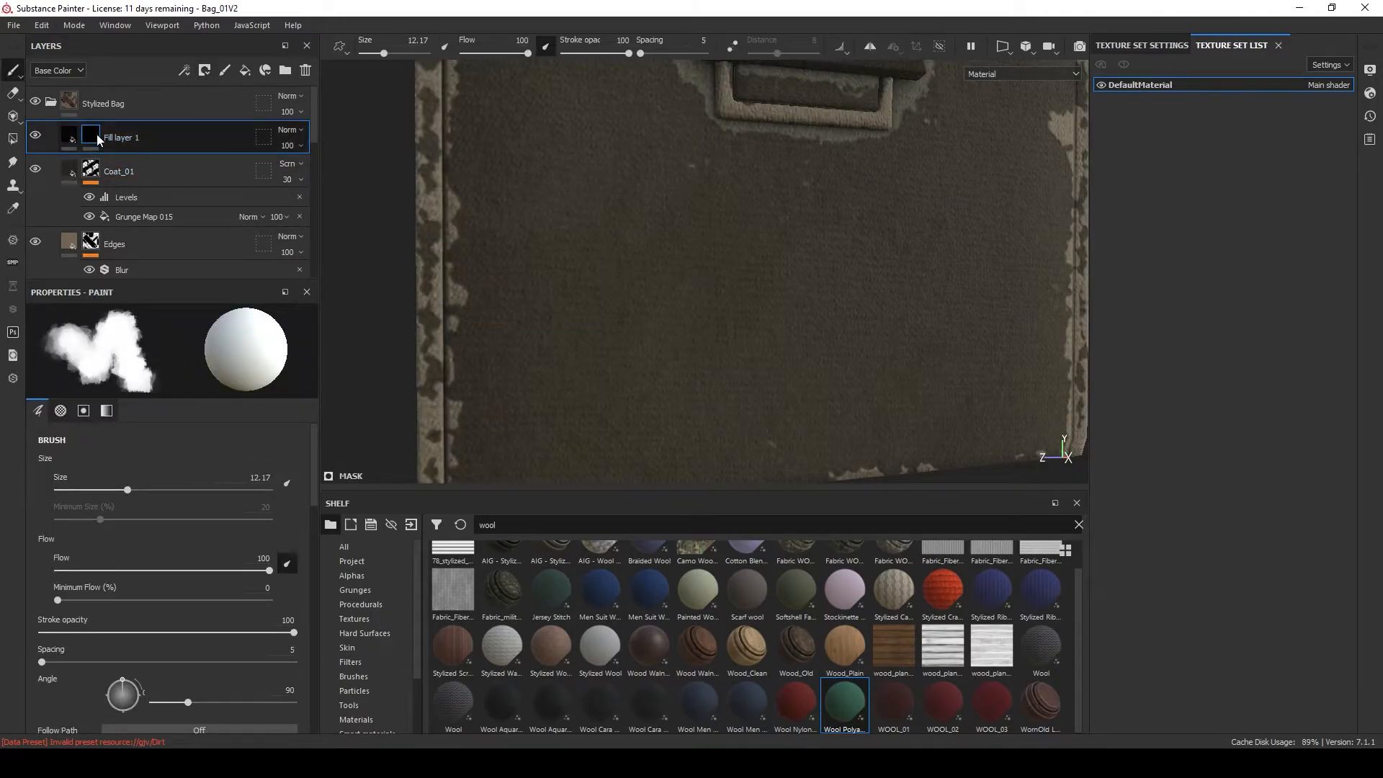
pyautogui.rightClick(96, 134)
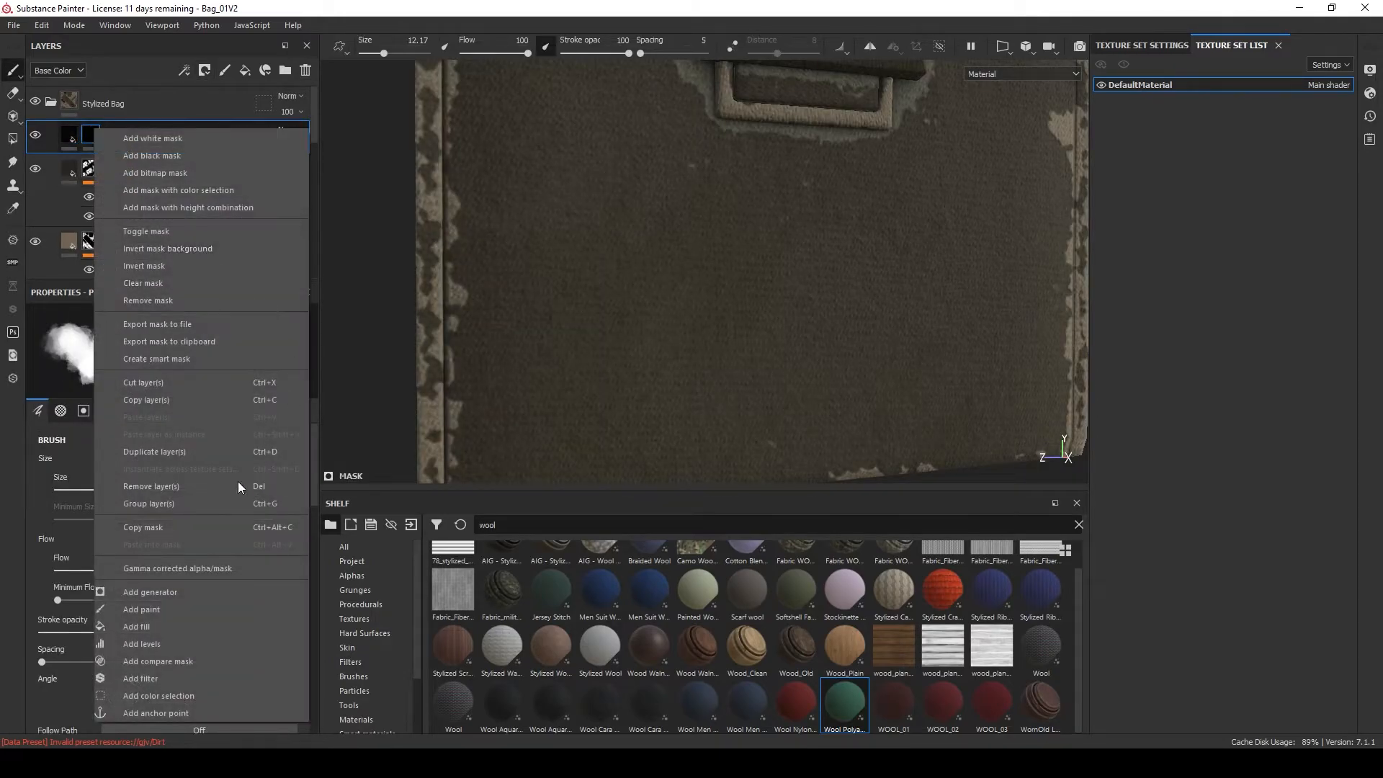
pyautogui.click(248, 589)
pyautogui.click(206, 339)
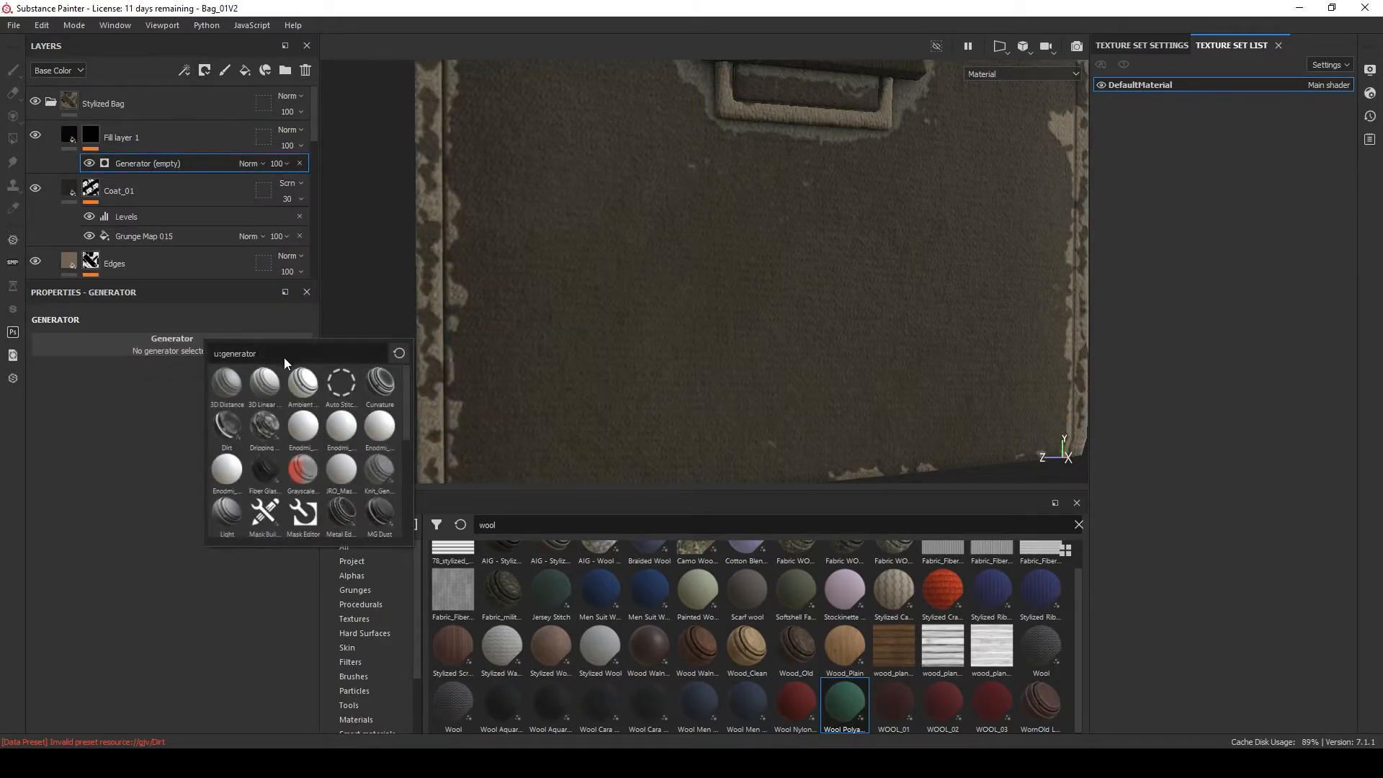
pyautogui.write('edge')
pyautogui.click(275, 384)
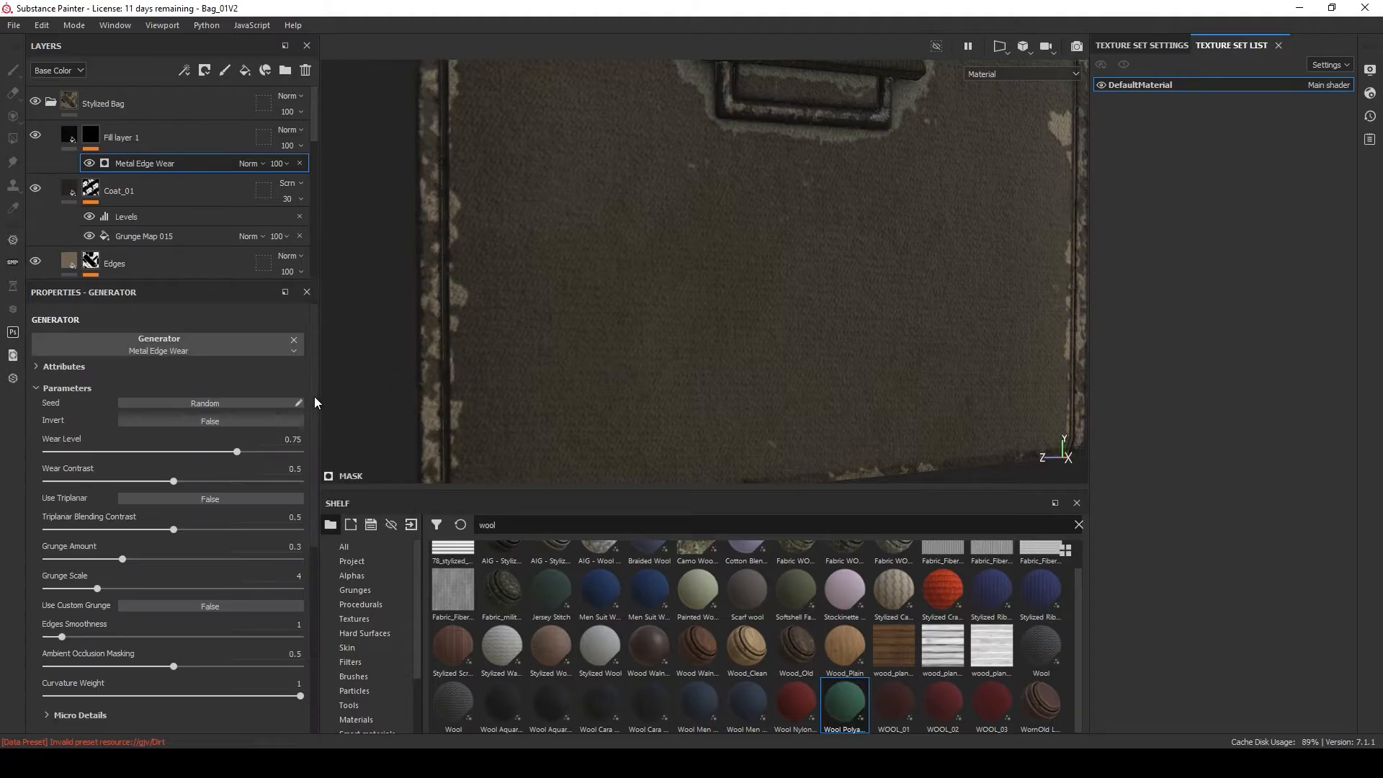
# Set the generator's Wear Level to 0.68, Wear Contrast 0.47, Triplanar Blending Contrast 0.44, Grunge Amount 0.24 and Grunge Scale 3.
pyautogui.scroll(-2, 529, 358)
pyautogui.keyDown('alt'); pyautogui.moveTo(503, 170); pyautogui.dragTo(509, 290, button='middle'); pyautogui.keyUp('alt')
pyautogui.keyDown('alt'); pyautogui.moveTo(509, 290); pyautogui.dragTo(761, 301); pyautogui.keyUp('alt')
pyautogui.keyDown('alt'); pyautogui.moveTo(692, 393); pyautogui.dragTo(582, 310); pyautogui.keyUp('alt')
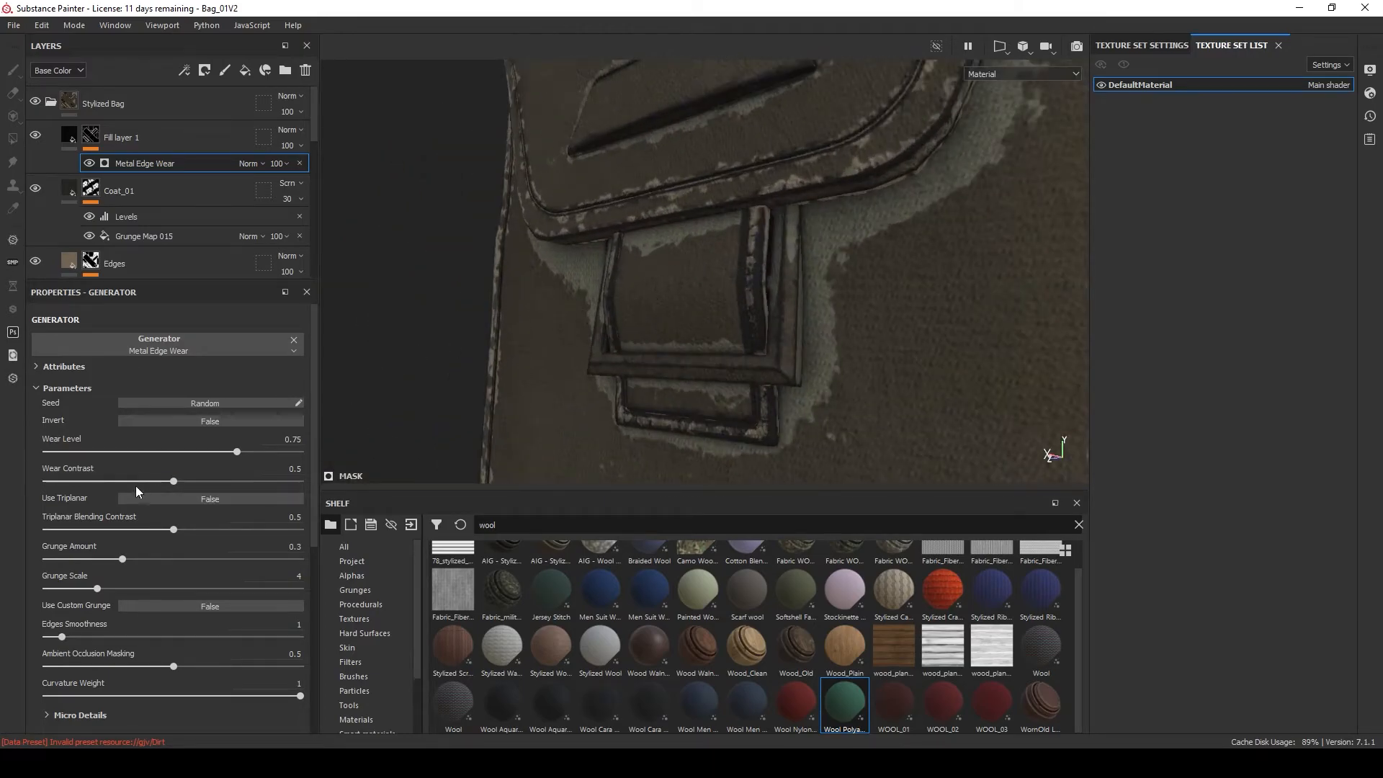
pyautogui.moveTo(177, 481); pyautogui.dragTo(168, 482)
pyautogui.moveTo(95, 586); pyautogui.dragTo(107, 560)
pyautogui.moveTo(173, 529); pyautogui.dragTo(158, 529)
pyautogui.moveTo(167, 481)
pyautogui.mouseDown()
pyautogui.moveTo(221, 488)
pyautogui.moveTo(166, 482)
pyautogui.mouseUp()
pyautogui.moveTo(238, 451); pyautogui.dragTo(219, 453)
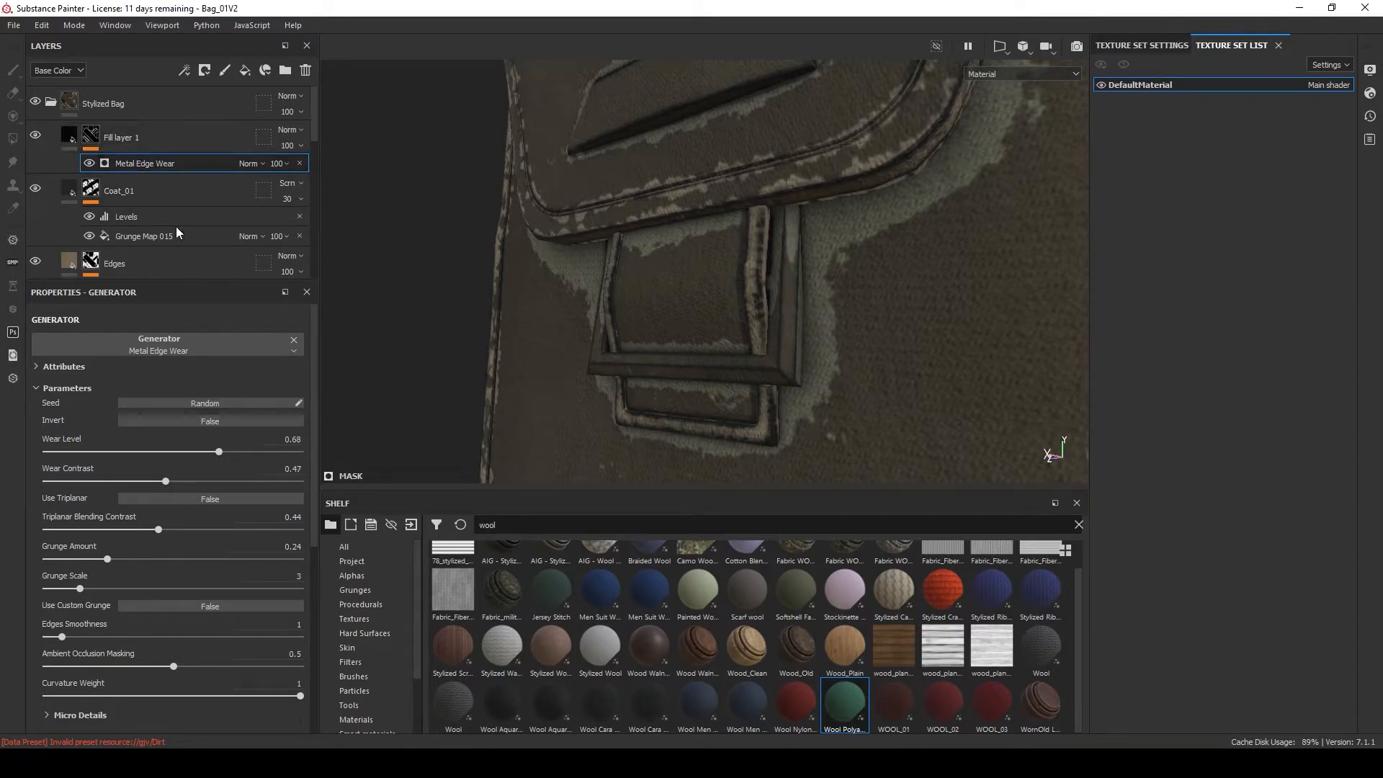
# Assign the Wool Polyamide Crossed Twill anchor point to the Metal Edge Wear generator's Micro Normal input, referencing the Normal channel.
pyautogui.scroll(-5, 91, 528)
pyautogui.click(165, 643)
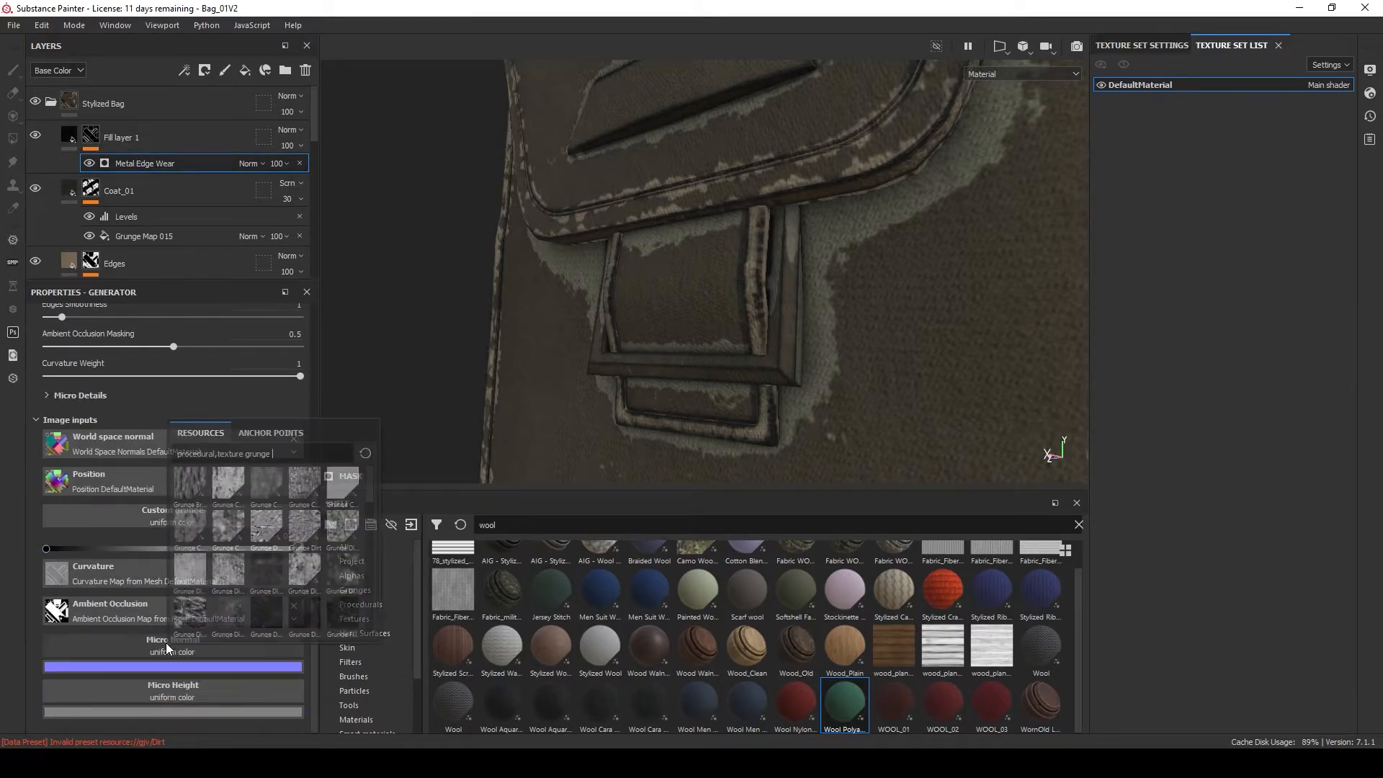
pyautogui.click(278, 431)
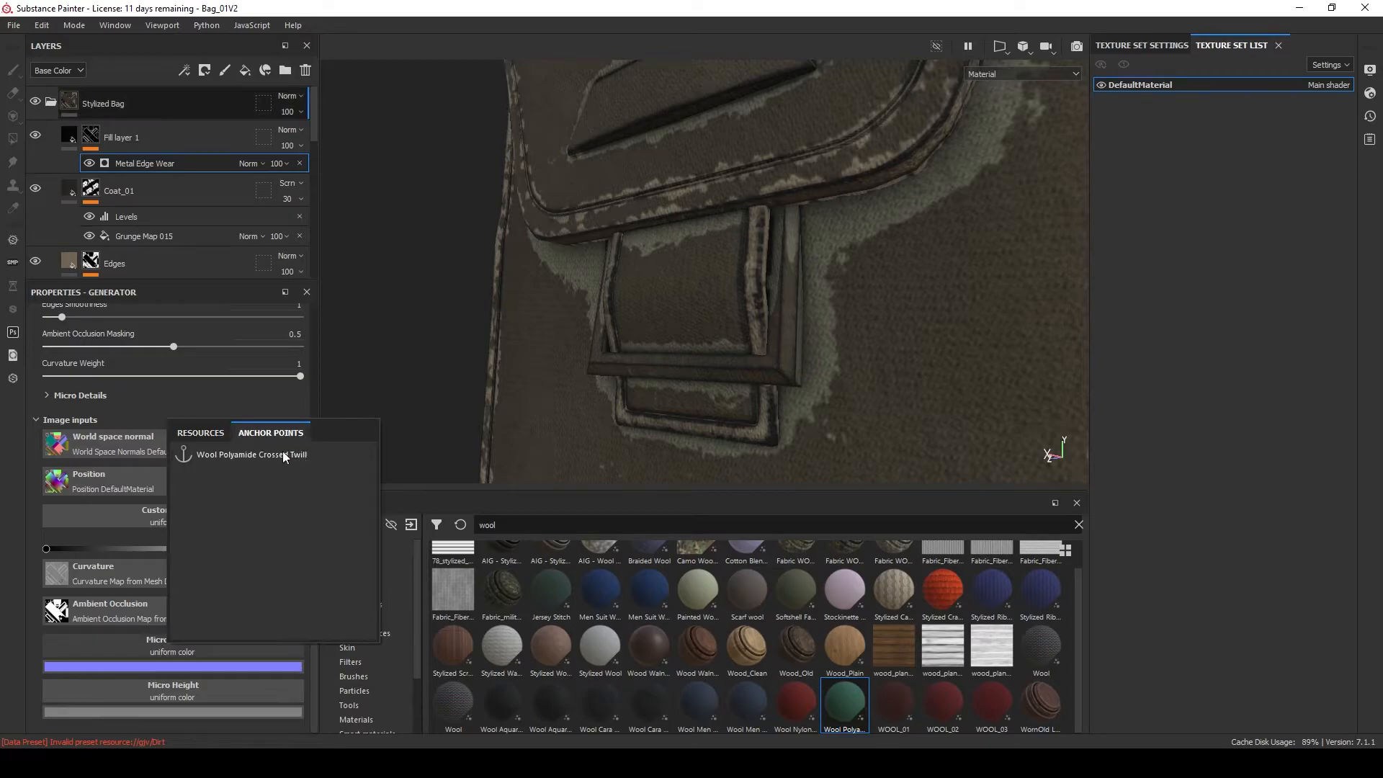
pyautogui.click(282, 451)
pyautogui.click(227, 675)
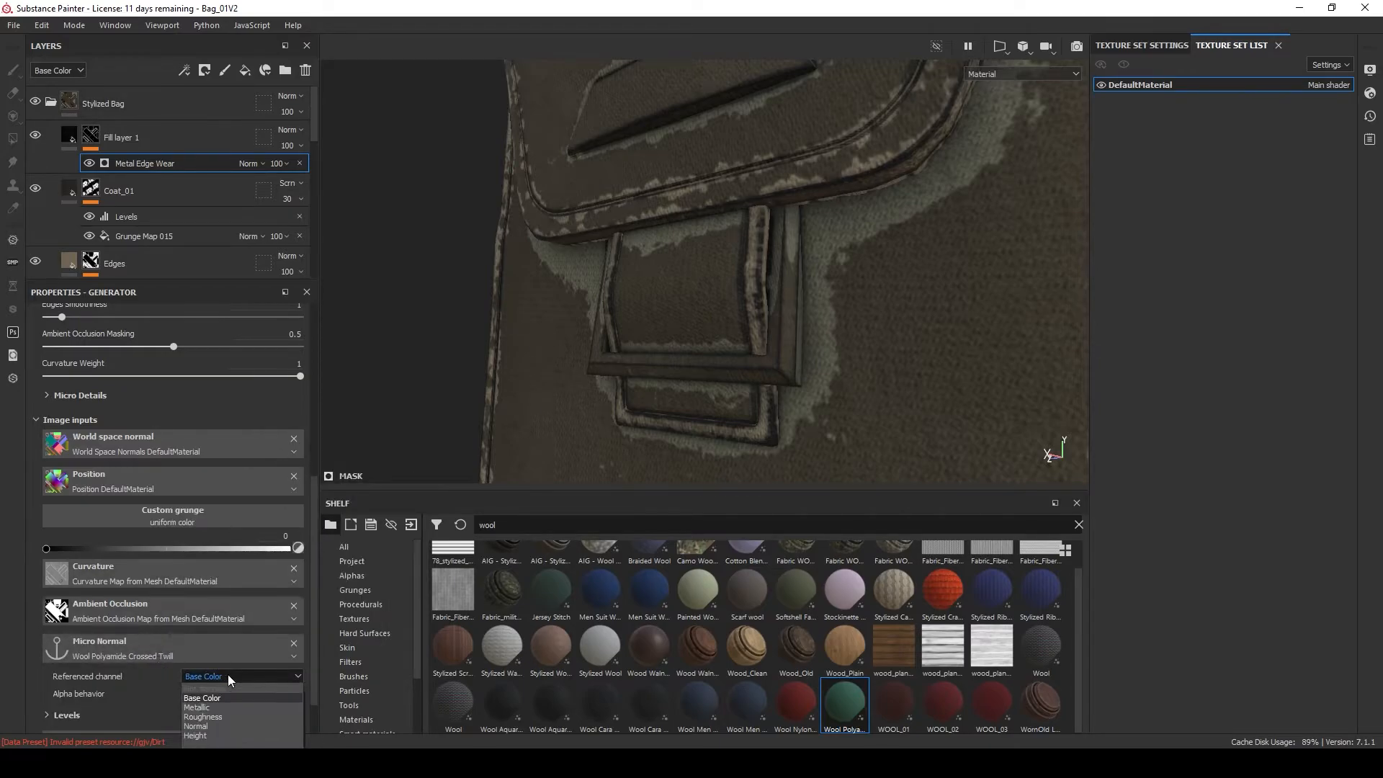
pyautogui.click(208, 726)
# Enable Micro Normal in the Metal Edge Wear generator's Micro Details and inspect the front panel's fabric.
pyautogui.scroll(2, 160, 502)
pyautogui.click(84, 482)
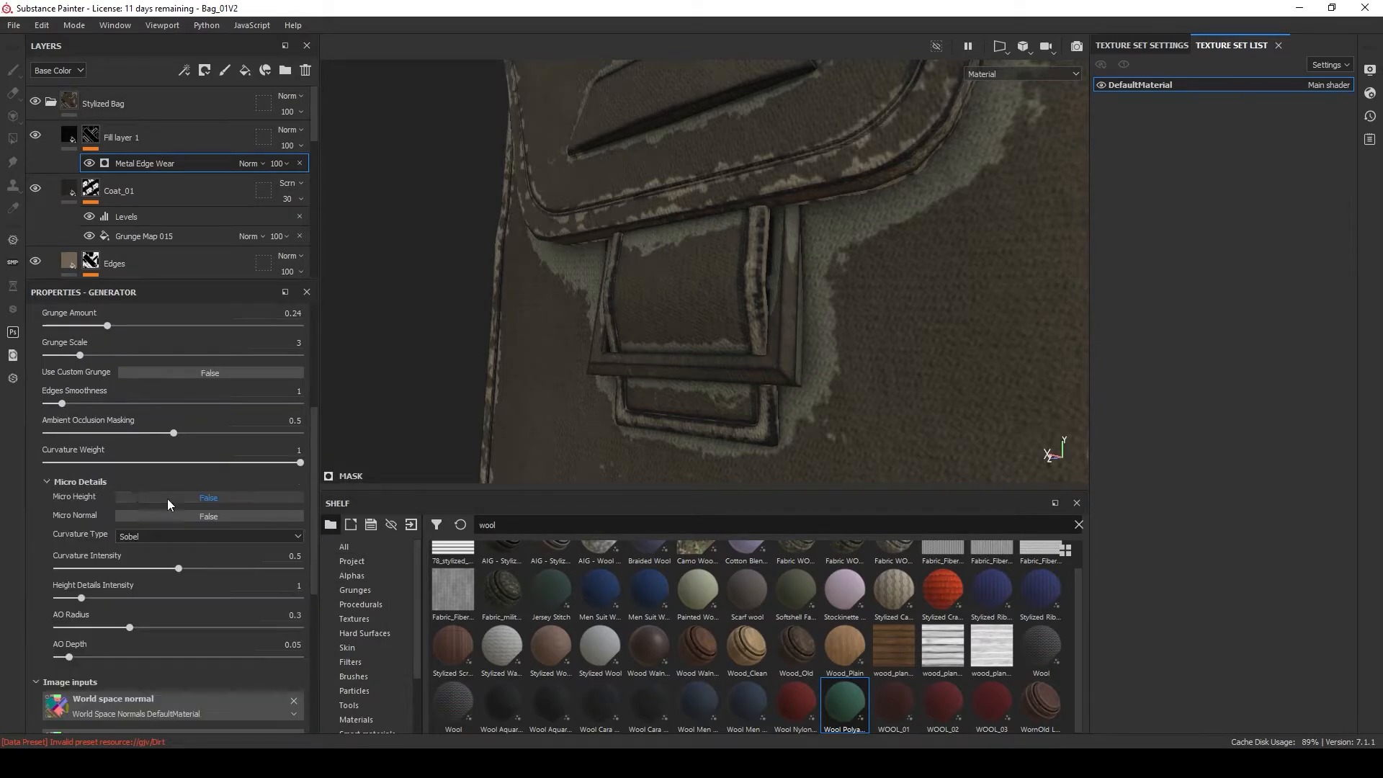
pyautogui.click(167, 515)
pyautogui.keyDown('alt'); pyautogui.moveTo(965, 303); pyautogui.dragTo(721, 89, button='middle'); pyautogui.keyUp('alt')
pyautogui.keyDown('alt'); pyautogui.moveTo(519, 338); pyautogui.dragTo(744, 326); pyautogui.keyUp('alt')
pyautogui.keyDown('alt'); pyautogui.moveTo(660, 286); pyautogui.dragTo(635, 324); pyautogui.keyUp('alt')
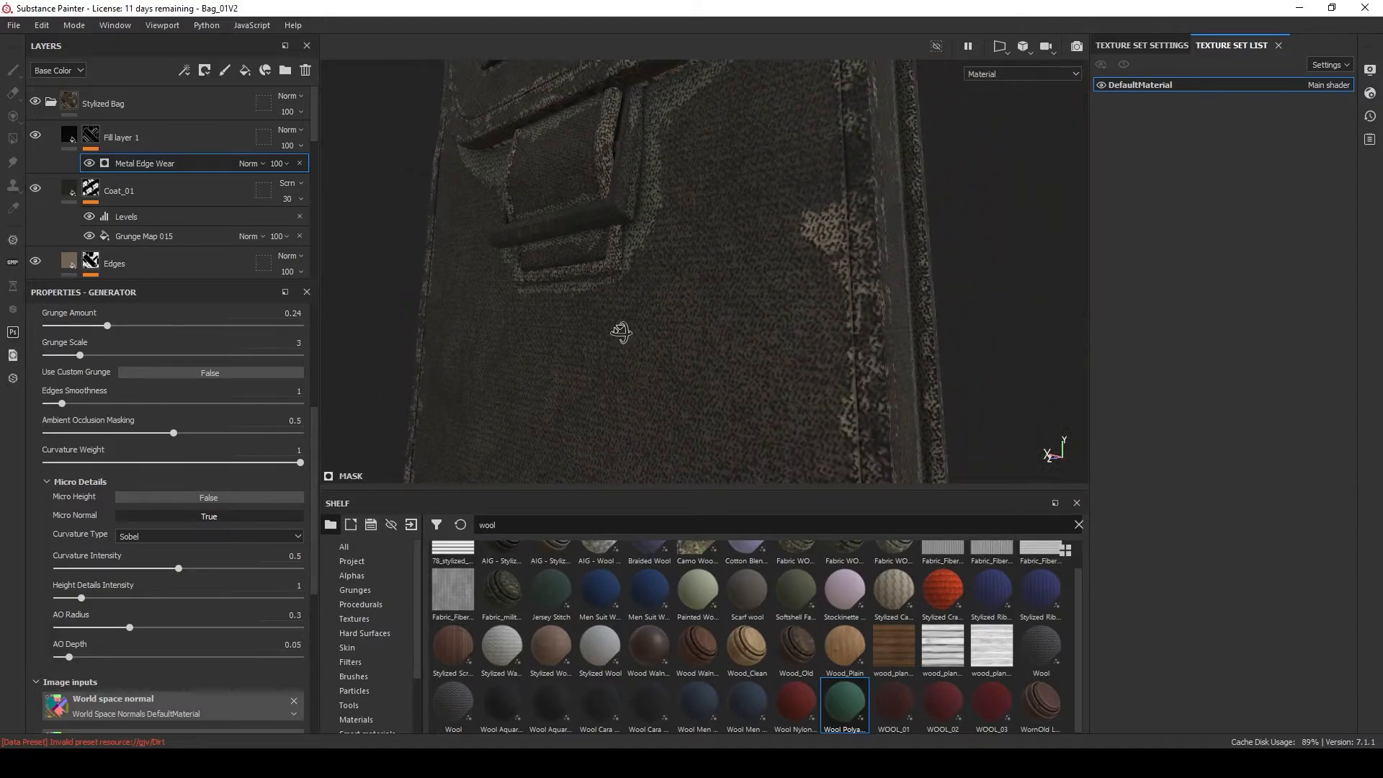
pyautogui.keyDown('alt'); pyautogui.moveTo(634, 331); pyautogui.dragTo(667, 283, button='middle'); pyautogui.keyUp('alt')
pyautogui.scroll(-2, 667, 283)
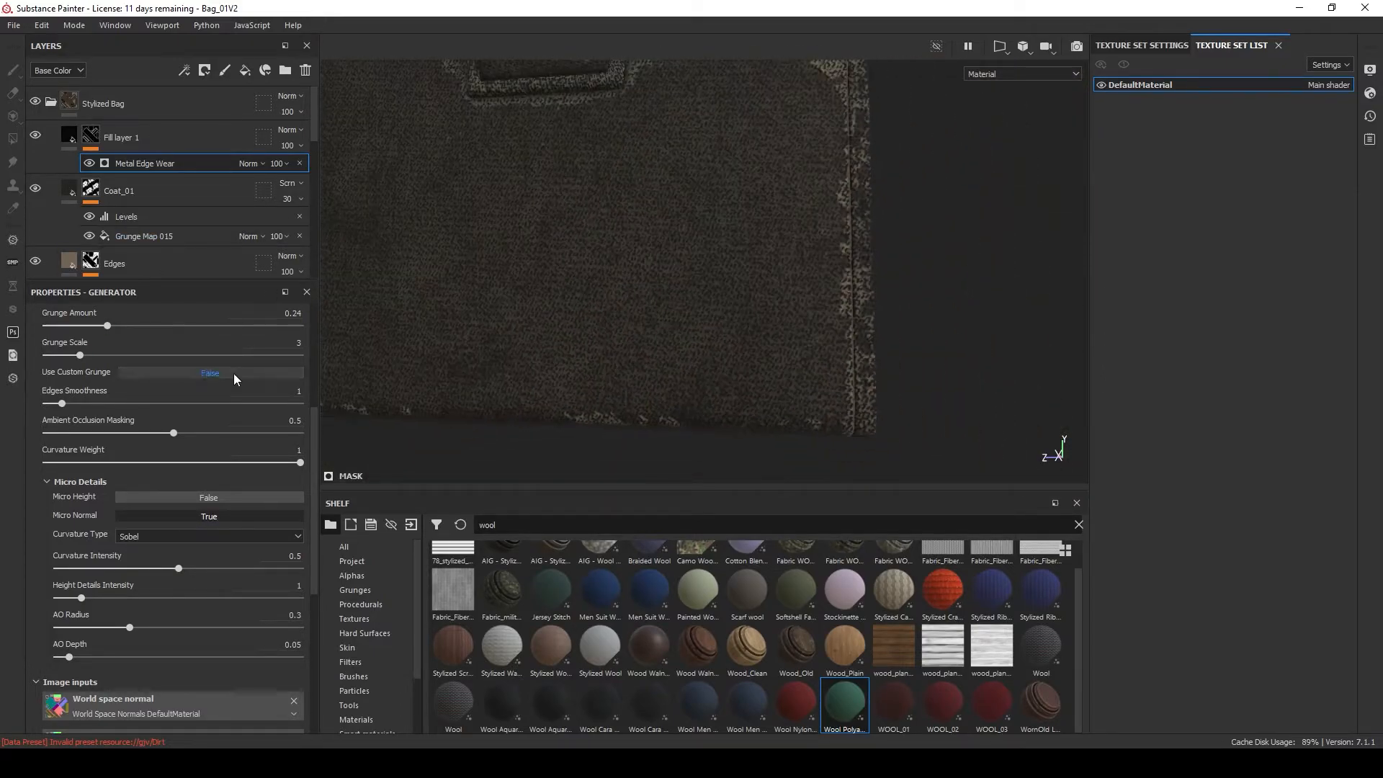
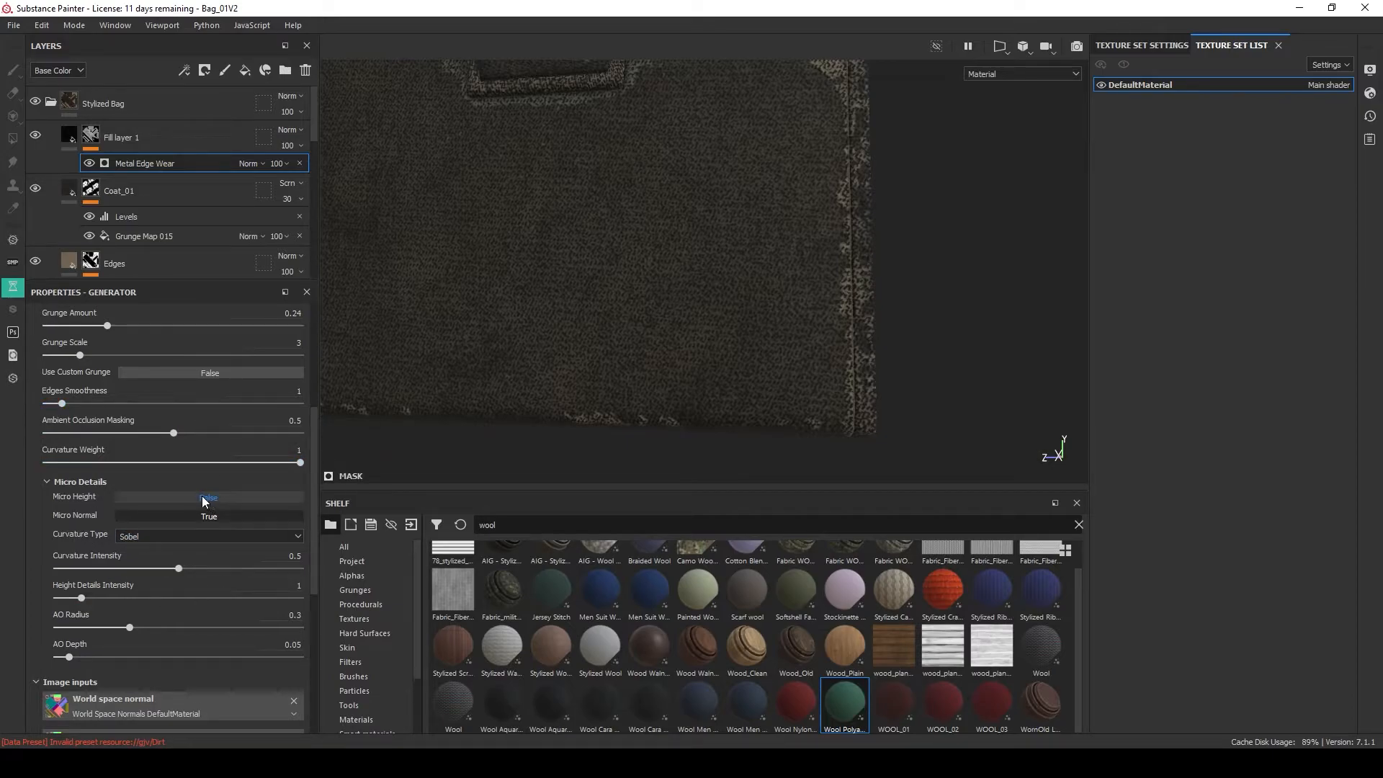
# Invert the Metal Edge Wear generator, set its Wear Level to 0.67 and lower its Wear Contrast.
pyautogui.scroll(4, 138, 441)
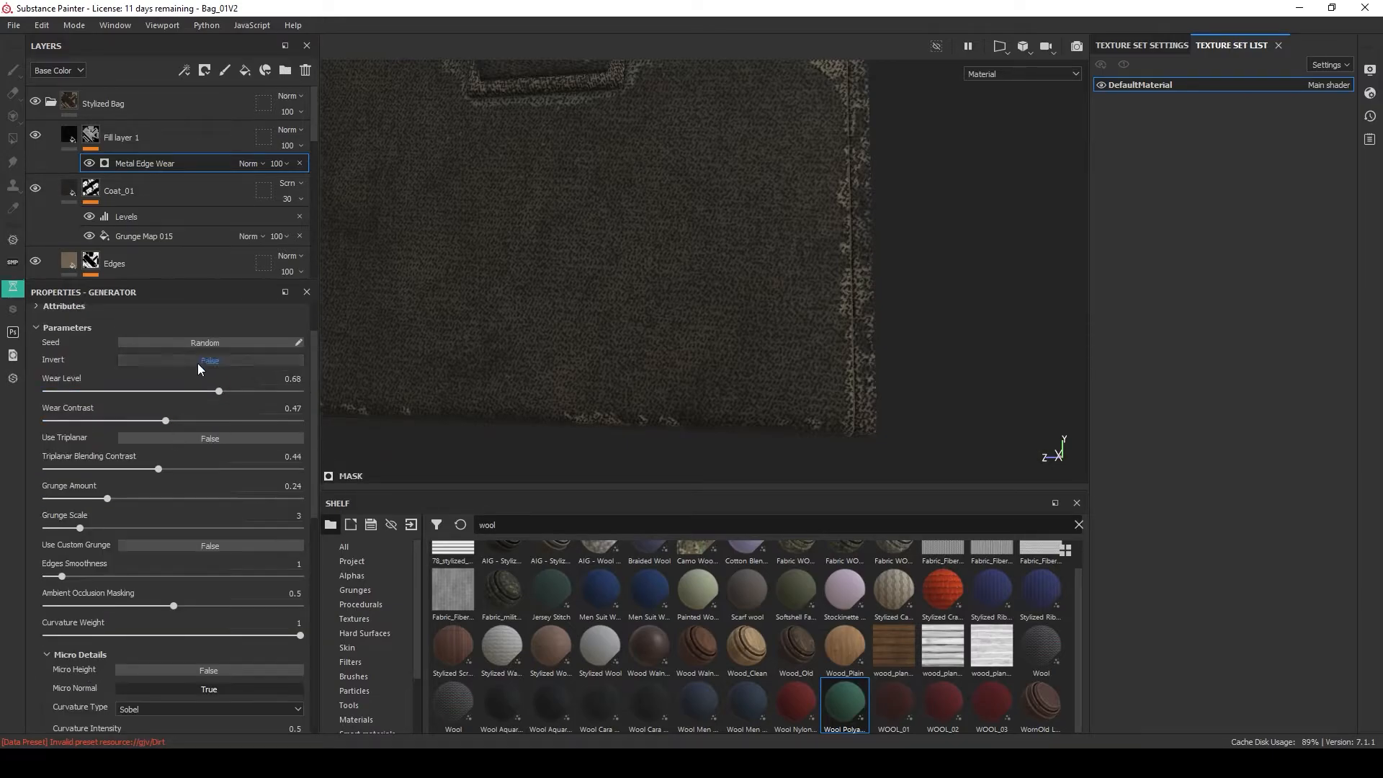
pyautogui.click(197, 363)
pyautogui.scroll(-1, 617, 249)
pyautogui.scroll(3, 660, 209)
pyautogui.keyDown('alt'); pyautogui.moveTo(800, 68); pyautogui.dragTo(706, 164, button='middle'); pyautogui.keyUp('alt')
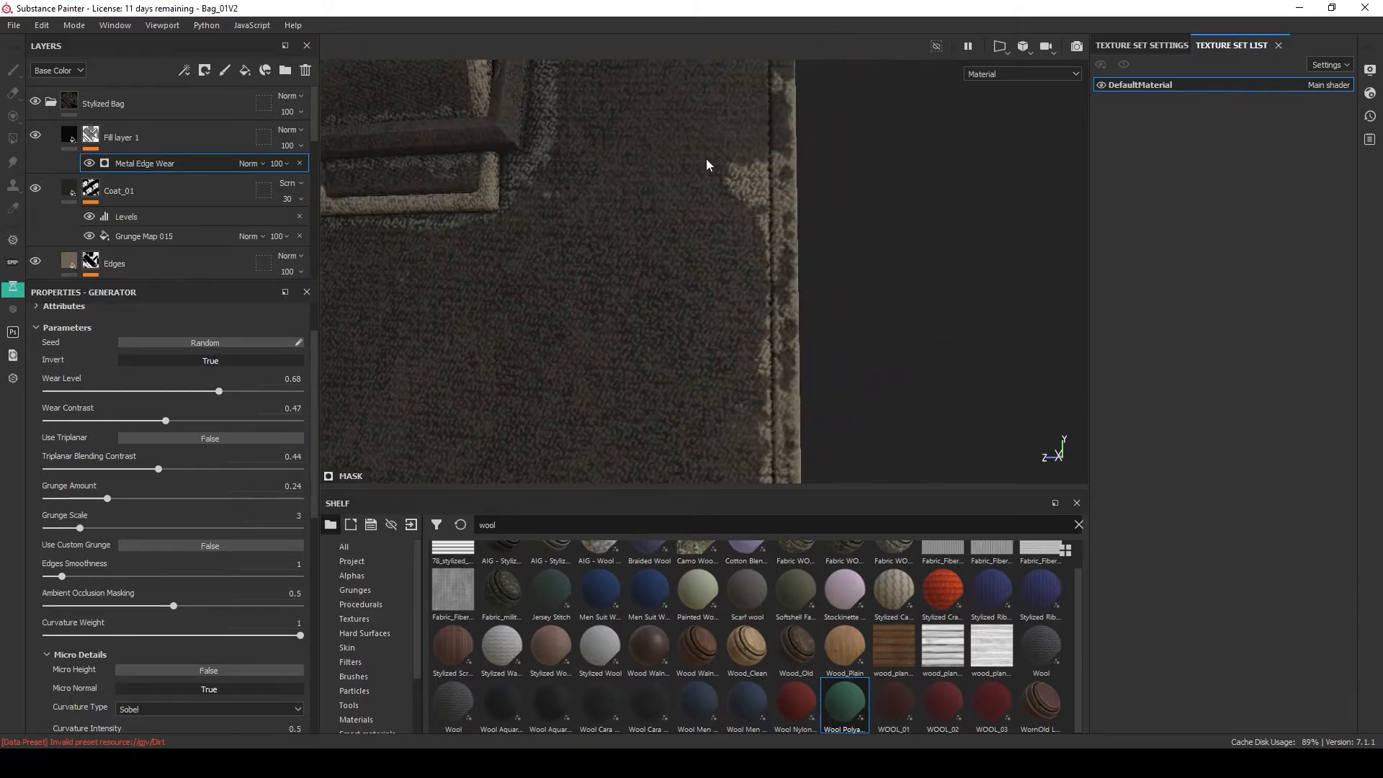
pyautogui.keyDown('alt'); pyautogui.moveTo(509, 244); pyautogui.dragTo(549, 316, button='middle'); pyautogui.keyUp('alt')
pyautogui.moveTo(222, 393); pyautogui.dragTo(140, 428)
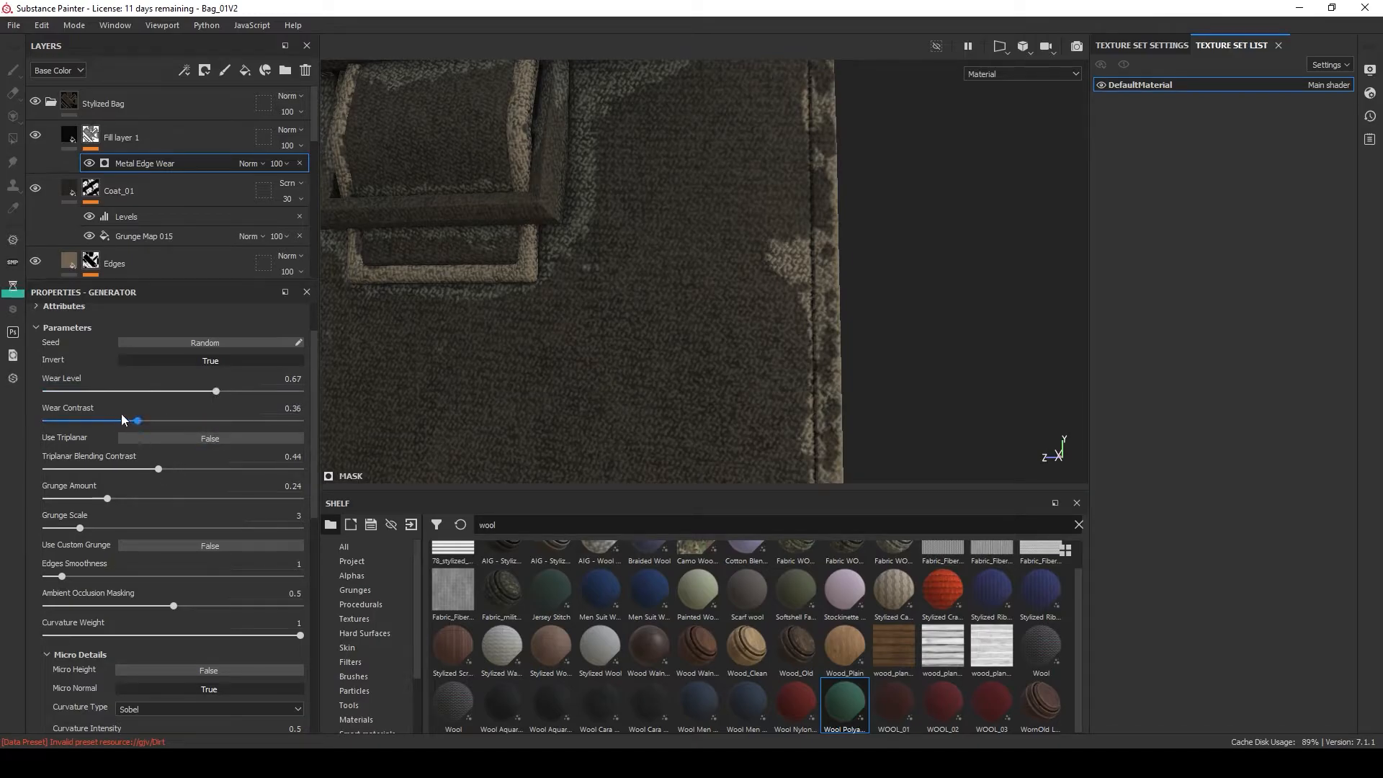
# Add a fill effect above Metal Edge Wear in the mask, using the Grunge Fingerprints Dusty Spread texture.
pyautogui.rightClick(186, 160)
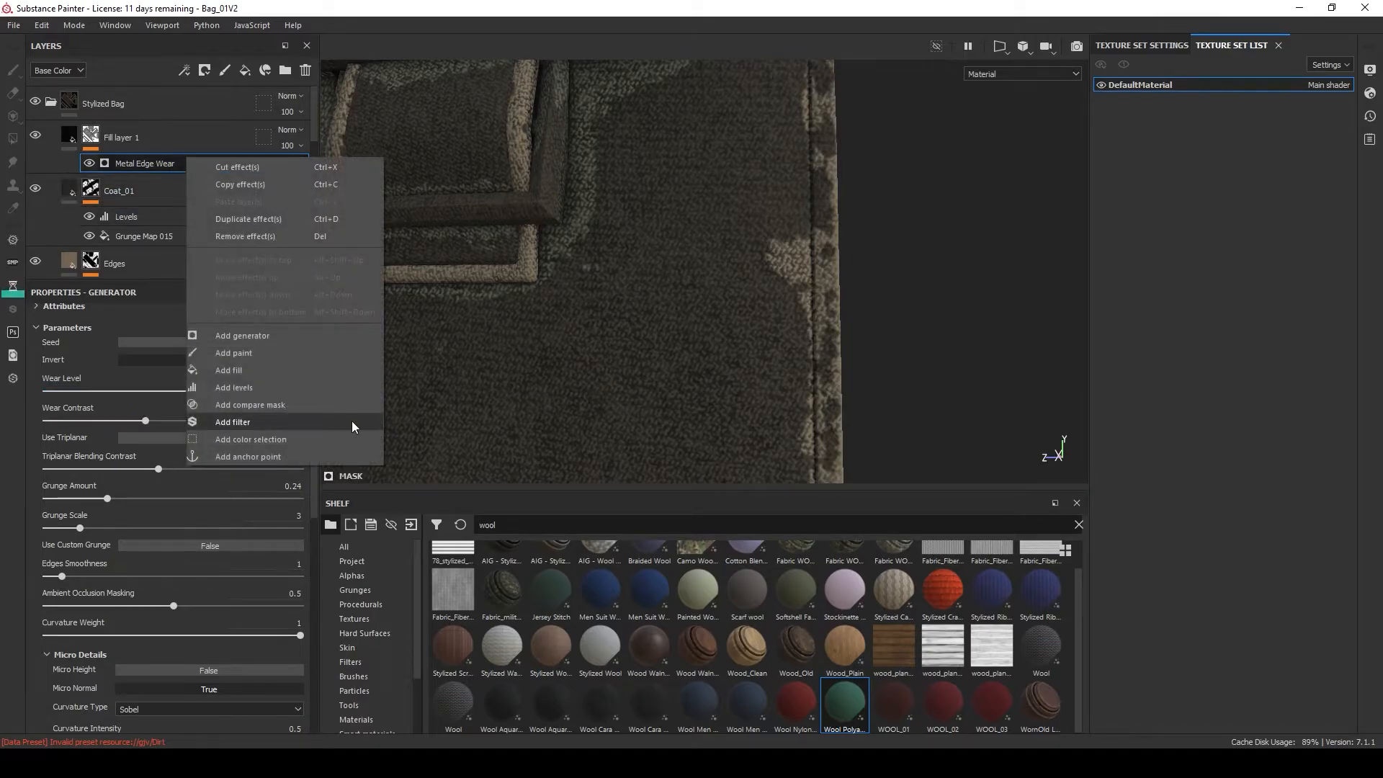
pyautogui.click(277, 374)
pyautogui.click(167, 379)
pyautogui.write('grunge')
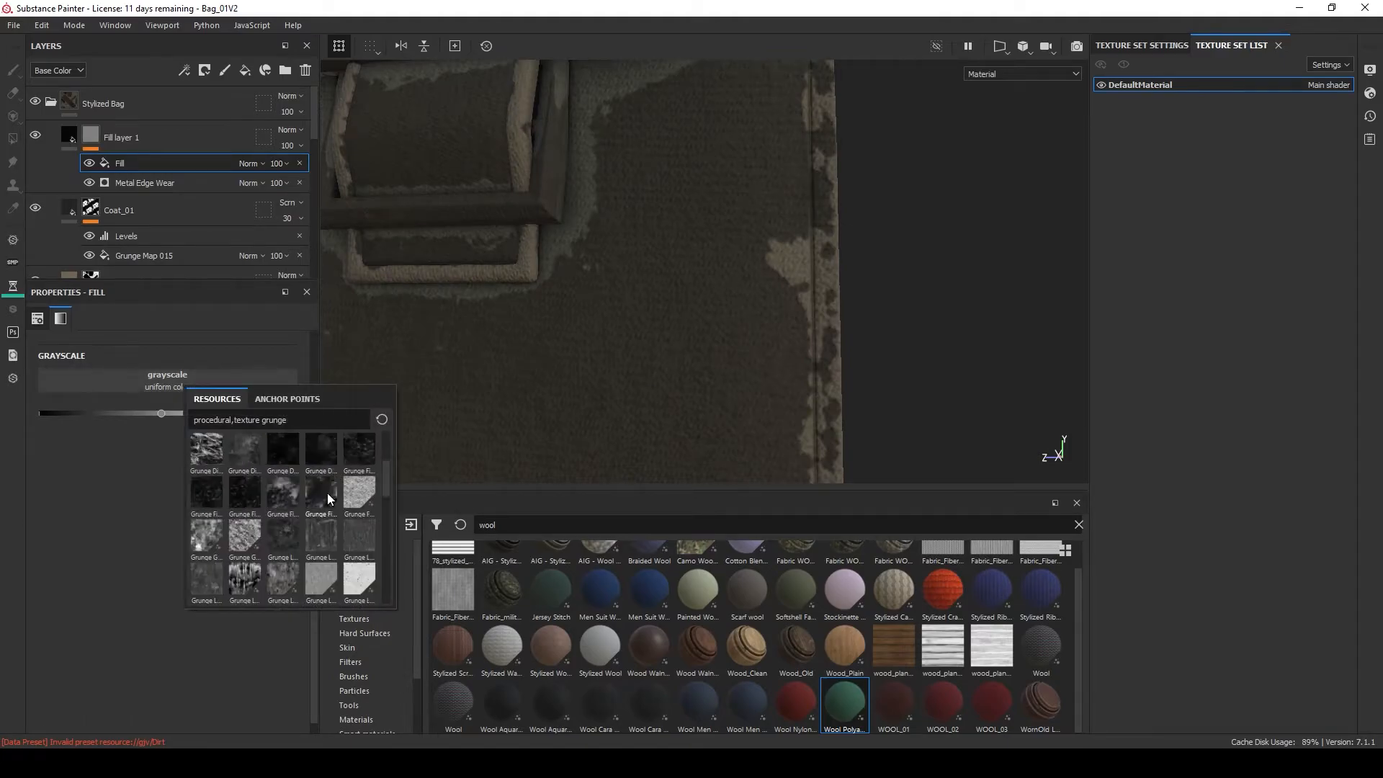
pyautogui.click(346, 497)
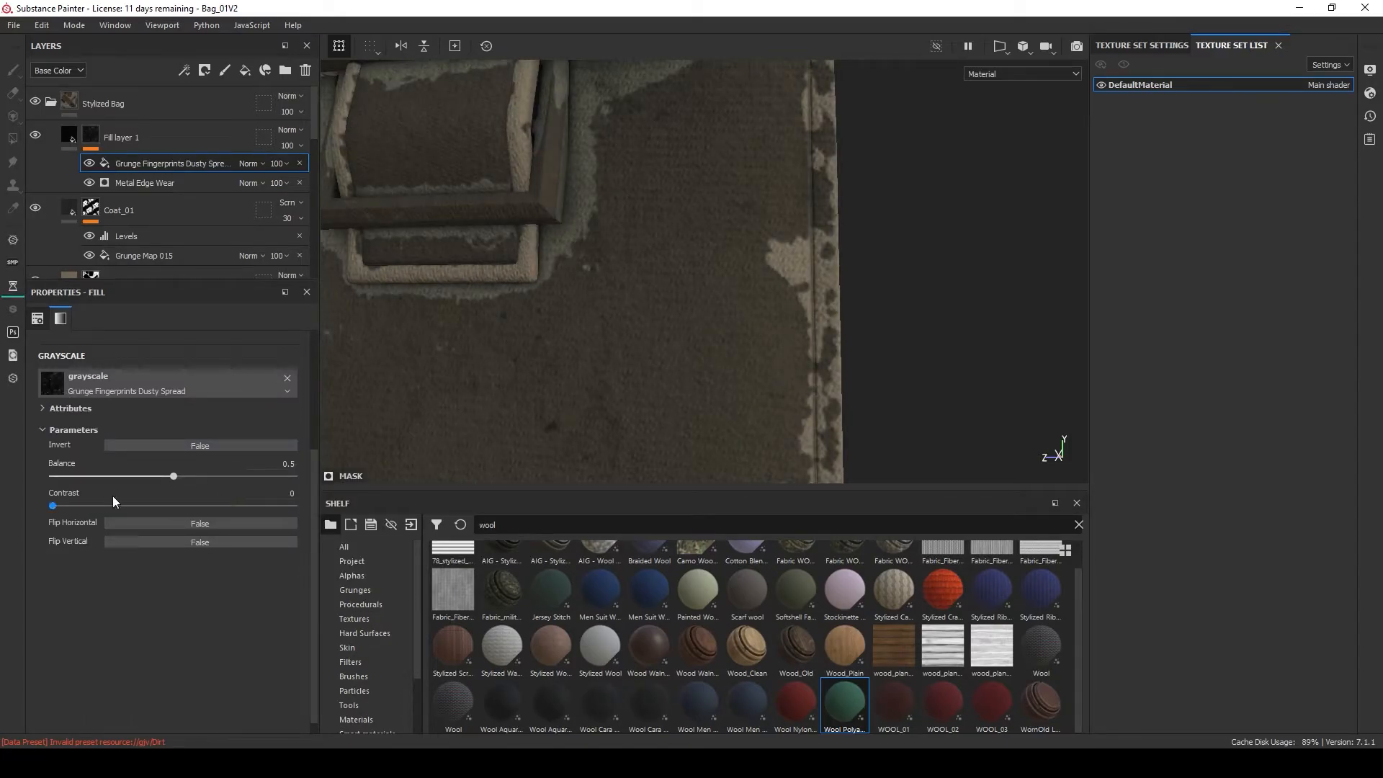
# Set the grunge fill's UV scale to 1.2, Balance to 0.93 and Contrast to 0.3.
pyautogui.moveTo(186, 481); pyautogui.dragTo(245, 477)
pyautogui.moveTo(142, 510); pyautogui.dragTo(122, 506)
pyautogui.scroll(3, 166, 484)
pyautogui.moveTo(147, 450); pyautogui.dragTo(138, 450)
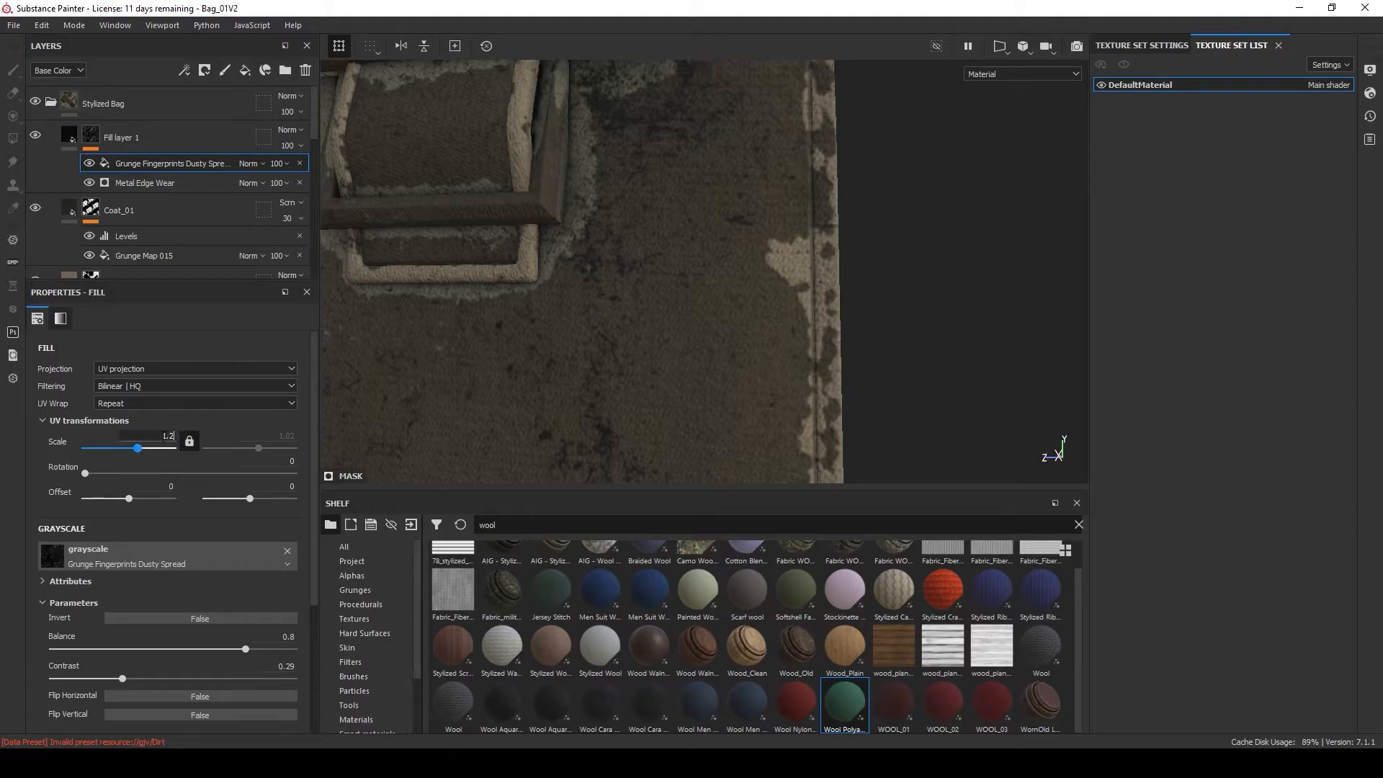
pyautogui.press('Return')
pyautogui.scroll(-3, 561, 399)
pyautogui.keyDown('alt'); pyautogui.moveTo(576, 334); pyautogui.dragTo(719, 160, button='middle'); pyautogui.keyUp('alt')
pyautogui.keyDown('alt'); pyautogui.moveTo(602, 243); pyautogui.dragTo(530, 340, button='middle'); pyautogui.keyUp('alt')
pyautogui.scroll(-1, 213, 504)
pyautogui.moveTo(246, 605); pyautogui.dragTo(277, 607)
pyautogui.moveTo(123, 636)
pyautogui.mouseDown()
pyautogui.moveTo(105, 634)
pyautogui.moveTo(125, 634)
pyautogui.mouseUp()
# Set the grunge fill's blend mode to Multiply and its UV scale to 2.
pyautogui.click(251, 164)
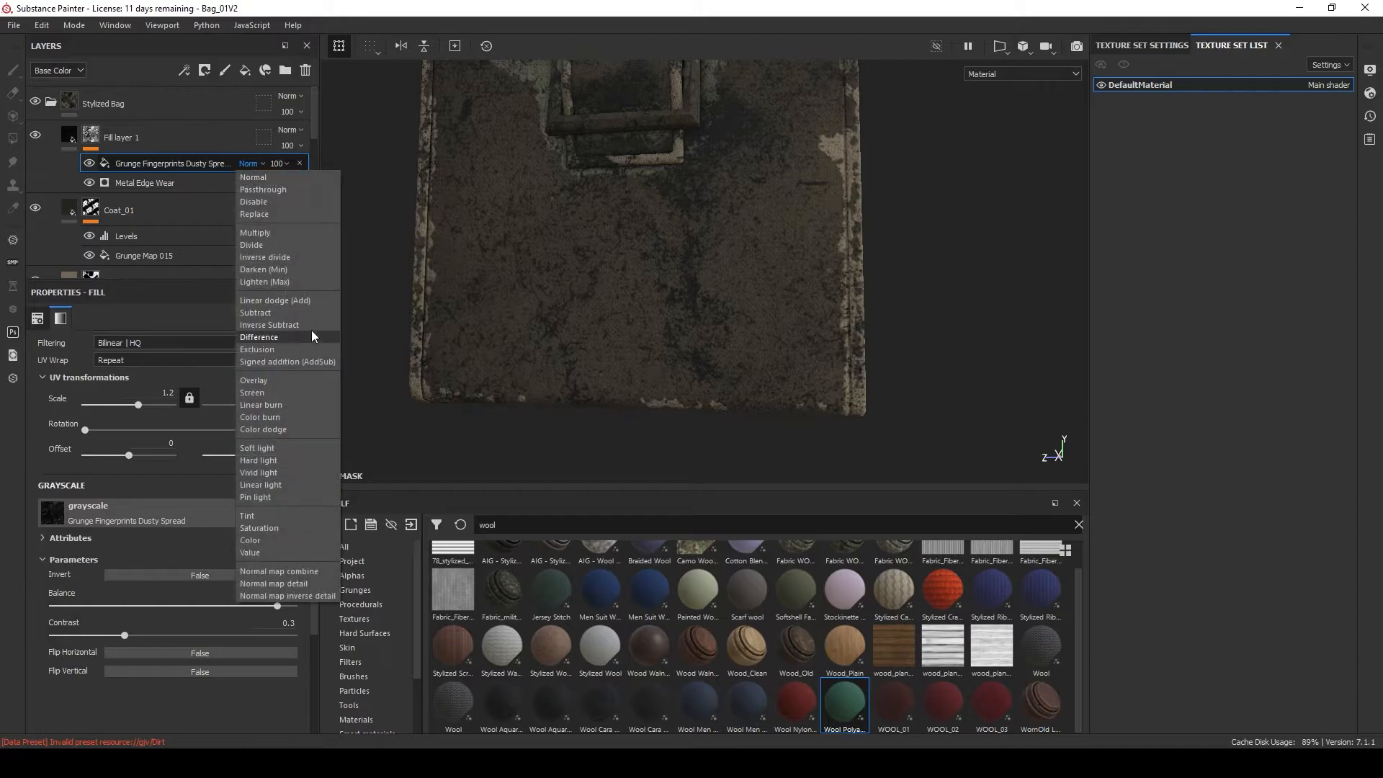
pyautogui.click(260, 233)
pyautogui.moveTo(649, 324)
pyautogui.keyDown('alt'); pyautogui.mouseDown(button='middle')
pyautogui.moveTo(673, 351)
pyautogui.moveTo(650, 307)
pyautogui.mouseUp(button='middle'); pyautogui.keyUp('alt')
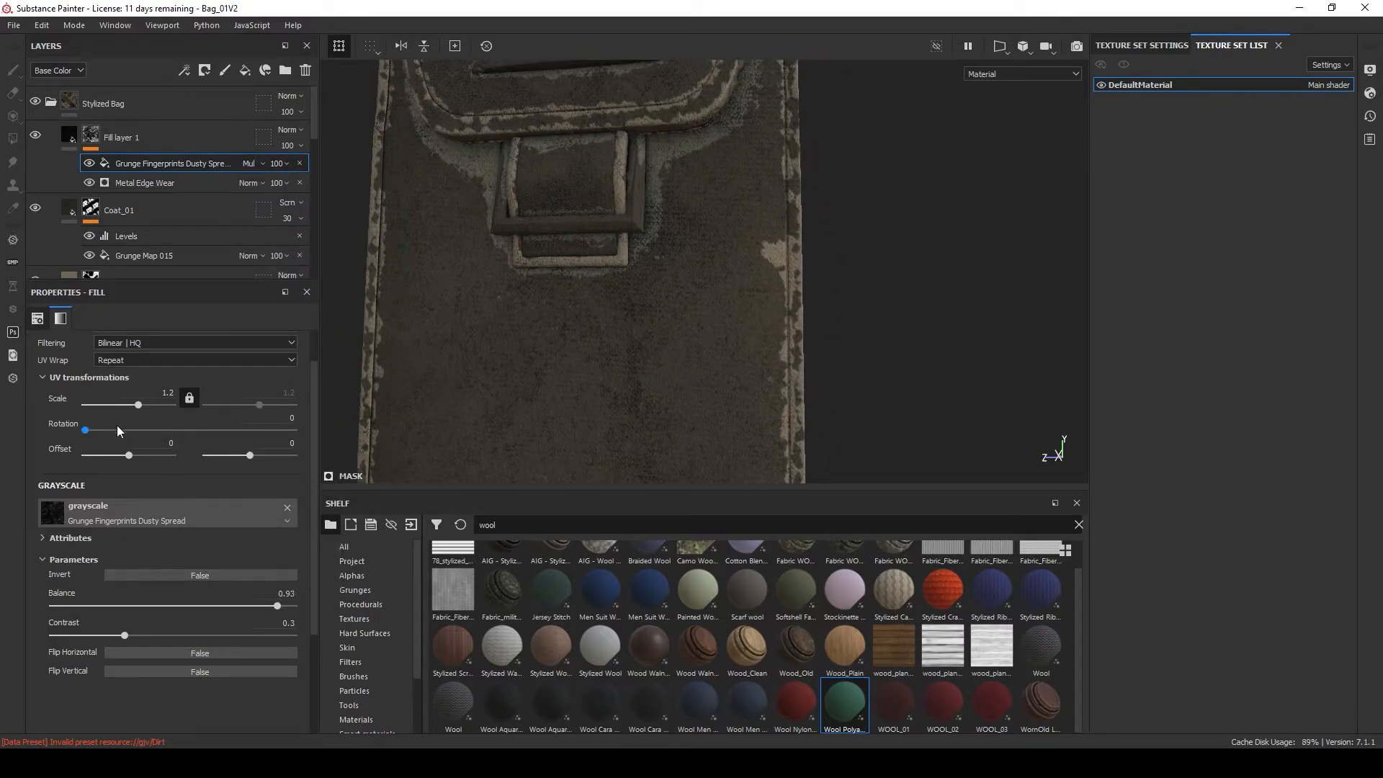
pyautogui.moveTo(138, 410); pyautogui.dragTo(142, 412)
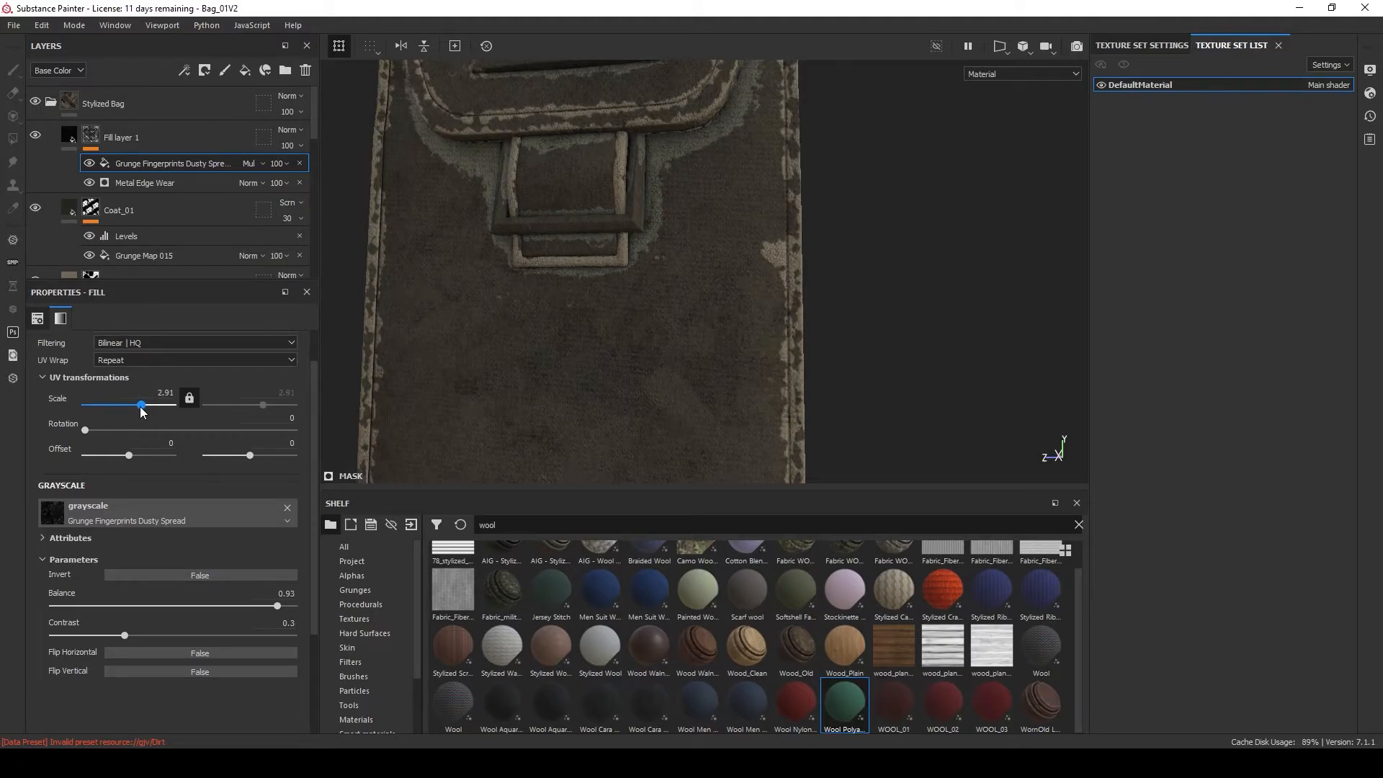
pyautogui.click(171, 392)
pyautogui.write('2')
pyautogui.press('Return')
# Switch the grunge fill's blend mode to Overlay, try a reduced opacity and return it to 100.
pyautogui.click(262, 162)
pyautogui.click(265, 379)
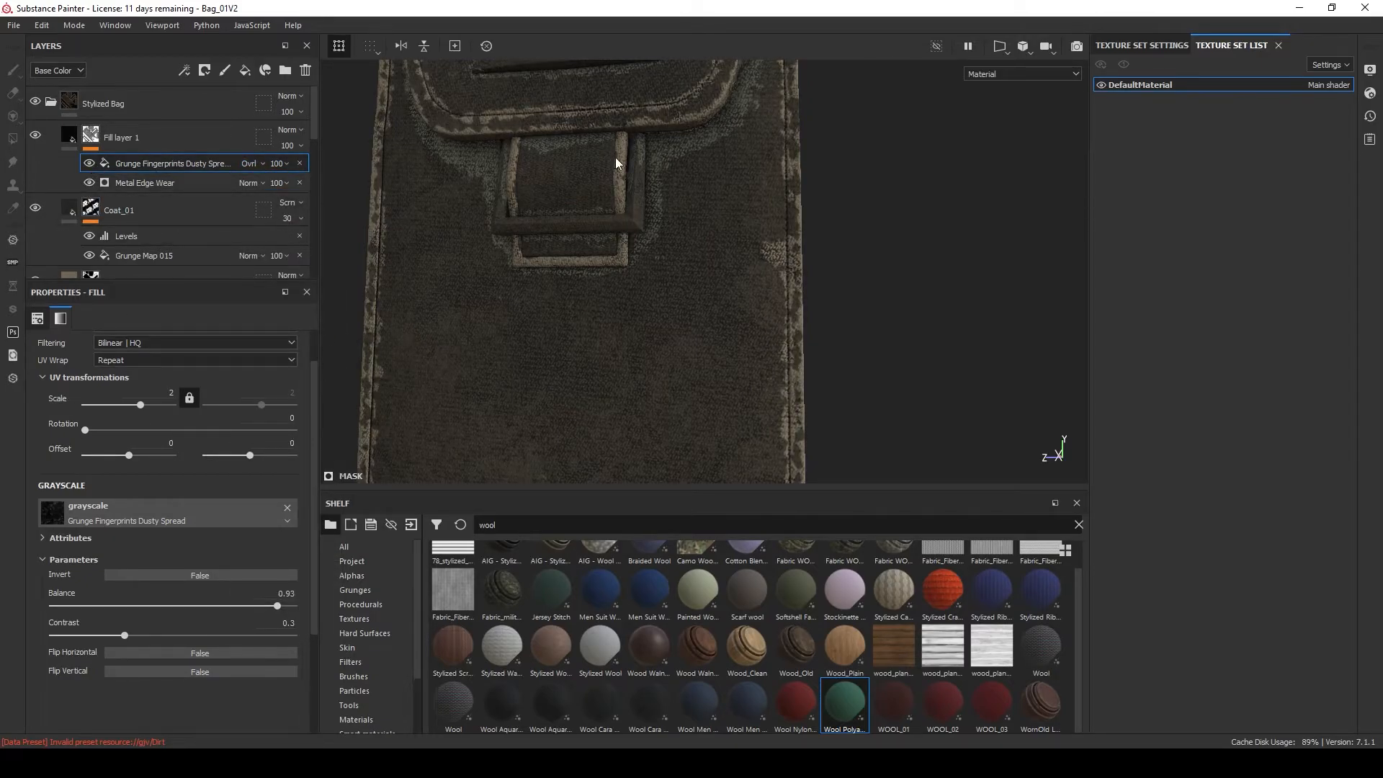
pyautogui.click(285, 163)
pyautogui.moveTo(336, 189); pyautogui.dragTo(305, 190)
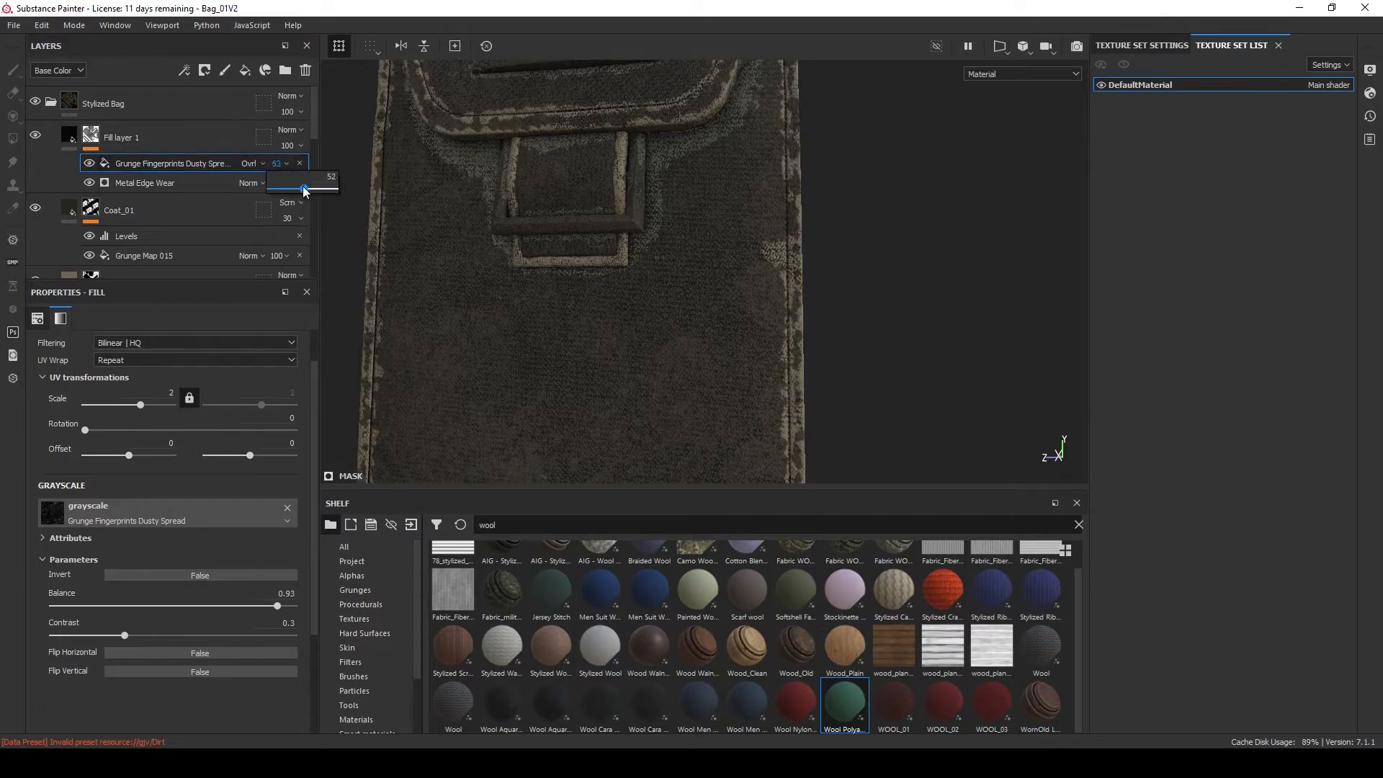
pyautogui.scroll(-1, 540, 227)
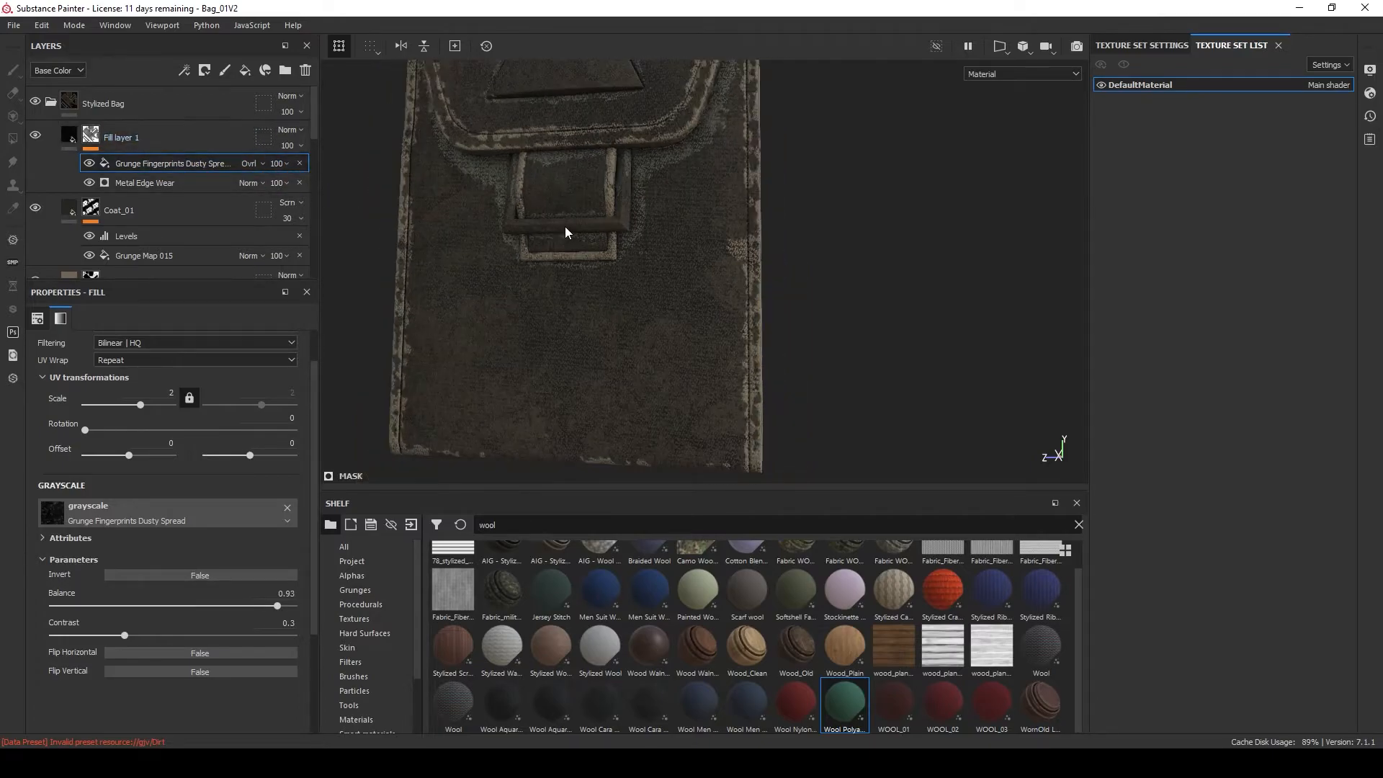
pyautogui.keyDown('alt'); pyautogui.moveTo(564, 227); pyautogui.dragTo(546, 299, button='middle'); pyautogui.keyUp('alt')
# Try the Passthrough and Screen blend modes on the black fill layer's base color.
pyautogui.click(291, 130)
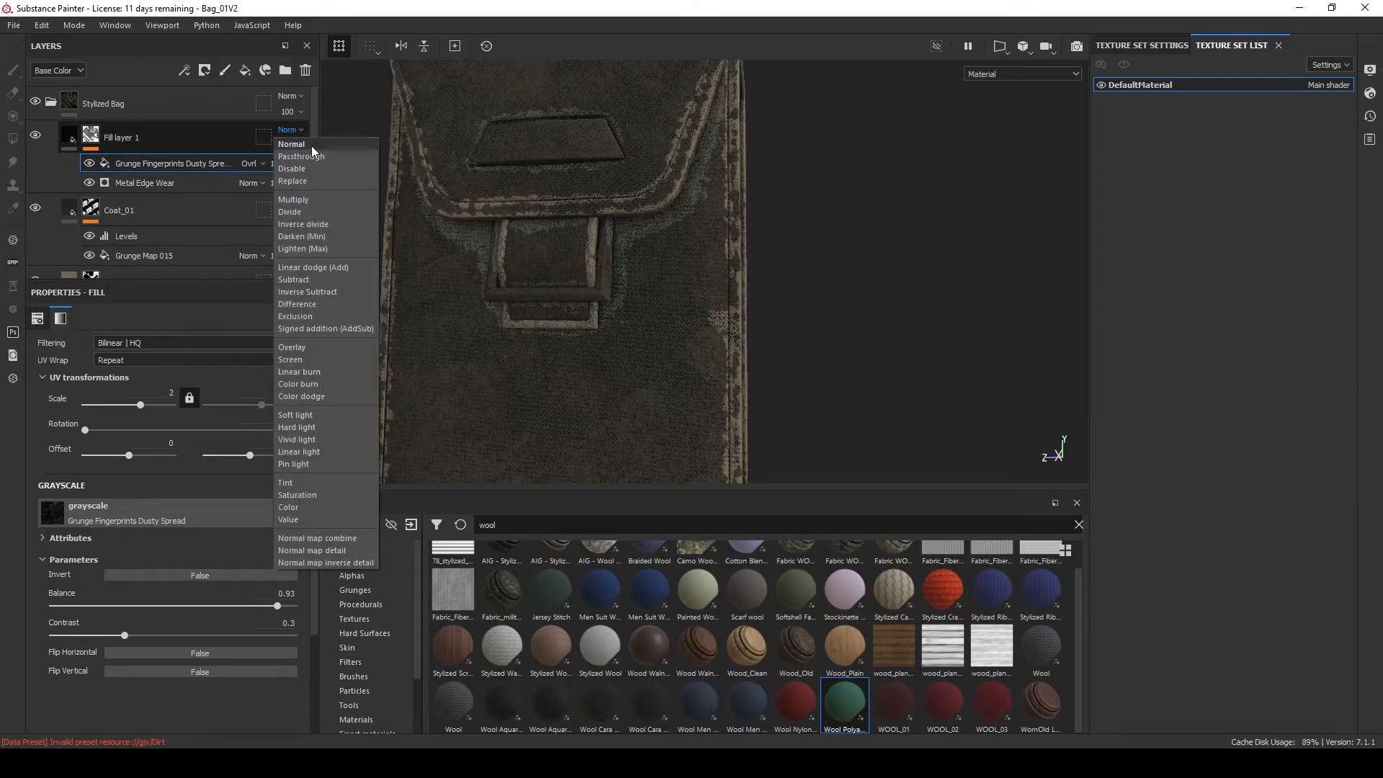
pyautogui.click(329, 155)
pyautogui.click(288, 130)
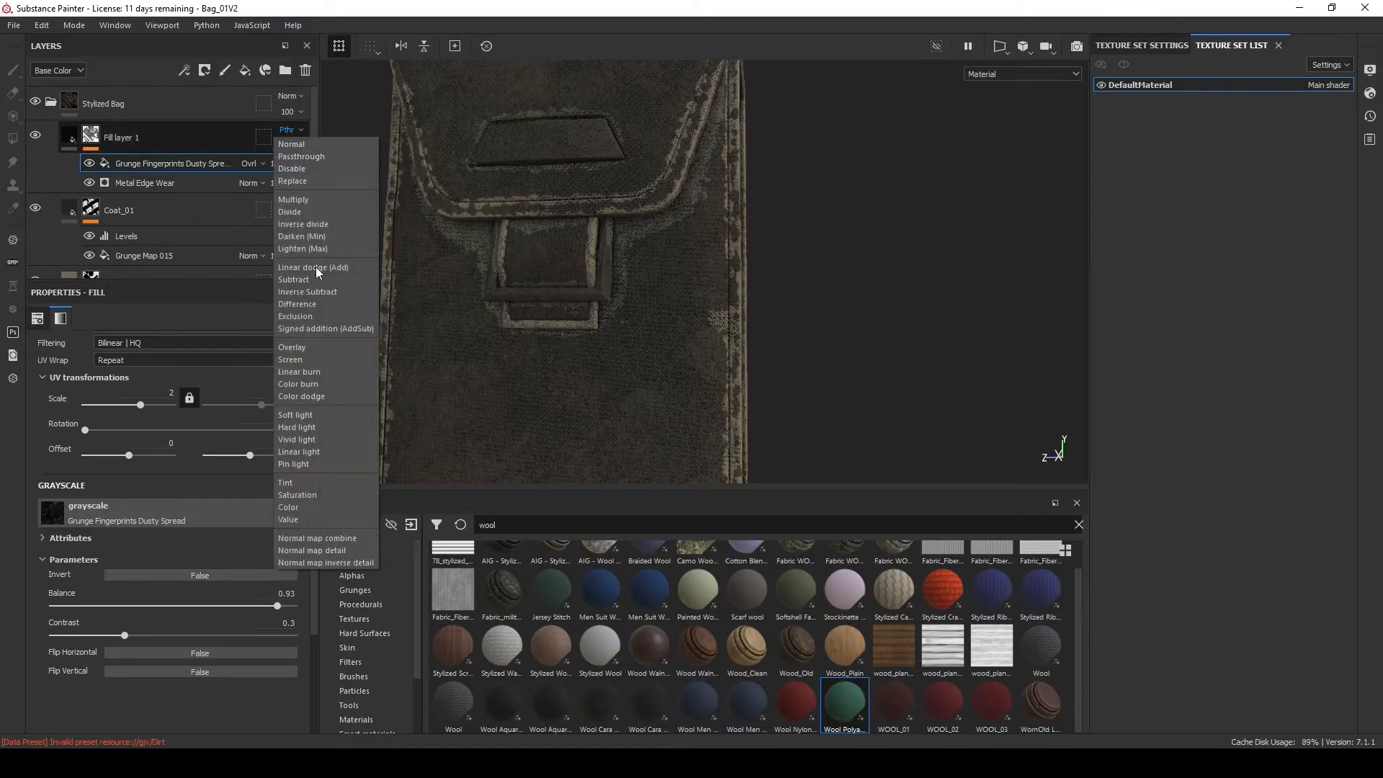
pyautogui.click(306, 359)
# Set the black fill layer's blend mode to Multiply and its opacity to 27.
pyautogui.click(288, 129)
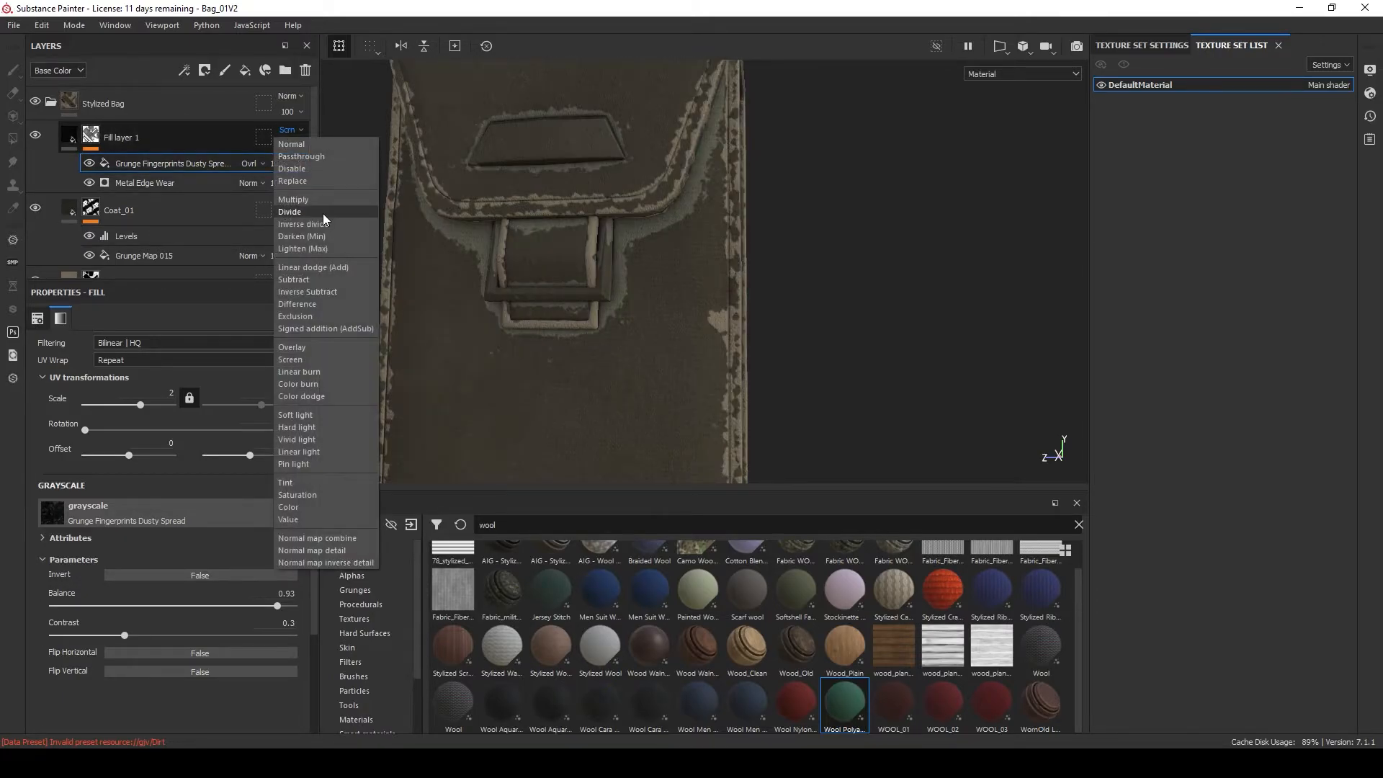
pyautogui.click(309, 199)
pyautogui.click(296, 145)
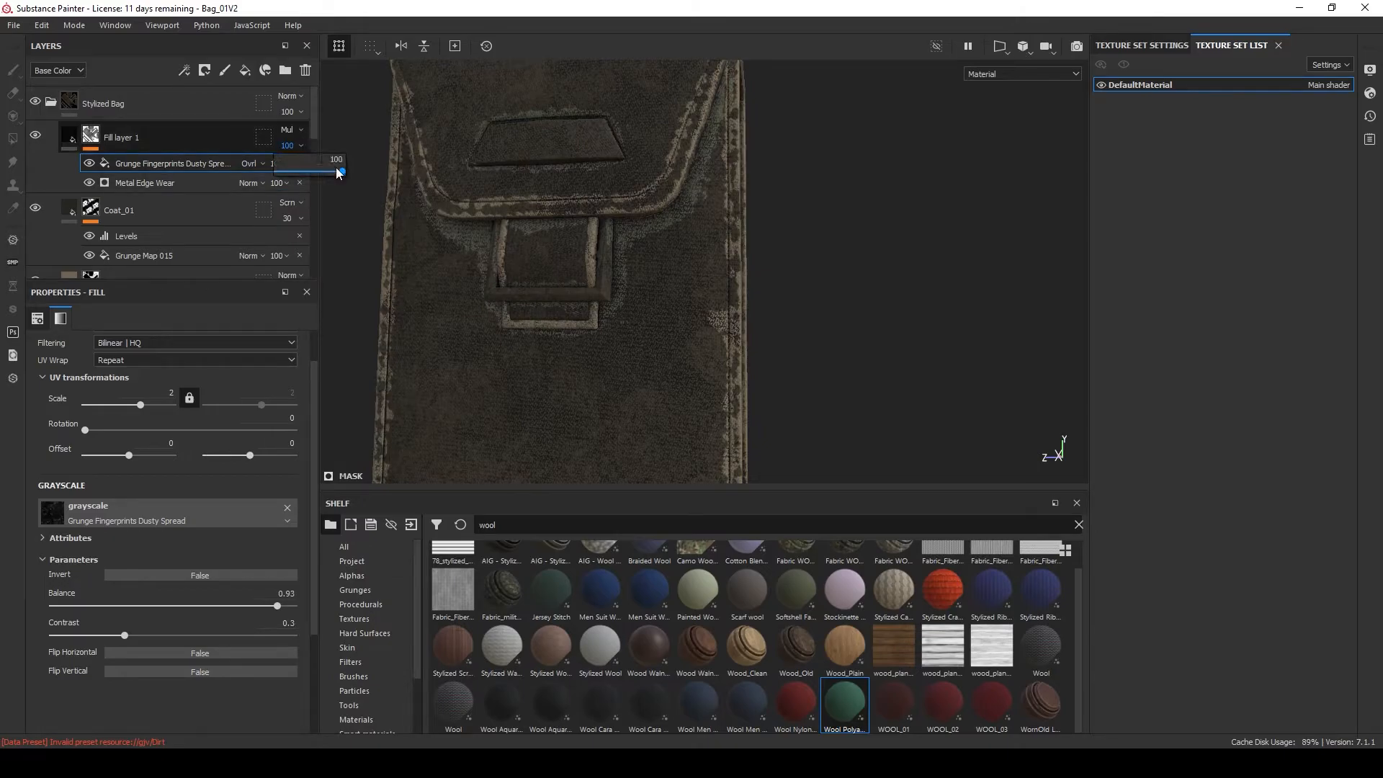
pyautogui.moveTo(337, 173); pyautogui.dragTo(323, 174)
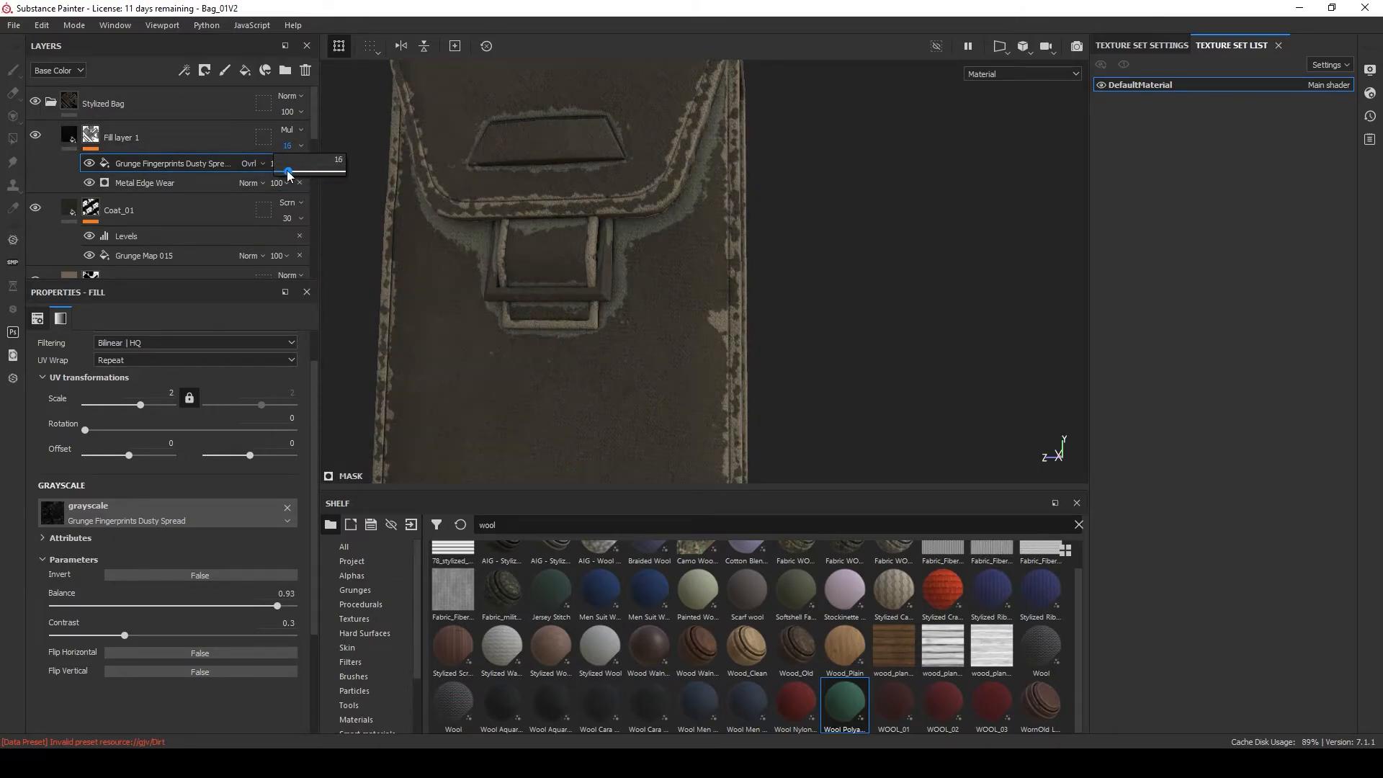
pyautogui.scroll(5, 648, 256)
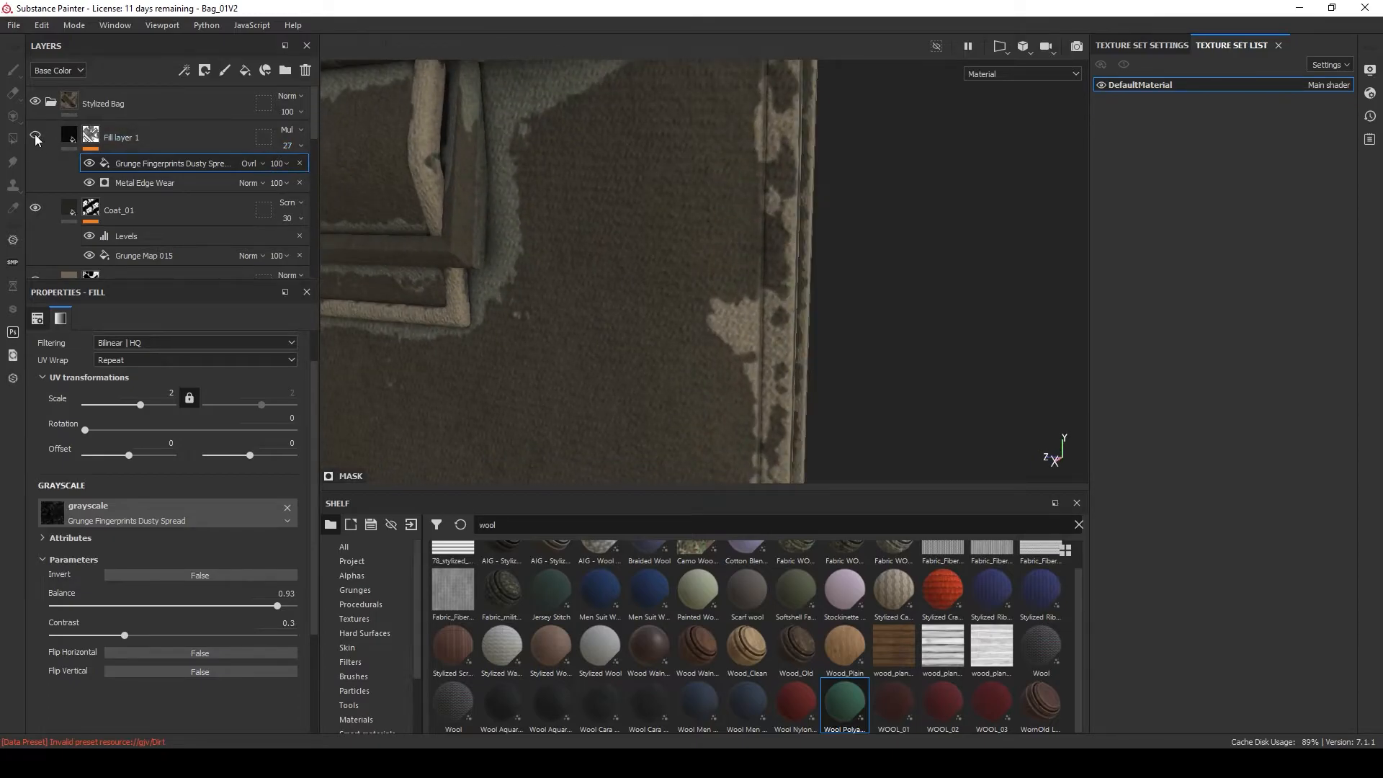
# Set the opacity of Fill layer 1, the edge wear layer above Coat_01, to 40.
pyautogui.click(286, 145)
pyautogui.moveTo(294, 173); pyautogui.dragTo(324, 174)
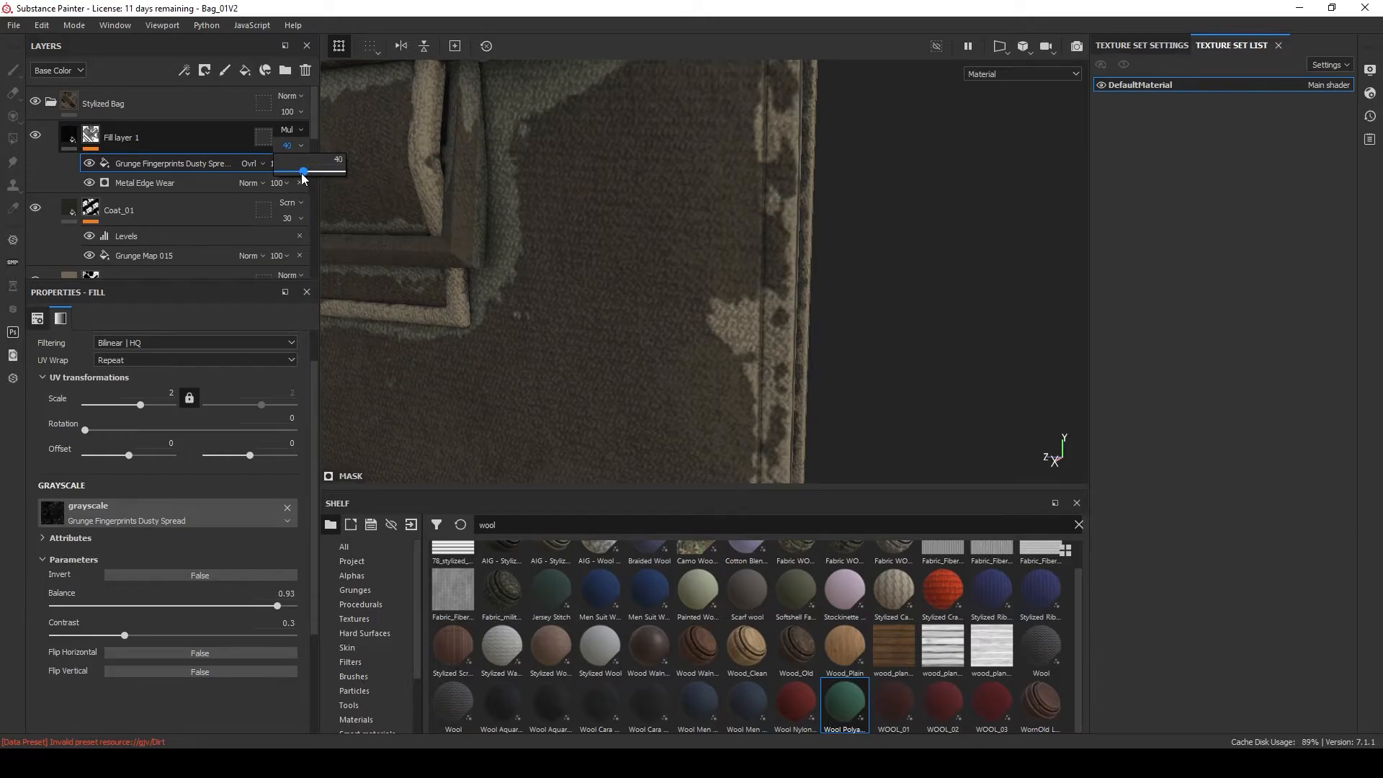
pyautogui.scroll(-5, 624, 266)
pyautogui.keyDown('alt'); pyautogui.moveTo(568, 288); pyautogui.dragTo(764, 309); pyautogui.keyUp('alt')
pyautogui.keyDown('alt'); pyautogui.moveTo(763, 309); pyautogui.dragTo(775, 215, button='middle'); pyautogui.keyUp('alt')
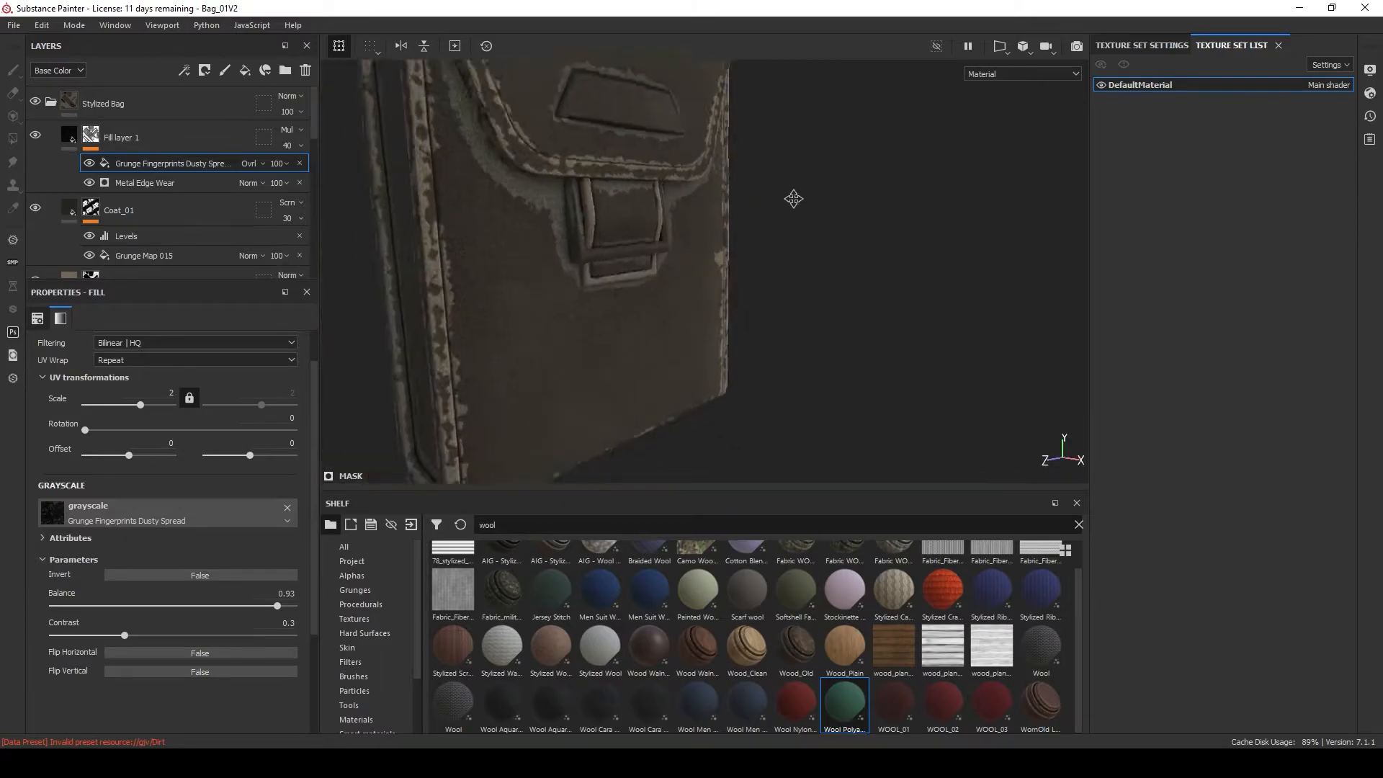
pyautogui.keyDown('alt'); pyautogui.moveTo(774, 215); pyautogui.dragTo(753, 247); pyautogui.keyUp('alt')
# Rename the edge wear fill layer as Coat_02.
pyautogui.doubleClick(133, 138)
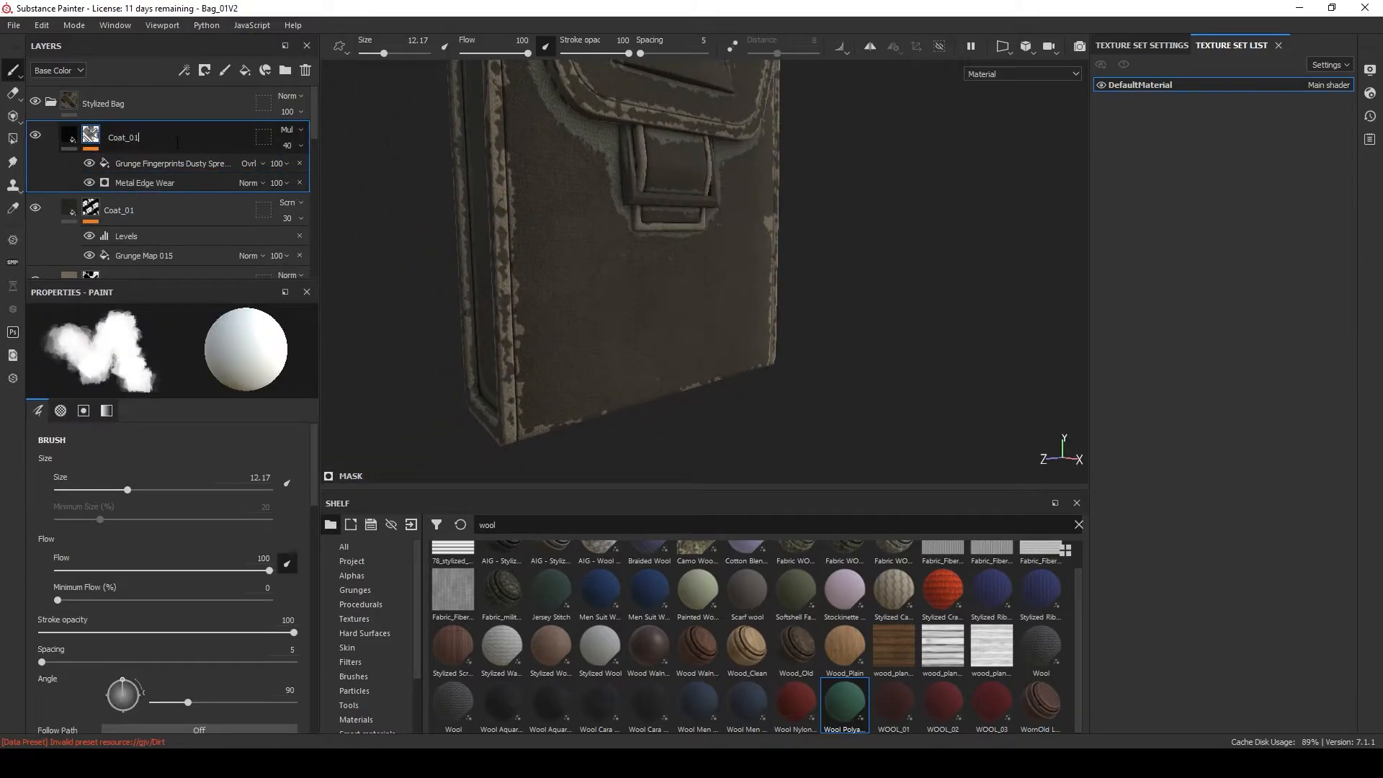
pyautogui.keyDown('alt'); pyautogui.moveTo(599, 82); pyautogui.dragTo(660, 137); pyautogui.keyUp('alt')
pyautogui.keyDown('alt'); pyautogui.moveTo(660, 137); pyautogui.dragTo(661, 234, button='middle'); pyautogui.keyUp('alt')
pyautogui.scroll(-1, 661, 234)
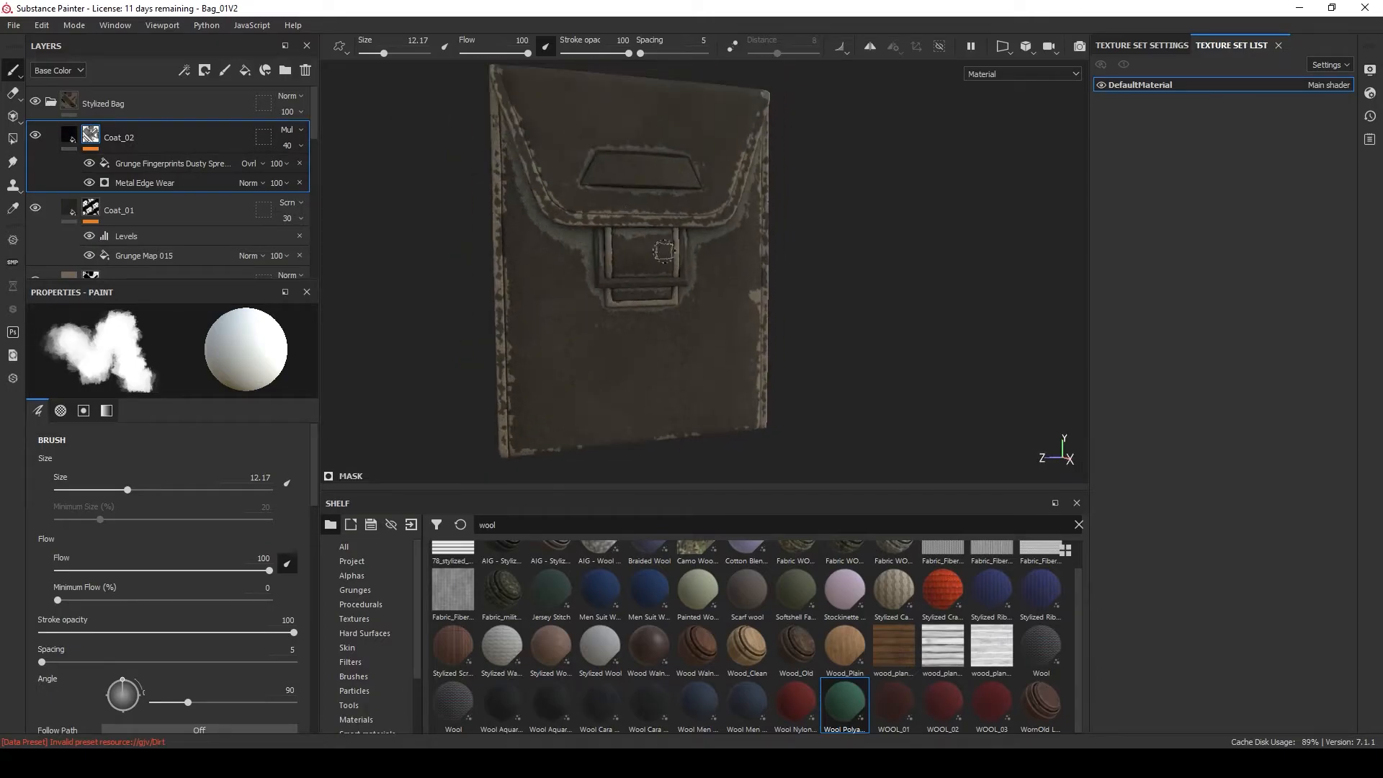
pyautogui.scroll(1, 576, 151)
# Create a folder above Coat_02 containing a new fill layer, and disable the fill's normal and height channels.
pyautogui.click(285, 70)
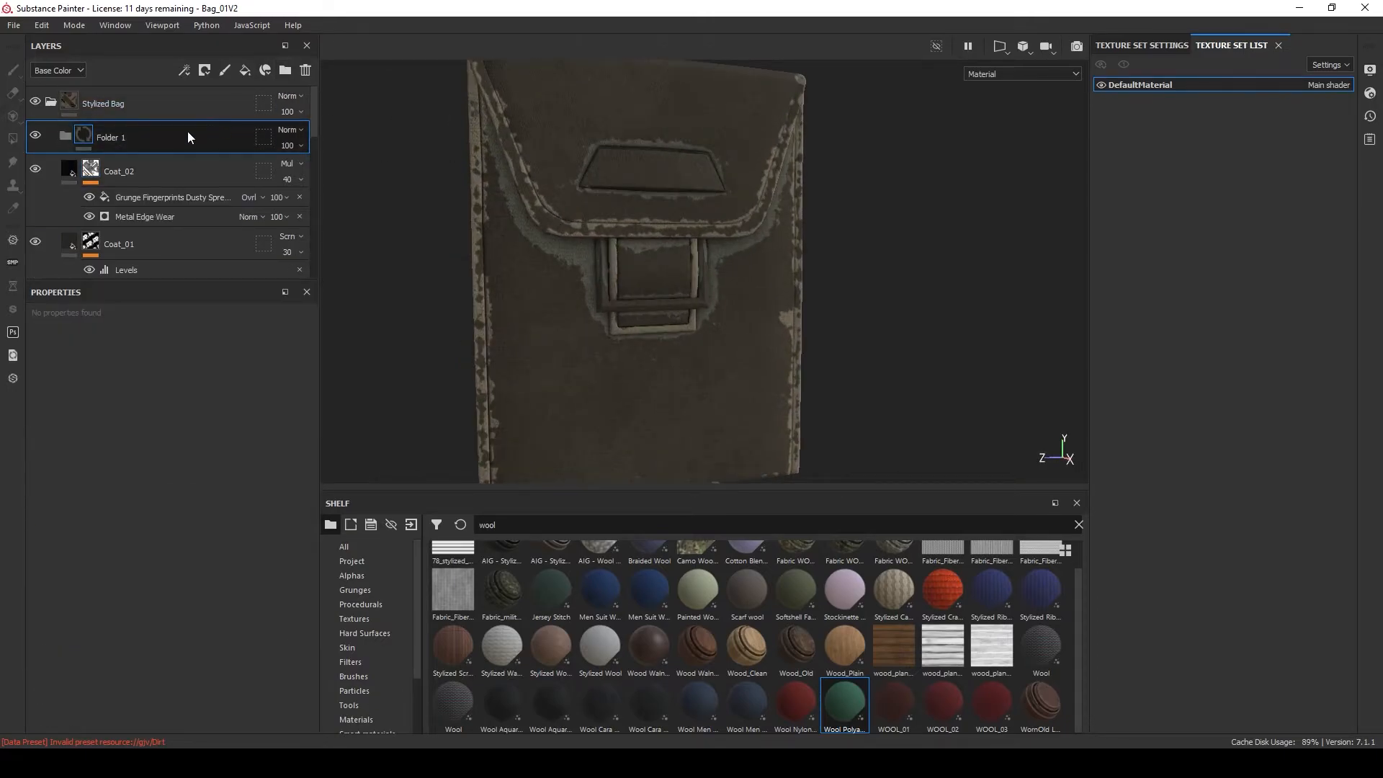
pyautogui.click(244, 70)
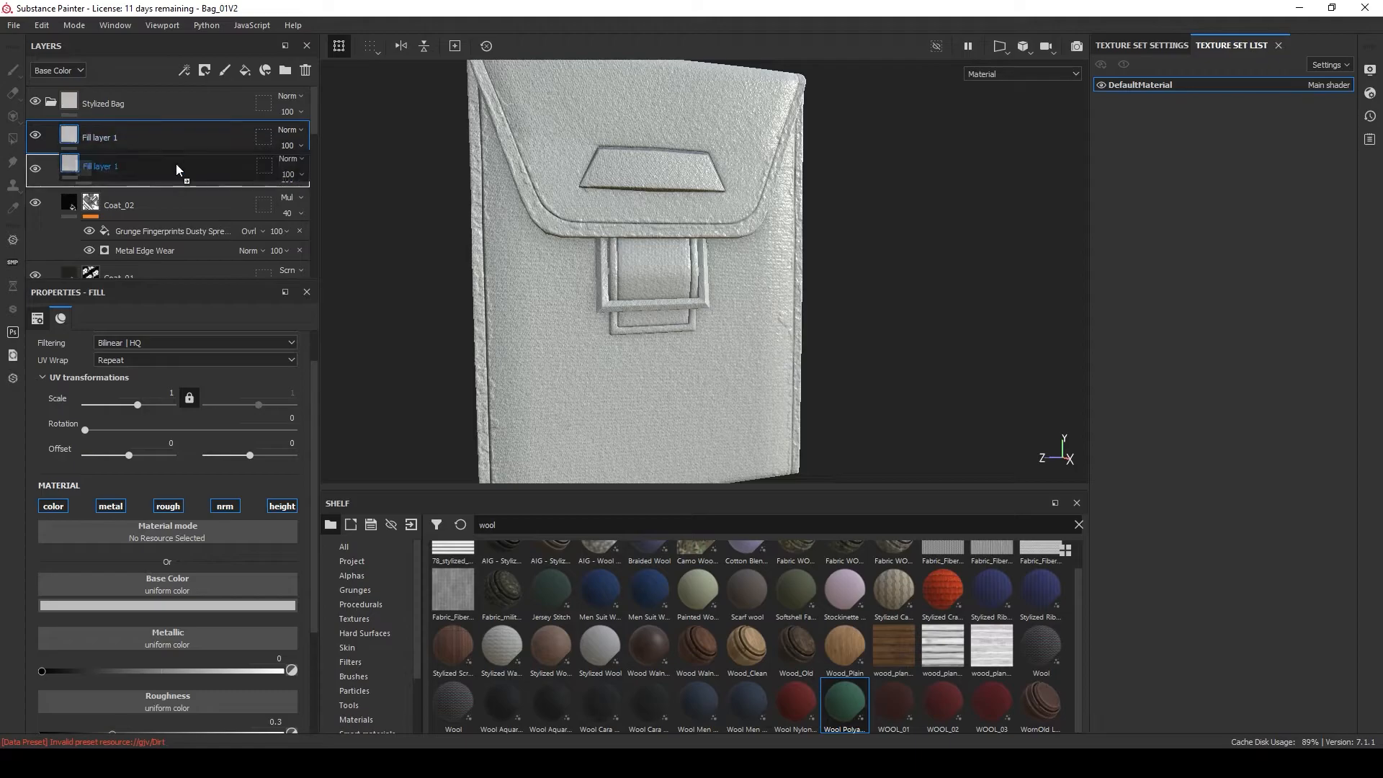
pyautogui.click(282, 506)
pyautogui.scroll(-3, 210, 562)
# Give the new fill layer metallic 1, roughness about 0.49 and a grey 797979 base color.
pyautogui.click(285, 584)
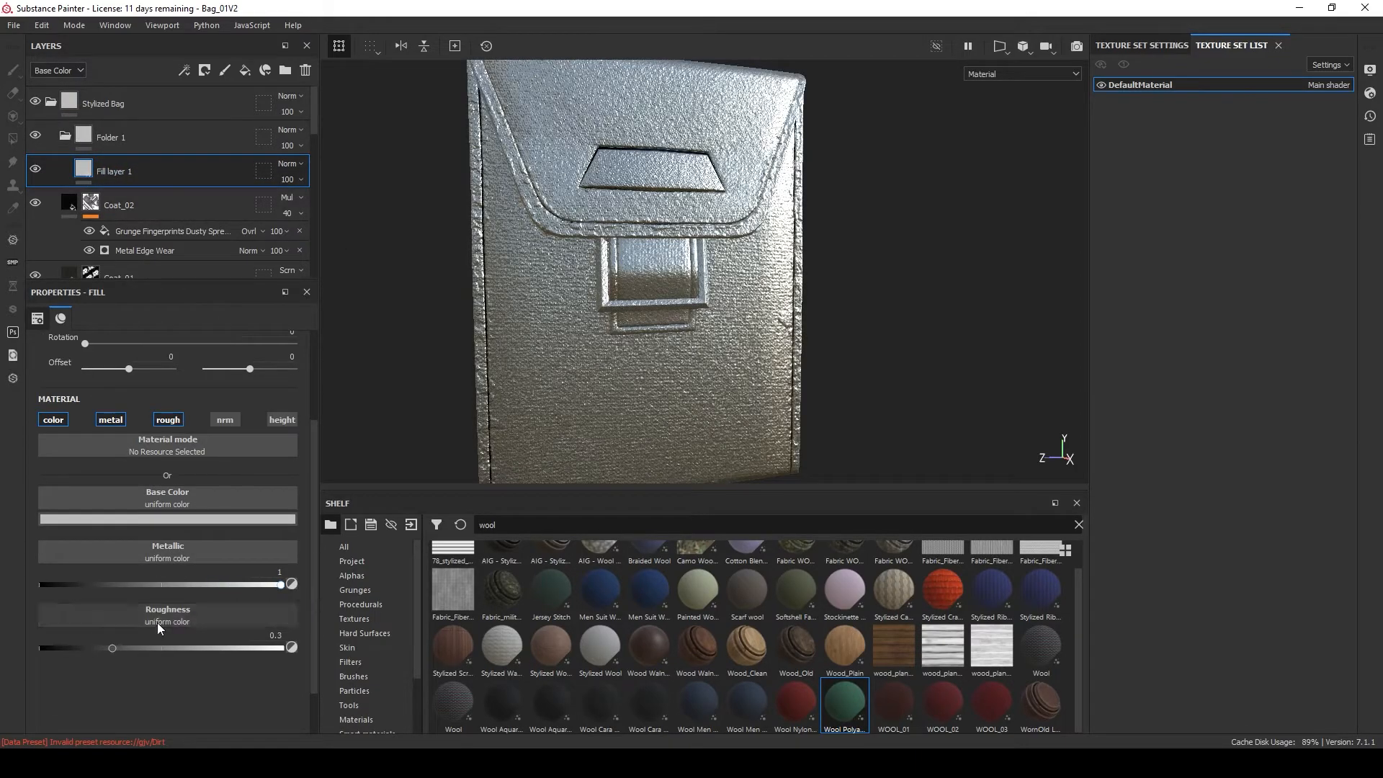
pyautogui.moveTo(134, 646); pyautogui.dragTo(159, 645)
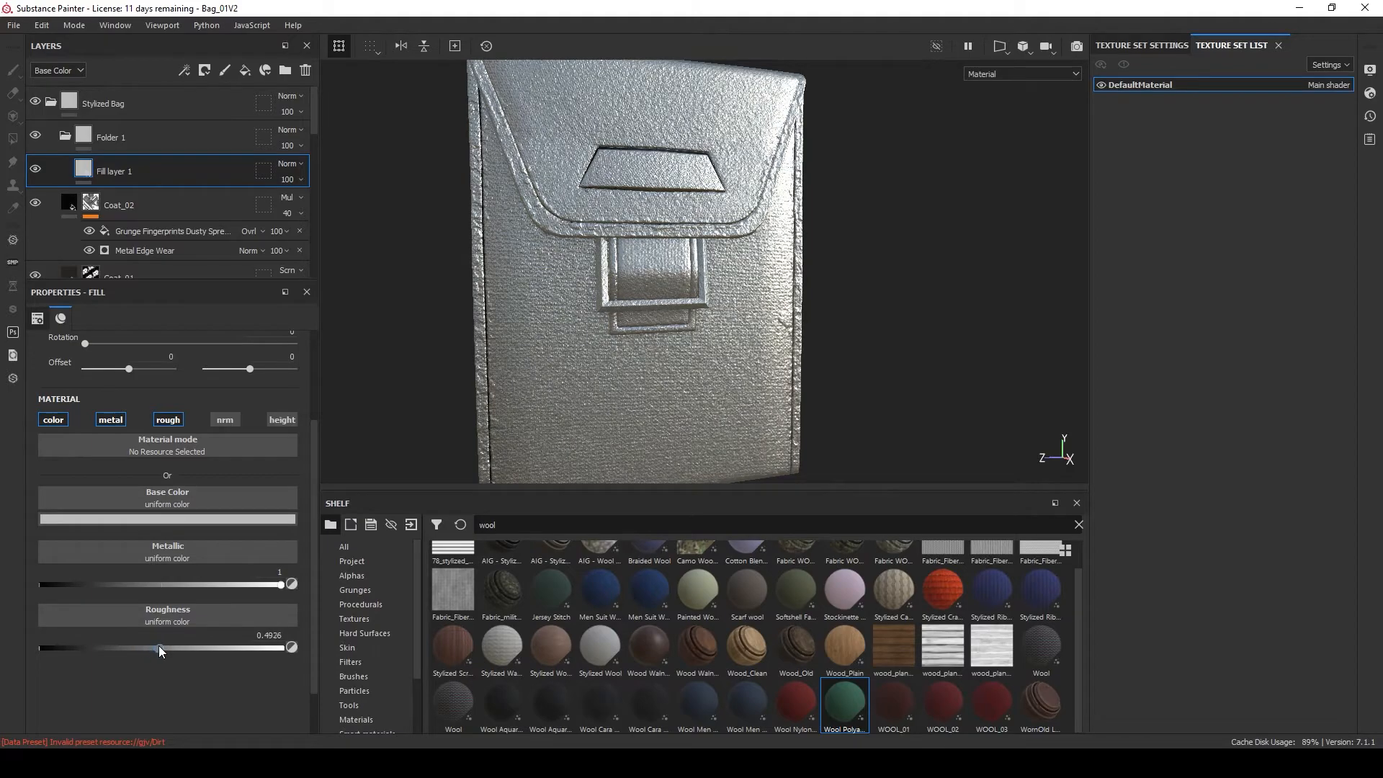
pyautogui.click(164, 520)
pyautogui.moveTo(350, 587); pyautogui.dragTo(347, 610)
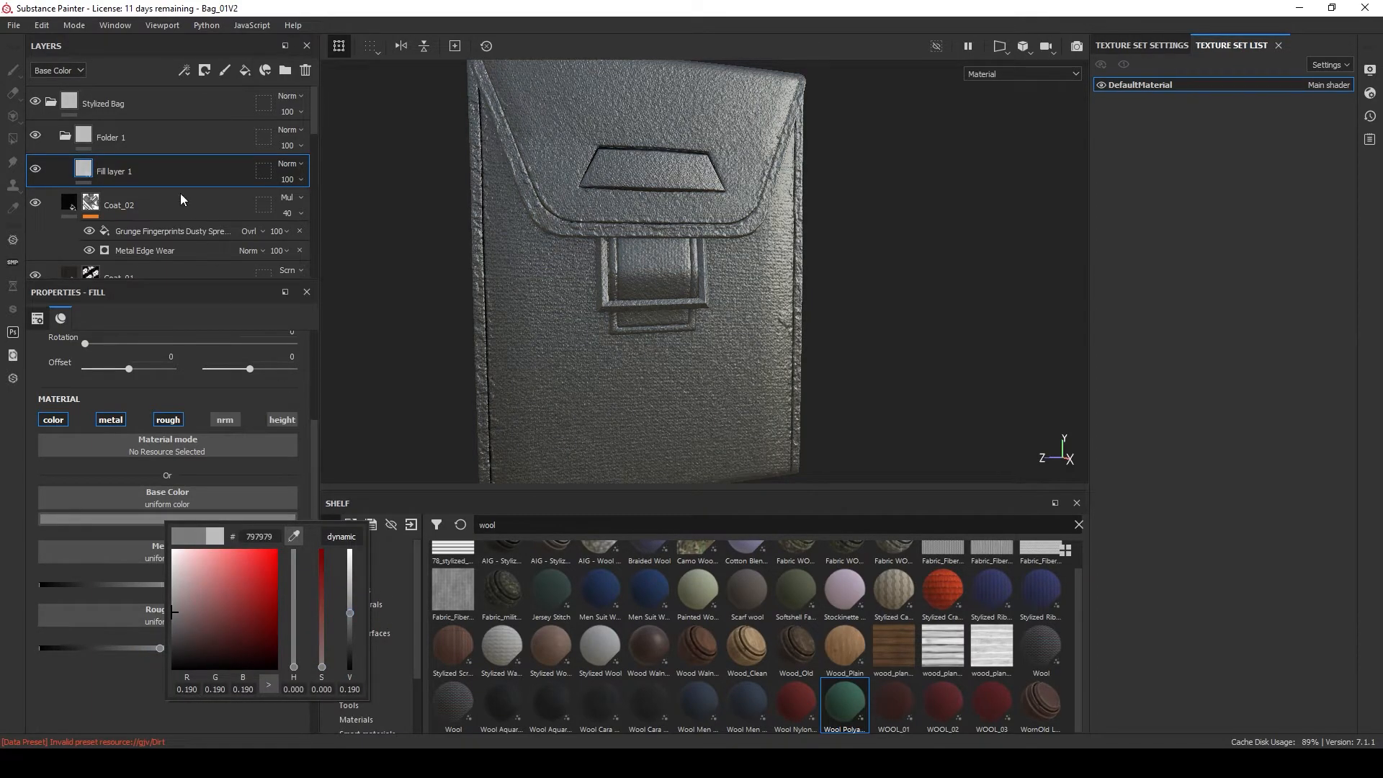
# Rename the grey fill layer as Base and its folder as Metal.
pyautogui.doubleClick(121, 171)
pyautogui.write('Base')
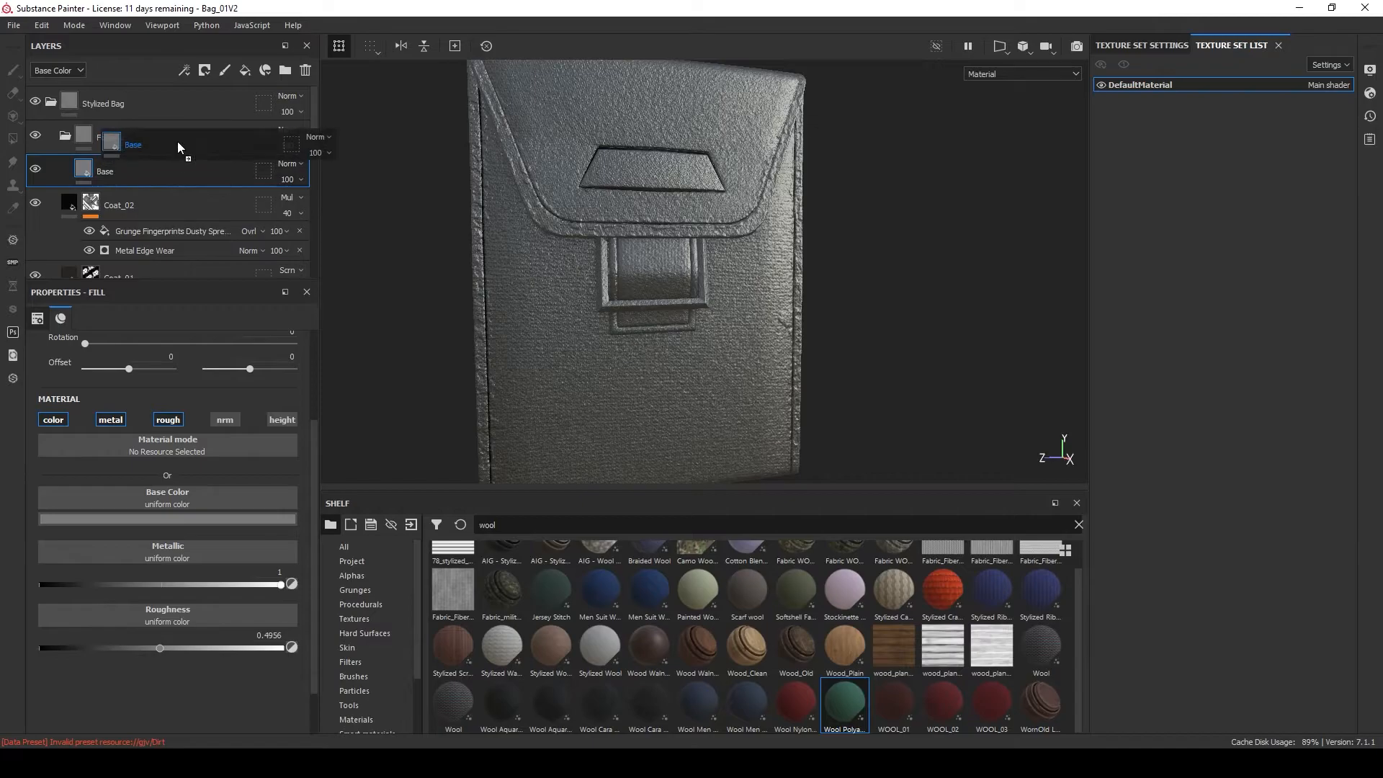
pyautogui.click(134, 137)
pyautogui.doubleClick(109, 138)
pyautogui.write('Metal')
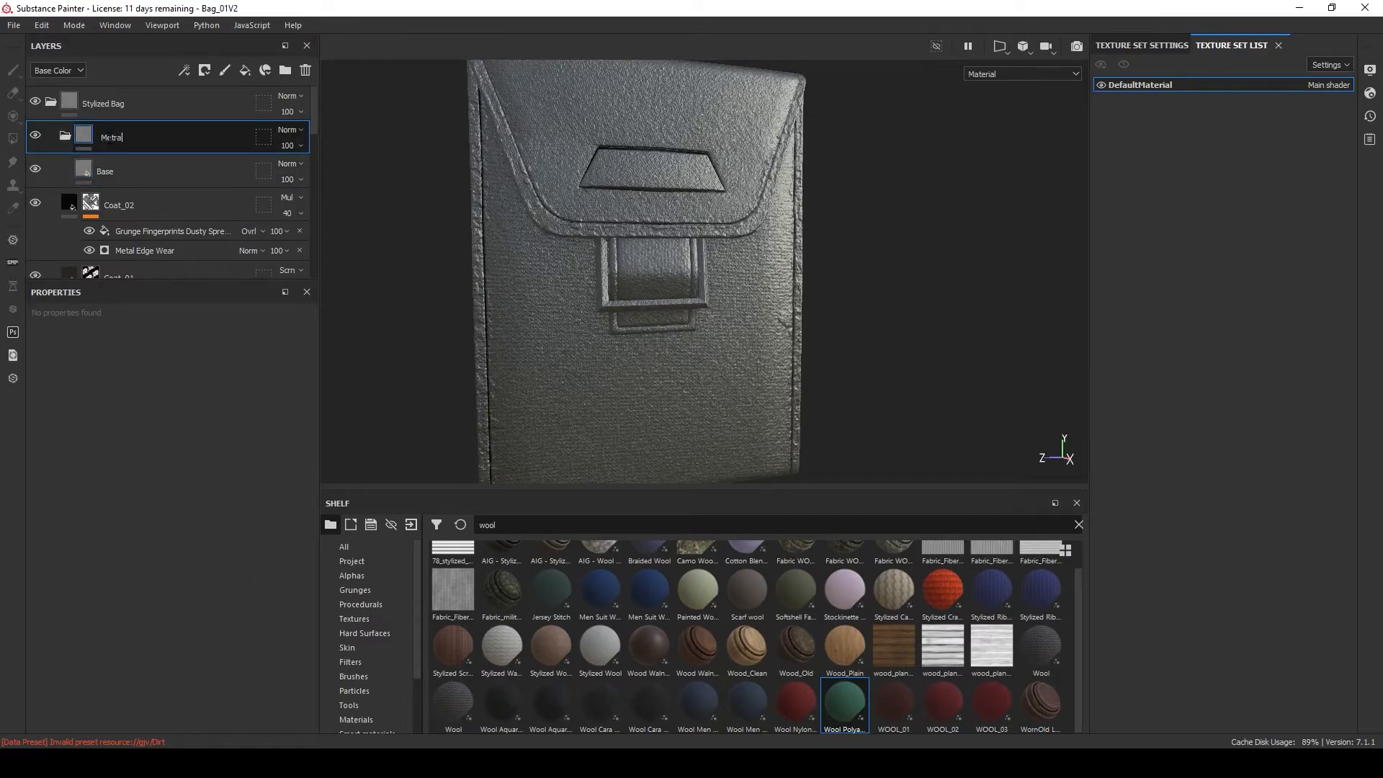
# Add a color selection mask to the Metal folder, then delete its color selection effect to keep a plain black mask.
pyautogui.click(205, 70)
pyautogui.click(260, 141)
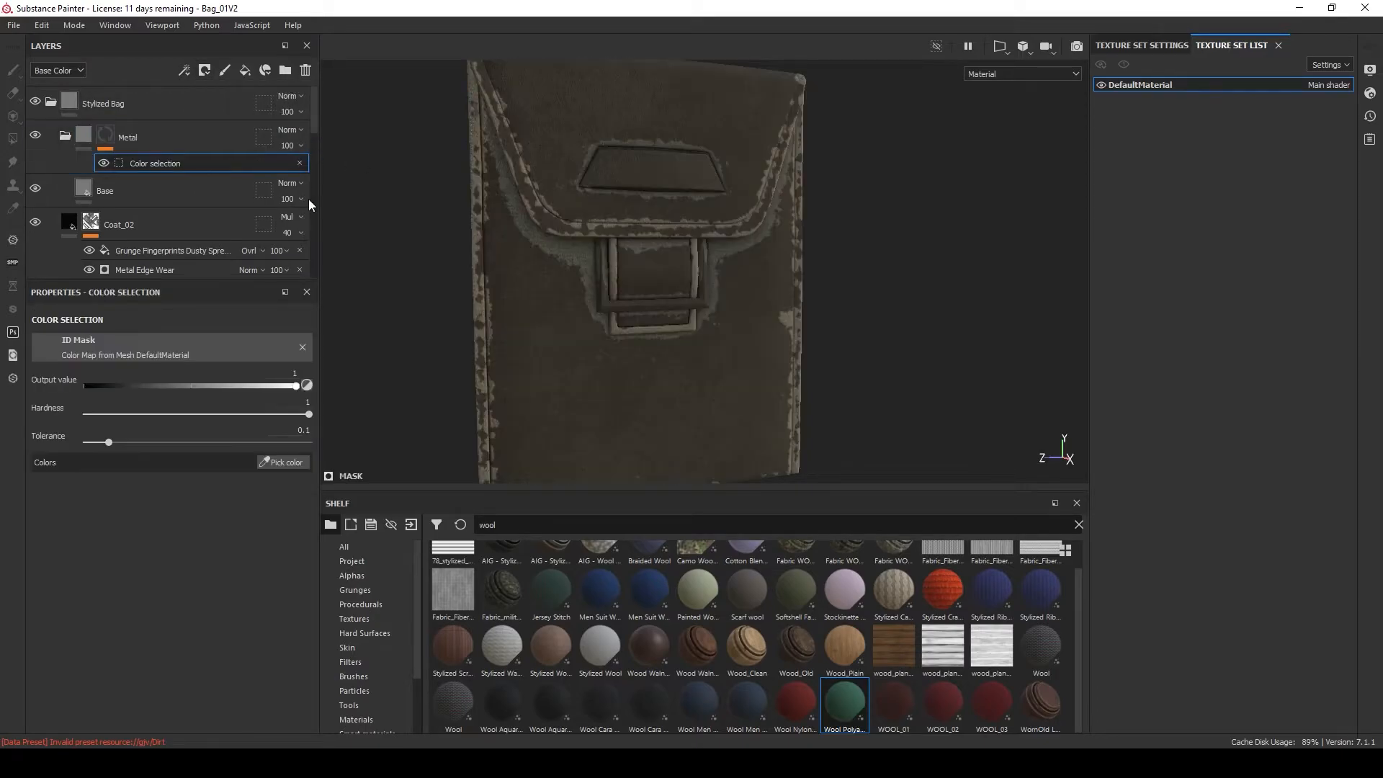
pyautogui.click(288, 463)
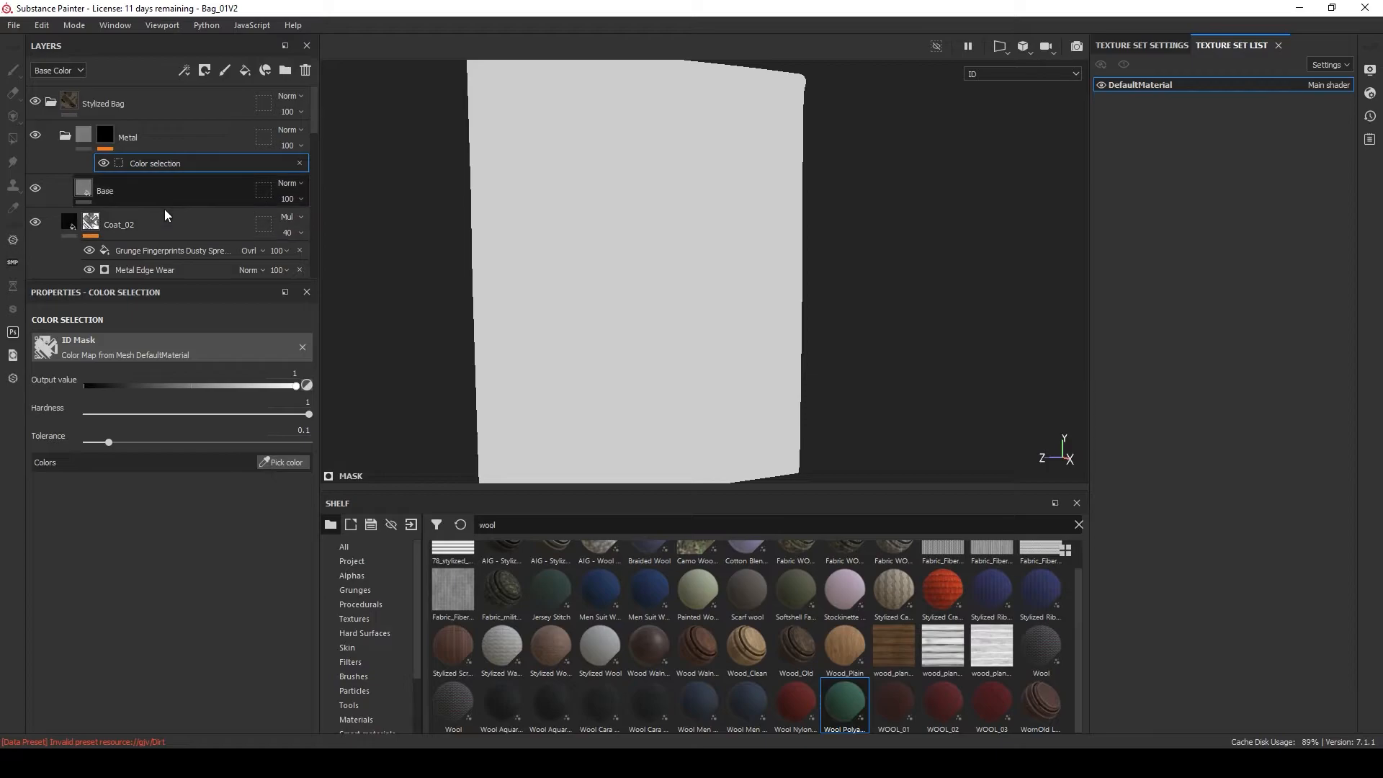
pyautogui.click(300, 163)
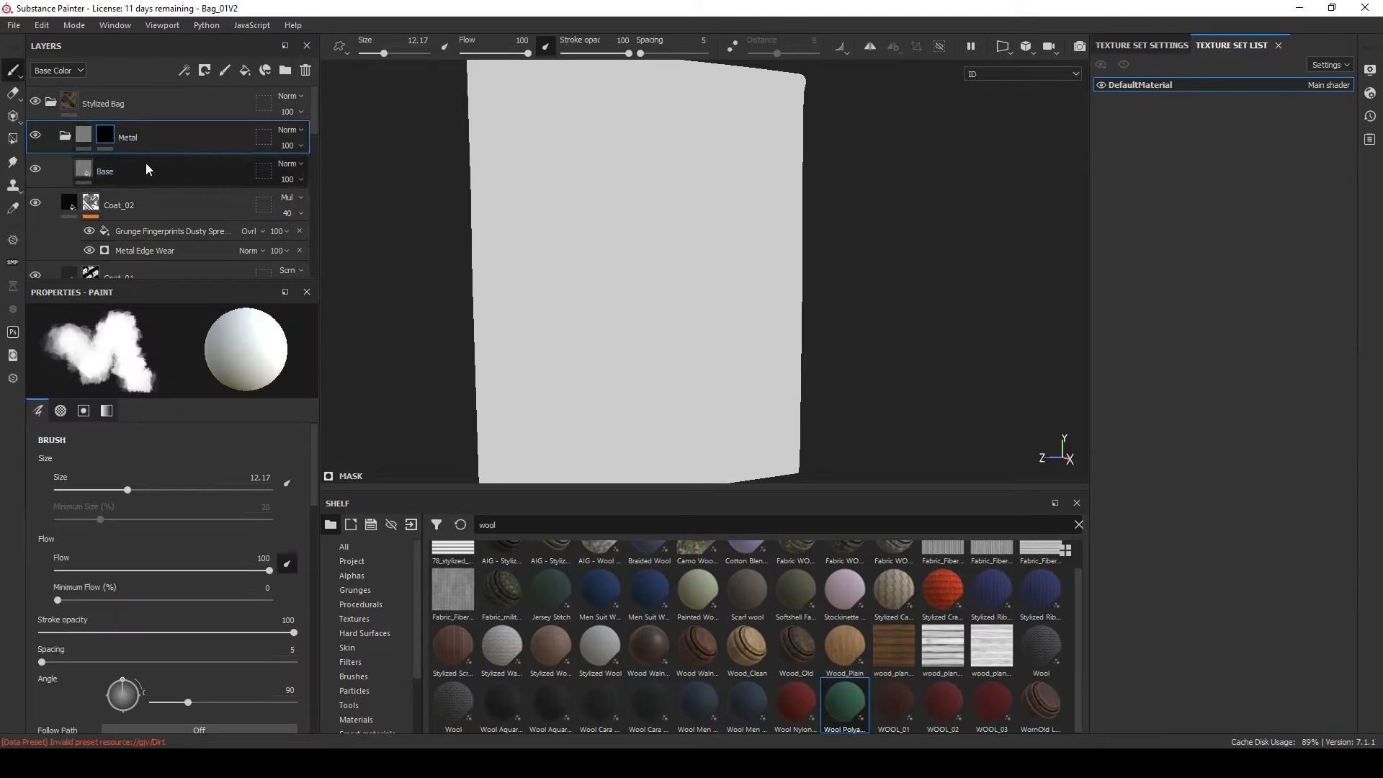
pyautogui.press('m')
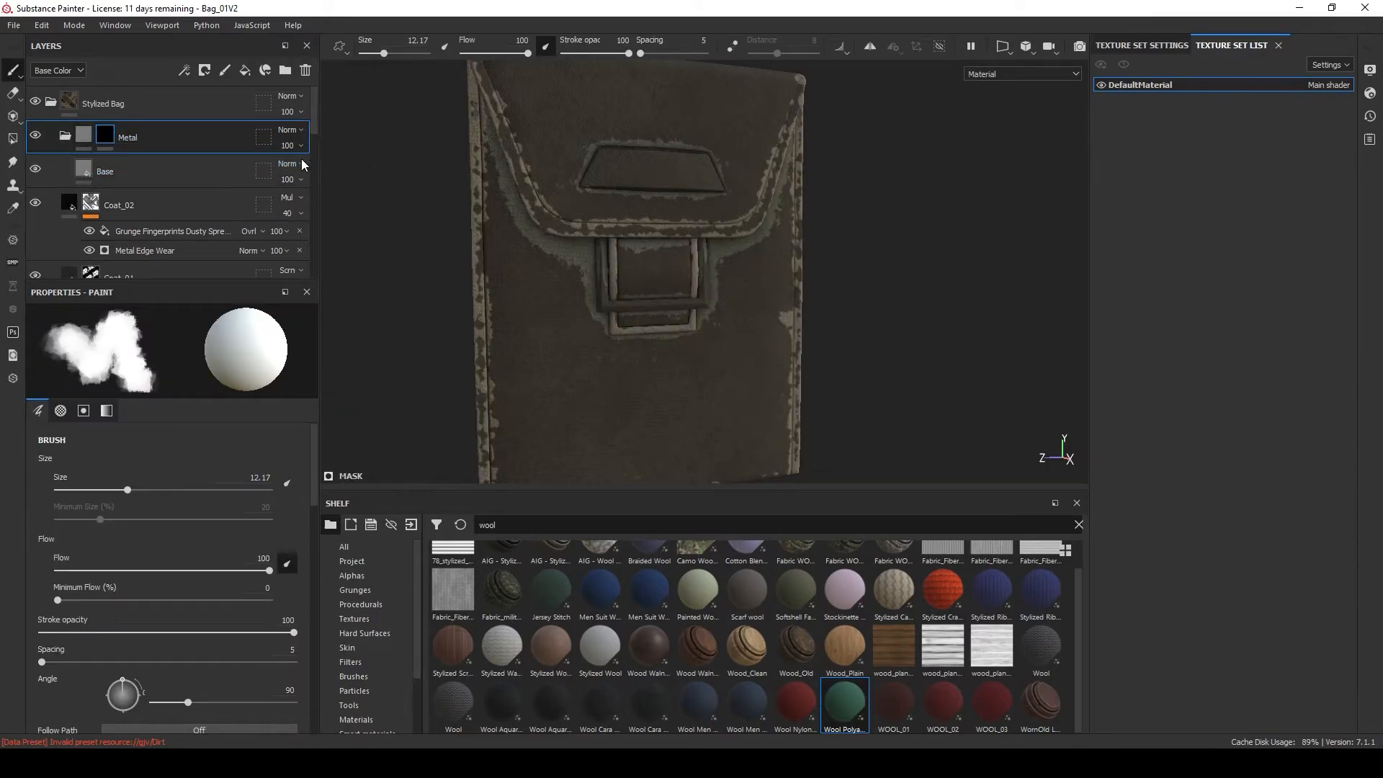
# Polygon-fill the buckle frame and the trapezoidal flap plate with value 1 in the Metal folder's mask.
pyautogui.keyDown('alt'); pyautogui.moveTo(666, 206); pyautogui.dragTo(675, 205); pyautogui.keyUp('alt')
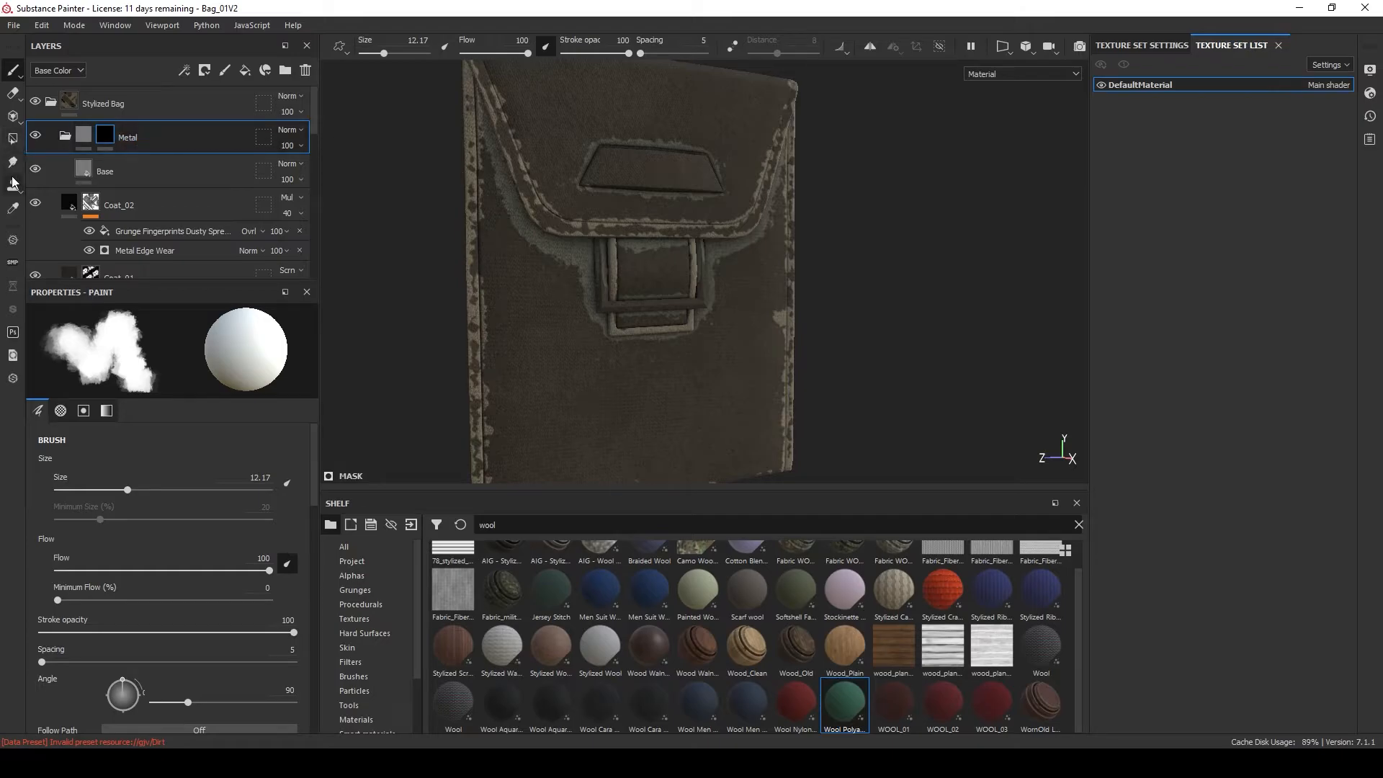
pyautogui.click(12, 138)
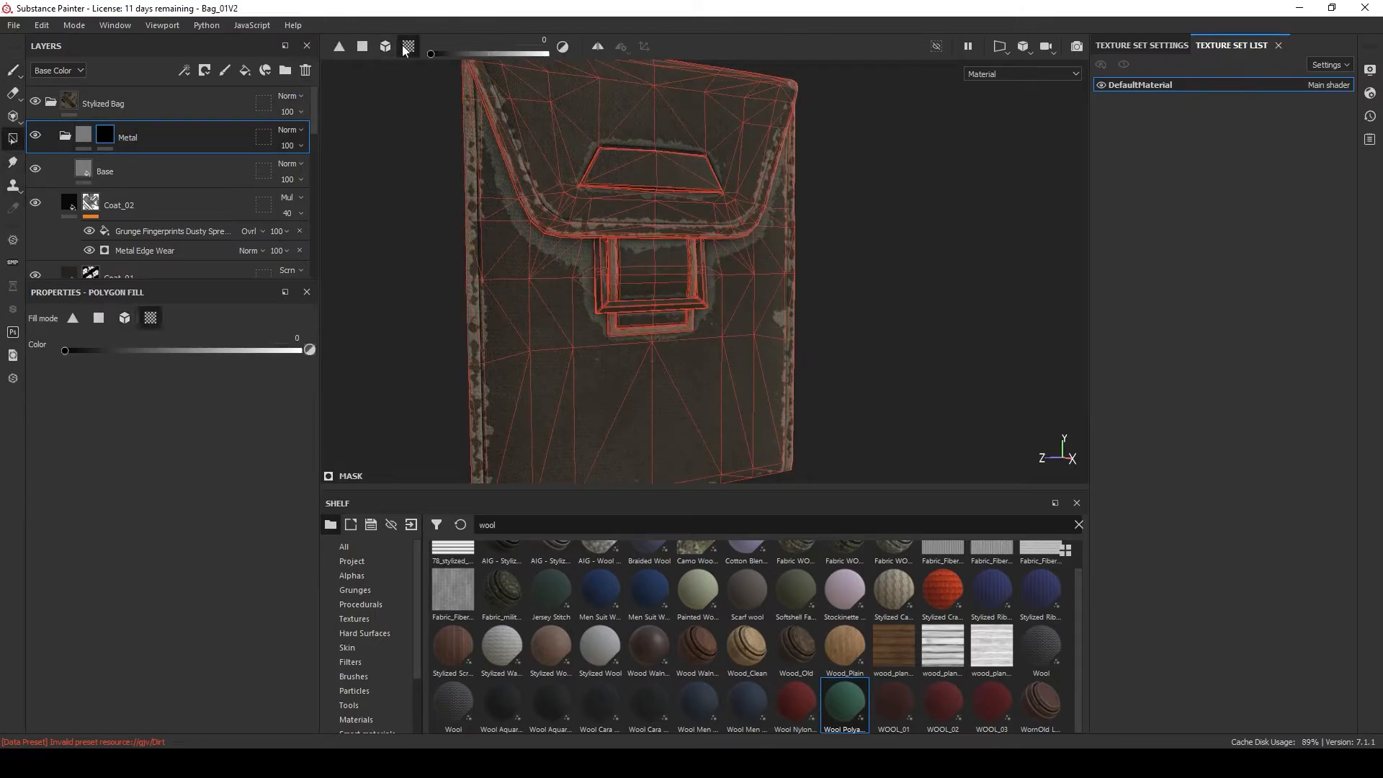
pyautogui.scroll(5, 586, 272)
pyautogui.press('x')
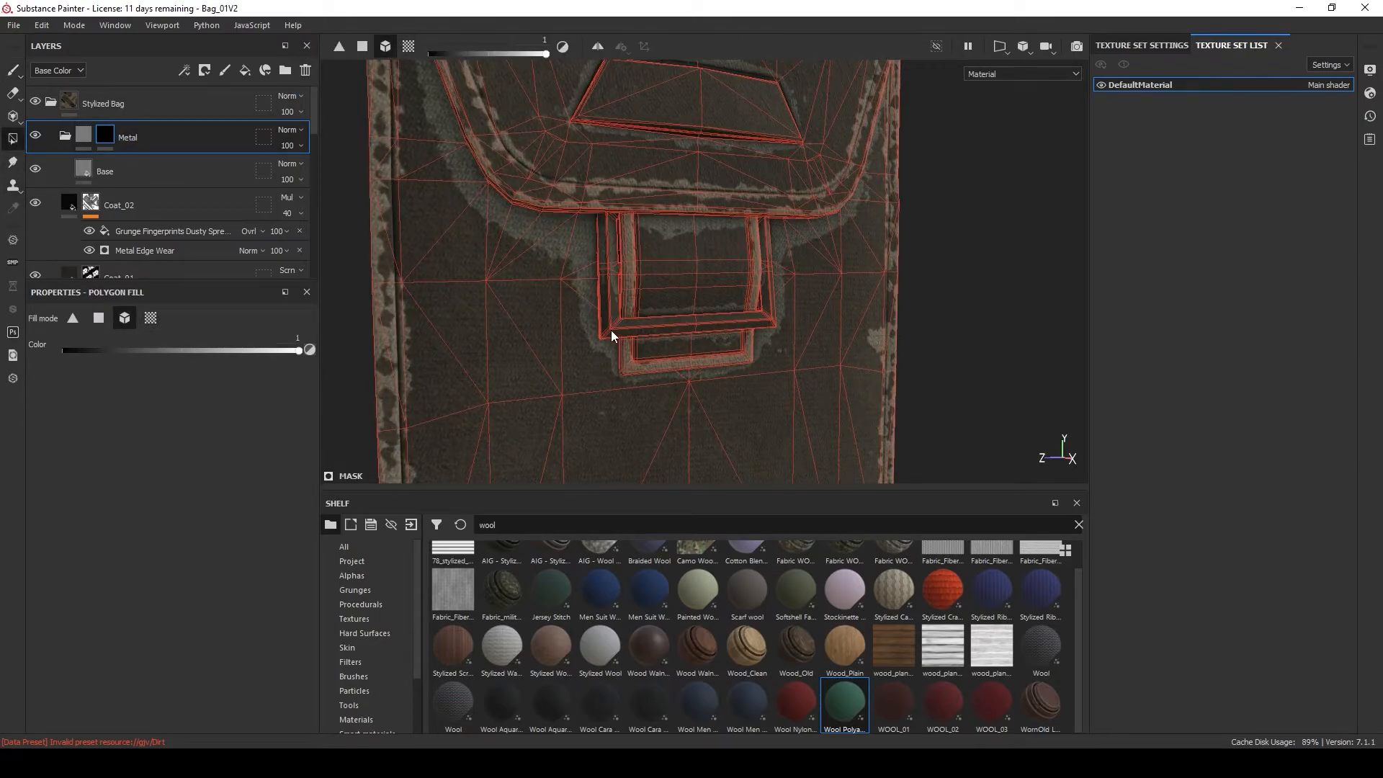
pyautogui.click(632, 328)
pyautogui.moveTo(681, 326); pyautogui.dragTo(636, 328, button='middle')
pyautogui.press('4')
pyautogui.press('x')
pyautogui.moveTo(514, 69); pyautogui.dragTo(569, 235, button='middle')
pyautogui.click(645, 194)
pyautogui.keyDown('alt'); pyautogui.moveTo(656, 213); pyautogui.dragTo(288, 190); pyautogui.keyUp('alt')
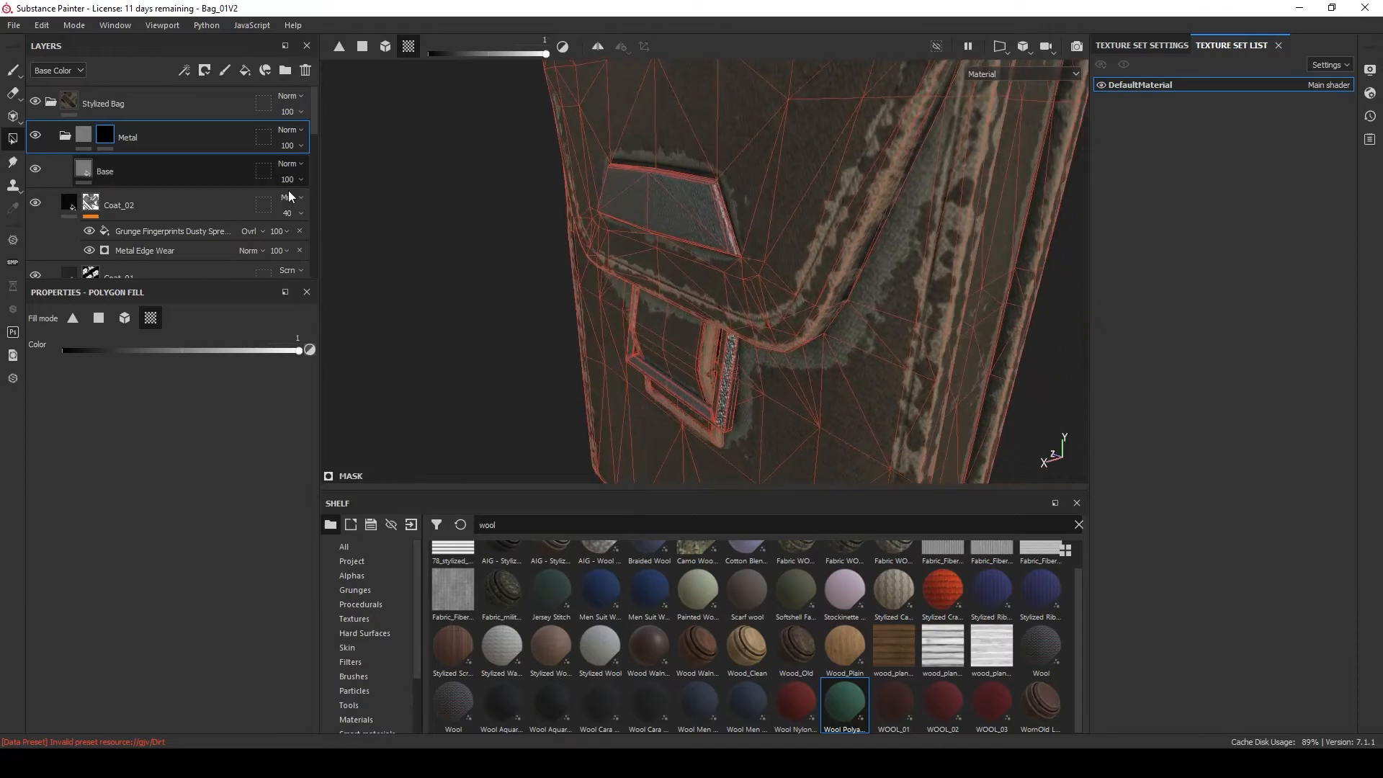
pyautogui.click(9, 65)
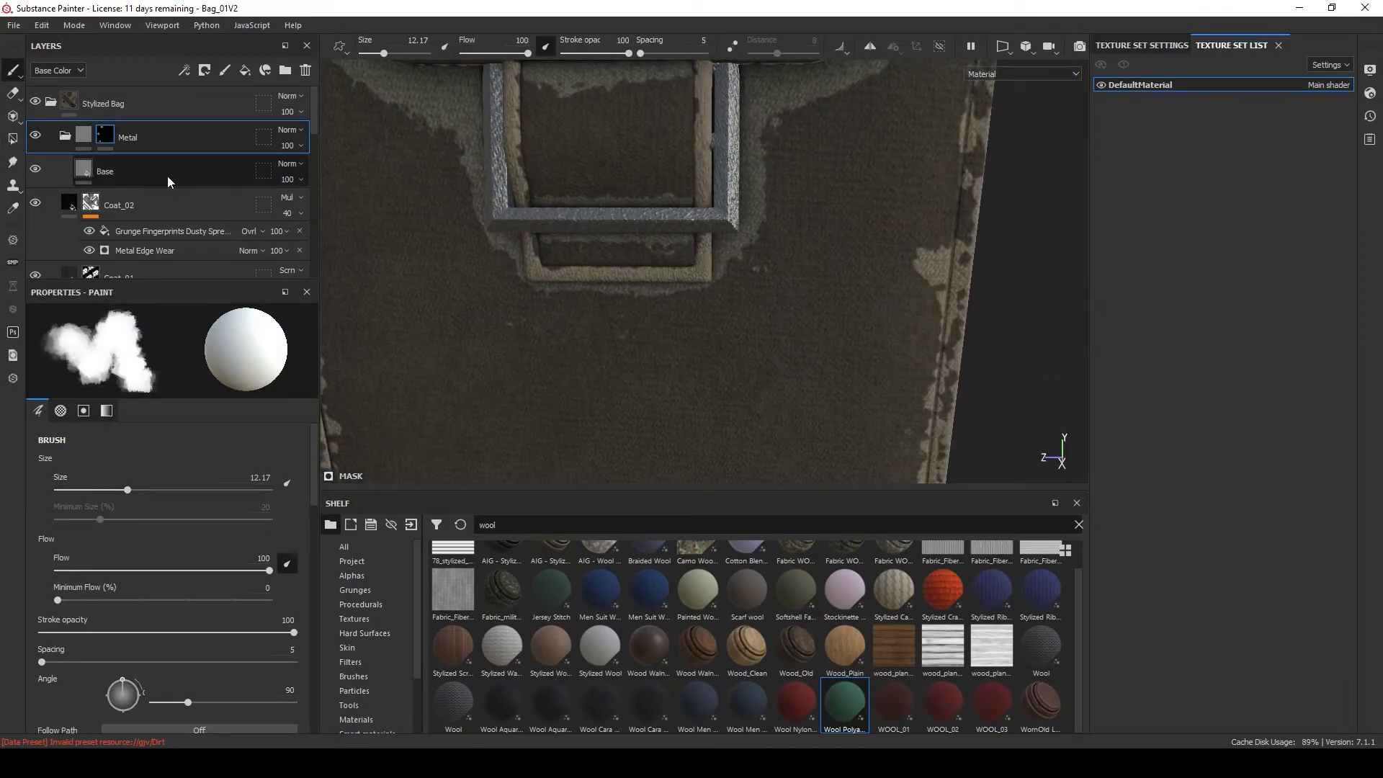
# Collapse the Metal folder and add a white mask to the Wool Polyamide Crossed Twill layer.
pyautogui.click(65, 135)
pyautogui.scroll(-6, 195, 217)
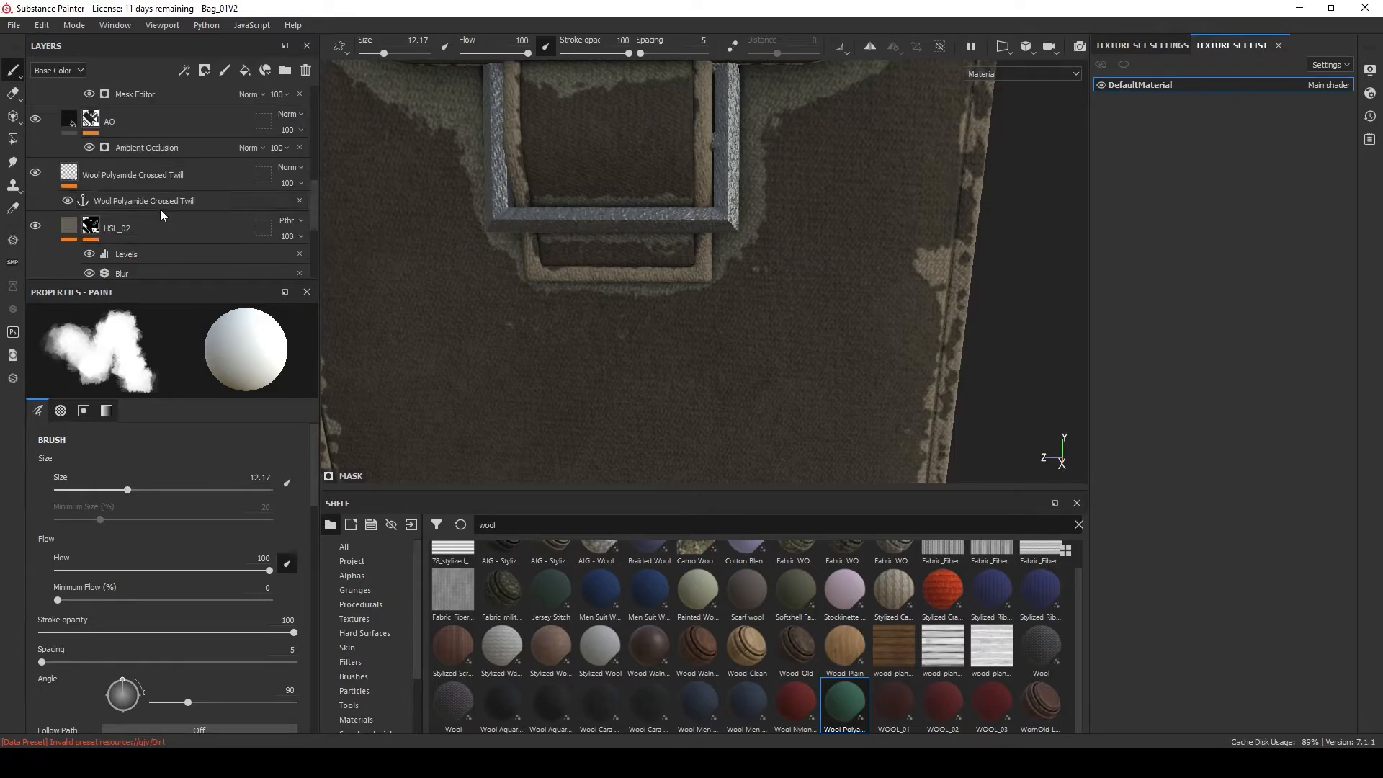
pyautogui.scroll(-2, 160, 211)
pyautogui.scroll(2, 160, 212)
pyautogui.click(189, 180)
pyautogui.click(212, 72)
pyautogui.click(237, 86)
# Polygon-fill the flap plate and buckle frame with value 0 in the wool layer's mask.
pyautogui.click(12, 138)
pyautogui.keyDown('alt'); pyautogui.moveTo(504, 191); pyautogui.dragTo(518, 291, button='middle'); pyautogui.keyUp('alt')
pyautogui.keyDown('alt'); pyautogui.moveTo(492, 166); pyautogui.dragTo(508, 135, button='middle'); pyautogui.keyUp('alt')
pyautogui.press('x')
pyautogui.click(585, 147)
pyautogui.click(385, 46)
pyautogui.click(690, 270)
# Add a fill layer above Base in the Metal folder and disable its normal and height channels.
pyautogui.scroll(6, 152, 156)
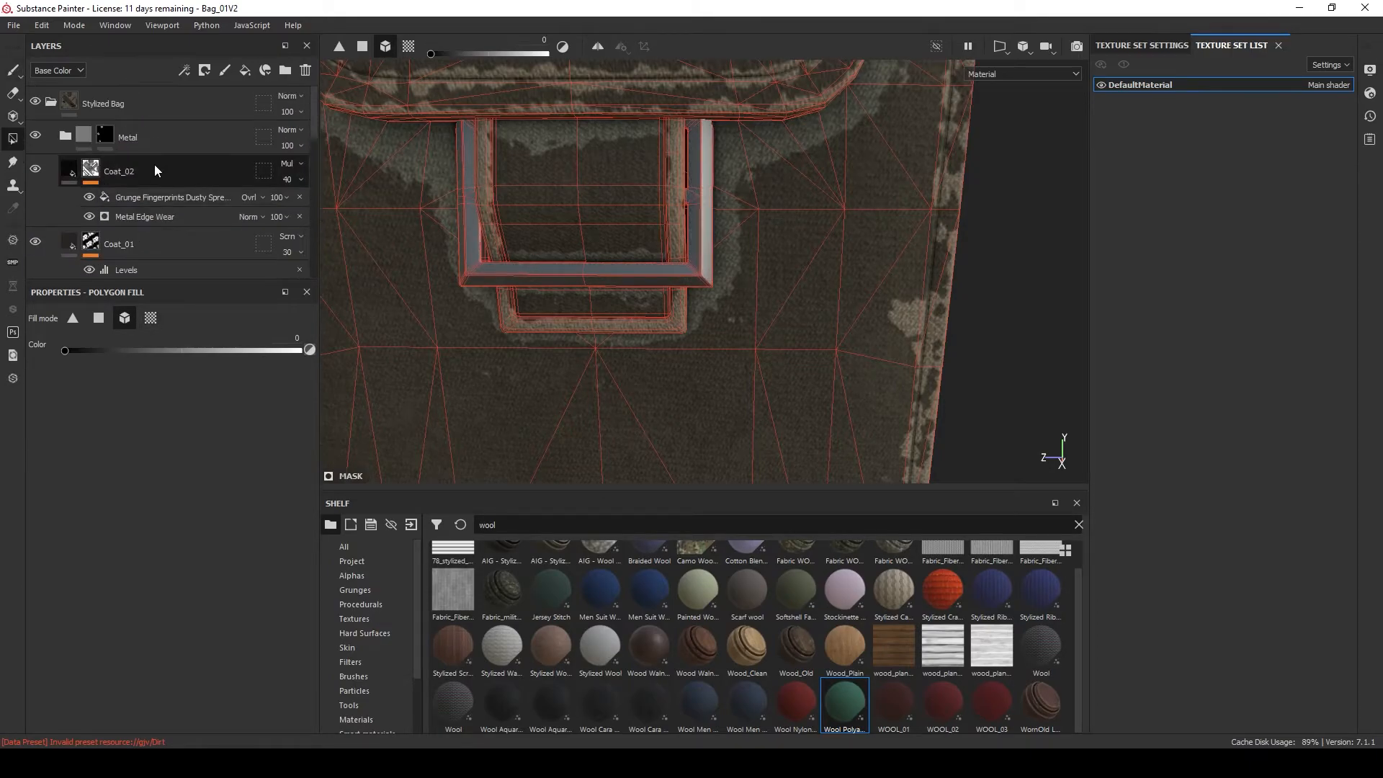
pyautogui.click(166, 171)
pyautogui.keyDown('alt'); pyautogui.moveTo(615, 255); pyautogui.dragTo(588, 305); pyautogui.keyUp('alt')
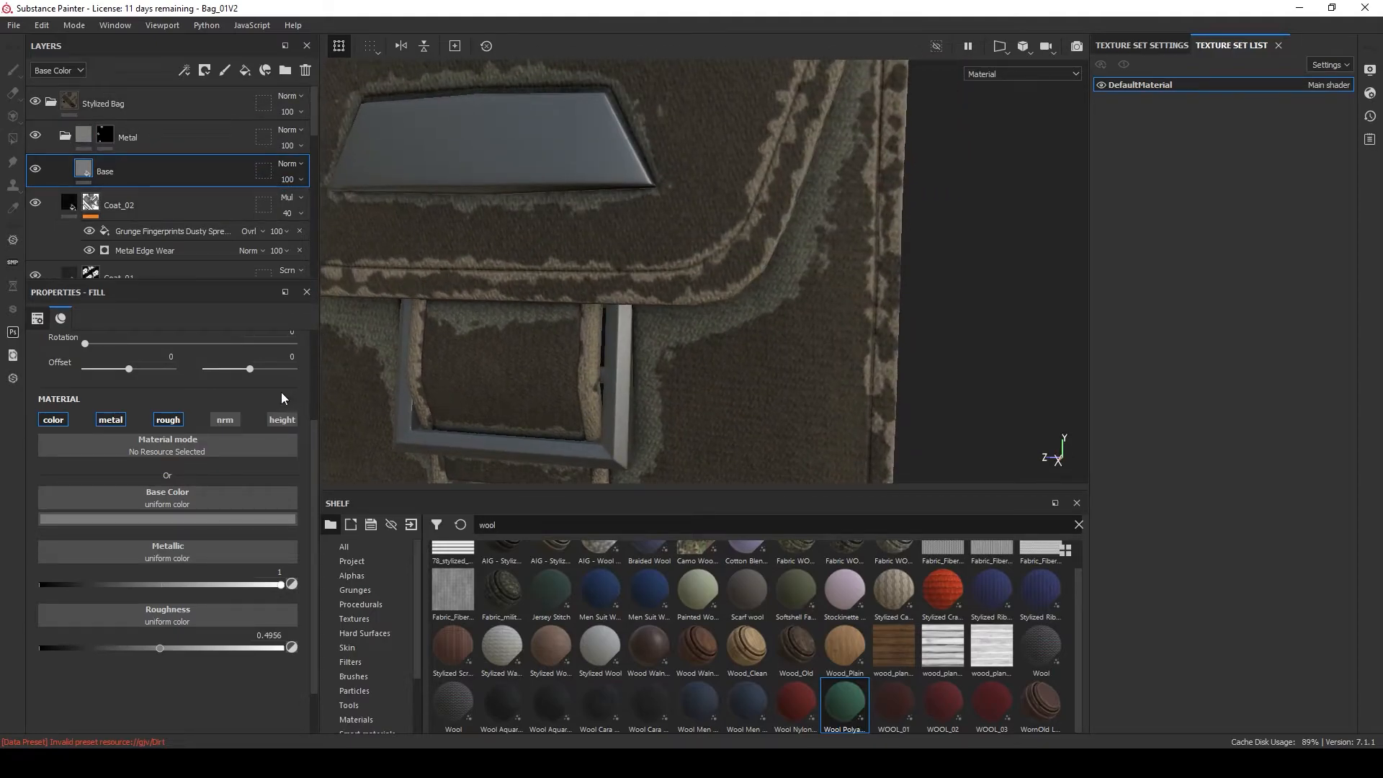
pyautogui.click(245, 69)
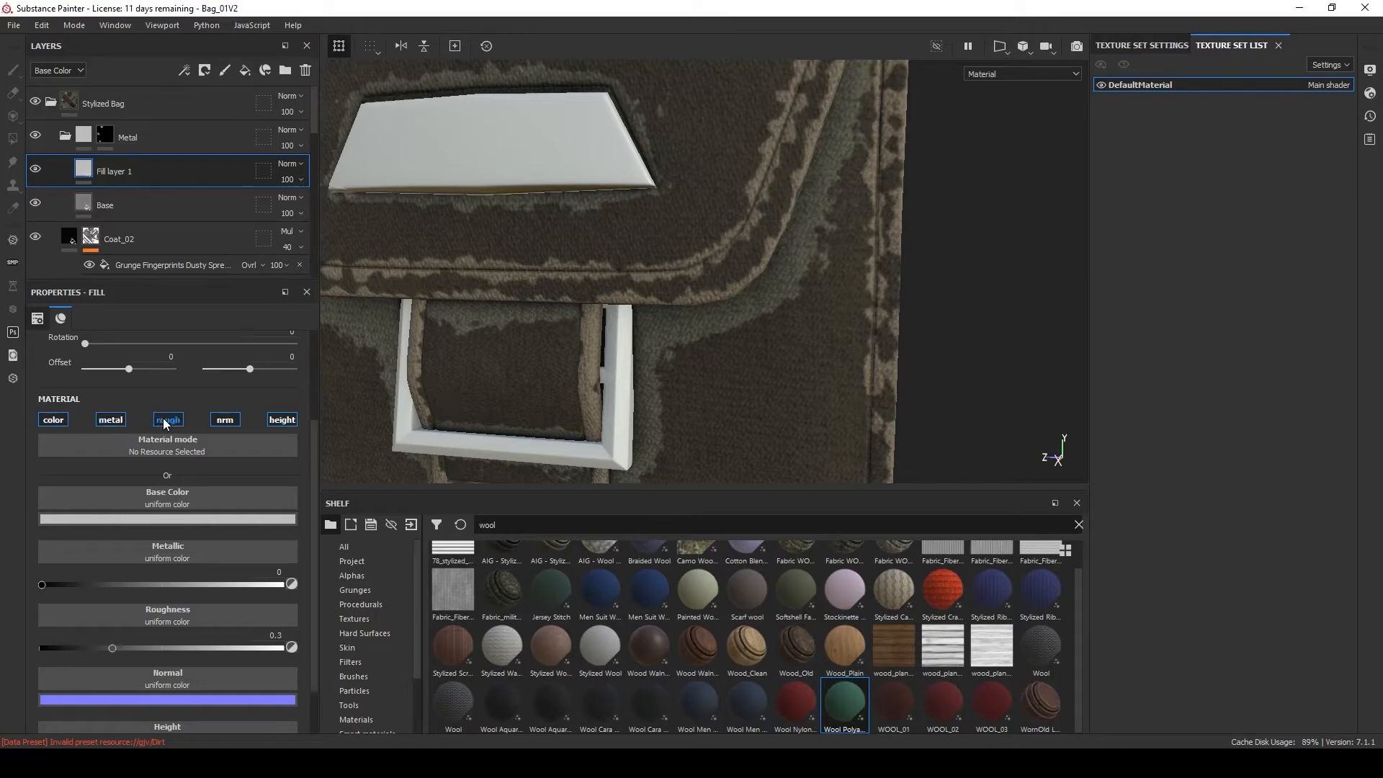
pyautogui.click(227, 419)
pyautogui.click(278, 419)
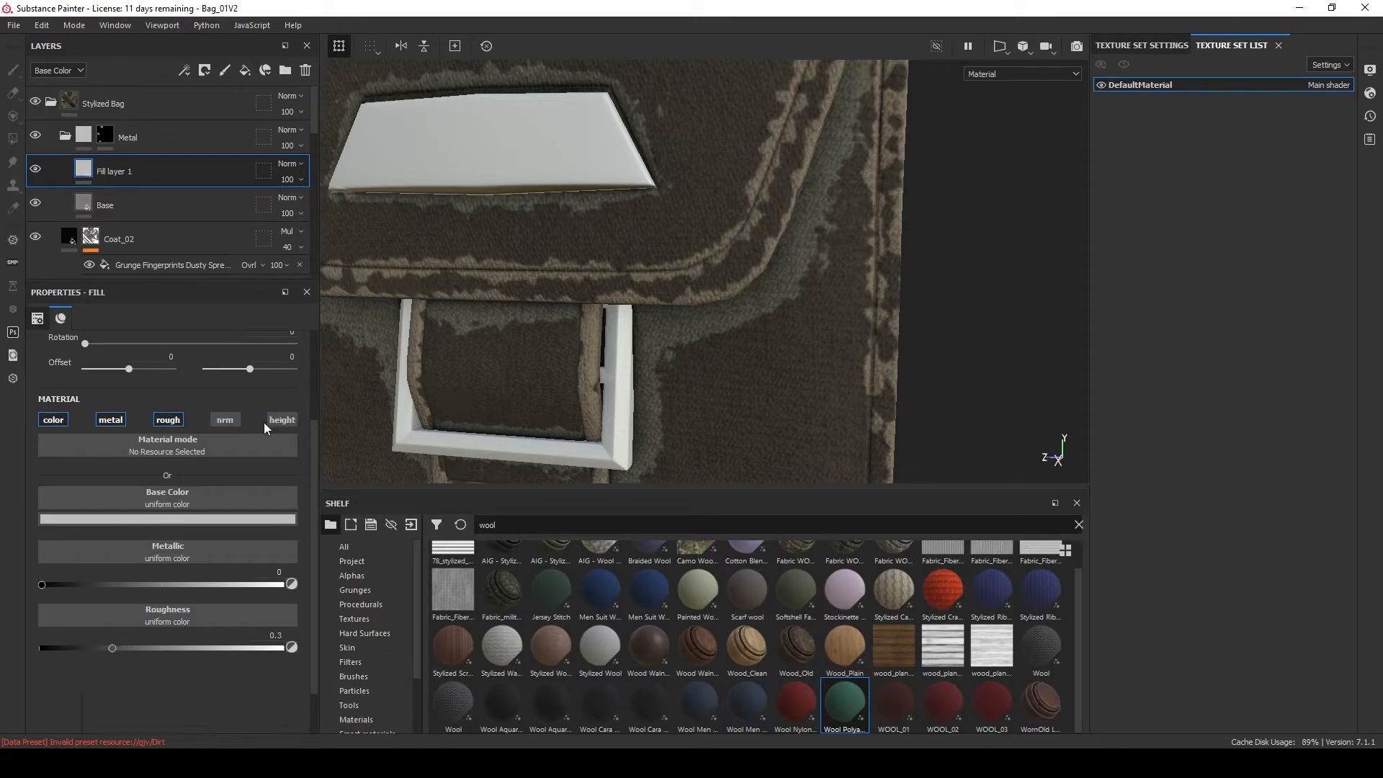
# Set the new metal fill's base color to 919191, metallic to about 0.5 and roughness to about 0.18.
pyautogui.click(187, 519)
pyautogui.click(370, 596)
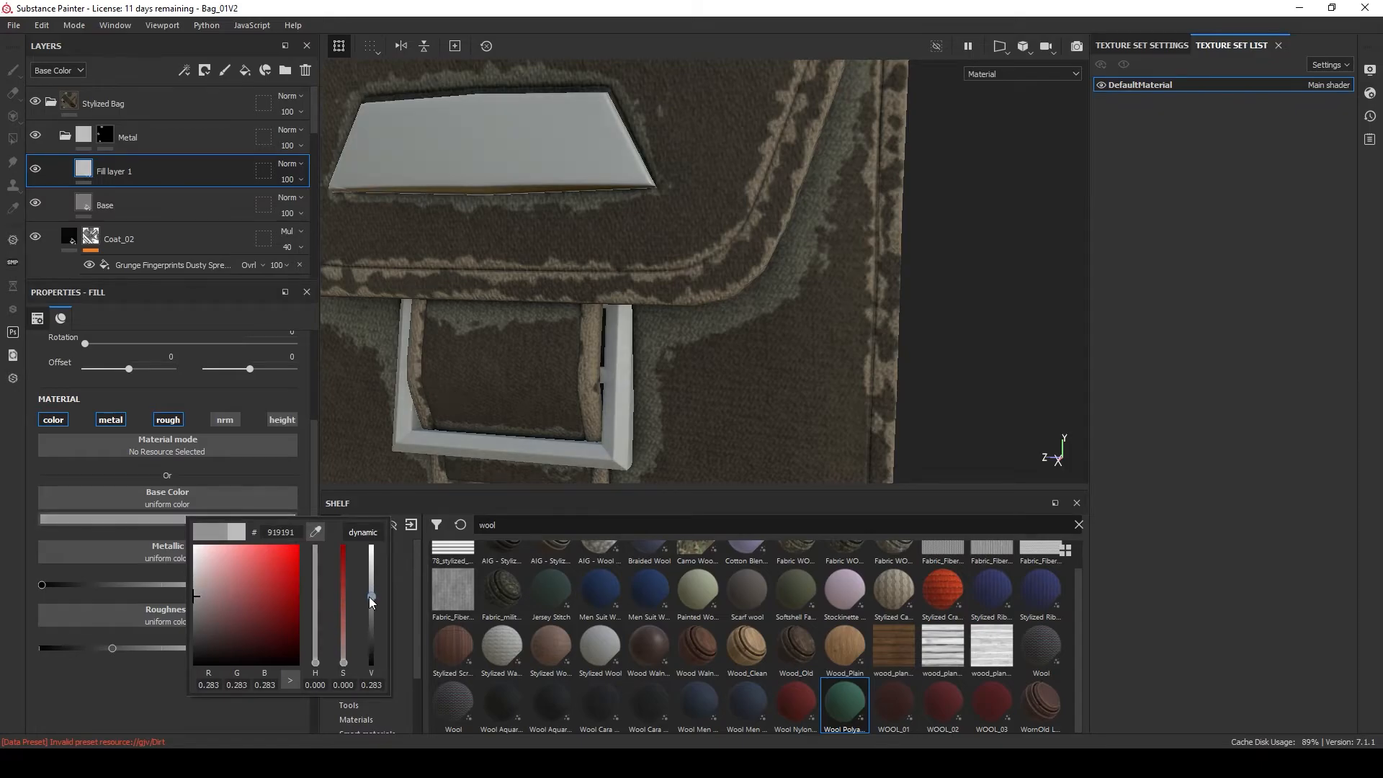
pyautogui.moveTo(82, 584); pyautogui.dragTo(138, 584)
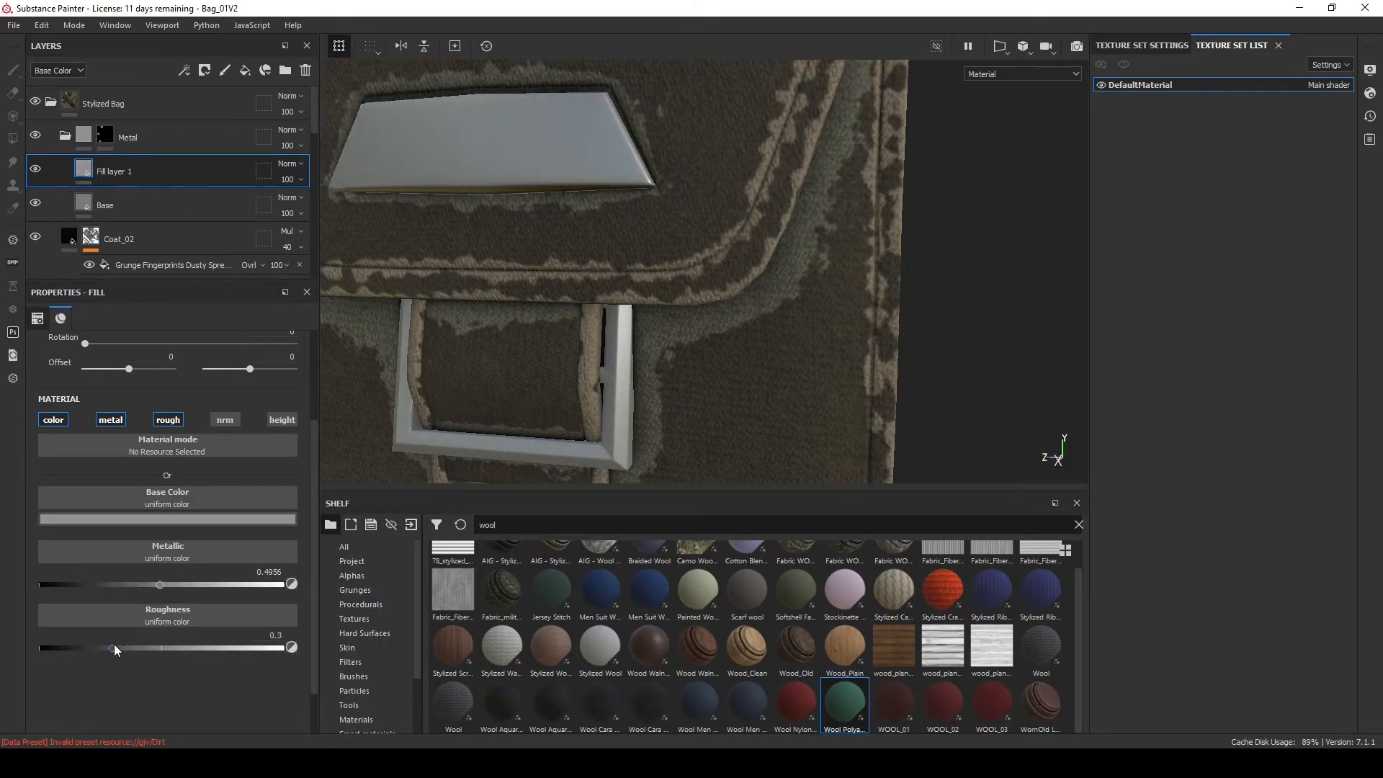
pyautogui.moveTo(113, 646); pyautogui.dragTo(84, 646)
# Add a black mask to the new metal fill layer and apply the Metal Edge Wear generator to it.
pyautogui.click(205, 70)
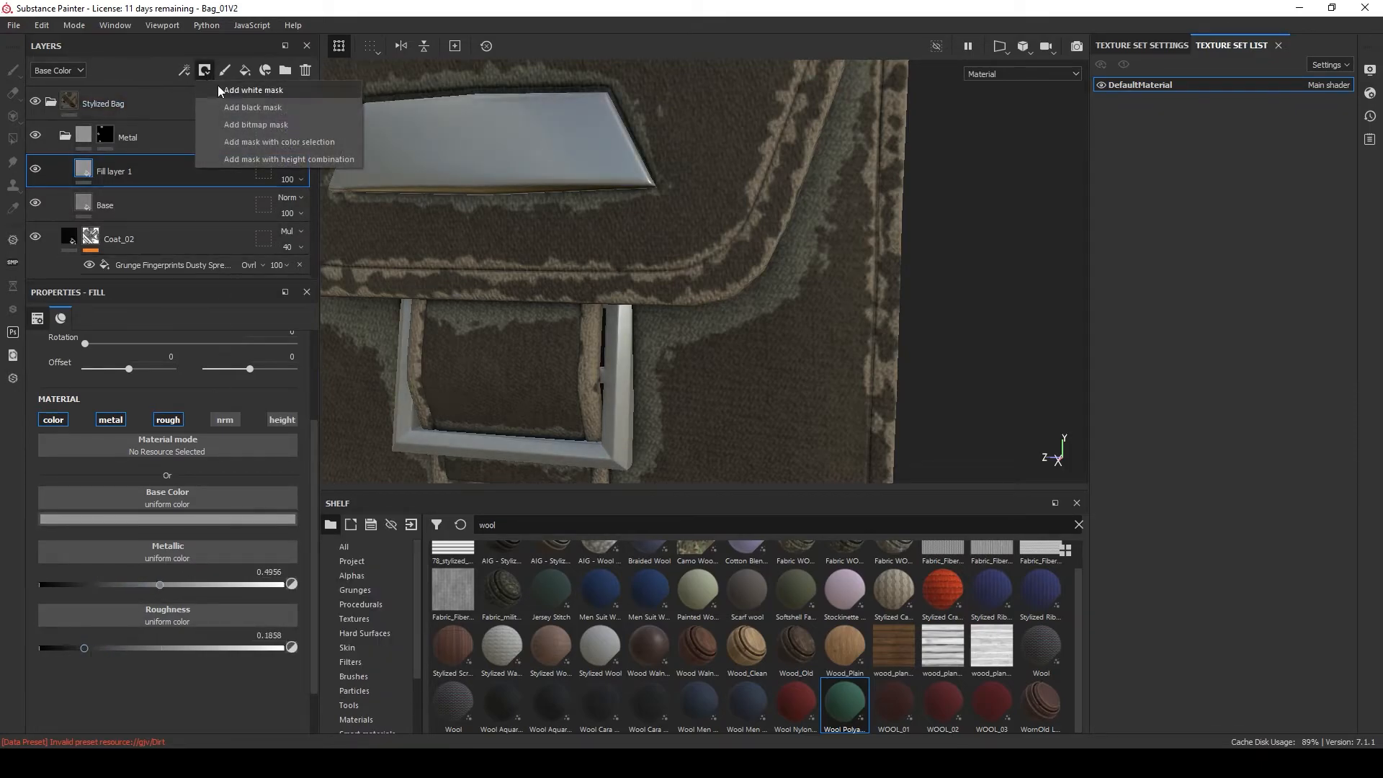
pyautogui.click(216, 107)
pyautogui.rightClick(105, 167)
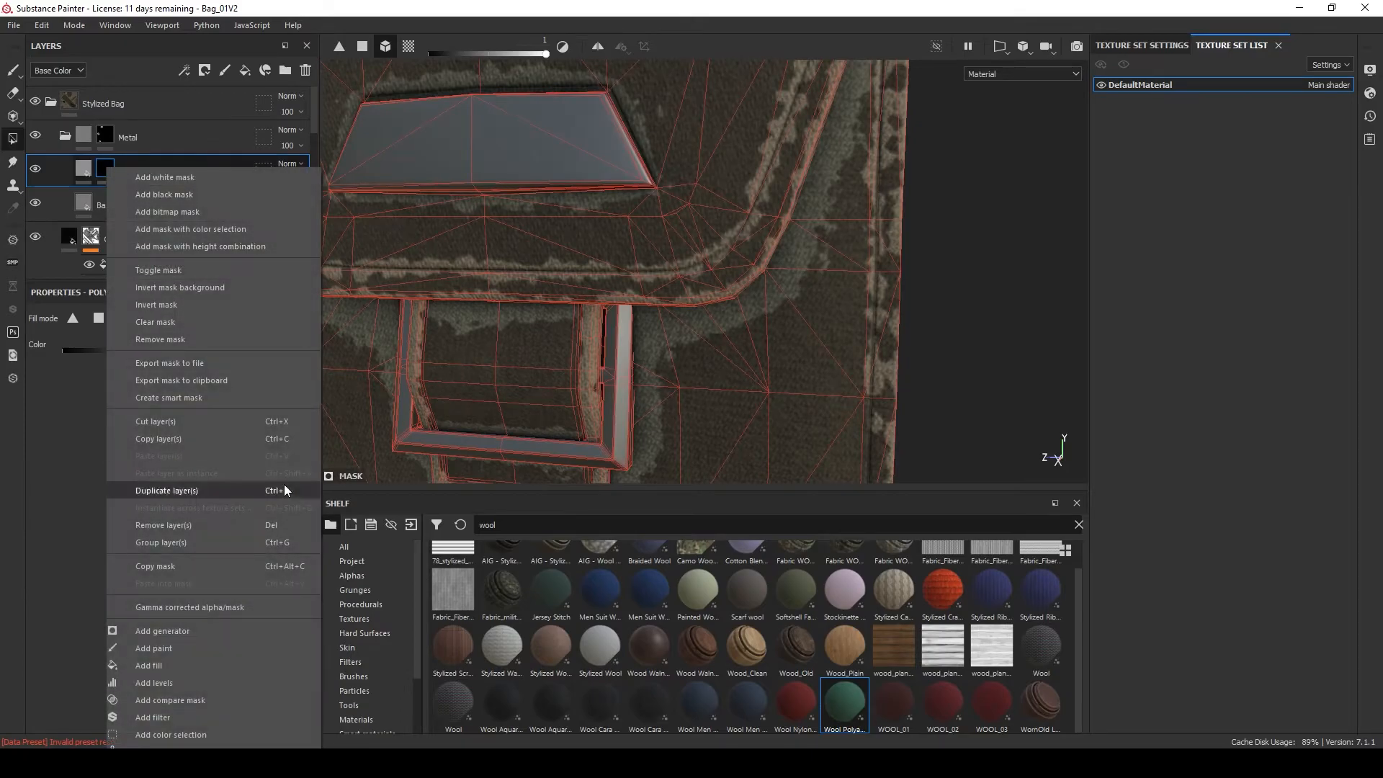
pyautogui.click(175, 631)
pyautogui.click(194, 351)
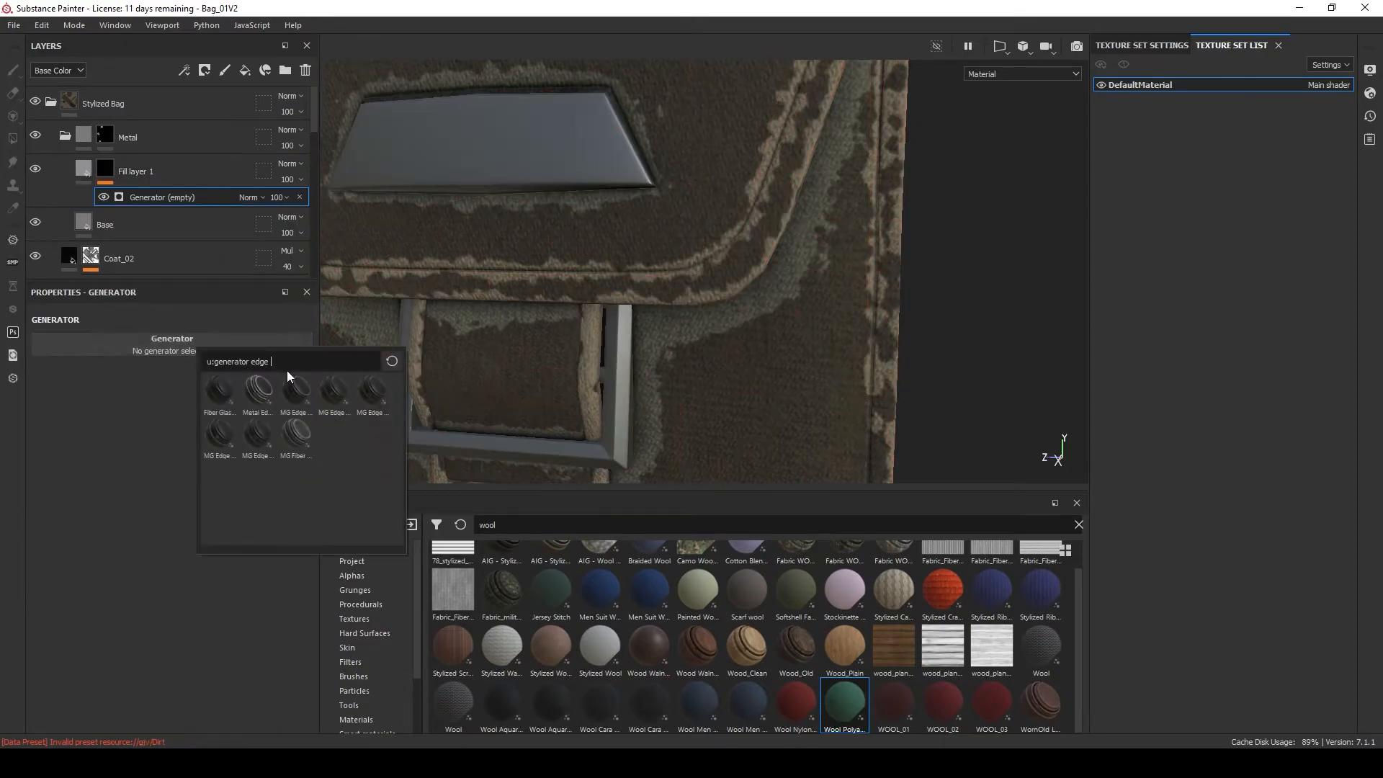
pyautogui.click(268, 406)
# Set the Metal Edge Wear generator's wear contrast to 0.7, grunge amount to 0.39 and grunge scale to 5.
pyautogui.keyDown('alt'); pyautogui.moveTo(602, 308); pyautogui.dragTo(580, 266); pyautogui.keyUp('alt')
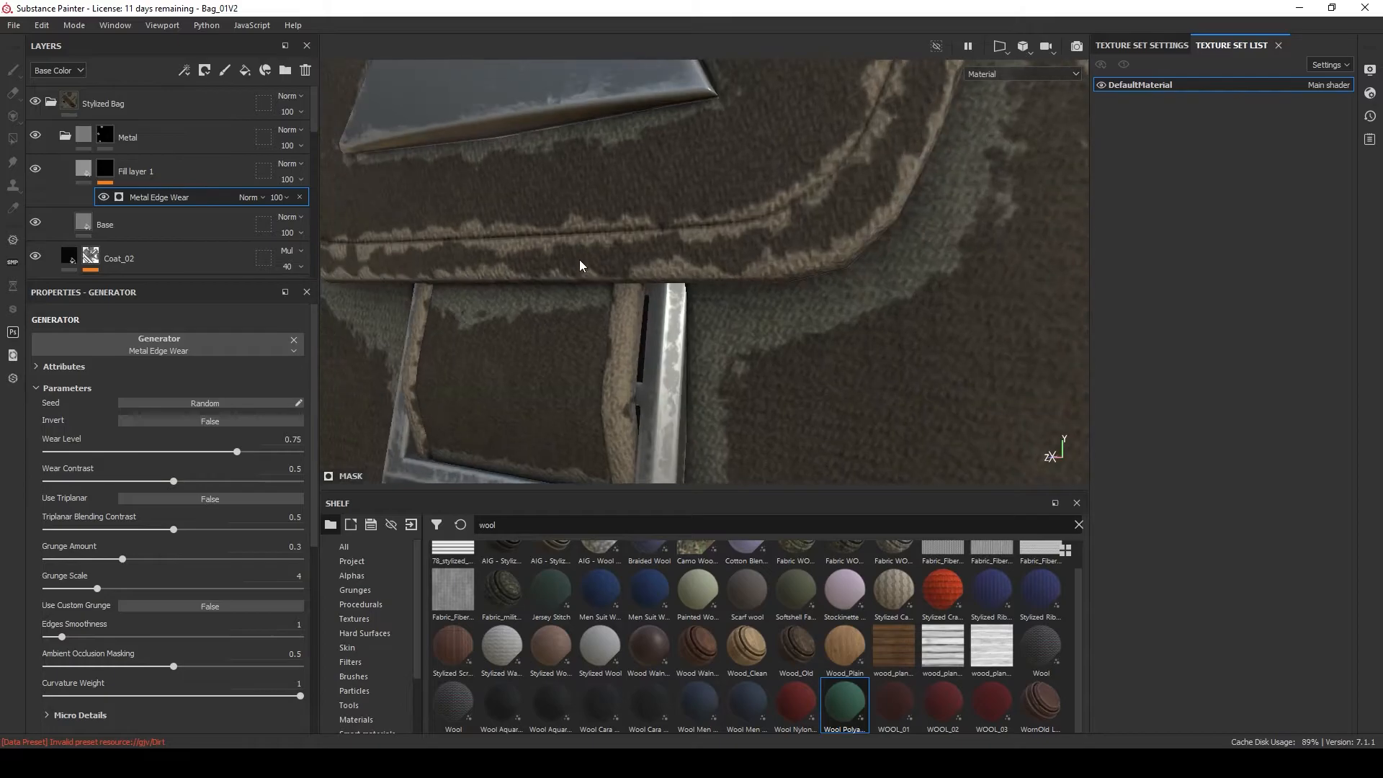
pyautogui.keyDown('alt'); pyautogui.moveTo(604, 404); pyautogui.dragTo(515, 312, button='middle'); pyautogui.keyUp('alt')
pyautogui.scroll(3, 516, 312)
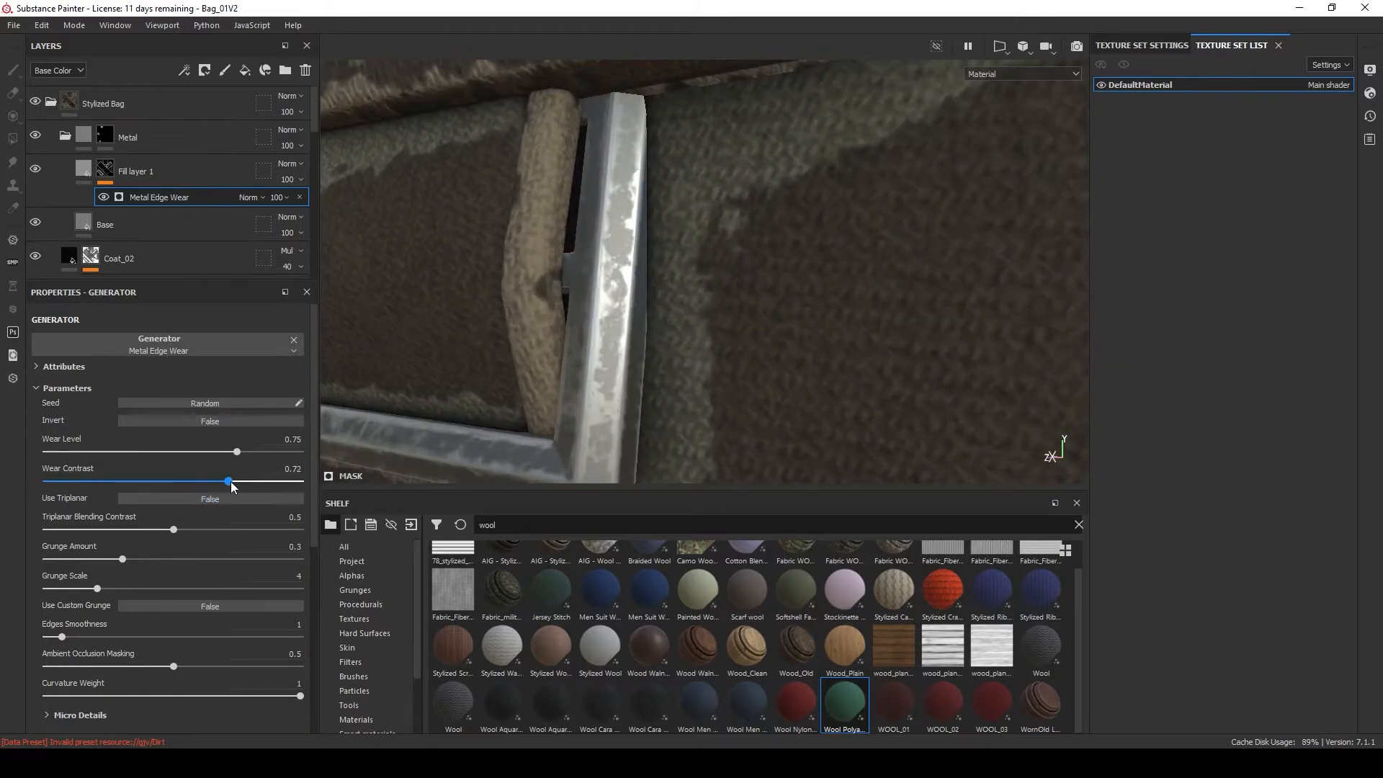
pyautogui.moveTo(236, 454); pyautogui.dragTo(236, 452)
pyautogui.moveTo(122, 558)
pyautogui.mouseDown()
pyautogui.moveTo(110, 560)
pyautogui.moveTo(160, 559)
pyautogui.moveTo(90, 588)
pyautogui.moveTo(113, 580)
pyautogui.mouseUp()
# Add a Levels effect to the fill layer's mask and a Blur Slope filter between it and the Metal Edge Wear generator.
pyautogui.rightClick(192, 208)
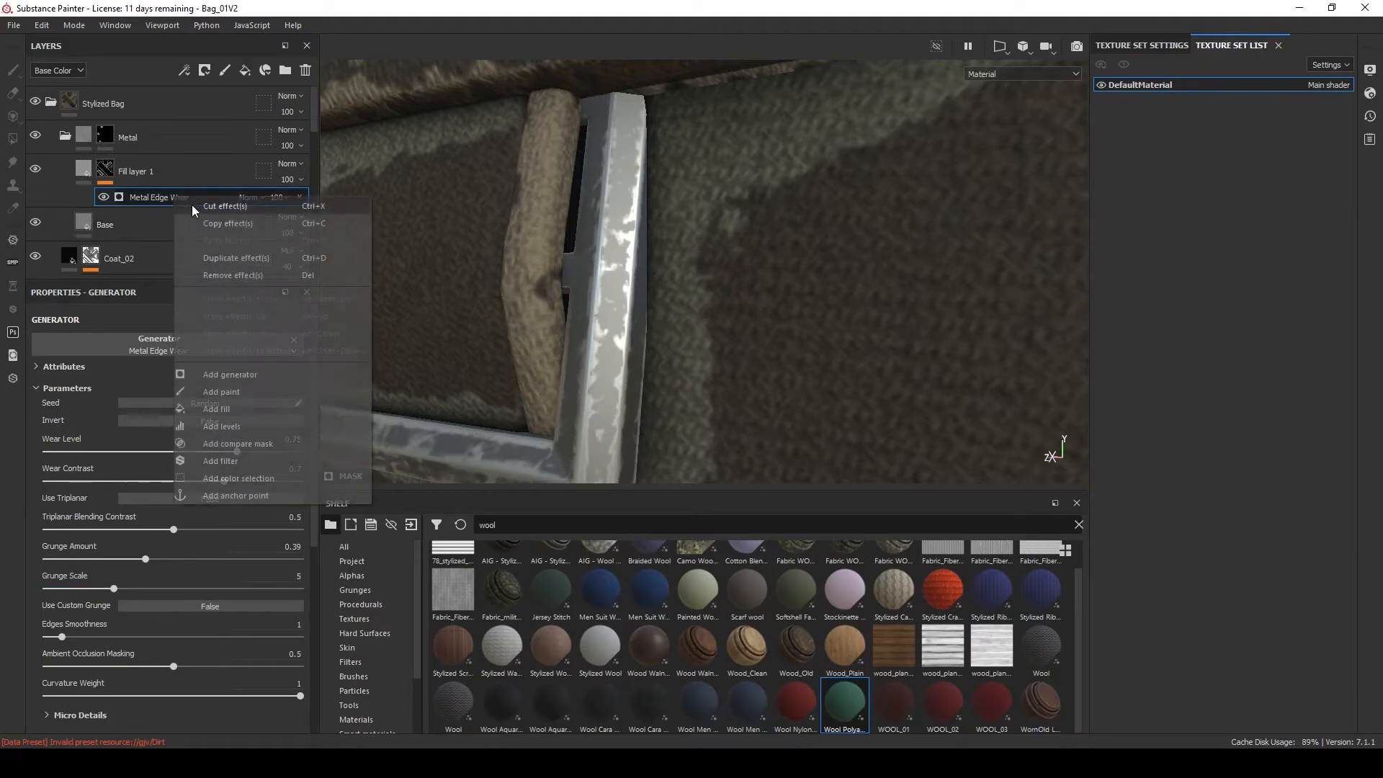
pyautogui.click(242, 427)
pyautogui.rightClick(157, 218)
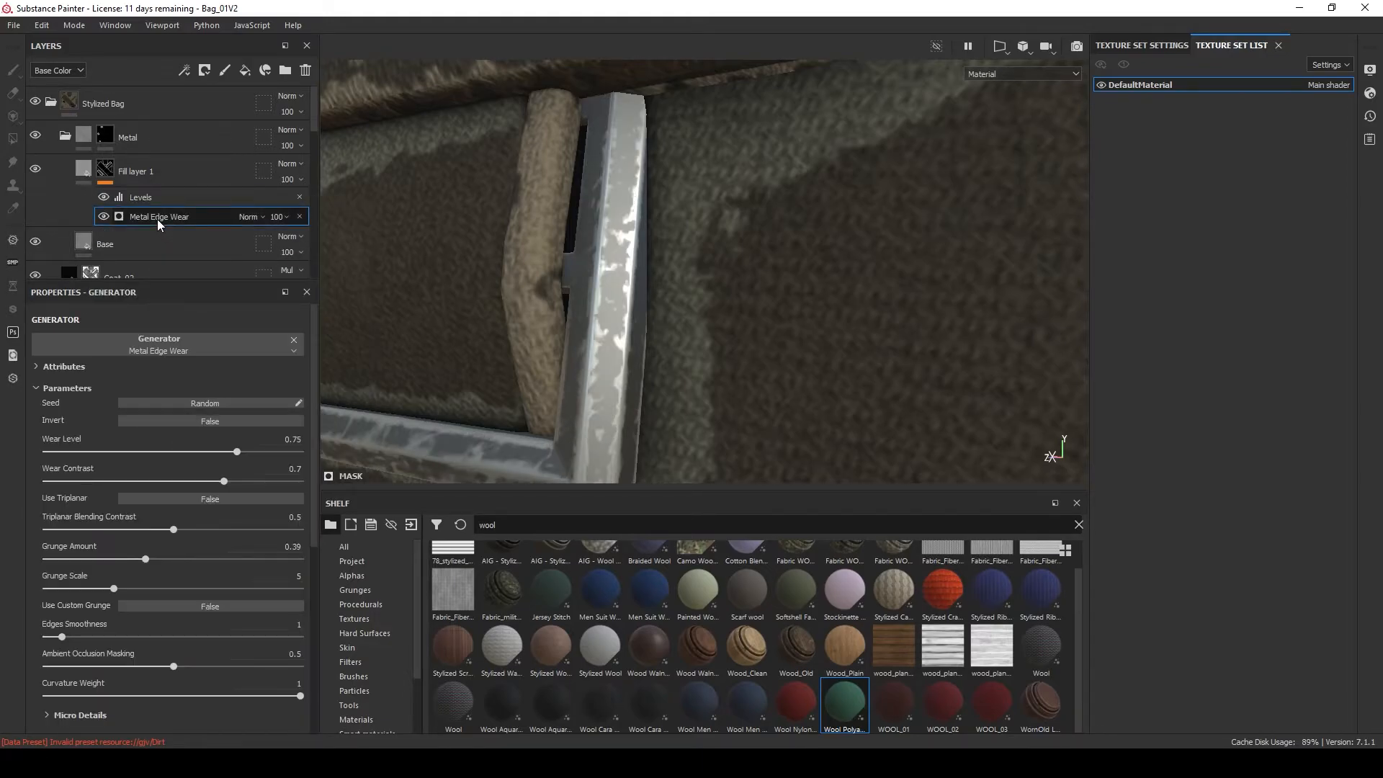
pyautogui.click(261, 480)
pyautogui.click(195, 341)
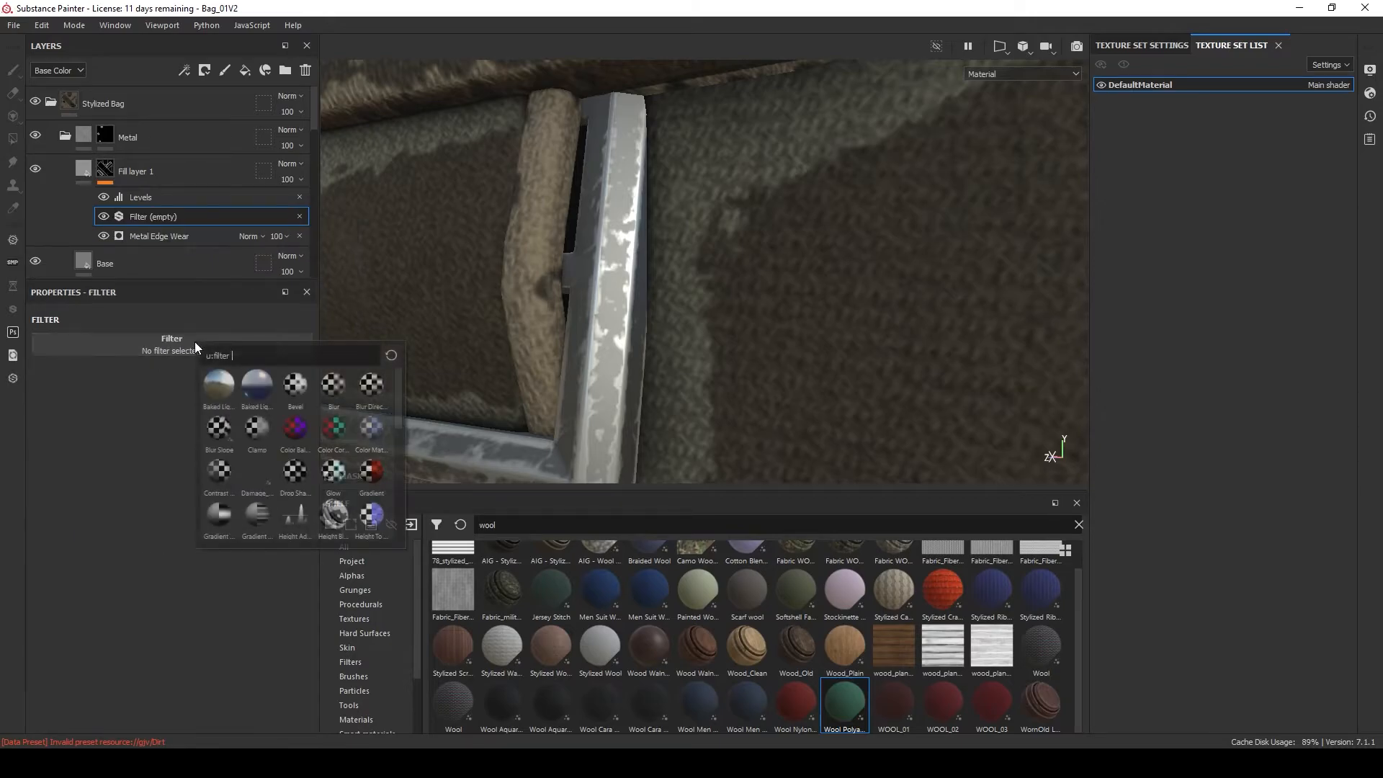
pyautogui.click(220, 435)
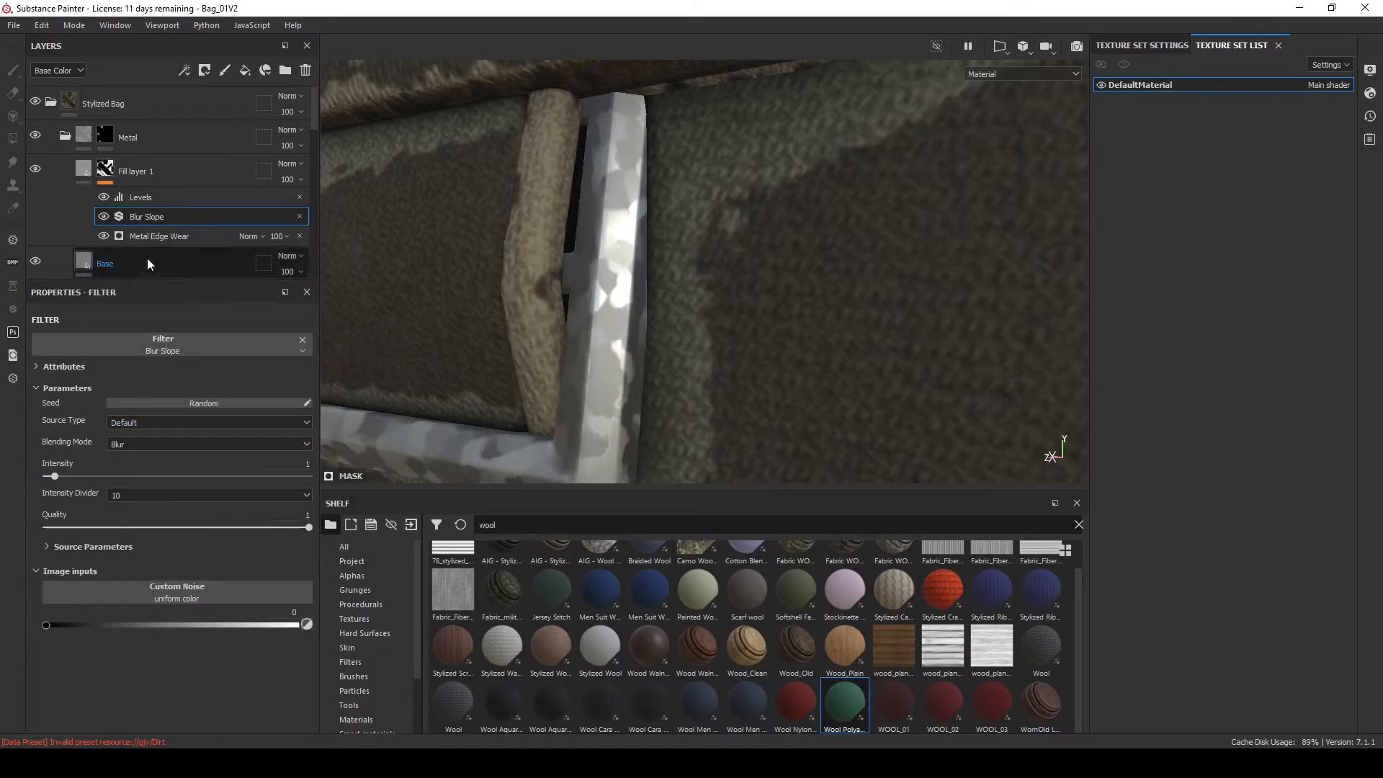
# Add a Contrast Luminosity filter directly above Metal Edge Wear and set its contrast to 1.
pyautogui.click(157, 235)
pyautogui.rightClick(157, 235)
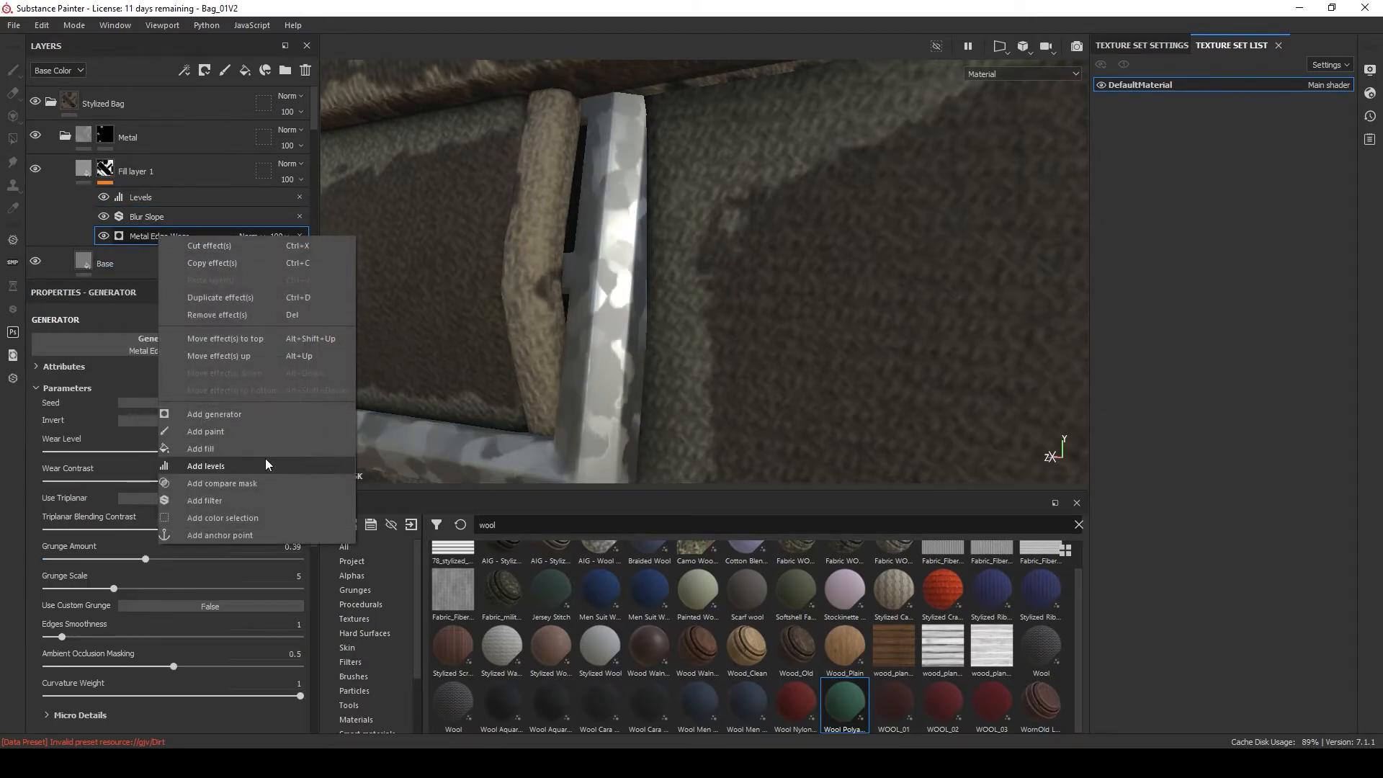
pyautogui.click(222, 498)
pyautogui.click(177, 344)
pyautogui.click(229, 480)
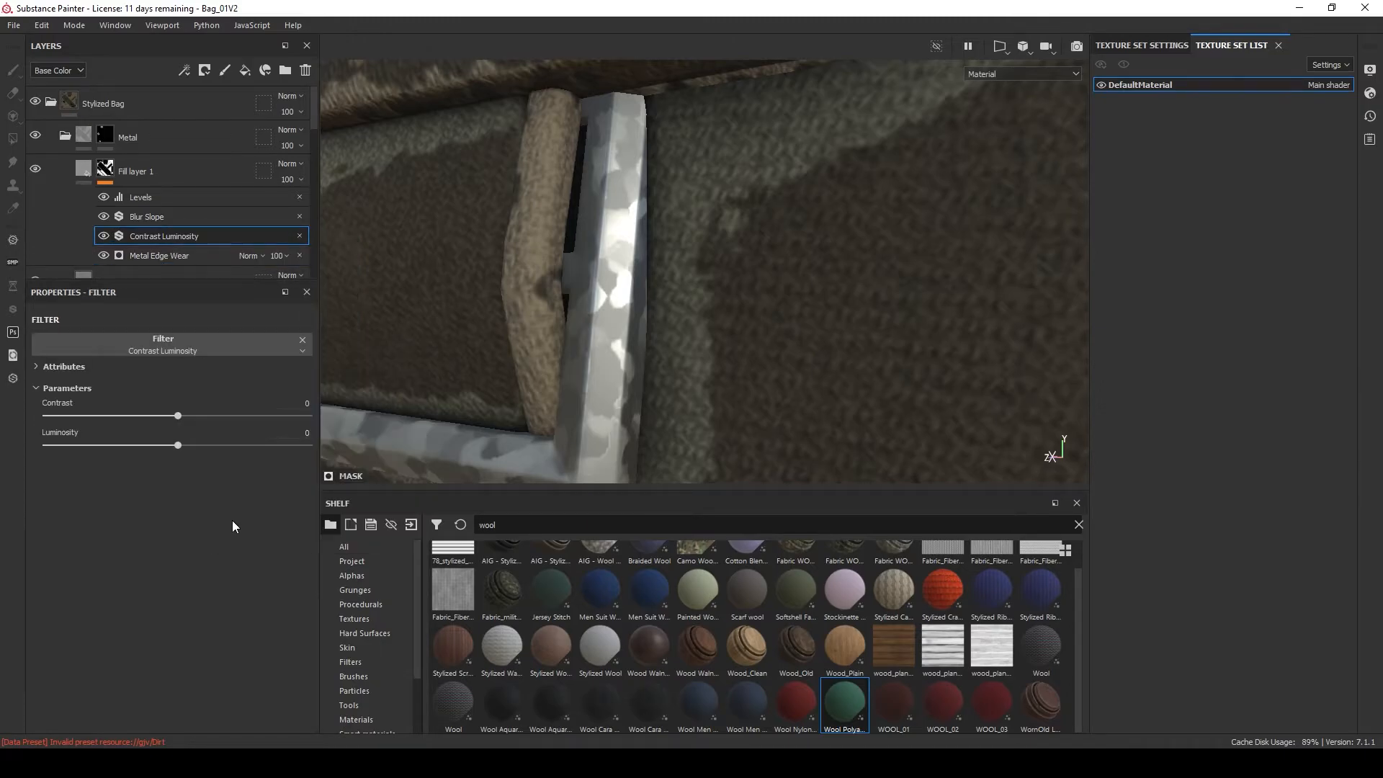
pyautogui.moveTo(177, 416); pyautogui.dragTo(310, 414)
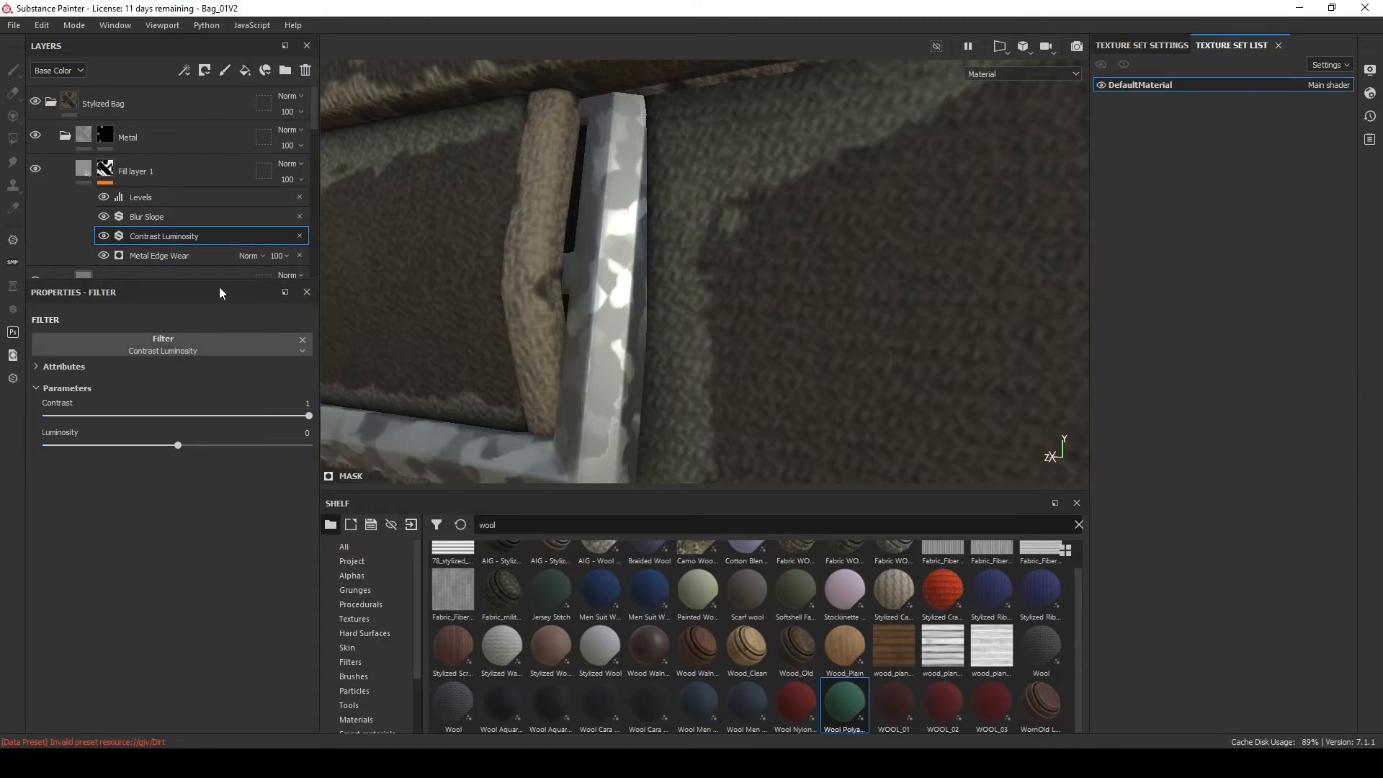
# Set the Blur Slope filter's intensity divider to 100 and adjust its intensity.
pyautogui.click(158, 217)
pyautogui.click(144, 494)
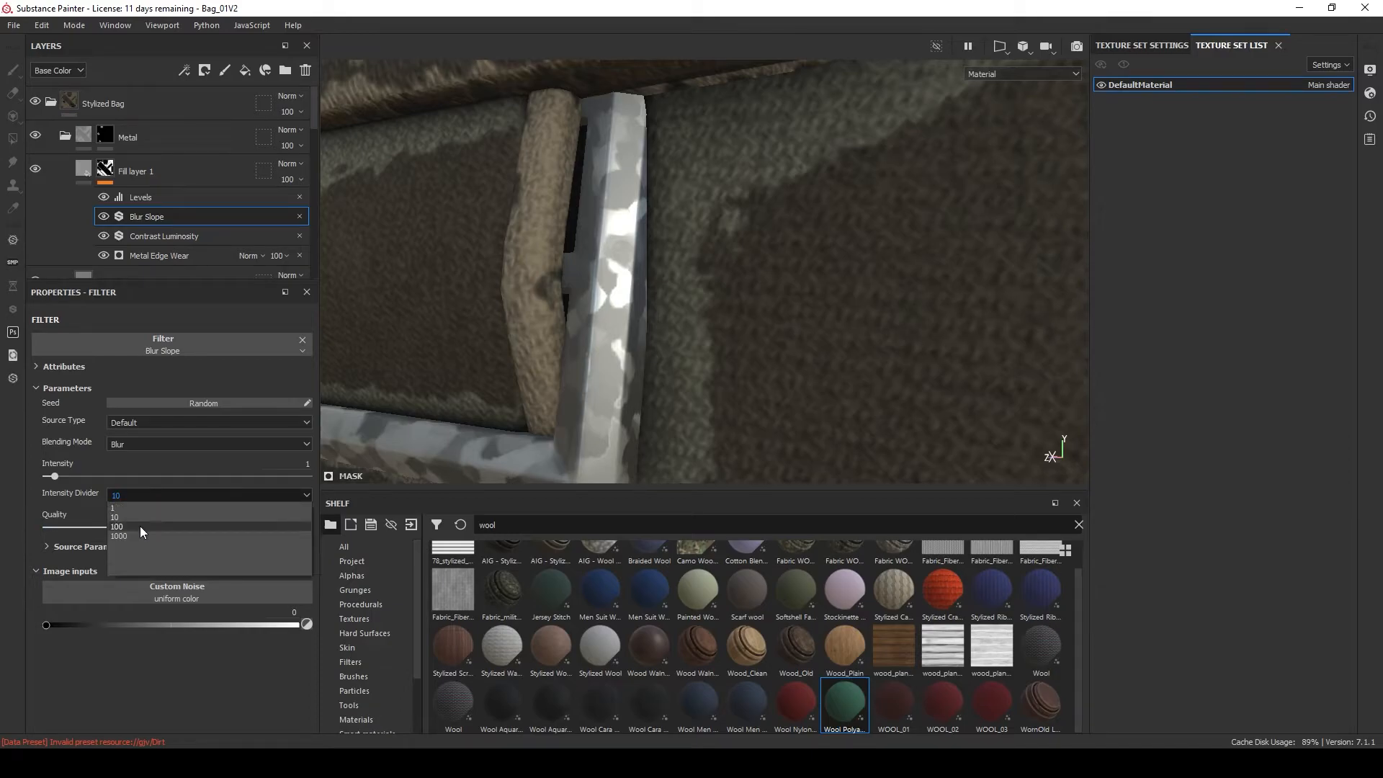
pyautogui.click(139, 526)
pyautogui.click(85, 475)
pyautogui.moveTo(85, 475); pyautogui.dragTo(65, 475)
# Try Levels below Blur Slope, set its input range to about 0.158–0.97, and move it back above the filter.
pyautogui.moveTo(168, 193); pyautogui.dragTo(149, 213)
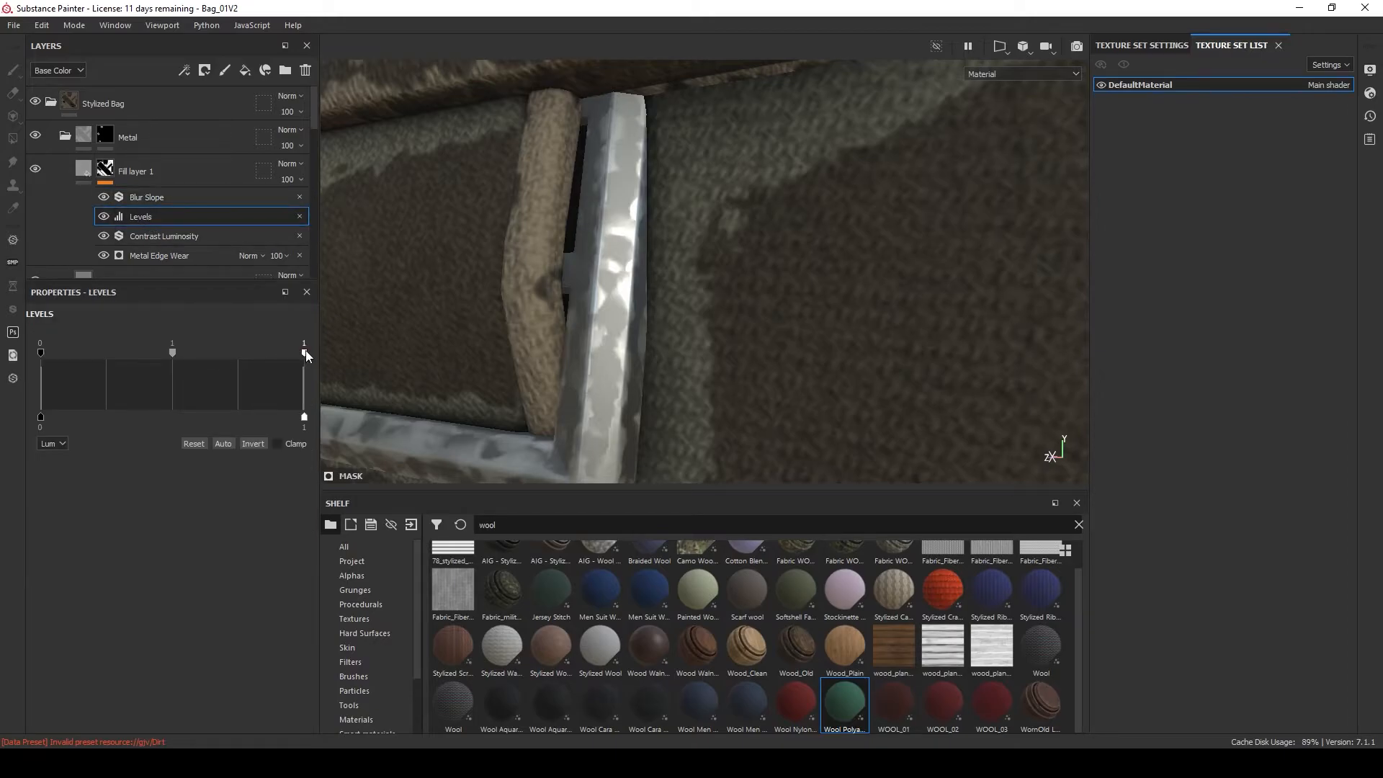
pyautogui.moveTo(227, 353); pyautogui.dragTo(241, 354)
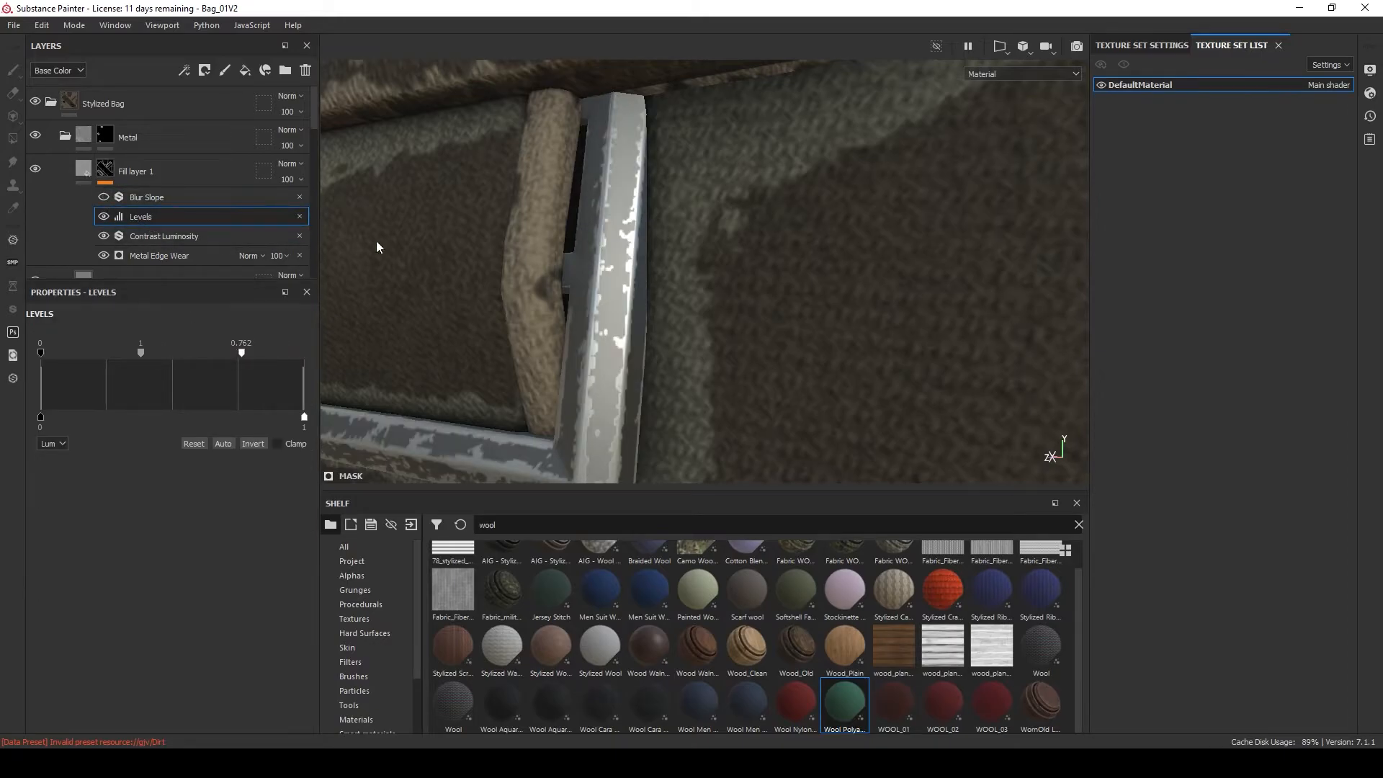
pyautogui.click(156, 238)
pyautogui.click(161, 220)
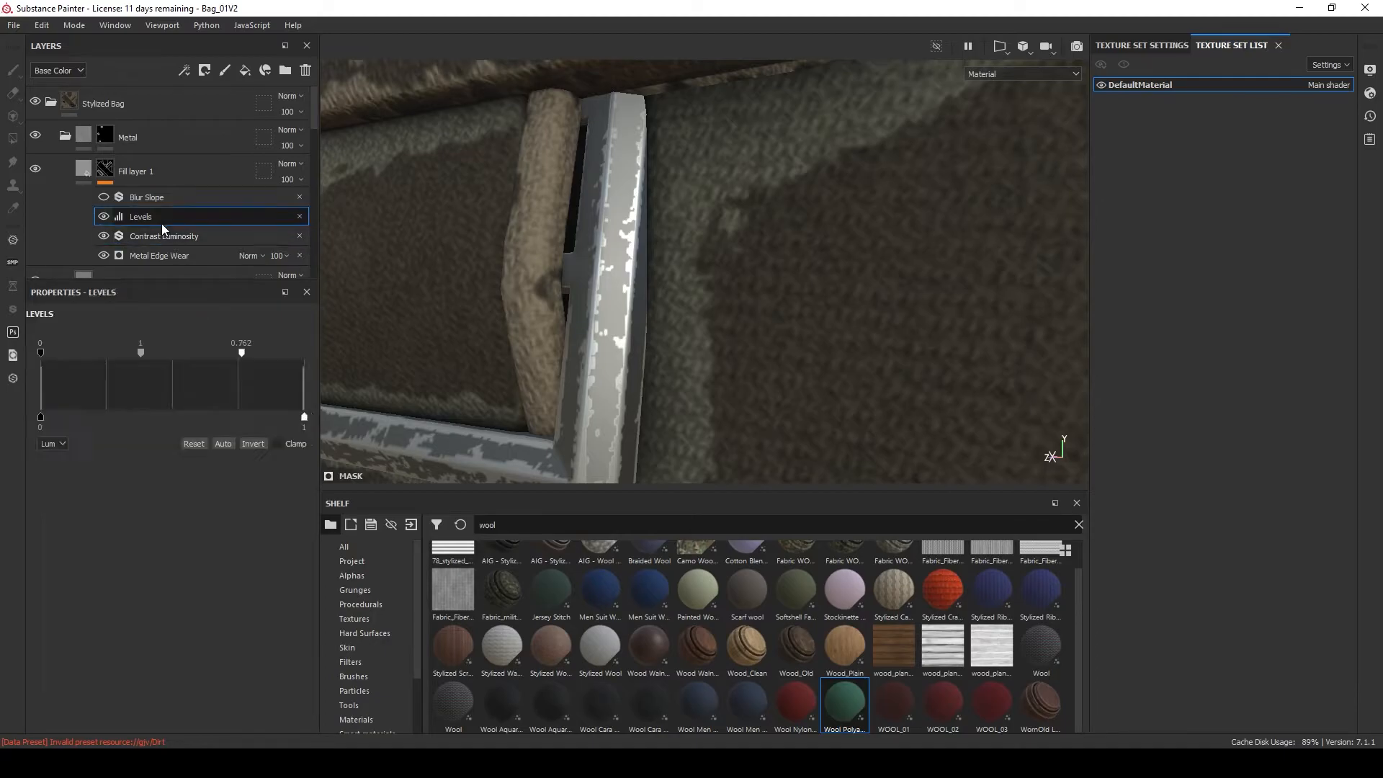
pyautogui.moveTo(41, 352); pyautogui.dragTo(96, 355)
pyautogui.moveTo(294, 353); pyautogui.dragTo(295, 352)
pyautogui.moveTo(164, 216); pyautogui.dragTo(174, 195)
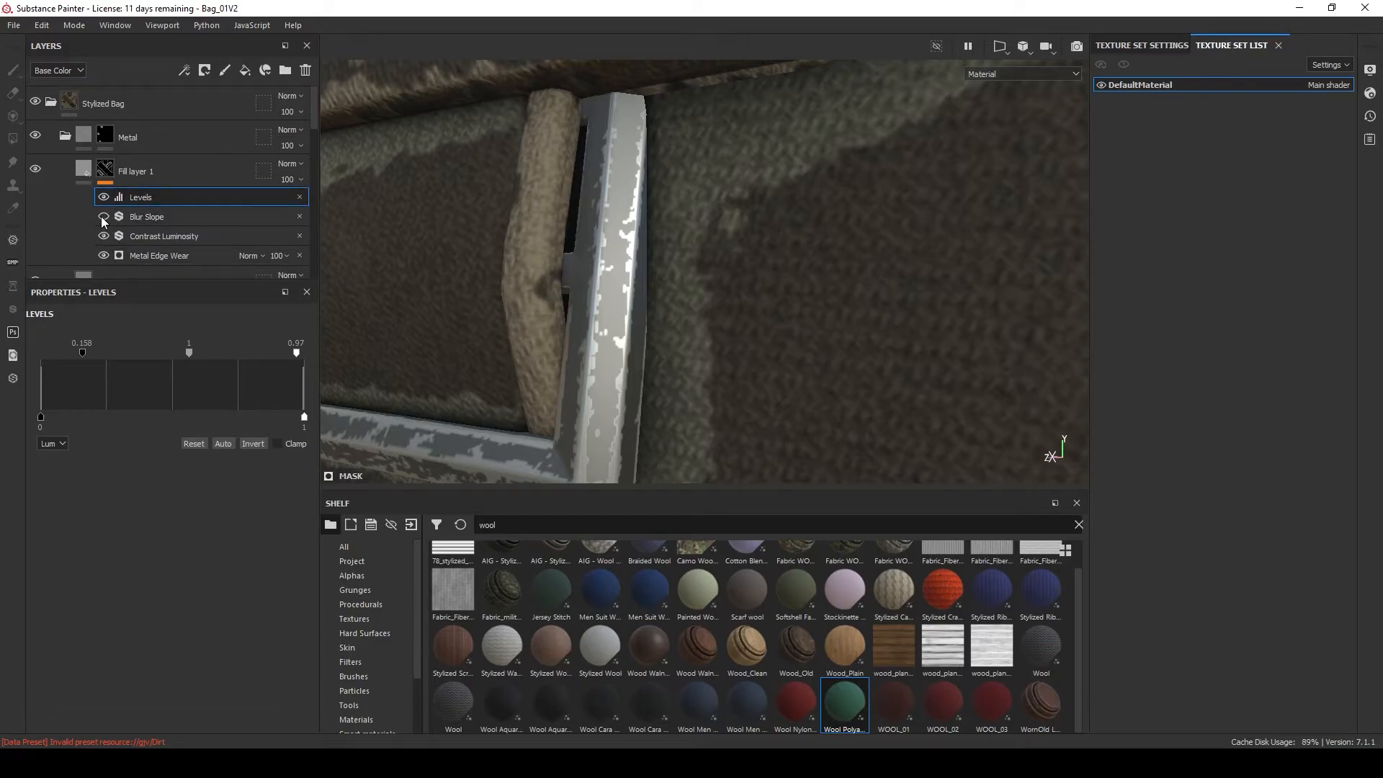
# Show the Blur Slope filter and set its intensity to about 0.09 with an intensity divider of 10.
pyautogui.click(103, 216)
pyautogui.moveTo(666, 345); pyautogui.dragTo(677, 205, button='middle')
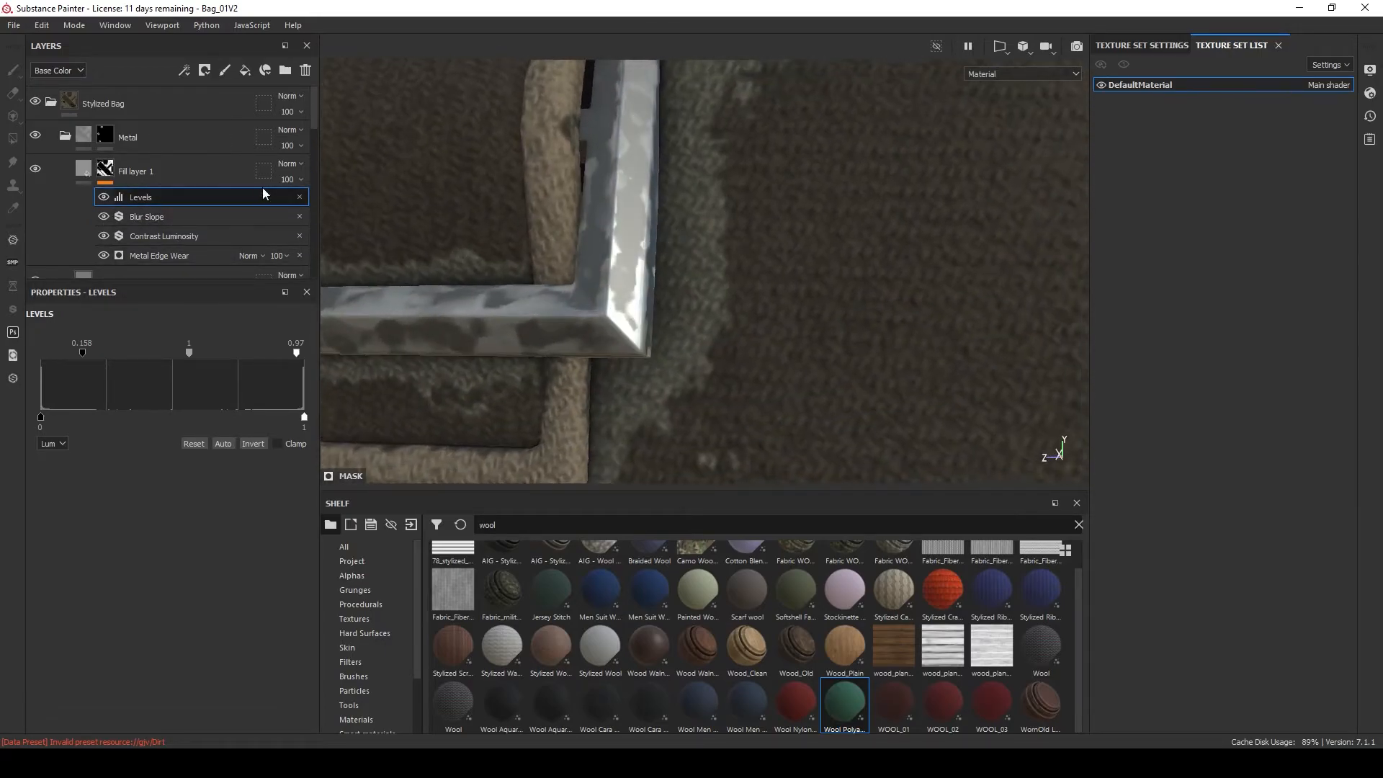
pyautogui.click(248, 216)
pyautogui.moveTo(70, 469)
pyautogui.mouseDown()
pyautogui.moveTo(100, 471)
pyautogui.moveTo(30, 468)
pyautogui.moveTo(50, 476)
pyautogui.mouseUp()
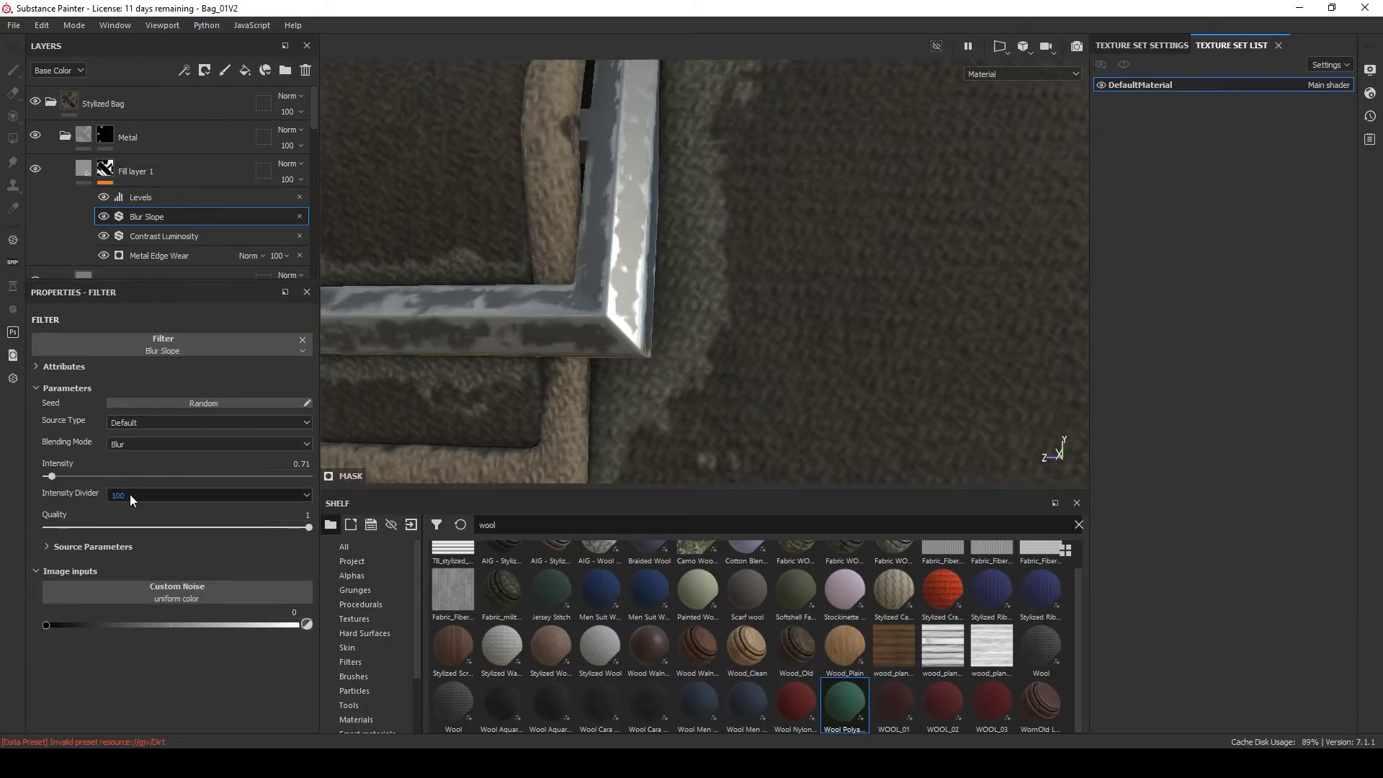
pyautogui.click(125, 495)
pyautogui.click(62, 476)
pyautogui.moveTo(64, 474); pyautogui.dragTo(65, 474)
pyautogui.click(148, 496)
pyautogui.click(128, 514)
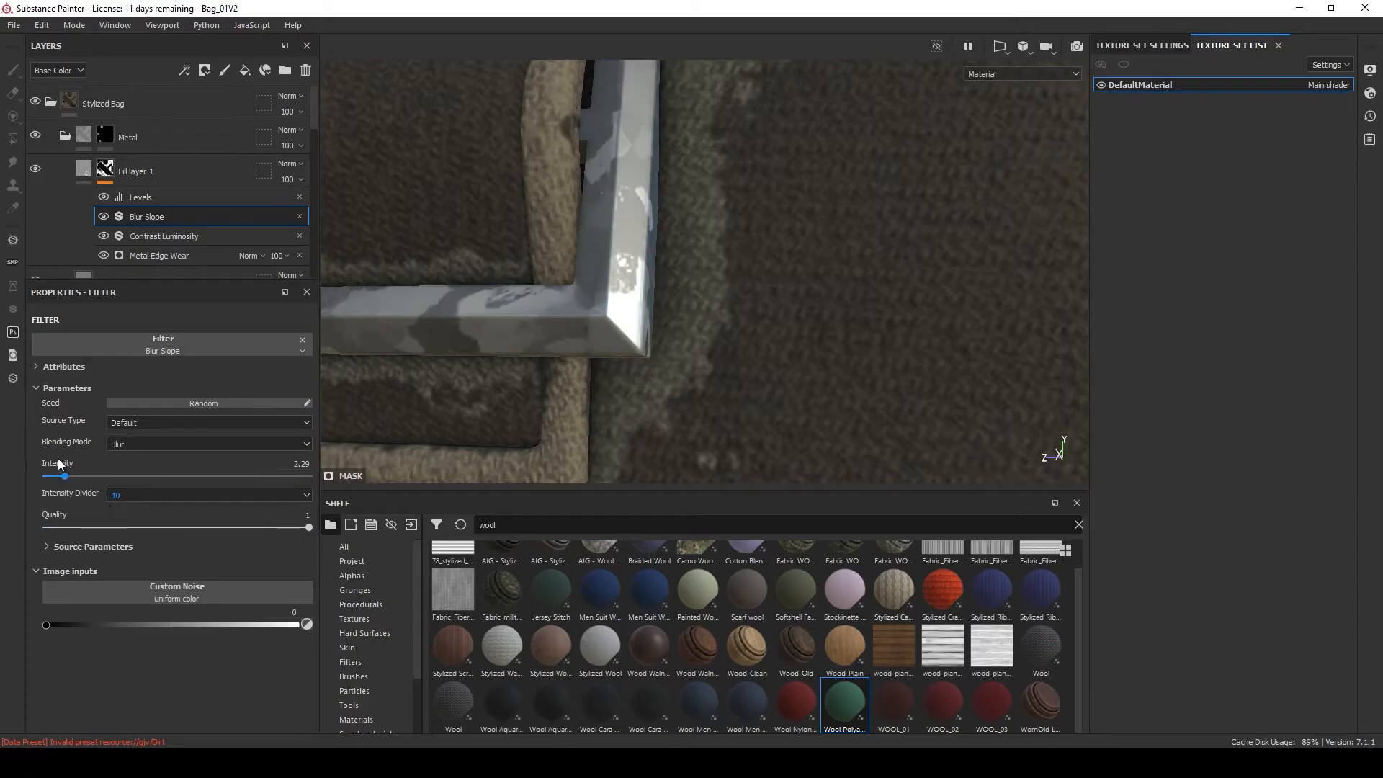
pyautogui.moveTo(65, 476); pyautogui.dragTo(46, 476)
# Add a Blur filter above Levels in the fill layer's mask stack.
pyautogui.keyDown('alt'); pyautogui.moveTo(659, 298); pyautogui.dragTo(611, 345); pyautogui.keyUp('alt')
pyautogui.keyDown('alt'); pyautogui.moveTo(666, 242); pyautogui.dragTo(644, 190); pyautogui.keyUp('alt')
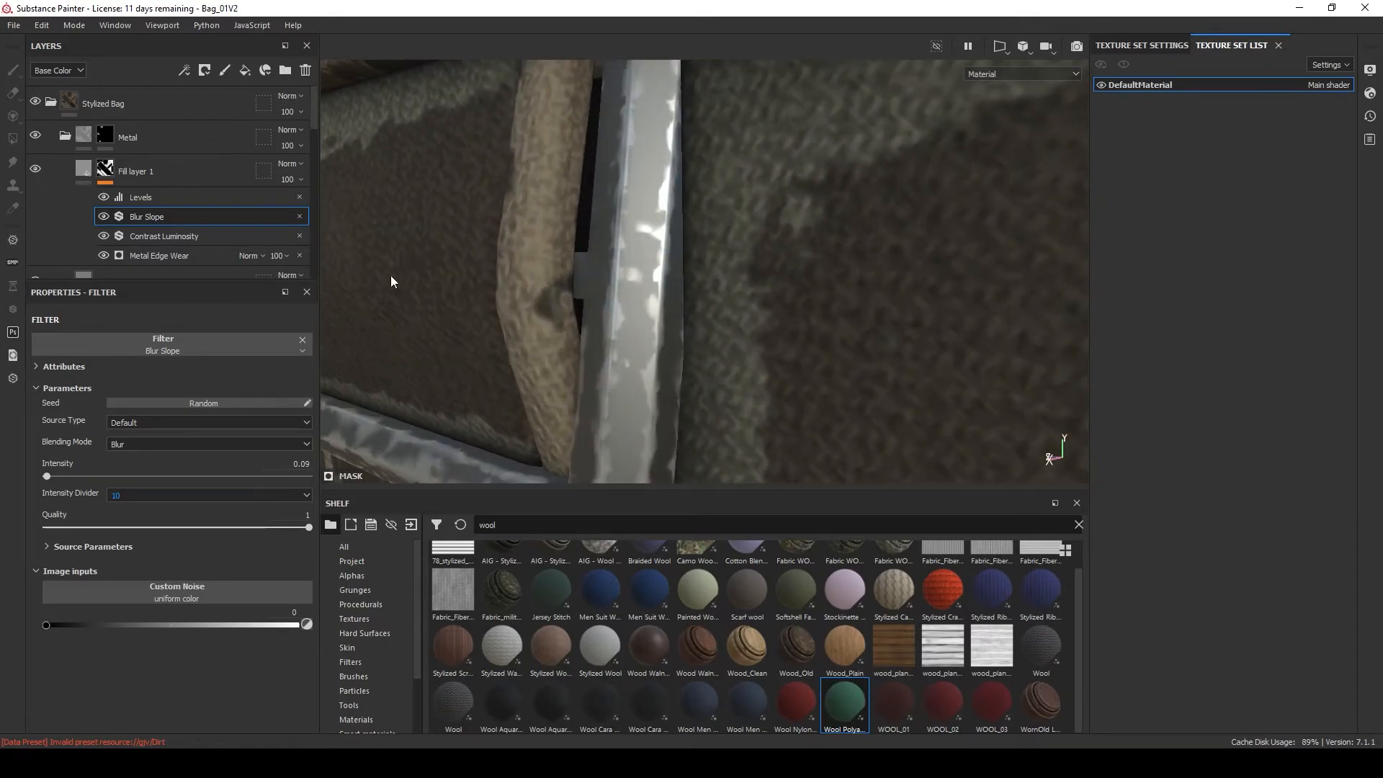
pyautogui.click(166, 199)
pyautogui.rightClick(169, 197)
pyautogui.click(216, 461)
pyautogui.click(235, 346)
pyautogui.click(368, 396)
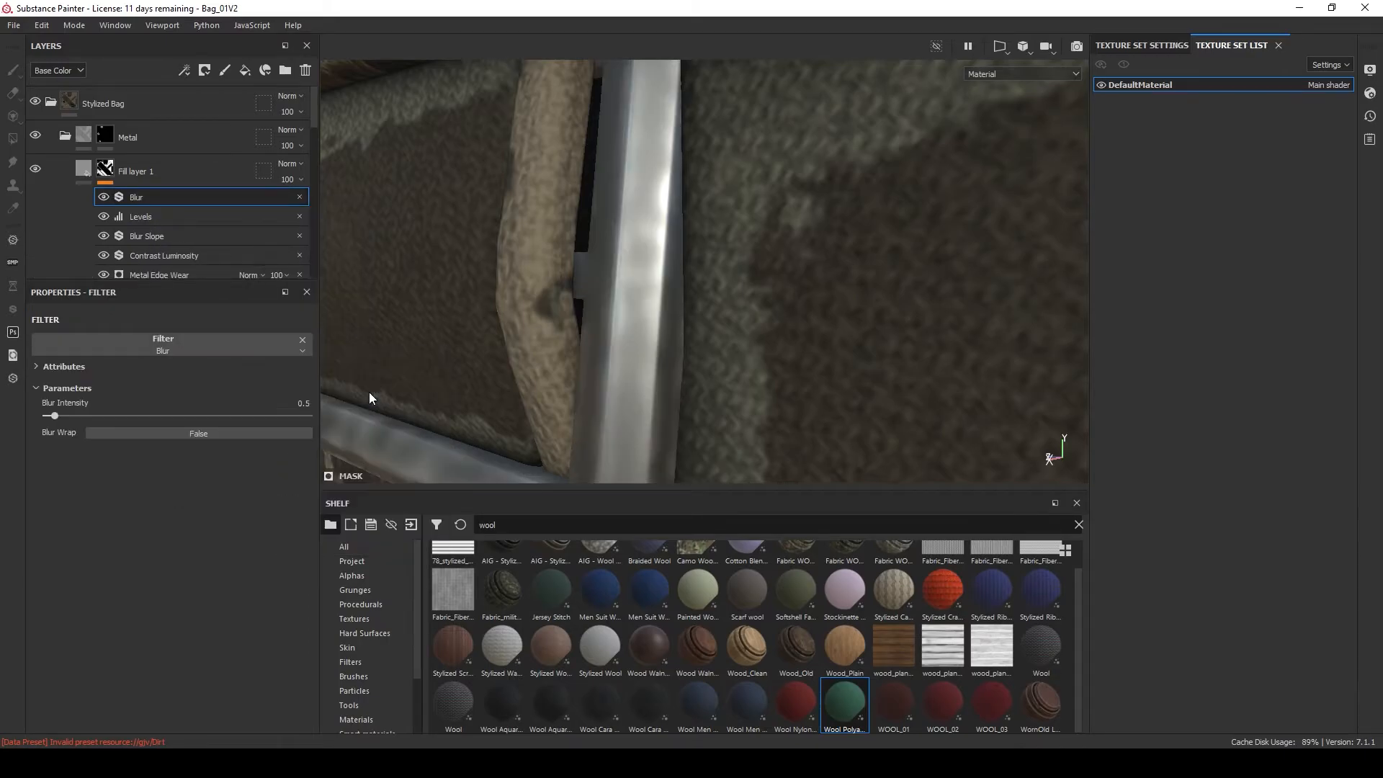
# Set the mask's Blur filter intensity to 0.12.
pyautogui.click(303, 403)
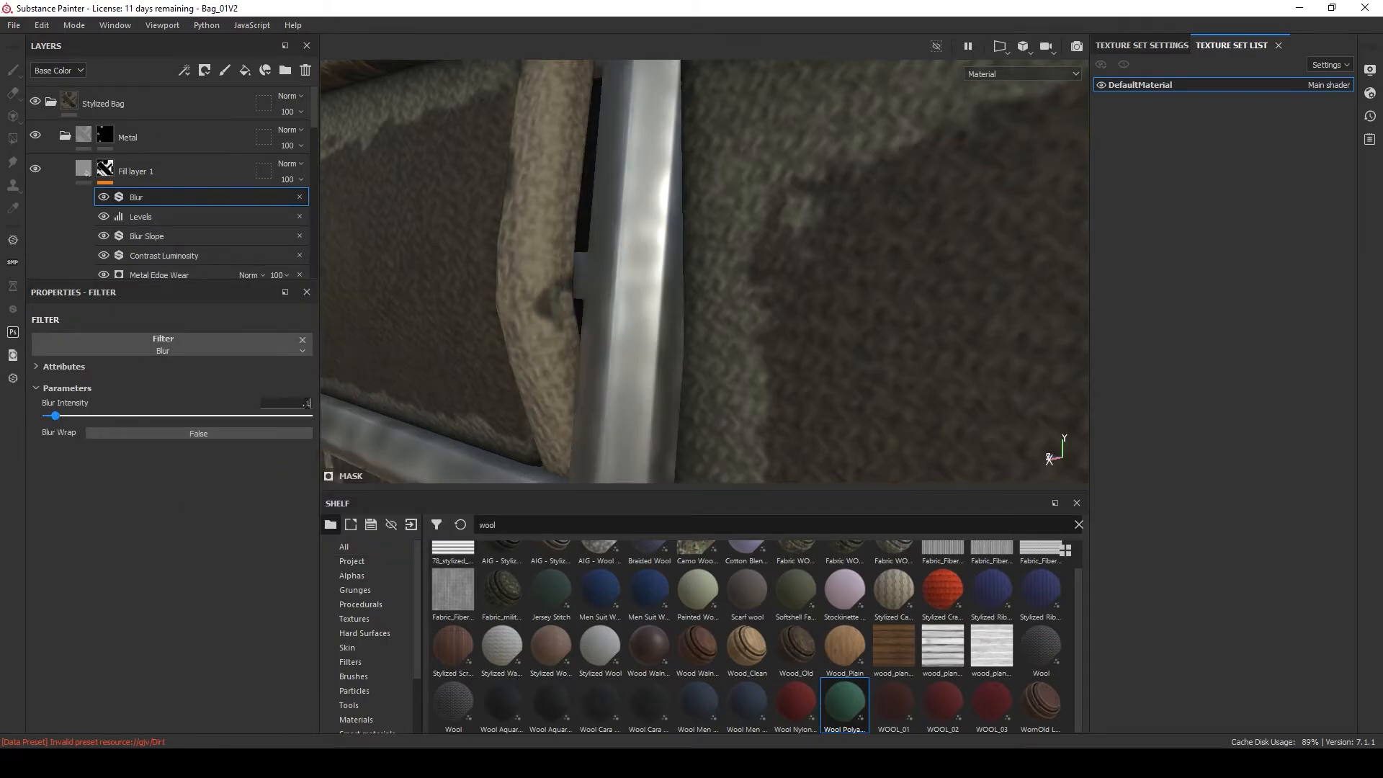
pyautogui.write('18')
pyautogui.press('Return')
pyautogui.keyDown('alt'); pyautogui.moveTo(583, 320); pyautogui.dragTo(637, 252); pyautogui.keyUp('alt')
pyautogui.click(276, 402)
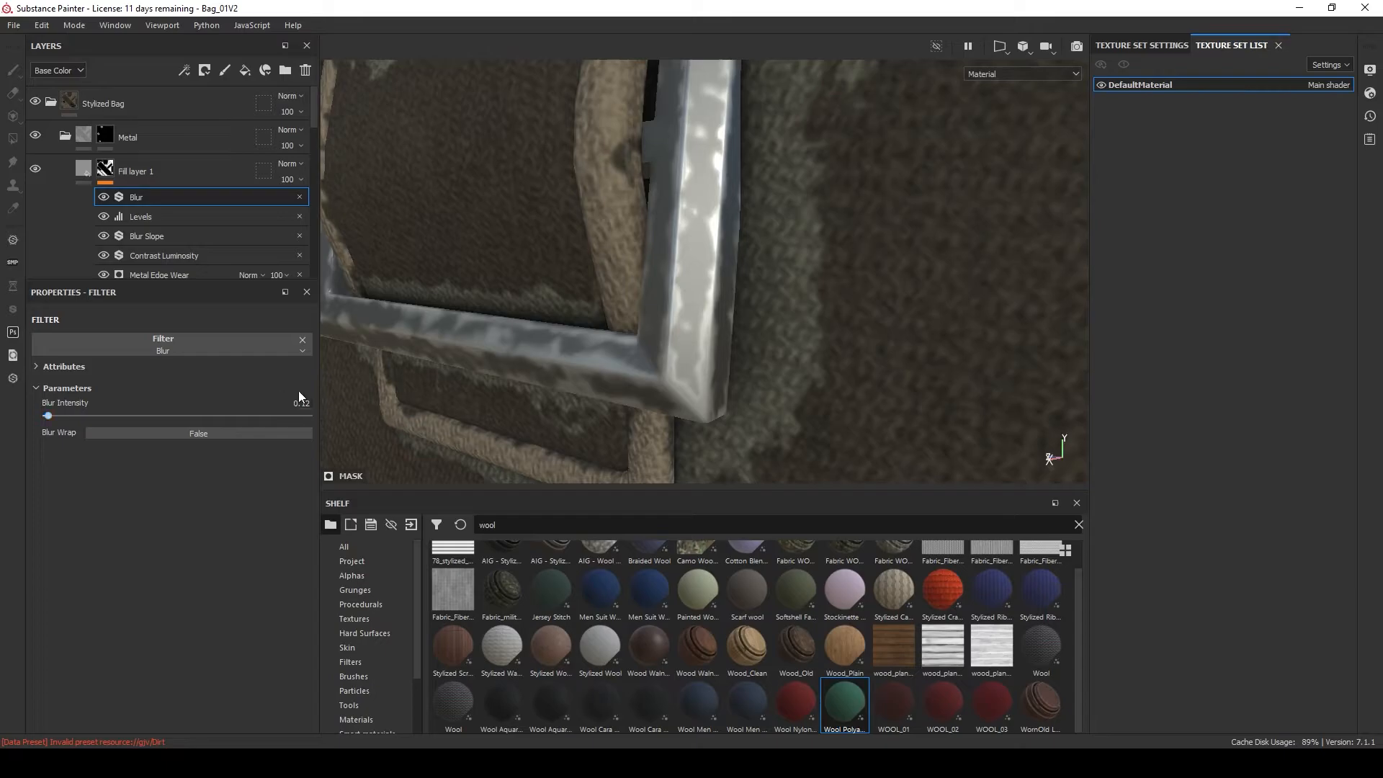
# Set the edge-wear fill layer's opacity to 45, roughness to about 0.32, metallic to about 0.65 and base color to 838383.
pyautogui.scroll(-1, 490, 235)
pyautogui.click(297, 204)
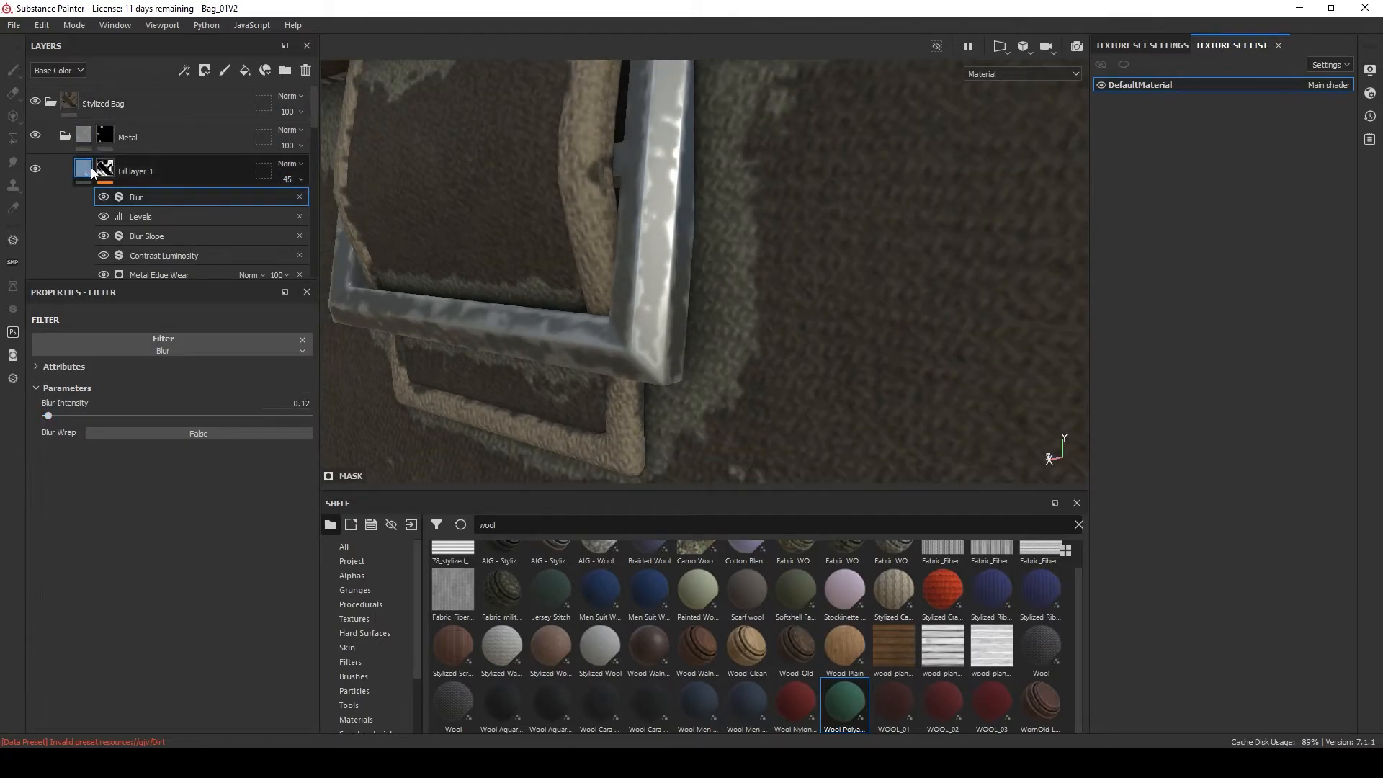
pyautogui.click(130, 170)
pyautogui.click(118, 640)
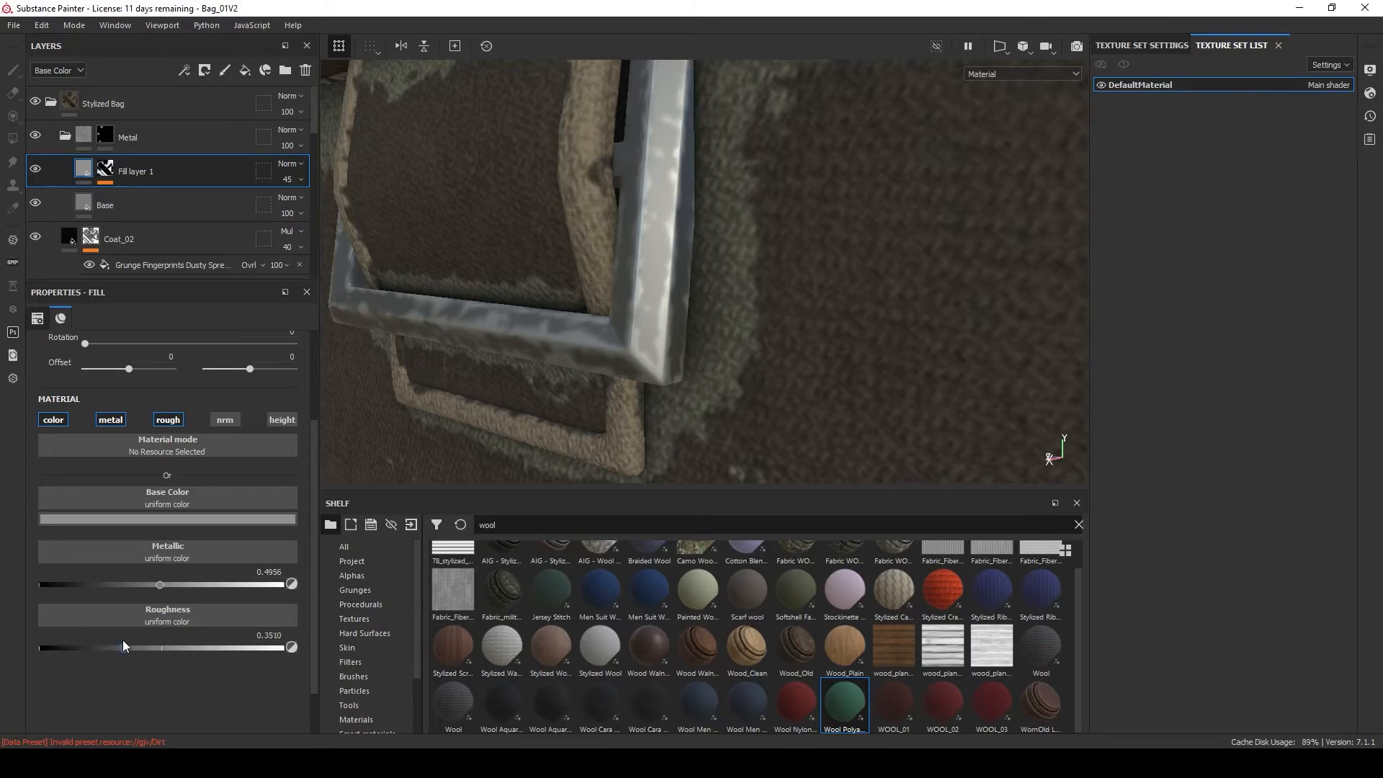
pyautogui.moveTo(160, 582)
pyautogui.mouseDown()
pyautogui.moveTo(196, 580)
pyautogui.moveTo(147, 582)
pyautogui.moveTo(199, 584)
pyautogui.mouseUp()
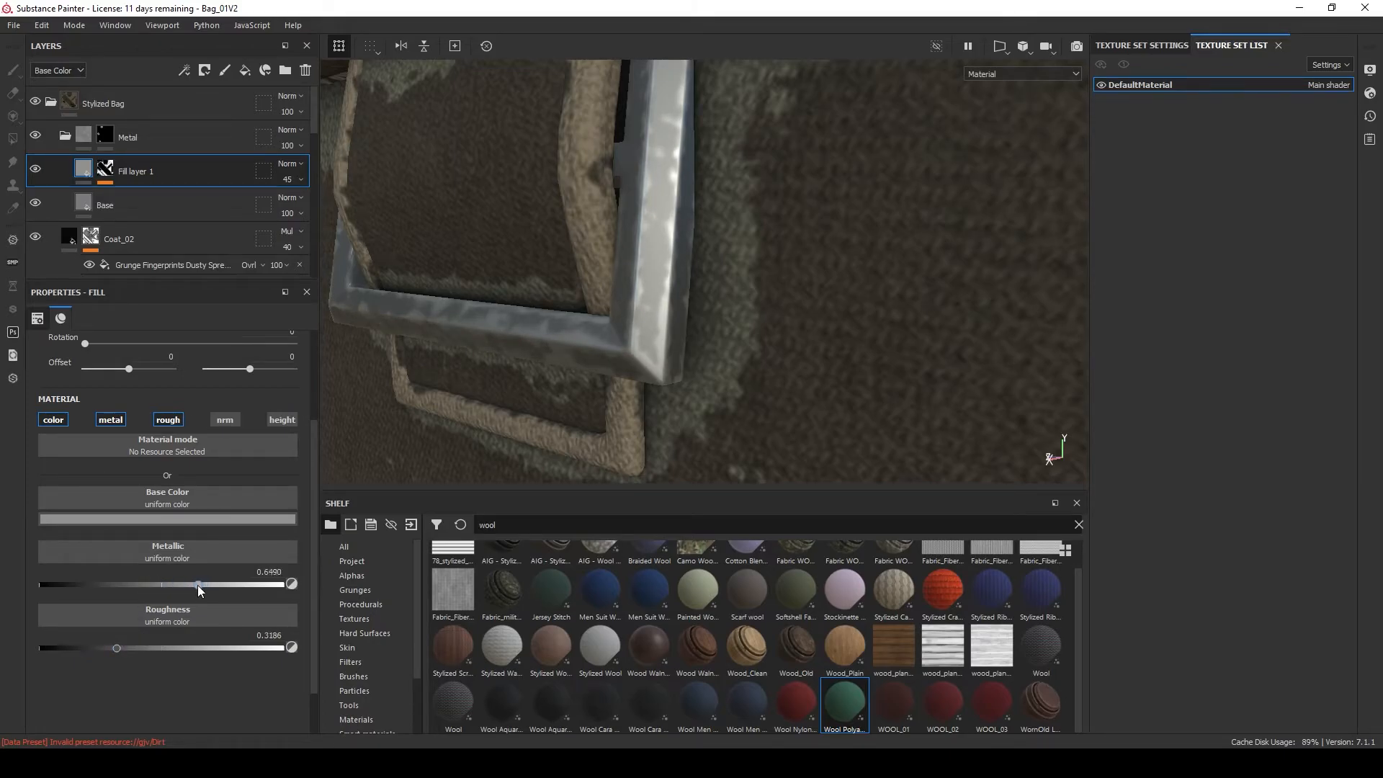
pyautogui.click(243, 518)
pyautogui.moveTo(422, 587); pyautogui.dragTo(428, 607)
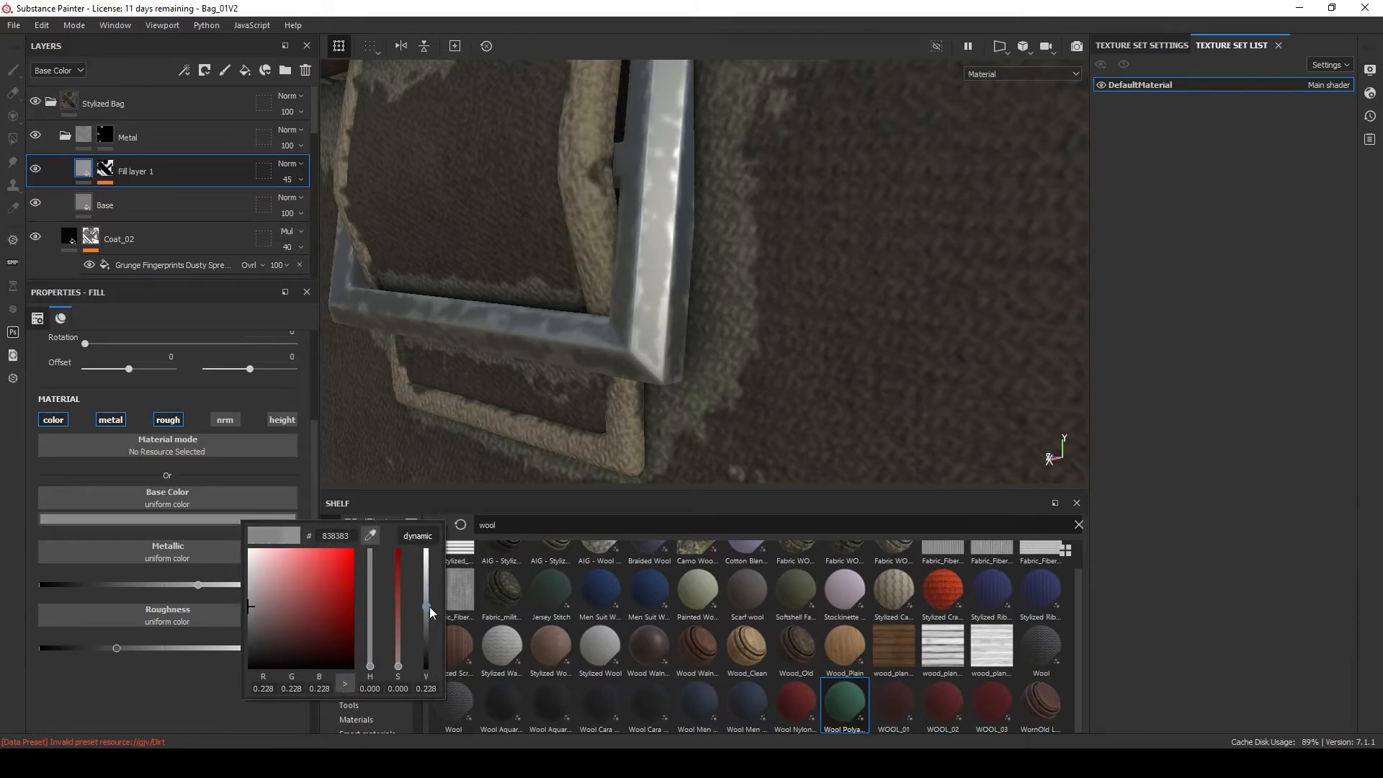
# Hide the Blur Slope filter in the edge-wear fill layer's mask.
pyautogui.keyDown('alt'); pyautogui.moveTo(575, 337); pyautogui.dragTo(653, 336); pyautogui.keyUp('alt')
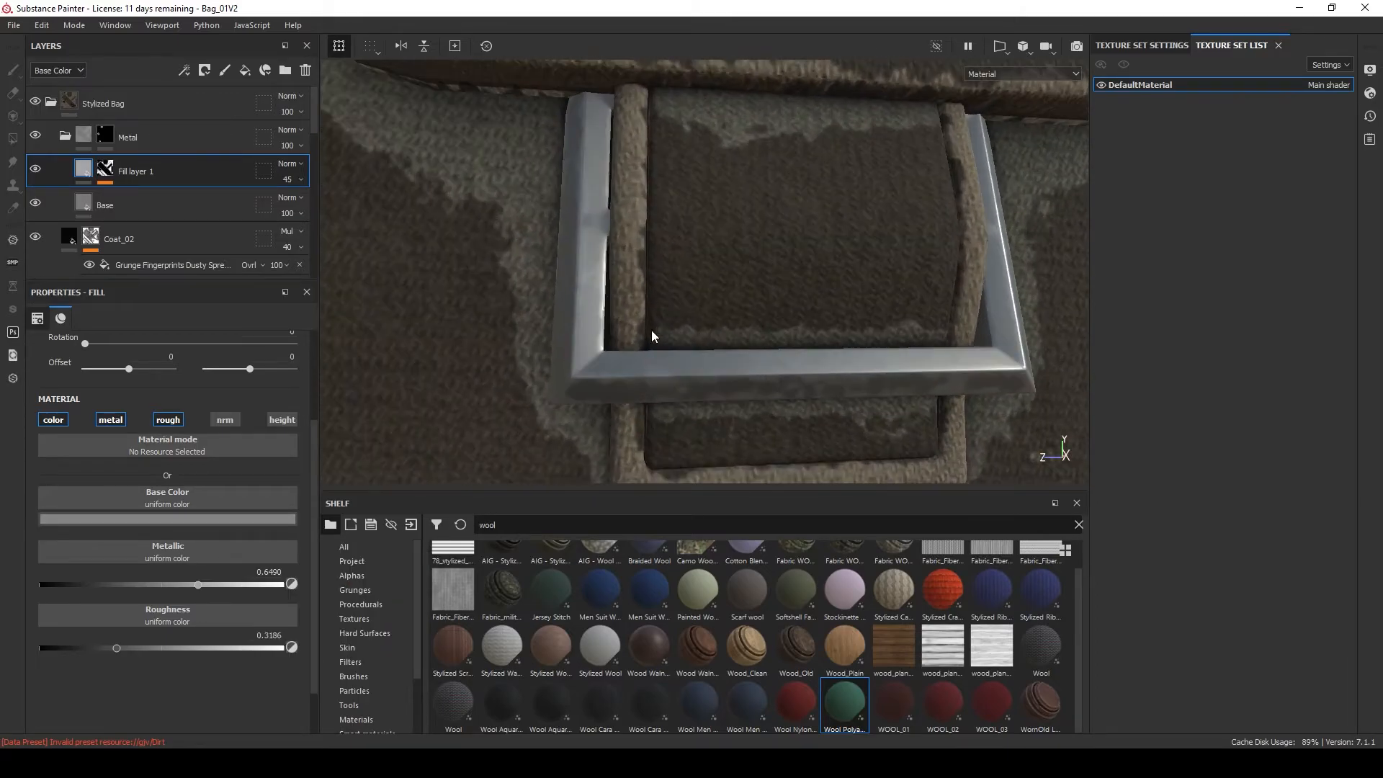
pyautogui.scroll(5, 653, 336)
pyautogui.click(105, 170)
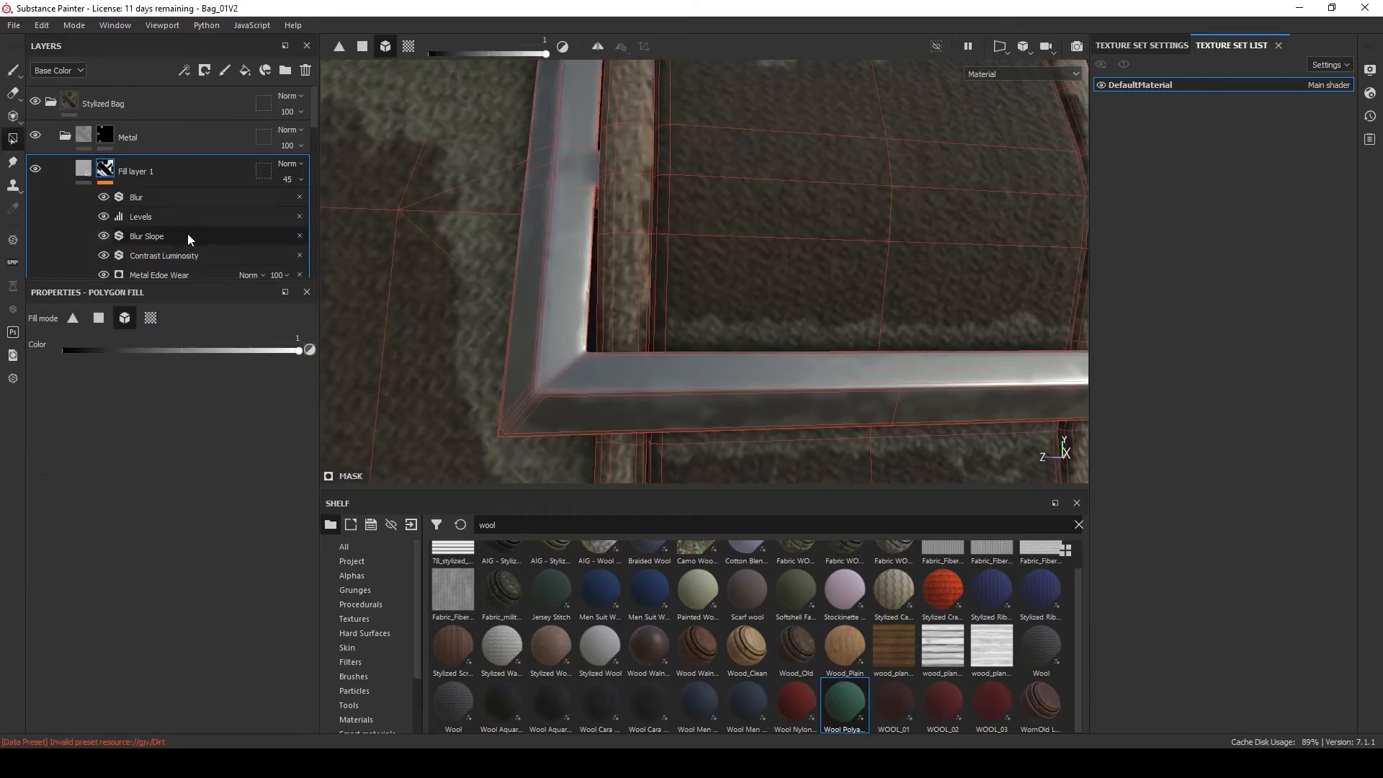
pyautogui.click(103, 235)
pyautogui.keyDown('alt'); pyautogui.moveTo(619, 302); pyautogui.dragTo(784, 348); pyautogui.keyUp('alt')
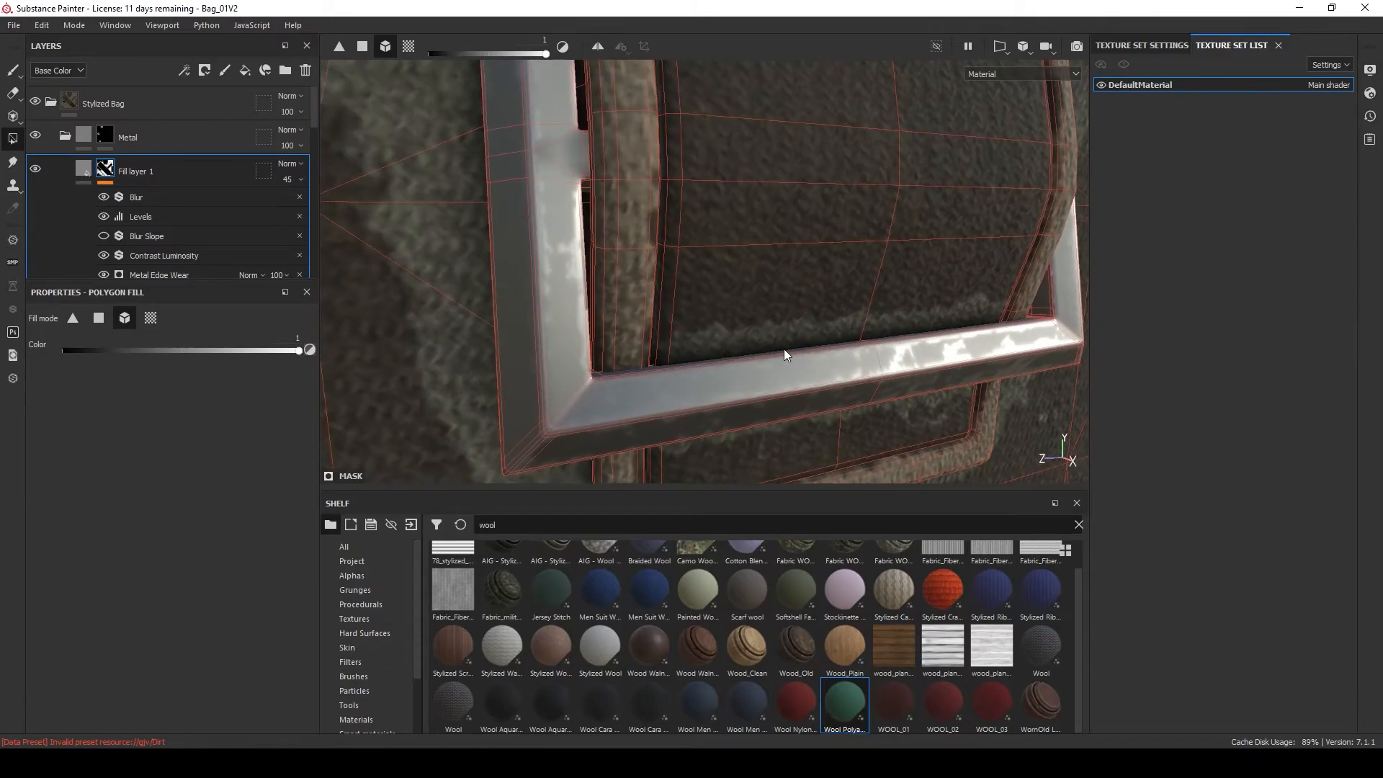
# Remove the Levels effect from the edge-wear fill layer's mask.
pyautogui.click(157, 216)
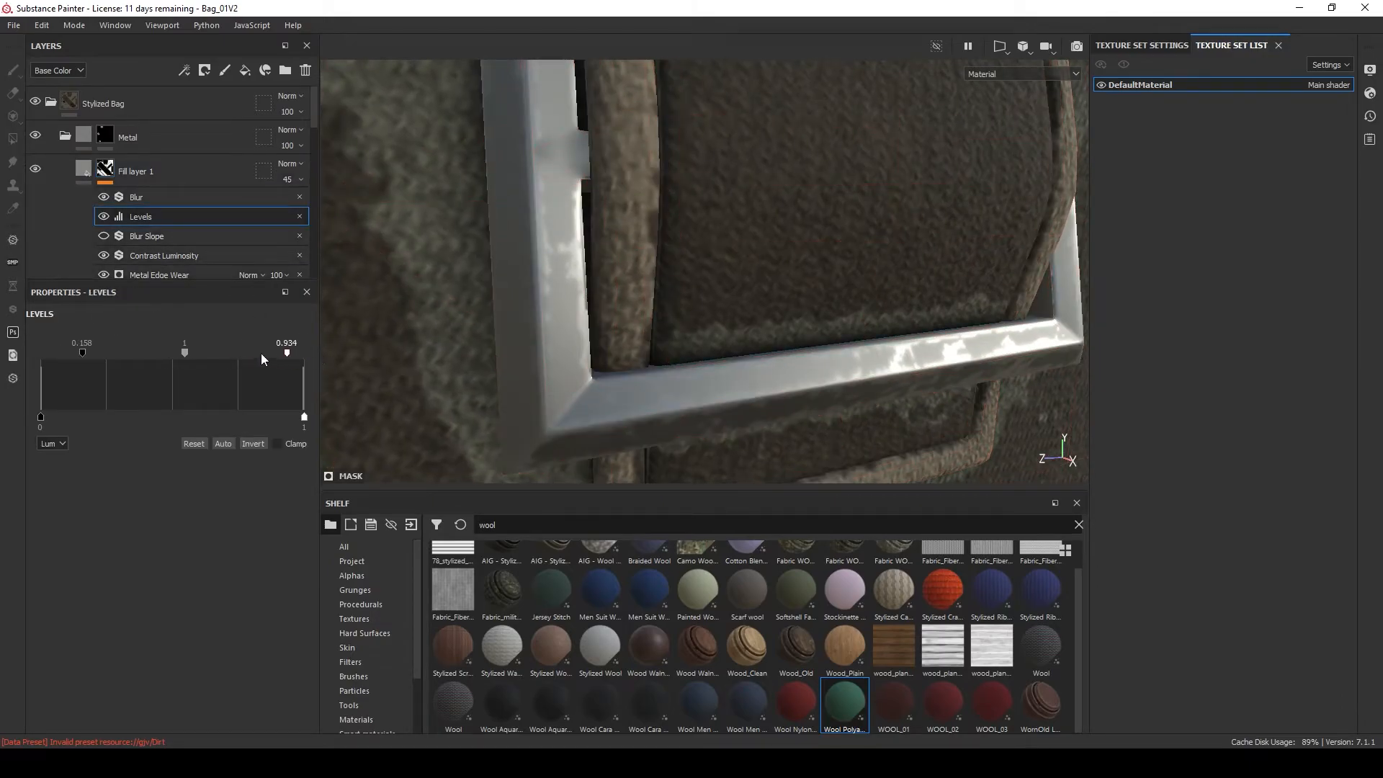
pyautogui.click(132, 470)
pyautogui.click(300, 217)
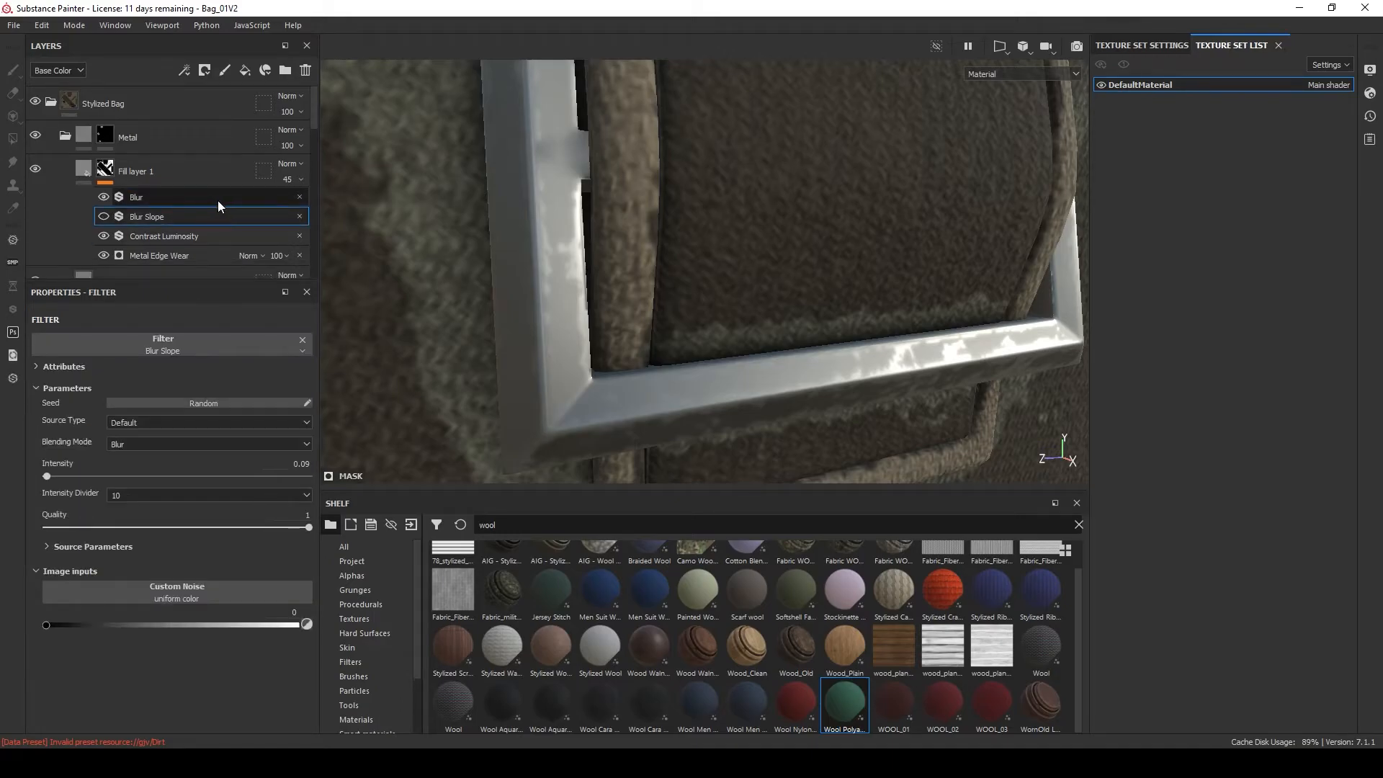
# Set the mask's Blur filter intensity to 0.21.
pyautogui.moveTo(52, 416); pyautogui.dragTo(50, 418)
pyautogui.click(290, 396)
pyautogui.write('.21')
pyautogui.press('Return')
# Rename the edge-wear fill layer as Edge.
pyautogui.keyDown('alt'); pyautogui.moveTo(638, 371); pyautogui.dragTo(574, 326); pyautogui.keyUp('alt')
pyautogui.scroll(-2, 659, 297)
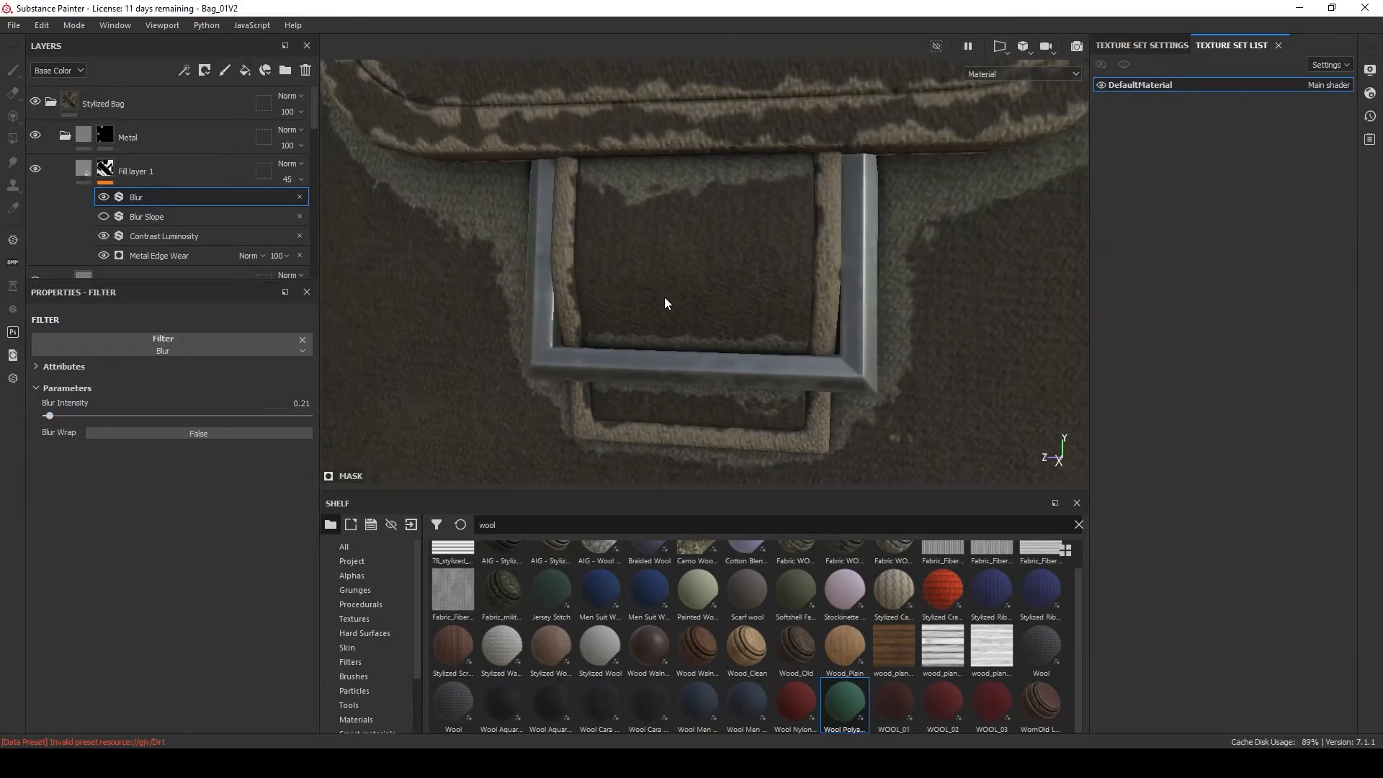
pyautogui.click(178, 171)
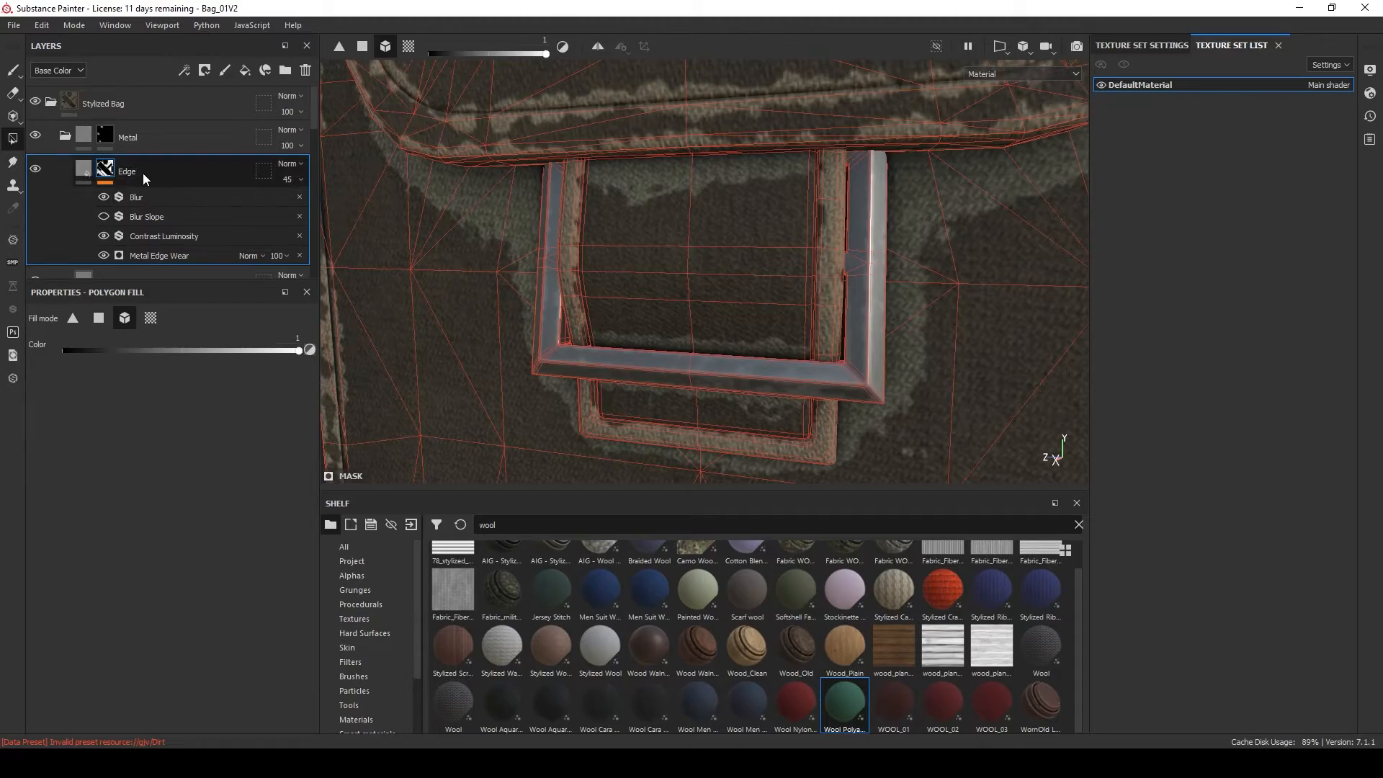
# Add a new fill layer with a black mask above the Edge layer in the Metal folder.
pyautogui.click(245, 70)
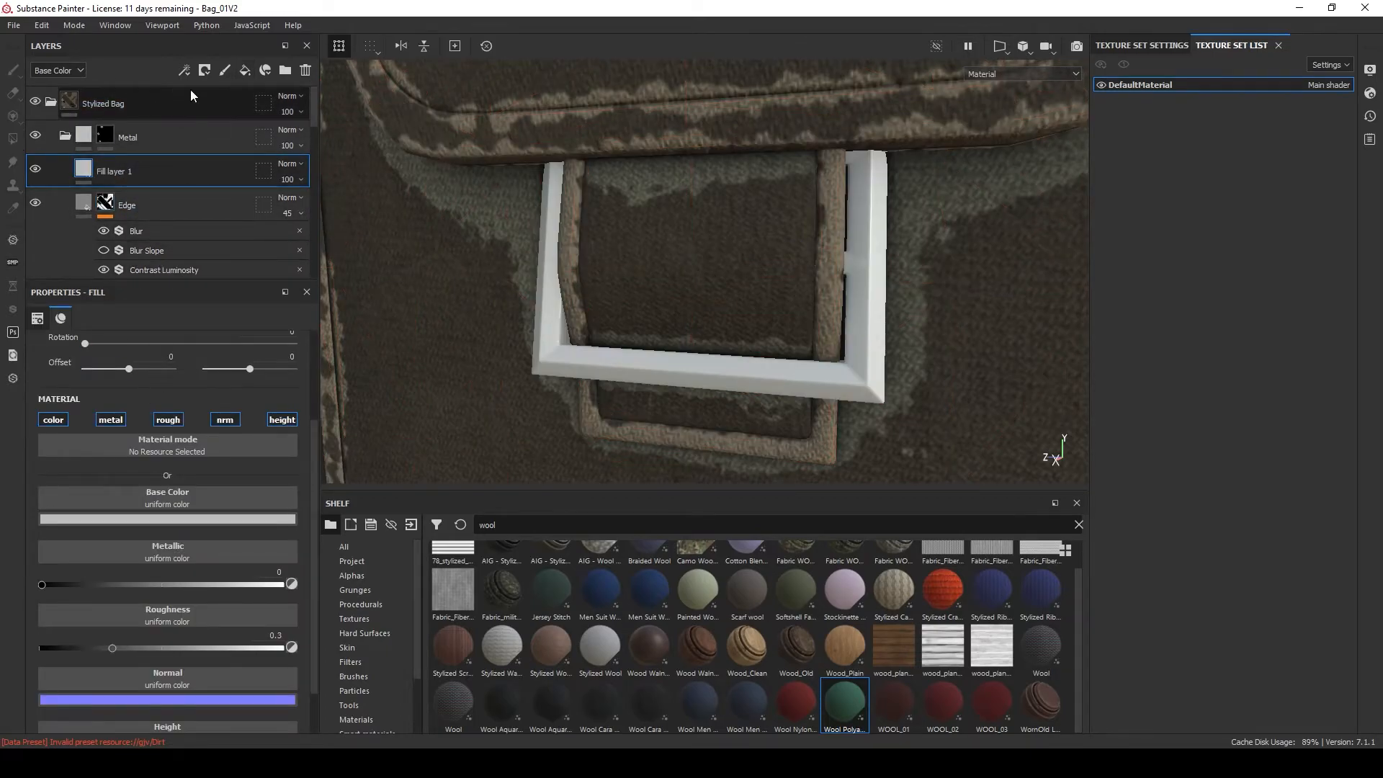
pyautogui.click(203, 71)
pyautogui.click(252, 107)
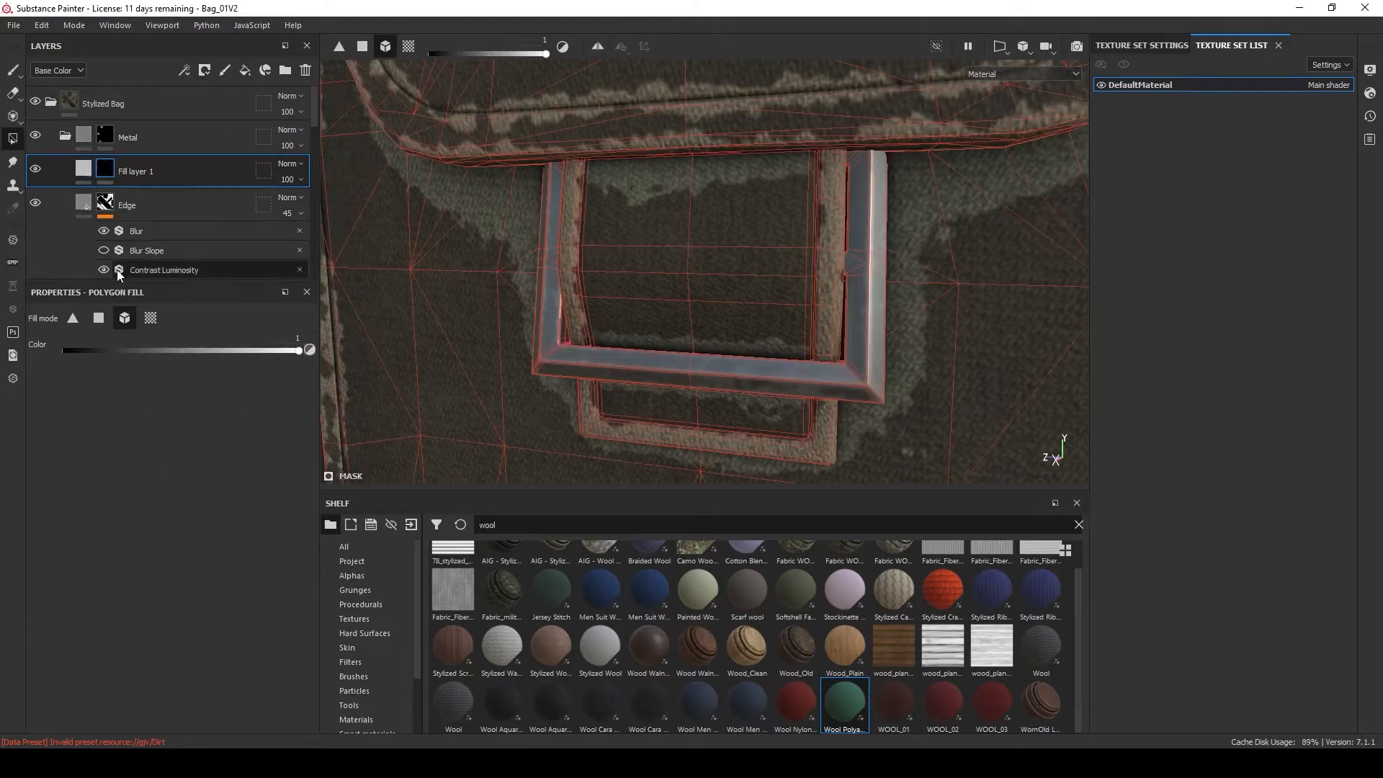
# Disable Fill layer 1's normal and metallic channels, and set a near-black base color, roughness 0.8643 and height -0.0501.
pyautogui.click(224, 420)
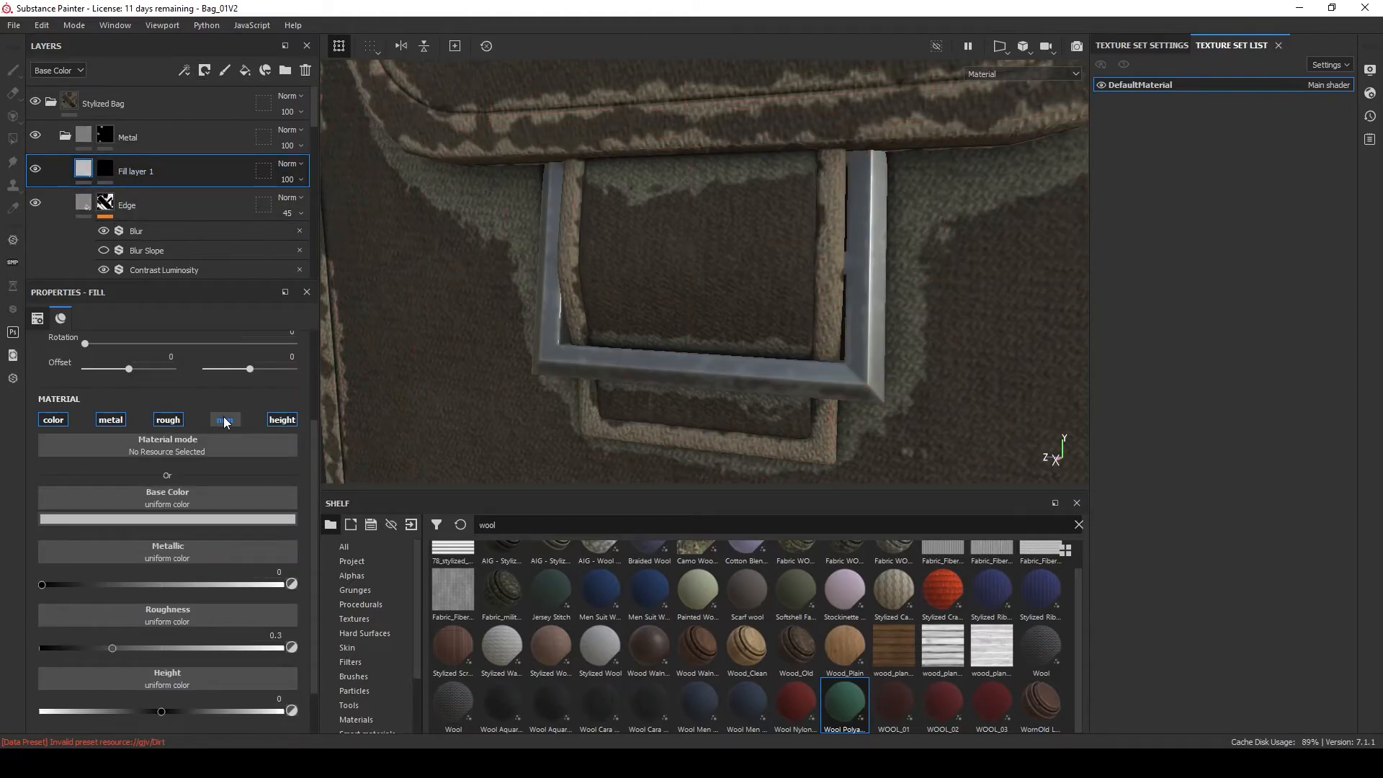
pyautogui.click(110, 420)
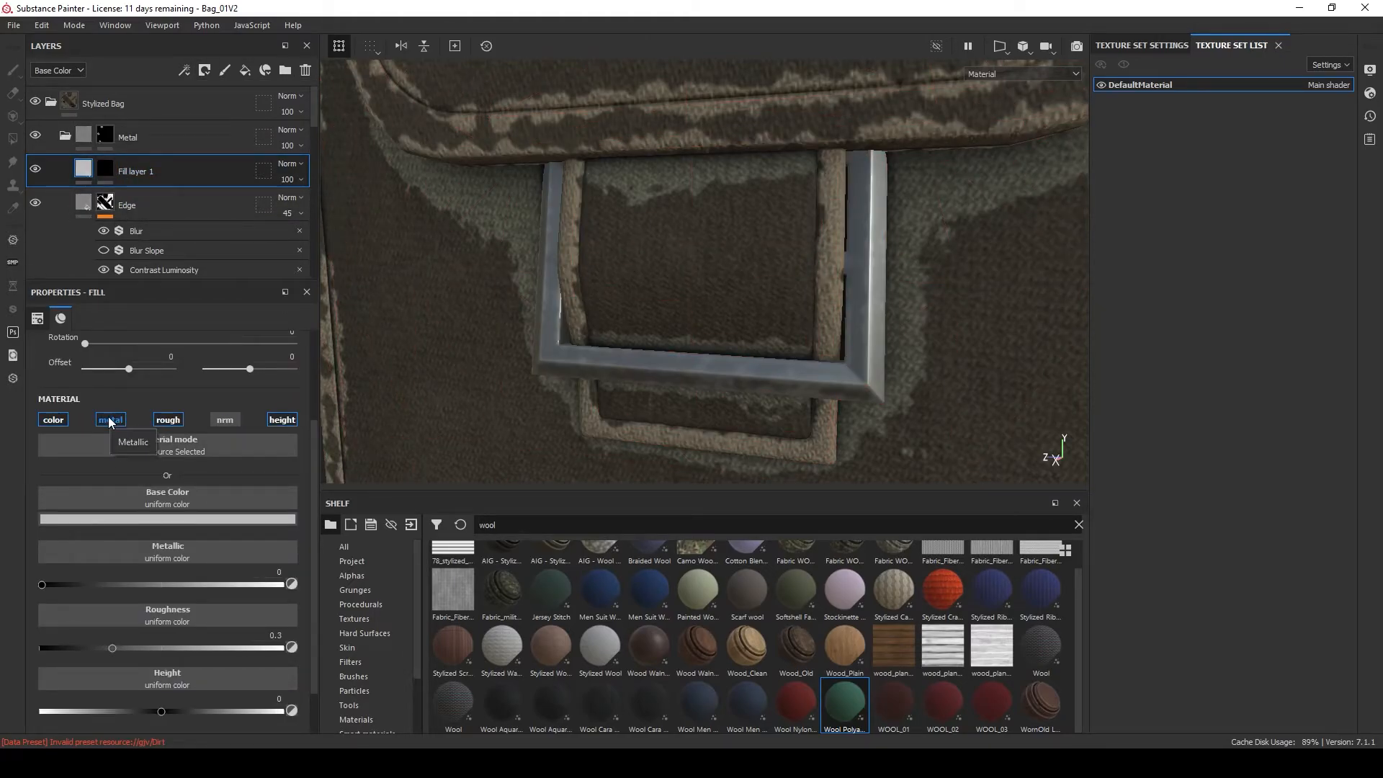
pyautogui.click(192, 530)
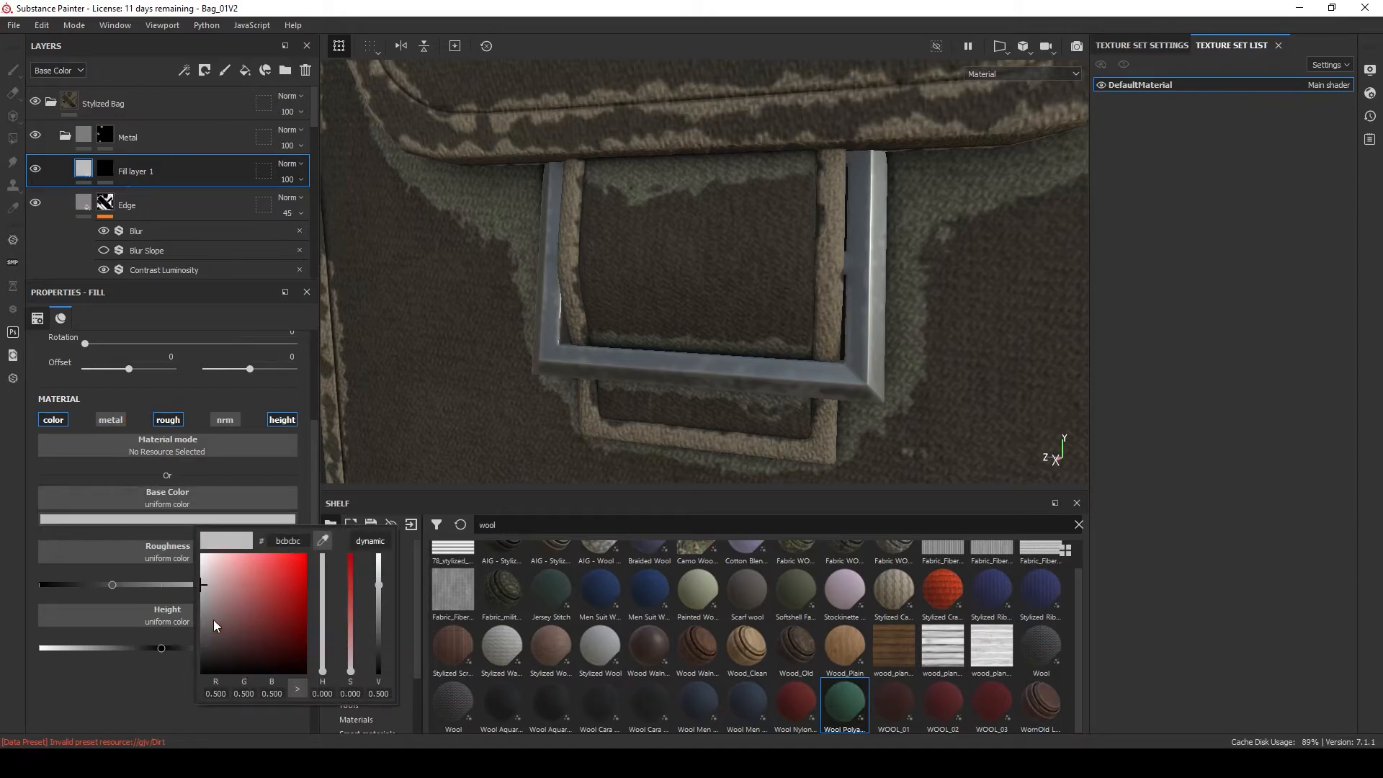
pyautogui.moveTo(213, 619); pyautogui.dragTo(156, 647)
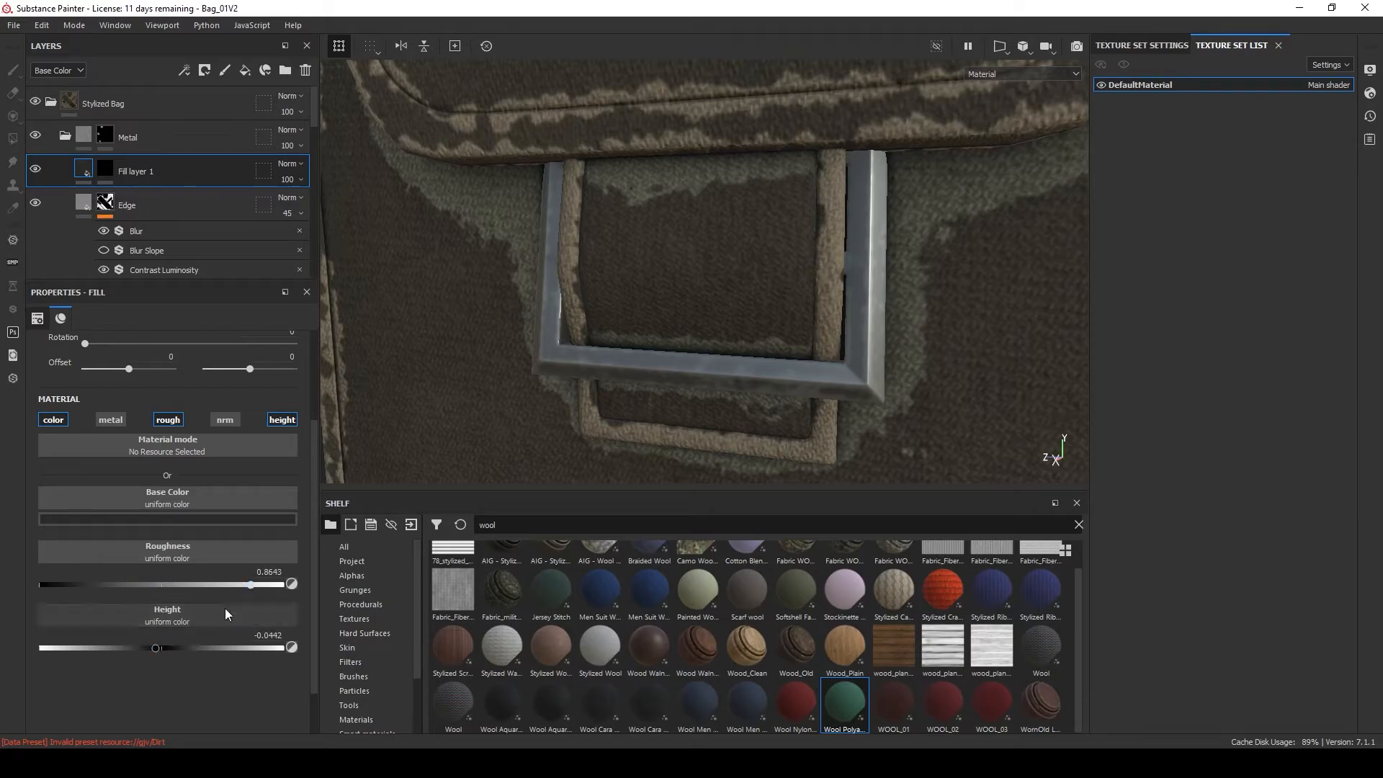
pyautogui.moveTo(155, 646); pyautogui.dragTo(154, 651)
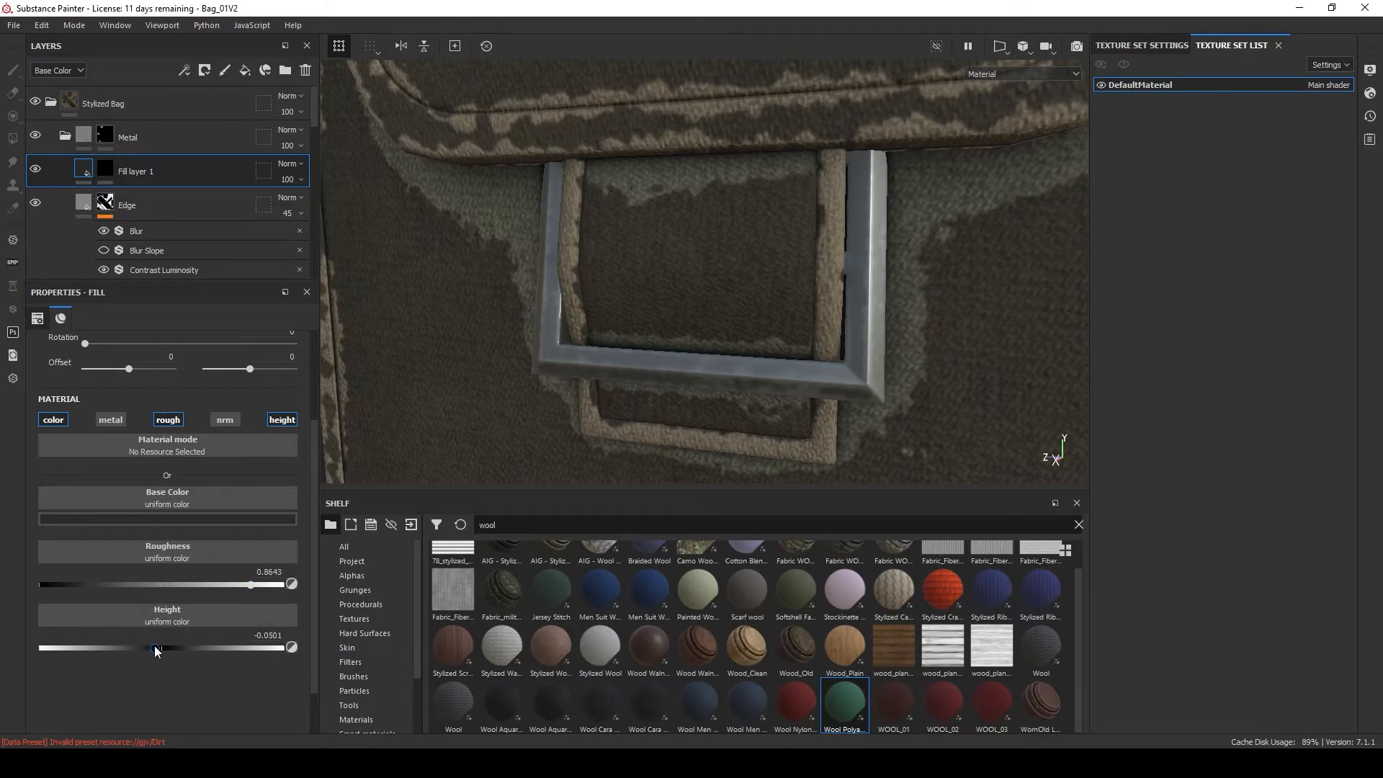
# Select Fill layer 1's mask and choose the Artistic Heavy brush with the Paint tool.
pyautogui.click(104, 169)
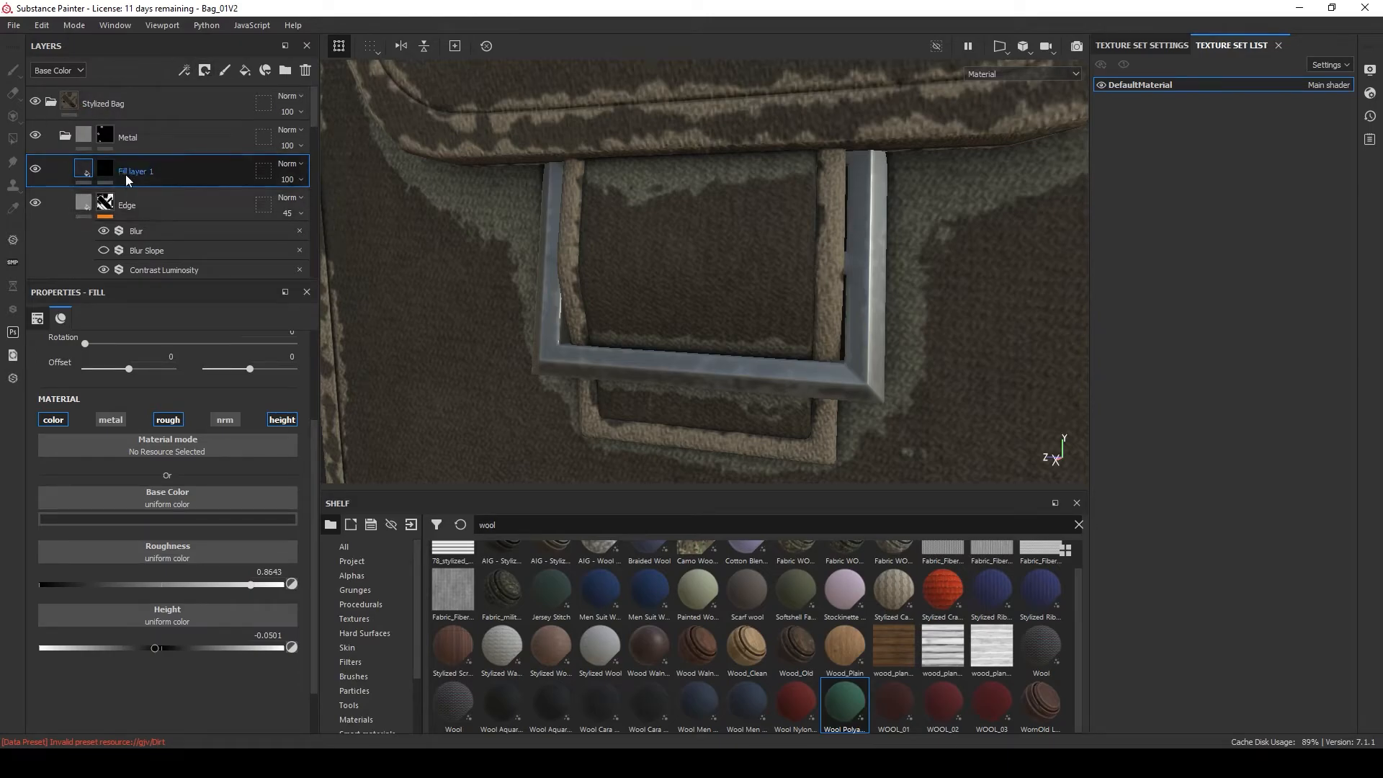
pyautogui.press('4')
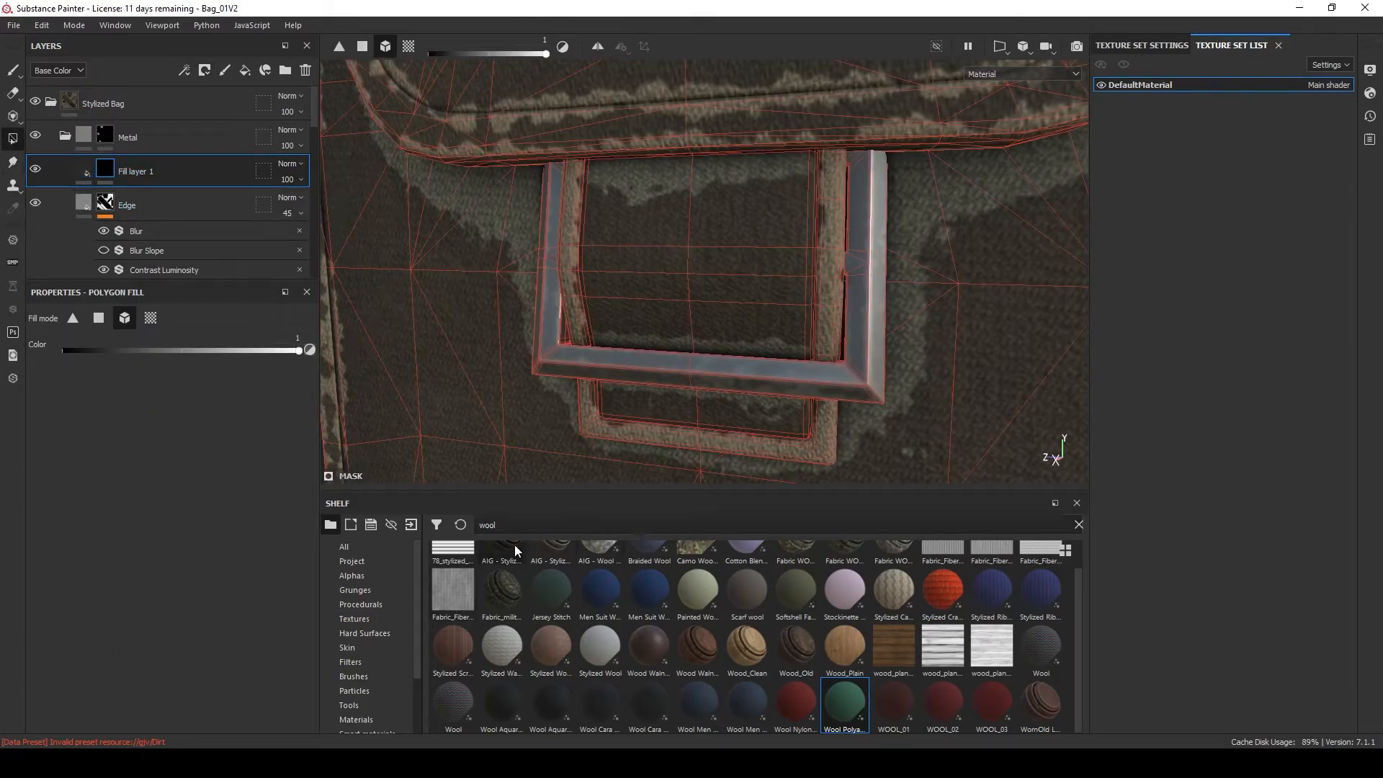
pyautogui.click(369, 677)
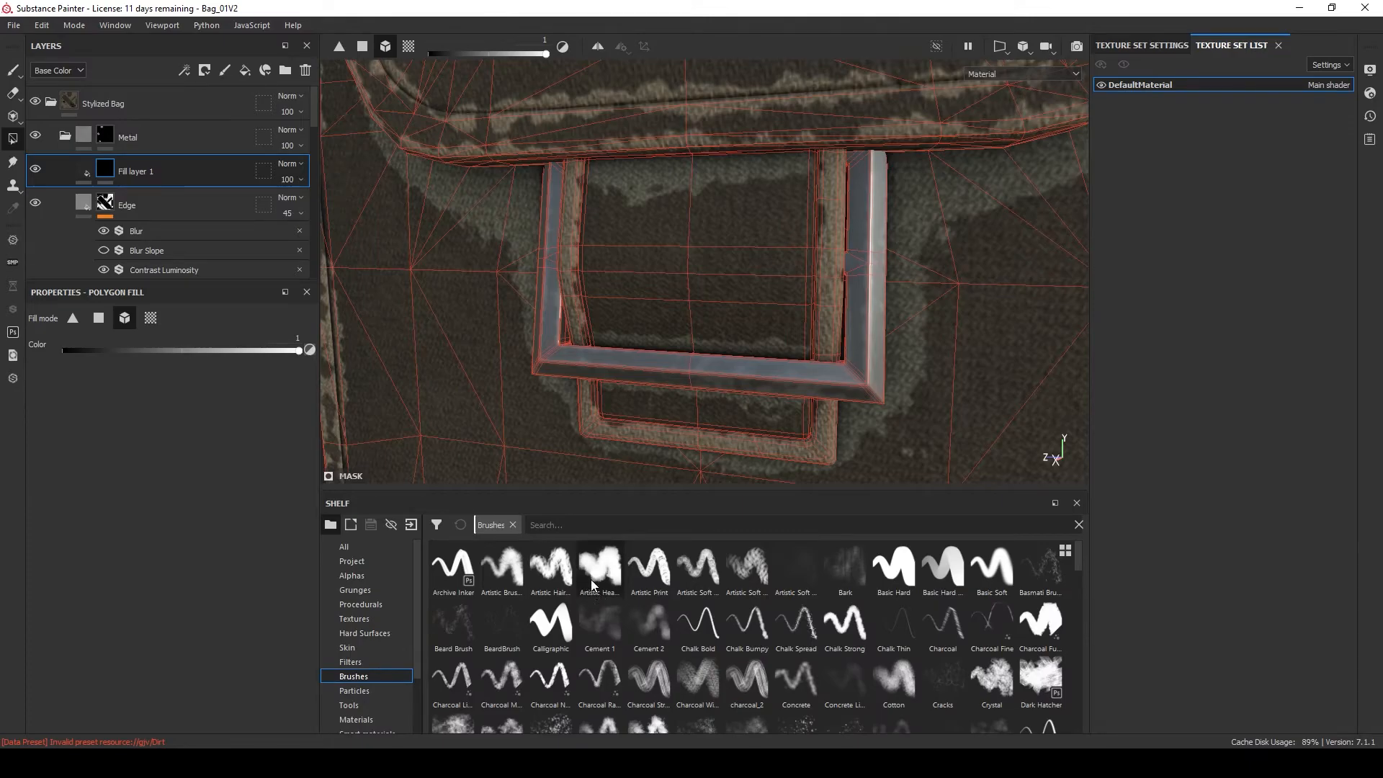
pyautogui.scroll(5, 568, 463)
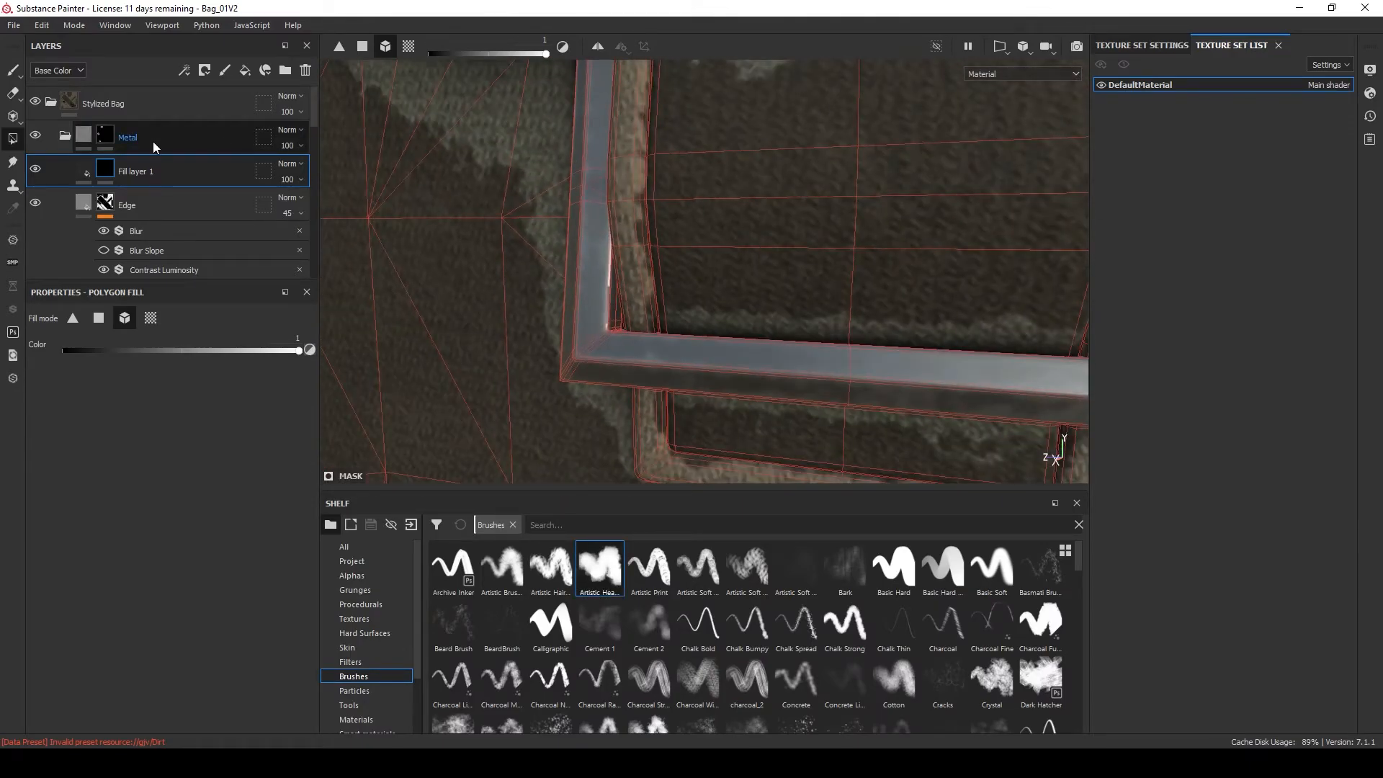
pyautogui.click(14, 70)
pyautogui.scroll(-5, 504, 432)
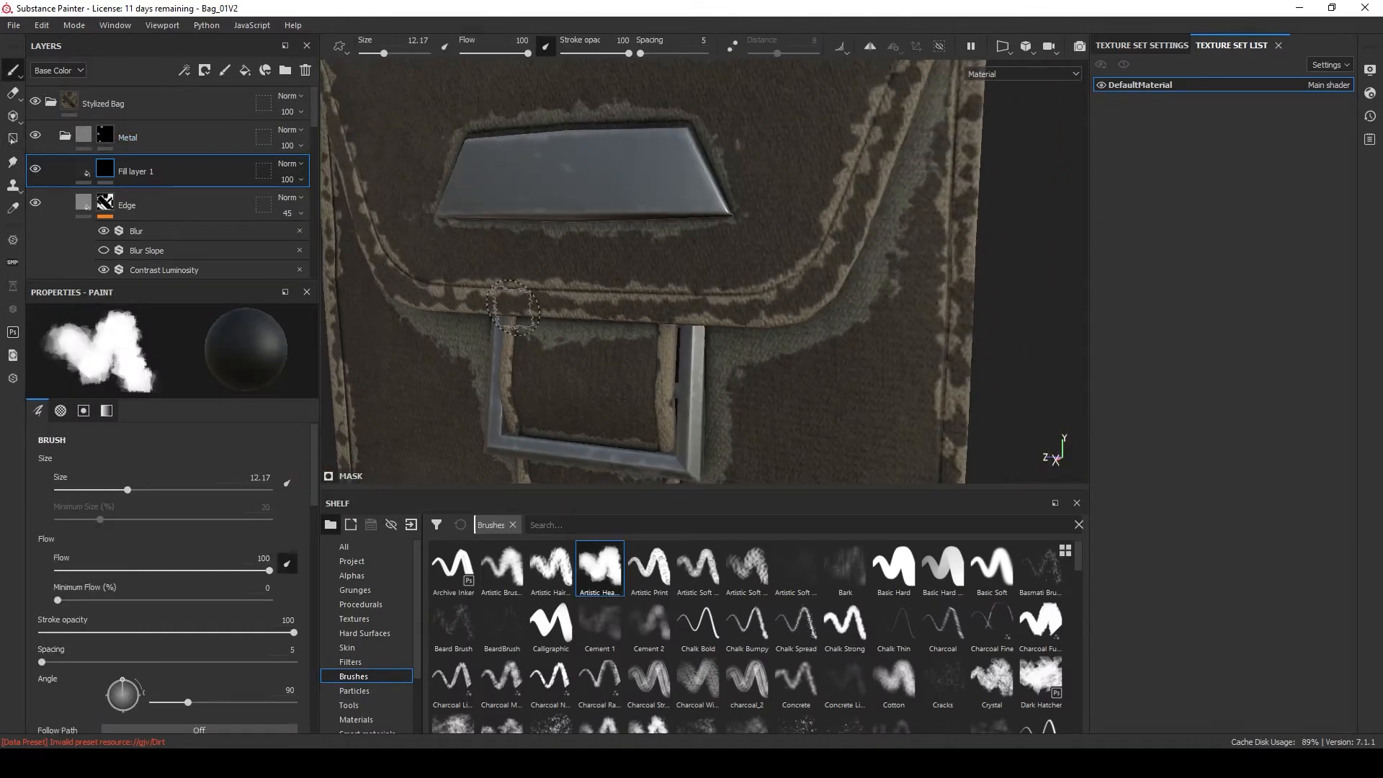
# Reduce the brush size to 4.46 and paint a white mask patch over the metal plate's lower-right corner.
pyautogui.scroll(2, 684, 180)
pyautogui.scroll(3, 716, 177)
pyautogui.rightClick(612, 287)
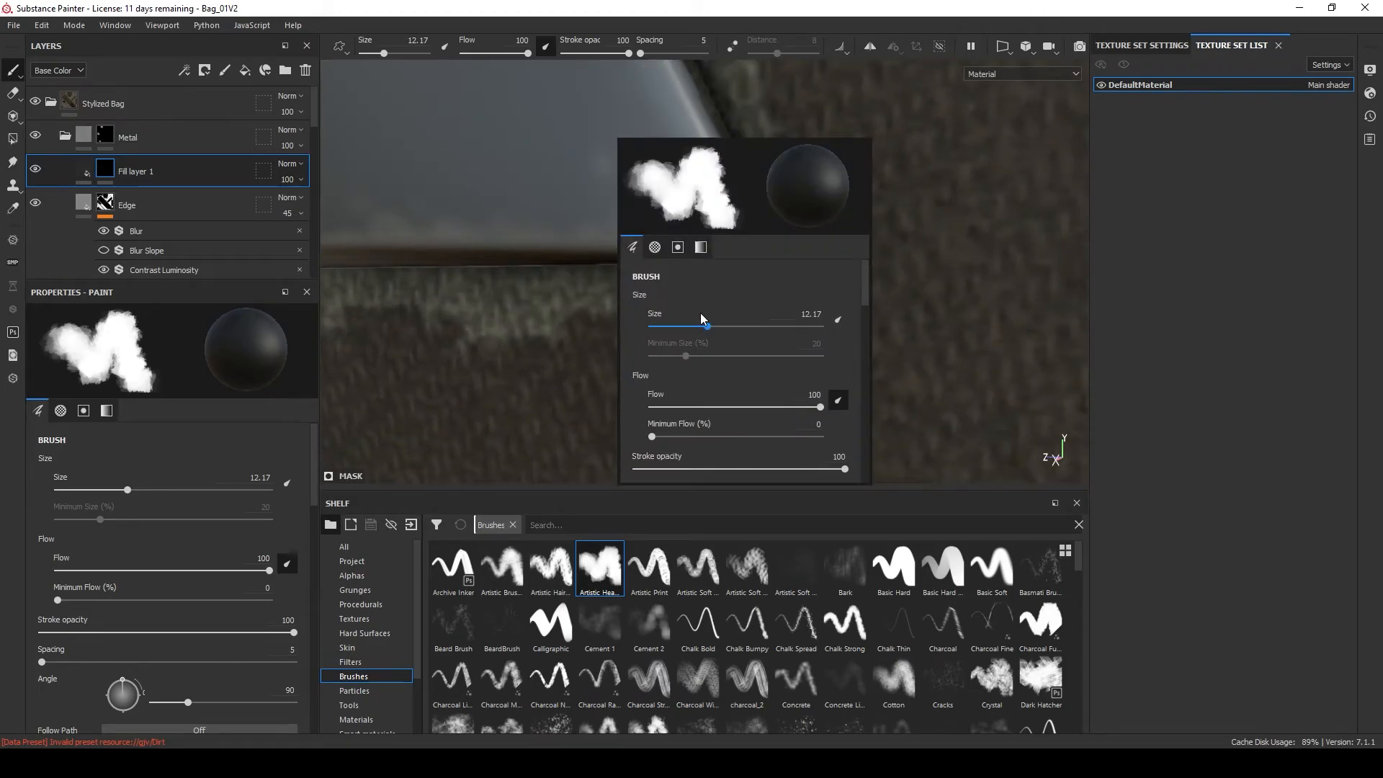
pyautogui.click(612, 286)
pyautogui.press('x')
pyautogui.moveTo(702, 234); pyautogui.dragTo(687, 216)
pyautogui.keyDown('alt'); pyautogui.moveTo(684, 237); pyautogui.dragTo(668, 238); pyautogui.keyUp('alt')
pyautogui.rightClick(688, 232)
pyautogui.moveTo(758, 321); pyautogui.dragTo(744, 321)
pyautogui.click(631, 266)
pyautogui.moveTo(747, 247)
pyautogui.keyDown('alt'); pyautogui.mouseDown()
pyautogui.moveTo(684, 248)
pyautogui.moveTo(707, 251)
pyautogui.mouseUp(); pyautogui.keyUp('alt')
pyautogui.moveTo(745, 249); pyautogui.dragTo(723, 237)
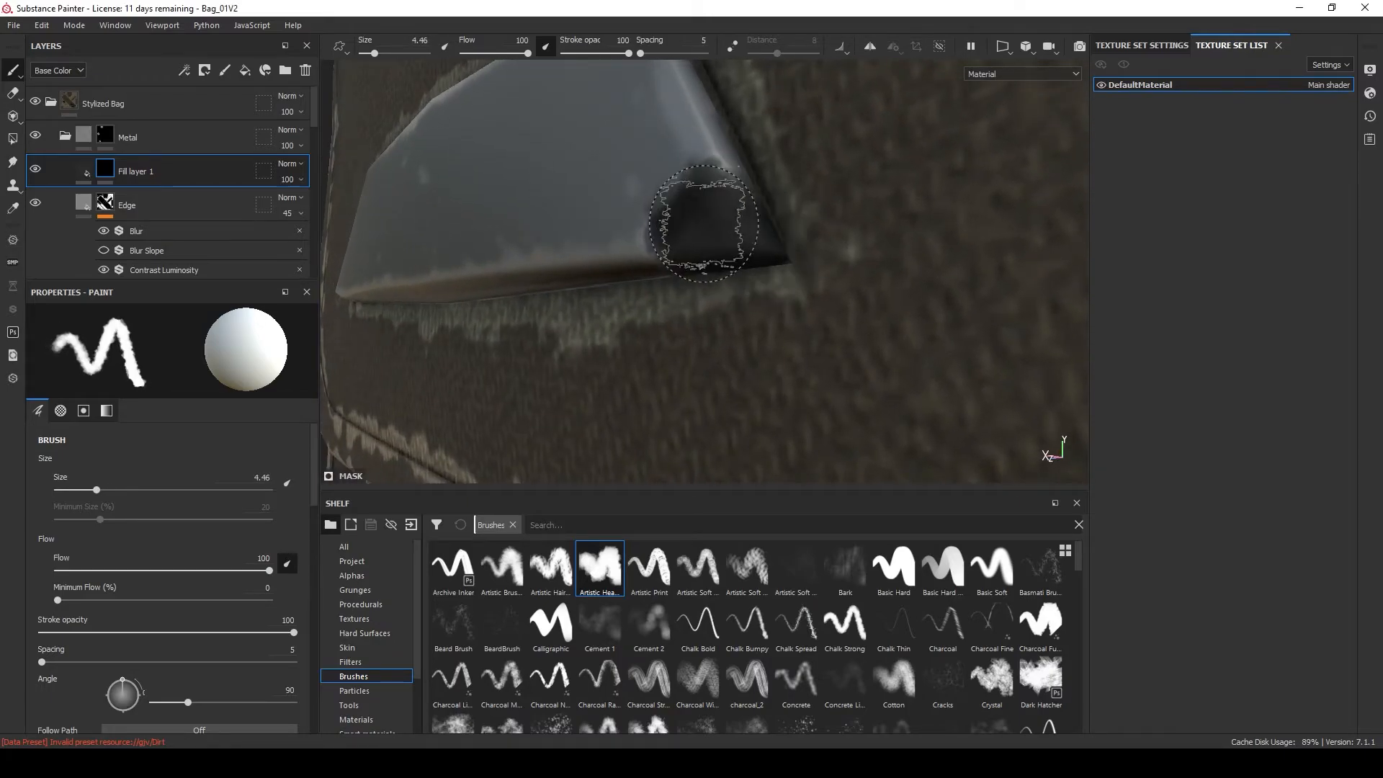
# Lower Fill layer 1's height to about -0.12 and add a Contrast Luminosity filter with contrast 1 to its mask.
pyautogui.click(84, 170)
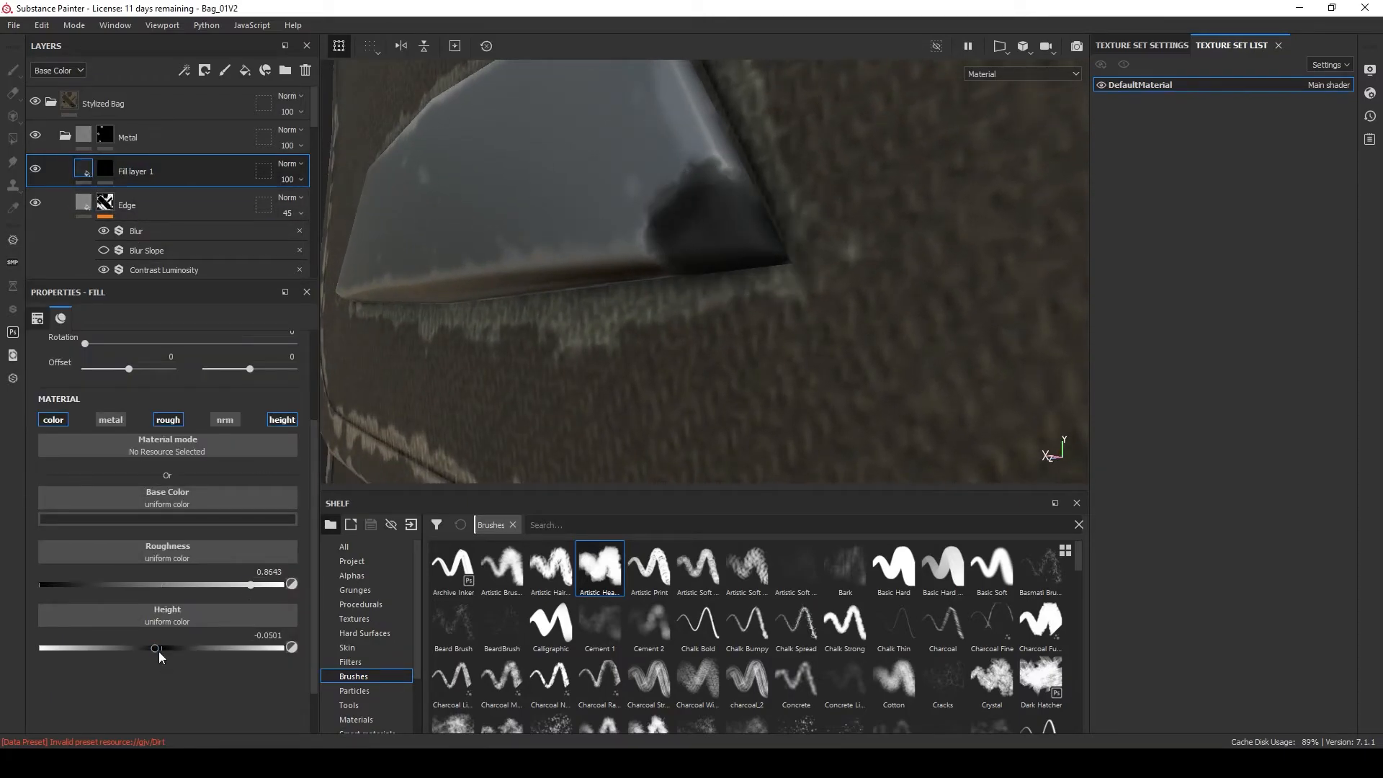
pyautogui.moveTo(152, 650); pyautogui.dragTo(144, 651)
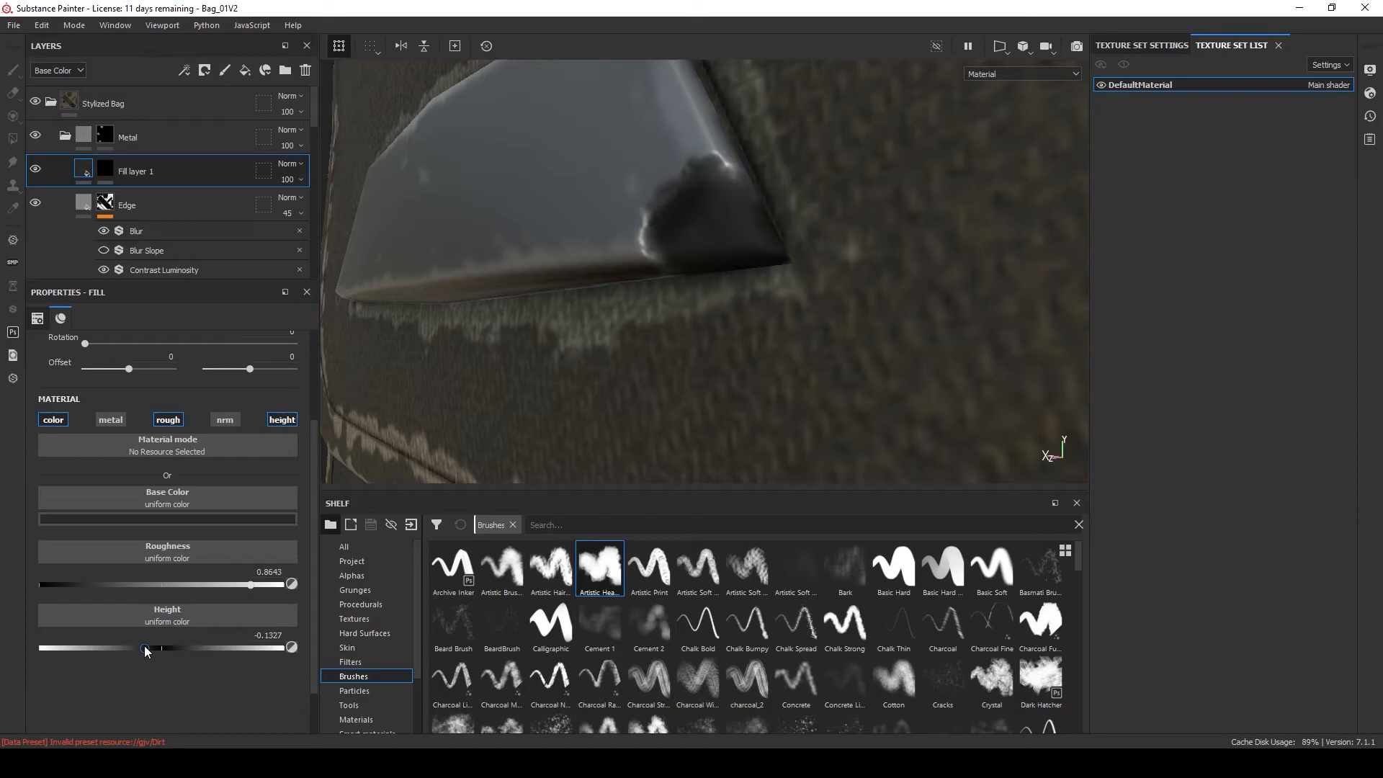
pyautogui.click(104, 172)
pyautogui.rightClick(124, 178)
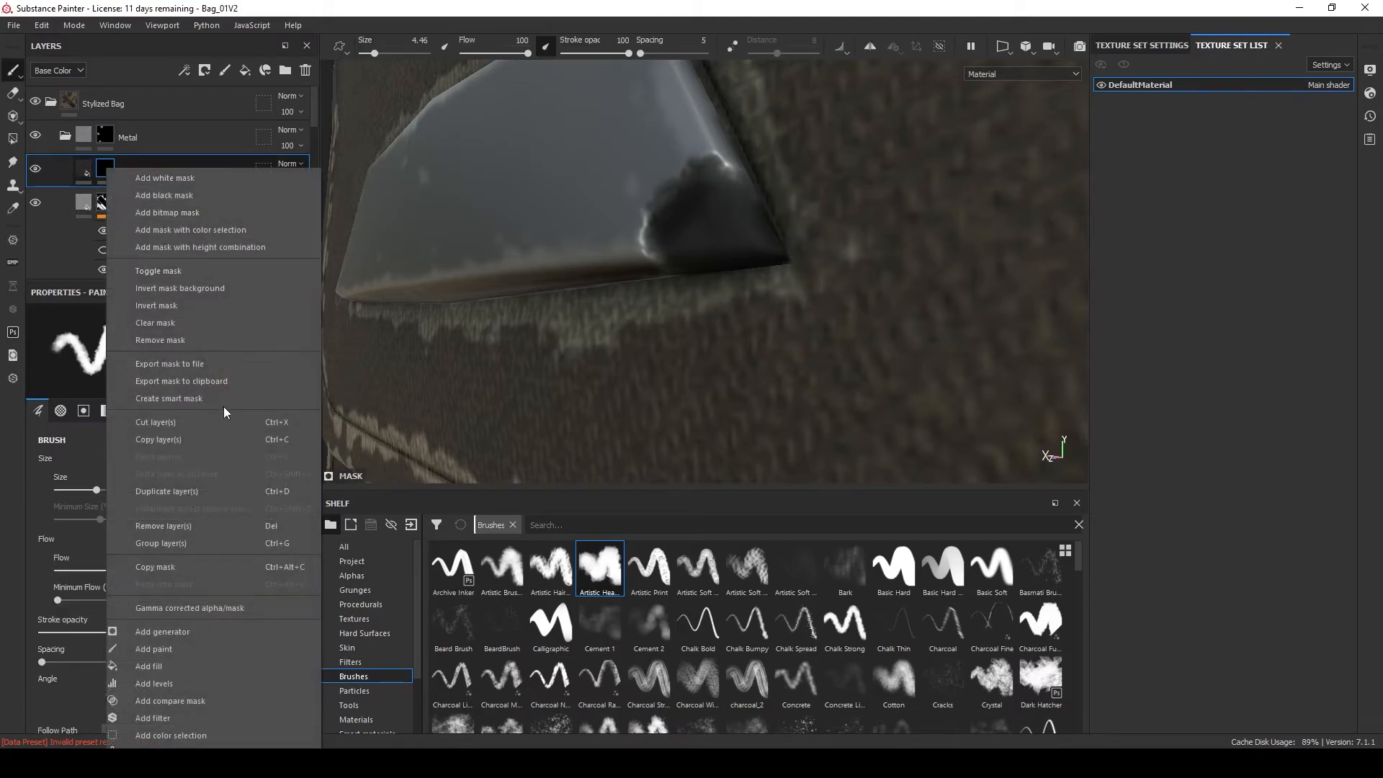
pyautogui.click(175, 716)
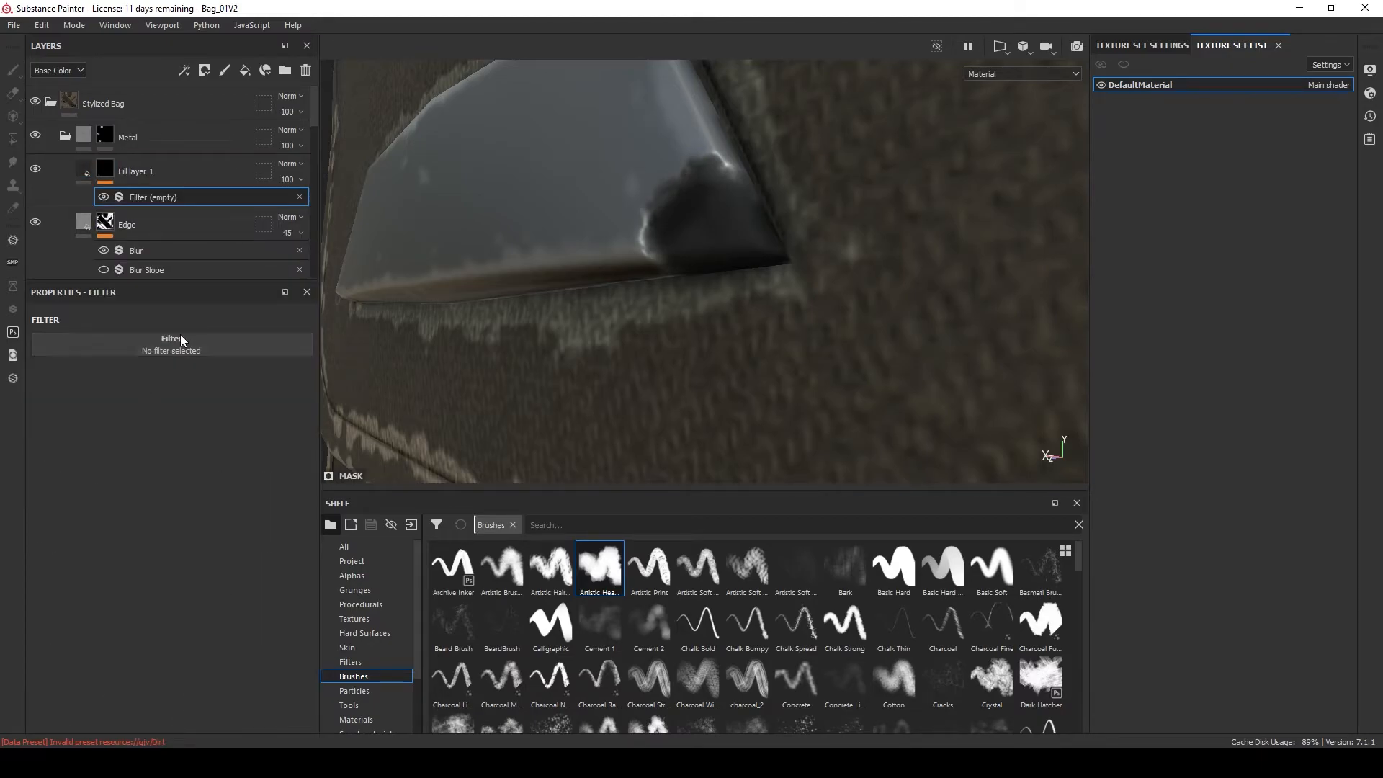
pyautogui.click(180, 338)
pyautogui.click(207, 473)
pyautogui.moveTo(178, 416); pyautogui.dragTo(310, 416)
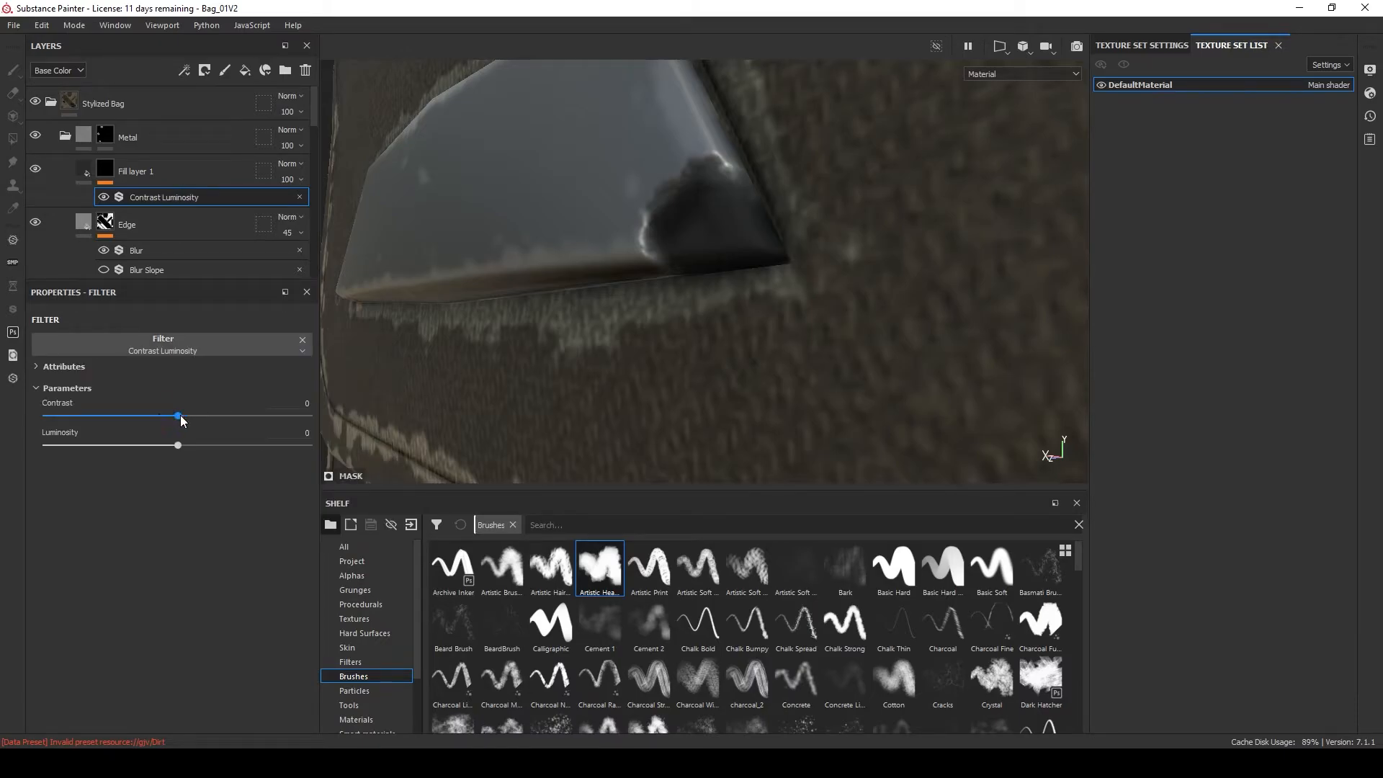
# Add a Paint effect to Fill layer 1's mask and place it below the Contrast Luminosity filter.
pyautogui.rightClick(190, 196)
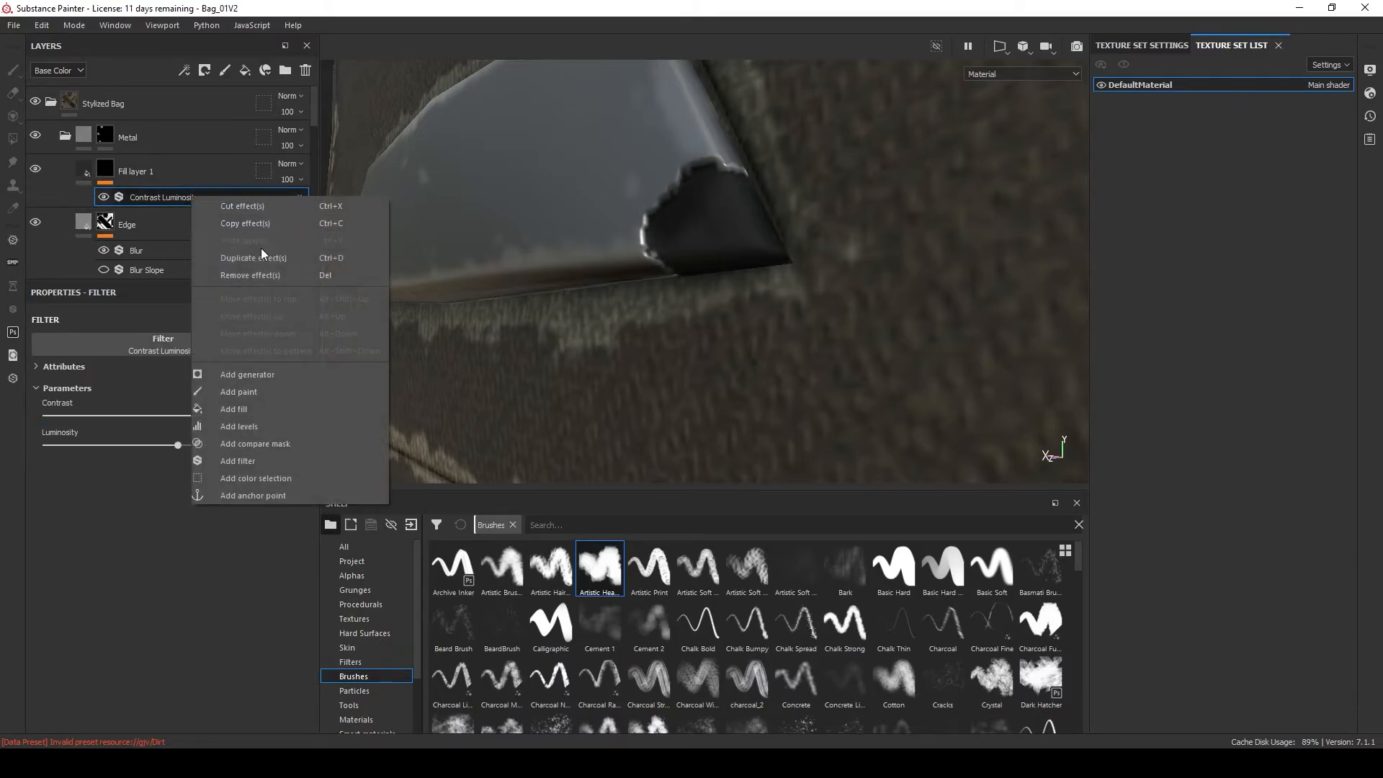
pyautogui.click(238, 391)
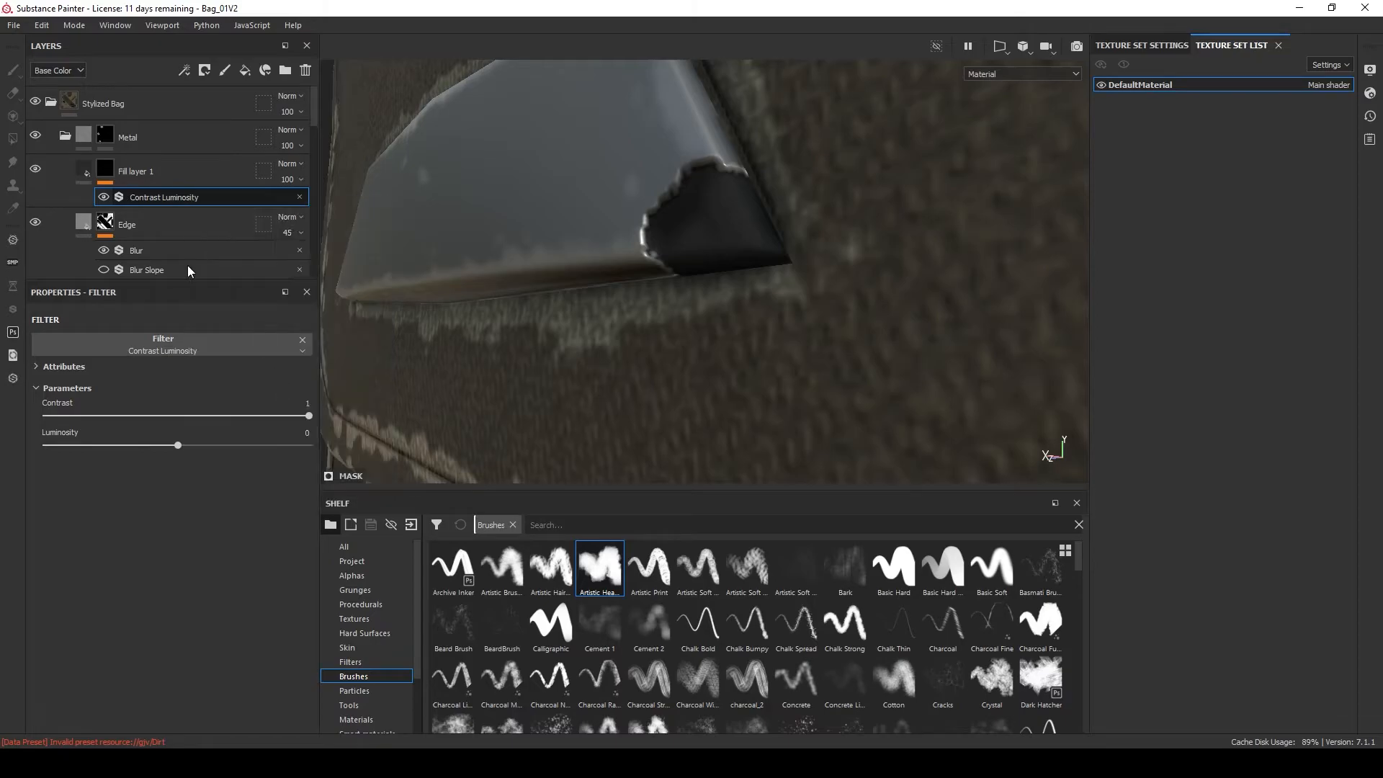
pyautogui.click(106, 172)
pyautogui.moveTo(558, 148)
pyautogui.mouseDown()
pyautogui.moveTo(554, 162)
pyautogui.moveTo(619, 188)
pyautogui.mouseUp()
pyautogui.hotkey('ctrl', 'z')
pyautogui.click(184, 216)
pyautogui.click(104, 217)
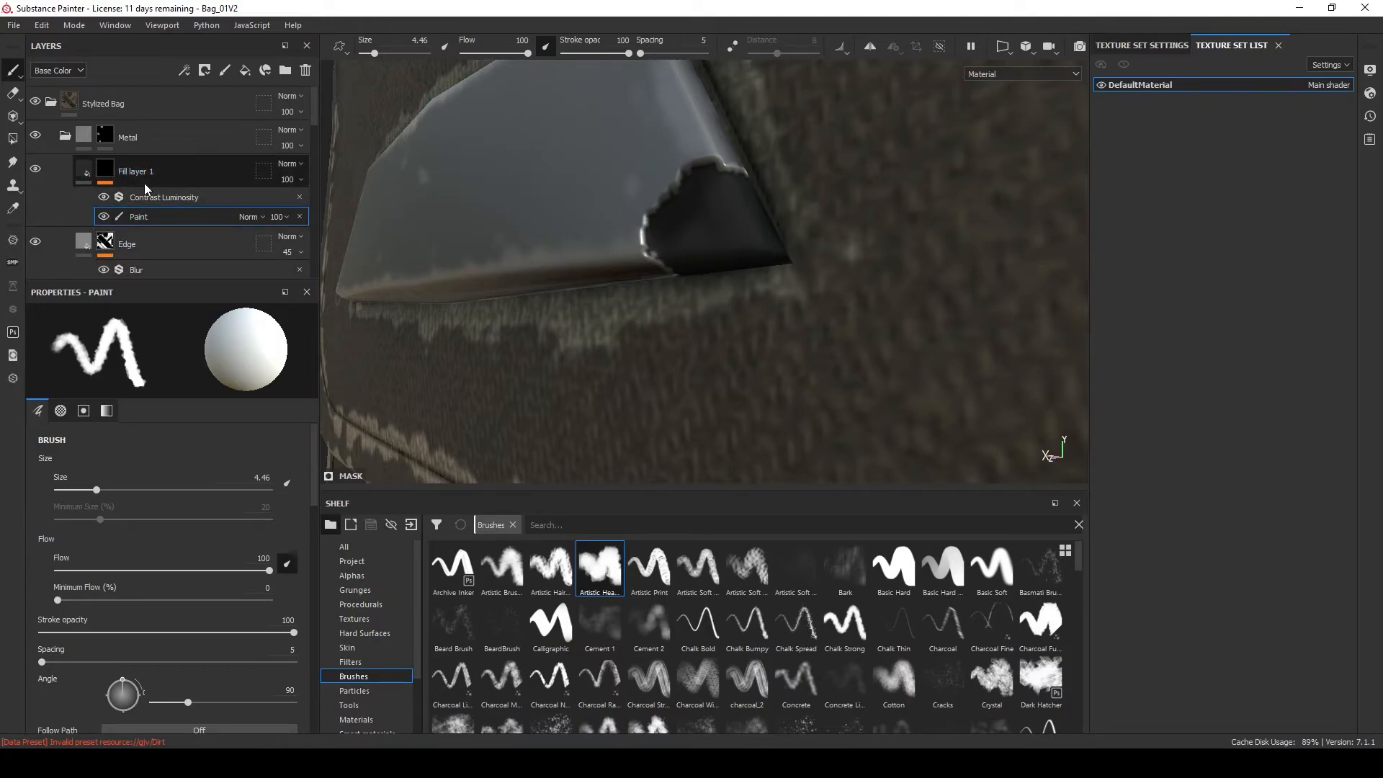
# Erase the corner patch from the base mask and repaint it on the mask's Paint effect.
pyautogui.click(108, 170)
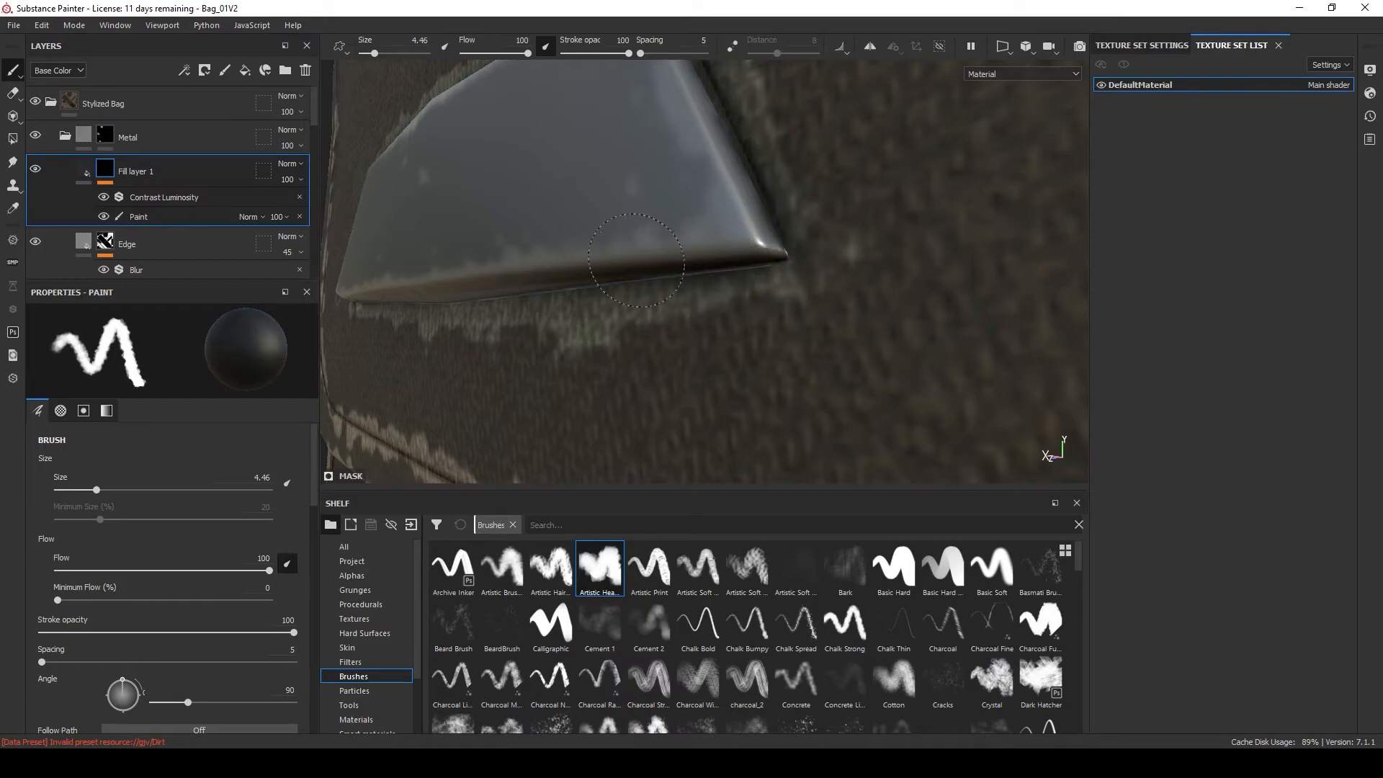
pyautogui.click(137, 217)
pyautogui.moveTo(747, 243)
pyautogui.mouseDown()
pyautogui.moveTo(697, 208)
pyautogui.moveTo(713, 247)
pyautogui.moveTo(626, 247)
pyautogui.mouseUp()
# Lighten Fill layer 1's base color to a mid grey and set its roughness to 0.9145.
pyautogui.click(85, 164)
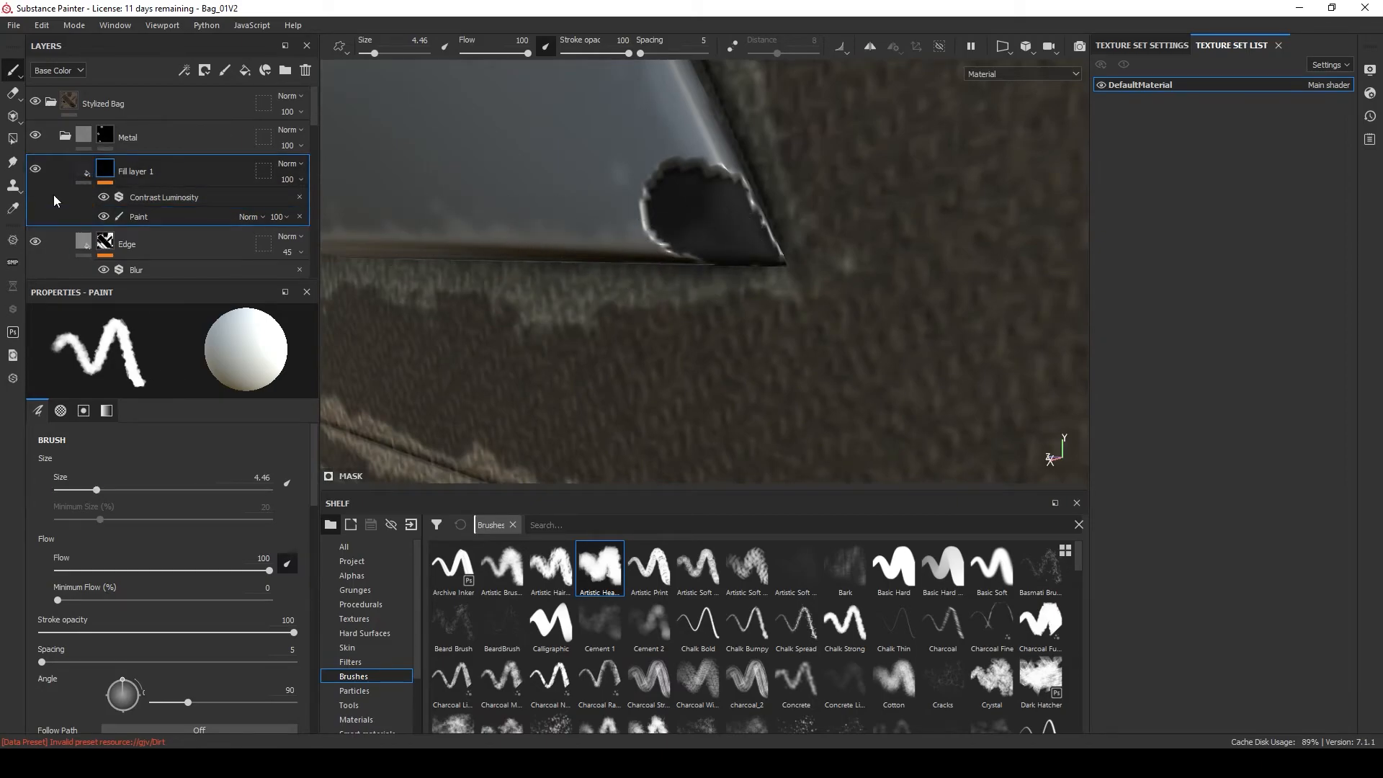
pyautogui.click(150, 518)
pyautogui.moveTo(336, 623); pyautogui.dragTo(337, 619)
pyautogui.click(118, 681)
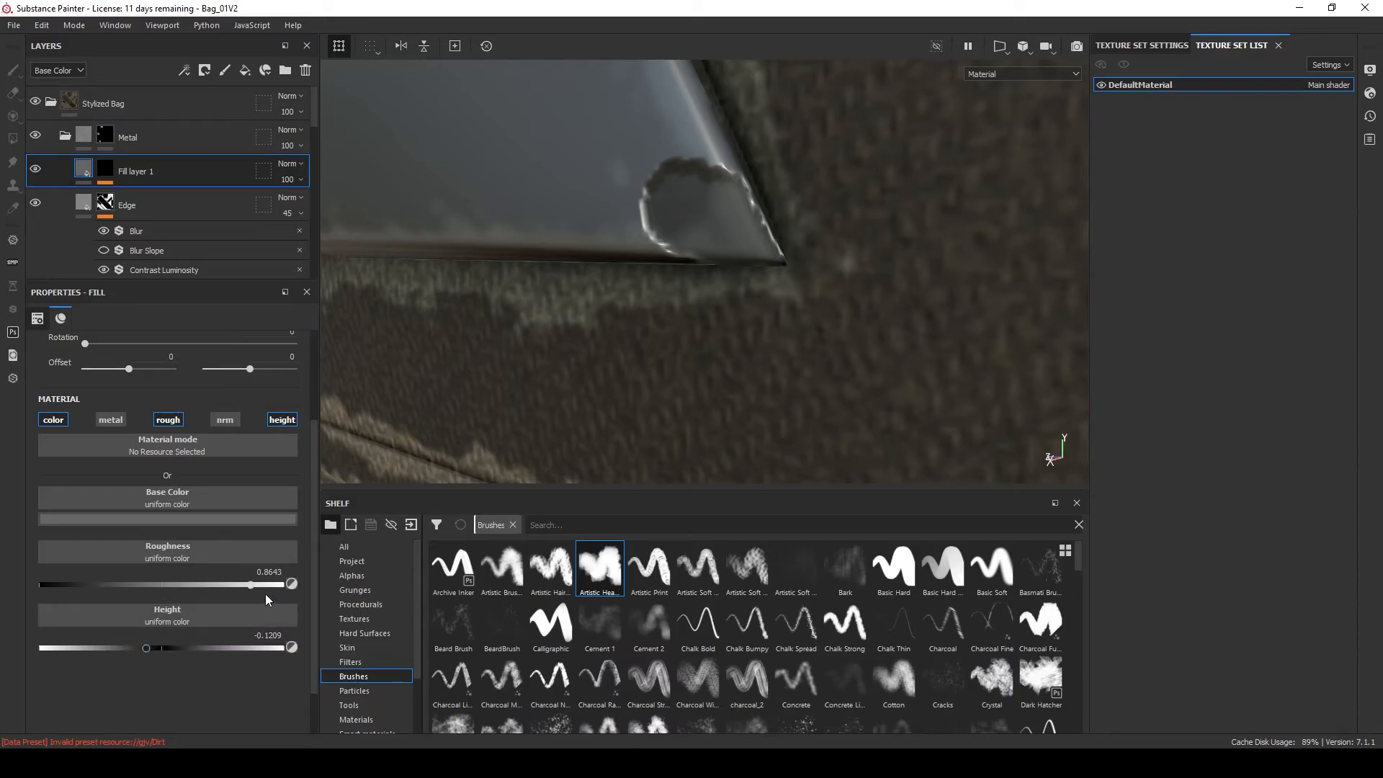
pyautogui.moveTo(260, 589); pyautogui.dragTo(263, 588)
# Try Fill layer 1 below the Edge layer and return it above Edge.
pyautogui.moveTo(173, 178); pyautogui.dragTo(181, 258)
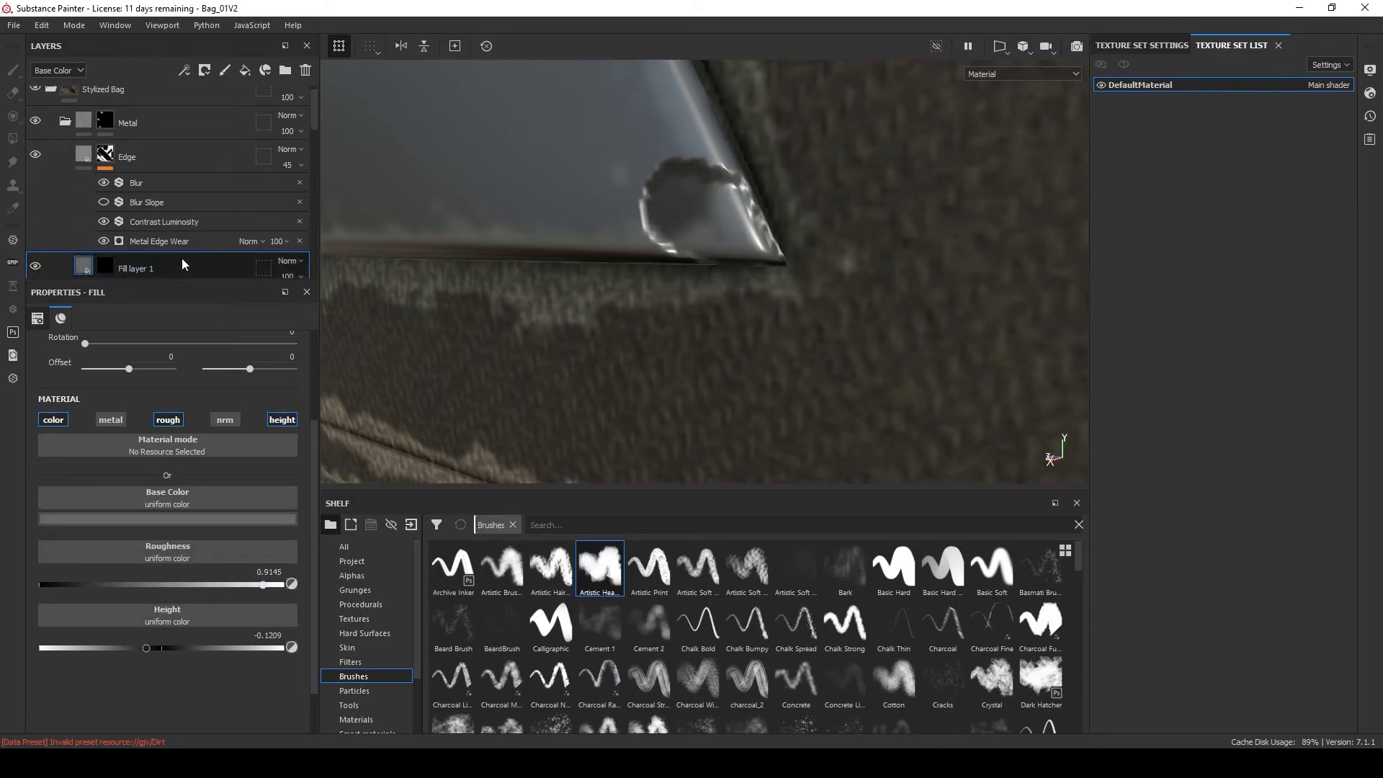
pyautogui.scroll(-1, 181, 238)
pyautogui.scroll(-1, 209, 231)
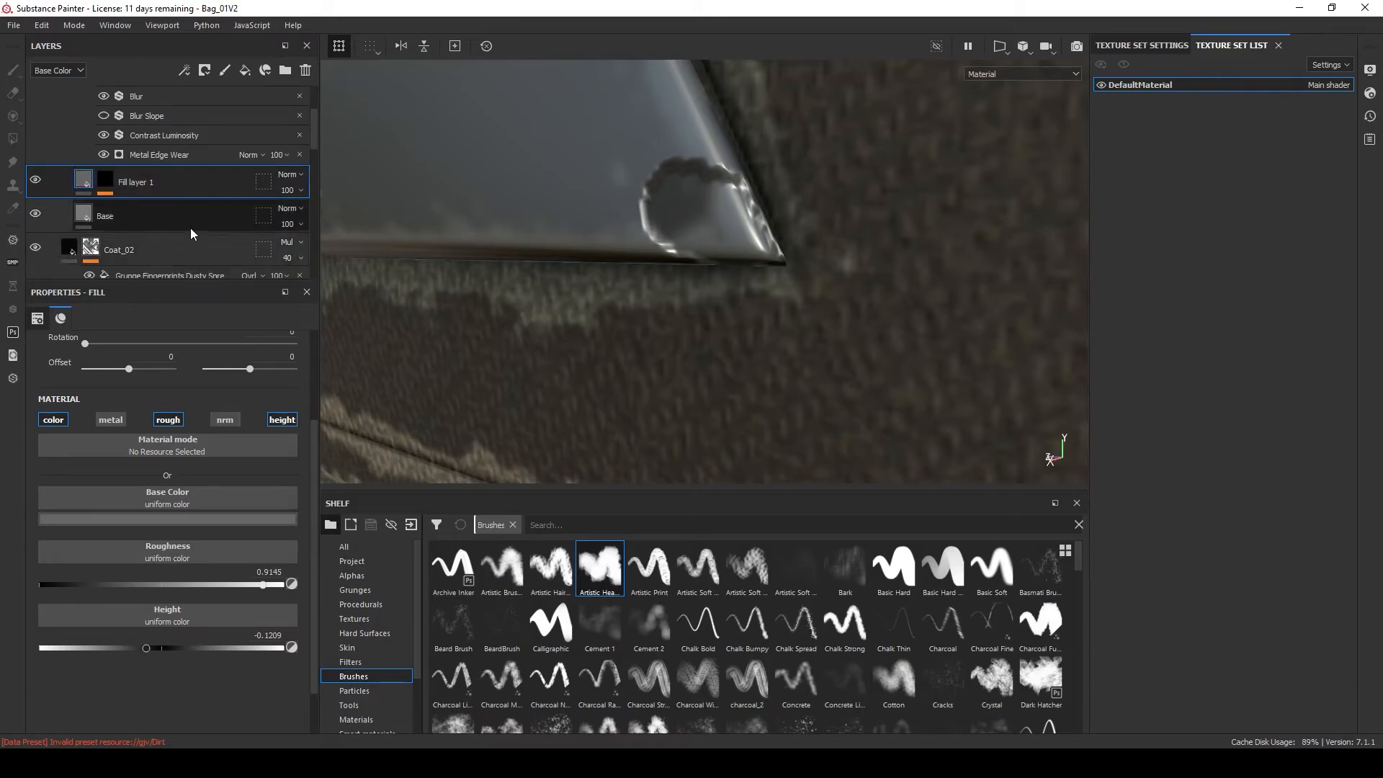
pyautogui.scroll(2, 184, 238)
pyautogui.moveTo(178, 258); pyautogui.dragTo(189, 134)
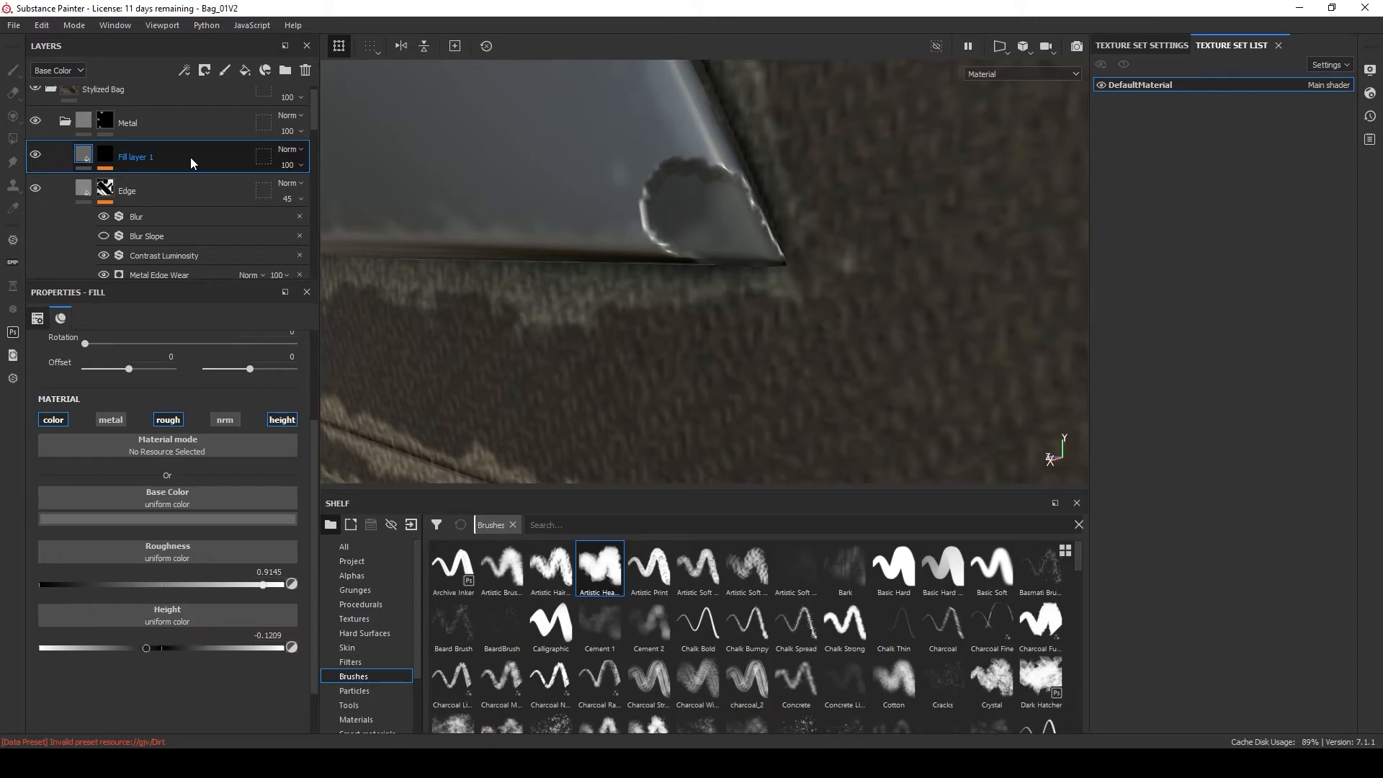
# Set Fill layer 1's roughness to 0.7847 and add a Blur filter above the Contrast Luminosity filter on its mask.
pyautogui.moveTo(218, 584)
pyautogui.mouseDown()
pyautogui.moveTo(176, 583)
pyautogui.moveTo(232, 580)
pyautogui.mouseUp()
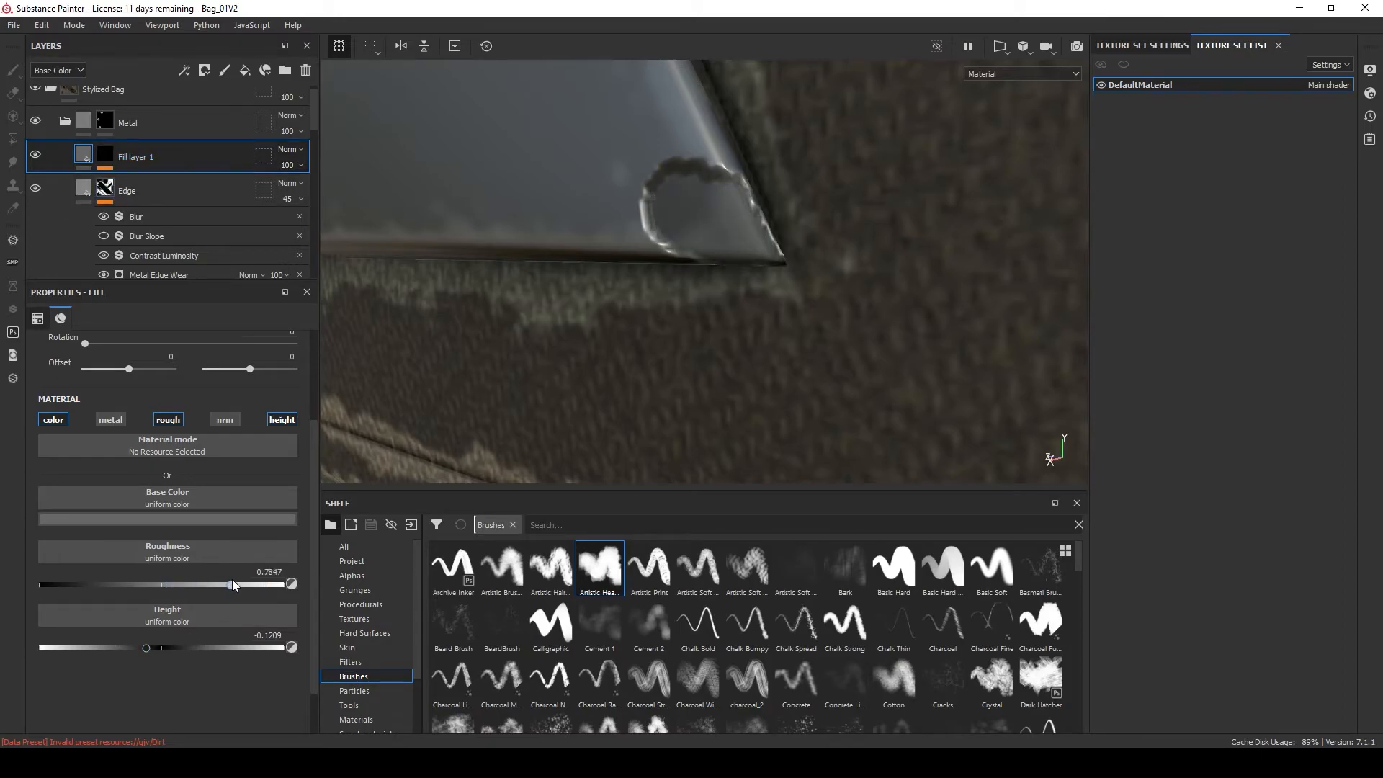
pyautogui.click(112, 157)
pyautogui.click(207, 183)
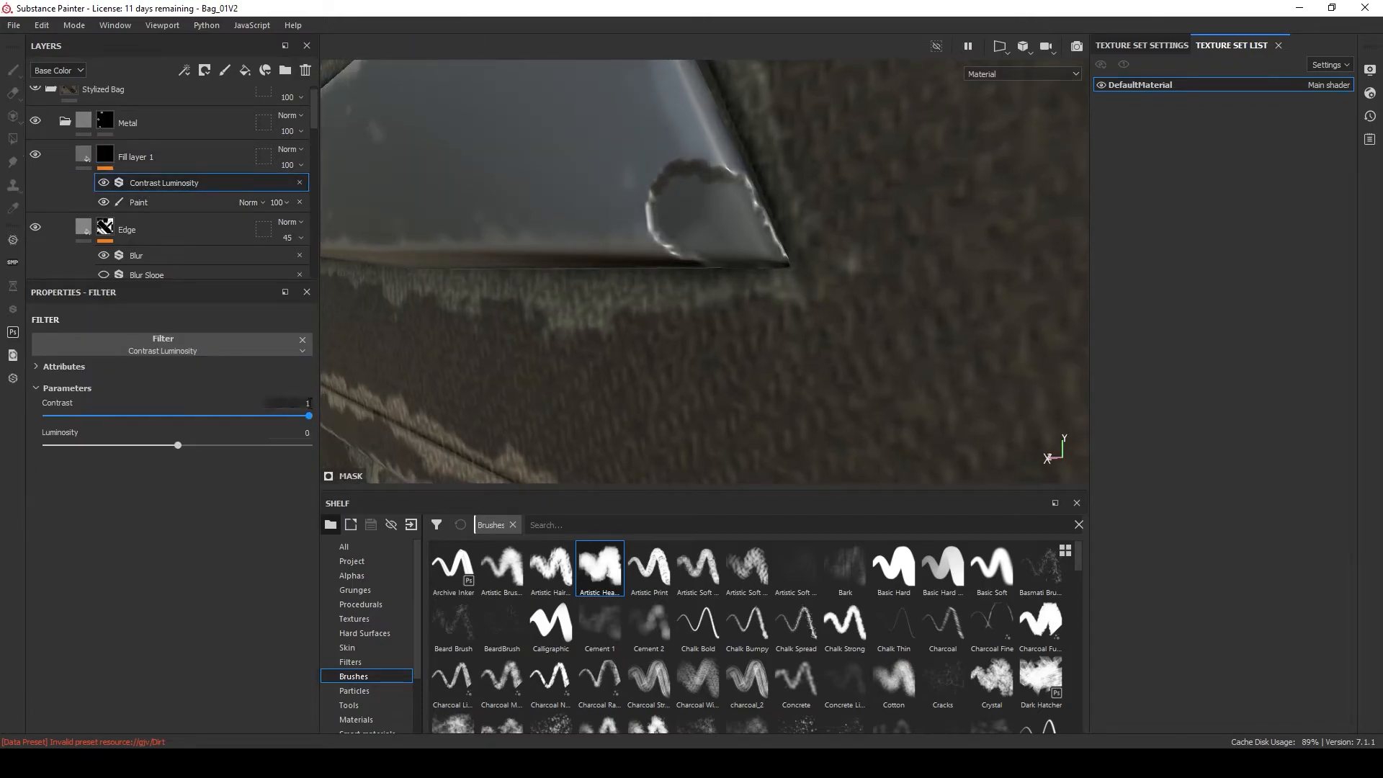
pyautogui.click(180, 200)
pyautogui.click(190, 183)
pyautogui.rightClick(190, 183)
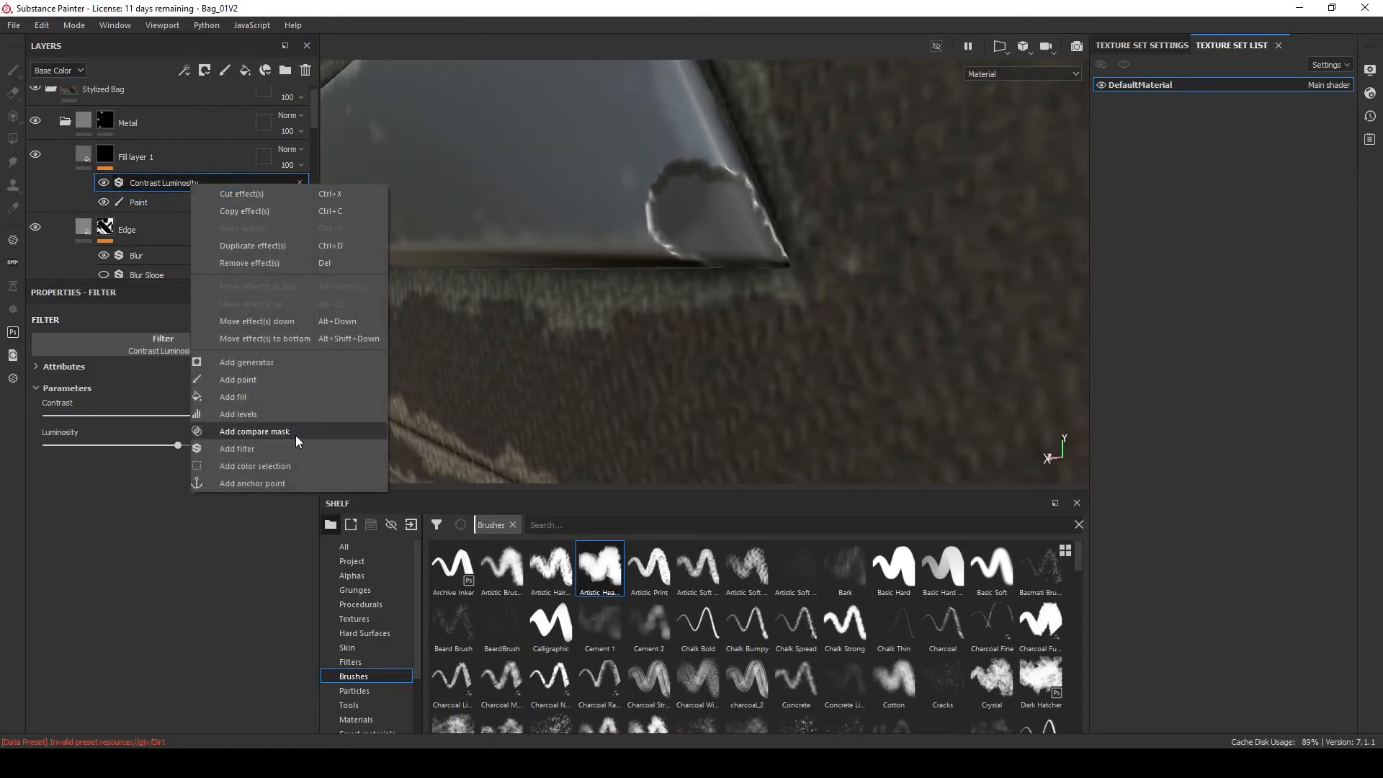
pyautogui.click(289, 447)
pyautogui.click(216, 348)
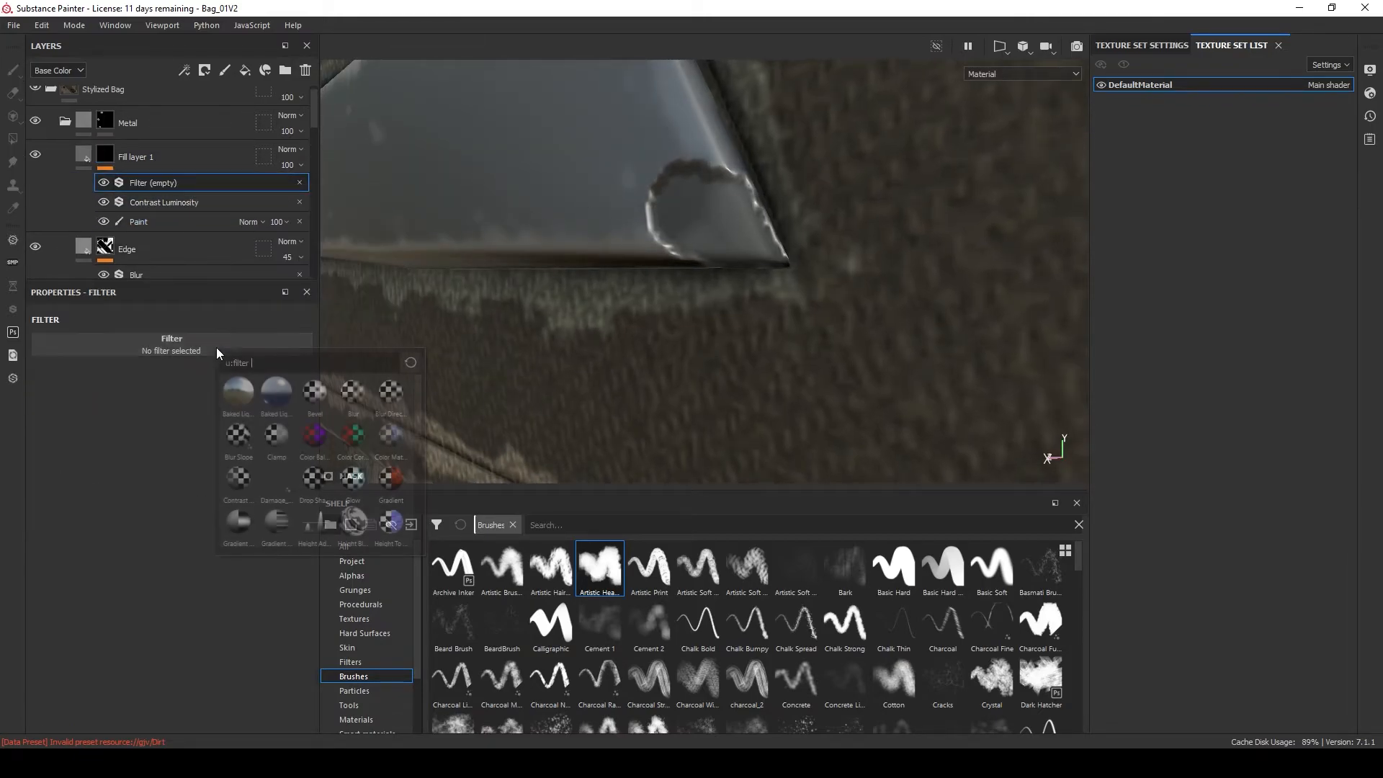
pyautogui.click(349, 398)
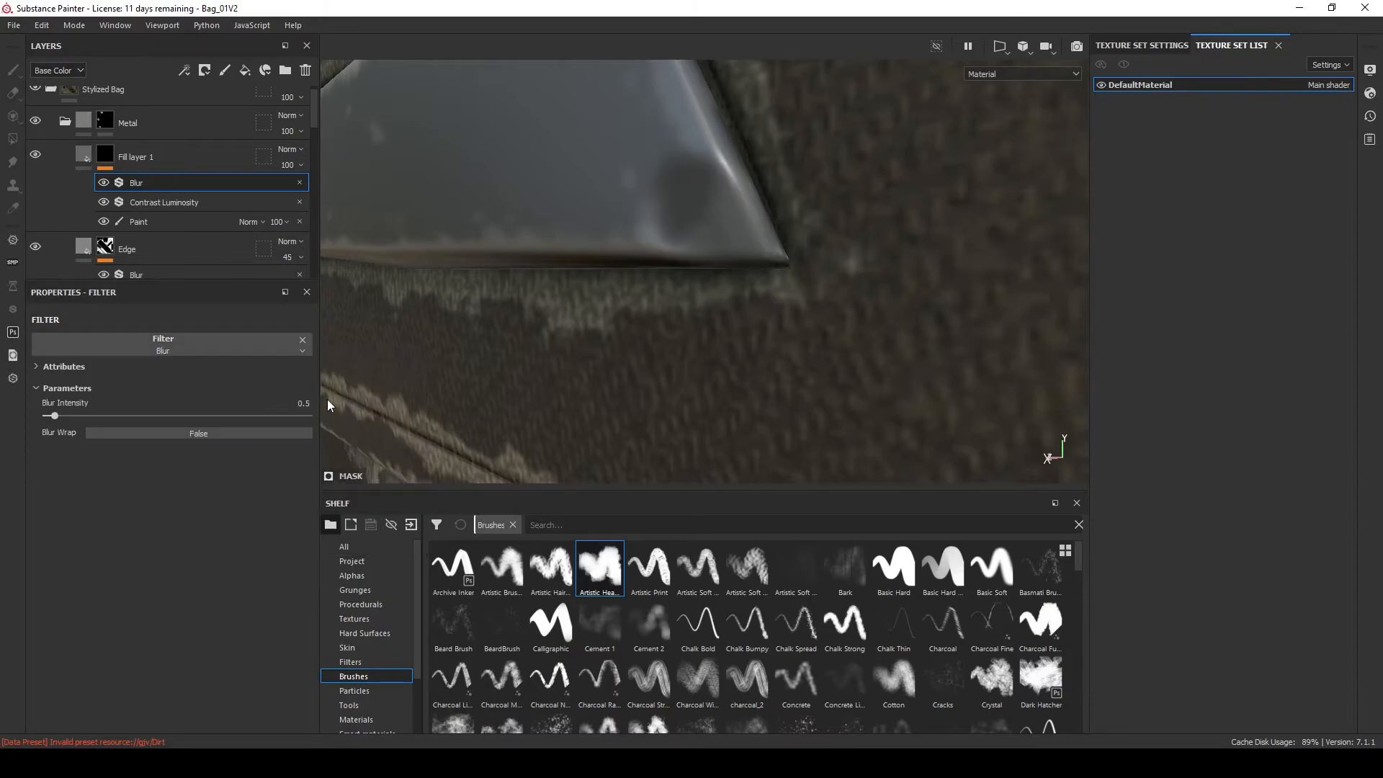
# Set the new Blur filter's intensity to 0.15 after comparing 0.1, 0.2 and 0.13.
pyautogui.click(285, 402)
pyautogui.write('0.1')
pyautogui.press('Return')
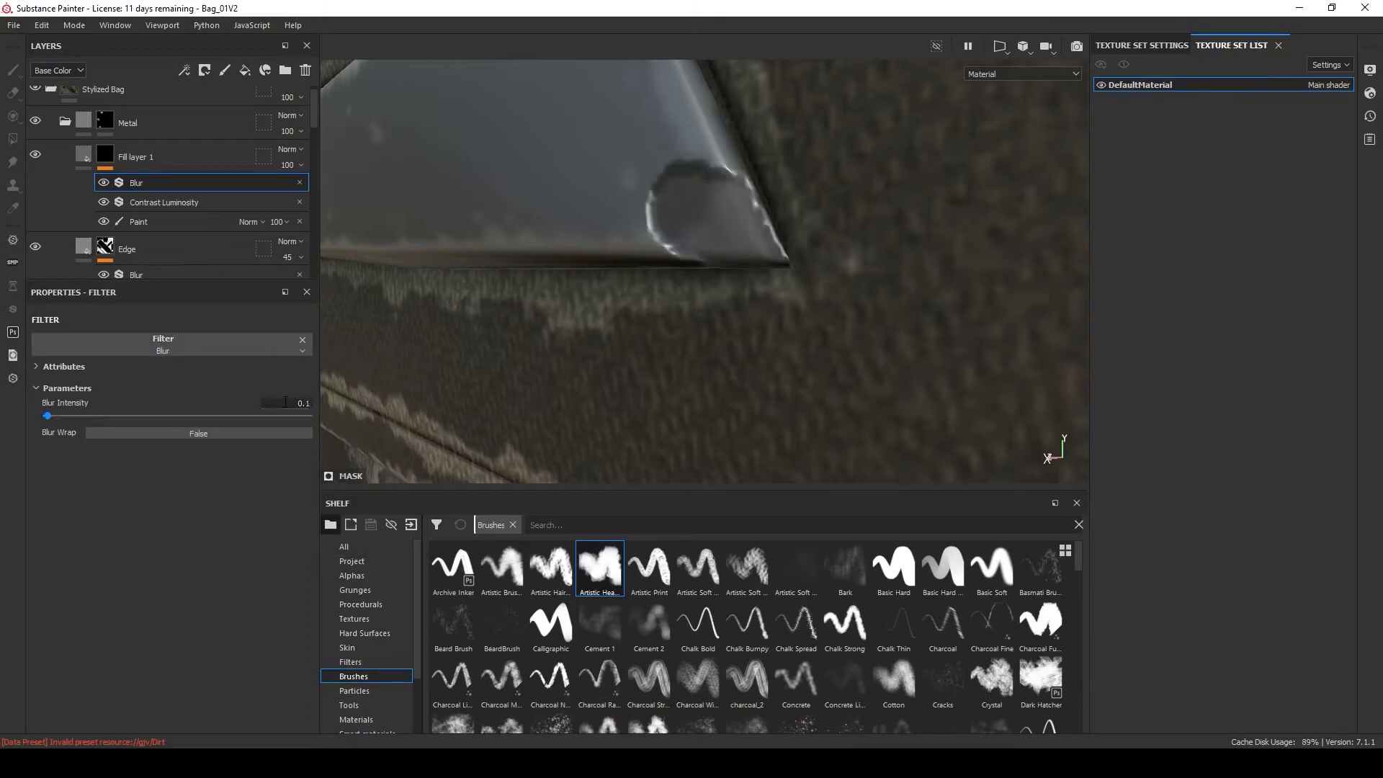
pyautogui.click(285, 402)
pyautogui.press('BackSpace')
pyautogui.write('2')
pyautogui.press('Return')
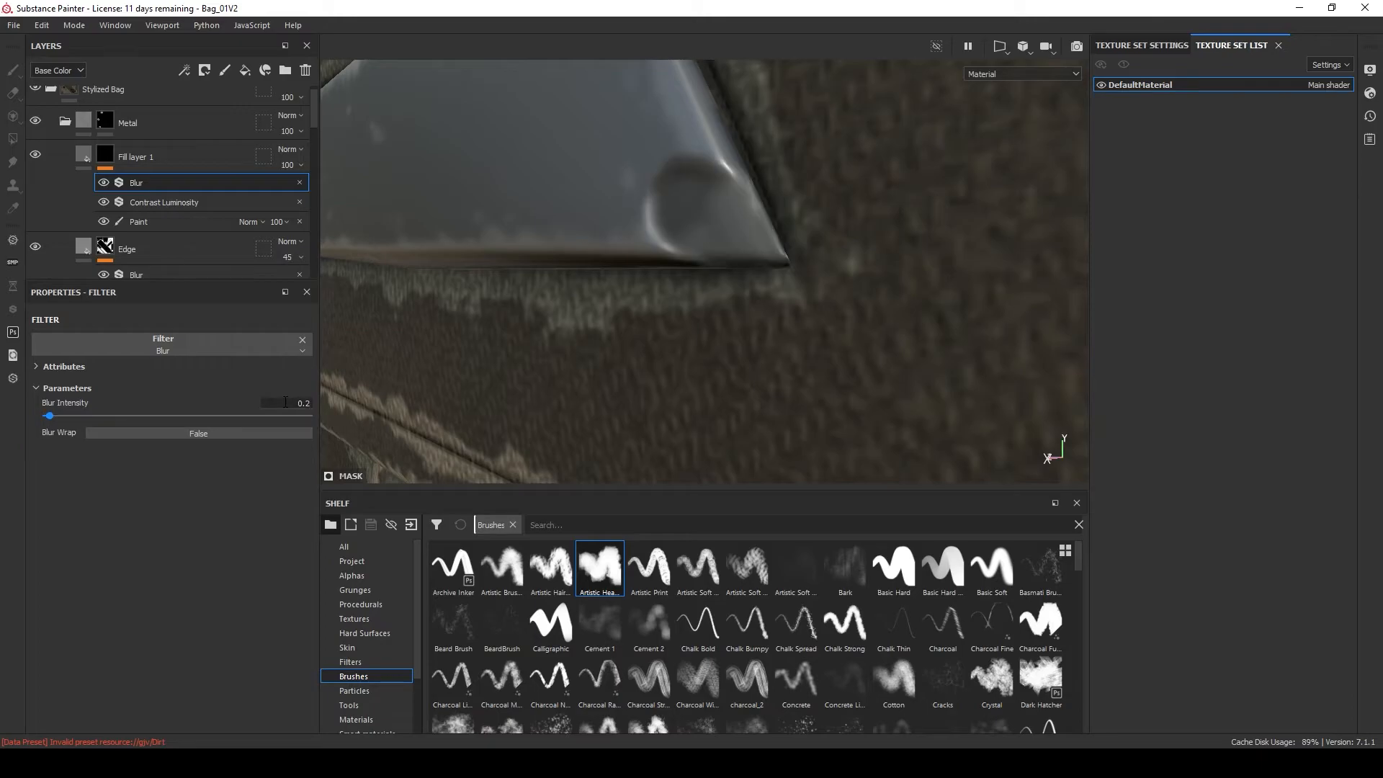
pyautogui.click(285, 402)
pyautogui.press('Return')
pyautogui.click(285, 402)
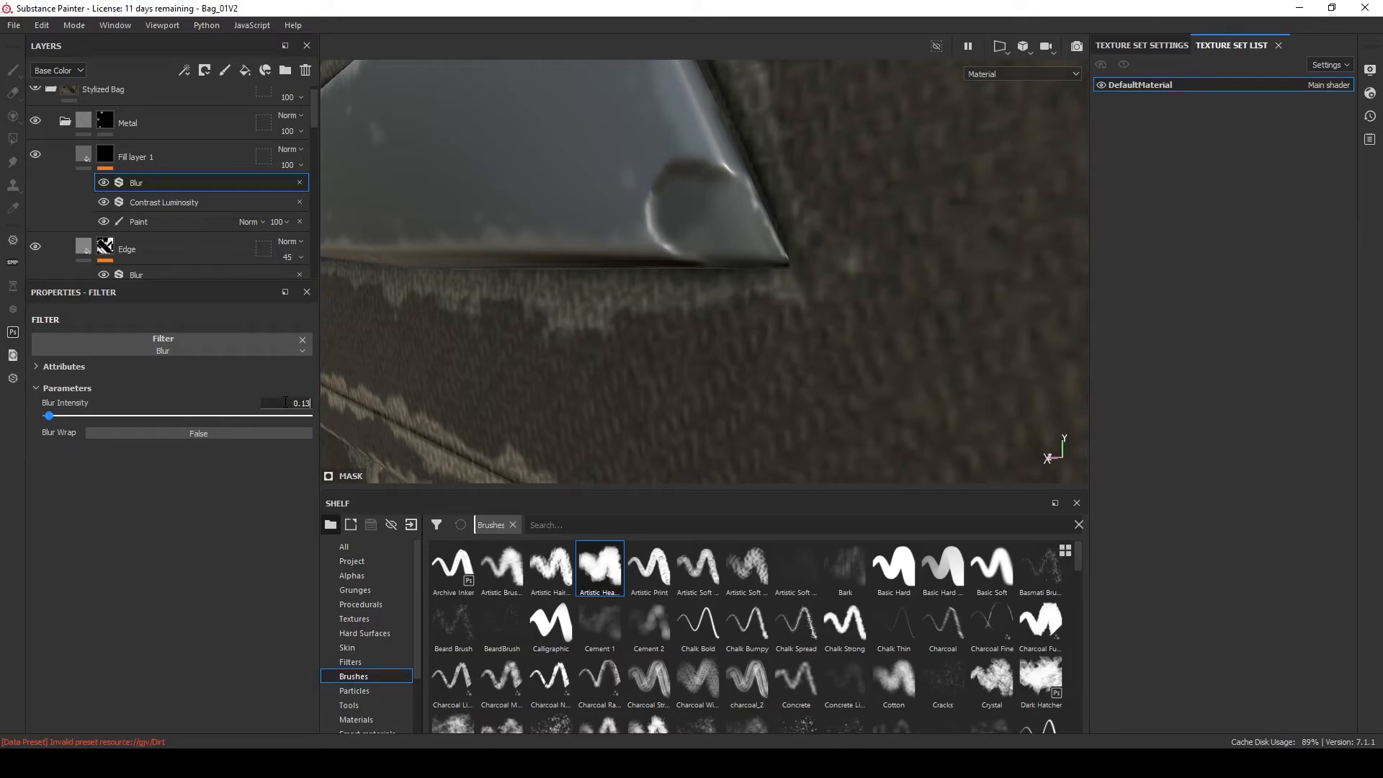
pyautogui.click(286, 402)
pyautogui.scroll(-1, 627, 261)
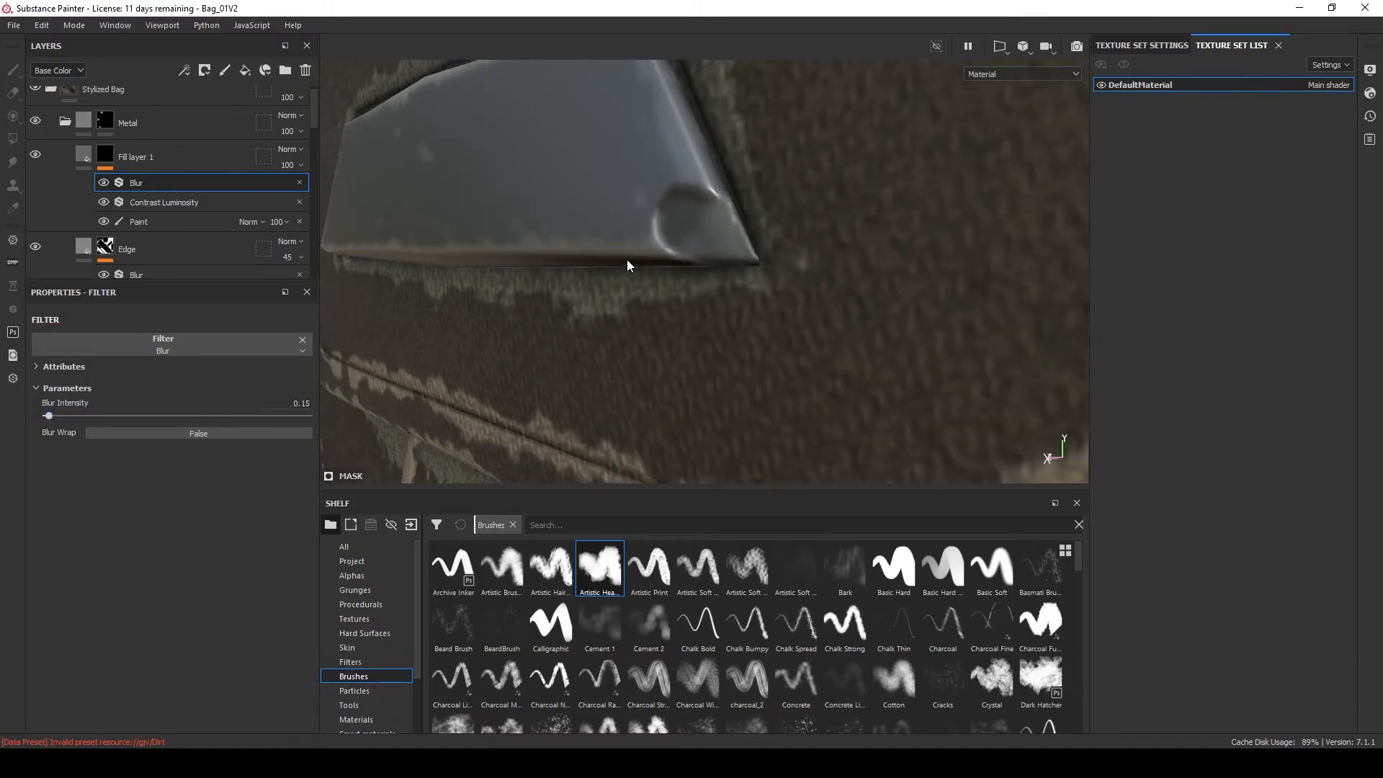
# Paint chipped damage into Fill layer 1's mask at the metal plate's lower-right corner, undoing the extra strokes along its lower edge.
pyautogui.click(266, 228)
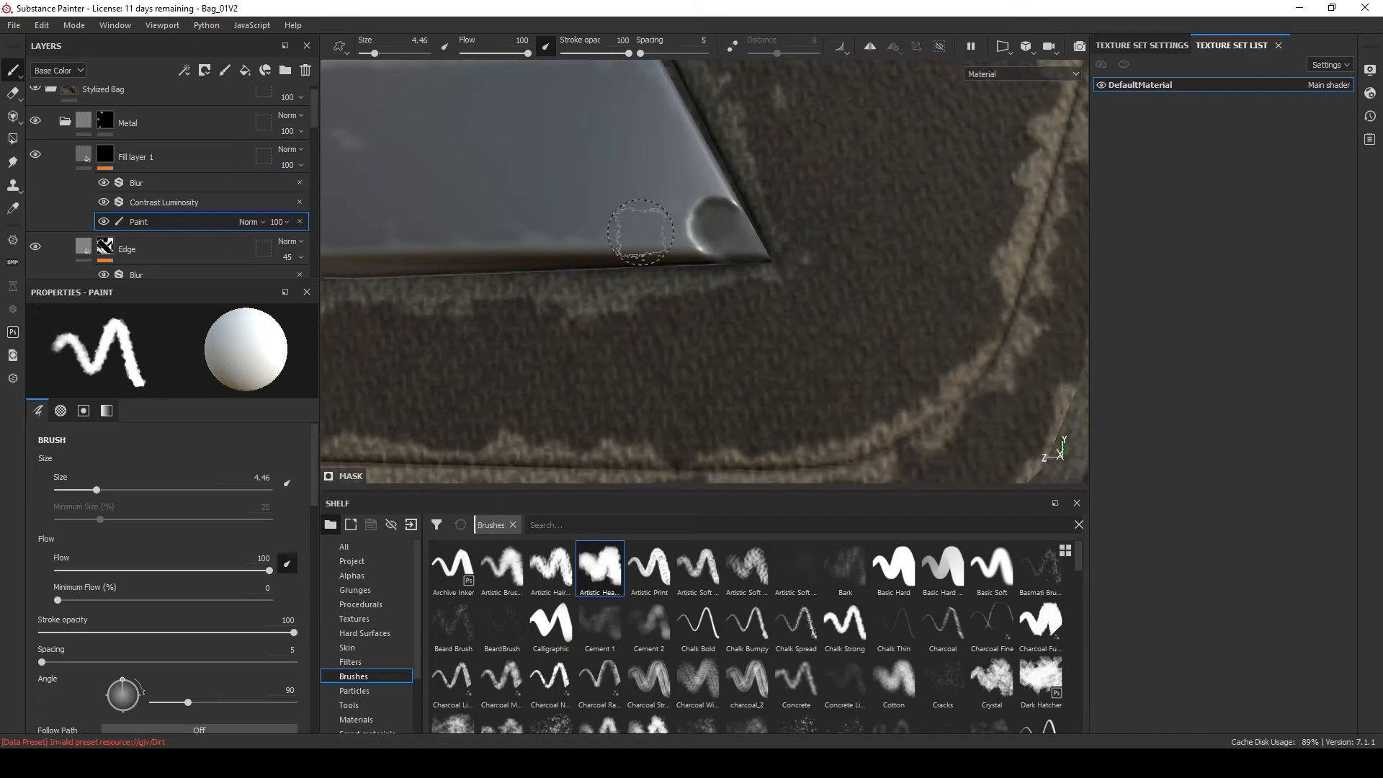
pyautogui.moveTo(510, 188)
pyautogui.mouseDown()
pyautogui.moveTo(612, 241)
pyautogui.moveTo(662, 241)
pyautogui.moveTo(479, 187)
pyautogui.mouseUp()
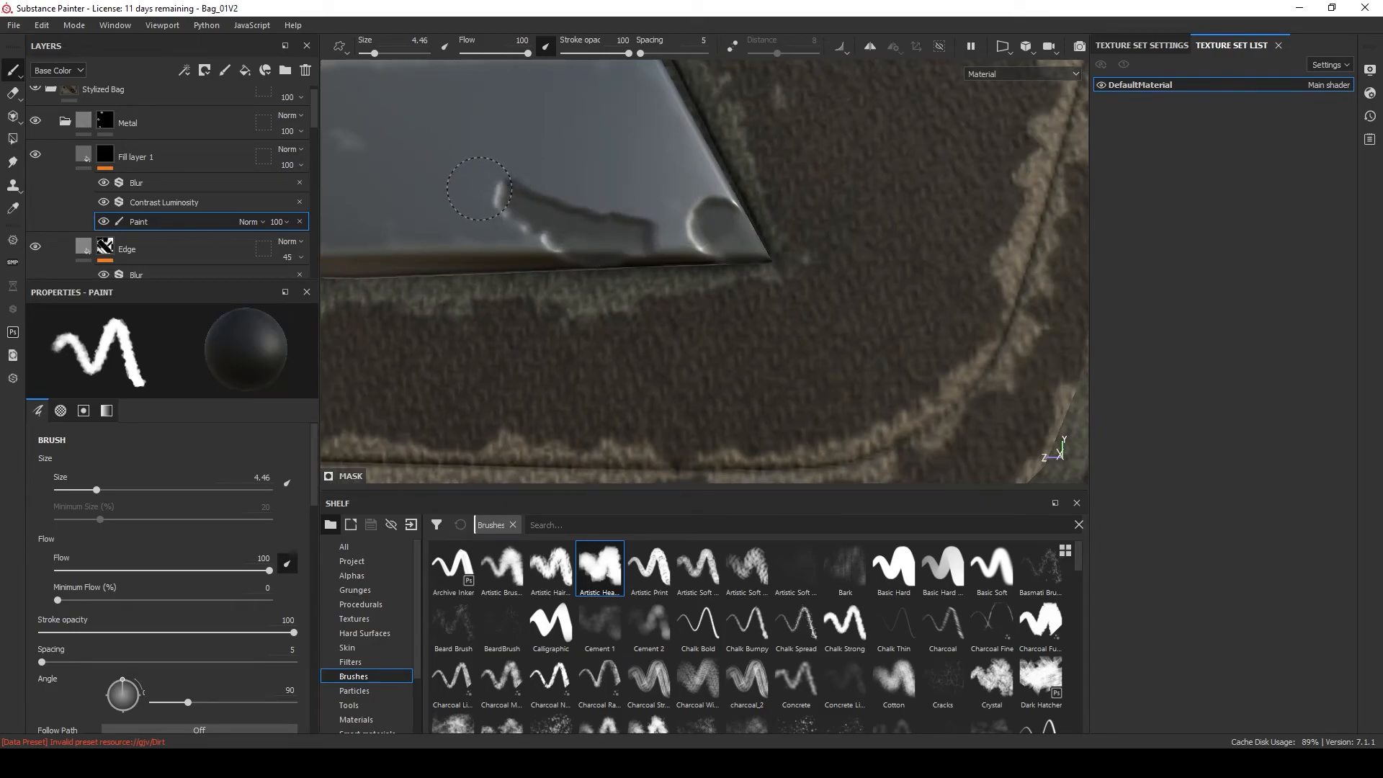
pyautogui.moveTo(514, 249)
pyautogui.keyDown('alt'); pyautogui.mouseDown()
pyautogui.moveTo(633, 259)
pyautogui.moveTo(713, 222)
pyautogui.mouseUp(); pyautogui.keyUp('alt')
pyautogui.hotkey('ctrl', 'z')
pyautogui.hotkey('ctrl', 'z')
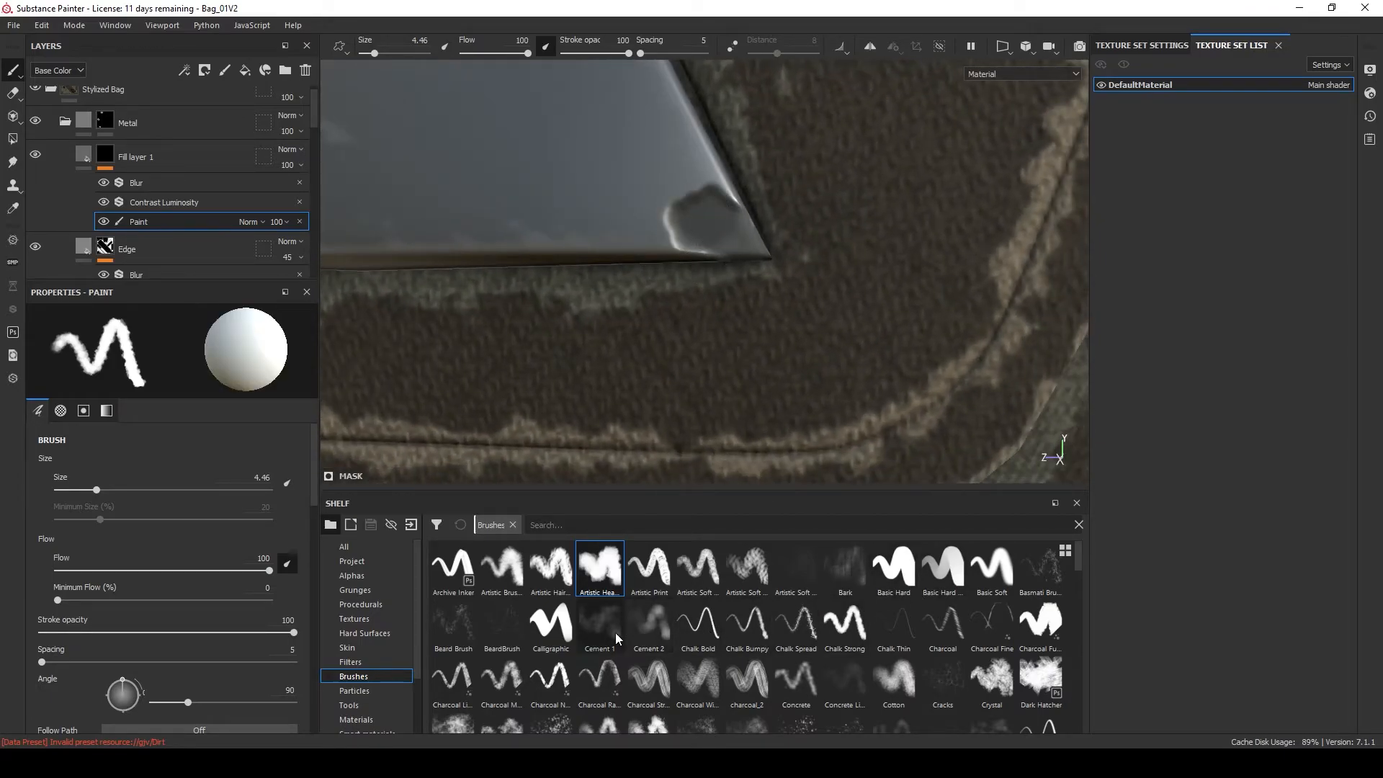
# Extend the corner chip on the metal plate using the Dirt 2 brush at size 8.43.
pyautogui.scroll(-3, 527, 655)
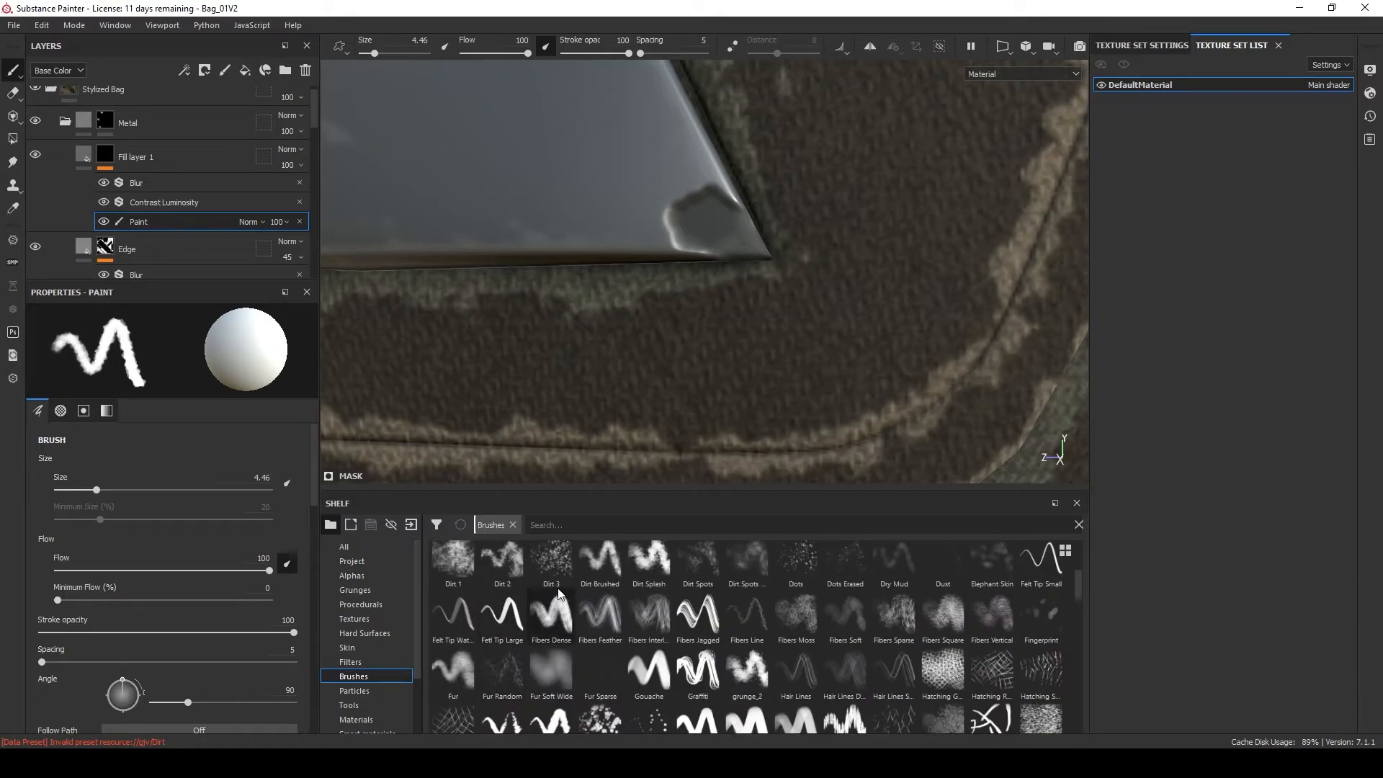
pyautogui.click(515, 570)
pyautogui.rightClick(637, 216)
pyautogui.moveTo(750, 297); pyautogui.dragTo(704, 297)
pyautogui.moveTo(685, 198)
pyautogui.mouseDown()
pyautogui.moveTo(674, 177)
pyautogui.moveTo(705, 191)
pyautogui.moveTo(723, 243)
pyautogui.moveTo(650, 262)
pyautogui.moveTo(796, 271)
pyautogui.mouseUp()
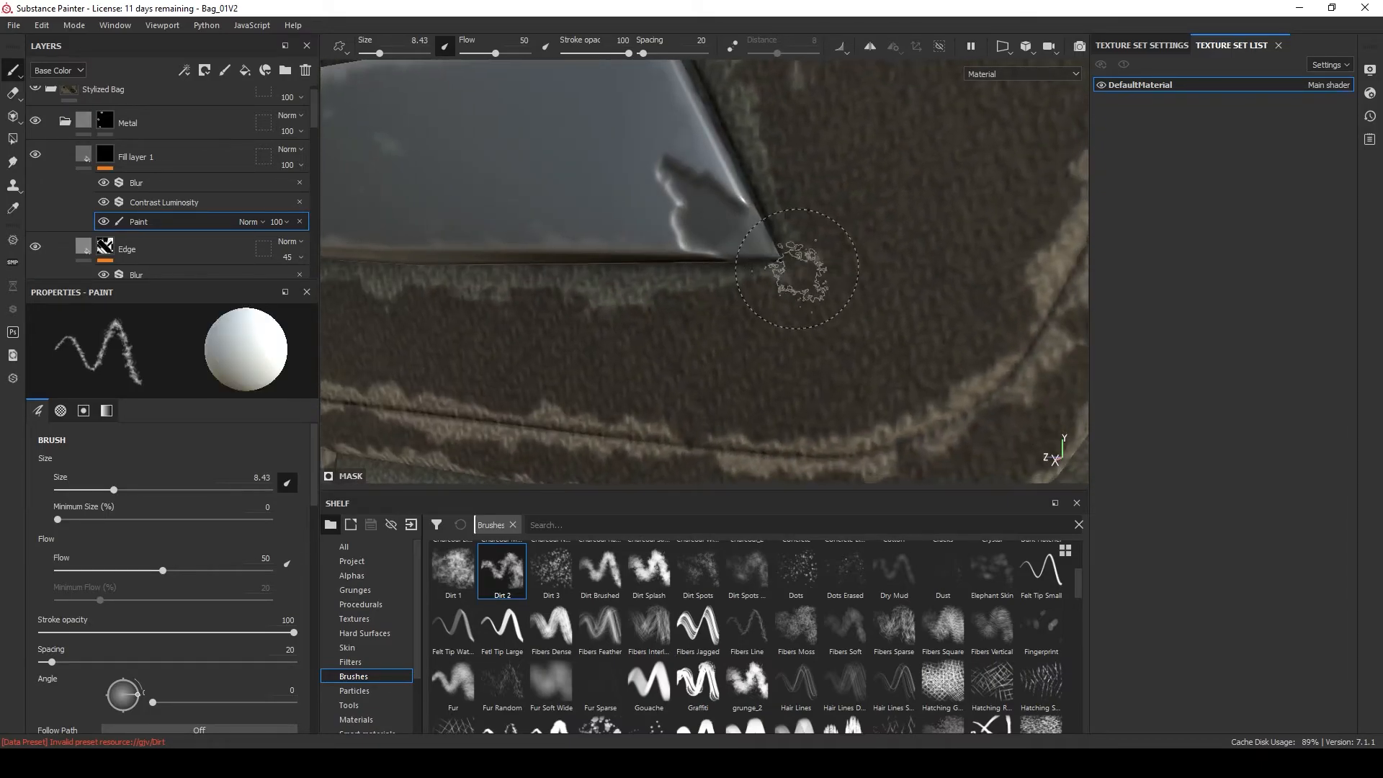
# Add a Blur Slope filter to Fill layer 1's mask and set its Intensity Divider to 100.
pyautogui.click(148, 185)
pyautogui.rightClick(173, 181)
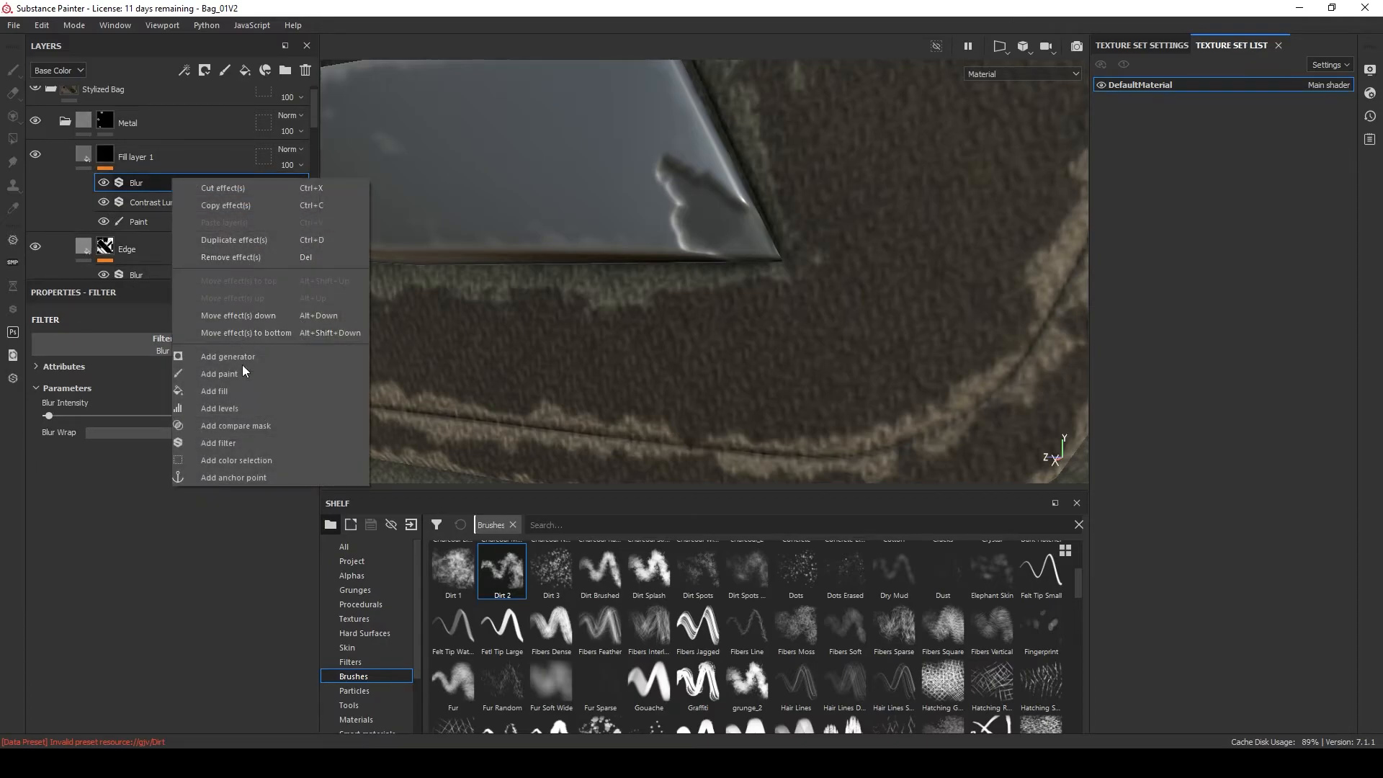
pyautogui.click(244, 441)
pyautogui.click(216, 353)
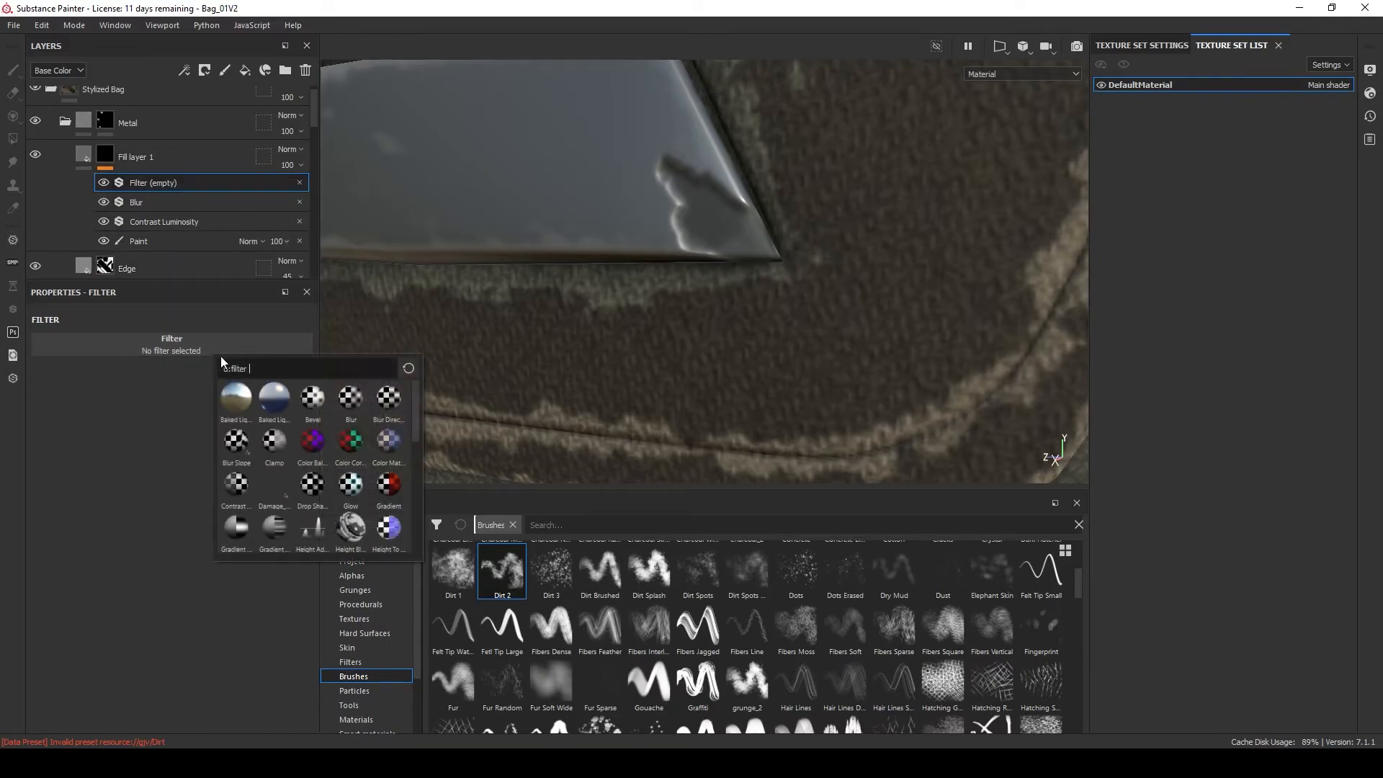
pyautogui.click(236, 441)
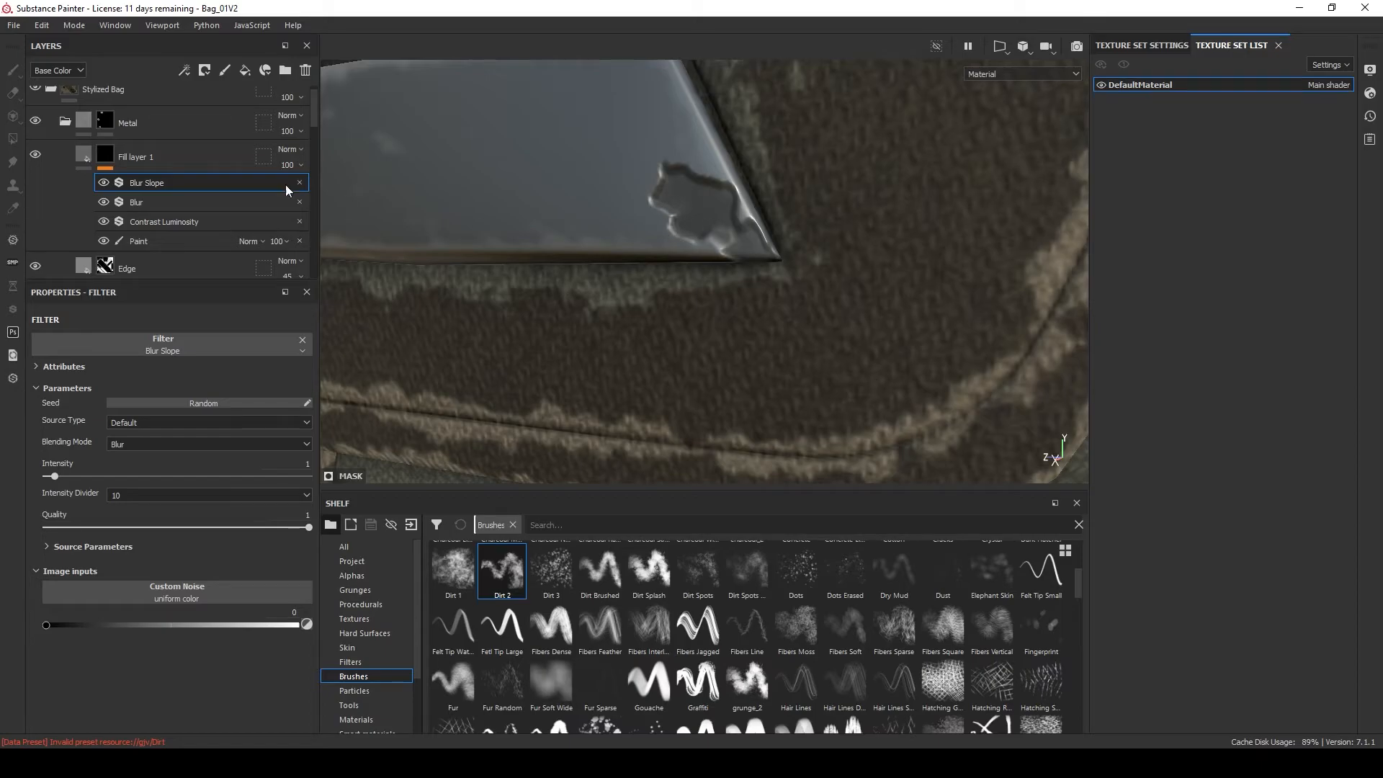
pyautogui.click(165, 494)
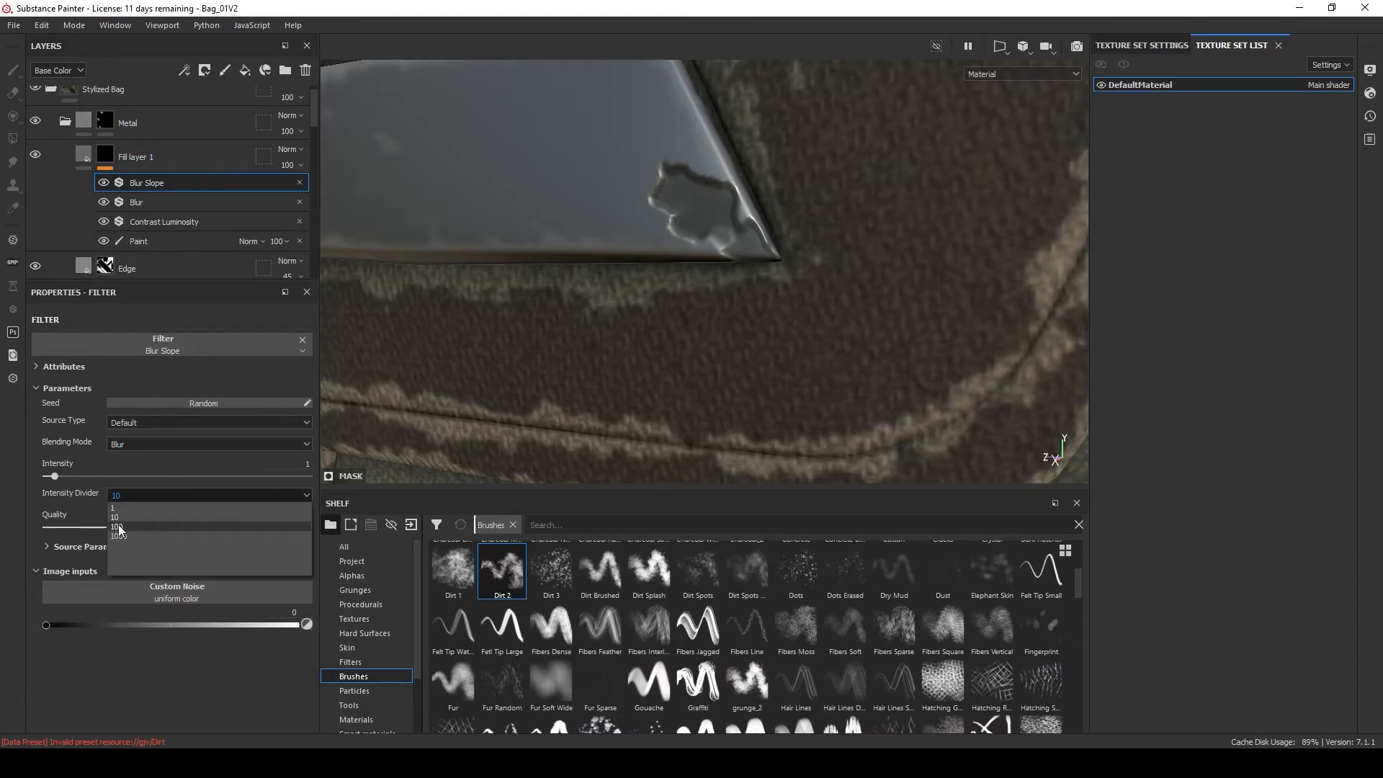
pyautogui.click(164, 528)
# Place Blur Slope below Blur with an intensity of 2.91, and set the Blur filter's intensity to 0.1.
pyautogui.moveTo(54, 476)
pyautogui.mouseDown()
pyautogui.moveTo(71, 476)
pyautogui.moveTo(56, 477)
pyautogui.mouseUp()
pyautogui.moveTo(131, 186); pyautogui.dragTo(151, 209)
pyautogui.moveTo(72, 478); pyautogui.dragTo(92, 480)
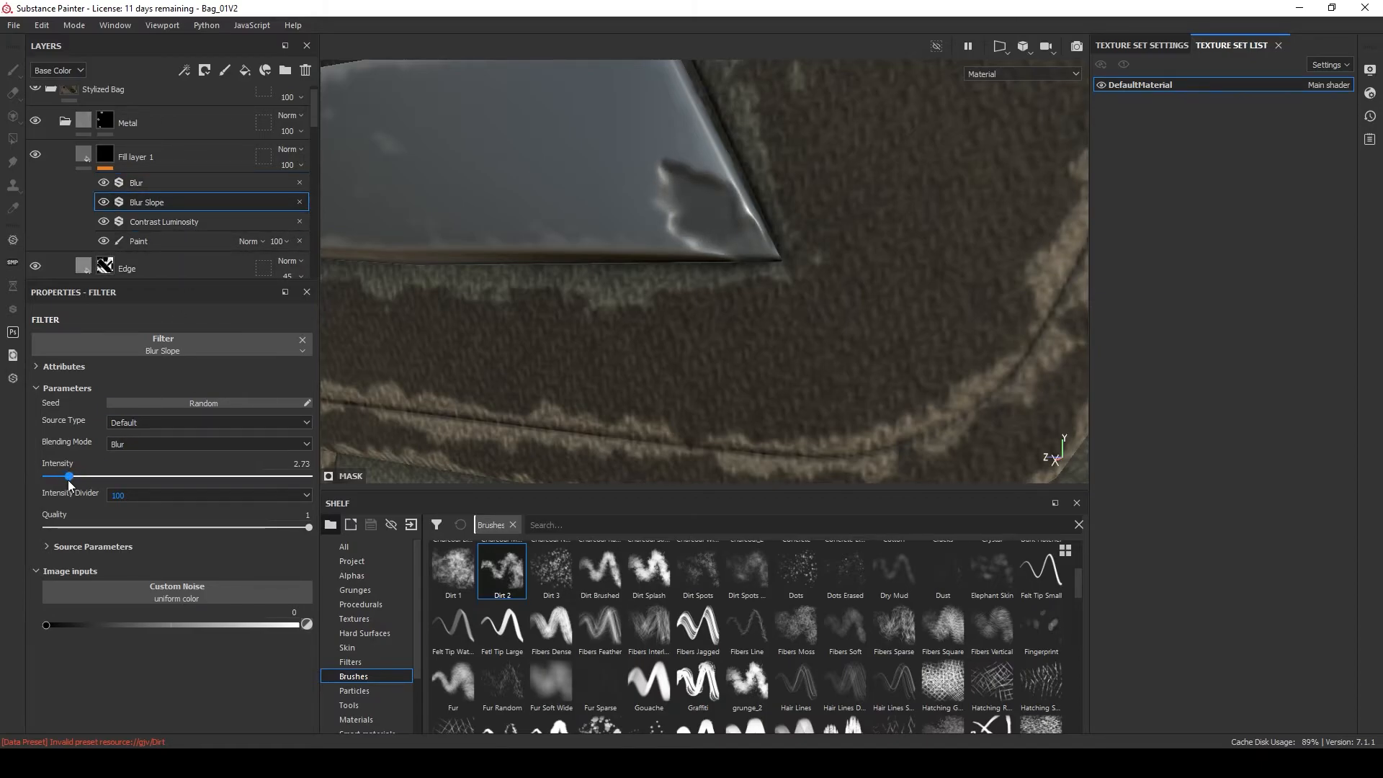
pyautogui.click(136, 183)
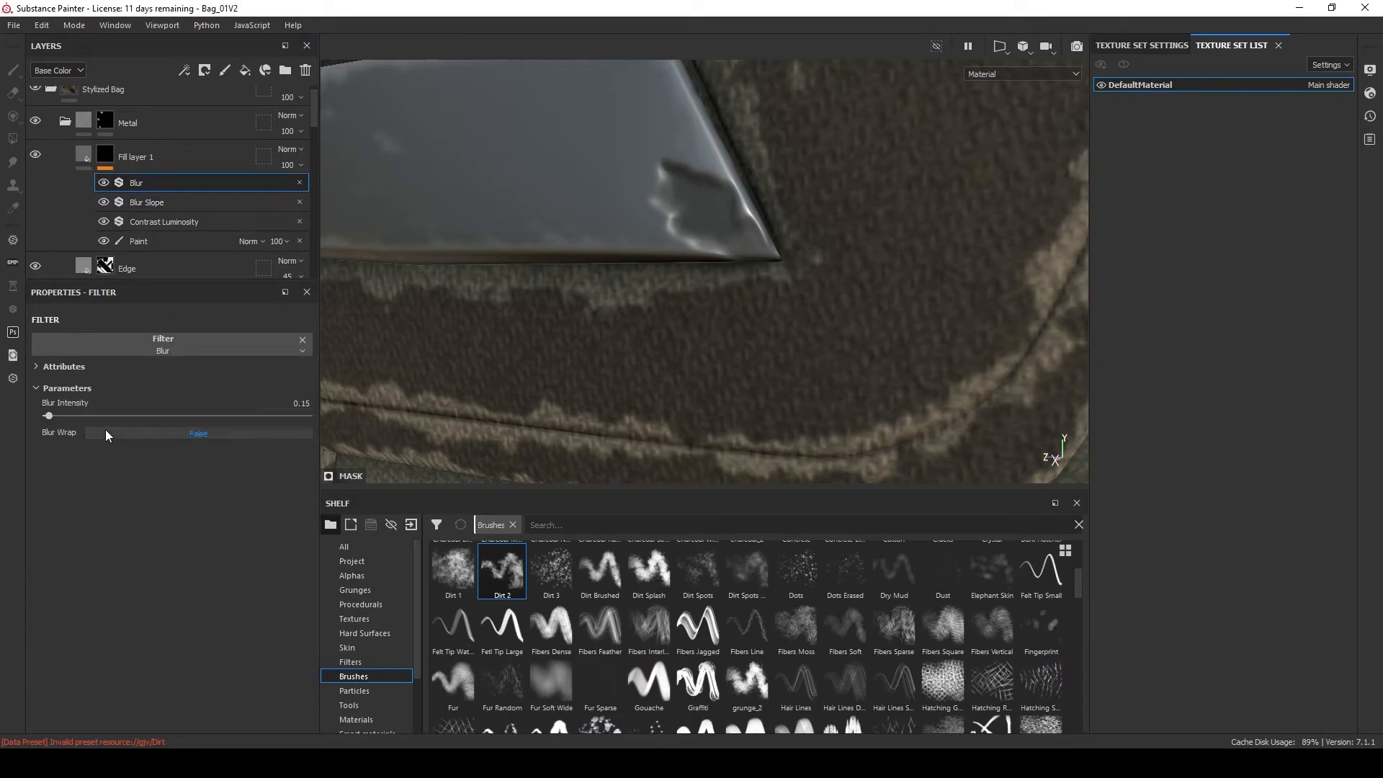
pyautogui.click(286, 403)
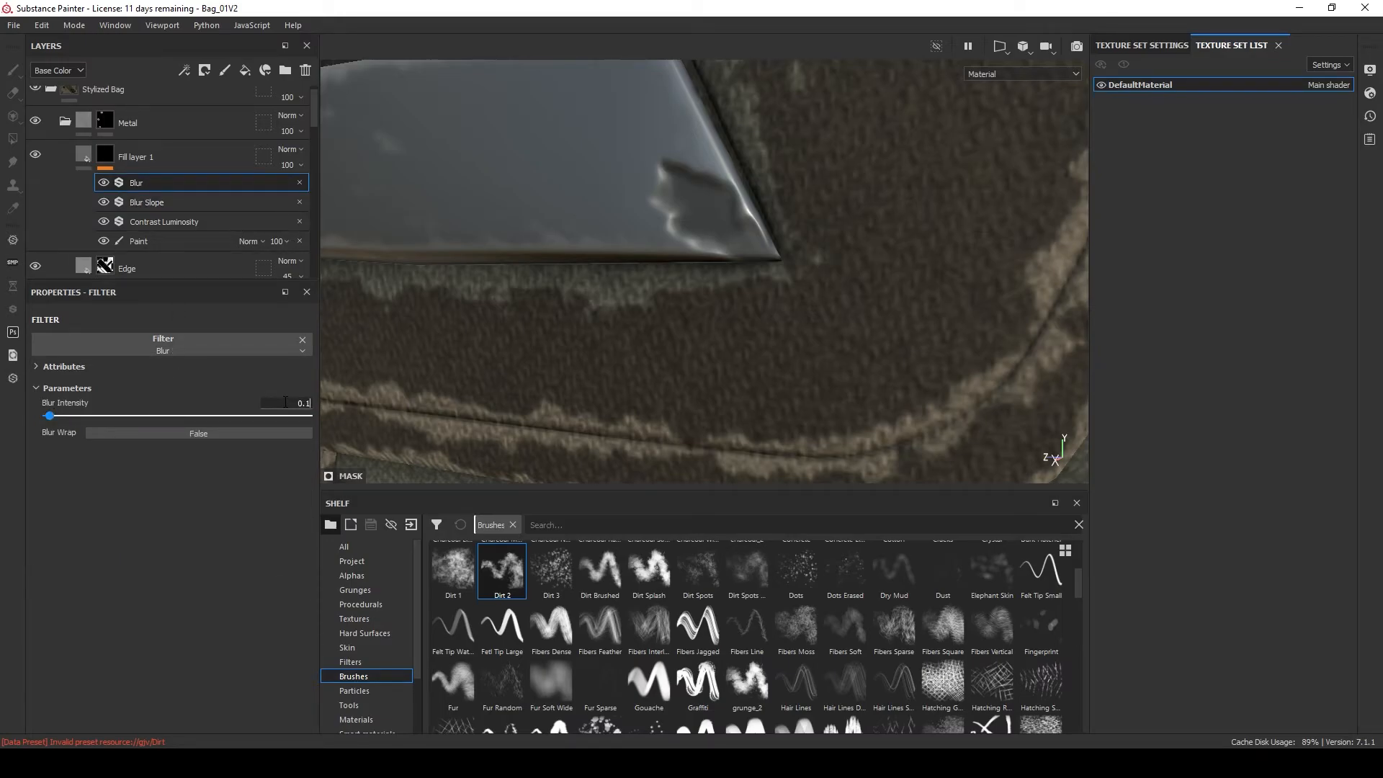
pyautogui.click(158, 202)
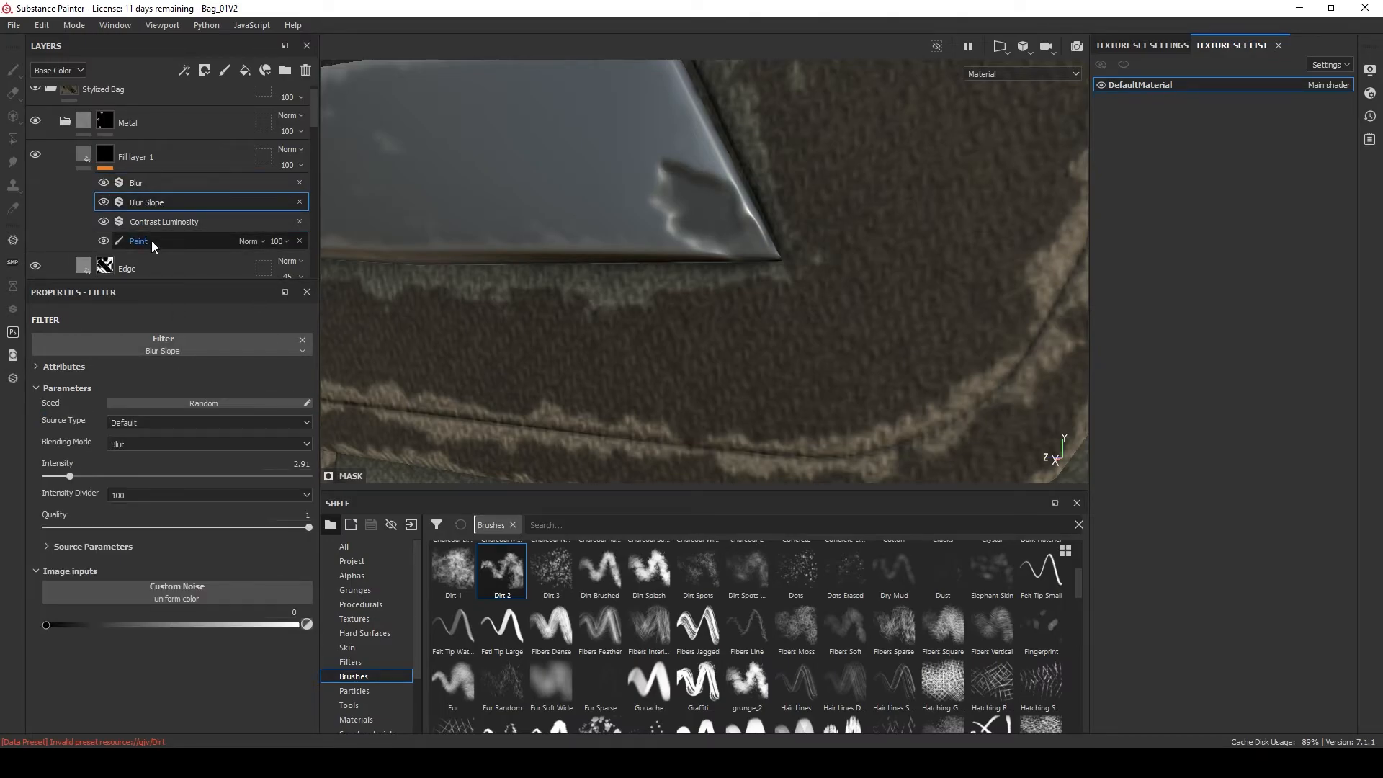
# Paint chipped damage on the vertical side of the buckle frame and trim it with the brush in black.
pyautogui.click(151, 241)
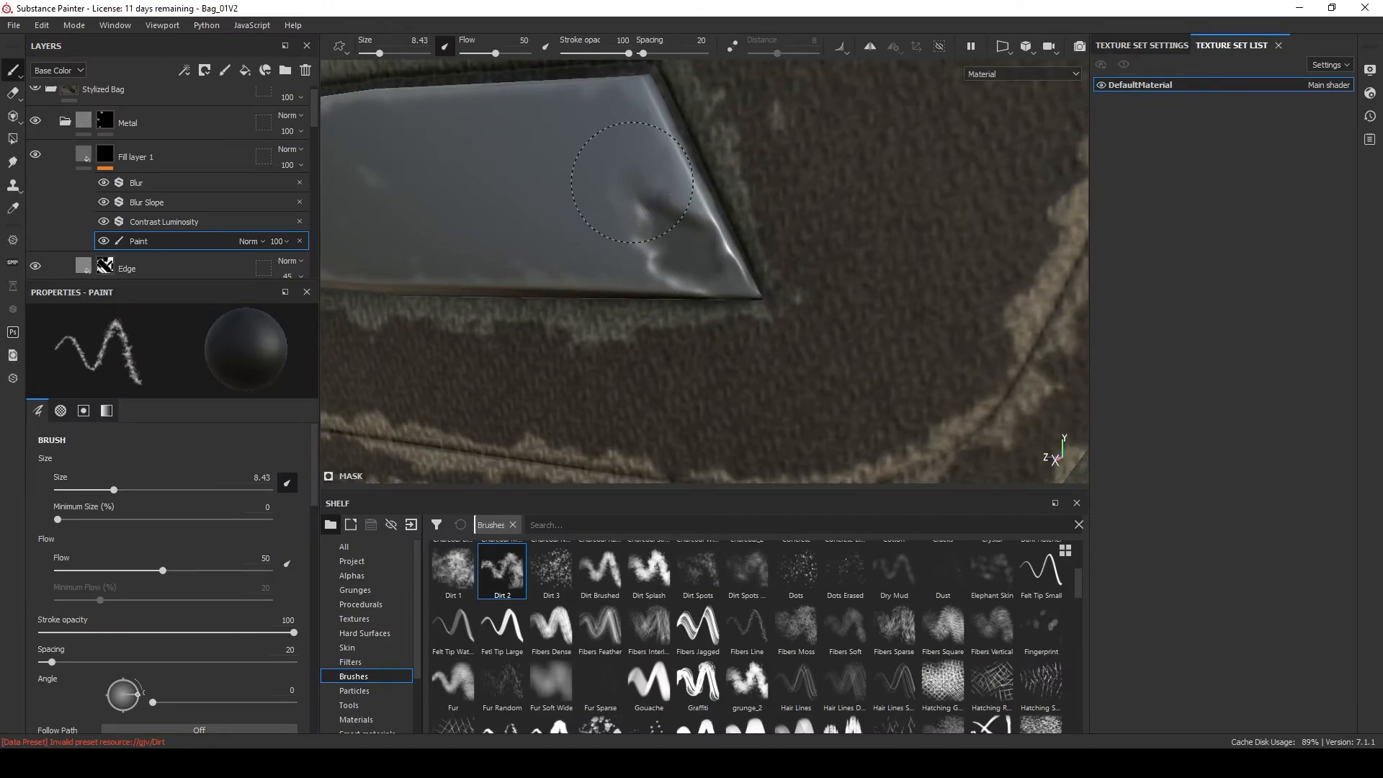
pyautogui.moveTo(641, 268)
pyautogui.keyDown('alt'); pyautogui.mouseDown()
pyautogui.moveTo(828, 266)
pyautogui.moveTo(676, 266)
pyautogui.moveTo(727, 216)
pyautogui.moveTo(756, 231)
pyautogui.moveTo(757, 262)
pyautogui.moveTo(723, 299)
pyautogui.mouseUp(); pyautogui.keyUp('alt')
pyautogui.scroll(3, 724, 213)
pyautogui.press('x')
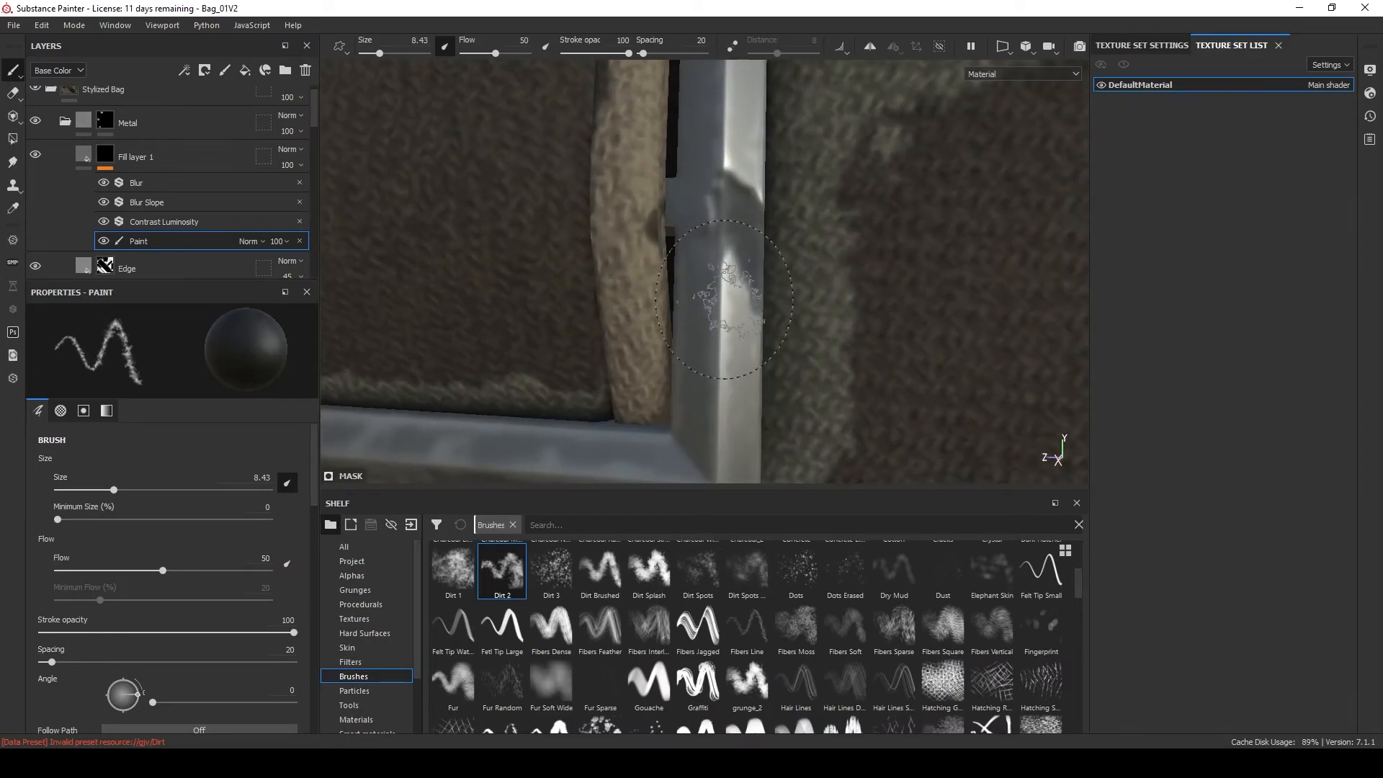
pyautogui.keyDown('alt'); pyautogui.moveTo(714, 216); pyautogui.dragTo(713, 418); pyautogui.keyUp('alt')
pyautogui.scroll(-3, 667, 244)
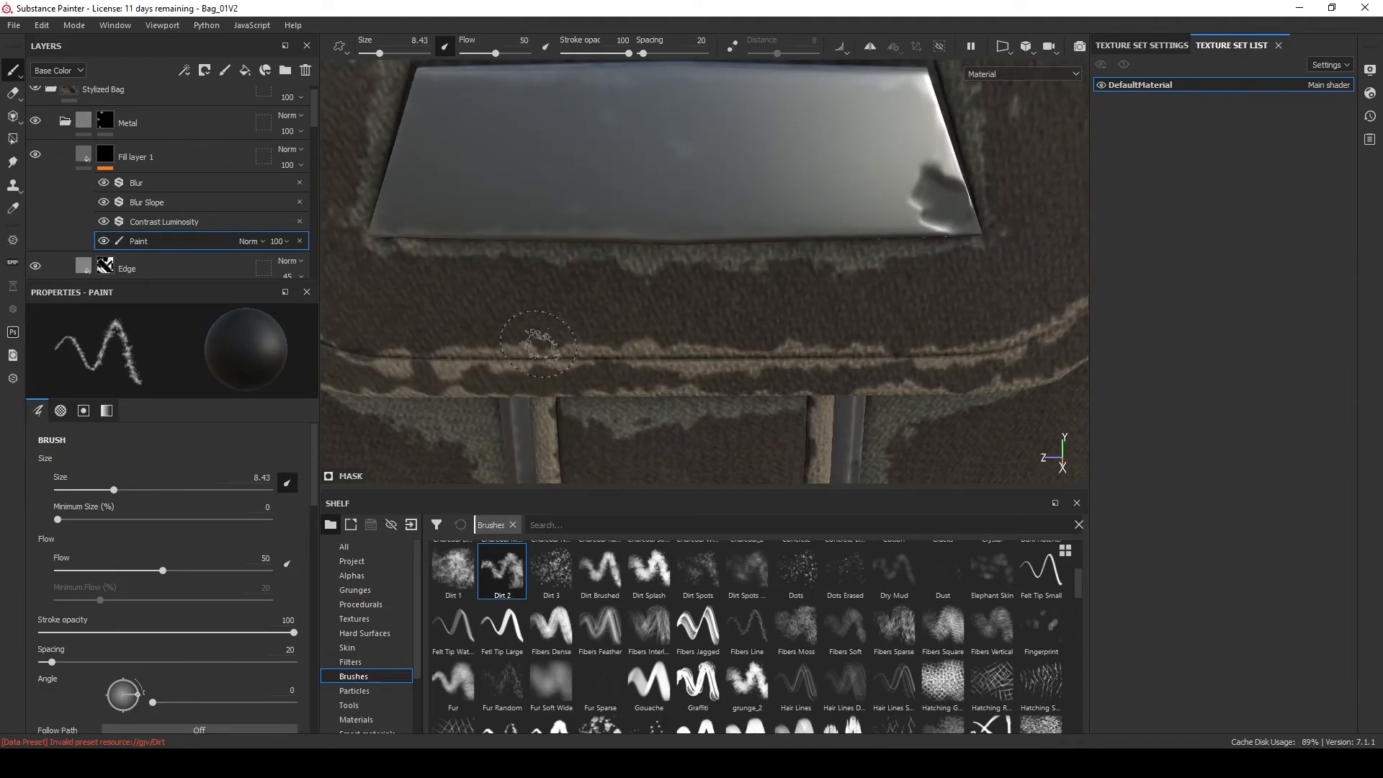
# Paint damage at the metal plate's upper-left corner using the Dirt 2 brush at flow 100 and size 12.17.
pyautogui.keyDown('alt'); pyautogui.moveTo(432, 154); pyautogui.dragTo(603, 231, button='middle'); pyautogui.keyUp('alt')
pyautogui.scroll(3, 652, 205)
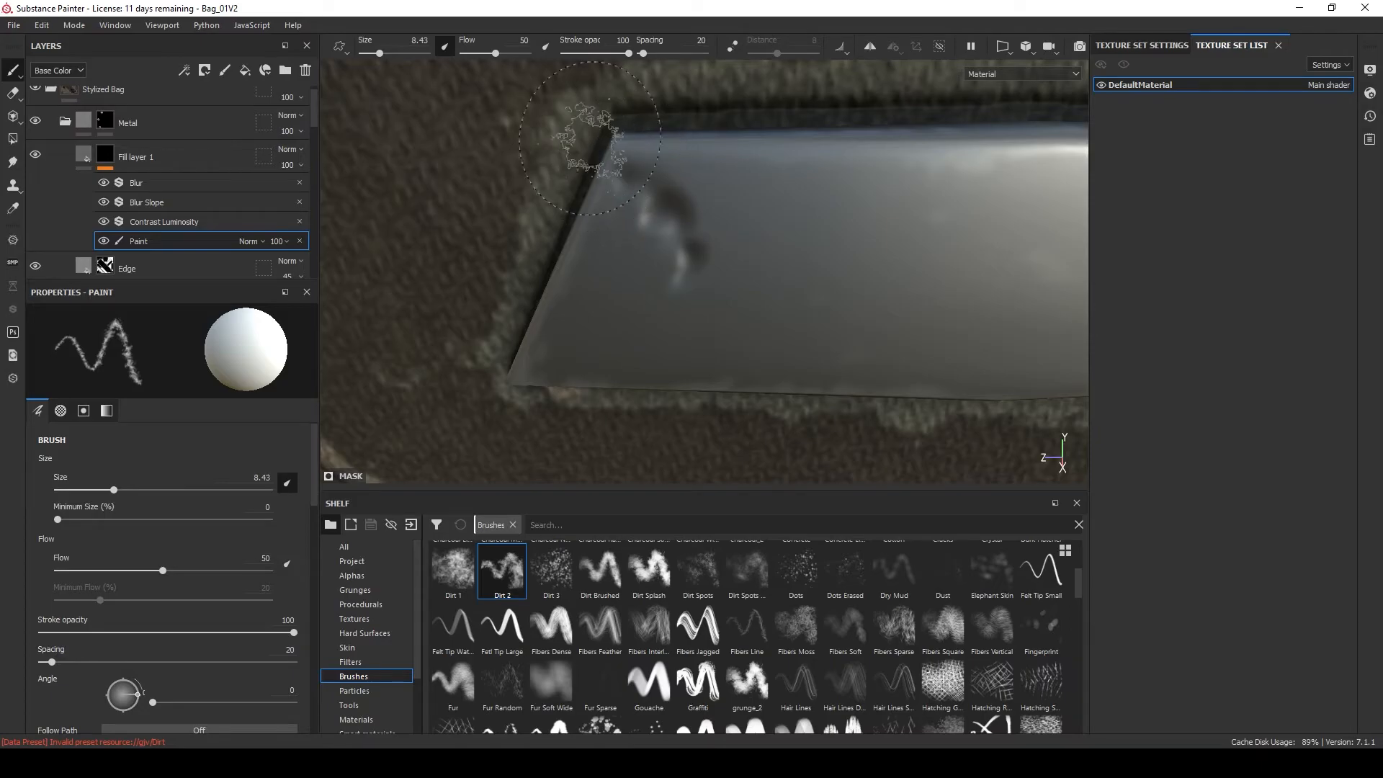
pyautogui.moveTo(496, 53); pyautogui.dragTo(535, 56)
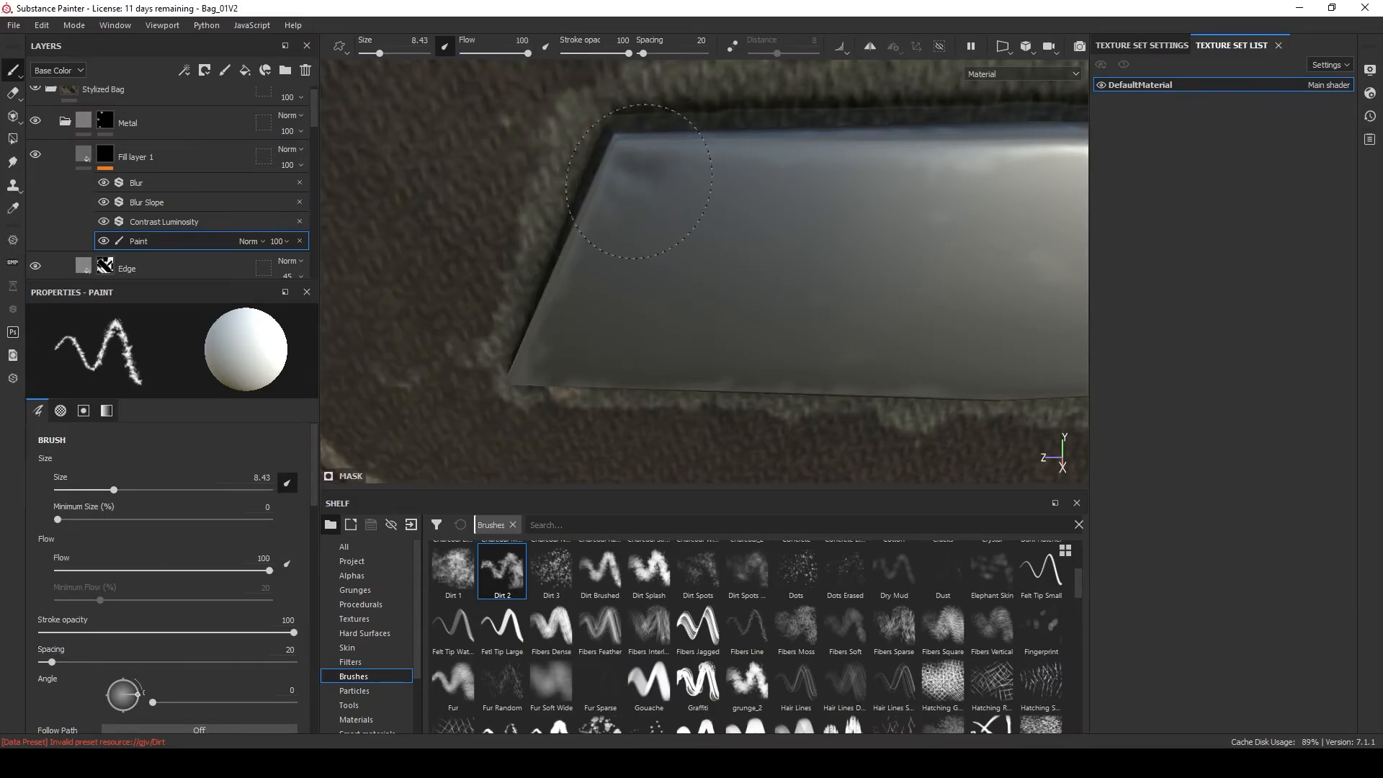
pyautogui.rightClick(634, 198)
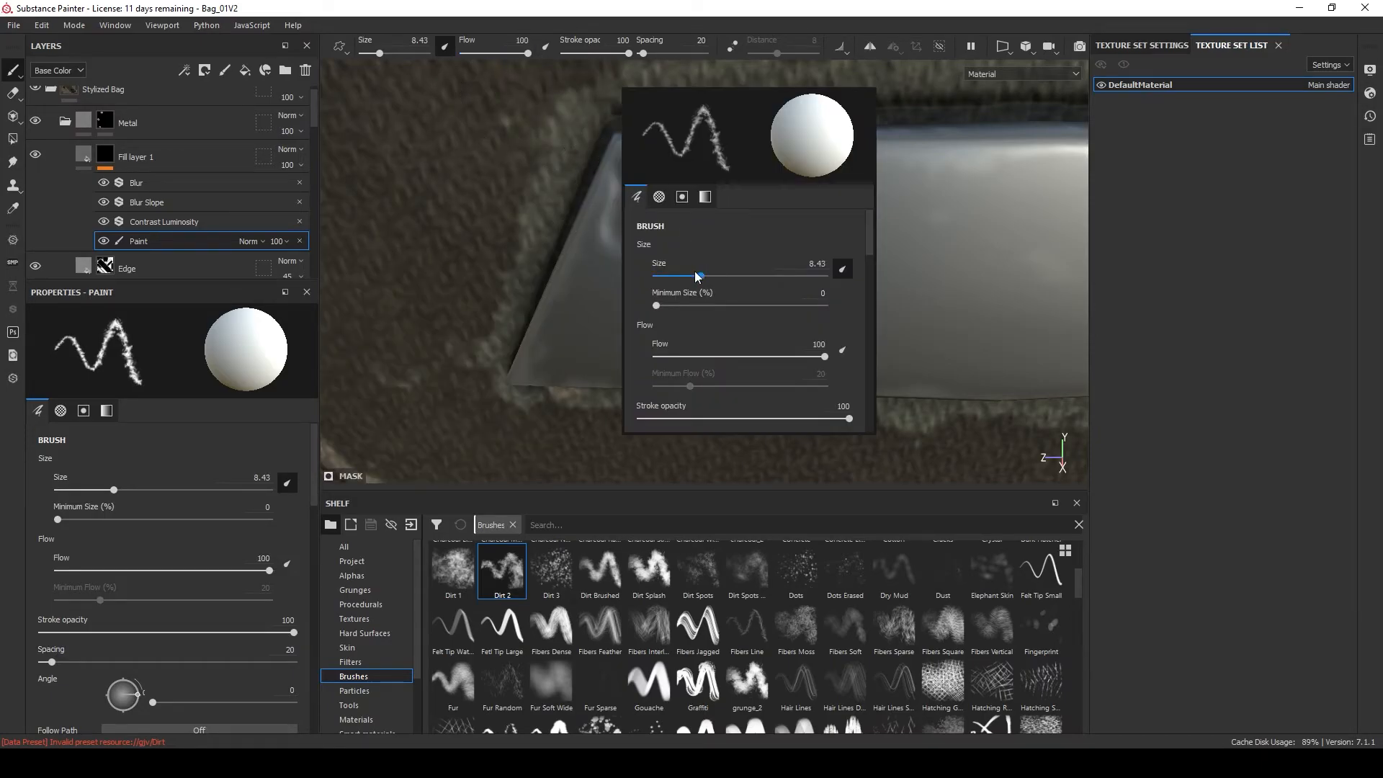
pyautogui.moveTo(697, 277); pyautogui.dragTo(702, 277)
pyautogui.moveTo(634, 168)
pyautogui.keyDown('alt'); pyautogui.mouseDown()
pyautogui.moveTo(725, 192)
pyautogui.moveTo(750, 214)
pyautogui.mouseUp(); pyautogui.keyUp('alt')
pyautogui.scroll(3, 641, 598)
# Reshape the upper-left chip using the heavy Artistic brush at size 9.18, filling it out and erasing the excess in black.
pyautogui.click(600, 568)
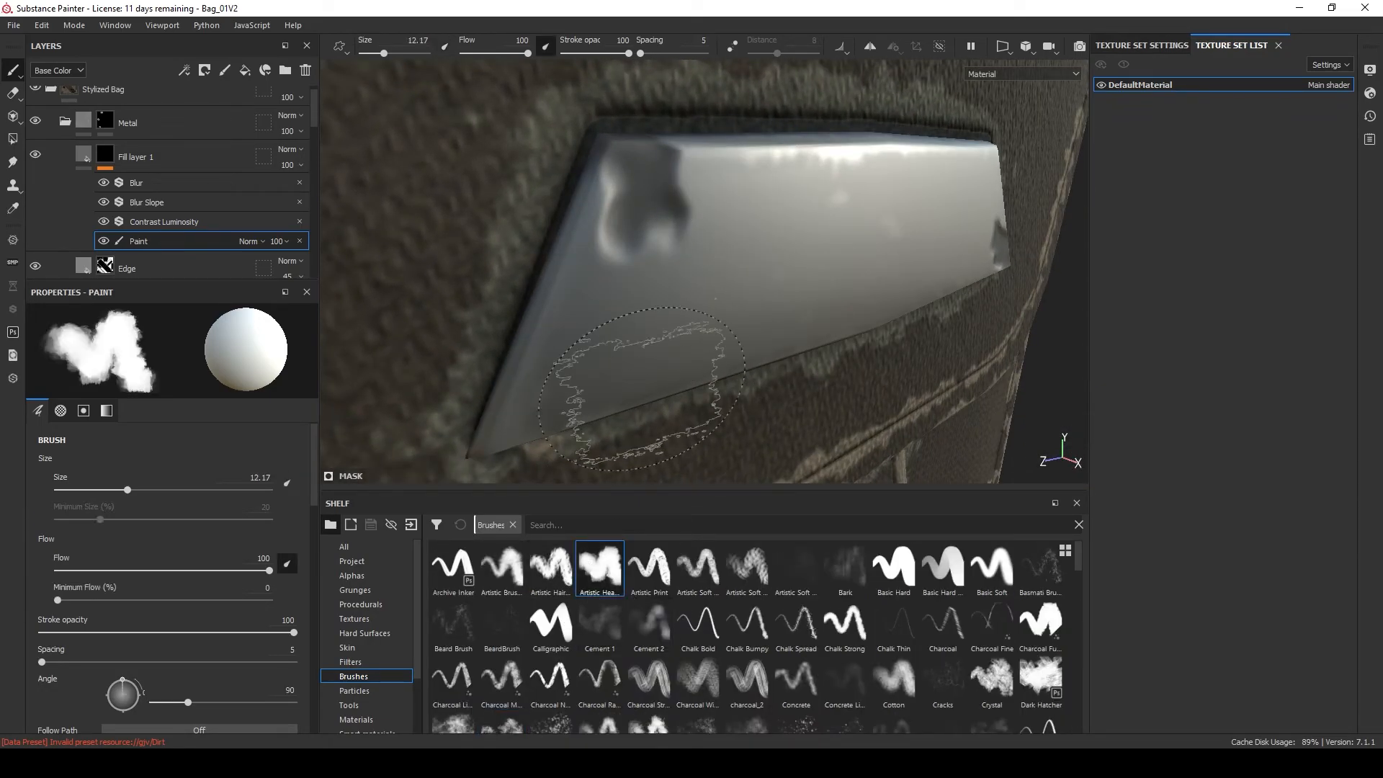
pyautogui.rightClick(648, 173)
pyautogui.moveTo(742, 286); pyautogui.dragTo(733, 286)
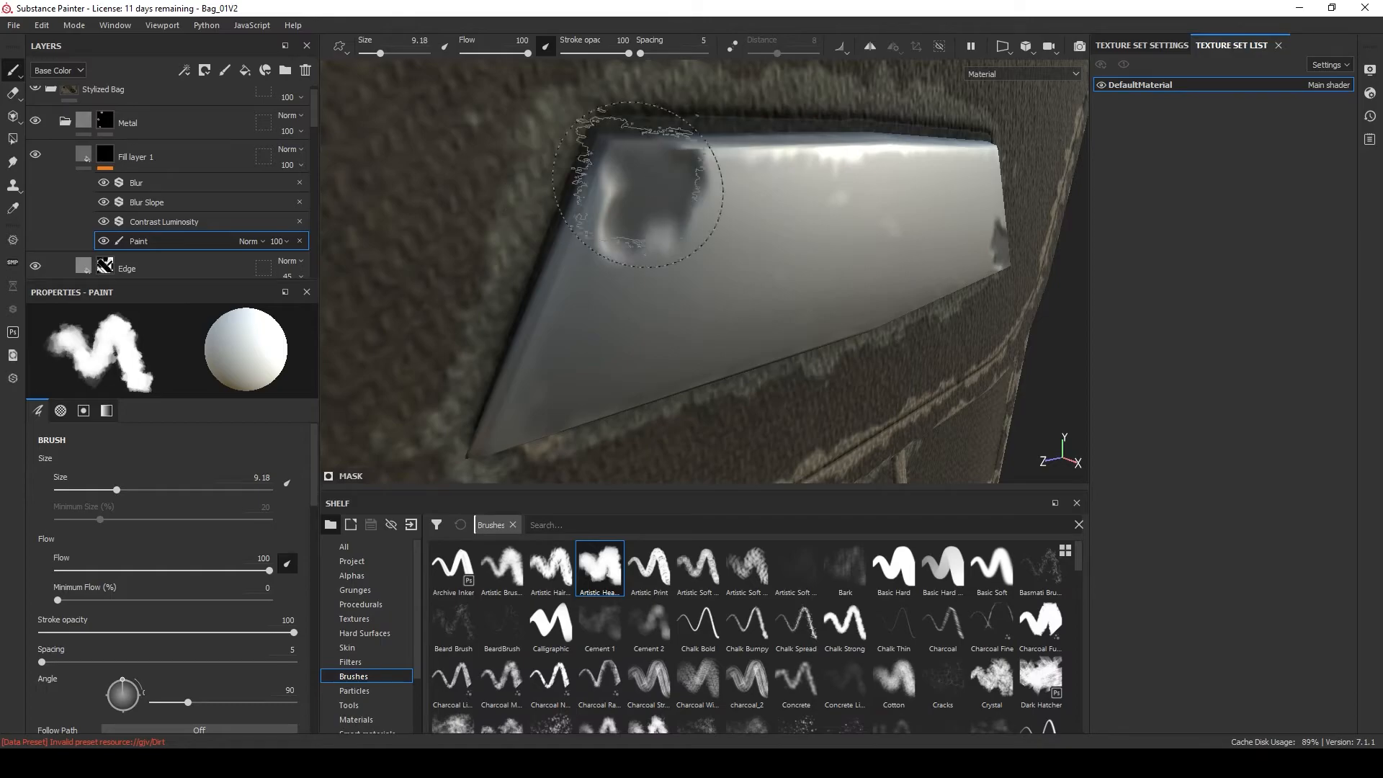
pyautogui.keyDown('alt'); pyautogui.moveTo(657, 201); pyautogui.dragTo(623, 203); pyautogui.keyUp('alt')
pyautogui.click(623, 203)
pyautogui.scroll(-2, 655, 207)
pyautogui.press('x')
pyautogui.moveTo(709, 196); pyautogui.dragTo(651, 216)
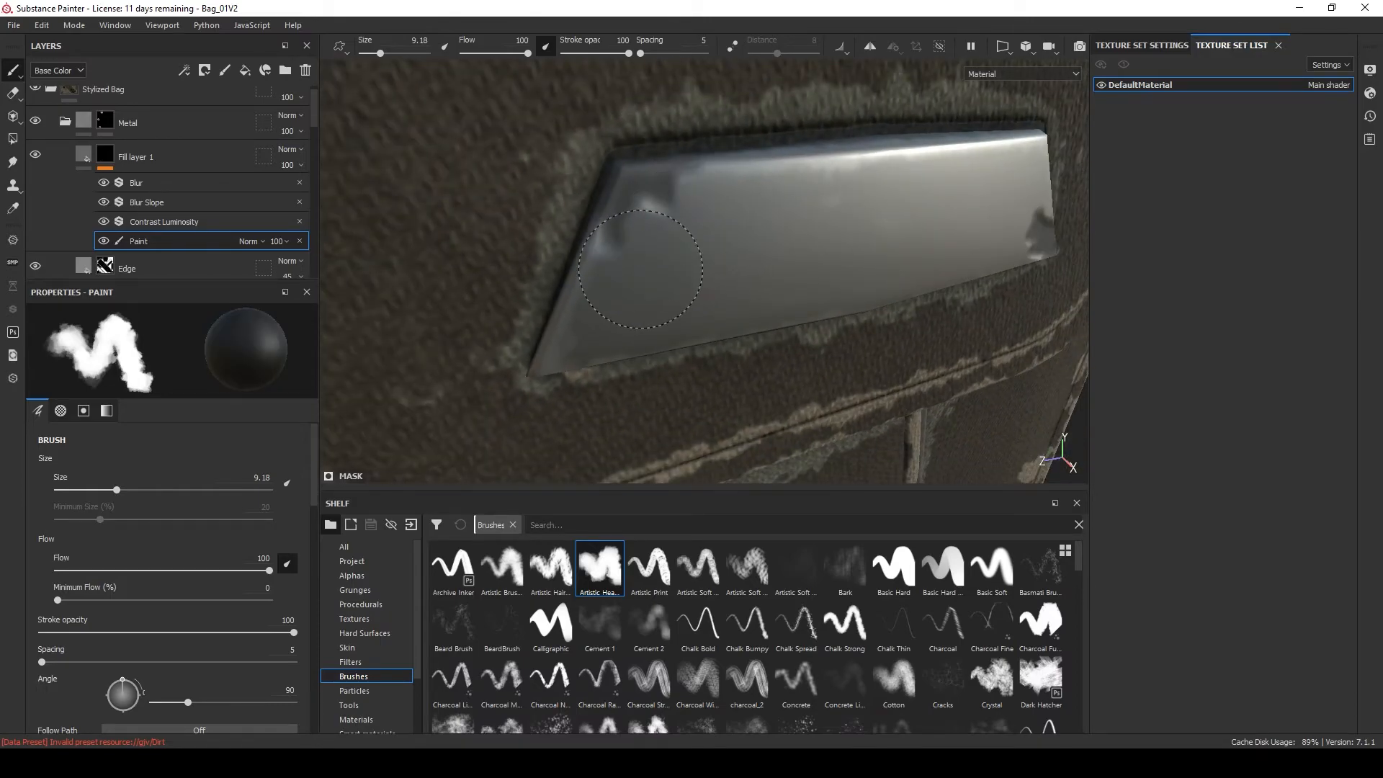
# Readjust the mask's Blur intensity, trying 0.2 before entering a lower value.
pyautogui.scroll(-2, 703, 298)
pyautogui.keyDown('alt'); pyautogui.keyDown('shift'); pyautogui.moveTo(710, 299); pyautogui.dragTo(692, 287); pyautogui.keyUp('shift'); pyautogui.keyUp('alt')
pyautogui.keyDown('alt'); pyautogui.moveTo(691, 287); pyautogui.dragTo(606, 264, button='middle'); pyautogui.keyUp('alt')
pyautogui.keyDown('alt'); pyautogui.moveTo(556, 212); pyautogui.dragTo(461, 220); pyautogui.keyUp('alt')
pyautogui.click(206, 182)
pyautogui.click(293, 402)
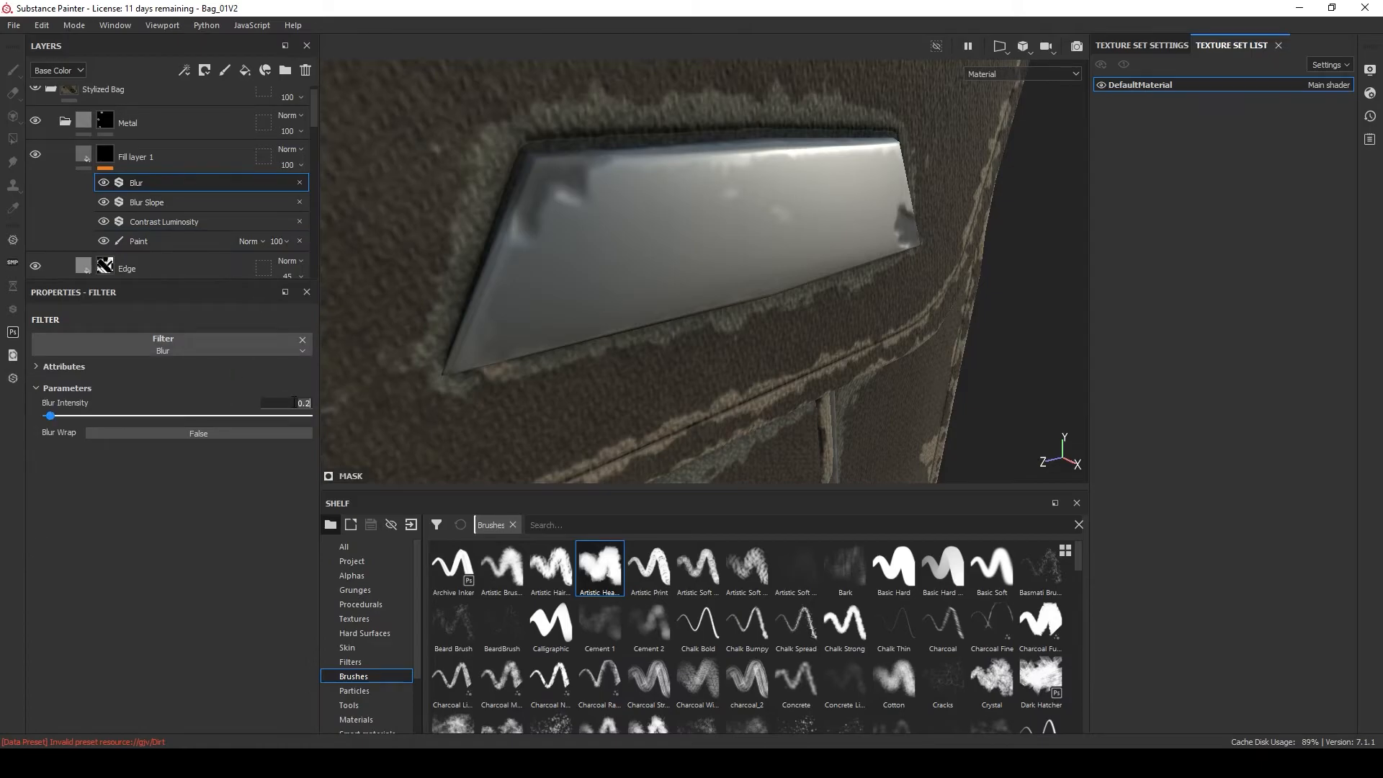
pyautogui.write('1')
pyautogui.press('Return')
pyautogui.click(294, 400)
pyautogui.press('Return')
# Add a Sharpen filter above Blur on the mask and try an intensity of 2.62 before lowering it.
pyautogui.rightClick(148, 180)
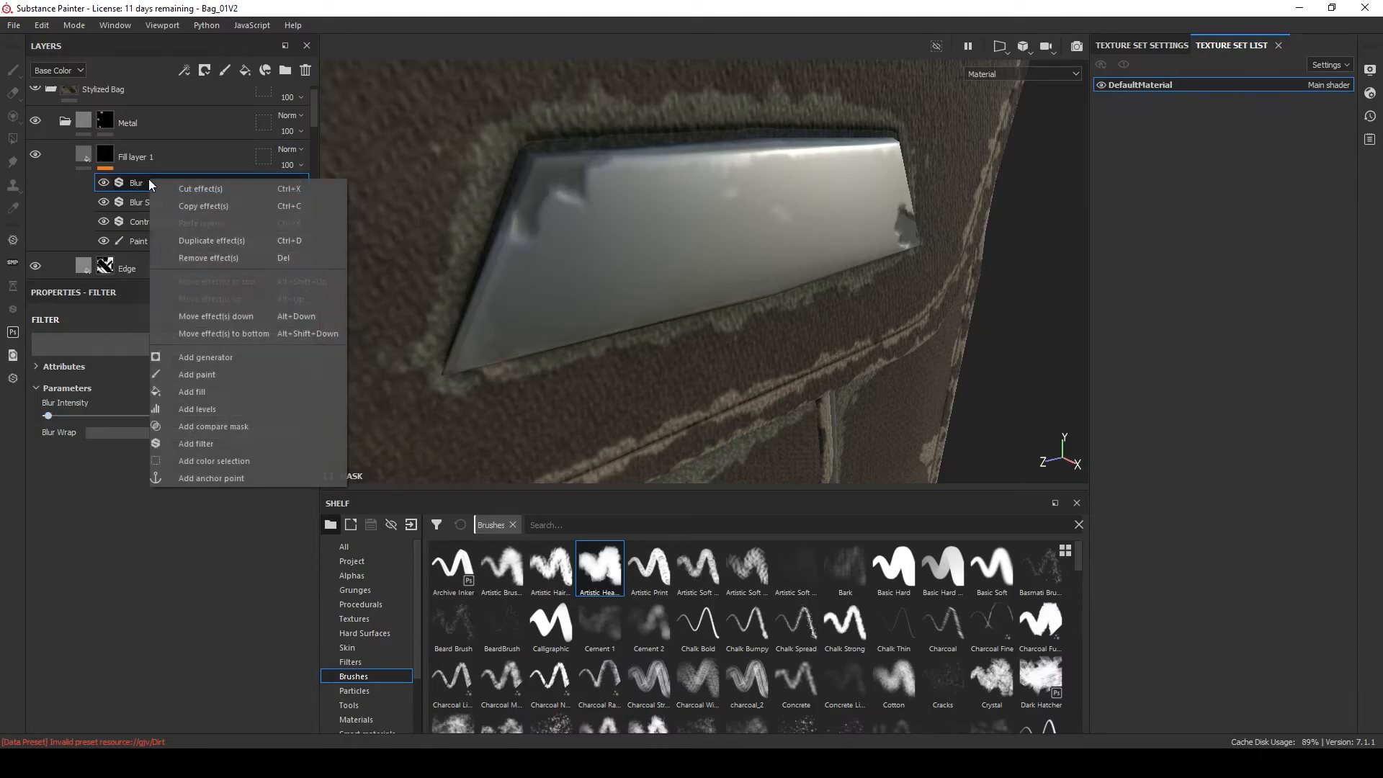
pyautogui.click(219, 446)
pyautogui.click(206, 342)
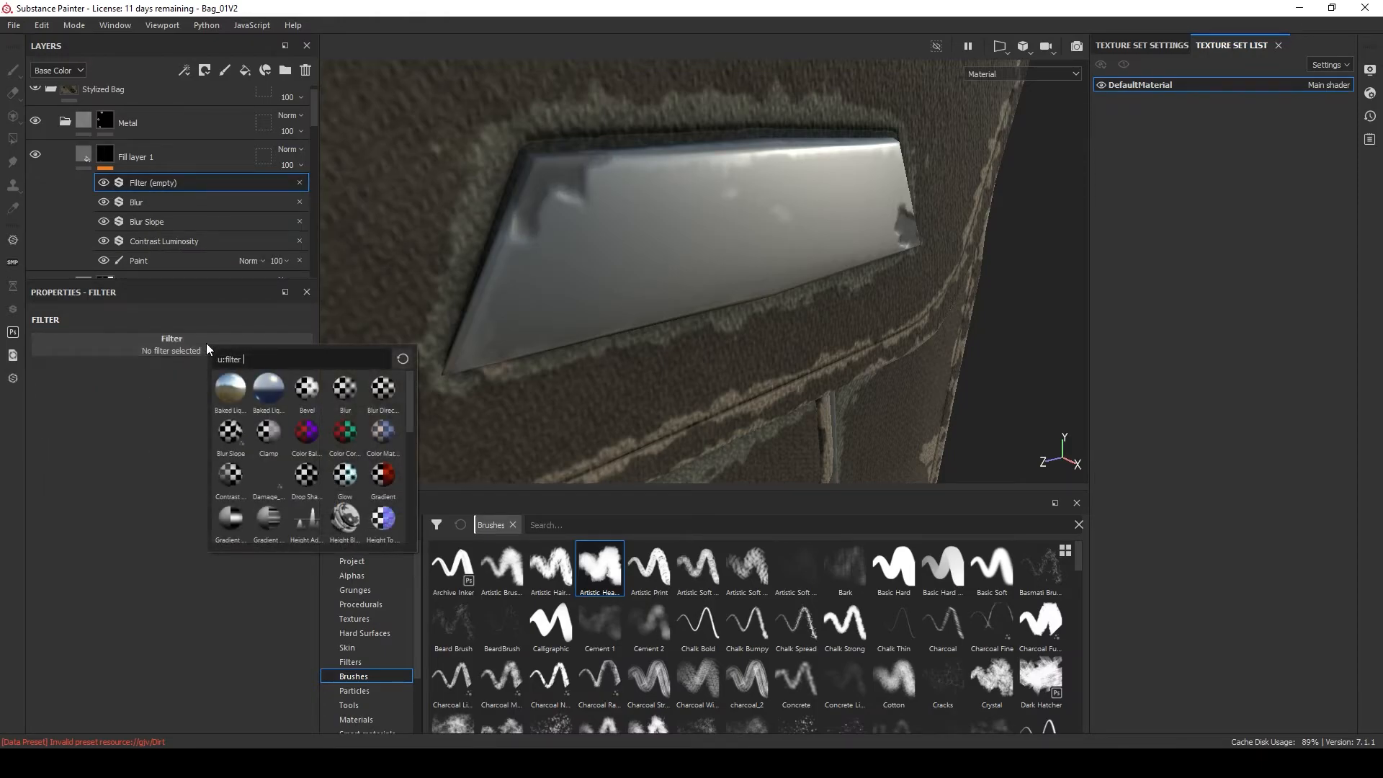
pyautogui.scroll(-1, 333, 510)
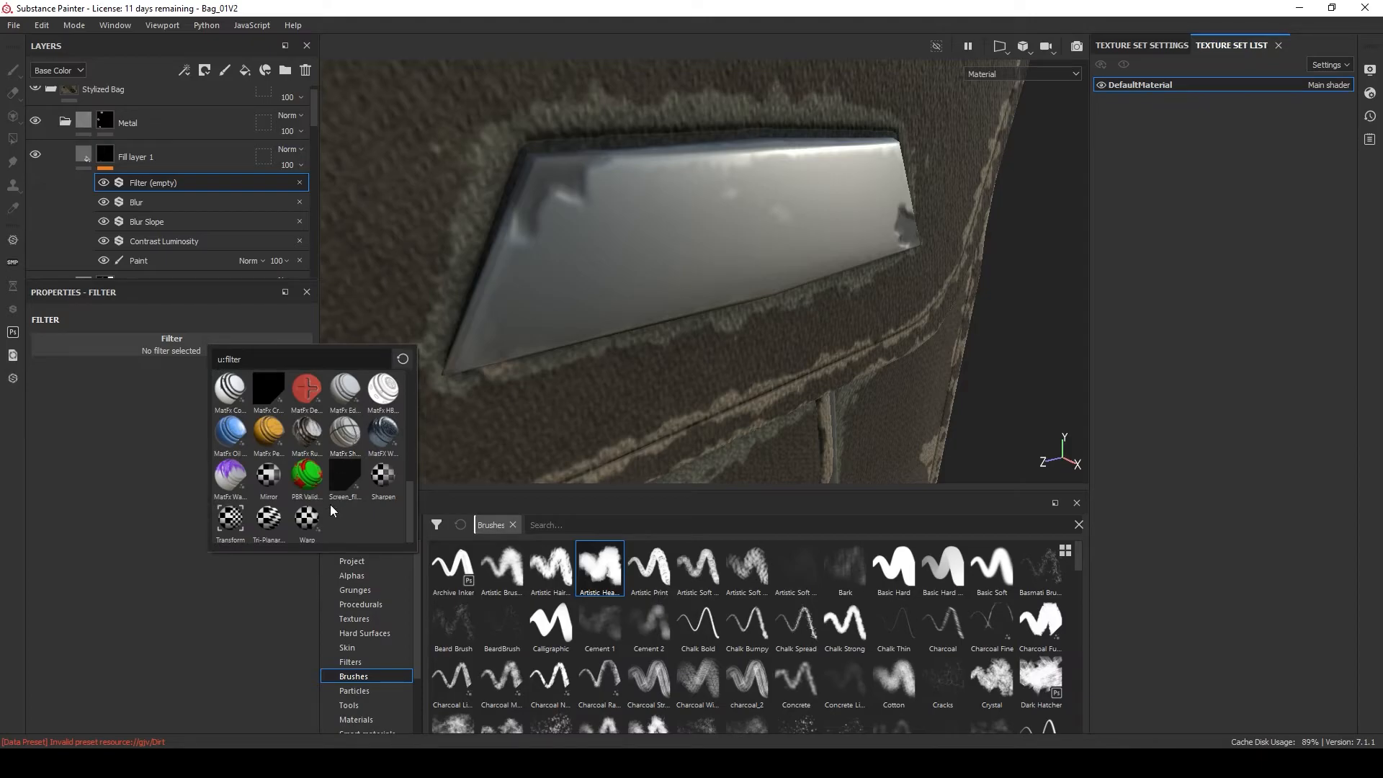
pyautogui.click(382, 477)
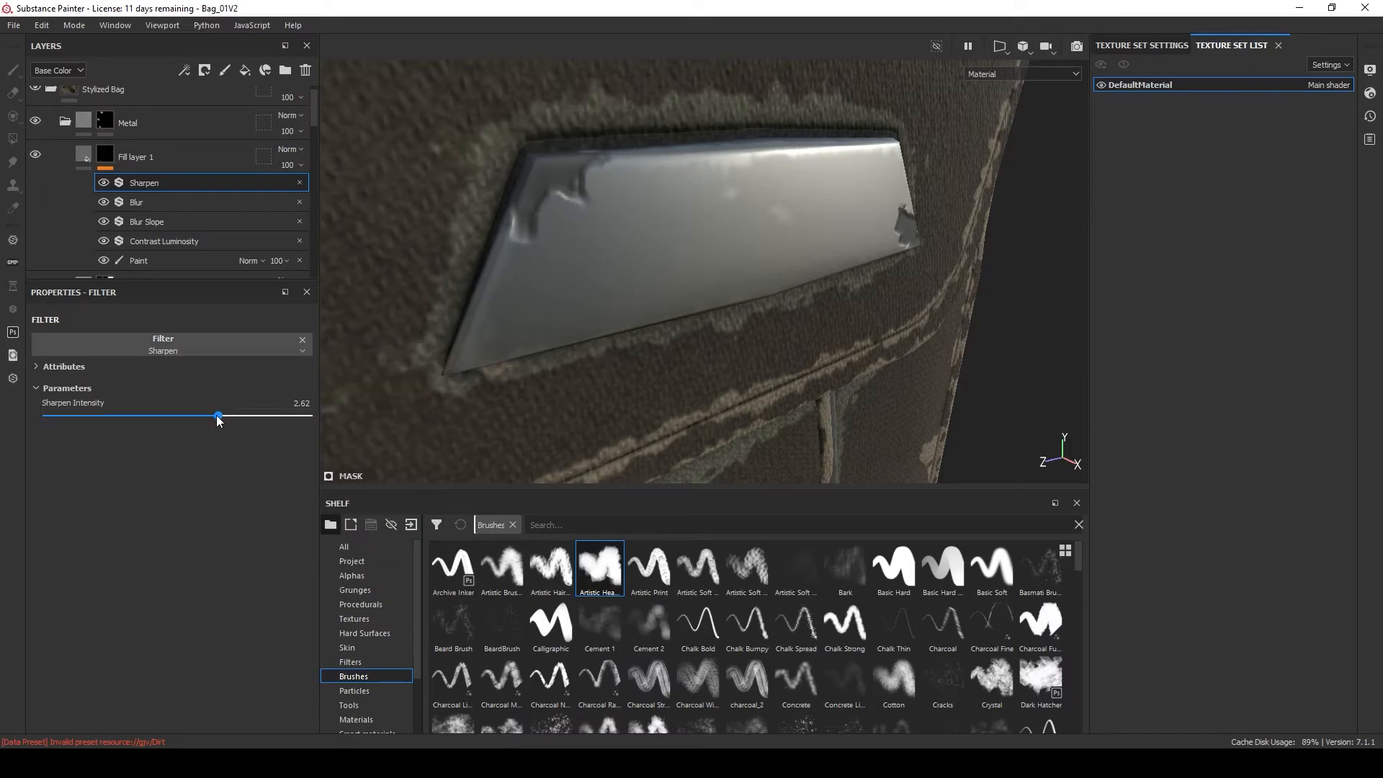
pyautogui.moveTo(211, 416); pyautogui.dragTo(114, 416)
# Replace the Sharpen filter with Contrast Luminosity at contrast 0.498623 and compare the chips with and without it.
pyautogui.click(189, 349)
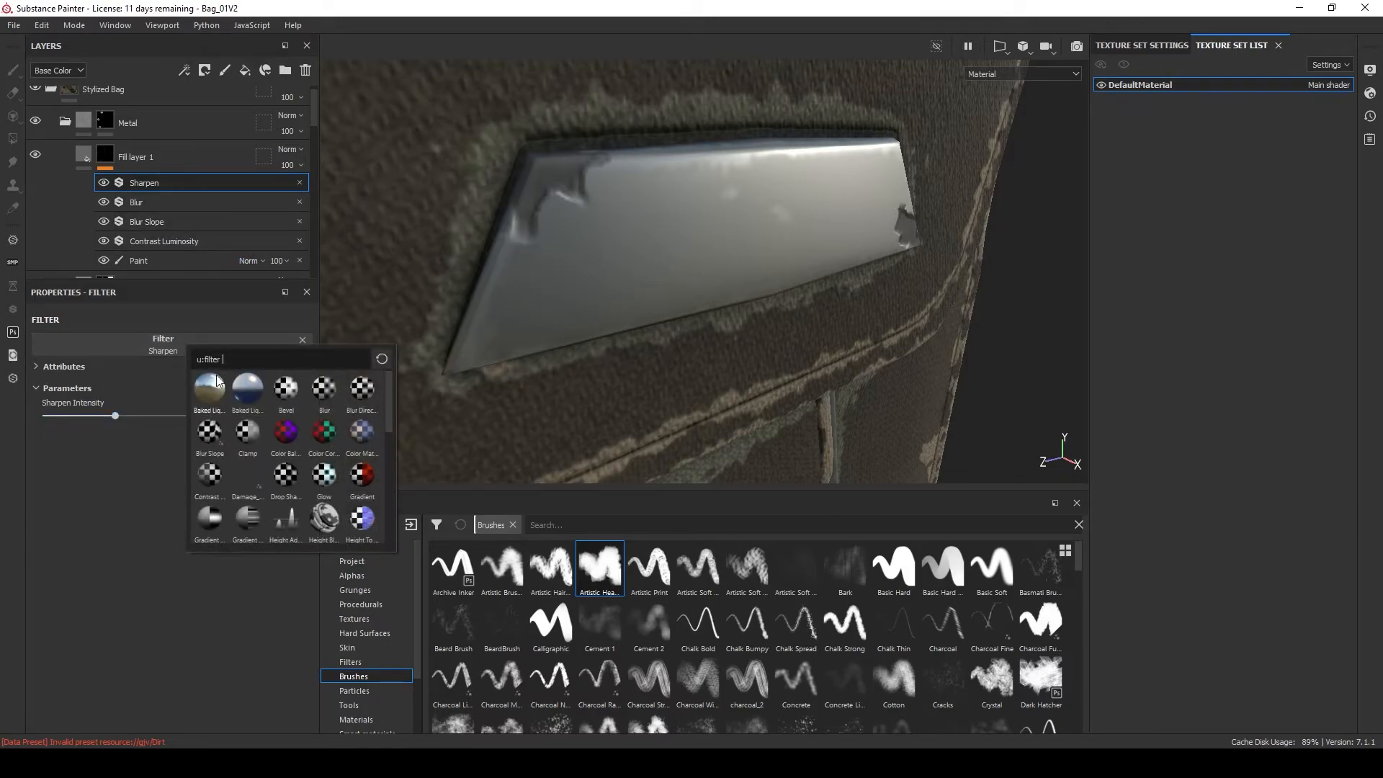
pyautogui.click(211, 474)
pyautogui.moveTo(178, 415)
pyautogui.mouseDown()
pyautogui.moveTo(262, 416)
pyautogui.moveTo(241, 419)
pyautogui.mouseUp()
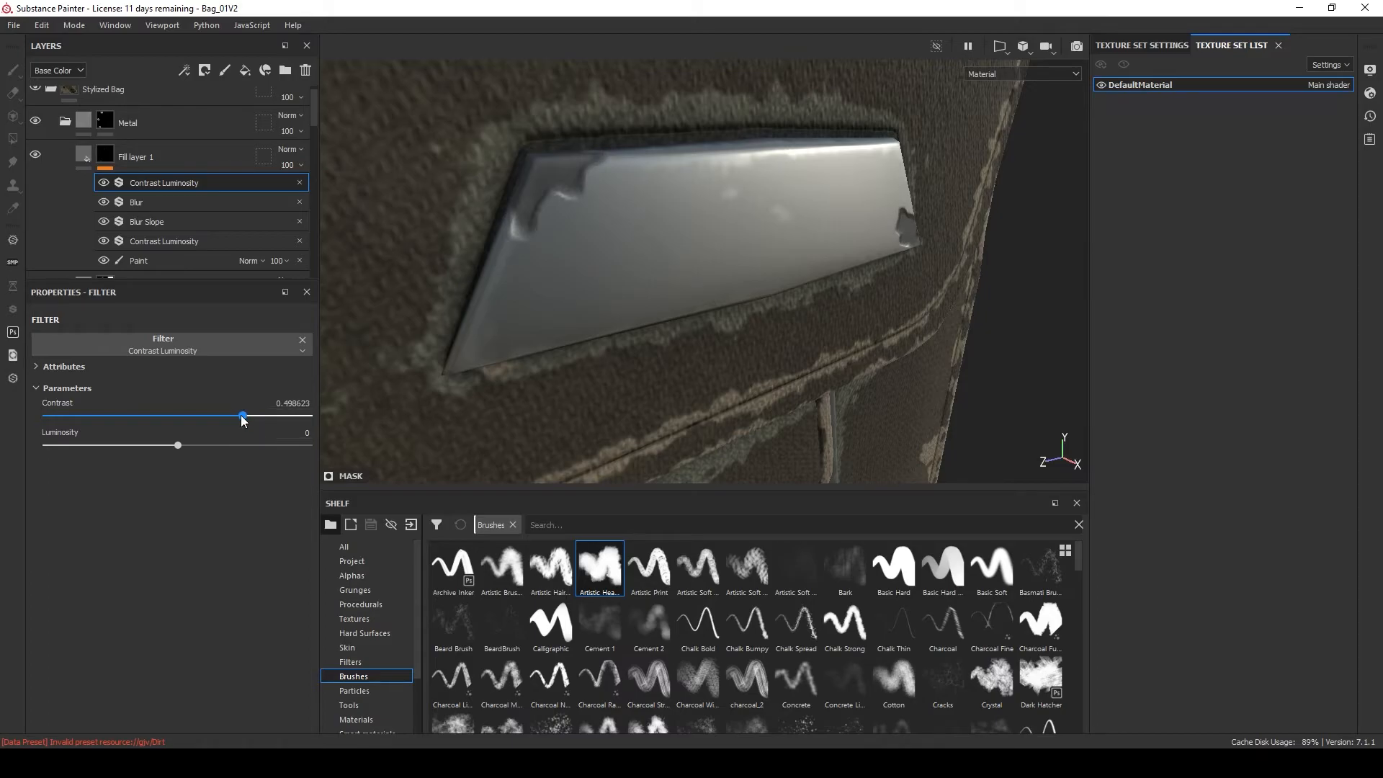
pyautogui.keyDown('alt'); pyautogui.moveTo(641, 259); pyautogui.dragTo(576, 243); pyautogui.keyUp('alt')
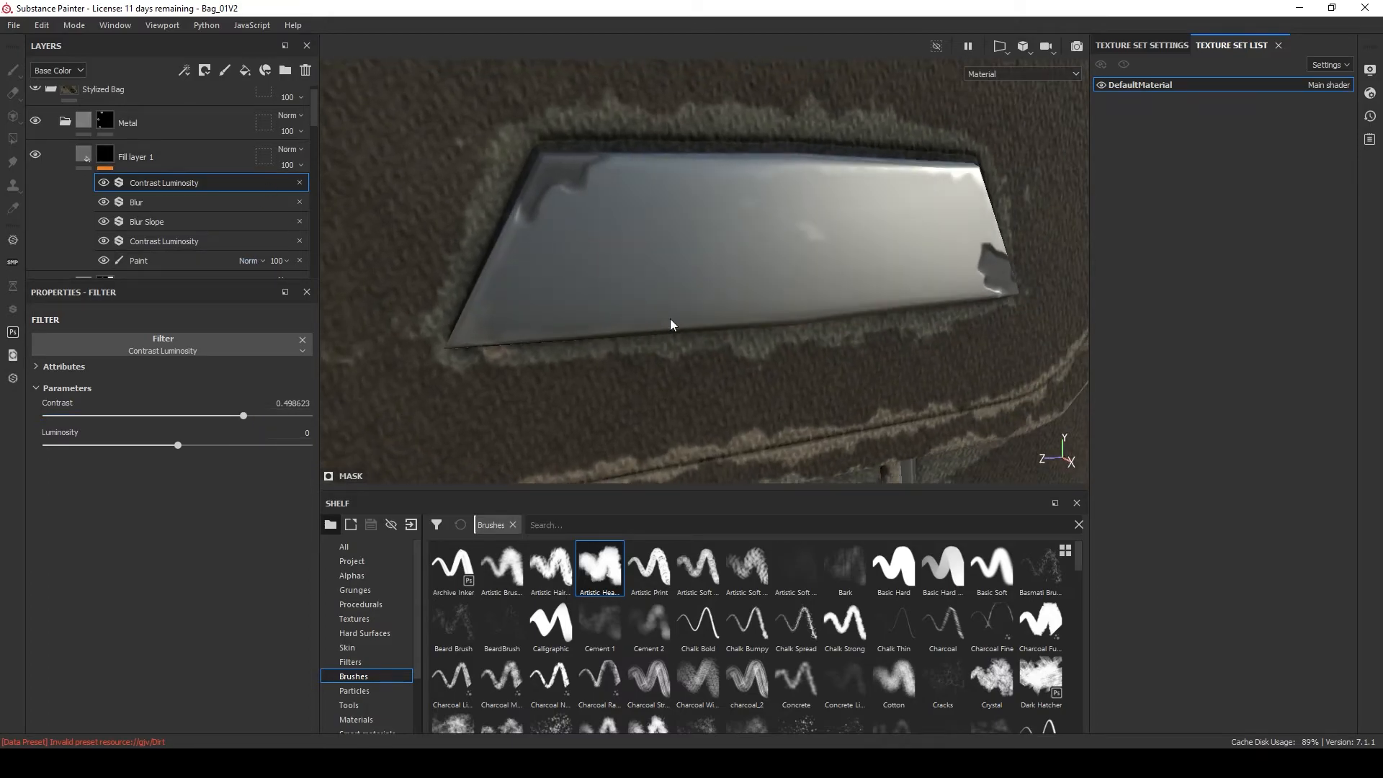
pyautogui.scroll(-2, 670, 324)
pyautogui.click(108, 181)
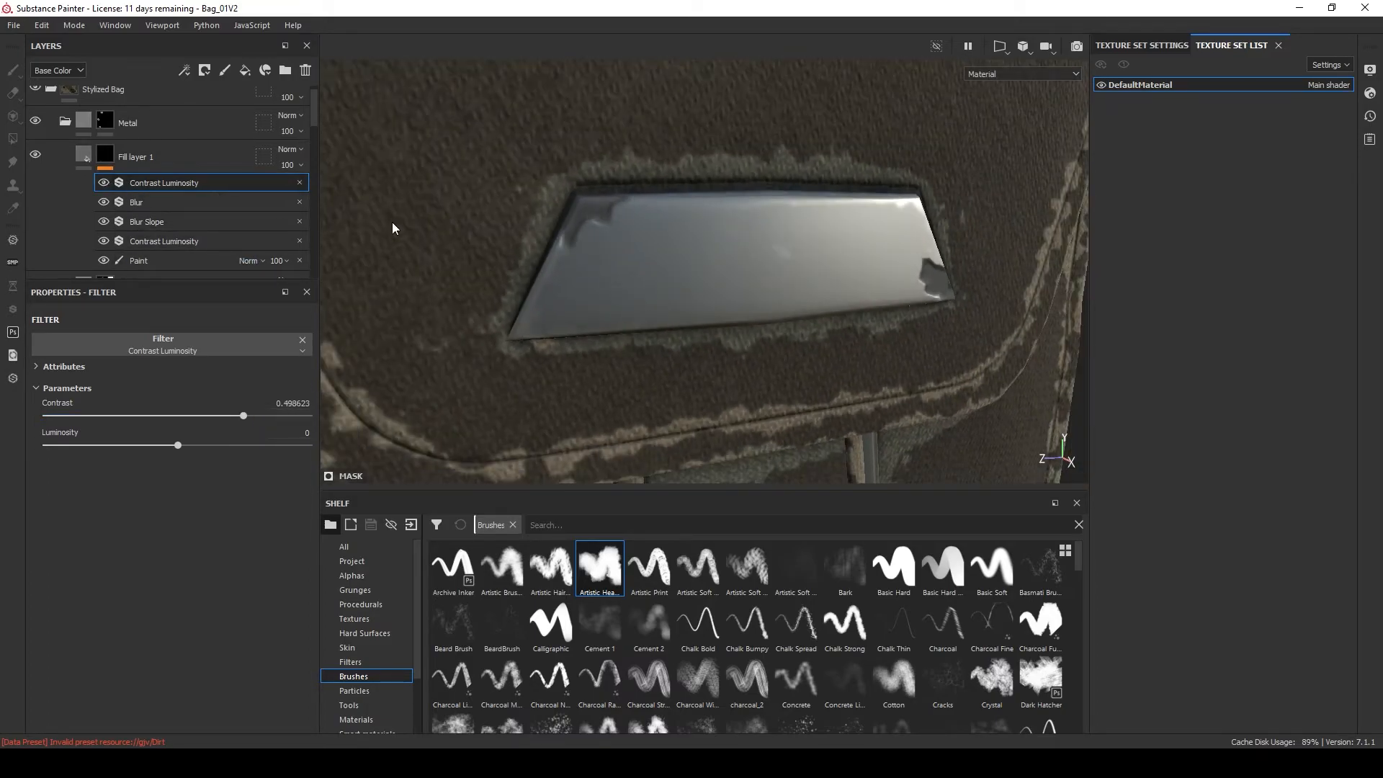
# Rename Fill layer 1 as Damage and collapse the Metal folder.
pyautogui.scroll(-2, 720, 288)
pyautogui.keyDown('alt'); pyautogui.moveTo(790, 327); pyautogui.dragTo(723, 128, button='middle'); pyautogui.keyUp('alt')
pyautogui.keyDown('alt'); pyautogui.moveTo(789, 344); pyautogui.dragTo(707, 247, button='middle'); pyautogui.keyUp('alt')
pyautogui.scroll(-1, 706, 247)
pyautogui.keyDown('alt'); pyautogui.moveTo(706, 247); pyautogui.dragTo(512, 231); pyautogui.keyUp('alt')
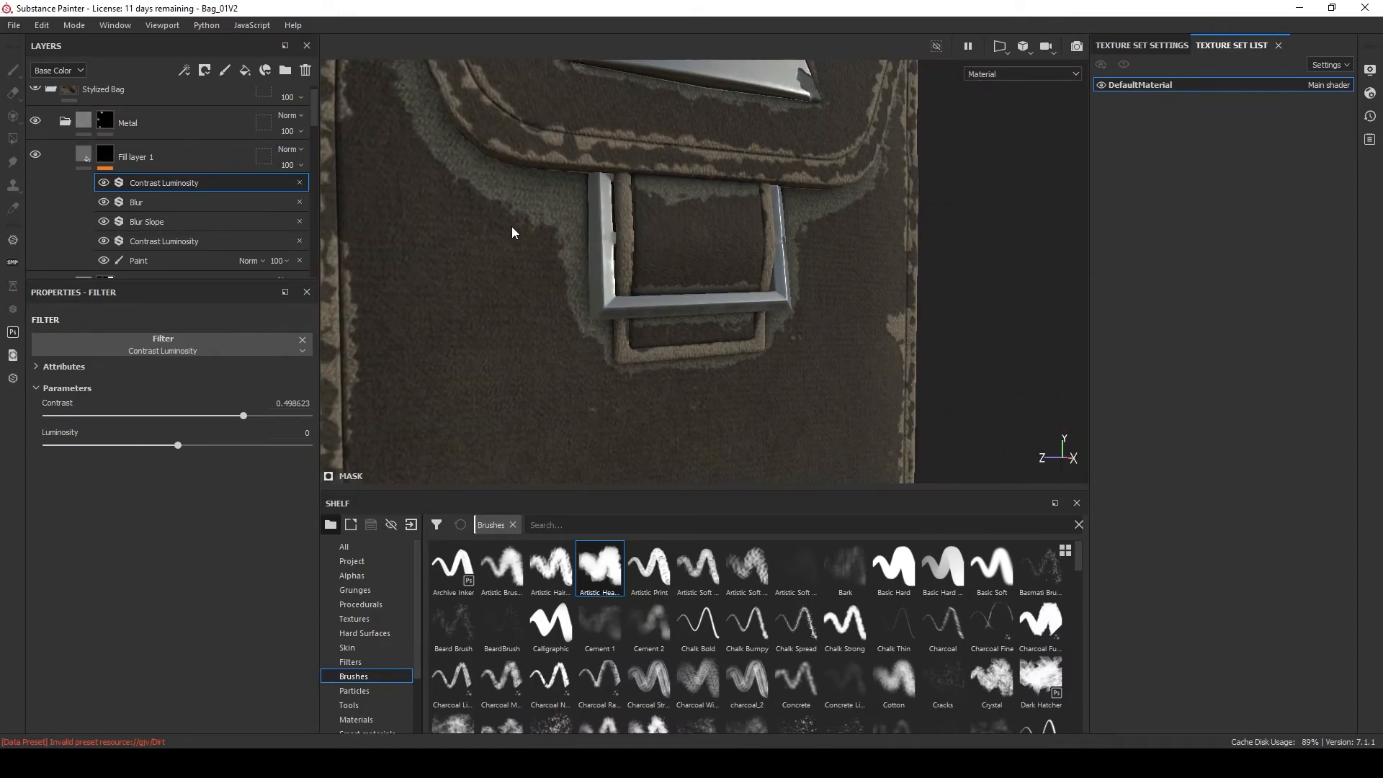
pyautogui.click(139, 156)
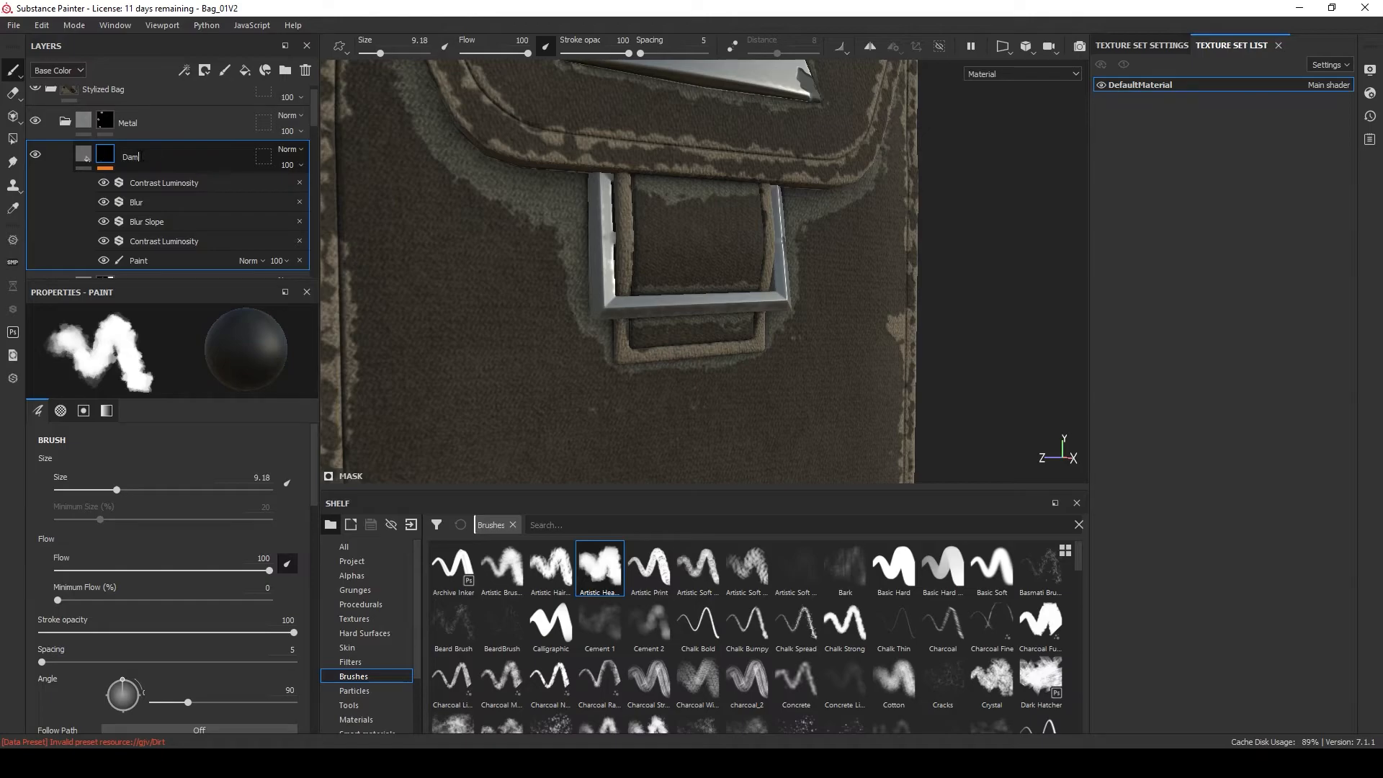
pyautogui.click(64, 121)
# Examine the front of the bag from the buckle down to its base.
pyautogui.scroll(-3, 671, 202)
pyautogui.keyDown('alt'); pyautogui.moveTo(671, 203); pyautogui.dragTo(561, 265); pyautogui.keyUp('alt')
pyautogui.keyDown('alt'); pyautogui.moveTo(579, 302); pyautogui.dragTo(624, 130, button='middle'); pyautogui.keyUp('alt')
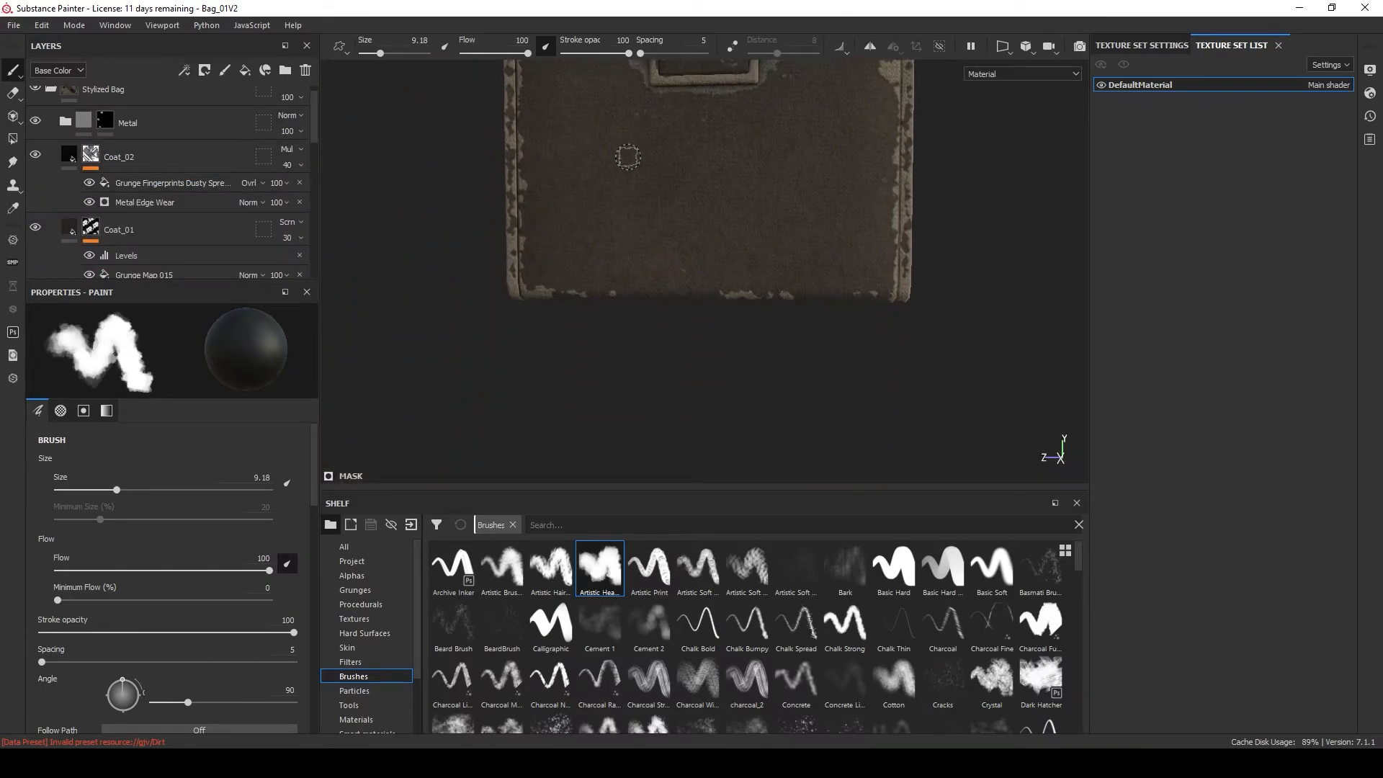
pyautogui.keyDown('alt'); pyautogui.moveTo(540, 190); pyautogui.dragTo(505, 362, button='middle'); pyautogui.keyUp('alt')
pyautogui.keyDown('alt'); pyautogui.moveTo(502, 244); pyautogui.dragTo(494, 108, button='middle'); pyautogui.keyUp('alt')
pyautogui.keyDown('alt'); pyautogui.moveTo(479, 227); pyautogui.dragTo(518, 210); pyautogui.keyUp('alt')
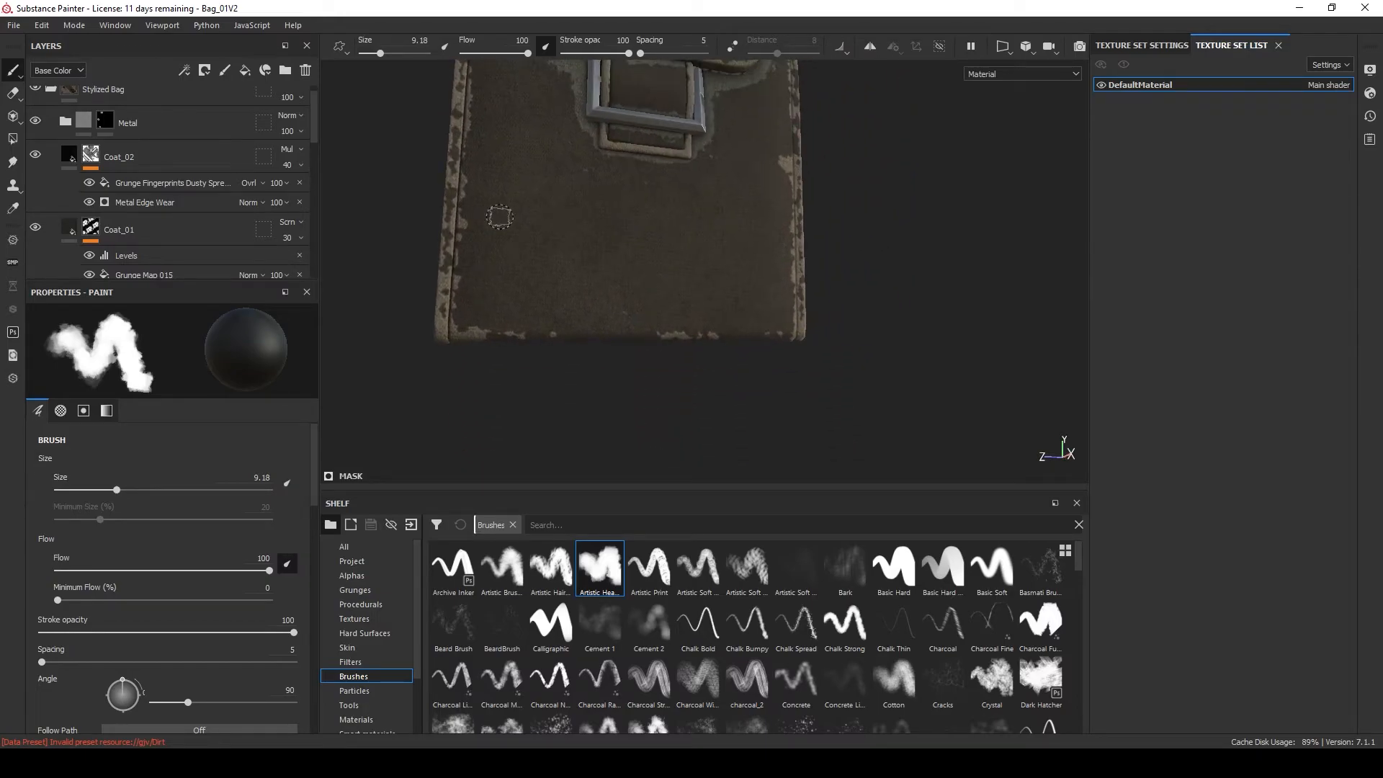
# Add a folder directly above the Wool Polyamide Crossed Twill layer and name it Damages.
pyautogui.scroll(2, 504, 205)
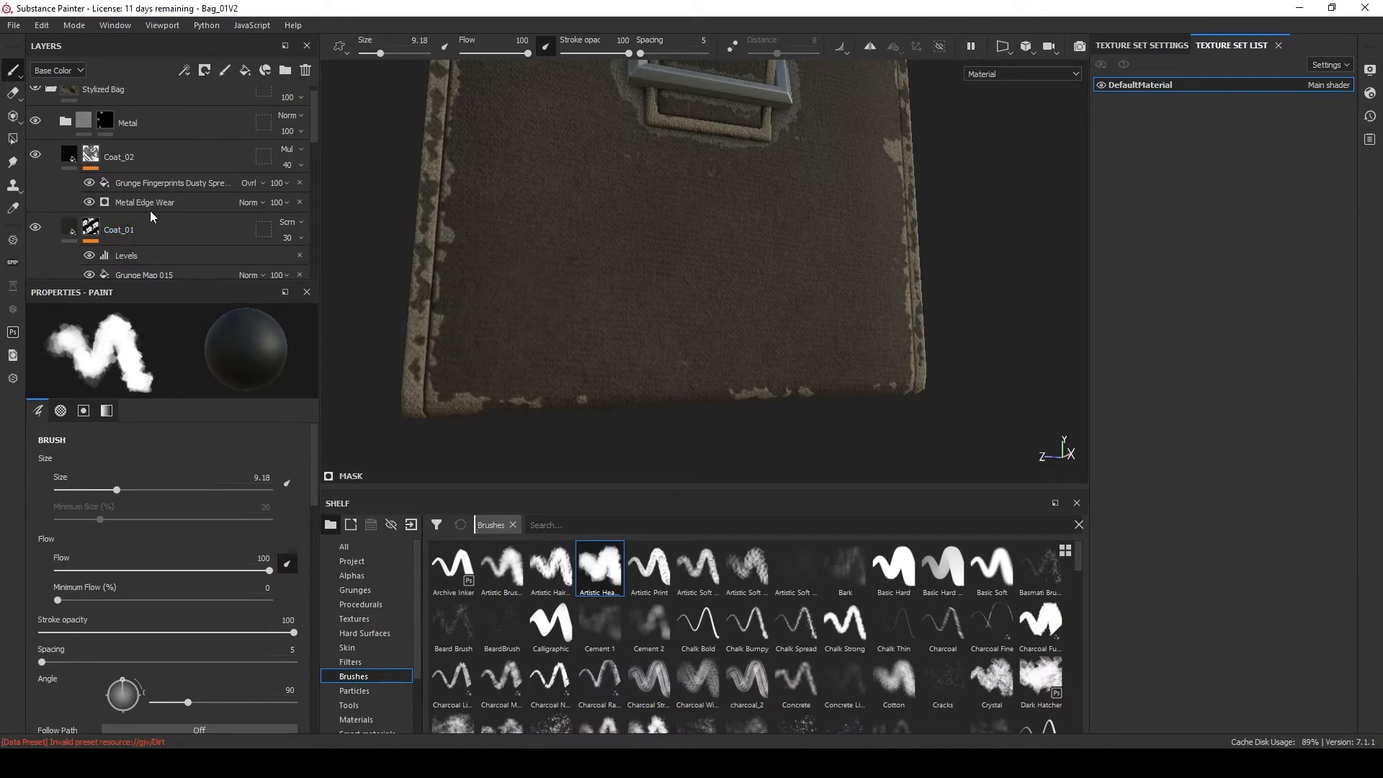
pyautogui.scroll(-5, 137, 180)
pyautogui.scroll(-5, 159, 164)
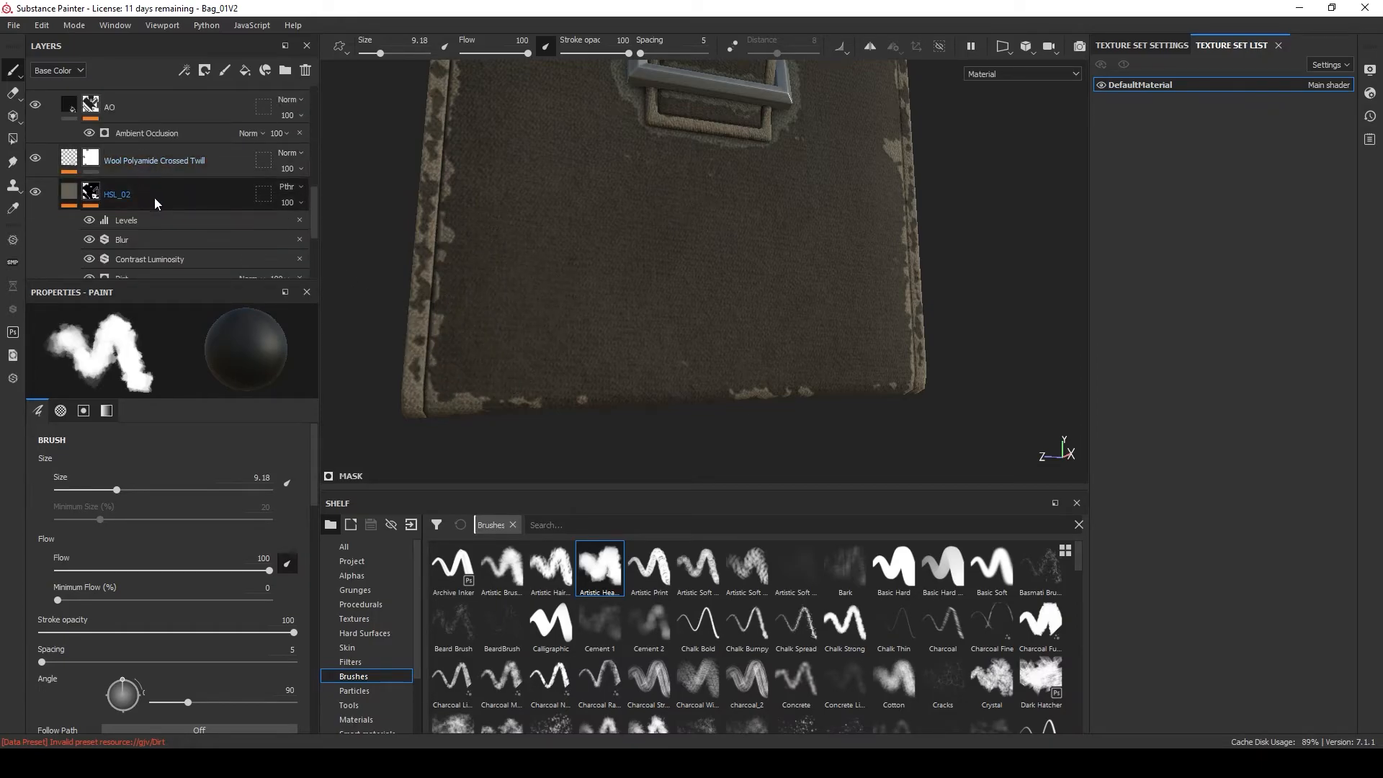
pyautogui.click(208, 216)
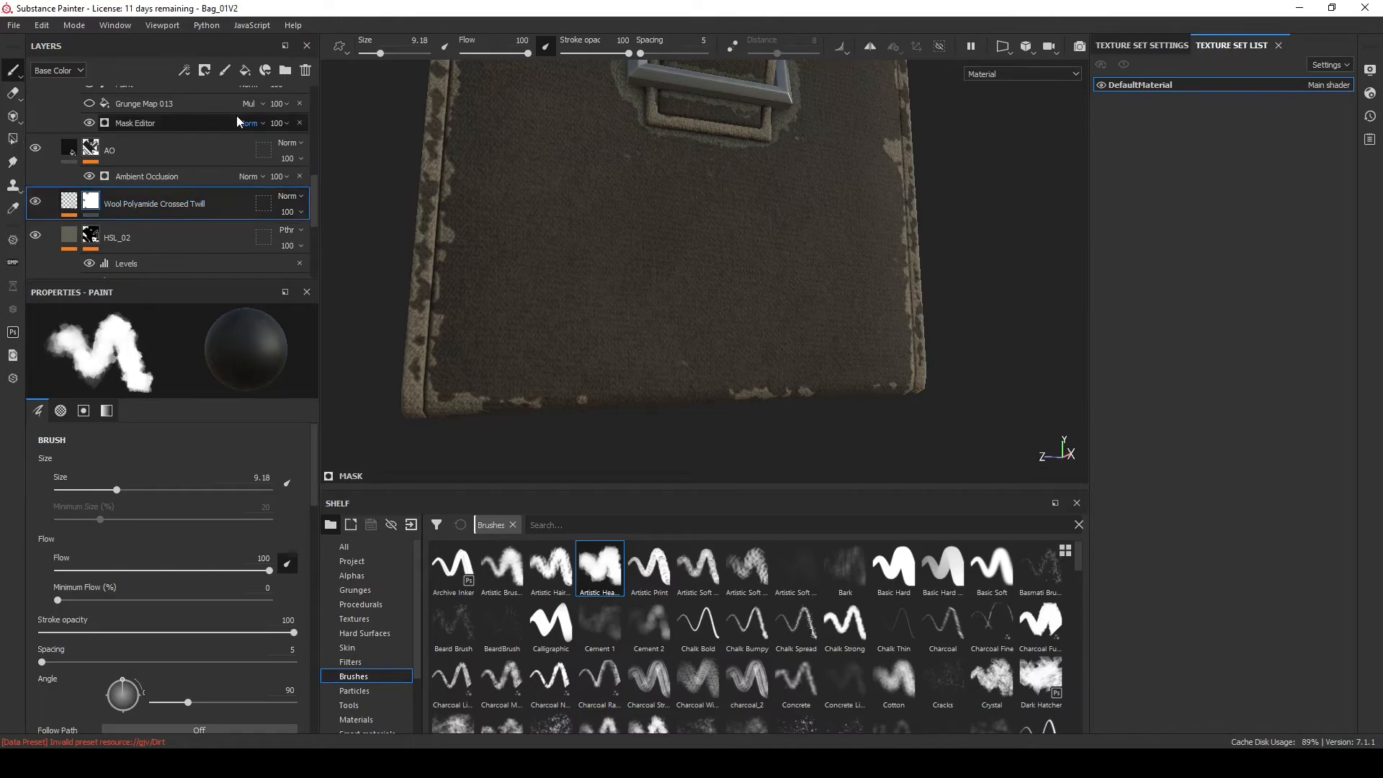
pyautogui.click(285, 71)
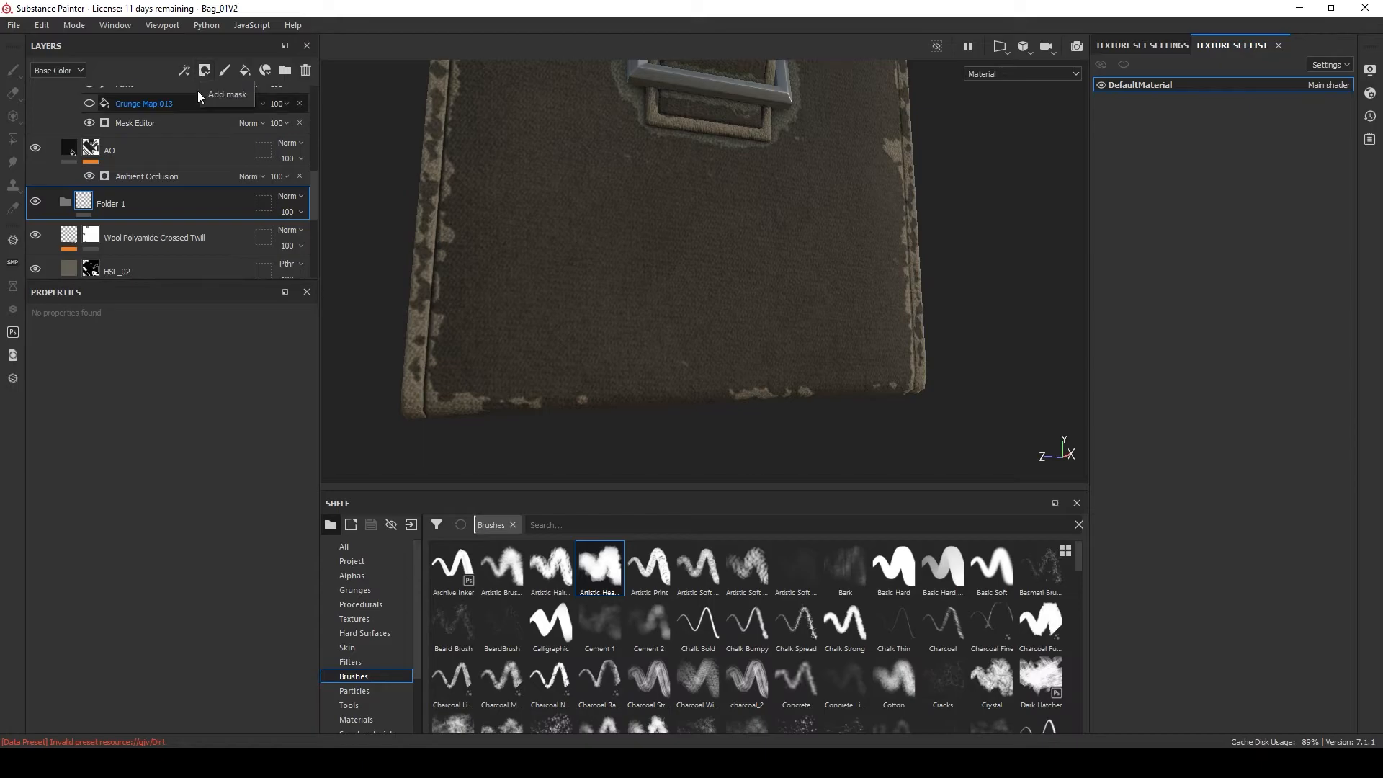
pyautogui.doubleClick(128, 204)
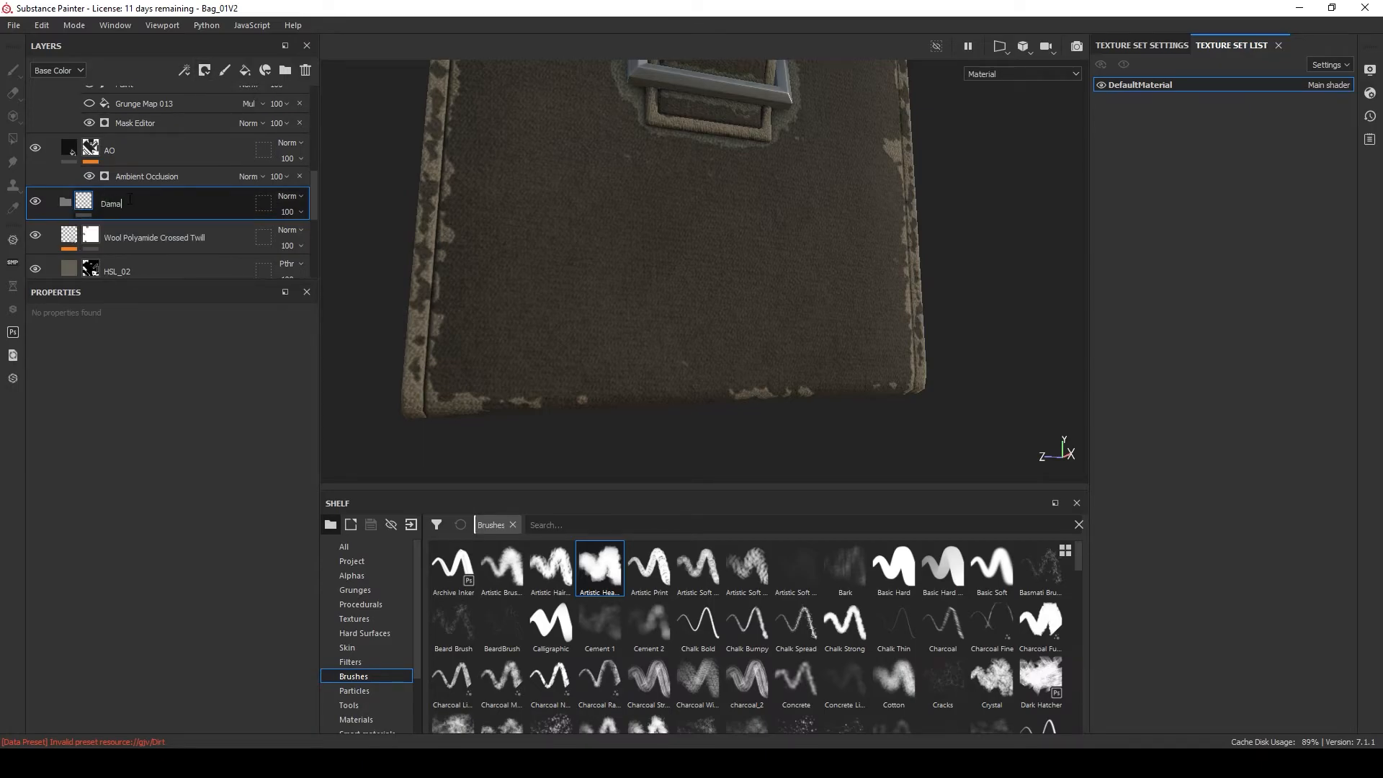
# Create a fill layer inside the Damages folder and name it Damage_Mask.
pyautogui.click(244, 73)
pyautogui.moveTo(137, 206); pyautogui.dragTo(164, 235)
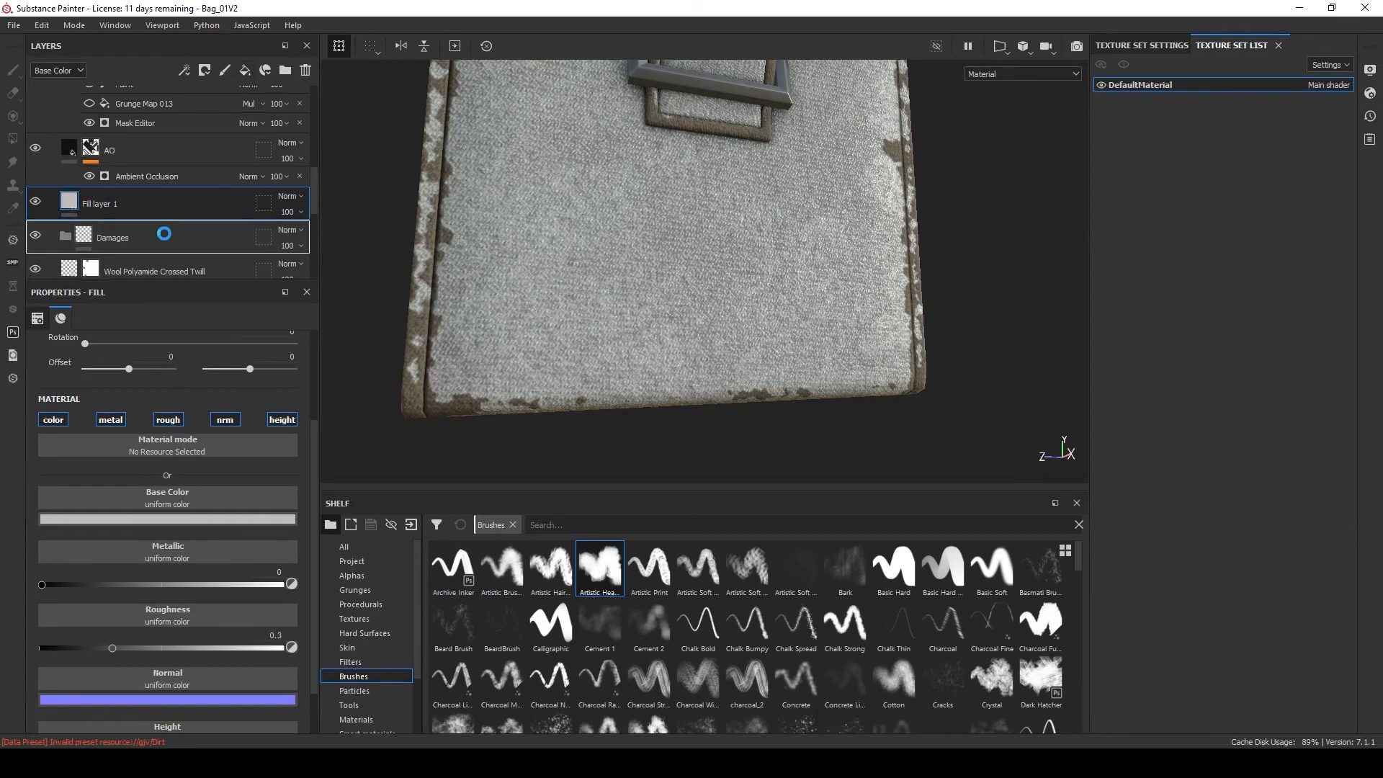
pyautogui.scroll(-1, 175, 226)
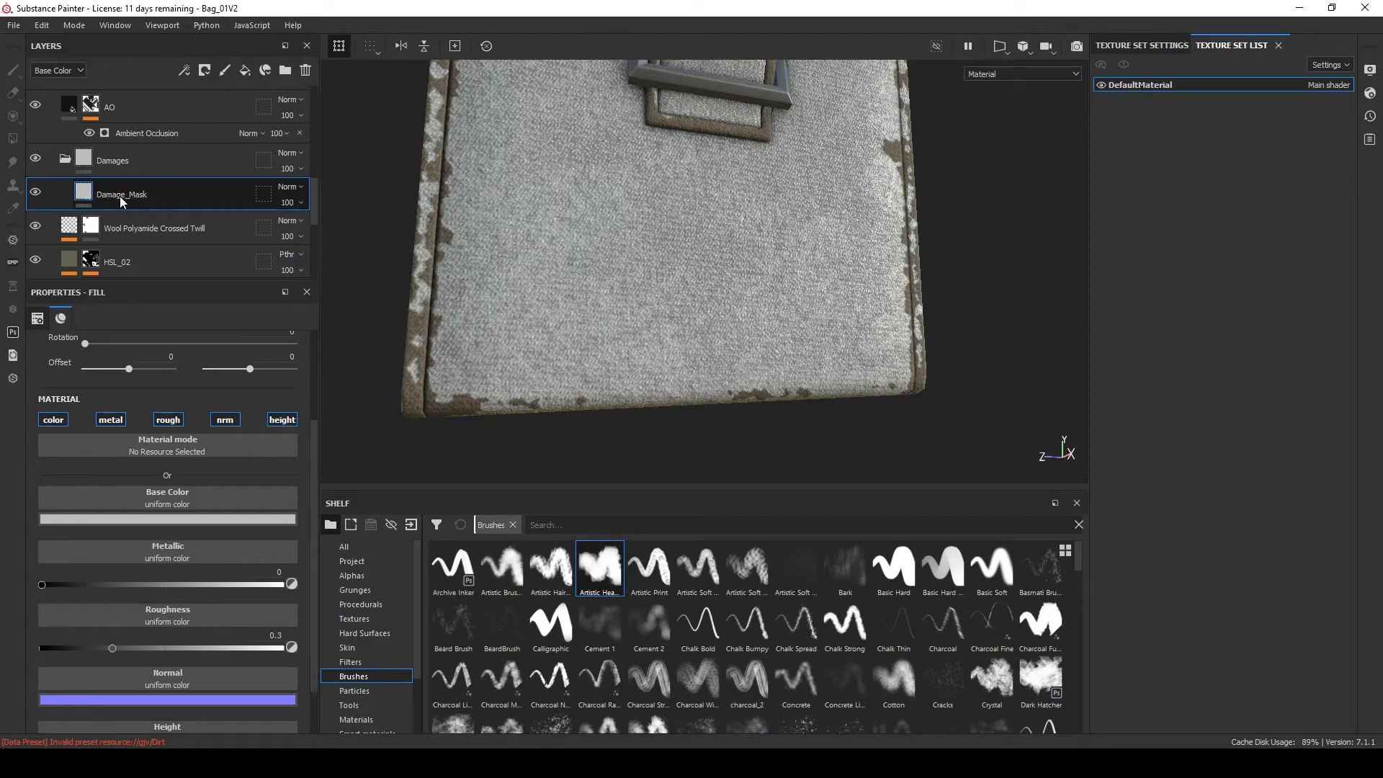
# Turn off the metal and normal channels of Damage_Mask and set its height to -0.0501.
pyautogui.click(111, 419)
pyautogui.click(224, 420)
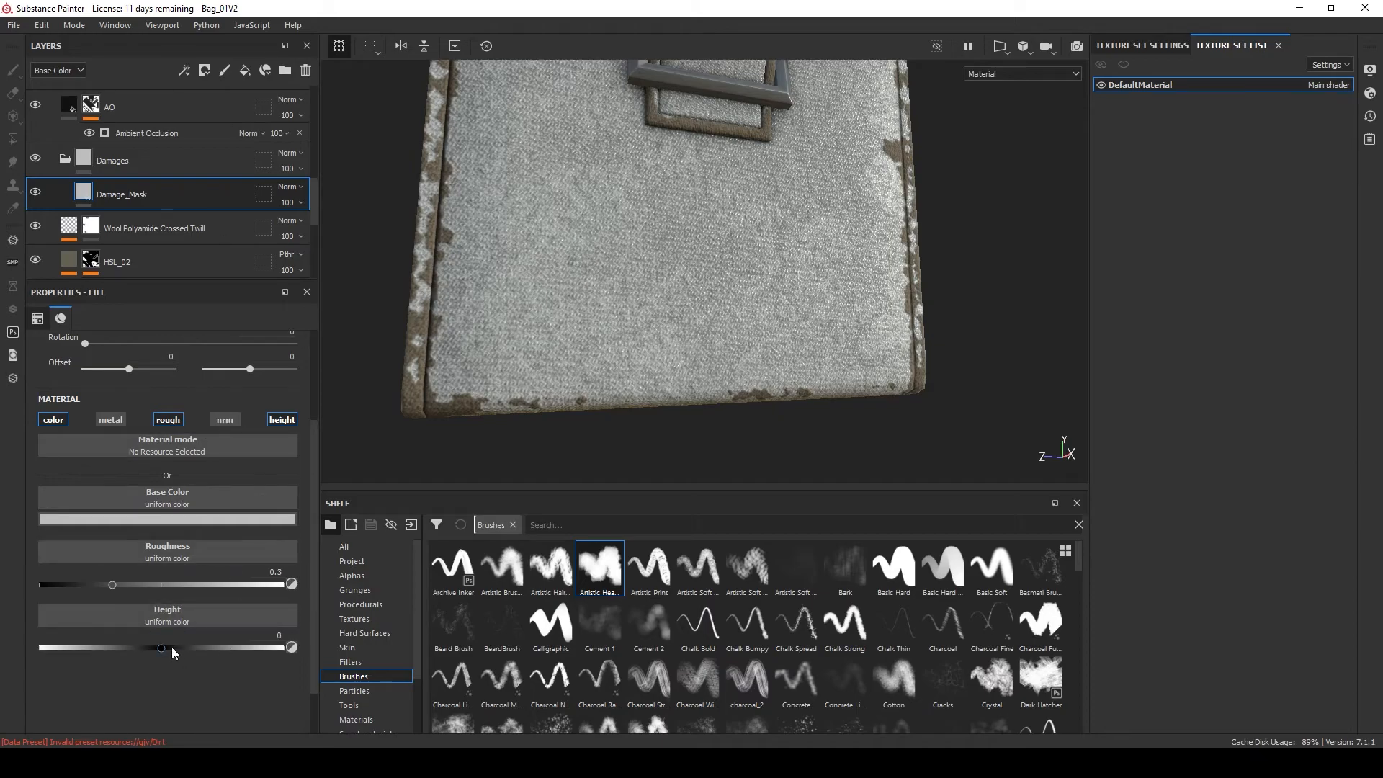
pyautogui.moveTo(158, 647); pyautogui.dragTo(154, 646)
# Give Damage_Mask a darkened brown base color sampled from the bag and a roughness of 0.8909.
pyautogui.click(196, 520)
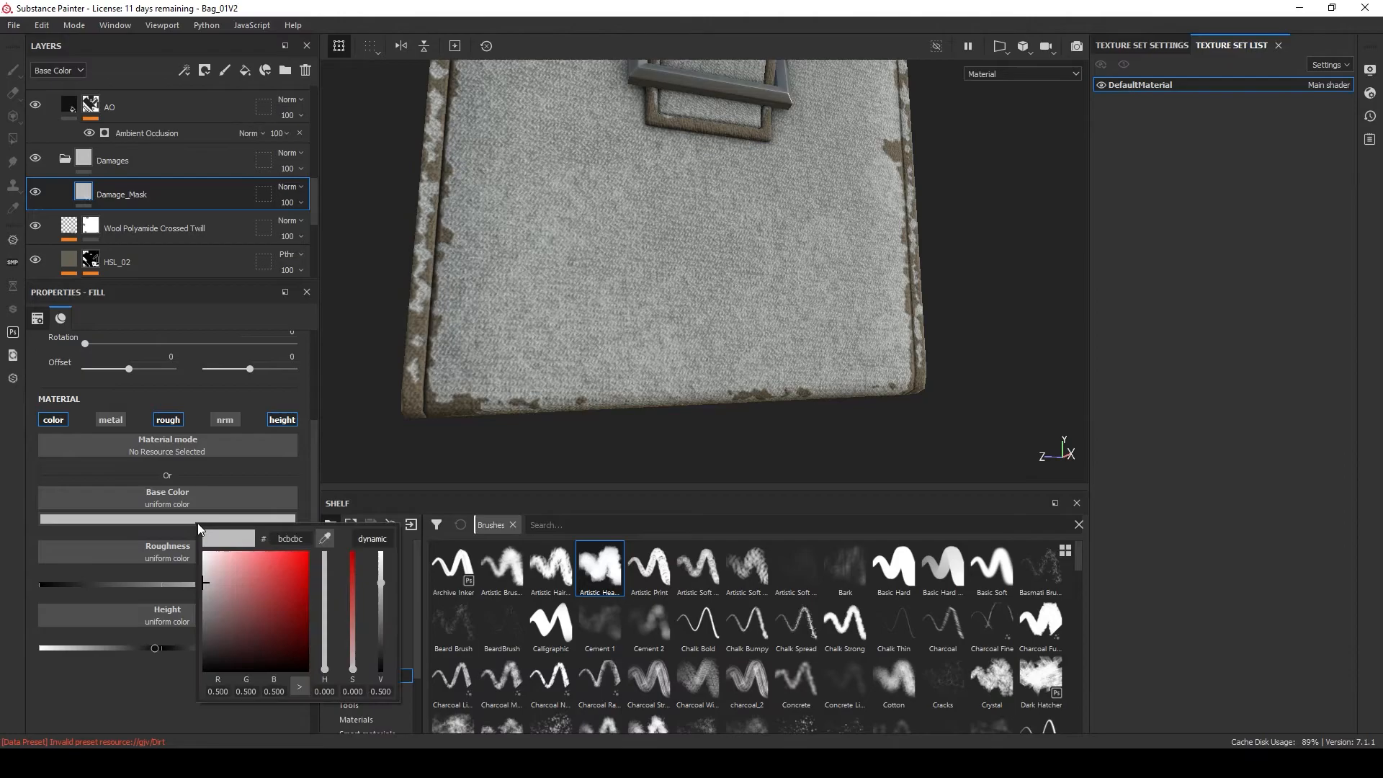
pyautogui.moveTo(321, 543); pyautogui.dragTo(415, 404)
pyautogui.moveTo(381, 640); pyautogui.dragTo(384, 654)
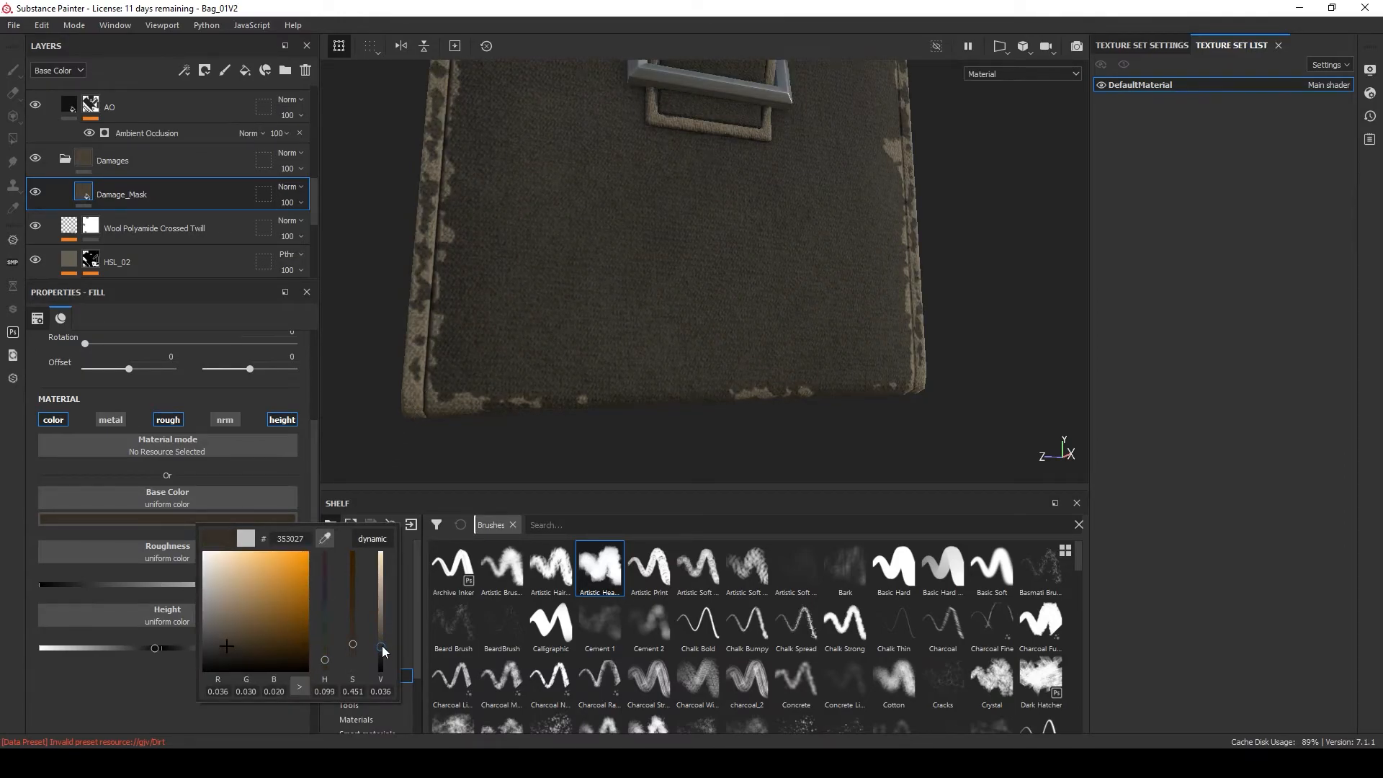
# Add a black mask to Damage_Mask and put an anchor point on that mask.
pyautogui.click(207, 72)
pyautogui.click(236, 108)
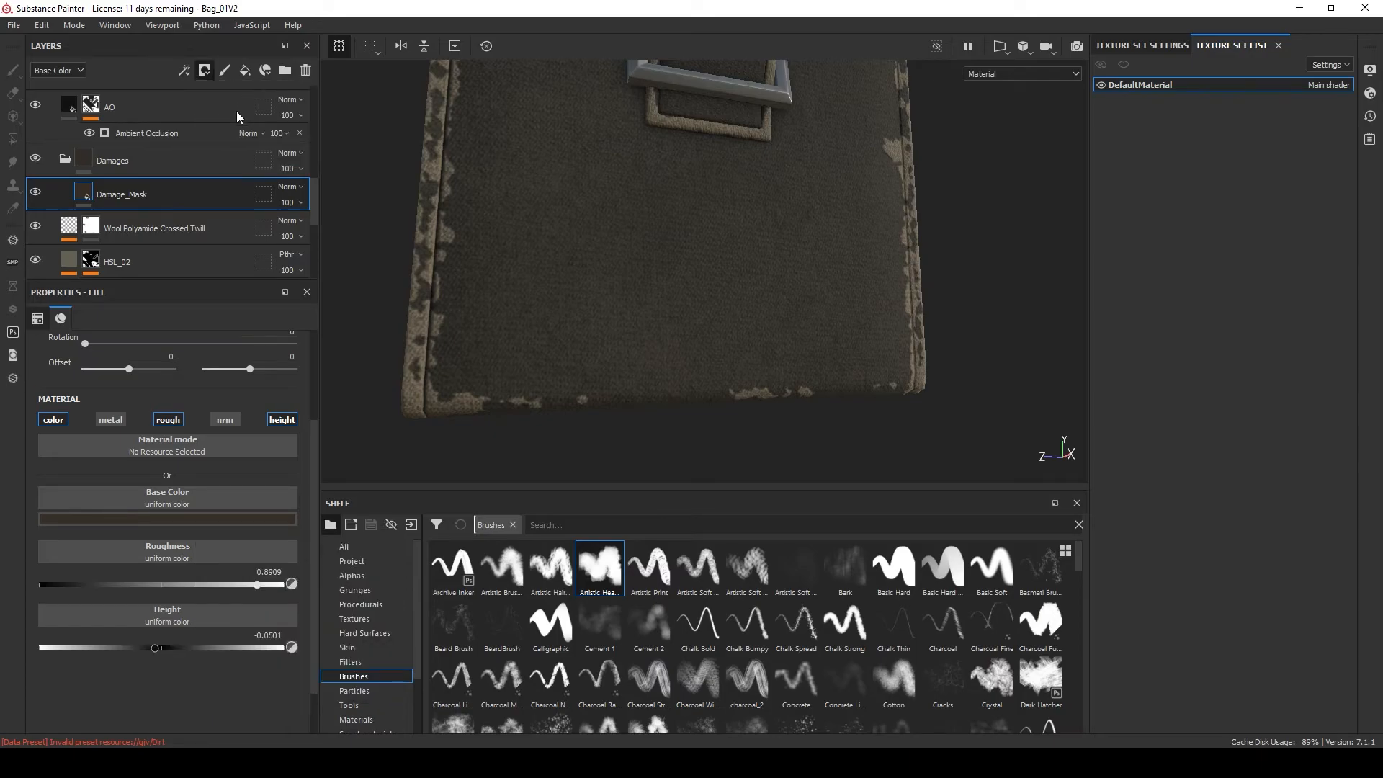
pyautogui.rightClick(108, 190)
pyautogui.click(200, 584)
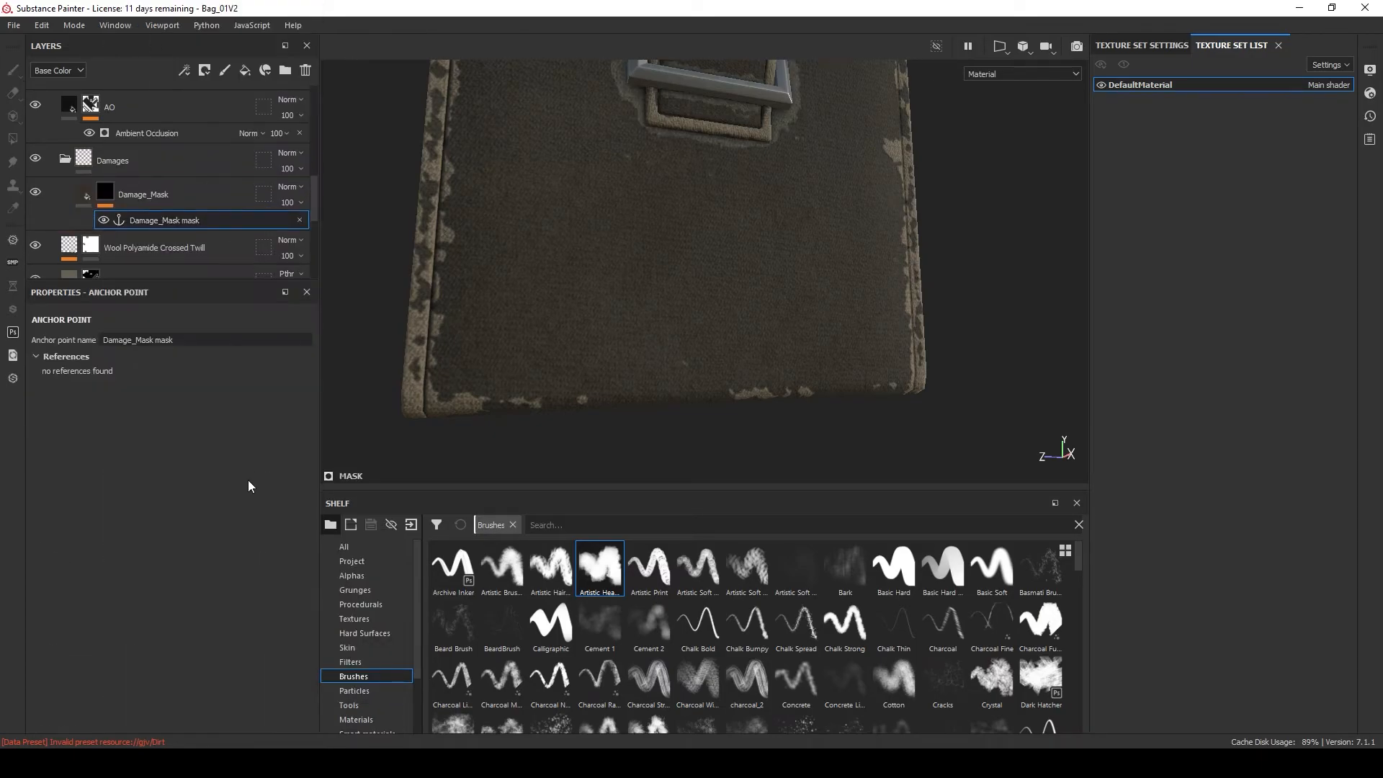
# Add a second fill layer above Damage_Mask in the Damages folder and give it a black mask.
pyautogui.click(85, 191)
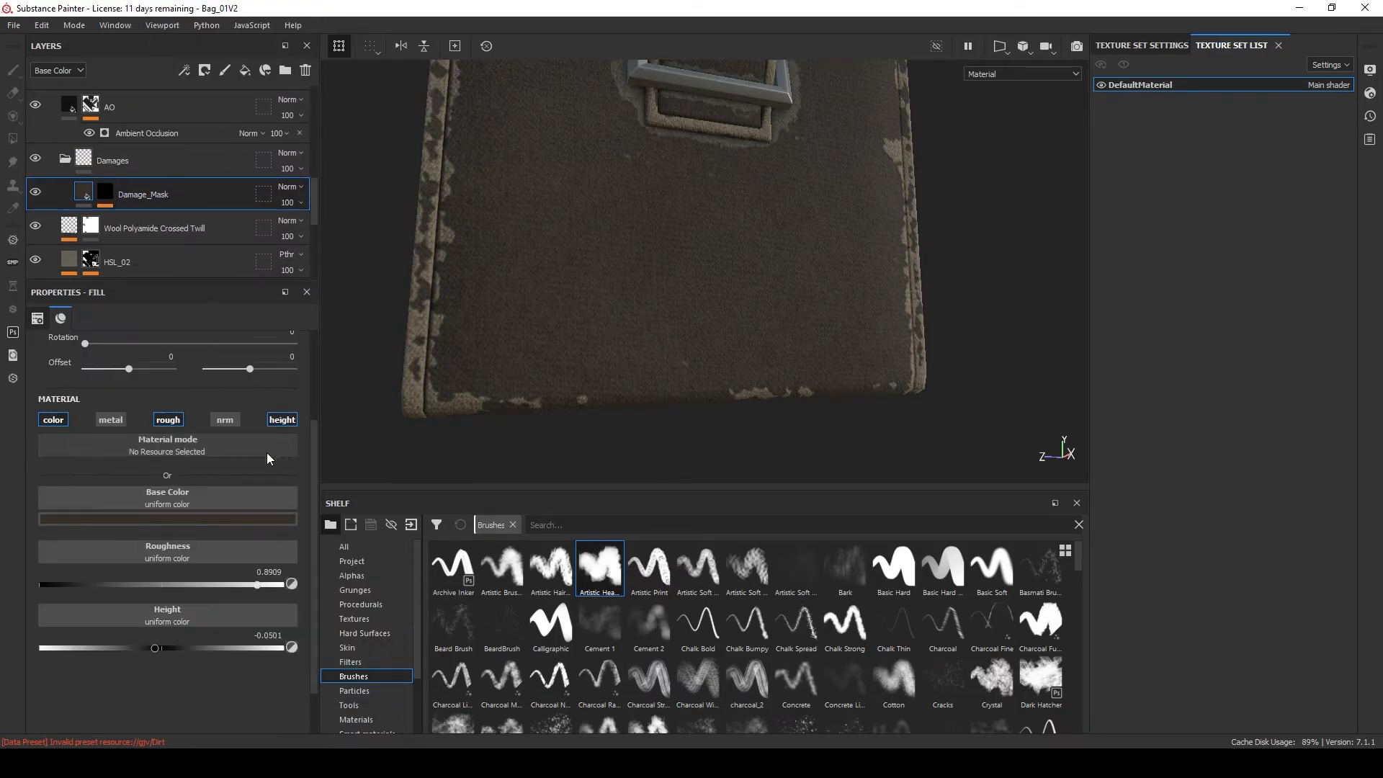
pyautogui.click(244, 72)
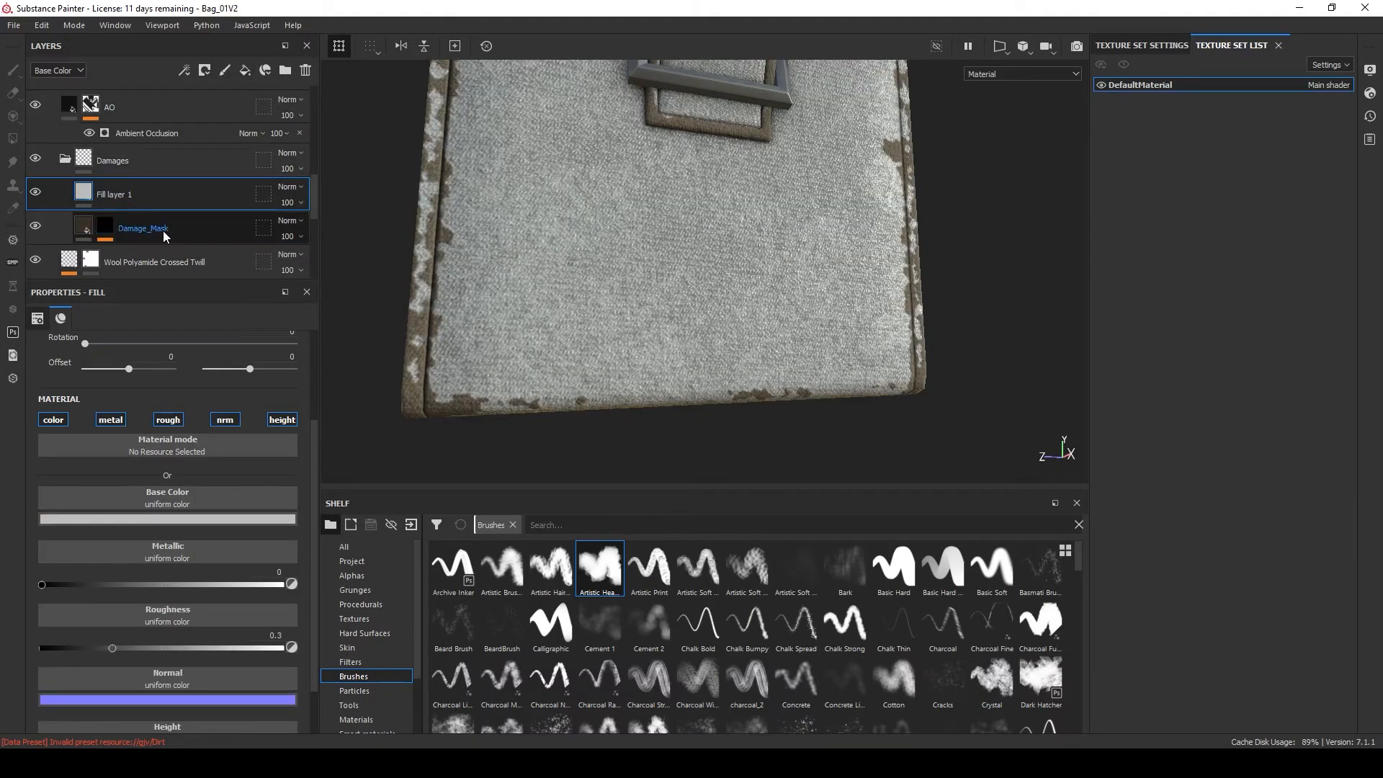
pyautogui.click(205, 69)
pyautogui.click(252, 107)
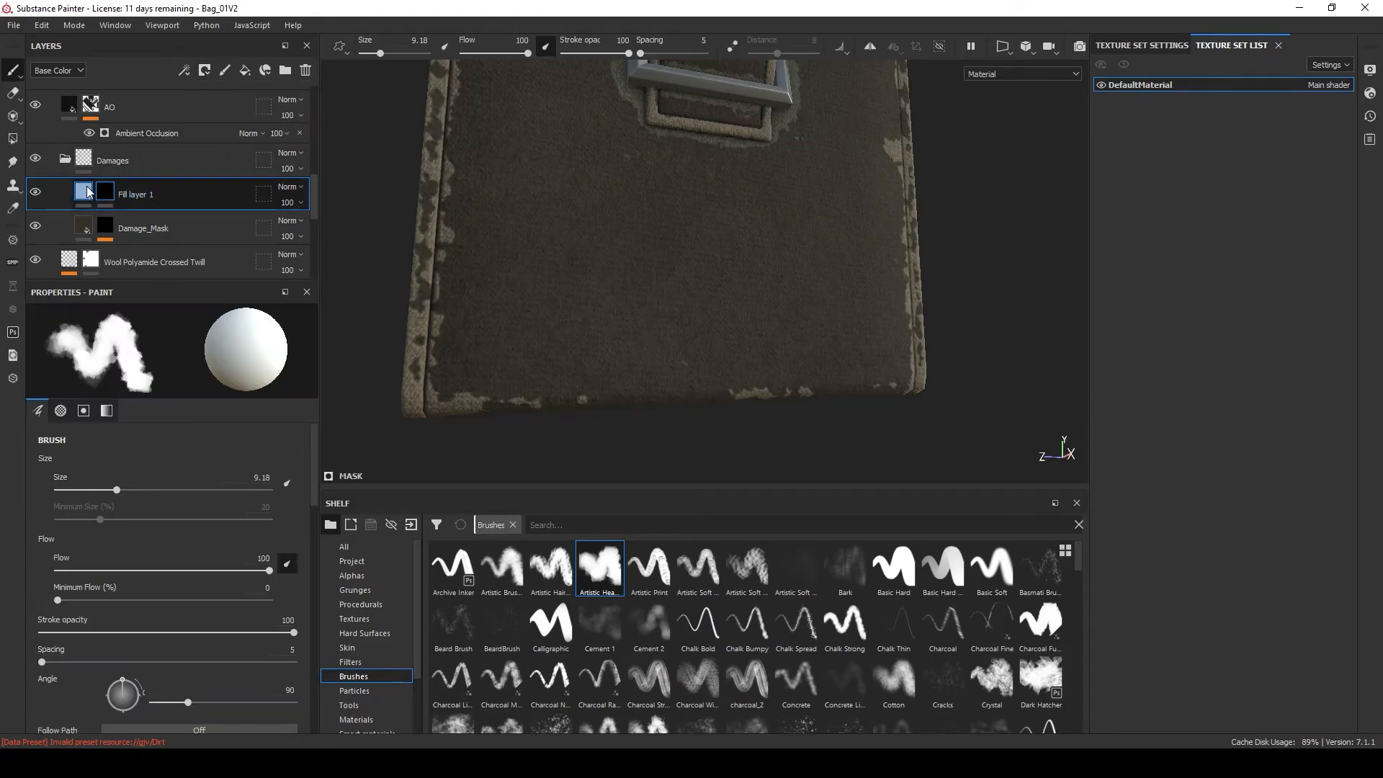
# Add a Metal Edge Wear generator to the mask of Fill layer 1.
pyautogui.rightClick(104, 195)
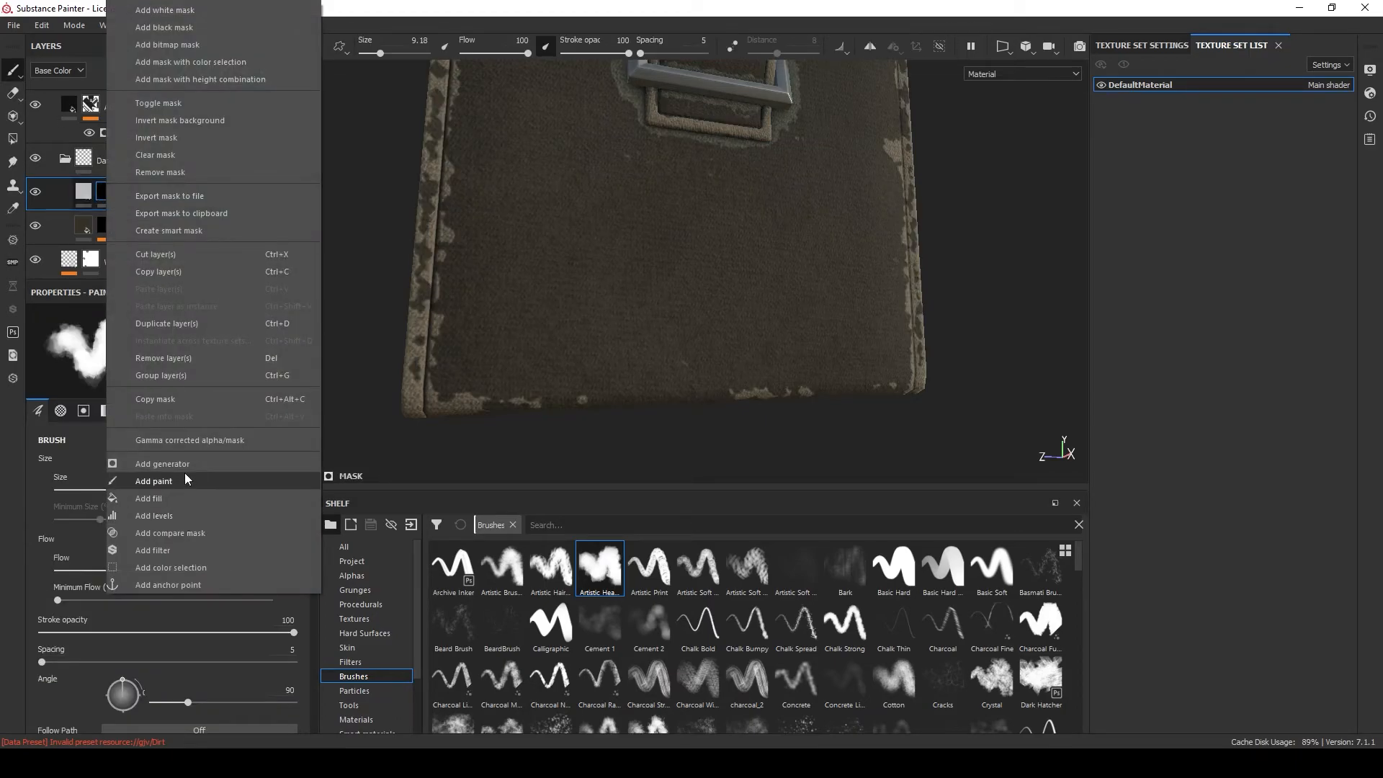
pyautogui.click(184, 472)
pyautogui.click(227, 347)
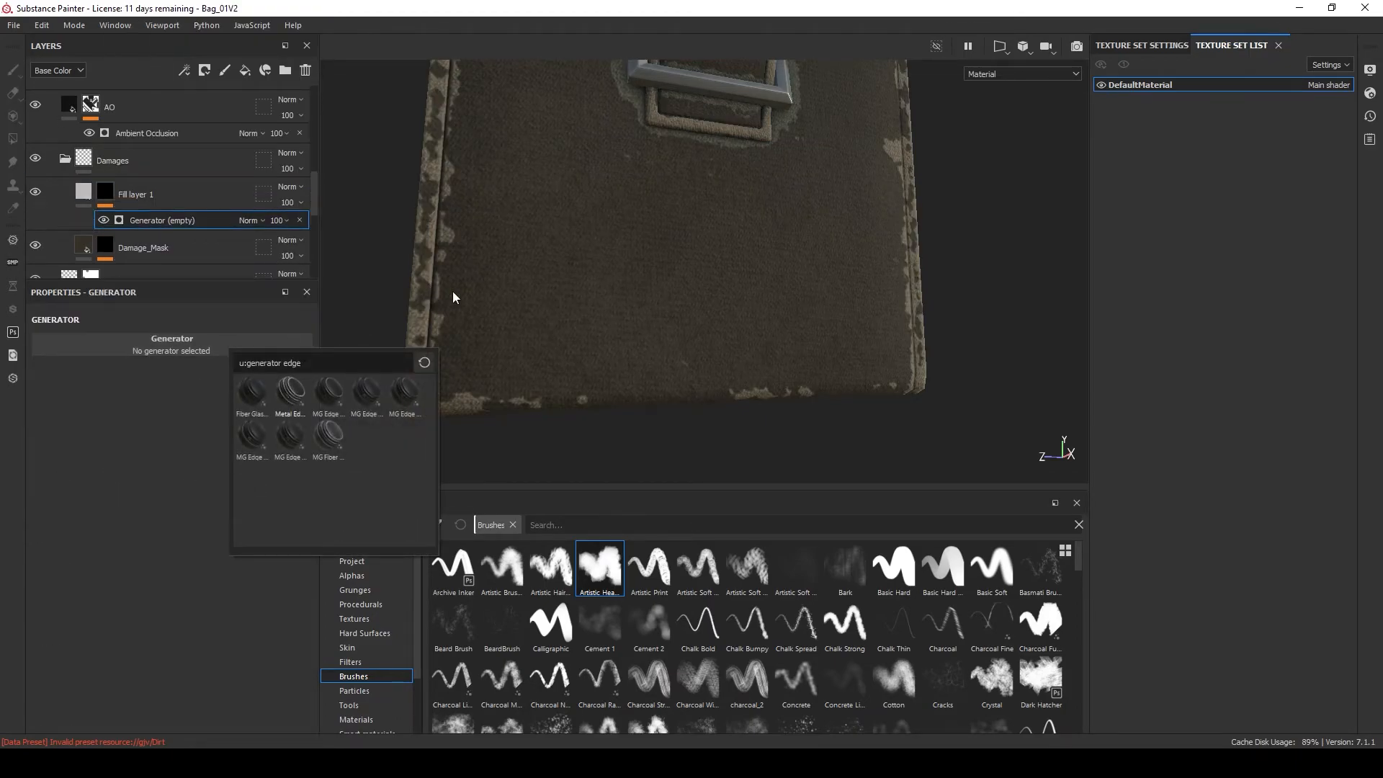
pyautogui.keyDown('alt'); pyautogui.moveTo(597, 246); pyautogui.dragTo(660, 187, button='middle'); pyautogui.keyUp('alt')
pyautogui.scroll(1, 598, 245)
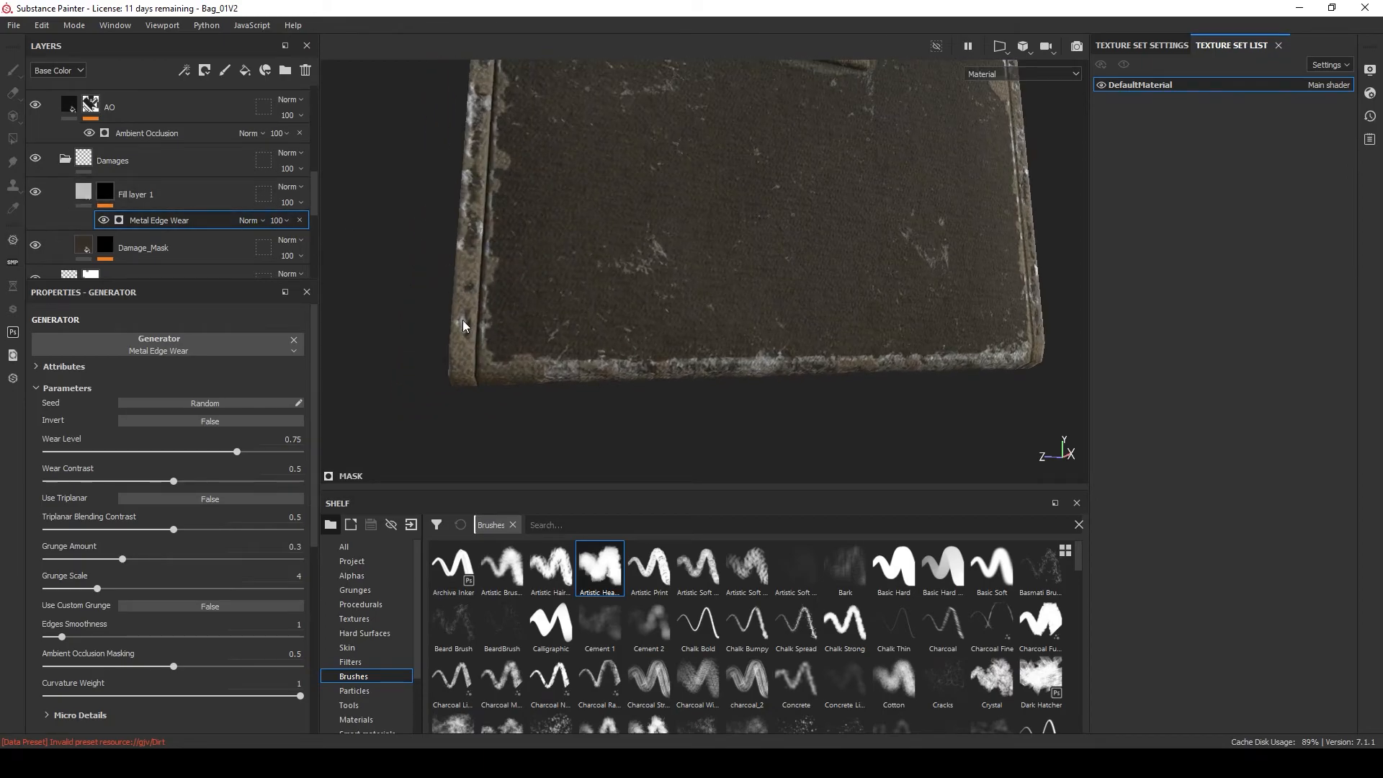
pyautogui.keyDown('alt'); pyautogui.moveTo(462, 320); pyautogui.dragTo(429, 301); pyautogui.keyUp('alt')
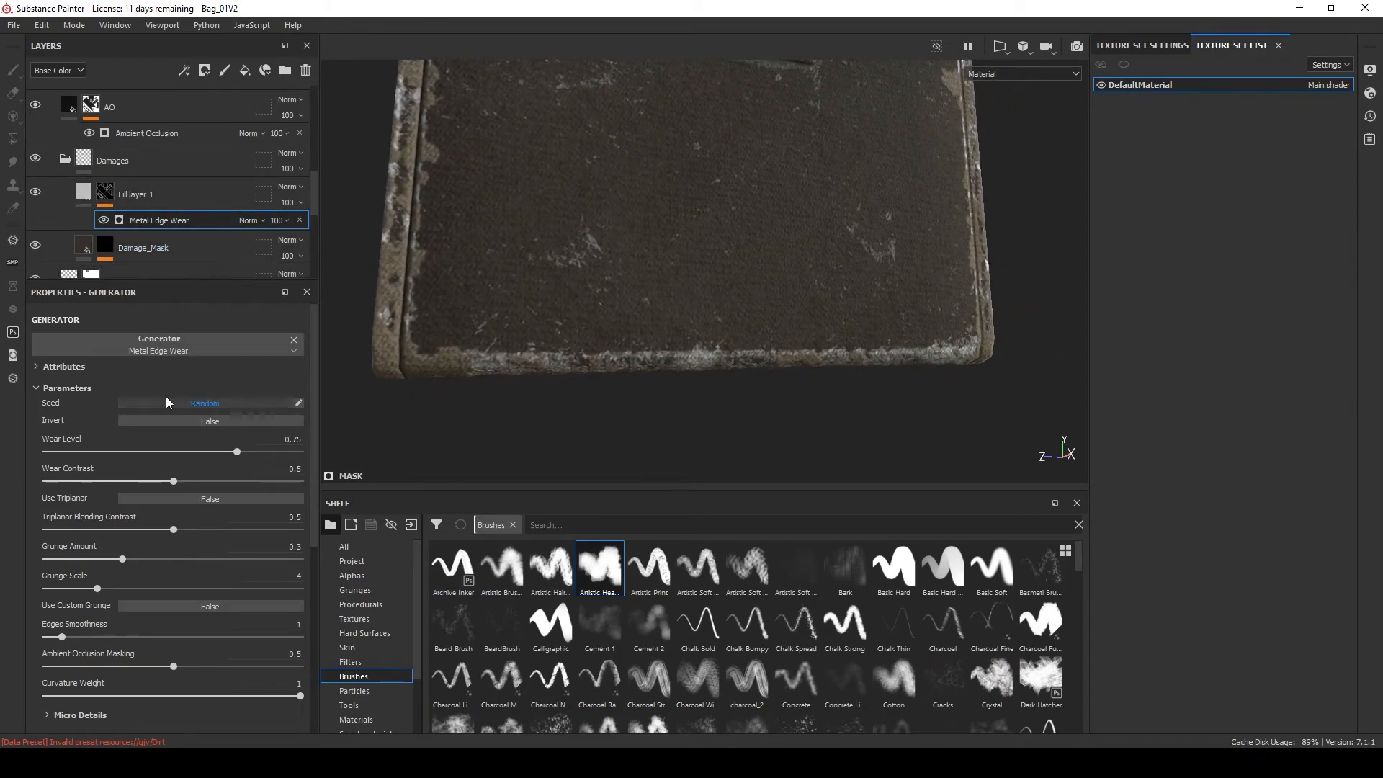
# Set the Metal Edge Wear generator to wear level 0.79, wear contrast 0.55, grunge scale 5 and grunge amount 0.38.
pyautogui.moveTo(237, 451); pyautogui.dragTo(247, 452)
pyautogui.moveTo(173, 480)
pyautogui.mouseDown()
pyautogui.moveTo(201, 482)
pyautogui.moveTo(185, 481)
pyautogui.mouseUp()
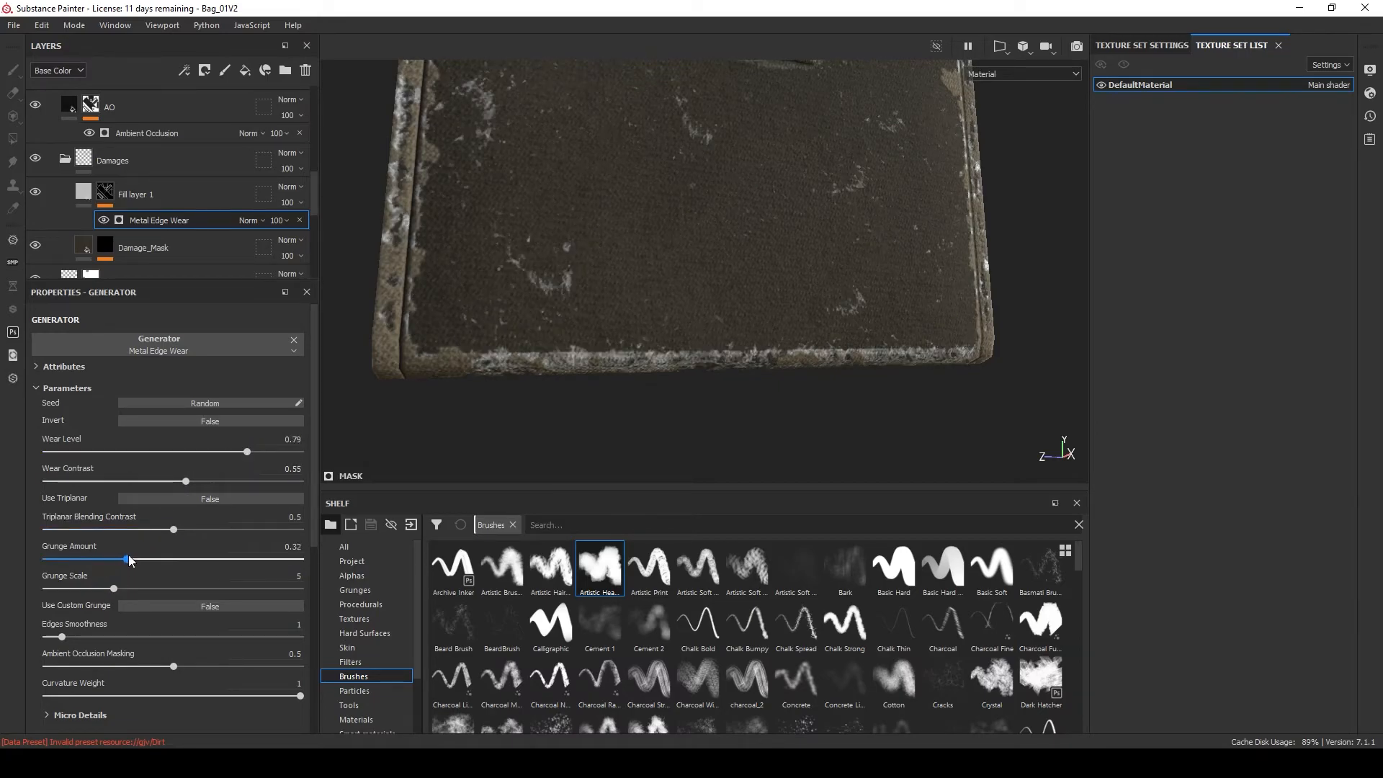
pyautogui.moveTo(123, 558); pyautogui.dragTo(141, 558)
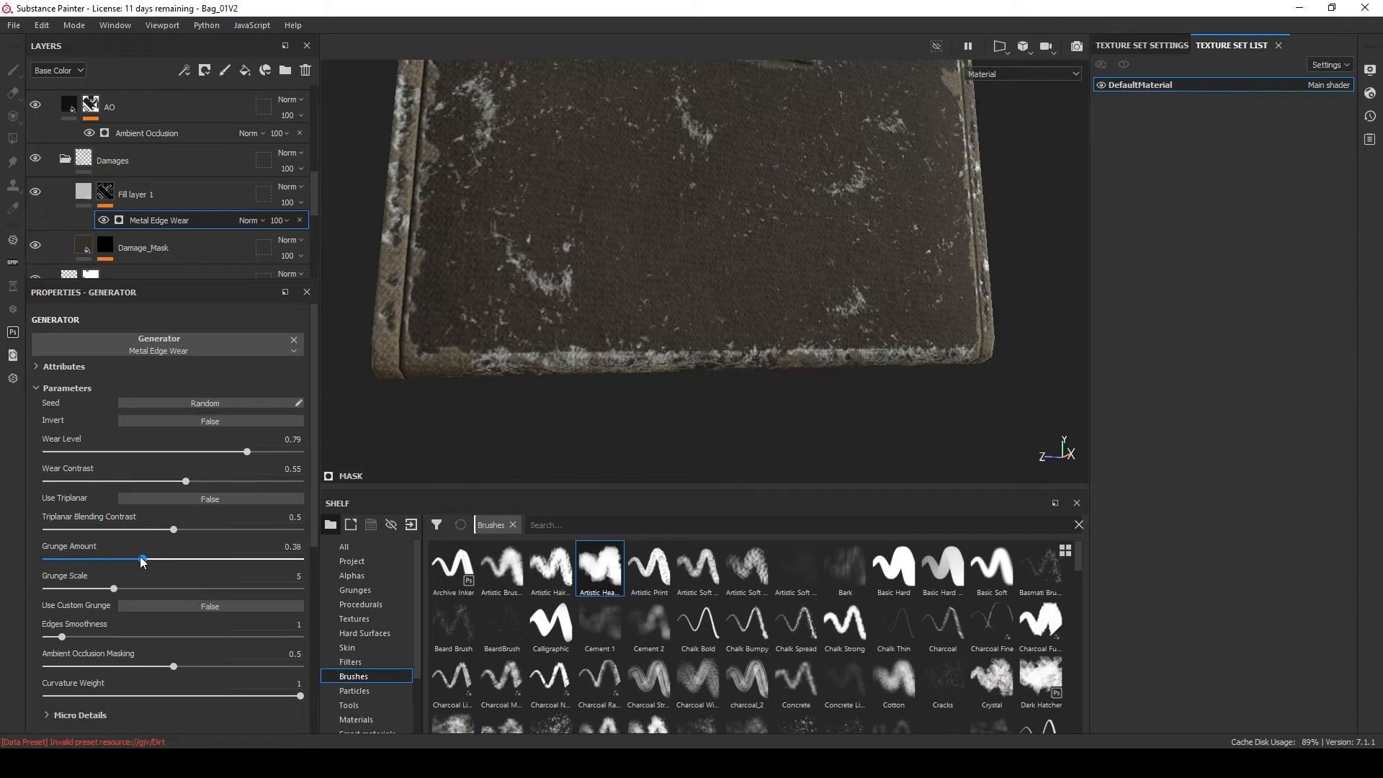
# Add a Blur Slope filter above Metal Edge Wear and set its intensity to about 7.14.
pyautogui.rightClick(197, 220)
pyautogui.click(255, 477)
pyautogui.click(204, 352)
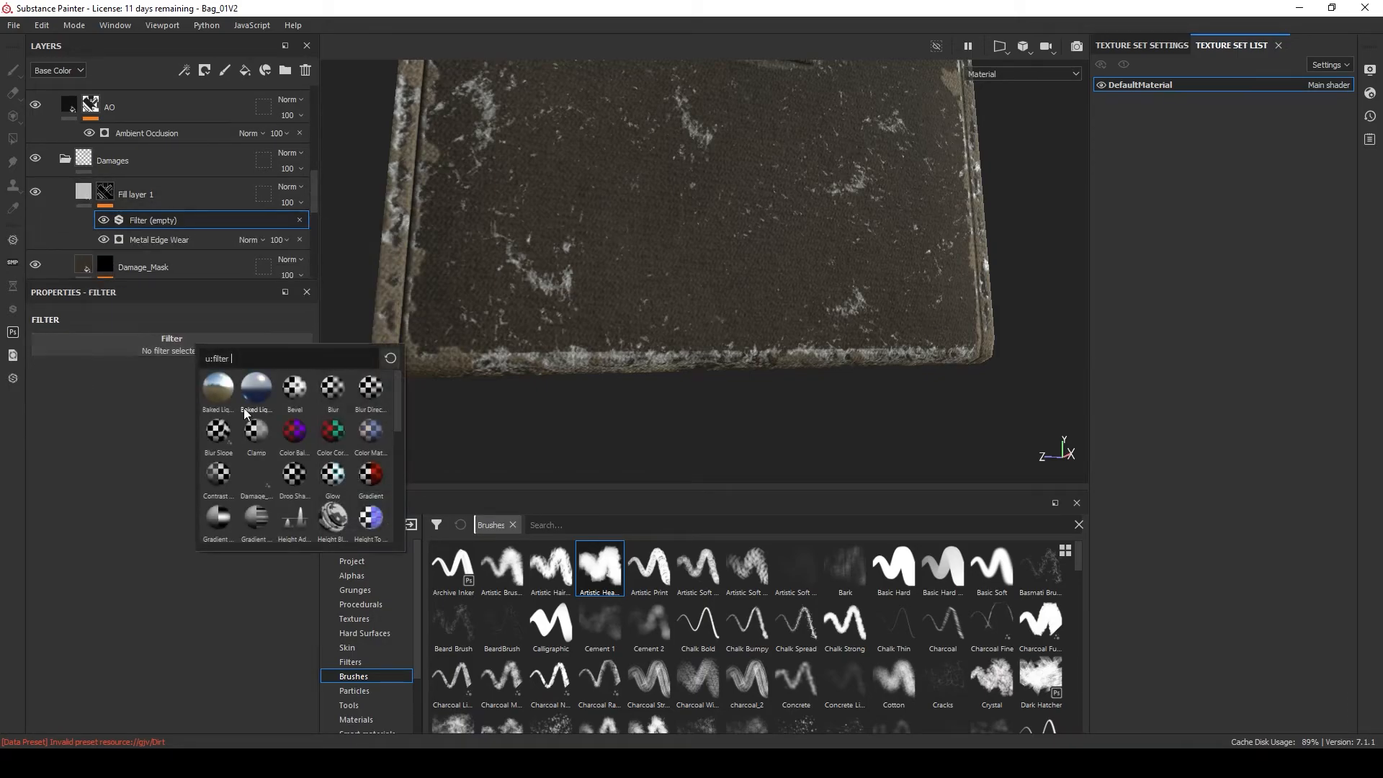
pyautogui.click(216, 434)
pyautogui.click(156, 492)
pyautogui.click(131, 524)
pyautogui.moveTo(68, 476); pyautogui.dragTo(104, 477)
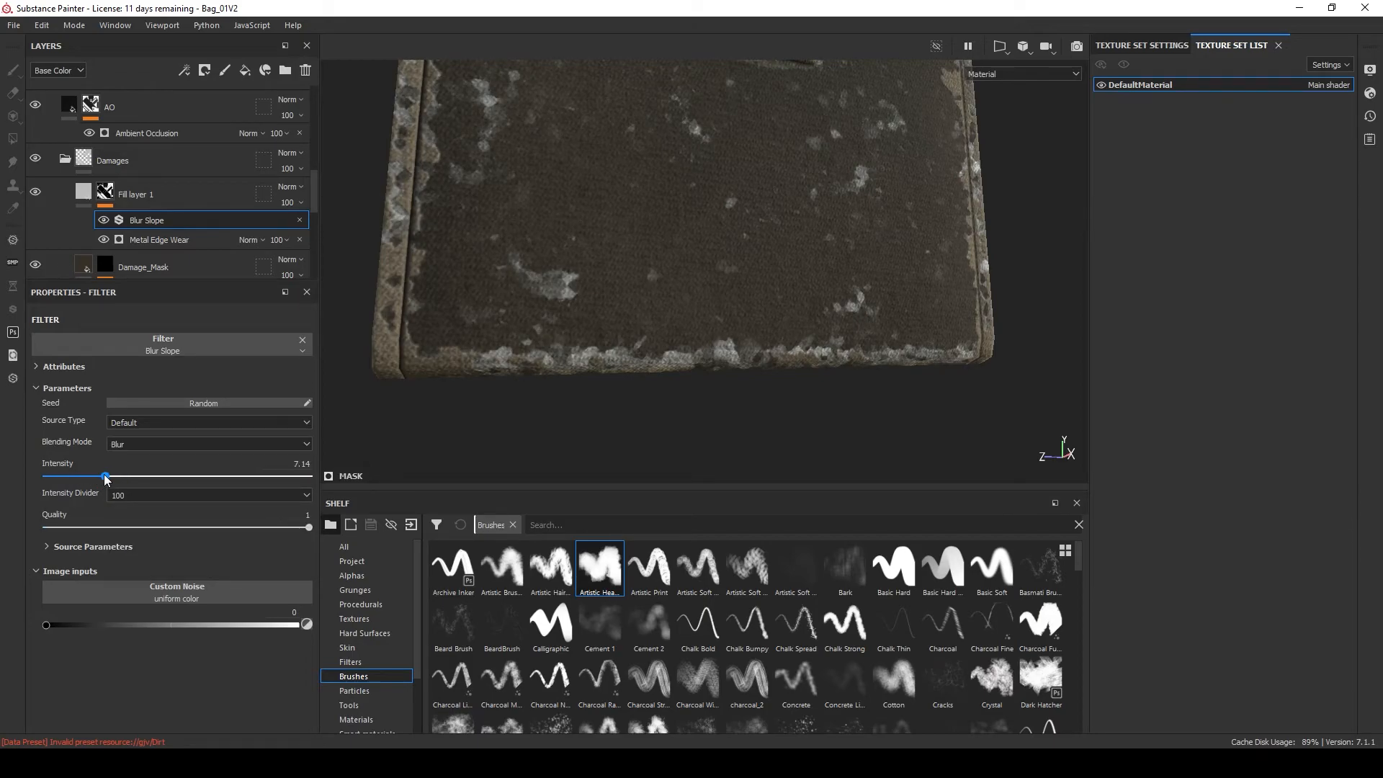
# Add a Paint effect to the mask of Fill layer 1 and place it above Blur Slope.
pyautogui.rightClick(170, 220)
pyautogui.rightClick(152, 234)
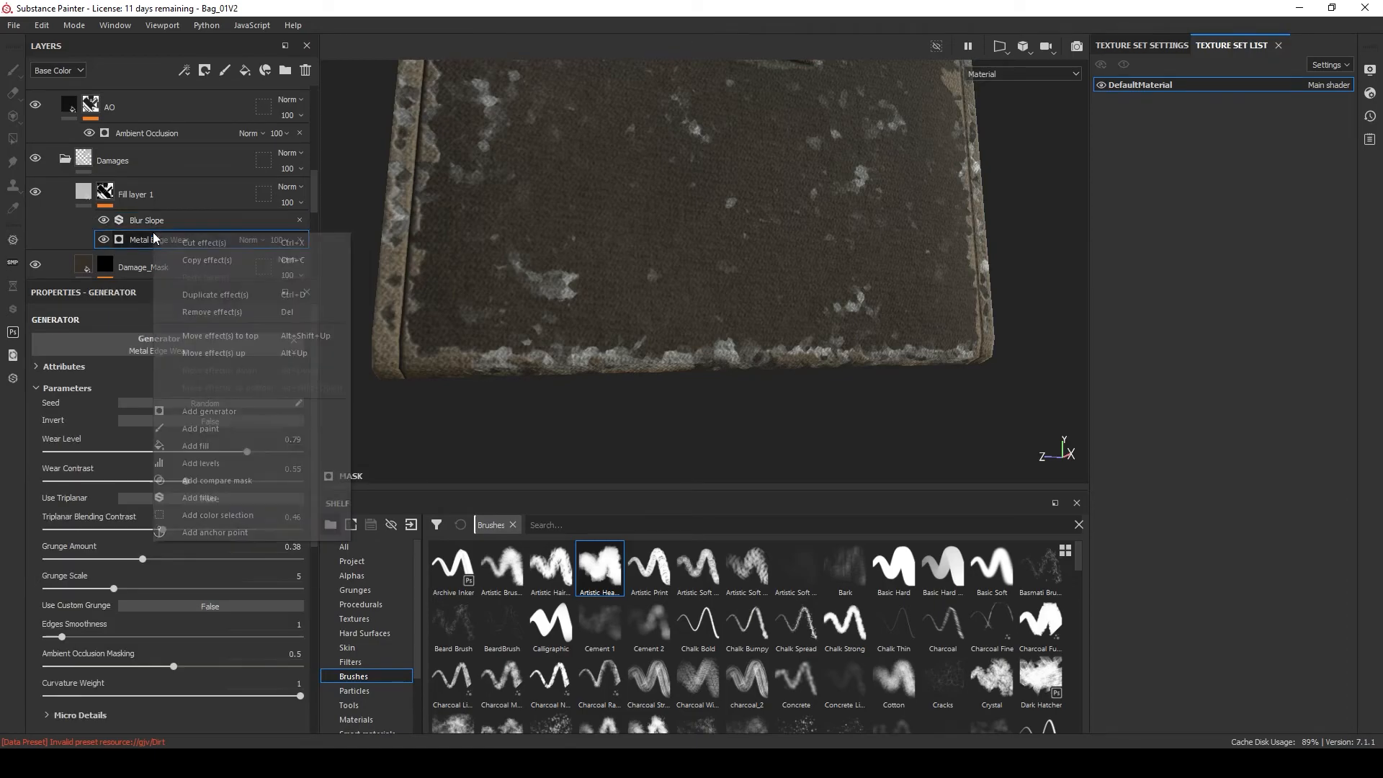
pyautogui.click(224, 436)
pyautogui.rightClick(171, 222)
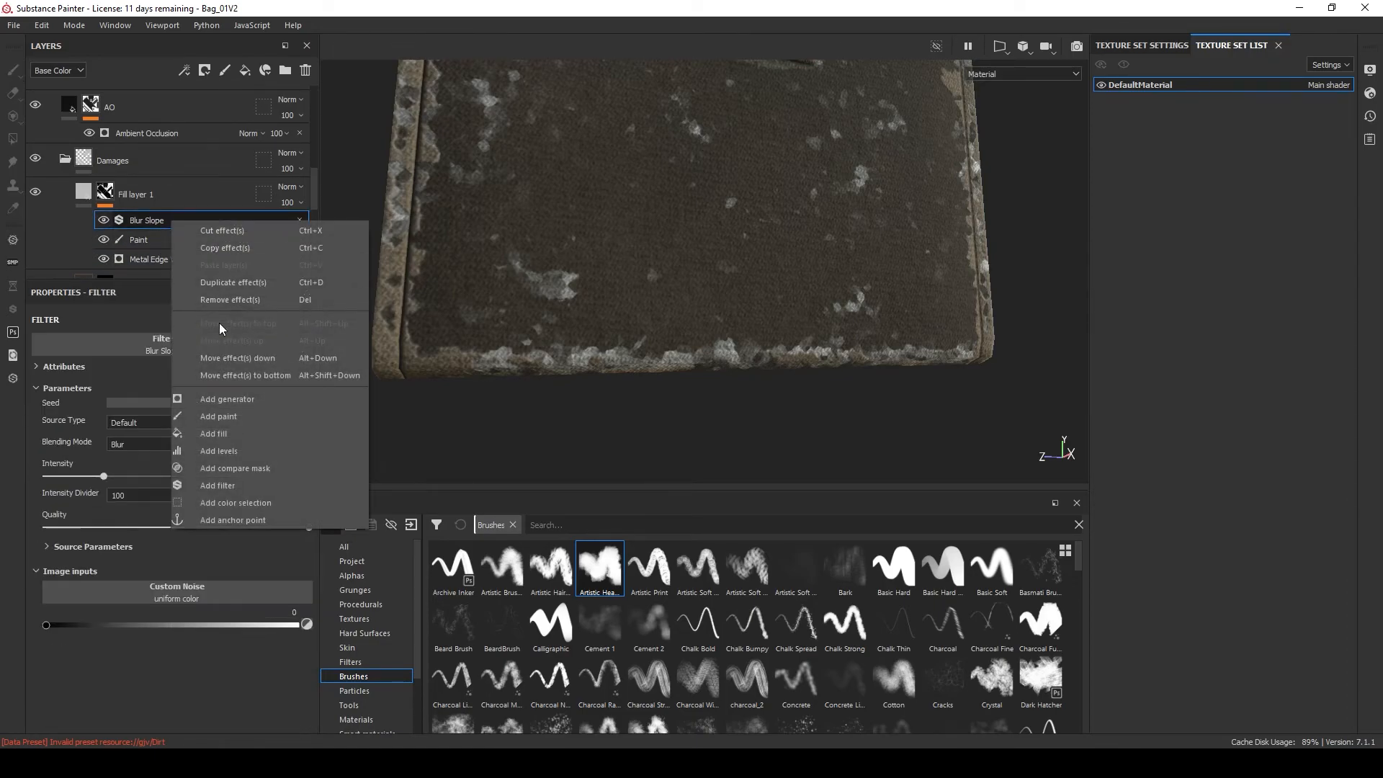
pyautogui.click(153, 237)
pyautogui.moveTo(151, 236); pyautogui.dragTo(185, 216)
# Turn off metal and normal on Fill layer 1 and set its height to -0.0619 and roughness to 0.7404.
pyautogui.scroll(-1, 188, 216)
pyautogui.click(104, 160)
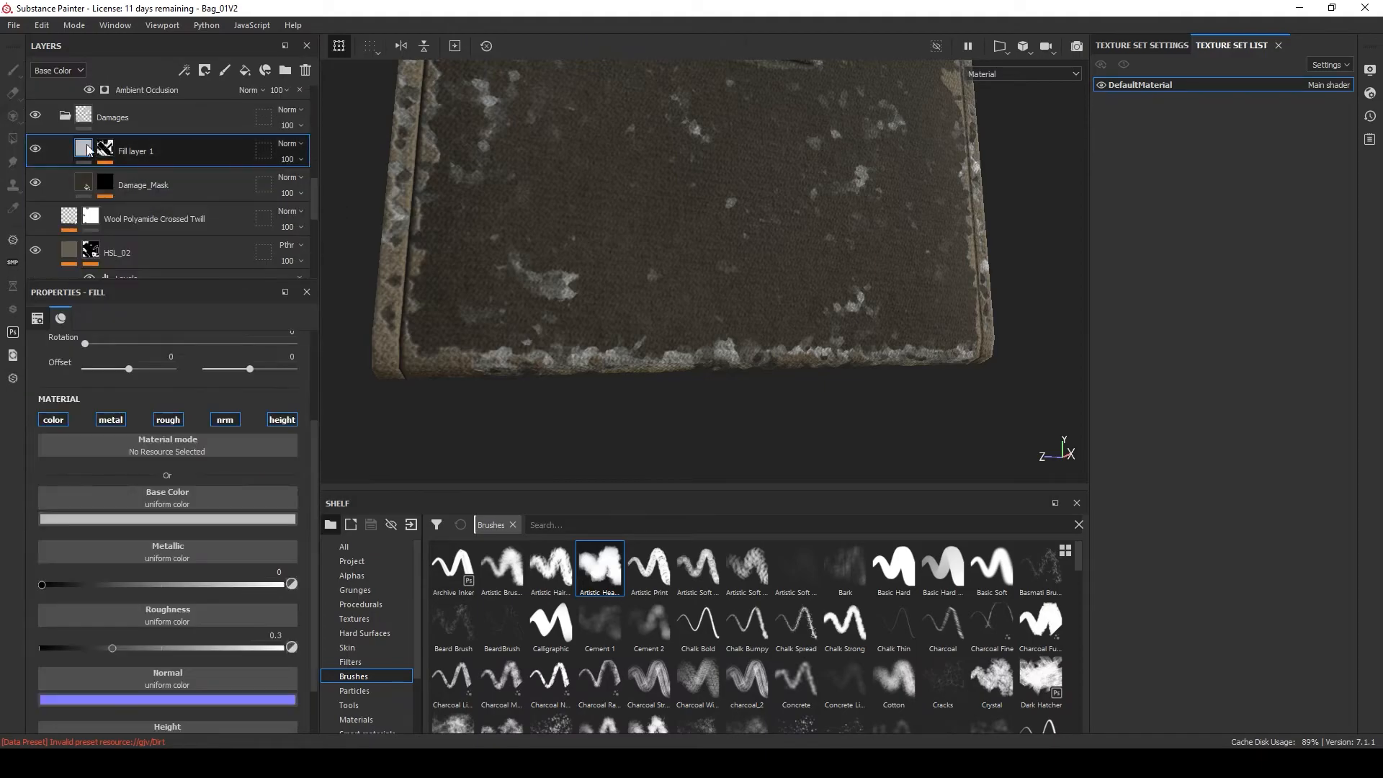
pyautogui.click(110, 419)
pyautogui.click(225, 419)
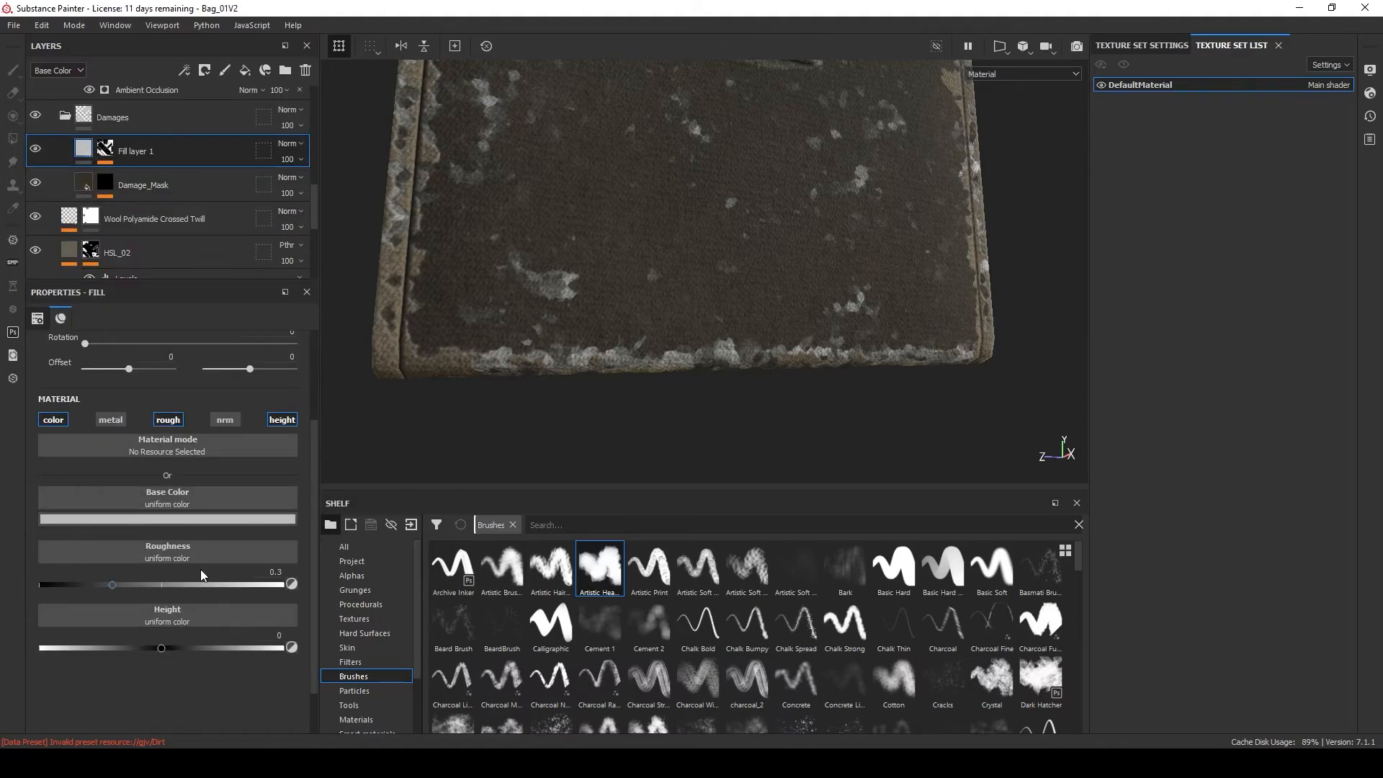
pyautogui.moveTo(160, 647); pyautogui.dragTo(154, 650)
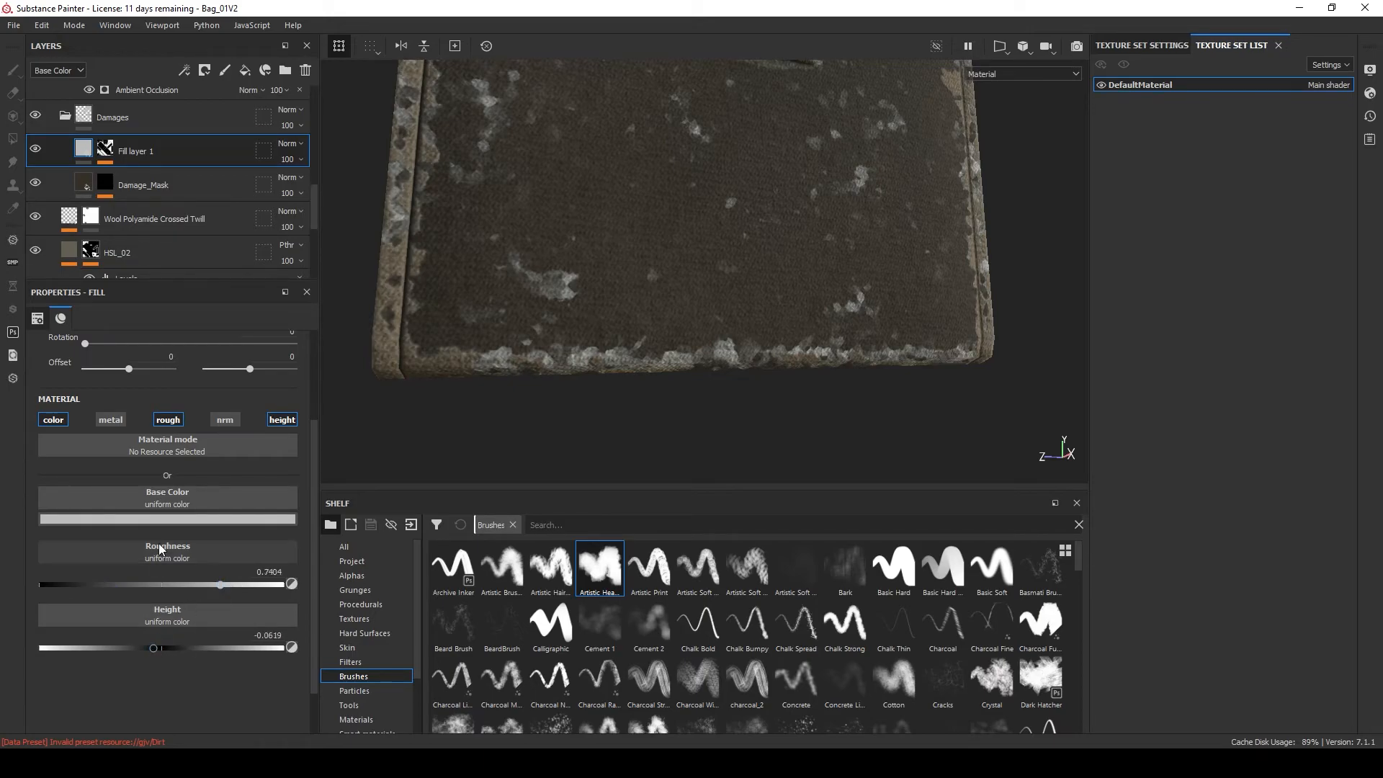
# Assign the Damage_Mask mask anchor point as the Micro Height input of the Metal Edge Wear generator.
pyautogui.click(108, 146)
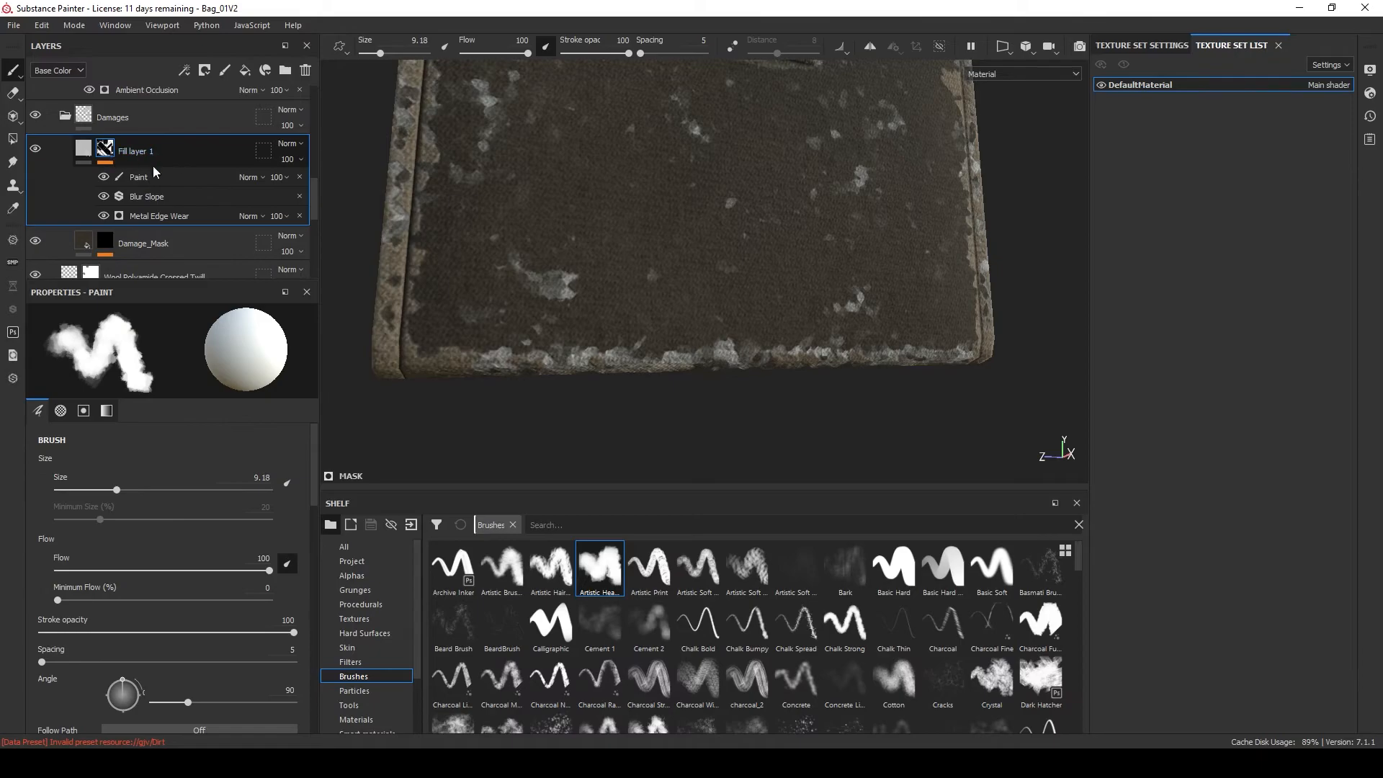
pyautogui.click(167, 214)
pyautogui.scroll(-5, 150, 464)
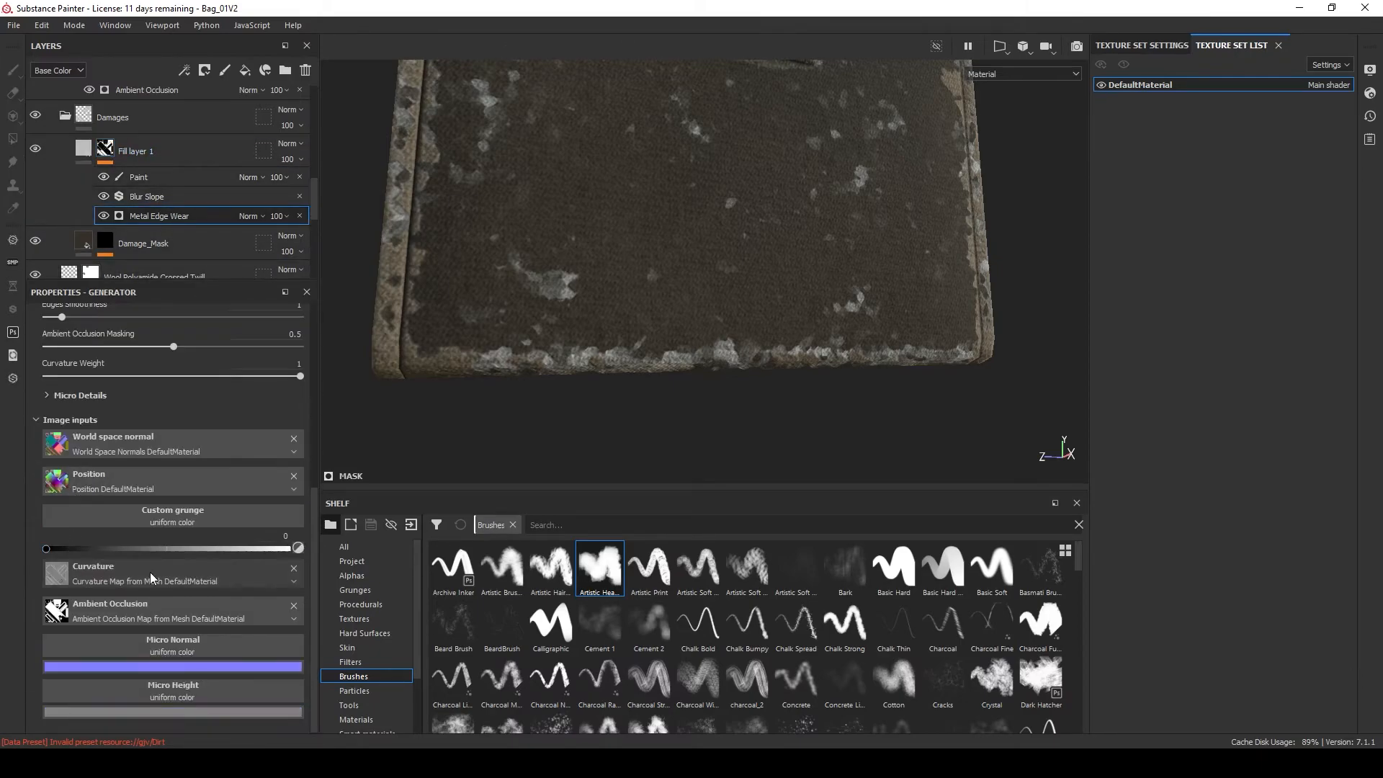
pyautogui.click(171, 684)
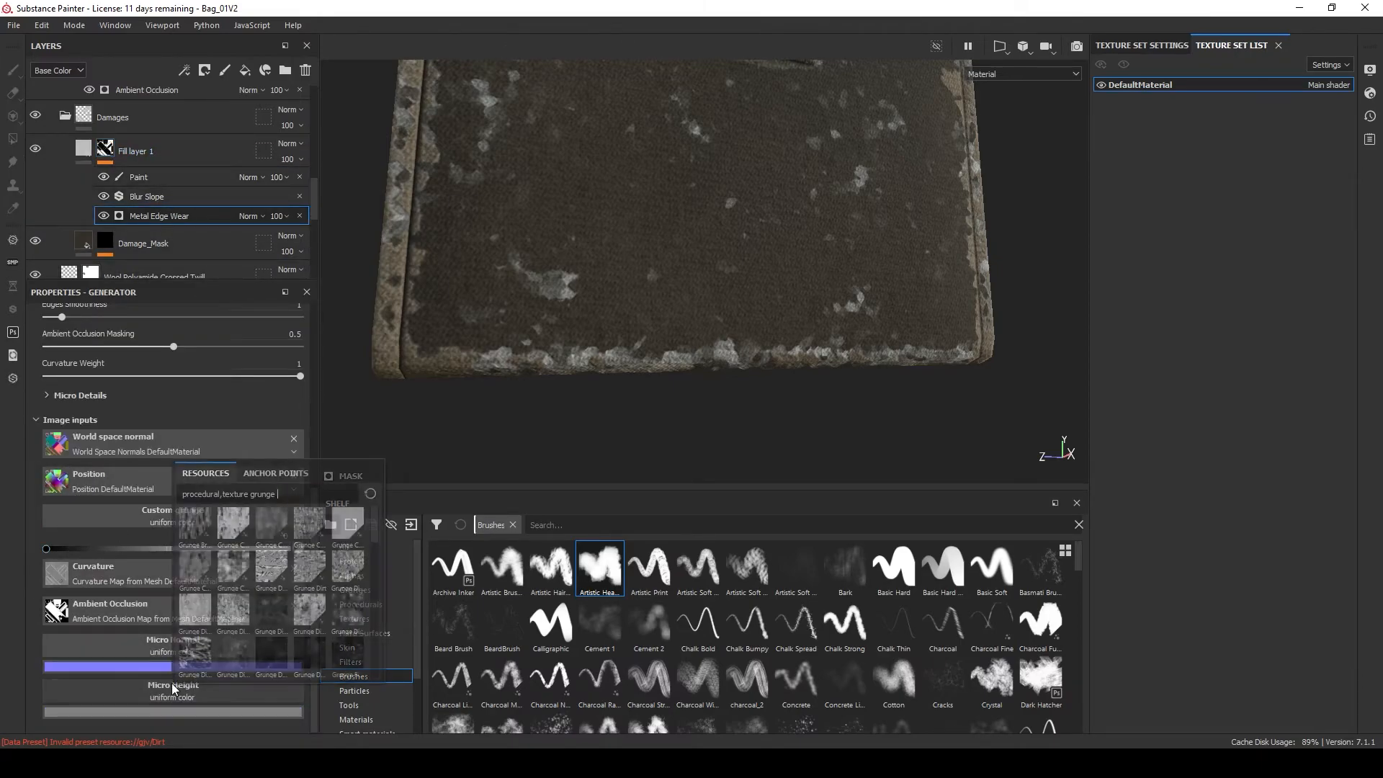
pyautogui.click(276, 473)
pyautogui.click(245, 496)
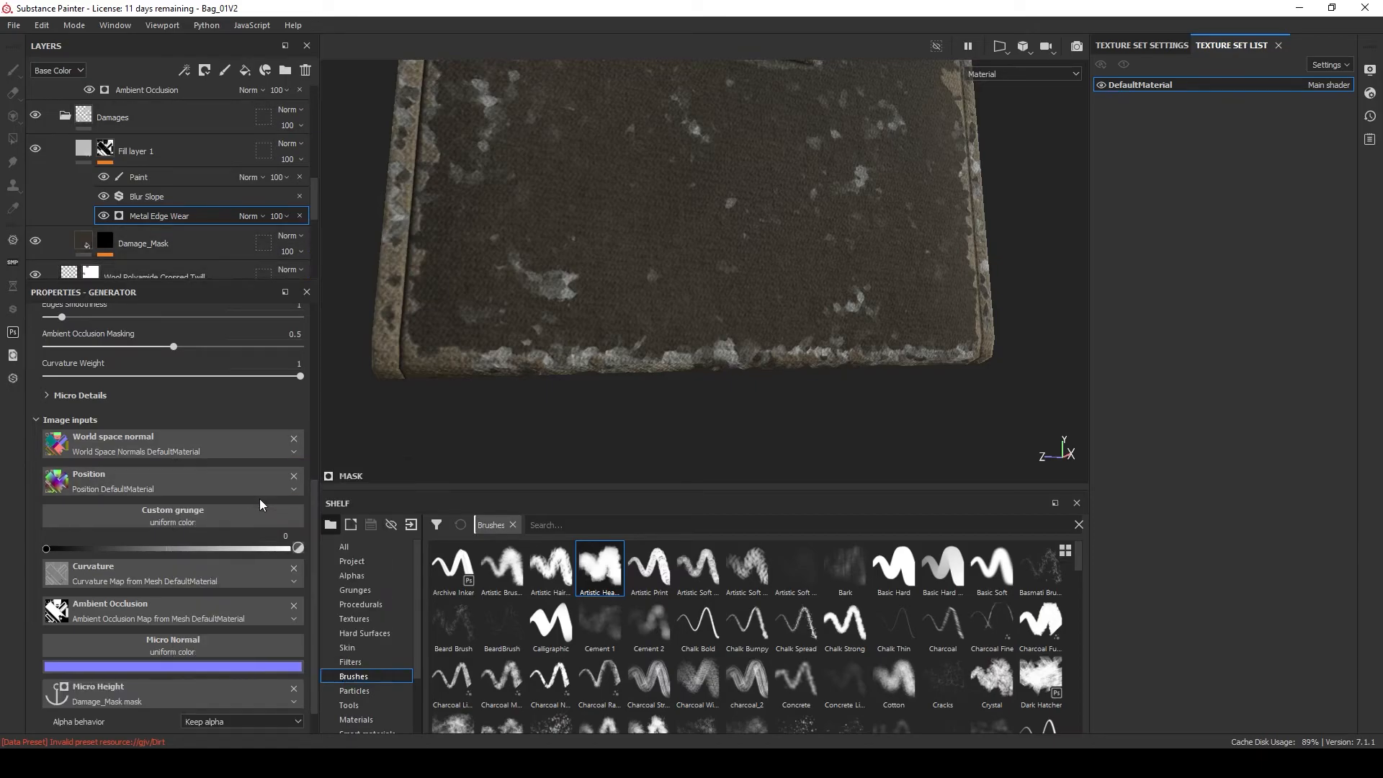
pyautogui.scroll(-1, 212, 612)
pyautogui.click(216, 687)
pyautogui.click(187, 693)
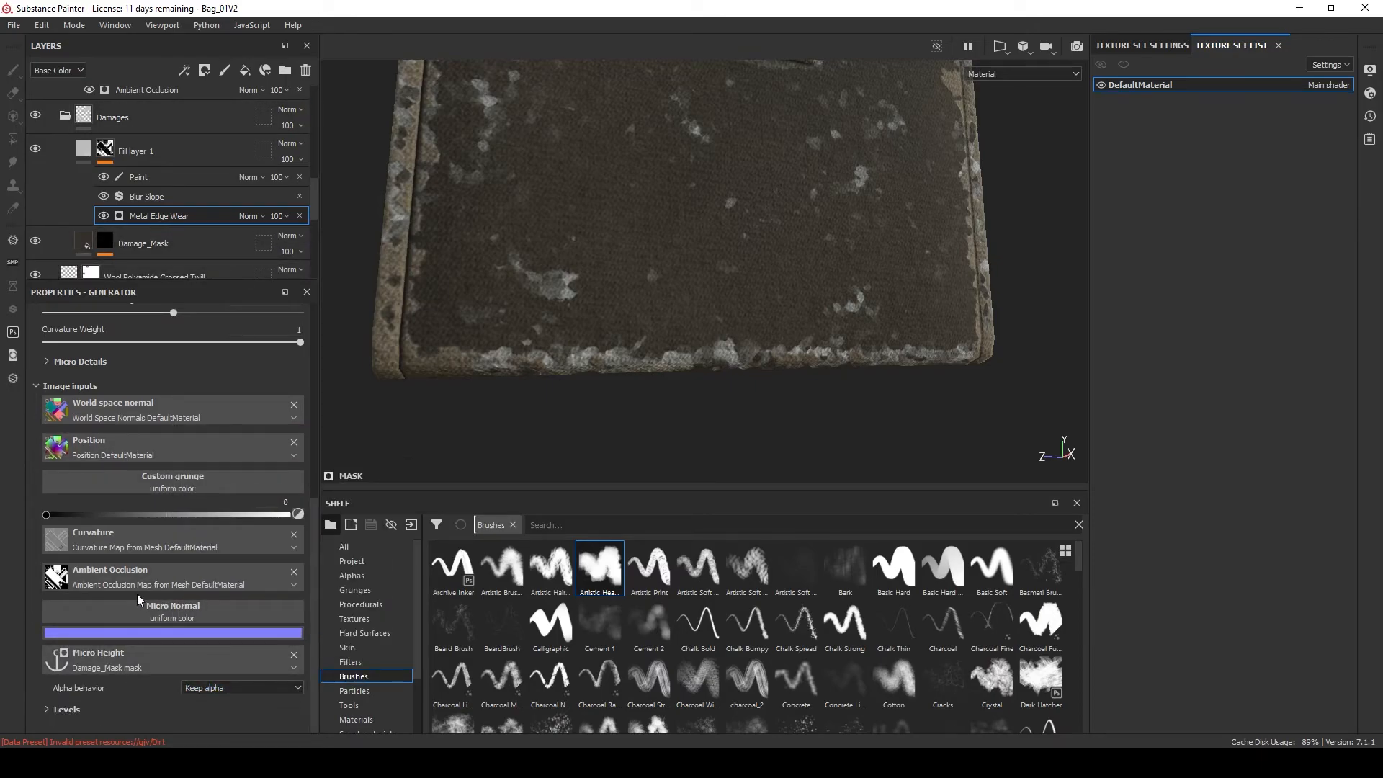
# Enable Micro Height in the Micro Details of the Metal Edge Wear generator.
pyautogui.scroll(3, 147, 589)
pyautogui.click(87, 492)
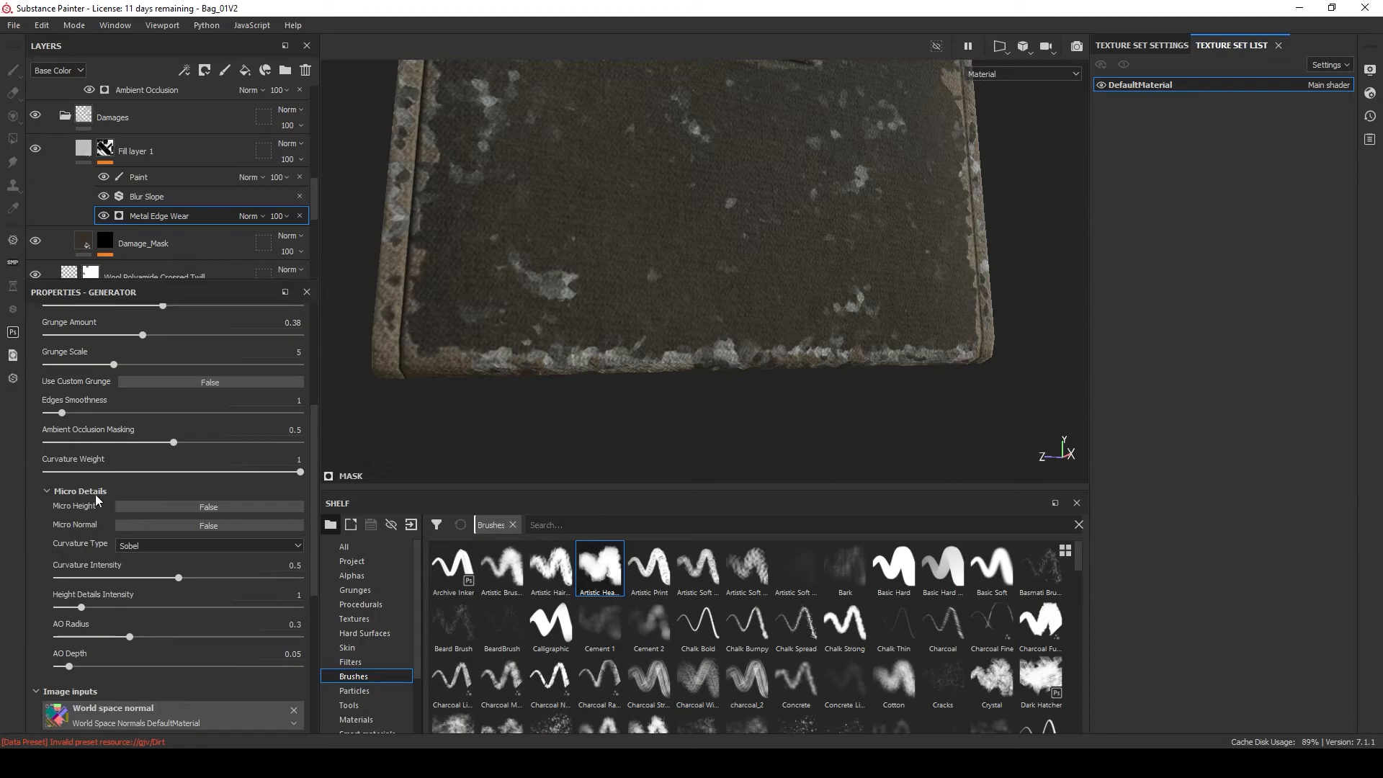
pyautogui.click(205, 507)
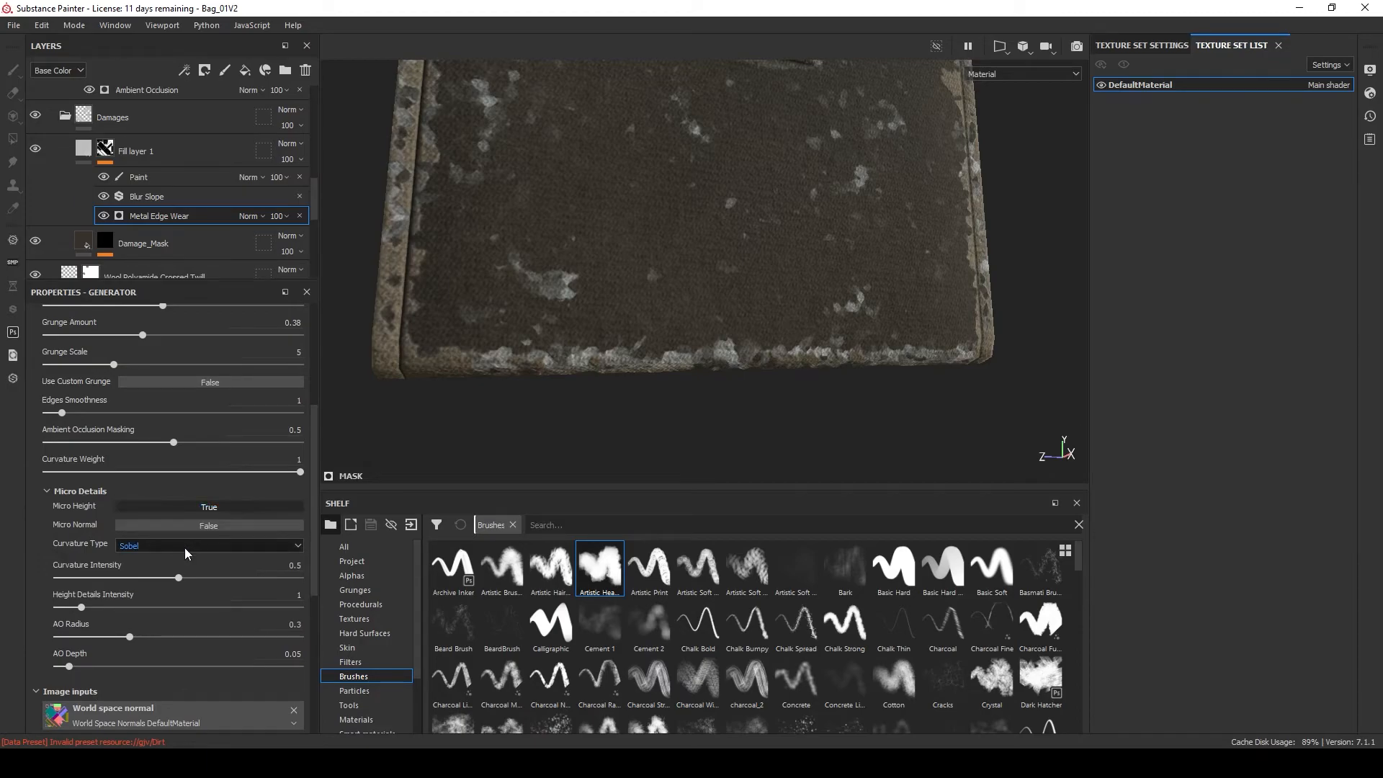
# Paint a curved damage patch on the Damage_Mask mask at the front panel's lower corner beside the side trim.
pyautogui.click(109, 241)
pyautogui.scroll(3, 461, 201)
pyautogui.moveTo(453, 235)
pyautogui.mouseDown()
pyautogui.moveTo(509, 309)
pyautogui.moveTo(481, 220)
pyautogui.moveTo(442, 210)
pyautogui.mouseUp()
pyautogui.keyDown('alt'); pyautogui.moveTo(481, 234); pyautogui.dragTo(616, 214, button='middle'); pyautogui.keyUp('alt')
pyautogui.moveTo(624, 223)
pyautogui.mouseDown()
pyautogui.moveTo(530, 273)
pyautogui.moveTo(491, 276)
pyautogui.moveTo(677, 252)
pyautogui.moveTo(556, 274)
pyautogui.mouseUp()
# Change the base color of Fill layer 1 to a dark olive brown.
pyautogui.click(84, 147)
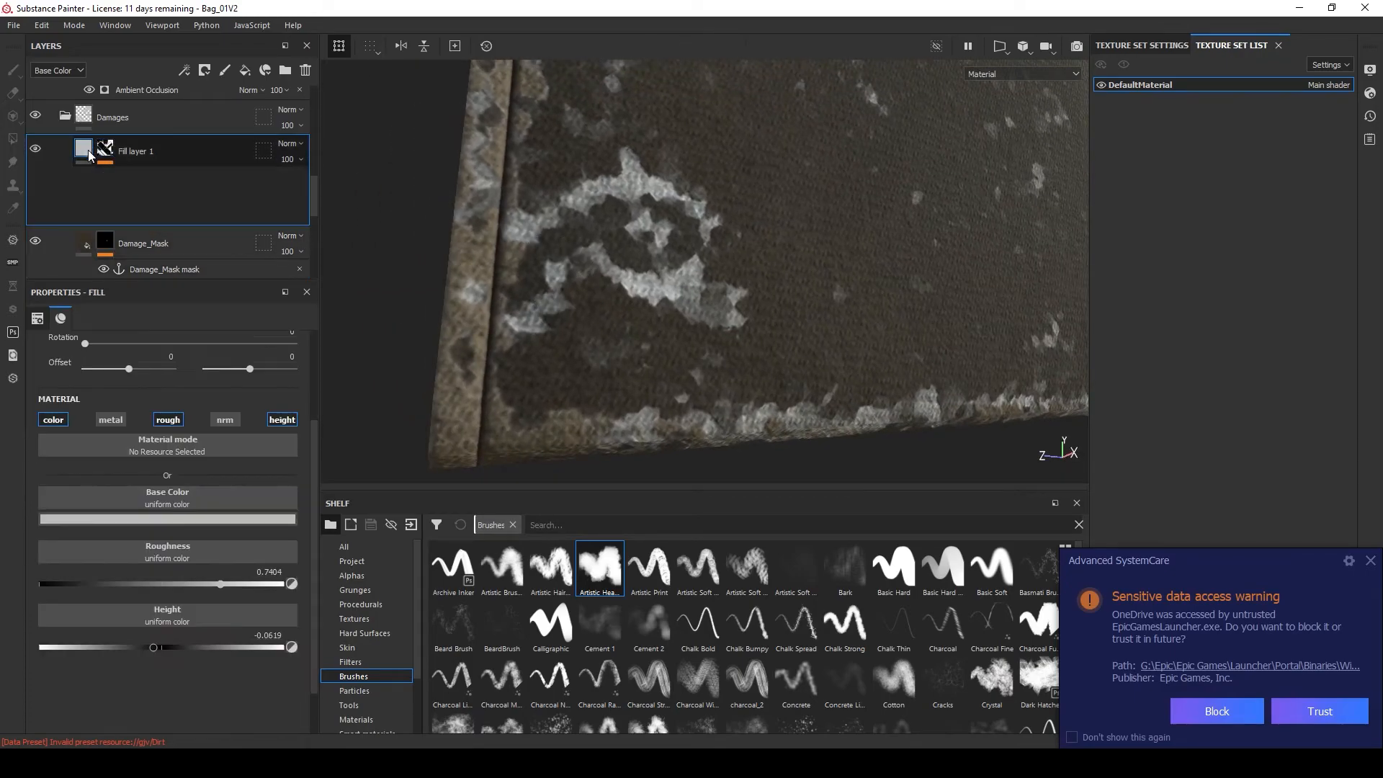
pyautogui.click(176, 519)
pyautogui.moveTo(291, 660); pyautogui.dragTo(291, 656)
pyautogui.moveTo(292, 532); pyautogui.dragTo(788, 267)
pyautogui.moveTo(354, 646); pyautogui.dragTo(355, 660)
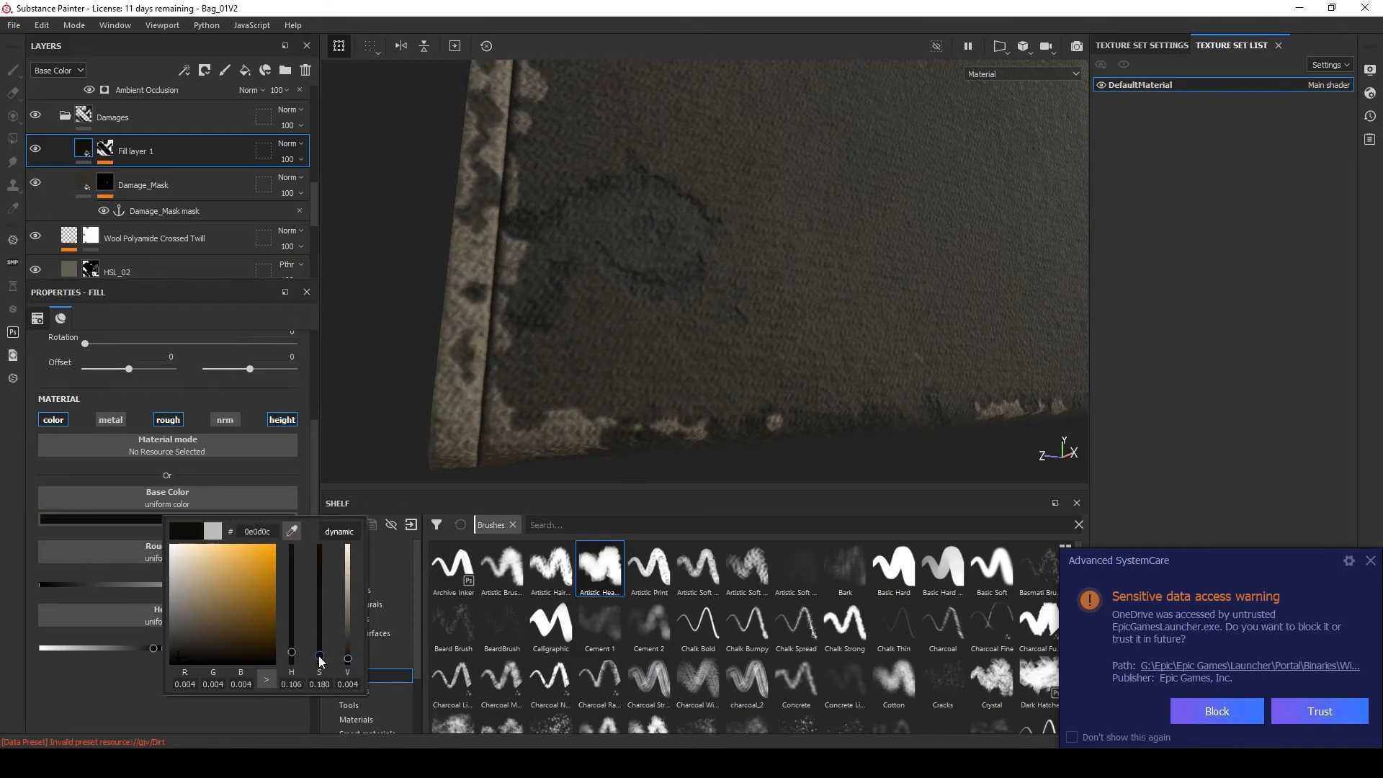
pyautogui.moveTo(204, 656)
pyautogui.mouseDown()
pyautogui.moveTo(184, 635)
pyautogui.moveTo(206, 636)
pyautogui.mouseUp()
pyautogui.keyDown('alt'); pyautogui.moveTo(828, 269); pyautogui.dragTo(758, 245); pyautogui.keyUp('alt')
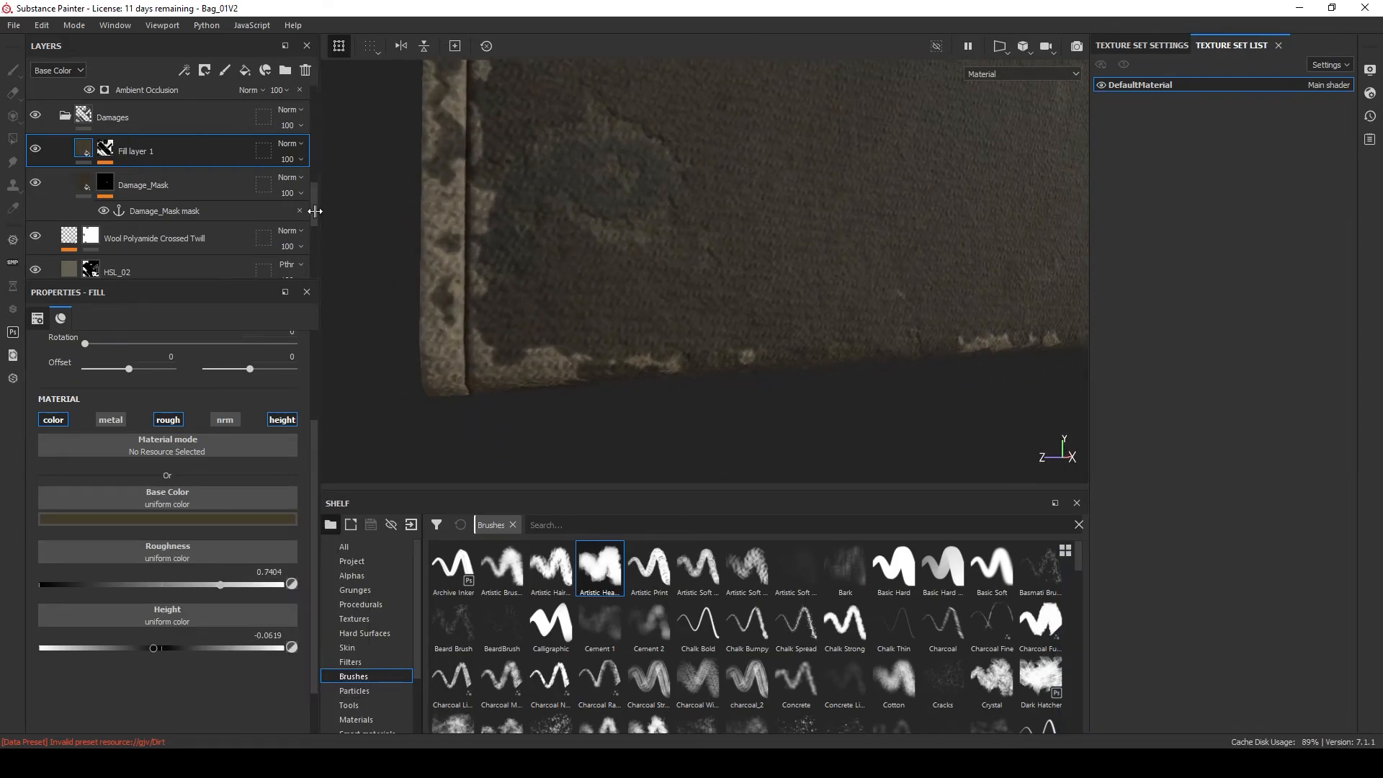
# Give the Damage_Mask layer a lighter grey-brown base color and set its height to -0.1622.
pyautogui.click(80, 186)
pyautogui.moveTo(156, 643); pyautogui.dragTo(149, 642)
pyautogui.click(104, 186)
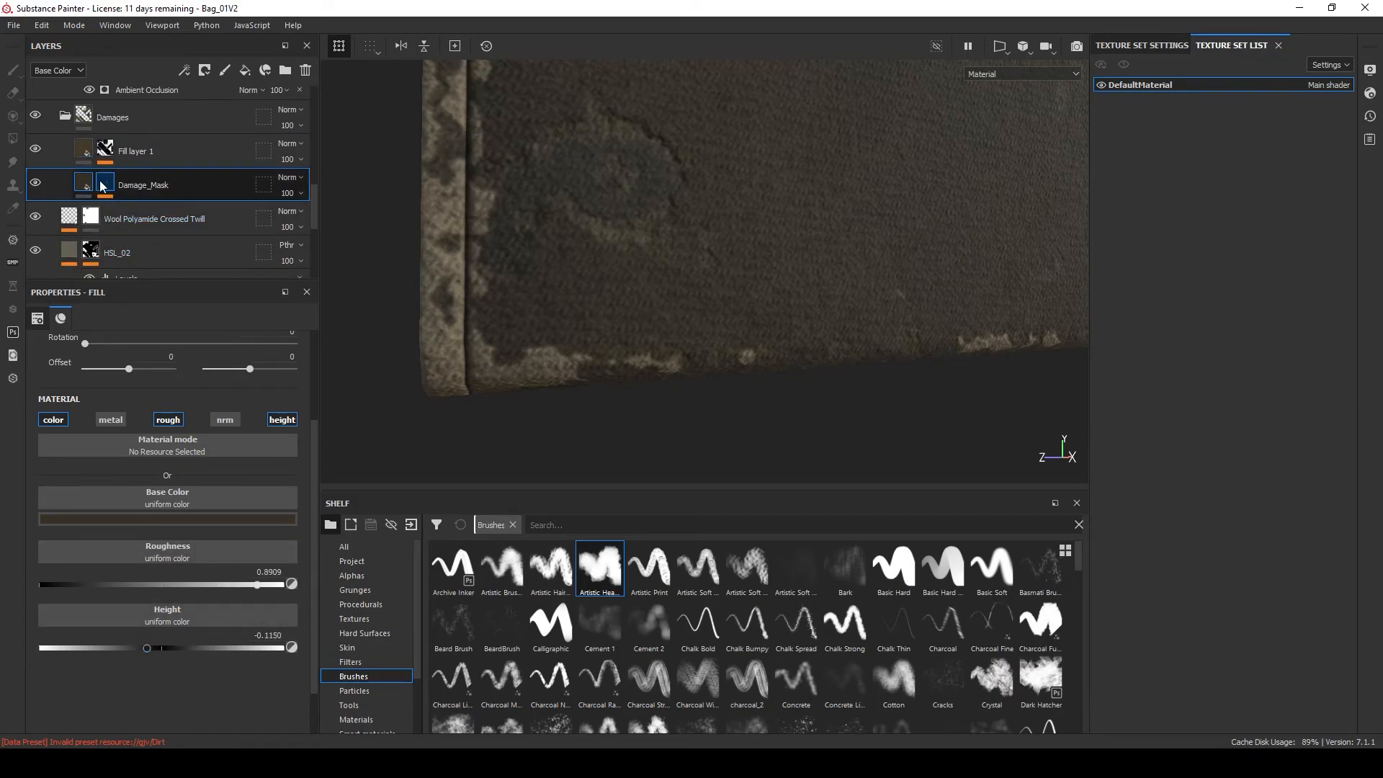
pyautogui.press('1')
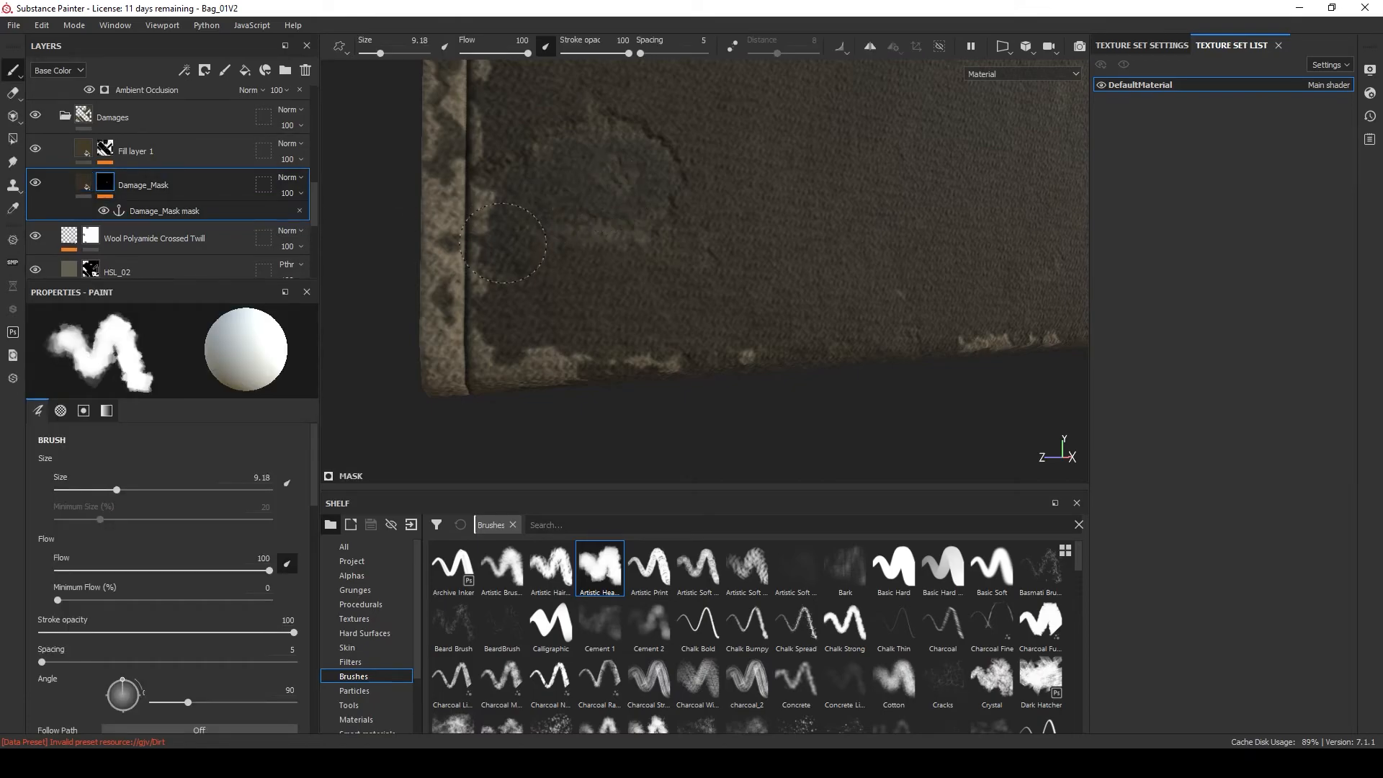
pyautogui.keyDown('alt'); pyautogui.moveTo(547, 239); pyautogui.dragTo(306, 255); pyautogui.keyUp('alt')
pyautogui.click(84, 184)
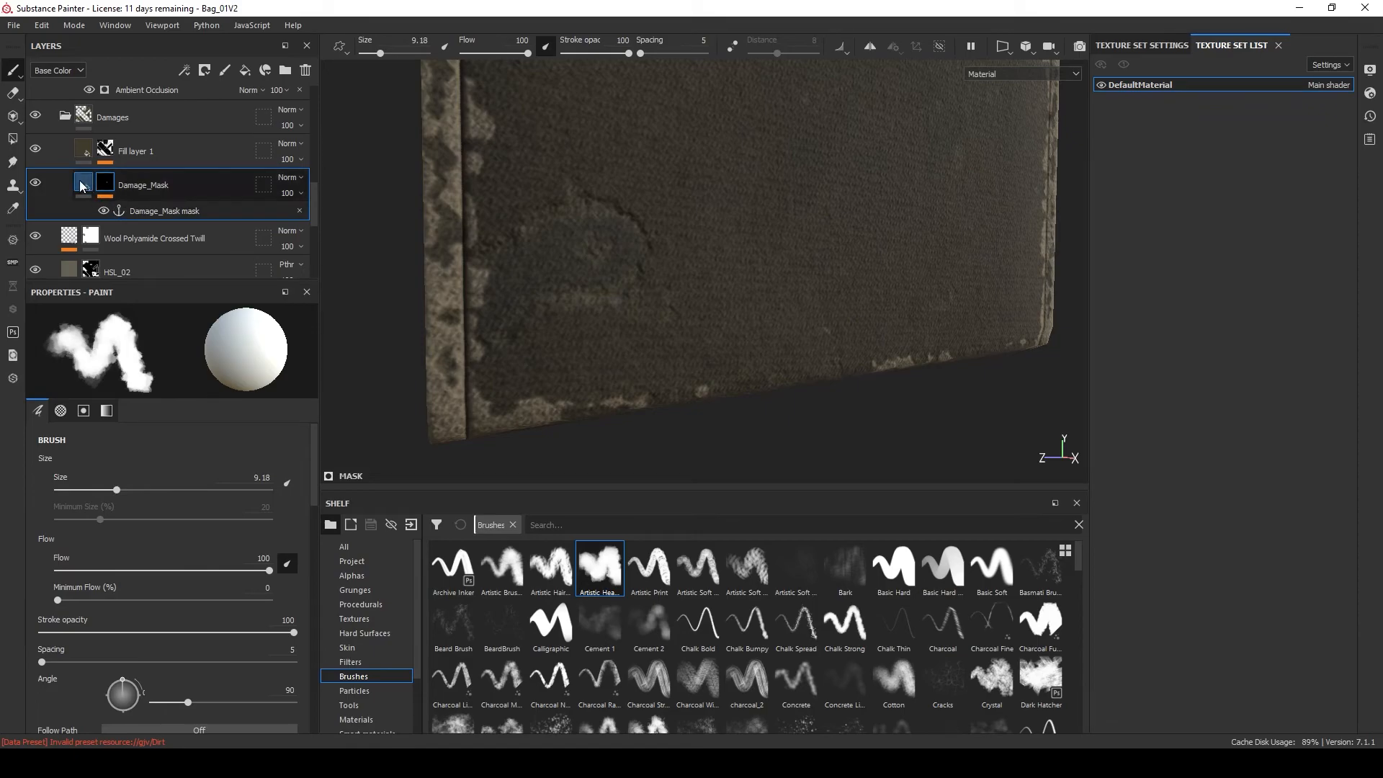
pyautogui.click(170, 517)
pyautogui.click(200, 633)
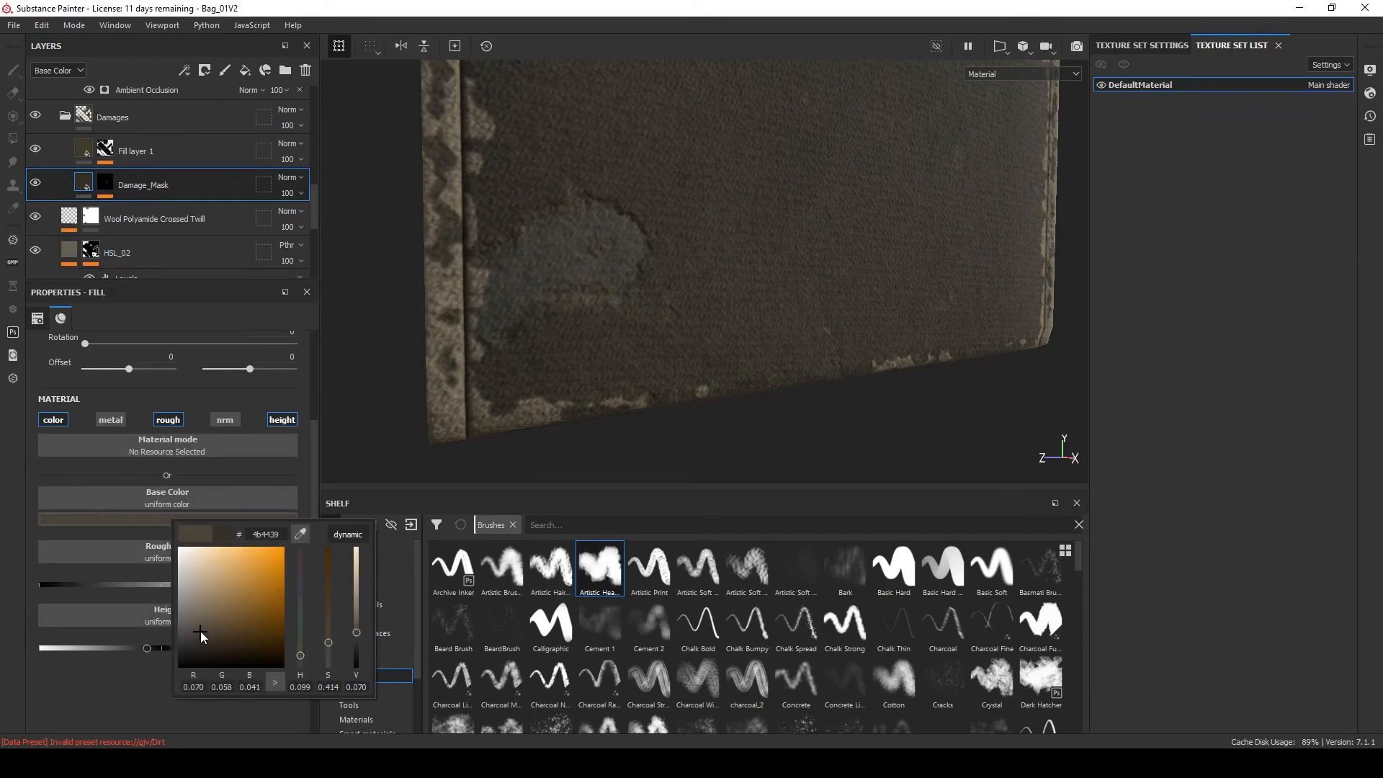
pyautogui.moveTo(202, 631); pyautogui.dragTo(197, 607)
pyautogui.keyDown('alt'); pyautogui.moveTo(475, 280); pyautogui.dragTo(465, 284); pyautogui.keyUp('alt')
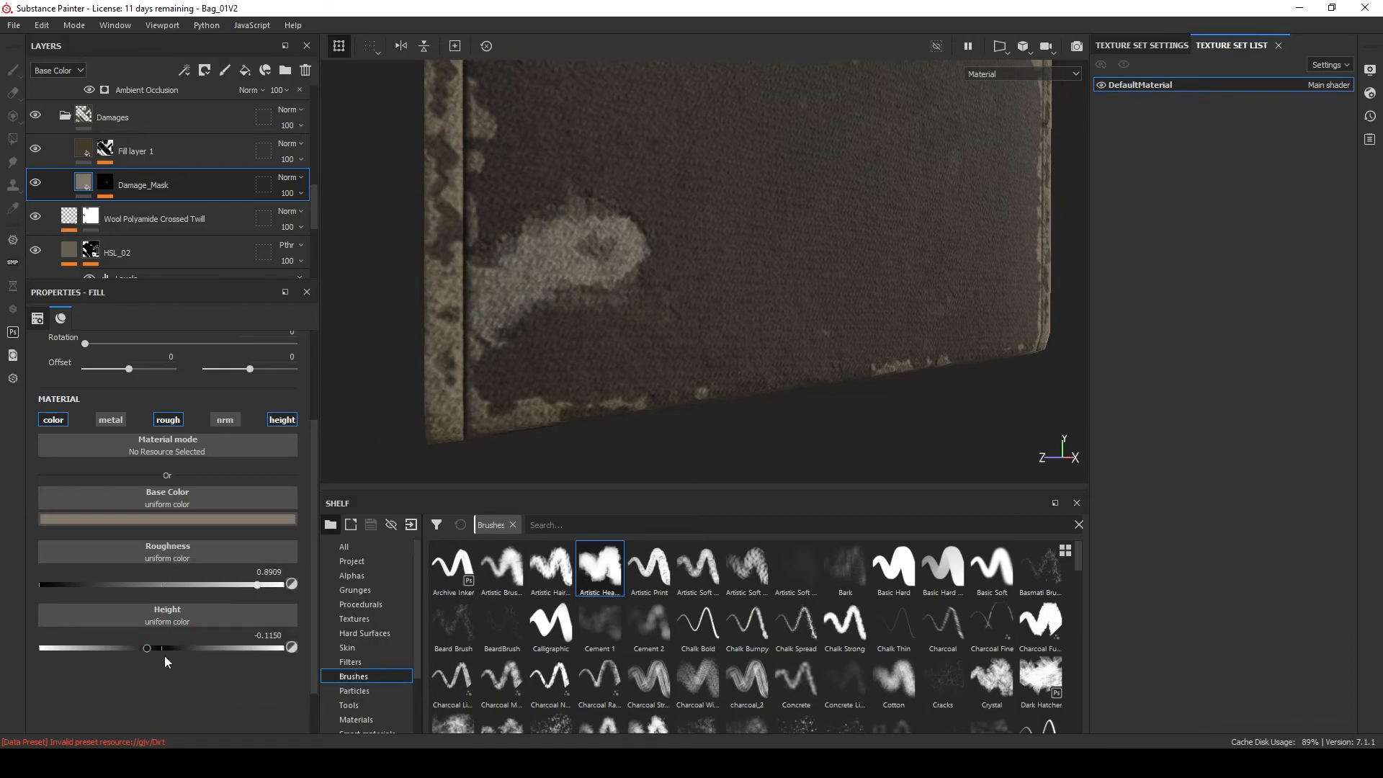
pyautogui.moveTo(137, 646); pyautogui.dragTo(142, 647)
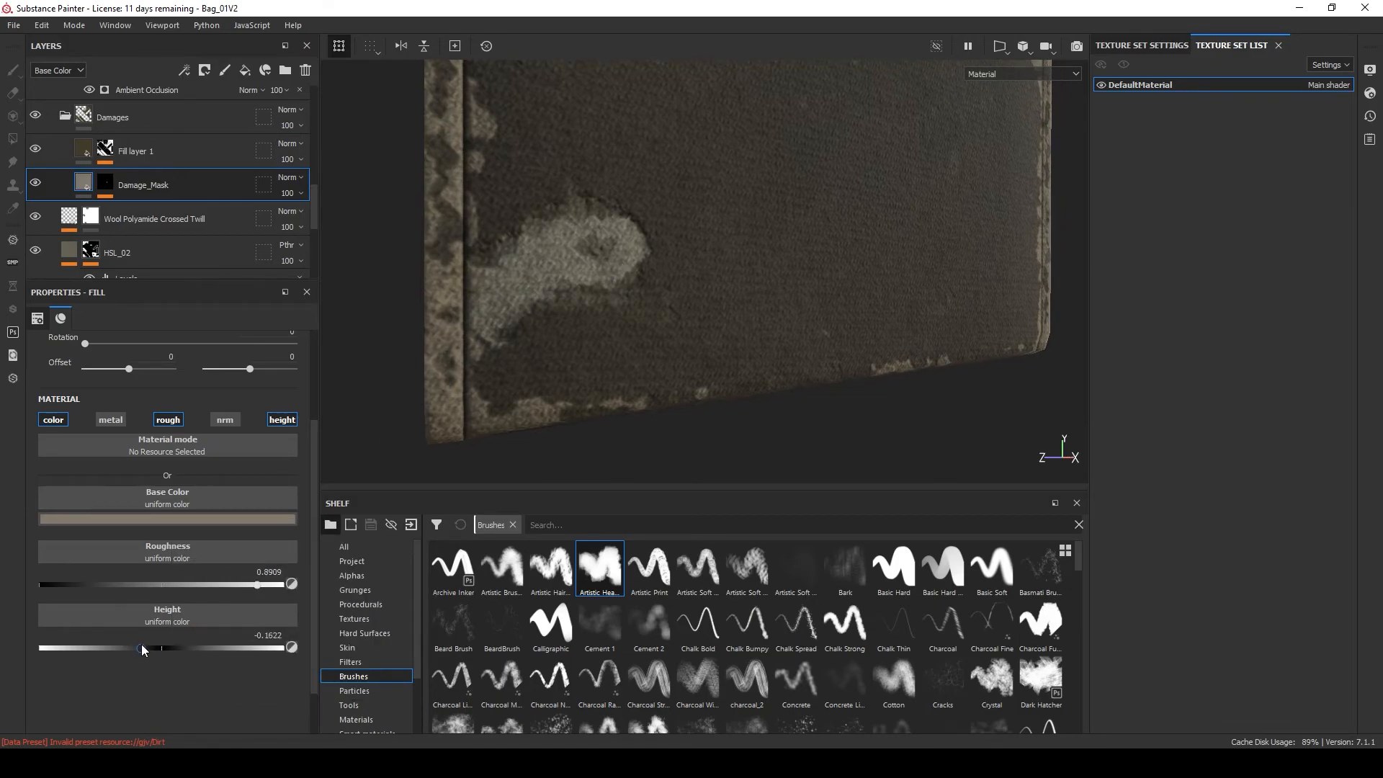
# Set the Metal Edge Wear generator's Curvature Intensity to 0.49, AO Radius to 0.36 and Grunge Amount to 0.49.
pyautogui.click(125, 162)
pyautogui.click(159, 216)
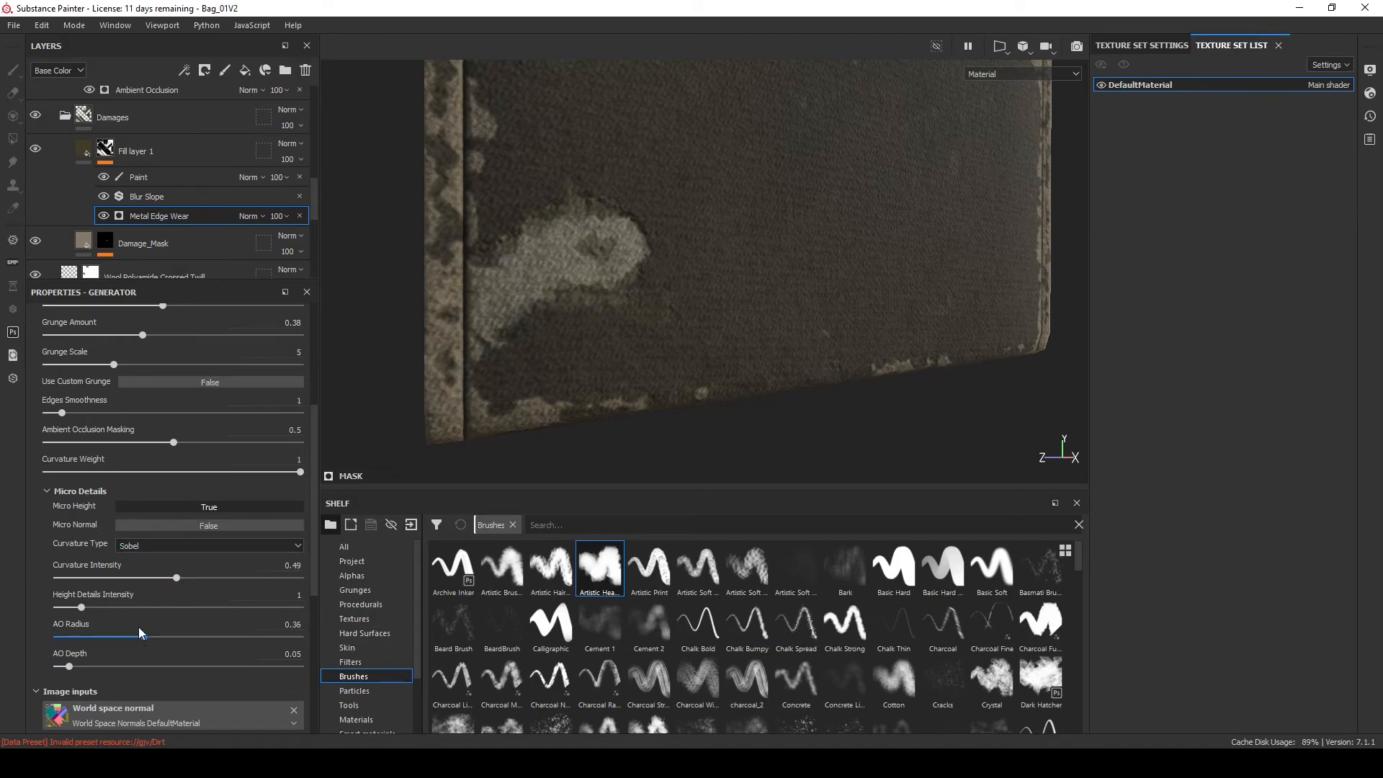
pyautogui.scroll(4, 141, 633)
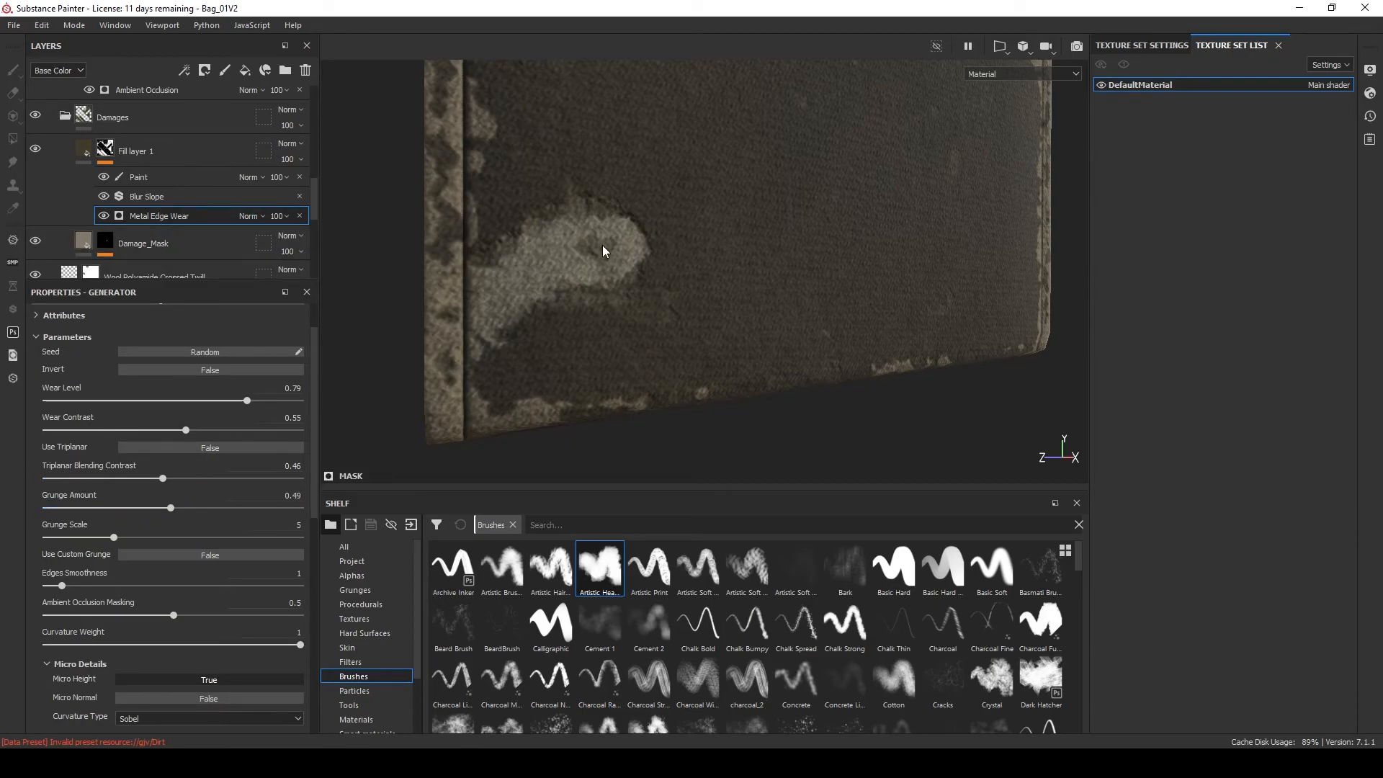
pyautogui.scroll(-2, 603, 252)
pyautogui.keyDown('alt'); pyautogui.moveTo(603, 251); pyautogui.dragTo(537, 401); pyautogui.keyUp('alt')
pyautogui.scroll(1, 568, 268)
pyautogui.keyDown('alt'); pyautogui.moveTo(568, 269); pyautogui.dragTo(564, 284, button='middle'); pyautogui.keyUp('alt')
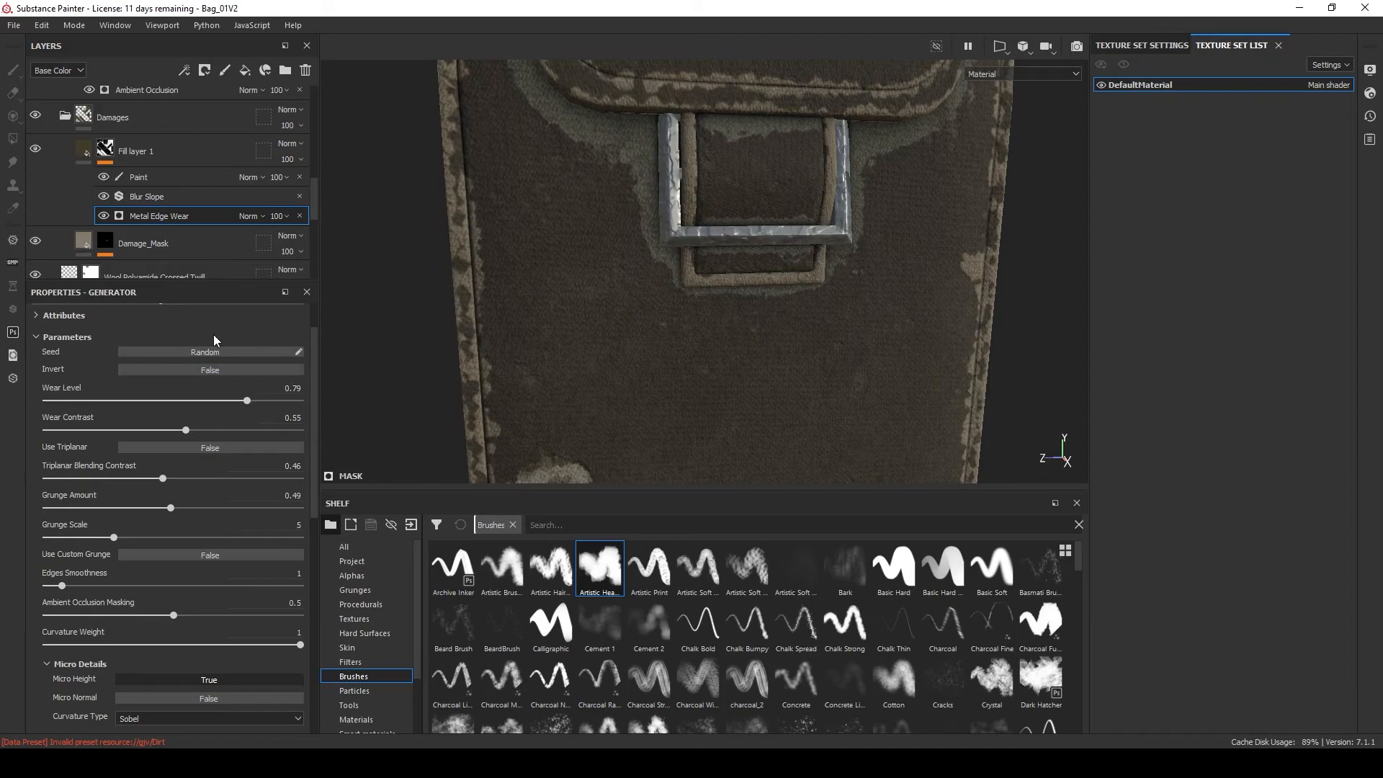
# Exclude the metal parts from the edge wear by polygon-filling them with value 0 on Fill layer 1's Paint effect.
pyautogui.click(39, 149)
pyautogui.click(55, 176)
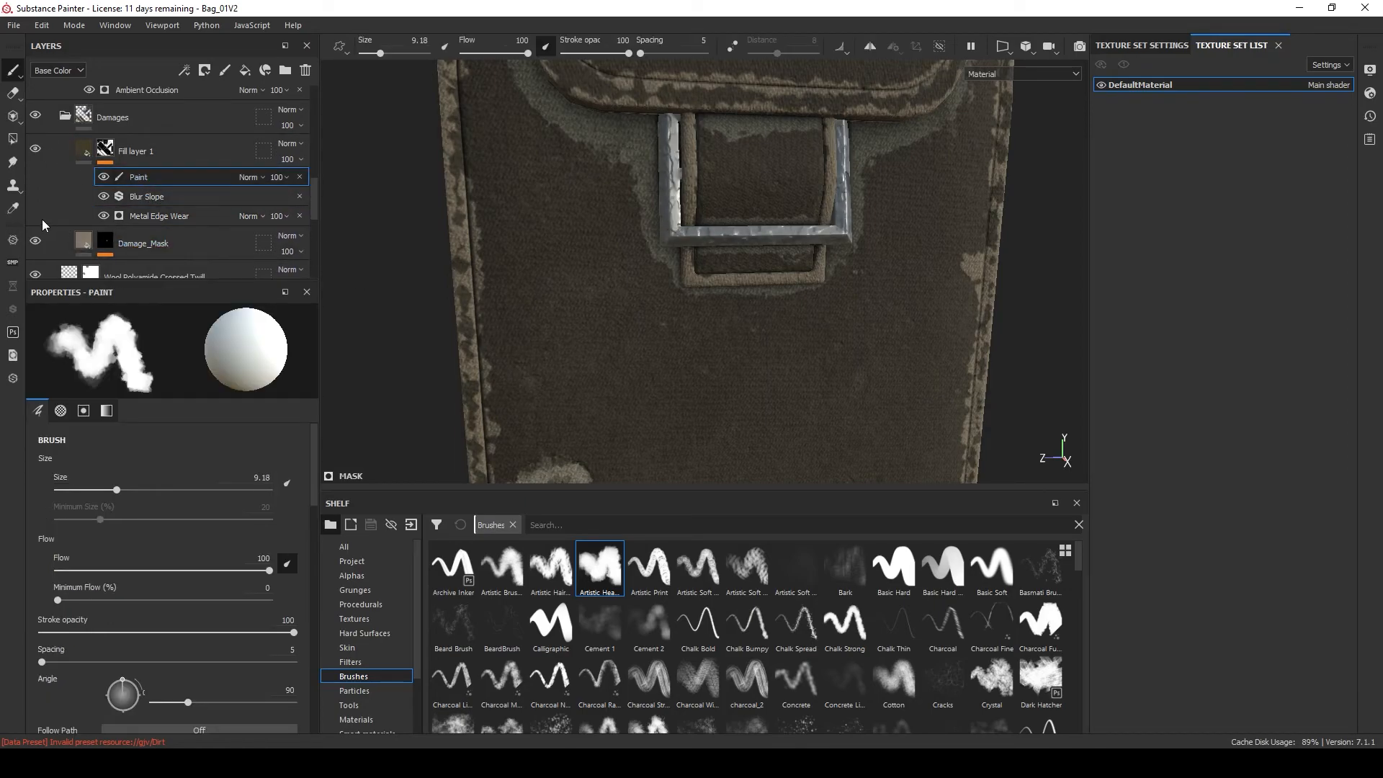
pyautogui.click(14, 138)
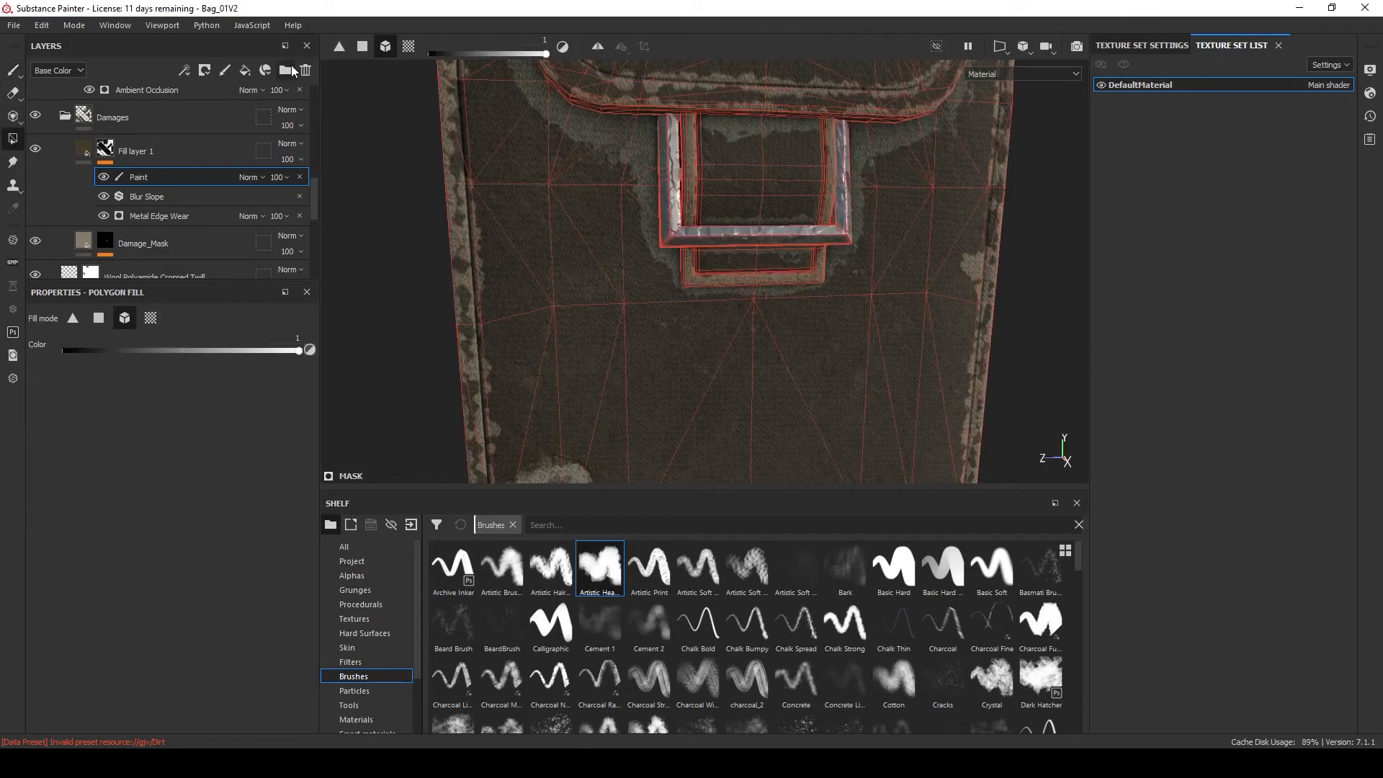
pyautogui.click(675, 237)
pyautogui.keyDown('alt'); pyautogui.moveTo(645, 229); pyautogui.dragTo(534, 418, button='middle'); pyautogui.keyUp('alt')
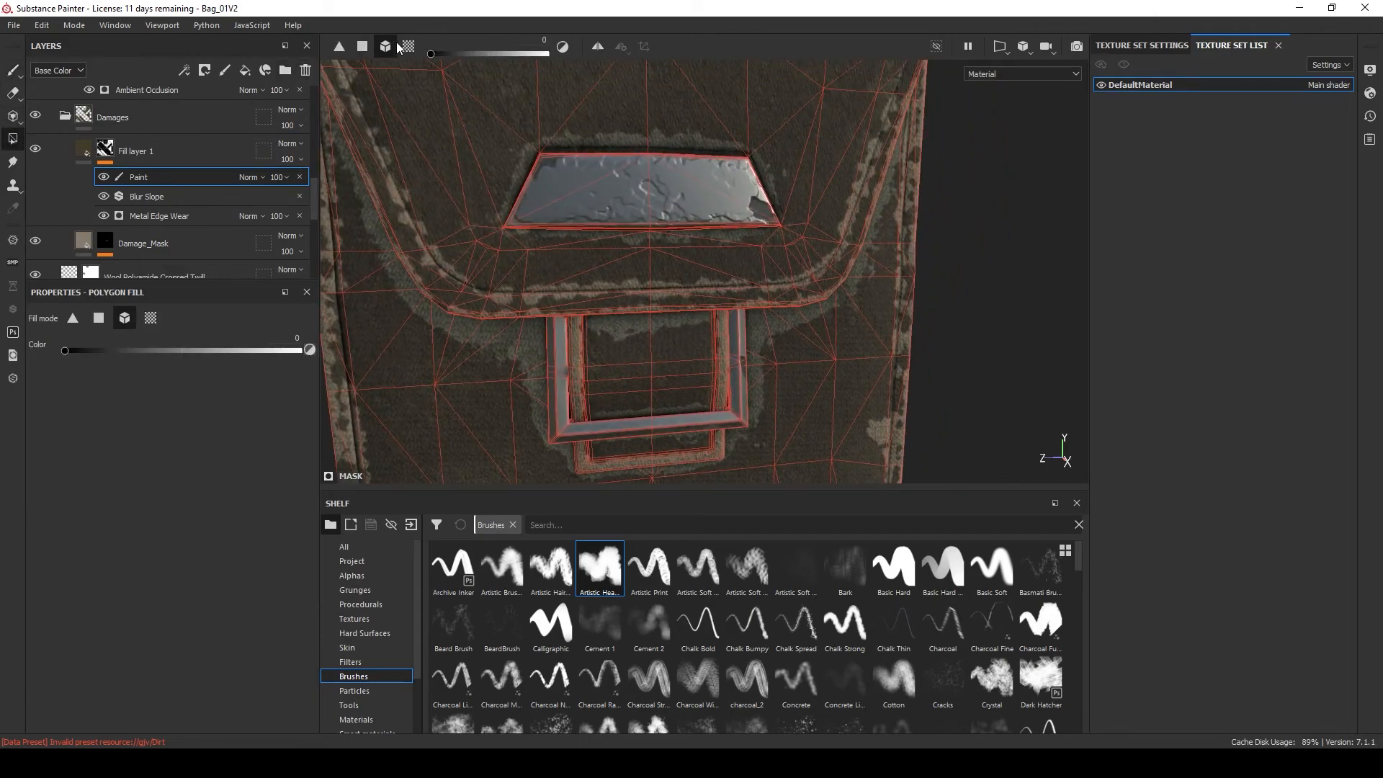
pyautogui.keyDown('alt'); pyautogui.moveTo(516, 220); pyautogui.dragTo(574, 350, button='middle'); pyautogui.keyUp('alt')
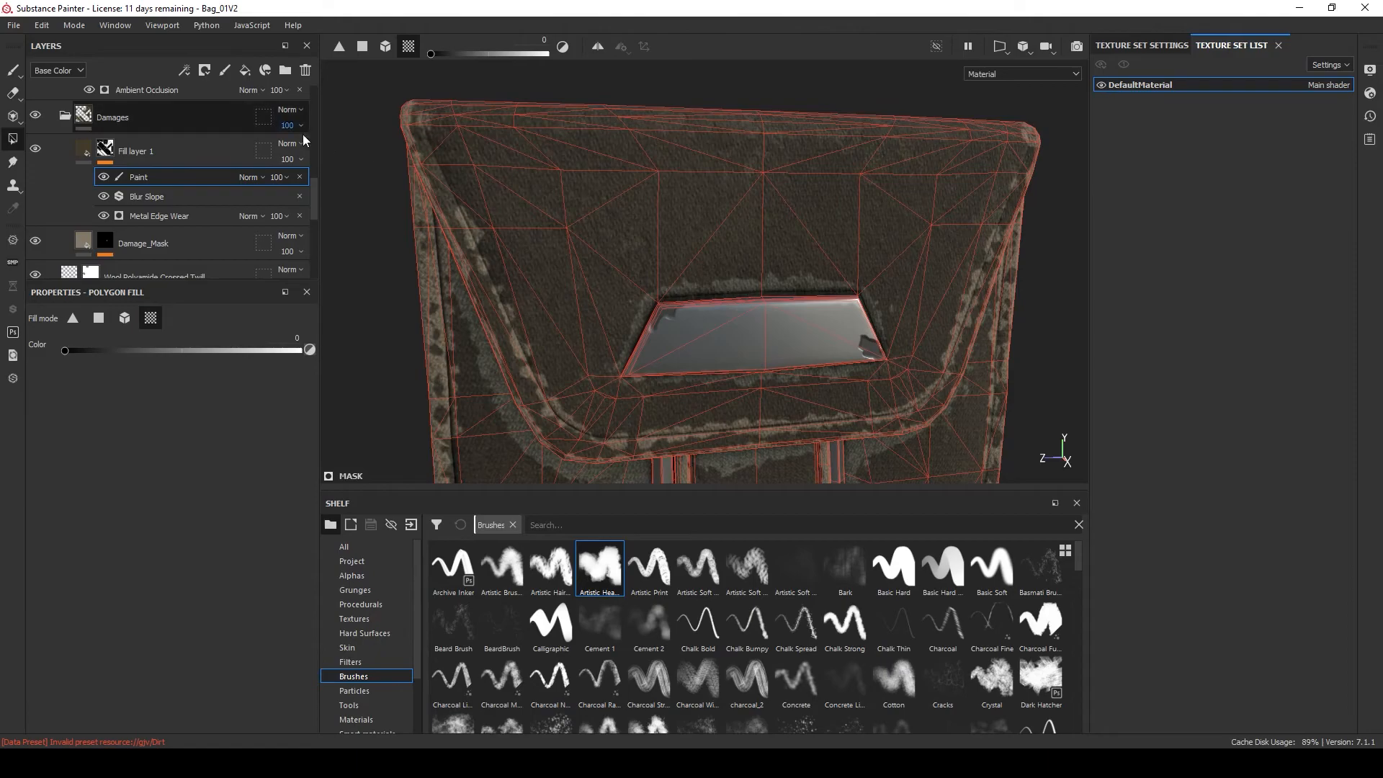
# Switch back to the paint brush and inspect the damage from the flap and buckle down to the panel's lower corner.
pyautogui.click(13, 70)
pyautogui.moveTo(613, 247)
pyautogui.keyDown('alt'); pyautogui.mouseDown(button='middle')
pyautogui.moveTo(646, 182)
pyautogui.moveTo(605, 90)
pyautogui.mouseUp(button='middle'); pyautogui.keyUp('alt')
pyautogui.scroll(2, 645, 216)
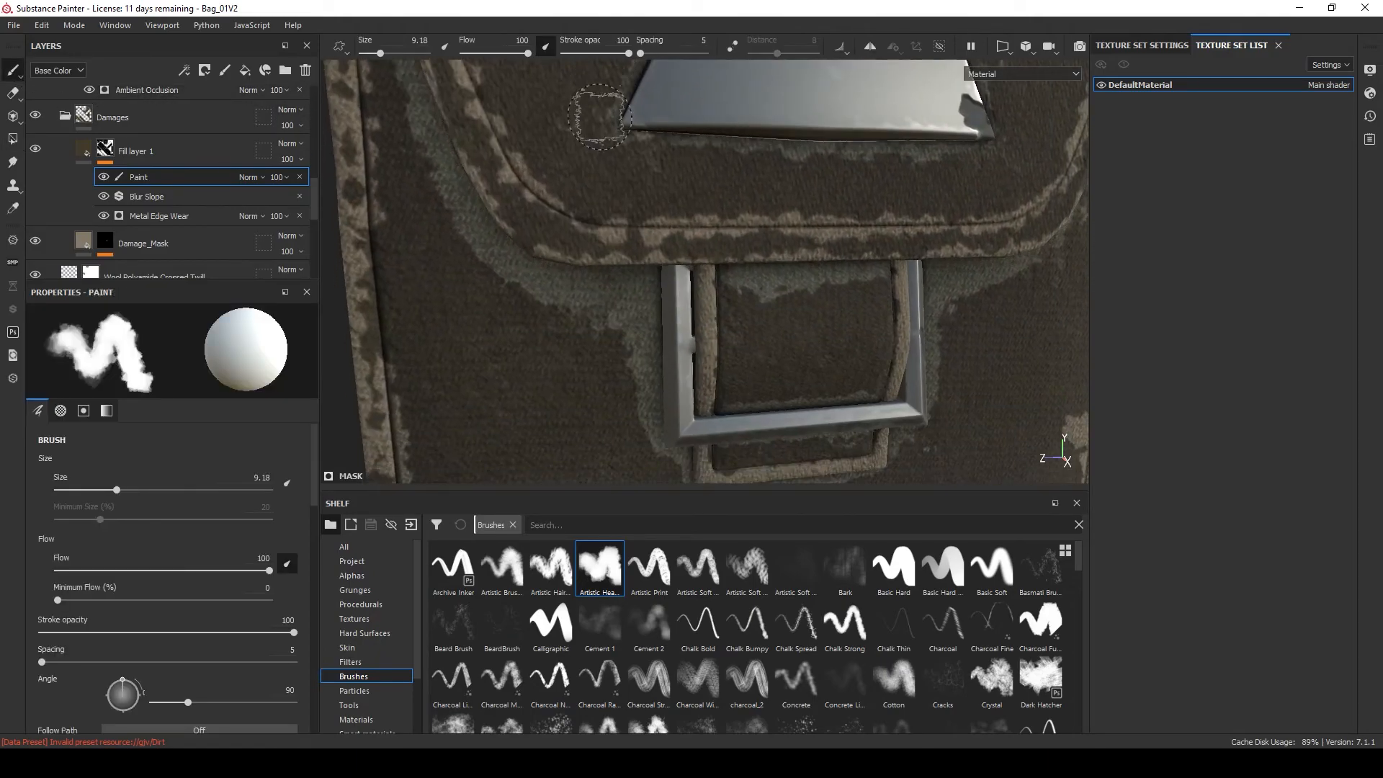
pyautogui.keyDown('alt'); pyautogui.moveTo(593, 336); pyautogui.dragTo(580, 202, button='middle'); pyautogui.keyUp('alt')
pyautogui.keyDown('alt'); pyautogui.moveTo(580, 202); pyautogui.dragTo(587, 272); pyautogui.keyUp('alt')
pyautogui.keyDown('alt'); pyautogui.moveTo(634, 425); pyautogui.dragTo(605, 137, button='middle'); pyautogui.keyUp('alt')
pyautogui.scroll(-3, 602, 238)
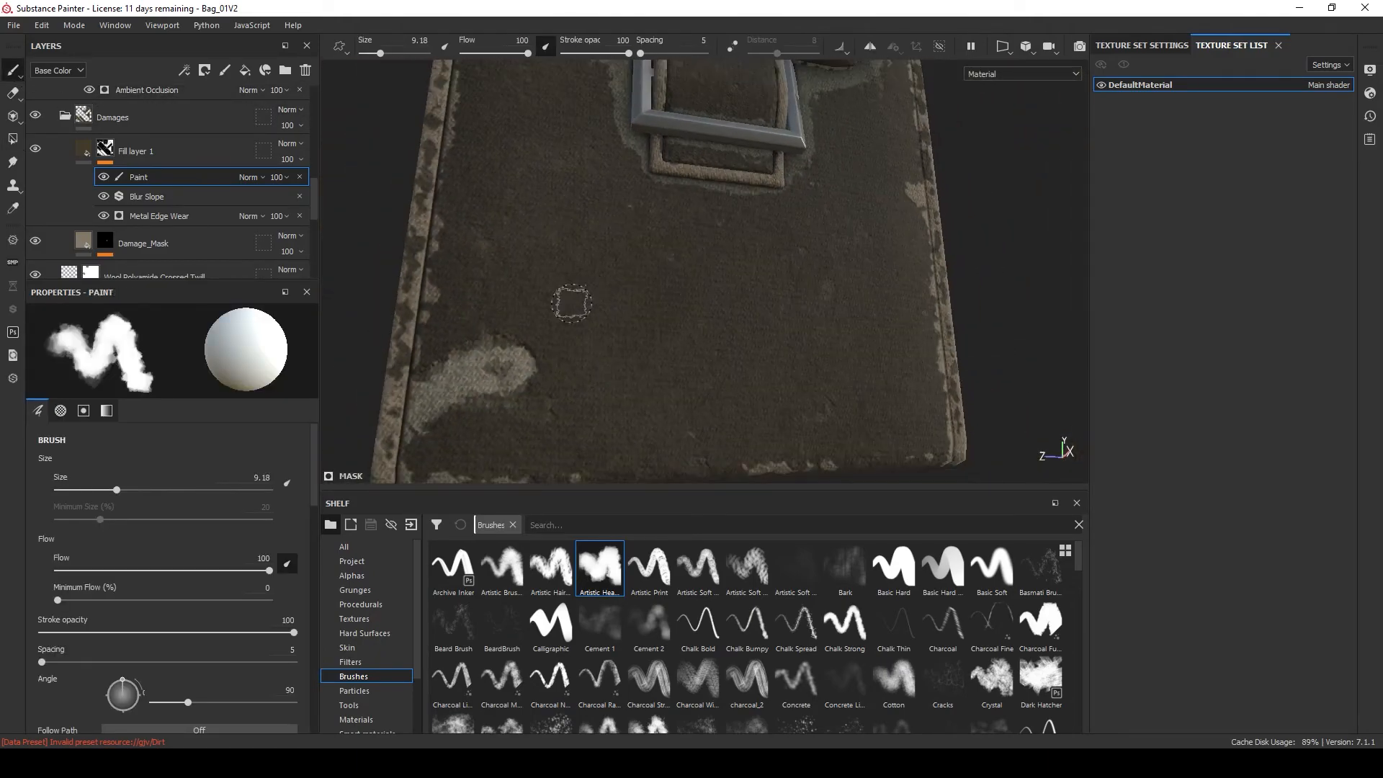
pyautogui.keyDown('alt'); pyautogui.moveTo(571, 317); pyautogui.dragTo(664, 123, button='middle'); pyautogui.keyUp('alt')
pyautogui.scroll(2, 577, 193)
# Rename Fill layer 1 to EdgeDamage and select the Damage_Mask layer.
pyautogui.click(138, 152)
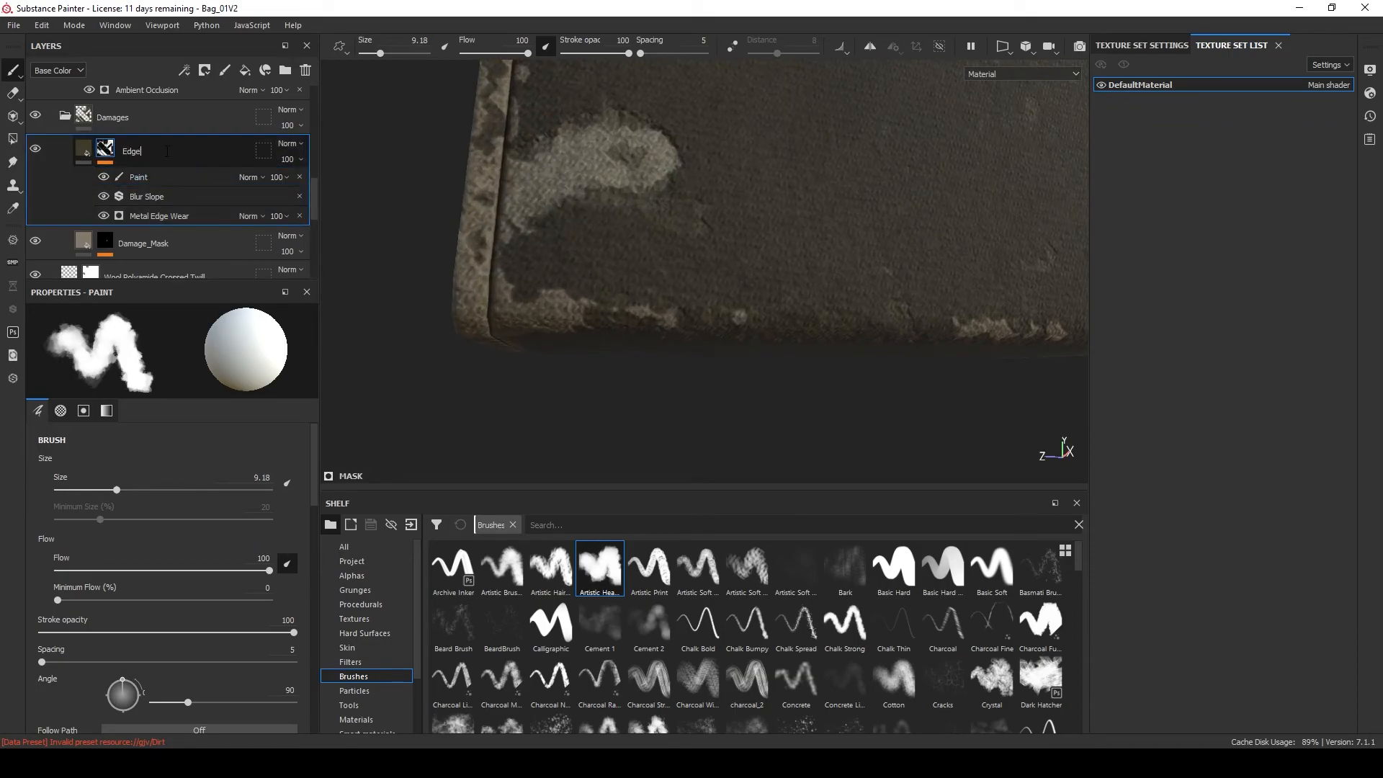
pyautogui.click(128, 237)
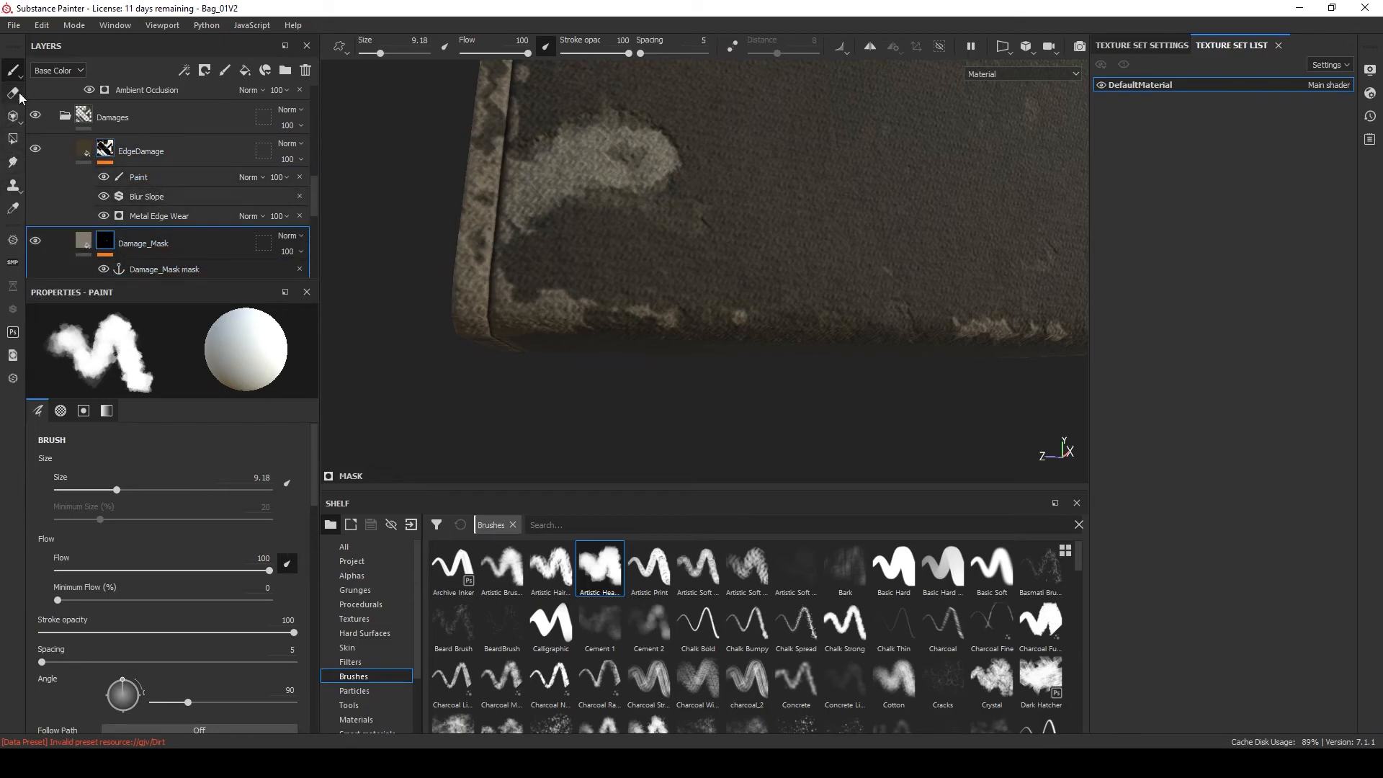
pyautogui.moveTo(617, 324)
pyautogui.keyDown('alt'); pyautogui.mouseDown()
pyautogui.moveTo(454, 272)
pyautogui.moveTo(648, 303)
pyautogui.moveTo(833, 309)
pyautogui.moveTo(835, 329)
pyautogui.moveTo(814, 293)
pyautogui.moveTo(833, 243)
pyautogui.mouseUp(); pyautogui.keyUp('alt')
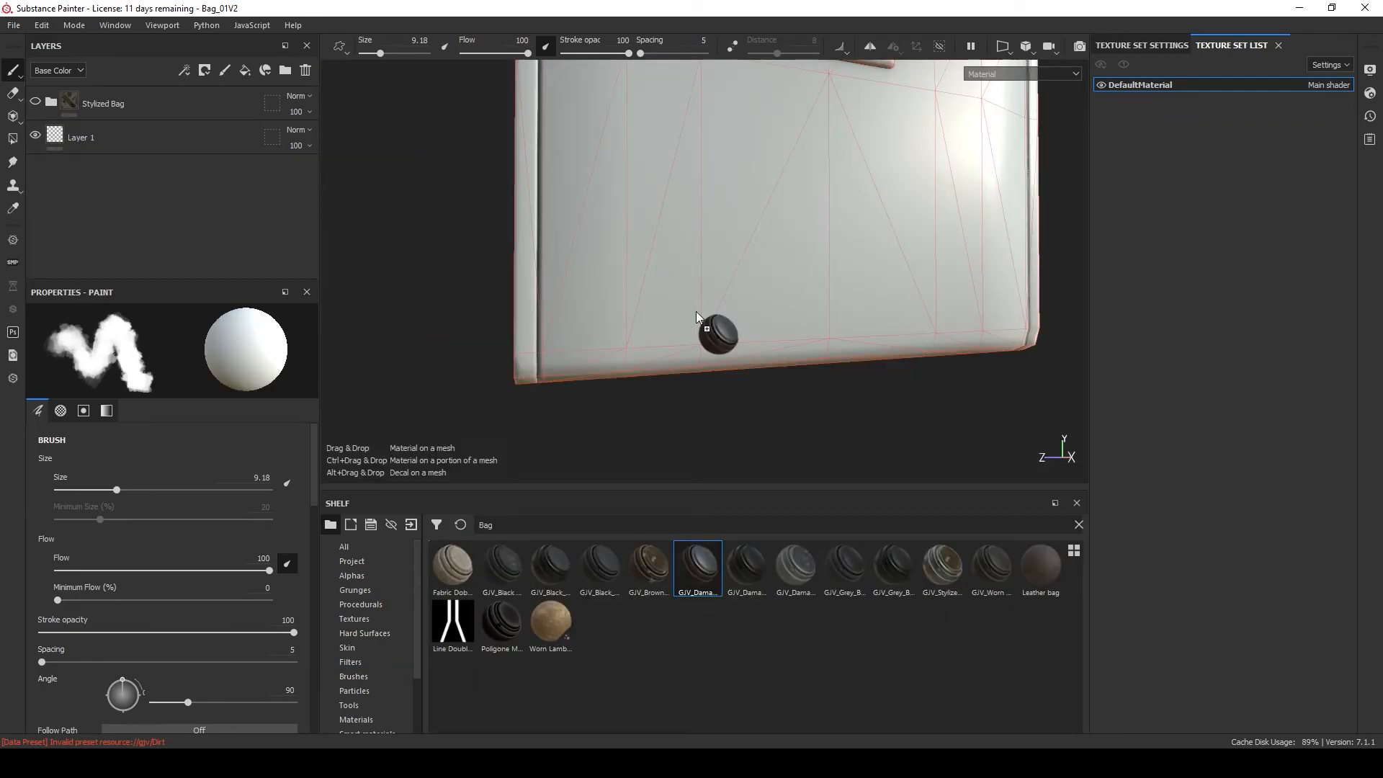
# Apply the GJV_Damaged Bag Stylized smart material to the bag, with the Stylized Bag folder hidden.
pyautogui.moveTo(695, 311); pyautogui.dragTo(695, 311)
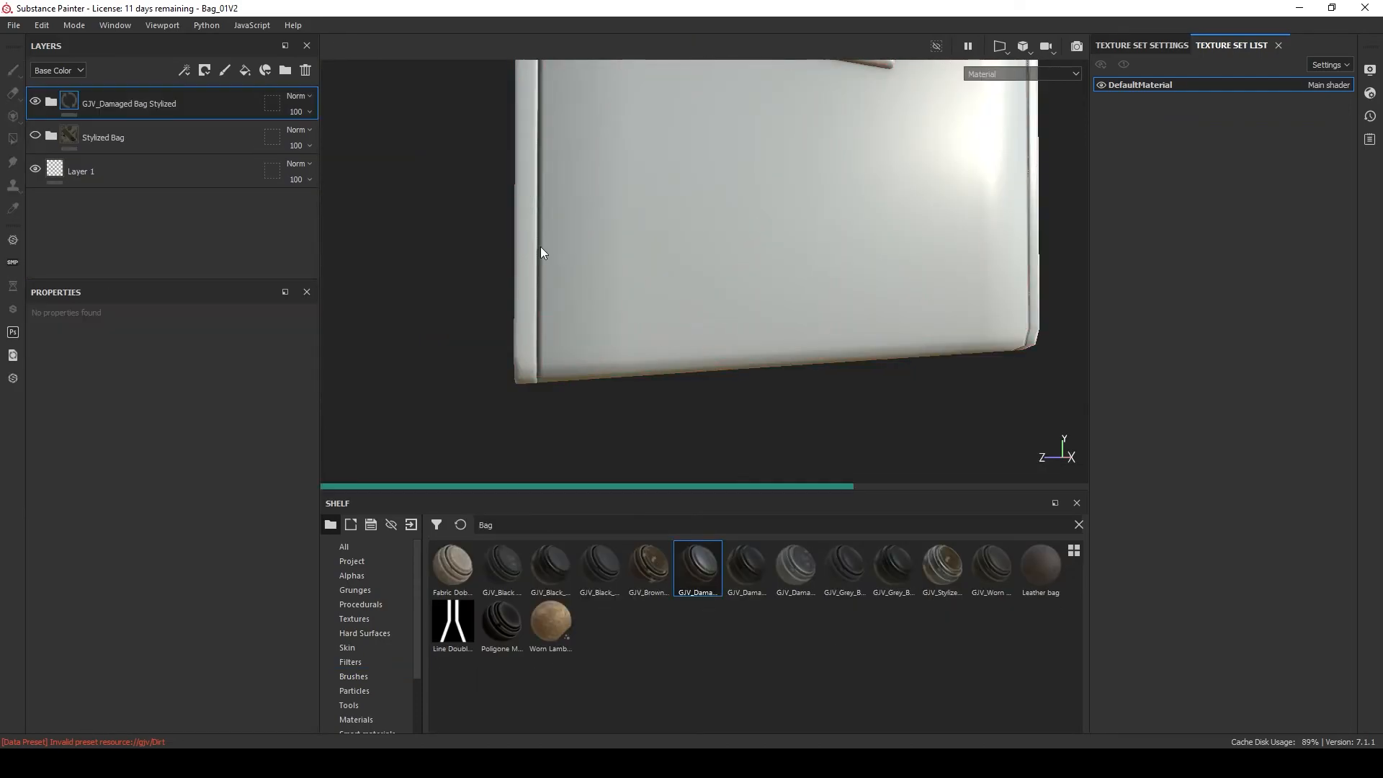
pyautogui.scroll(-1, 585, 218)
pyautogui.keyDown('alt'); pyautogui.moveTo(577, 226); pyautogui.dragTo(509, 339, button='middle'); pyautogui.keyUp('alt')
pyautogui.keyDown('alt'); pyautogui.moveTo(510, 339); pyautogui.dragTo(749, 259); pyautogui.keyUp('alt')
# Expand the GJV_Damaged Bag Stylized material and its Damage folder to examine the damage layers.
pyautogui.click(52, 103)
pyautogui.scroll(-4, 182, 128)
pyautogui.scroll(4, 201, 116)
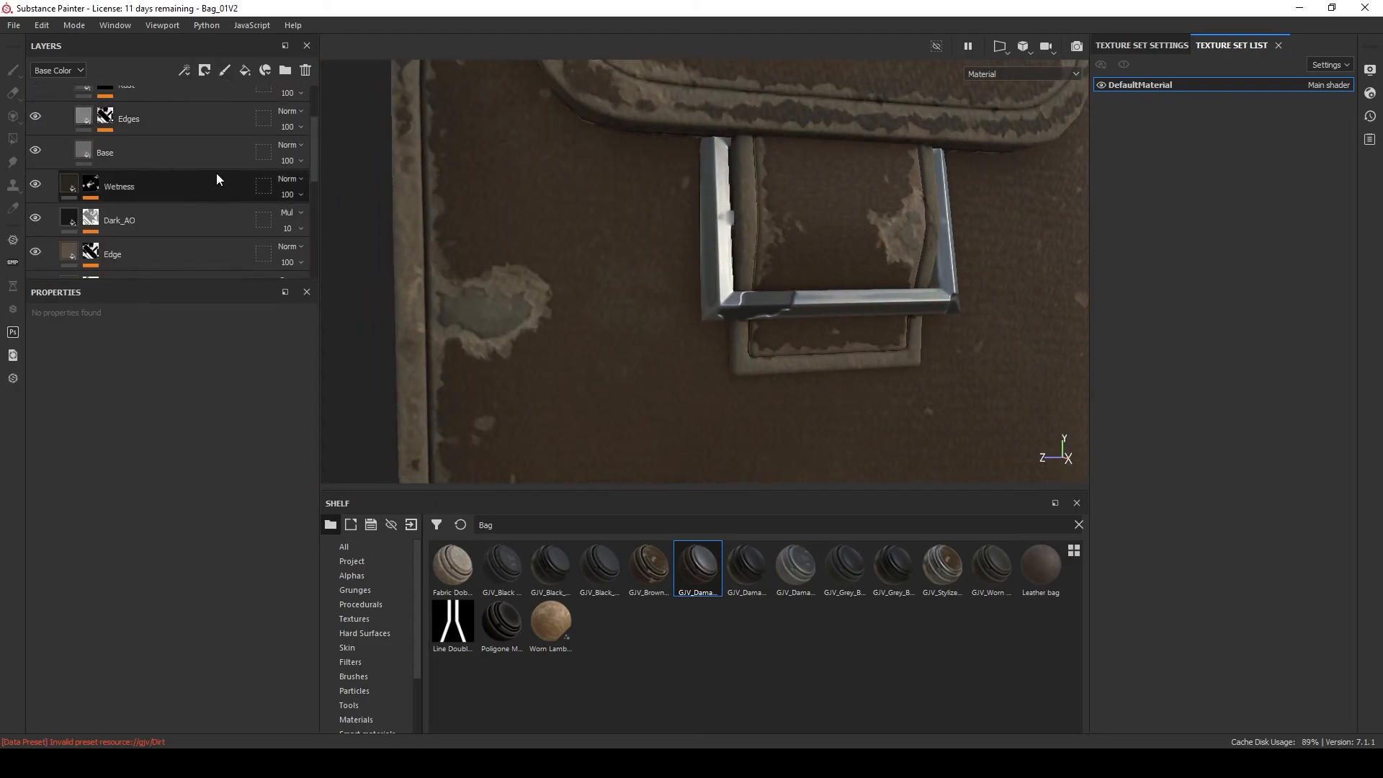
pyautogui.click(63, 135)
pyautogui.scroll(-3, 218, 176)
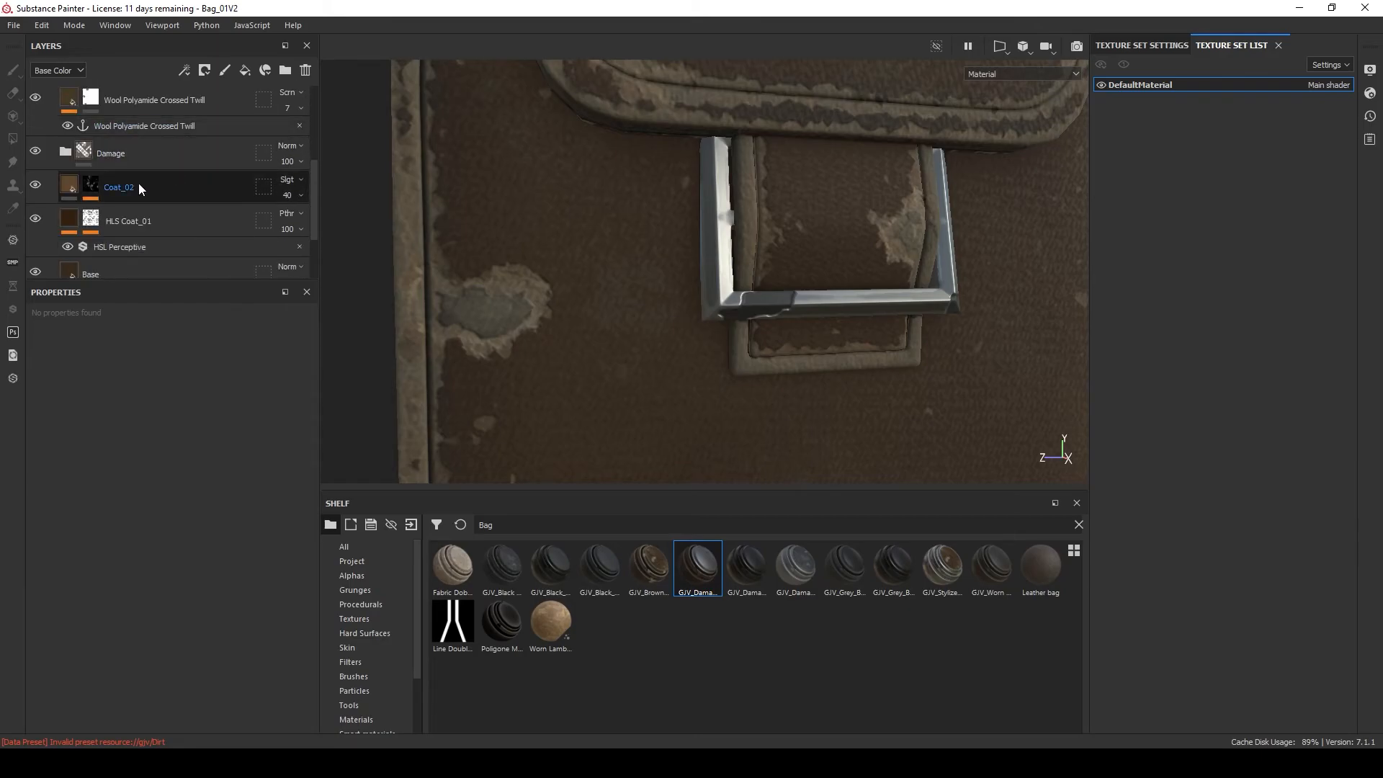
pyautogui.click(62, 150)
pyautogui.scroll(-2, 196, 197)
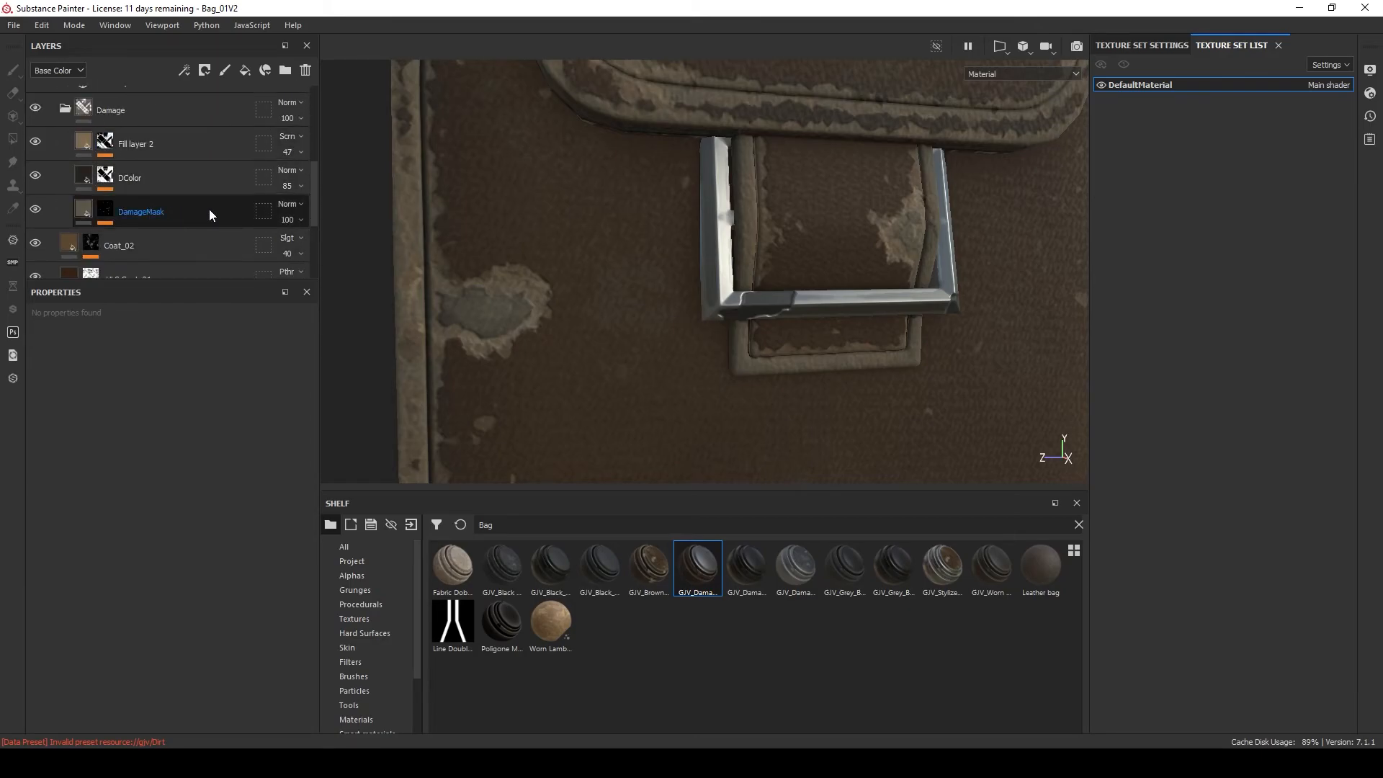
# Extend the worn patch between the buckle and the side trim by painting on the DamageMask mask.
pyautogui.click(114, 209)
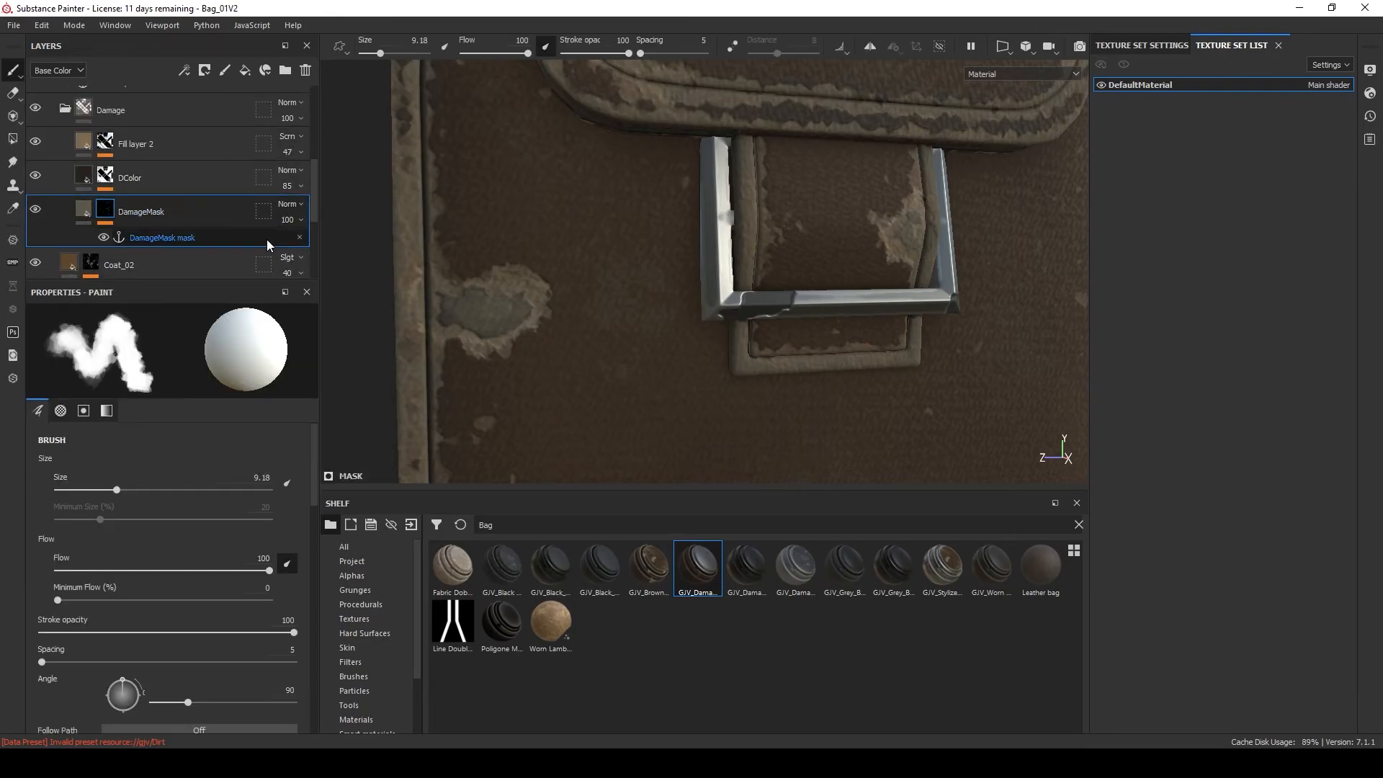
pyautogui.scroll(2, 545, 285)
pyautogui.press('x')
pyautogui.moveTo(555, 260)
pyautogui.mouseDown()
pyautogui.moveTo(454, 268)
pyautogui.moveTo(545, 272)
pyautogui.mouseUp()
pyautogui.press('x')
pyautogui.press('x')
pyautogui.moveTo(520, 337)
pyautogui.mouseDown()
pyautogui.moveTo(456, 376)
pyautogui.moveTo(432, 371)
pyautogui.mouseUp()
pyautogui.click(111, 211)
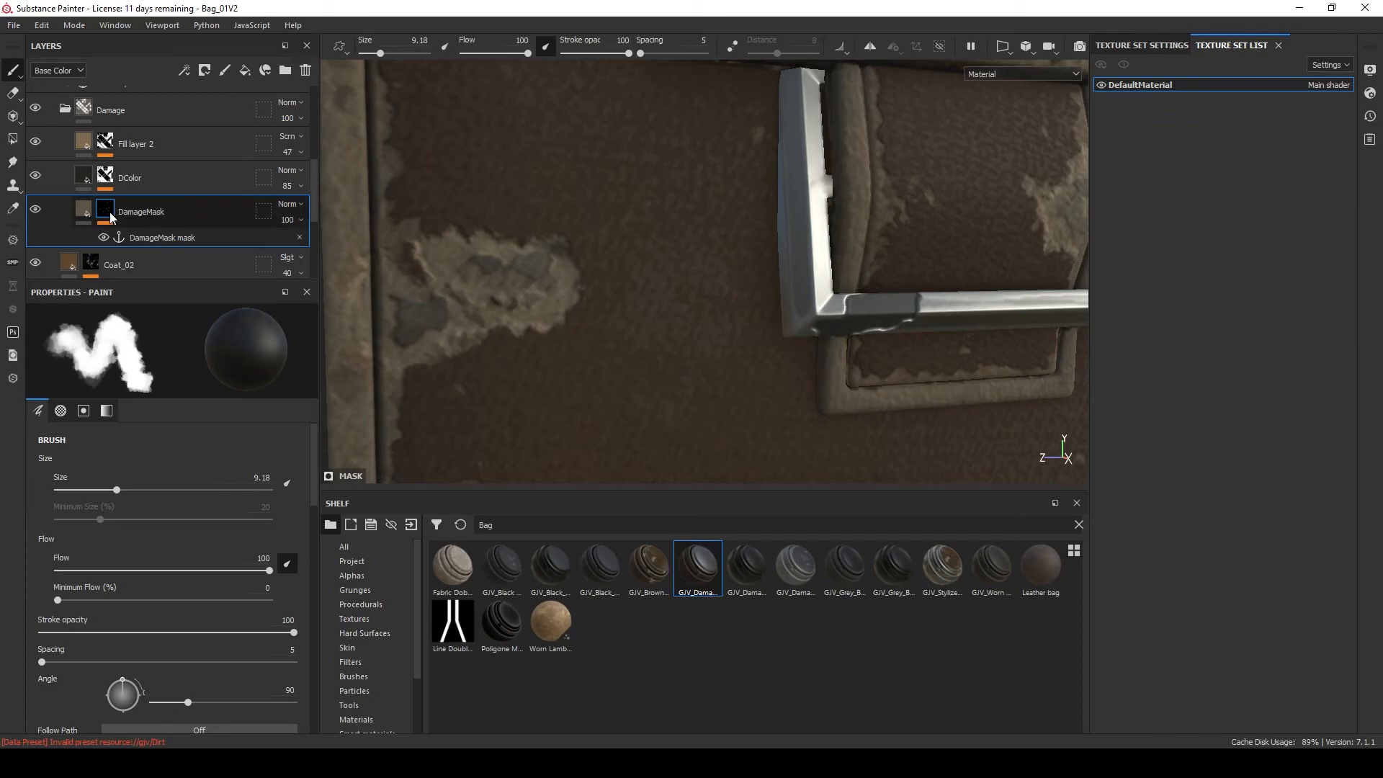
# Check the DColor layer's fill settings and rename Fill layer 2 in the Damage folder to EdgeDamage.
pyautogui.click(82, 177)
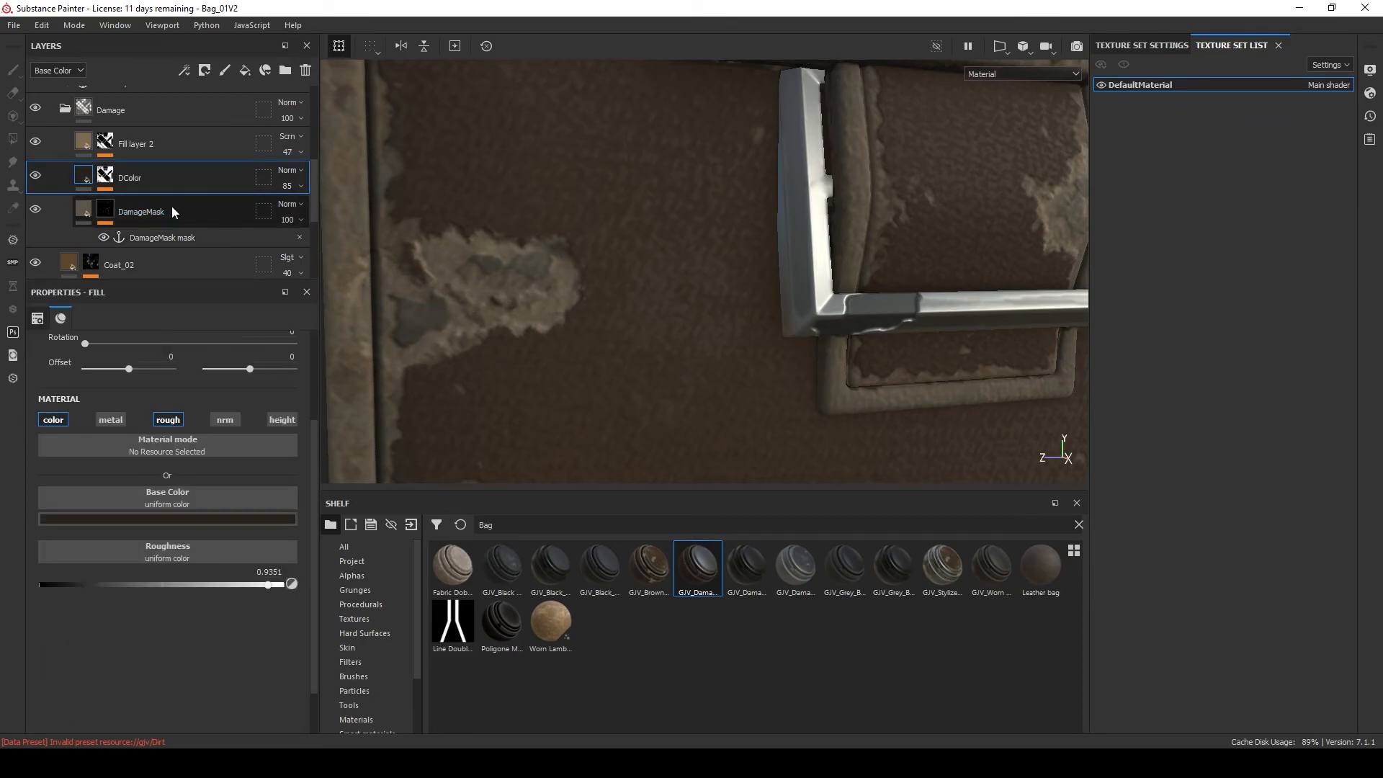
pyautogui.click(106, 146)
pyautogui.click(106, 146)
pyautogui.doubleClick(145, 147)
pyautogui.write('Ed')
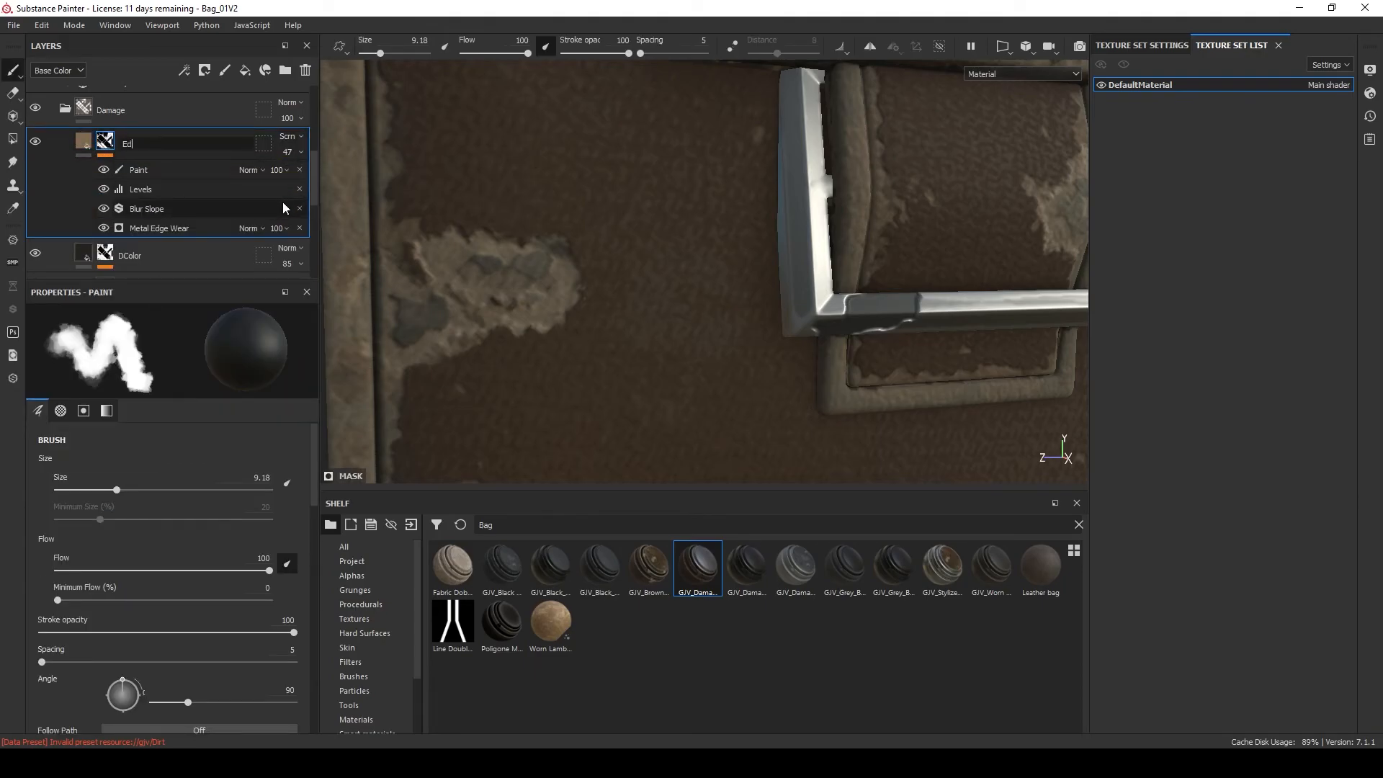
pyautogui.write('geDamage')
pyautogui.press('Return')
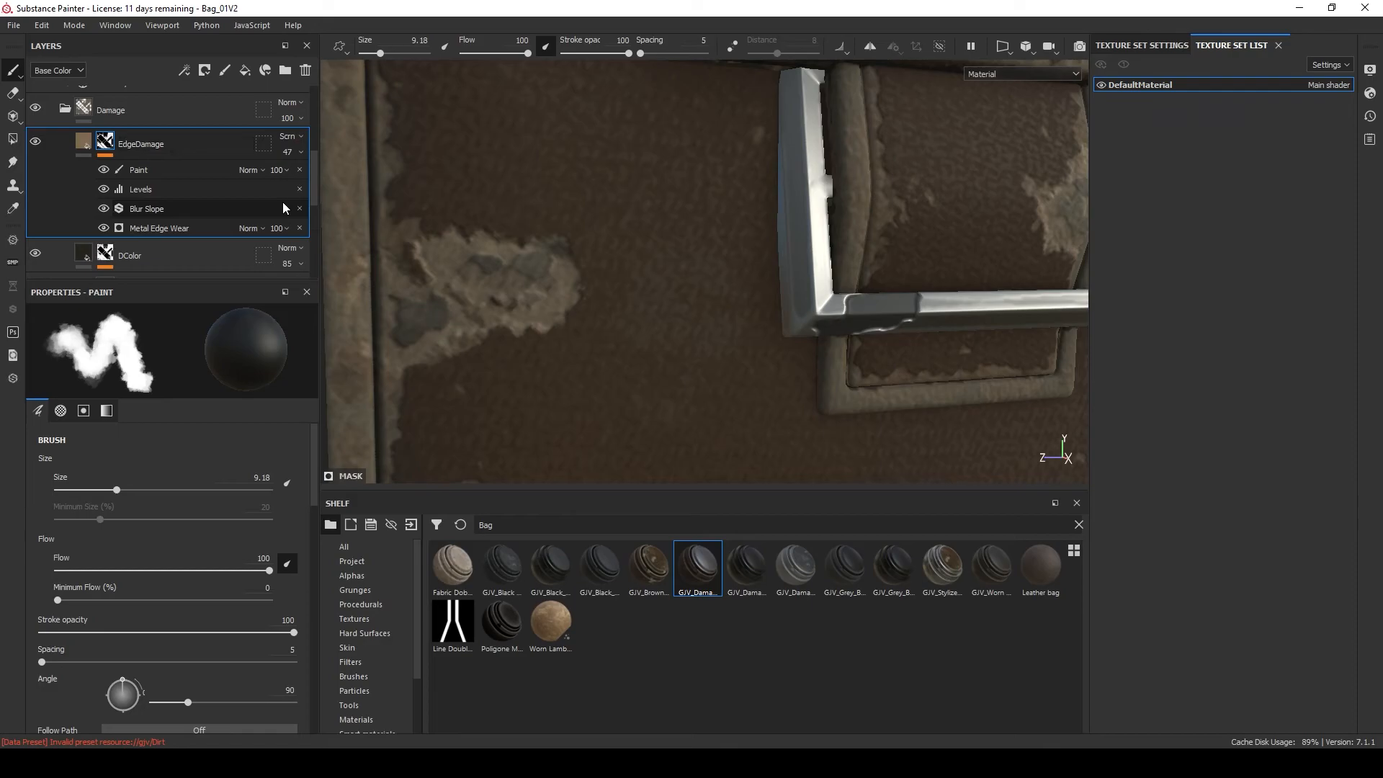
# Examine the Metal Edge Wear, Levels, Blur Slope and Paint effects on the EdgeDamage mask.
pyautogui.click(202, 232)
pyautogui.keyDown('alt'); pyautogui.moveTo(499, 267); pyautogui.dragTo(546, 237, button='middle'); pyautogui.keyUp('alt')
pyautogui.scroll(-1, 504, 241)
pyautogui.click(115, 138)
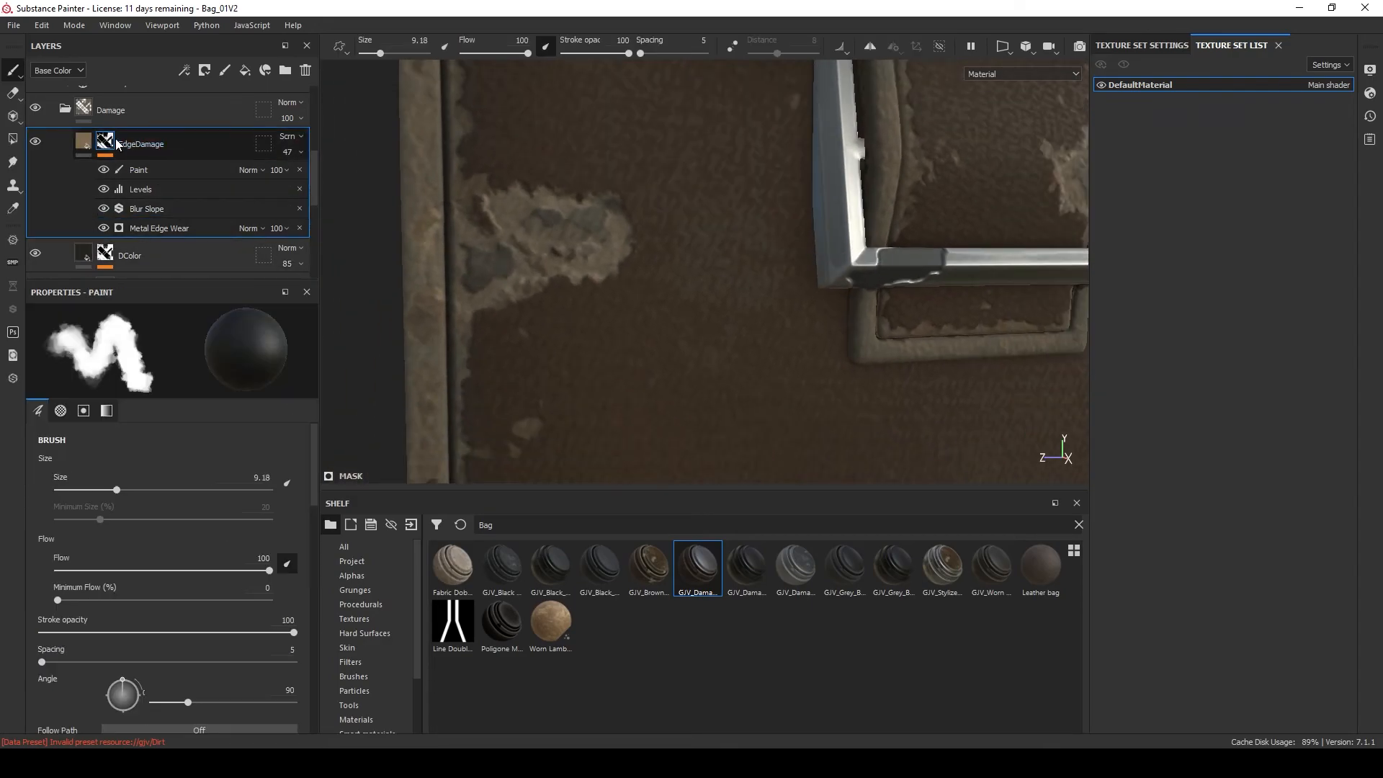
pyautogui.click(173, 227)
pyautogui.scroll(-1, 180, 227)
pyautogui.scroll(1, 189, 226)
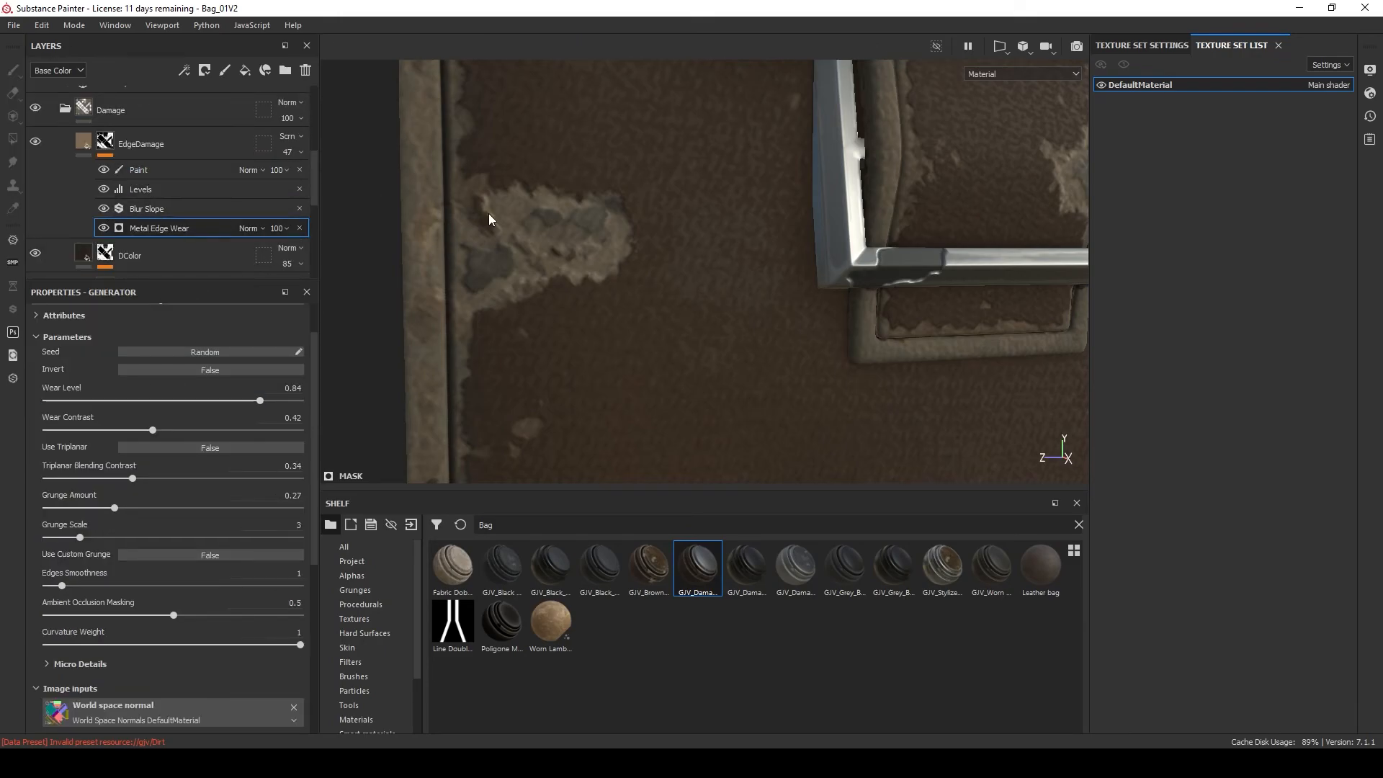
pyautogui.click(159, 192)
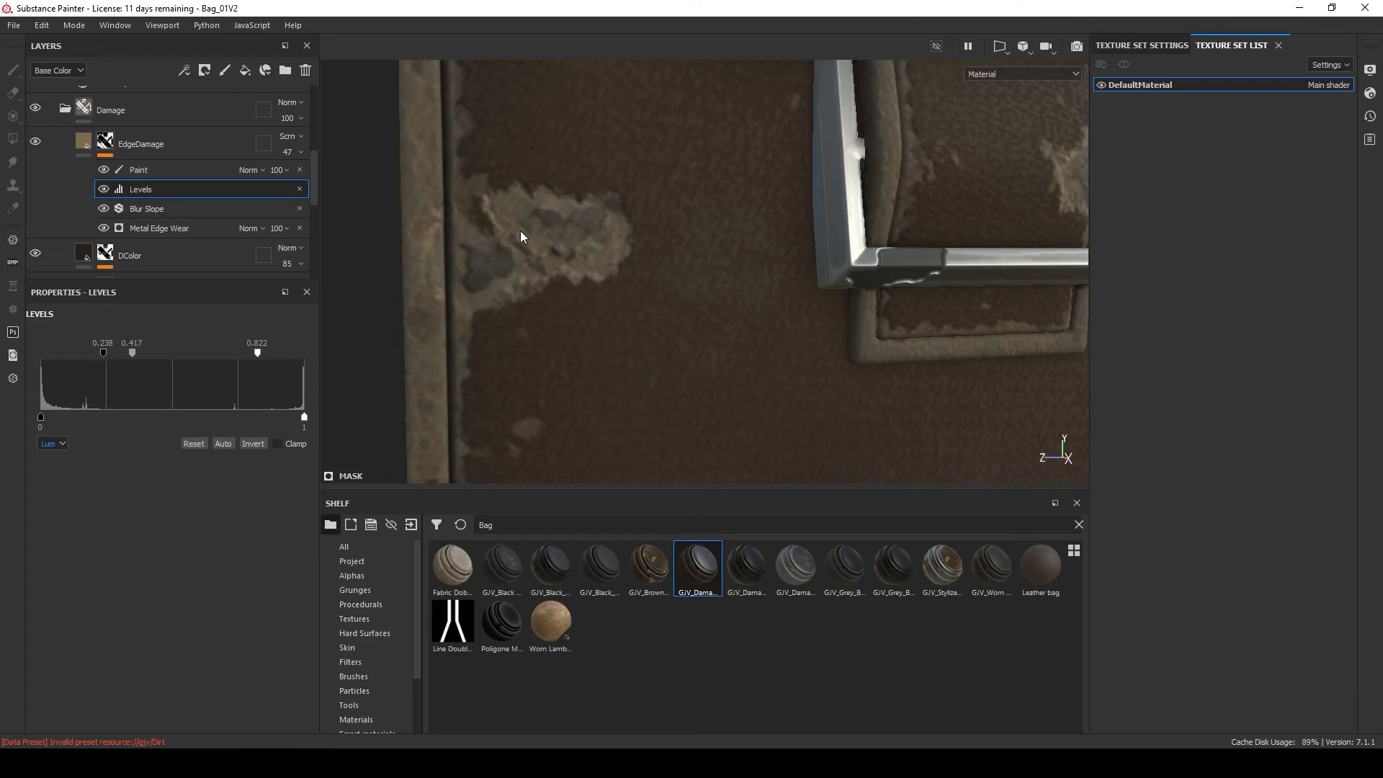
pyautogui.click(163, 209)
pyautogui.click(202, 170)
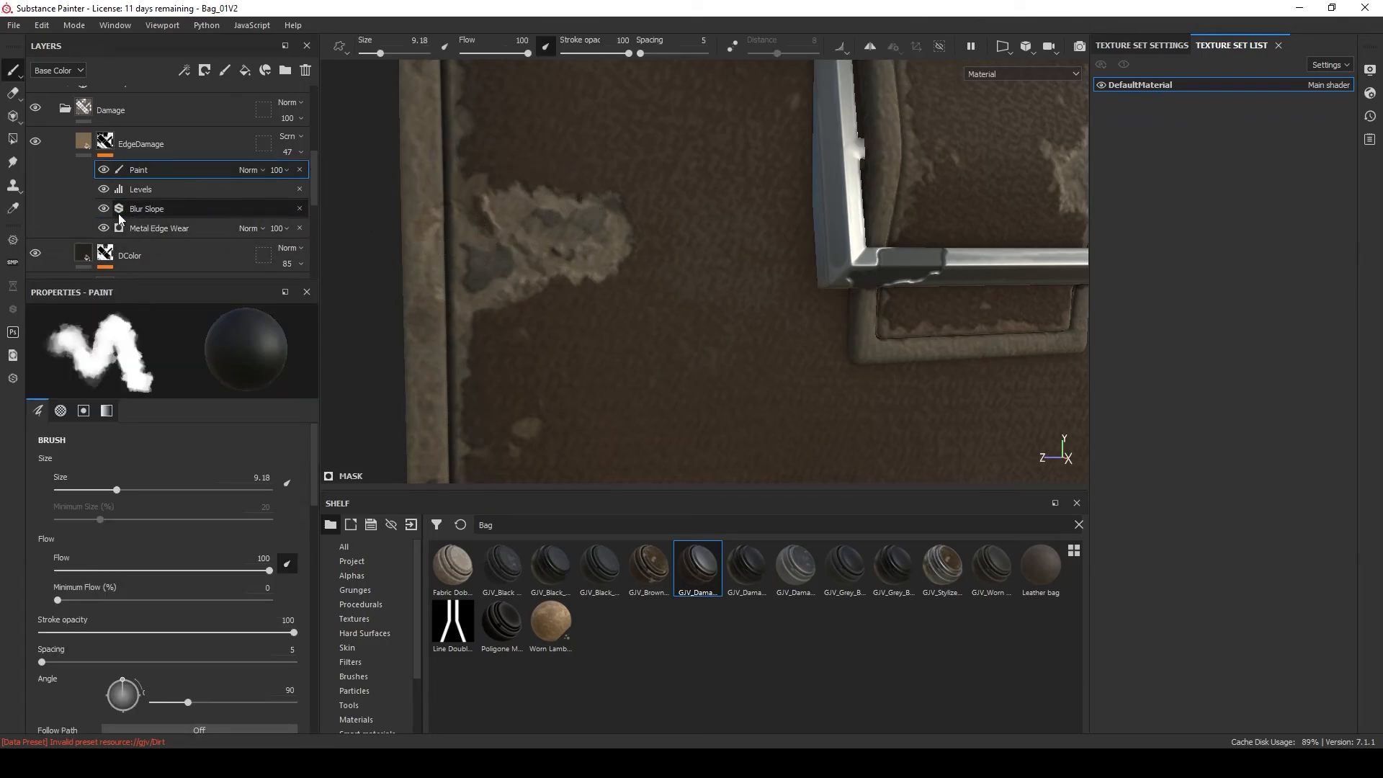
# Rework the worn patch between the buckle and the side trim by painting on the DamageMask layer's mask.
pyautogui.scroll(-1, 94, 158)
pyautogui.click(105, 243)
pyautogui.moveTo(499, 191)
pyautogui.mouseDown()
pyautogui.moveTo(610, 227)
pyautogui.moveTo(507, 187)
pyautogui.moveTo(604, 264)
pyautogui.moveTo(630, 247)
pyautogui.mouseUp()
pyautogui.press('x')
pyautogui.scroll(-2, 636, 294)
pyautogui.keyDown('alt'); pyautogui.moveTo(688, 299); pyautogui.dragTo(597, 238, button='middle'); pyautogui.keyUp('alt')
pyautogui.scroll(3, 860, 148)
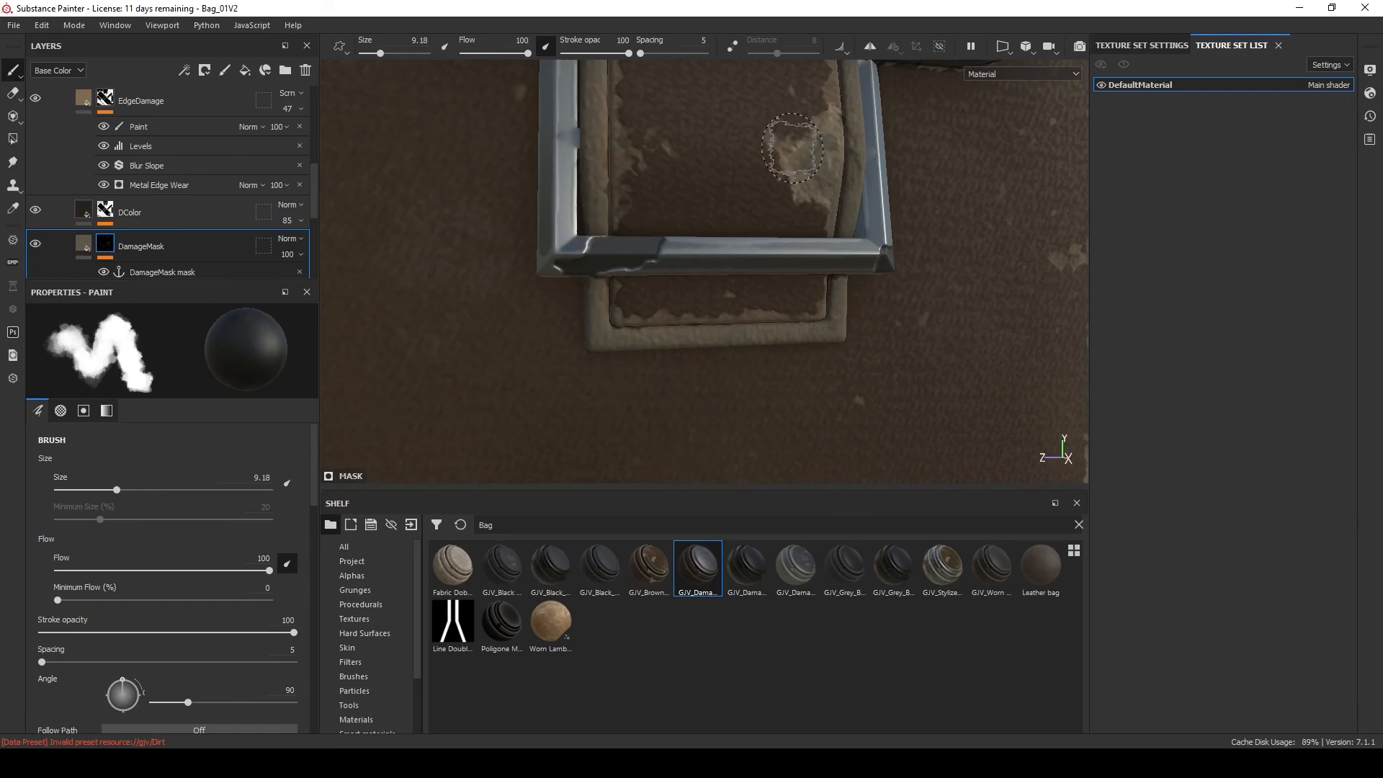
# Reshape the worn patch at the flap's upper corner with a brush stroke on the DamageMask mask.
pyautogui.keyDown('alt'); pyautogui.moveTo(792, 148); pyautogui.dragTo(739, 198); pyautogui.keyUp('alt')
pyautogui.scroll(-5, 781, 268)
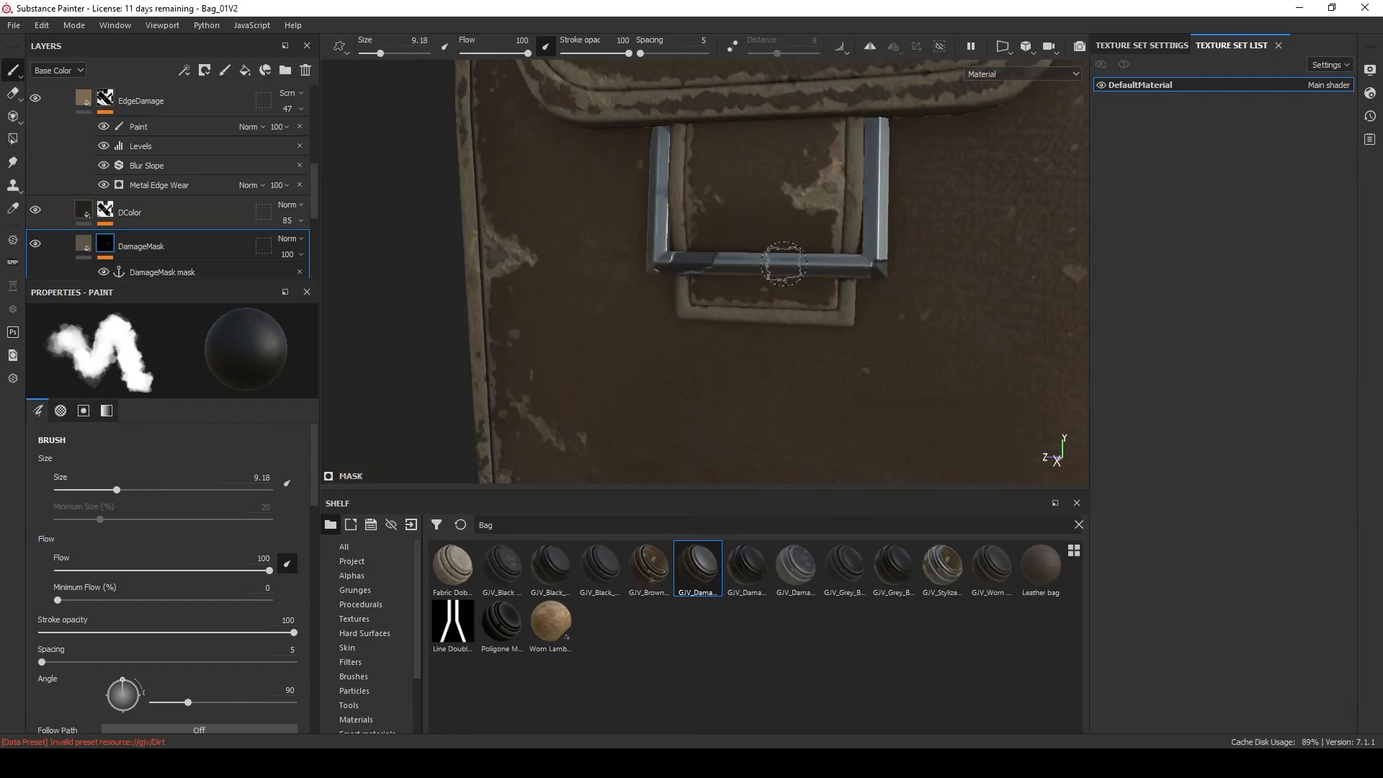
pyautogui.scroll(-2, 549, 245)
pyautogui.keyDown('alt'); pyautogui.moveTo(548, 245); pyautogui.dragTo(597, 365, button='middle'); pyautogui.keyUp('alt')
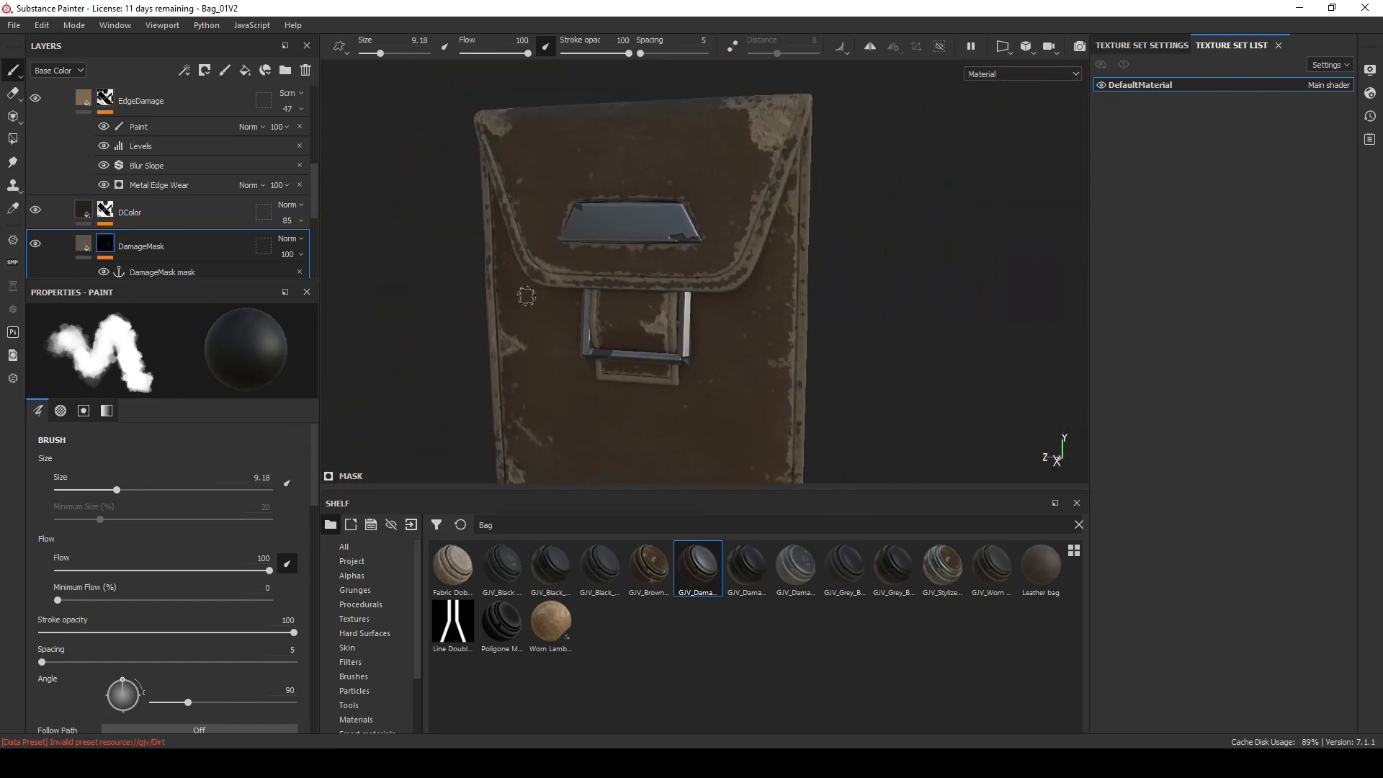
pyautogui.keyDown('alt'); pyautogui.moveTo(523, 296); pyautogui.dragTo(670, 313); pyautogui.keyUp('alt')
pyautogui.keyDown('alt'); pyautogui.moveTo(724, 212); pyautogui.dragTo(633, 216); pyautogui.keyUp('alt')
pyautogui.scroll(3, 698, 227)
pyautogui.keyDown('alt'); pyautogui.moveTo(703, 227); pyautogui.dragTo(597, 360, button='middle'); pyautogui.keyUp('alt')
pyautogui.scroll(5, 666, 256)
pyautogui.moveTo(695, 280)
pyautogui.mouseDown()
pyautogui.moveTo(648, 202)
pyautogui.moveTo(703, 180)
pyautogui.moveTo(614, 129)
pyautogui.moveTo(752, 130)
pyautogui.mouseUp()
pyautogui.press('x')
pyautogui.scroll(-3, 748, 173)
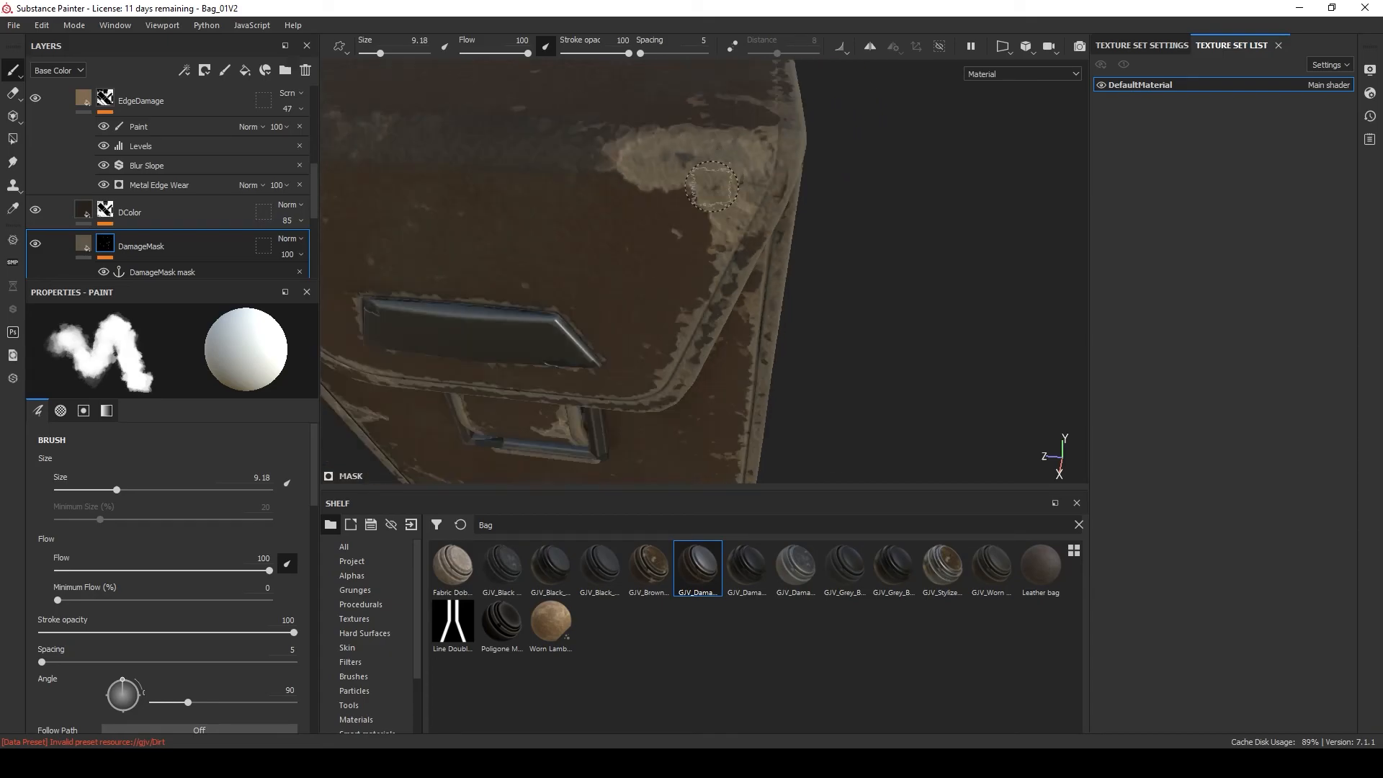
pyautogui.keyDown('alt'); pyautogui.moveTo(612, 191); pyautogui.dragTo(655, 201); pyautogui.keyUp('alt')
pyautogui.press('x')
pyautogui.scroll(3, 131, 137)
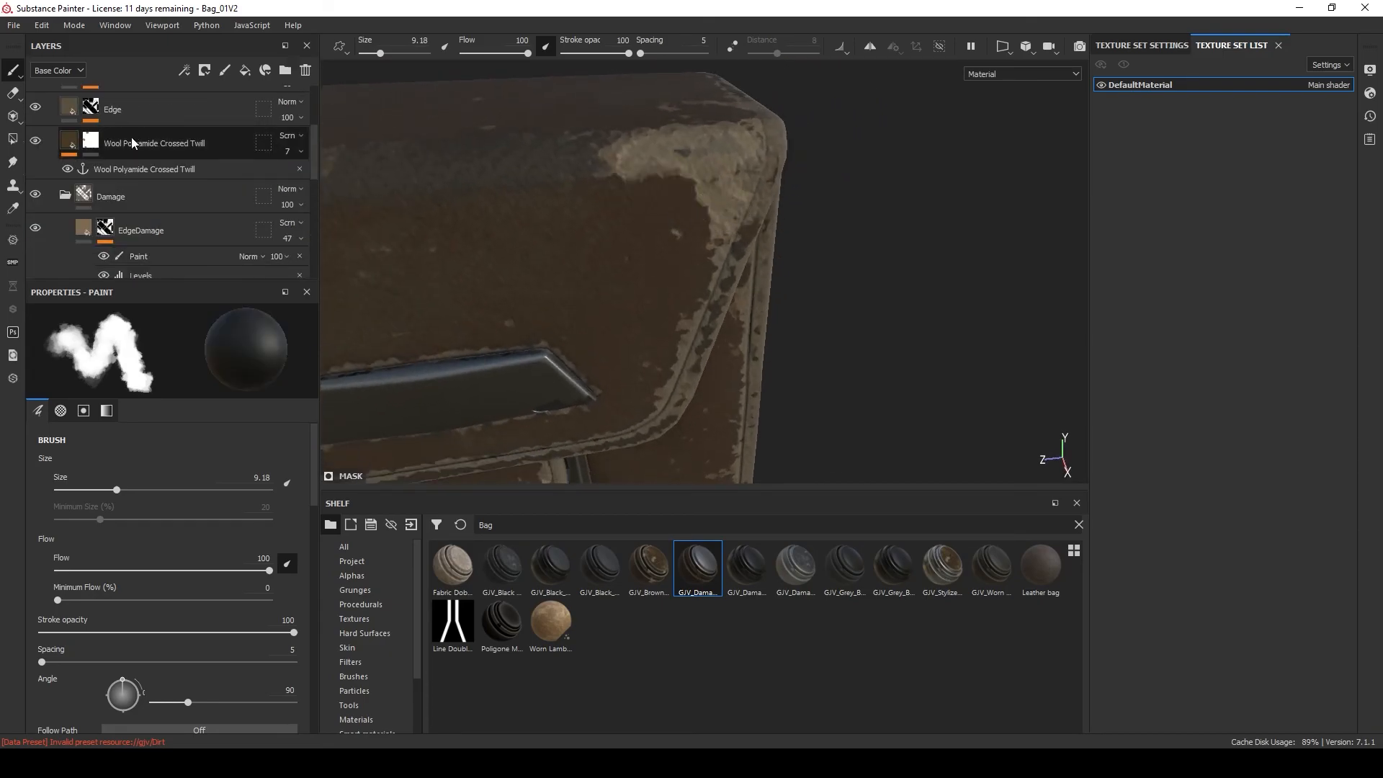
# Collapse the Damage folder and switch its visibility off and on to compare the bag with and without damage.
pyautogui.click(63, 194)
pyautogui.click(36, 194)
pyautogui.scroll(-2, 642, 268)
pyautogui.keyDown('alt'); pyautogui.moveTo(643, 269); pyautogui.dragTo(825, 154, button='middle'); pyautogui.keyUp('alt')
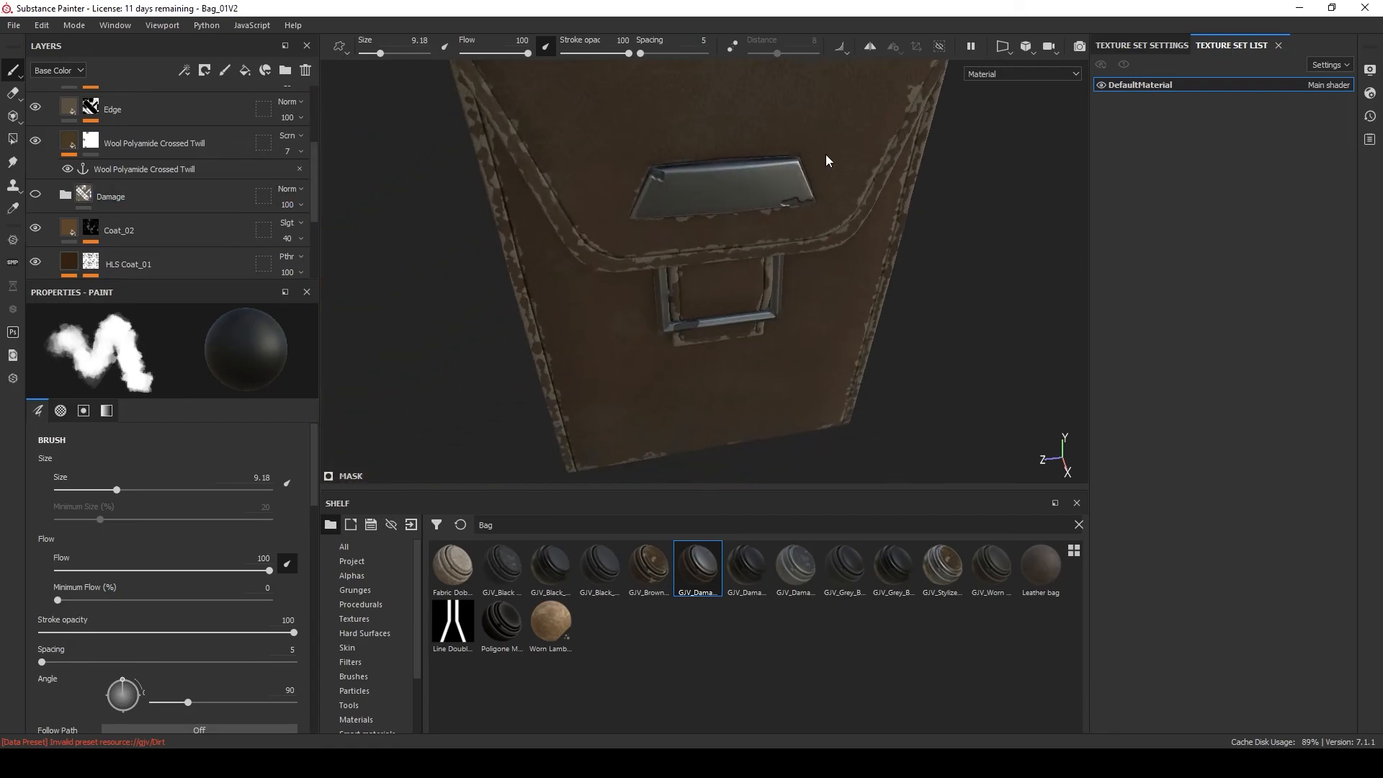
pyautogui.scroll(-3, 672, 253)
pyautogui.keyDown('alt'); pyautogui.moveTo(672, 253); pyautogui.dragTo(598, 247); pyautogui.keyUp('alt')
pyautogui.keyDown('alt'); pyautogui.moveTo(709, 305); pyautogui.dragTo(565, 246, button='middle'); pyautogui.keyUp('alt')
pyautogui.keyDown('alt'); pyautogui.moveTo(564, 246); pyautogui.dragTo(685, 262); pyautogui.keyUp('alt')
pyautogui.click(35, 195)
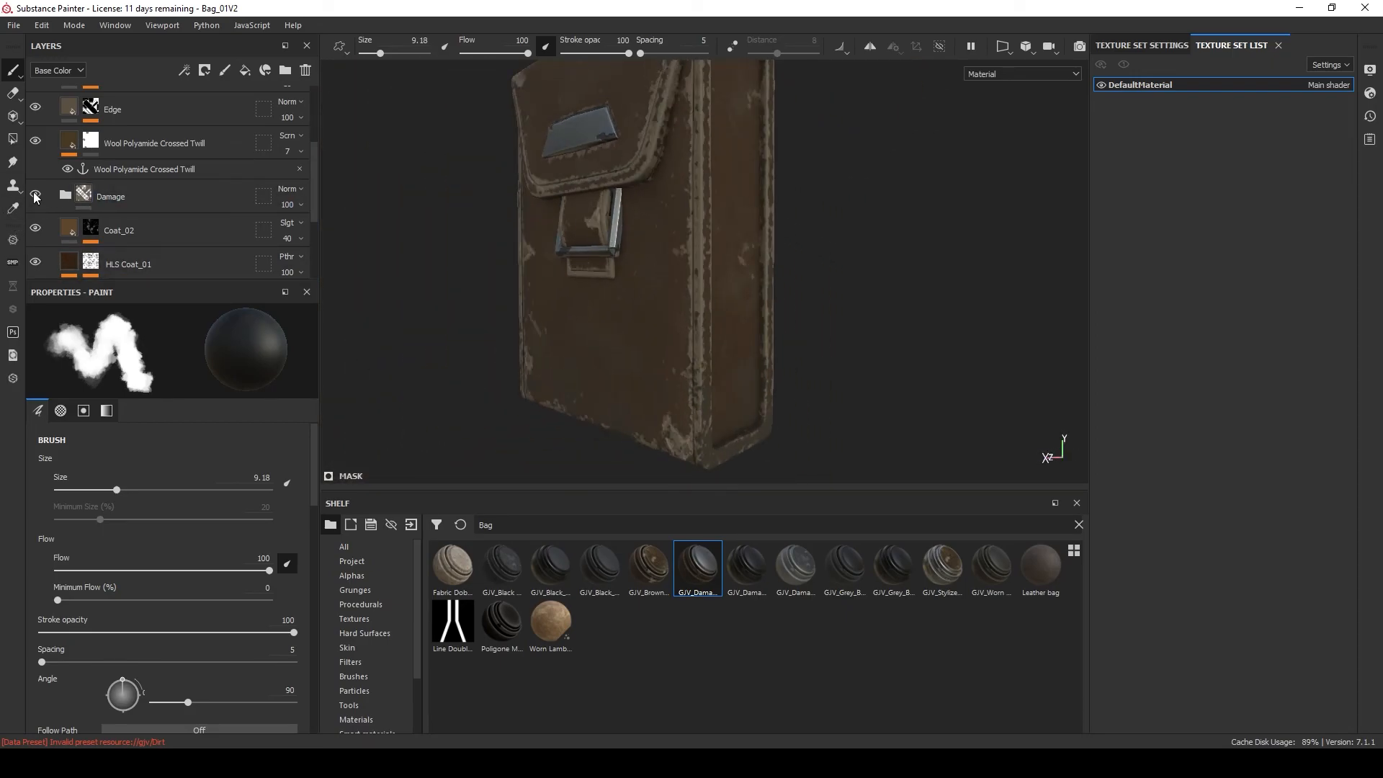
pyautogui.keyDown('alt'); pyautogui.moveTo(503, 254); pyautogui.dragTo(715, 313); pyautogui.keyUp('alt')
pyautogui.scroll(-1, 687, 345)
pyautogui.moveTo(579, 149)
pyautogui.keyDown('alt'); pyautogui.mouseDown()
pyautogui.moveTo(639, 114)
pyautogui.moveTo(580, 149)
pyautogui.mouseUp(); pyautogui.keyUp('alt')
# Collapse and hide the GJV_Damaged Bag Stylized folder, and show the Stylized Bag material with its Damages folder instead.
pyautogui.scroll(1, 77, 149)
pyautogui.scroll(2, 77, 147)
pyautogui.click(51, 102)
pyautogui.scroll(-2, 641, 238)
pyautogui.keyDown('alt'); pyautogui.moveTo(684, 245); pyautogui.dragTo(647, 251); pyautogui.keyUp('alt')
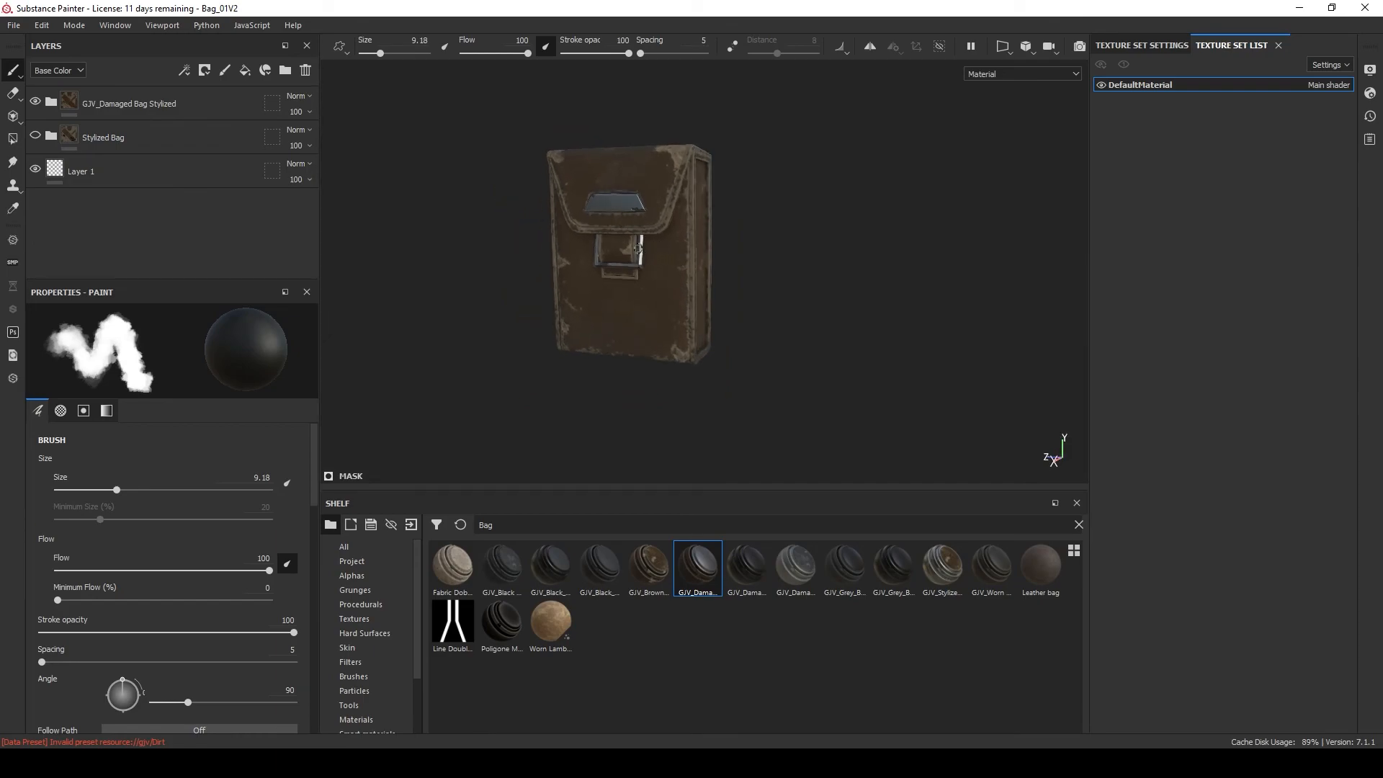
pyautogui.click(36, 101)
pyautogui.keyDown('alt'); pyautogui.moveTo(448, 204); pyautogui.dragTo(633, 284); pyautogui.keyUp('alt')
pyautogui.scroll(1, 621, 242)
pyautogui.scroll(2, 623, 245)
pyautogui.scroll(3, 633, 284)
pyautogui.keyDown('alt'); pyautogui.moveTo(570, 236); pyautogui.dragTo(698, 220); pyautogui.keyUp('alt')
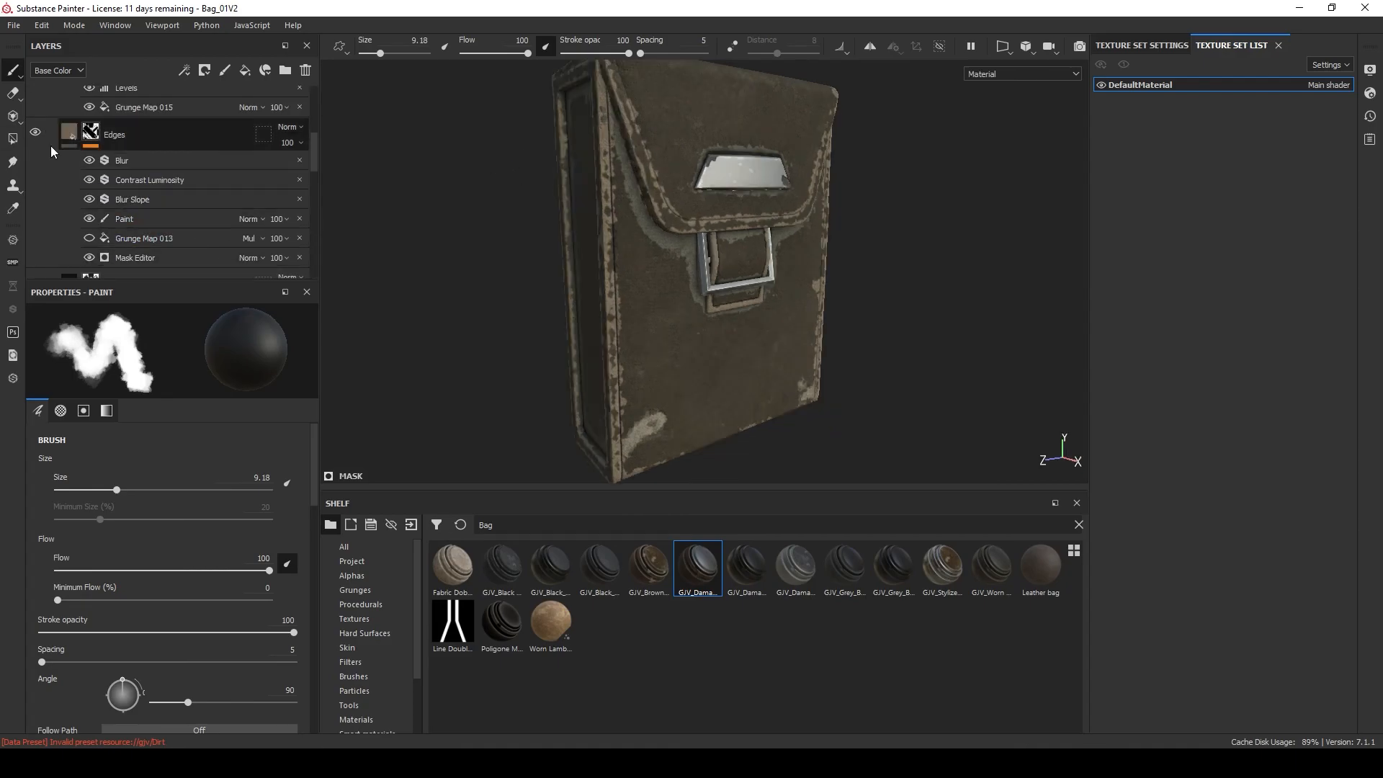
pyautogui.scroll(-3, 147, 163)
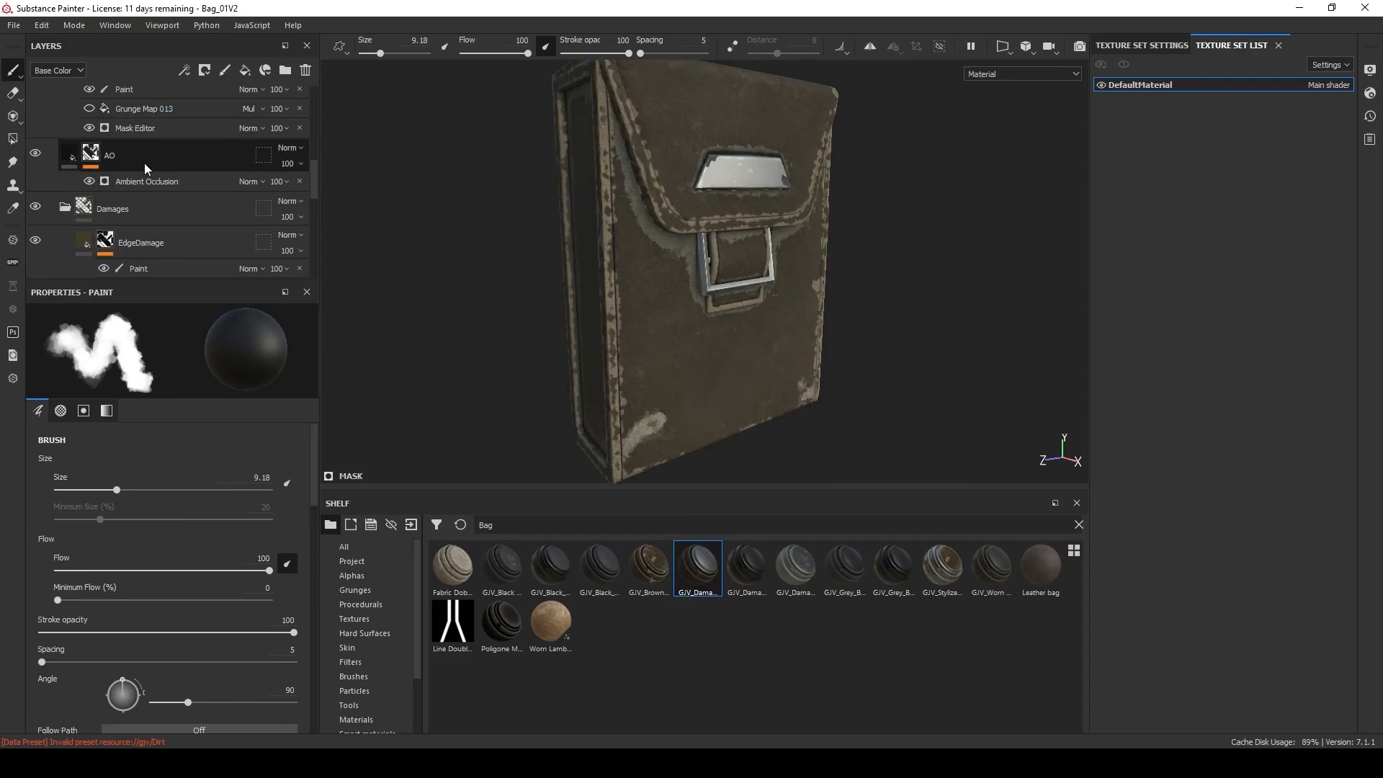
pyautogui.keyDown('alt'); pyautogui.moveTo(581, 193); pyautogui.dragTo(383, 209); pyautogui.keyUp('alt')
pyautogui.keyDown('alt'); pyautogui.moveTo(609, 246); pyautogui.dragTo(605, 174); pyautogui.keyUp('alt')
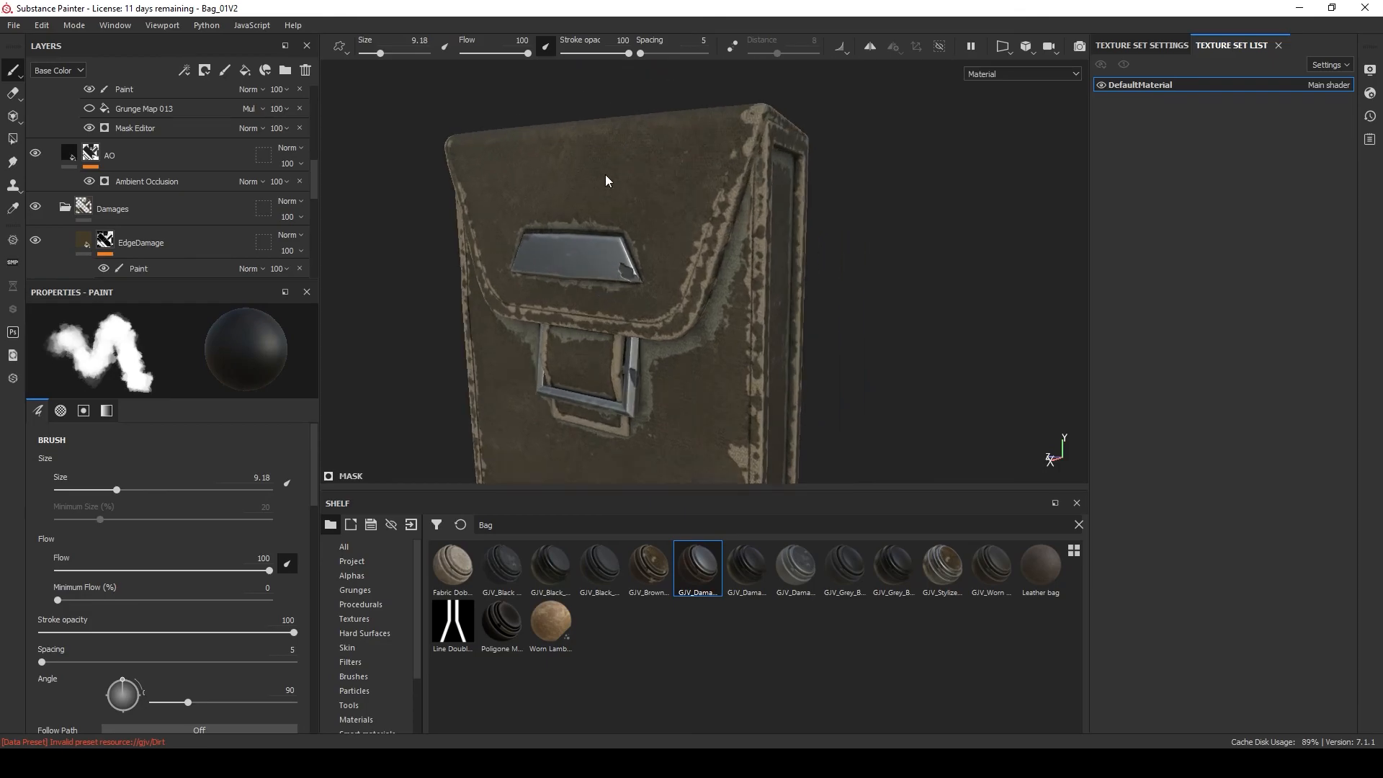
# Examine the Damage_Mask anchor point's references and the Metal Edge Wear generator on EdgeDamage in the Damages folder.
pyautogui.scroll(3, 605, 174)
pyautogui.scroll(-4, 116, 183)
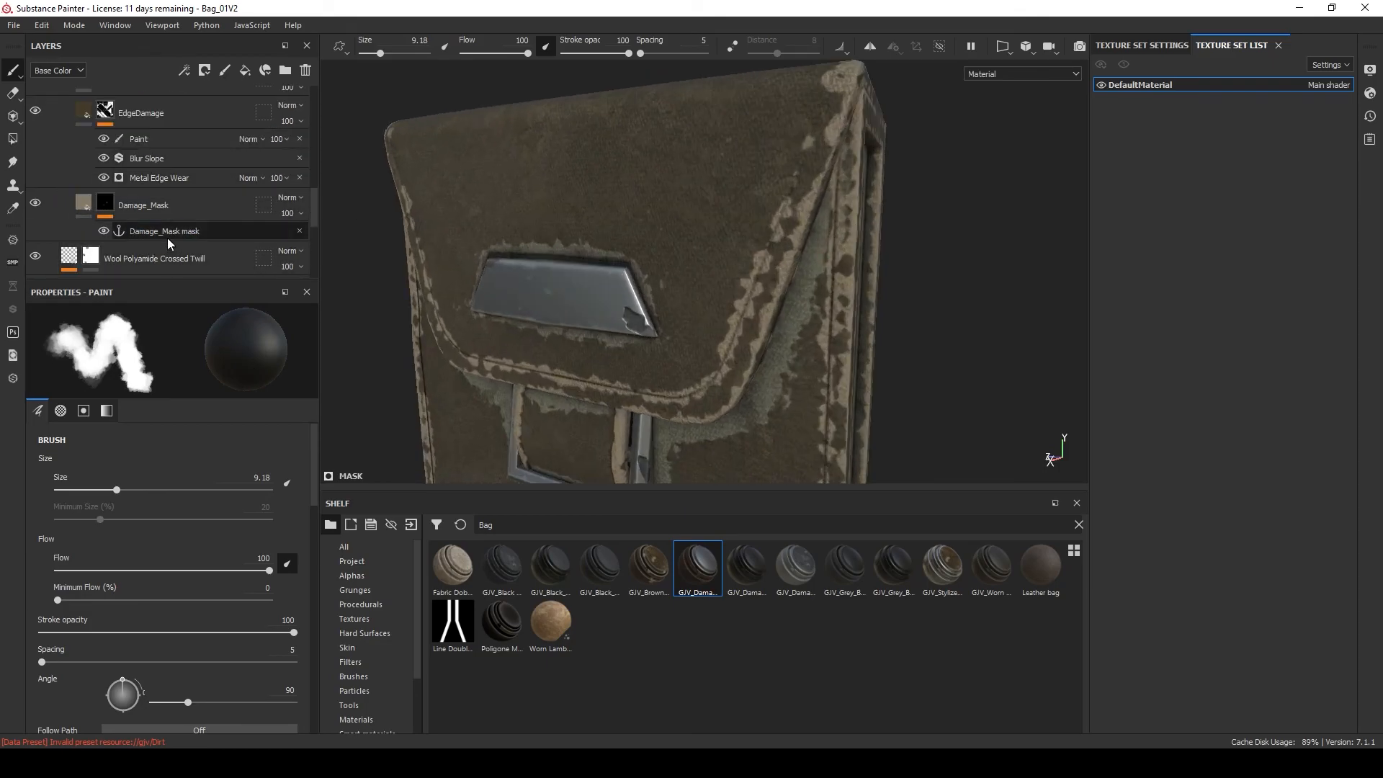
pyautogui.click(168, 235)
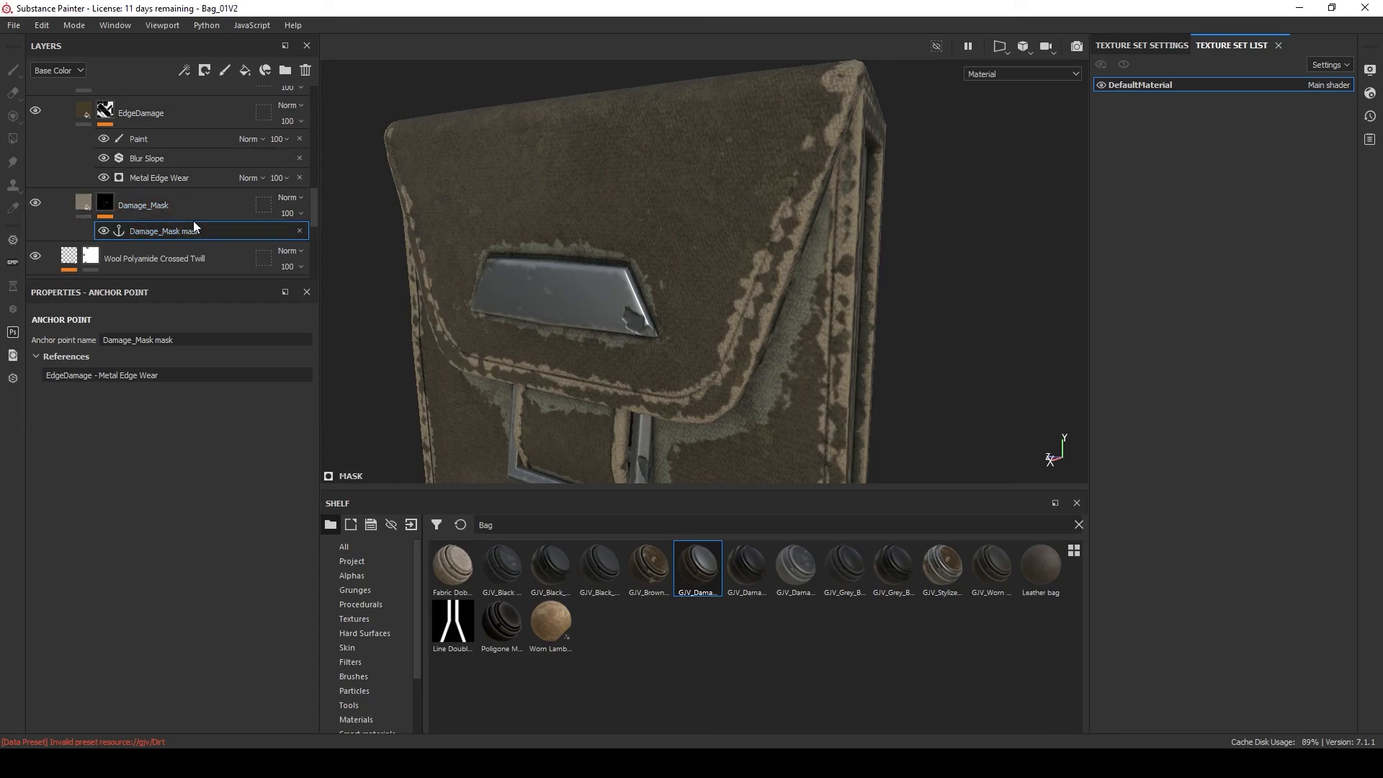
pyautogui.click(148, 138)
pyautogui.click(166, 178)
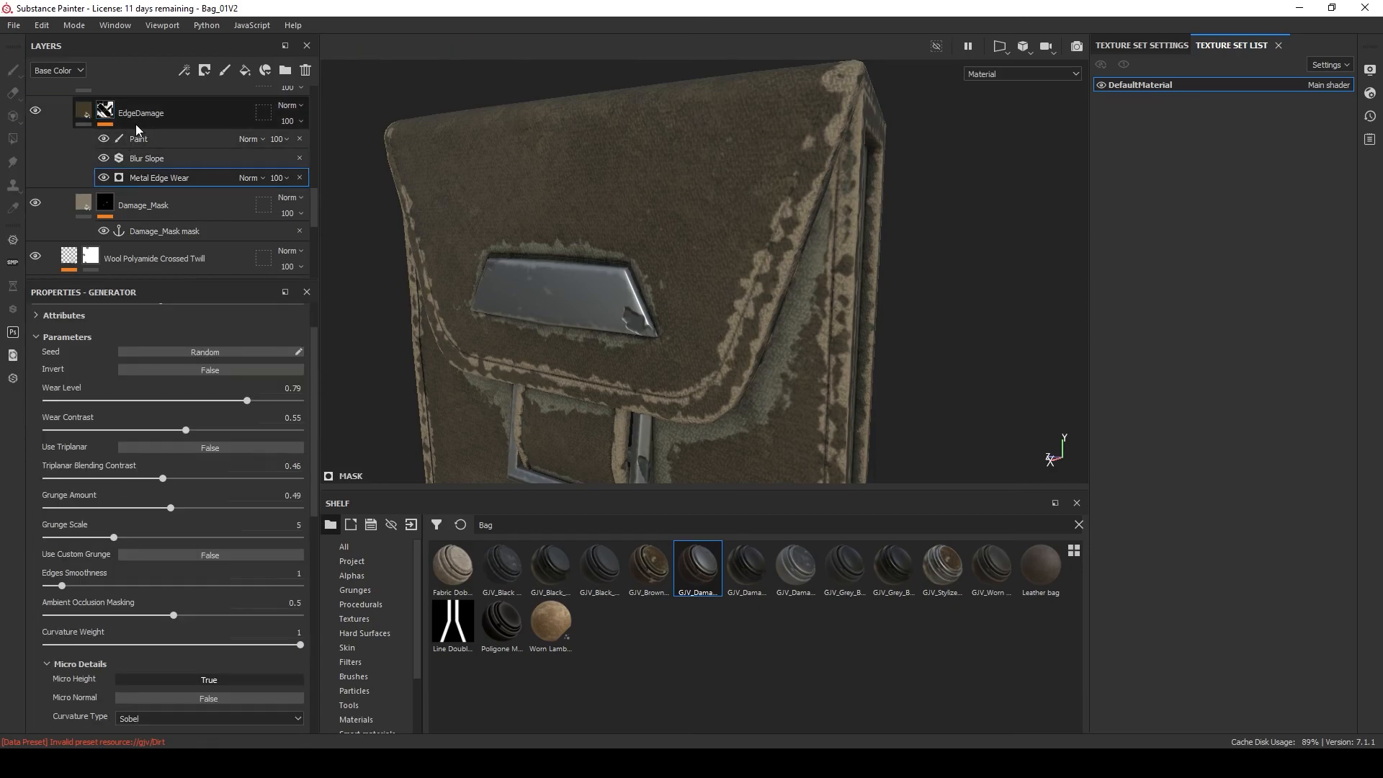
pyautogui.scroll(-5, 156, 239)
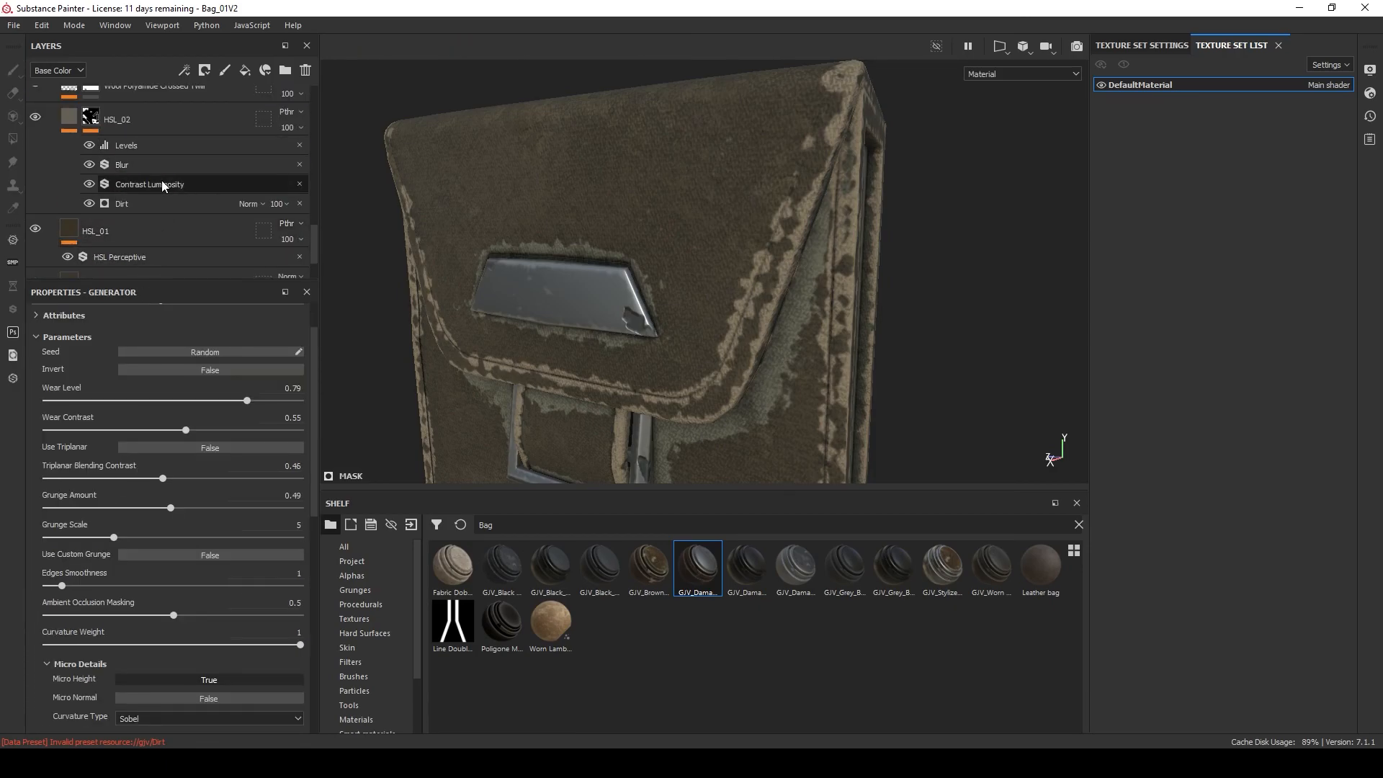
pyautogui.scroll(4, 60, 198)
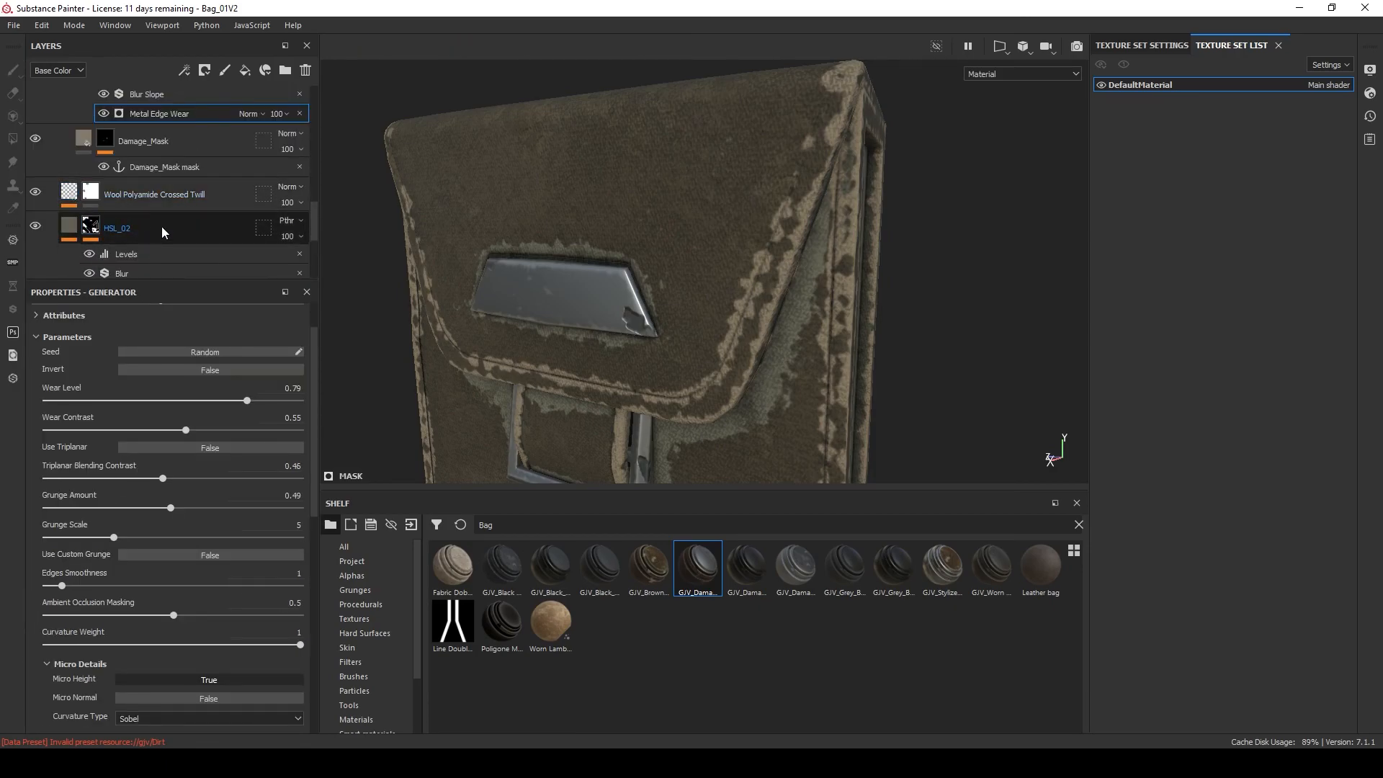
pyautogui.click(159, 164)
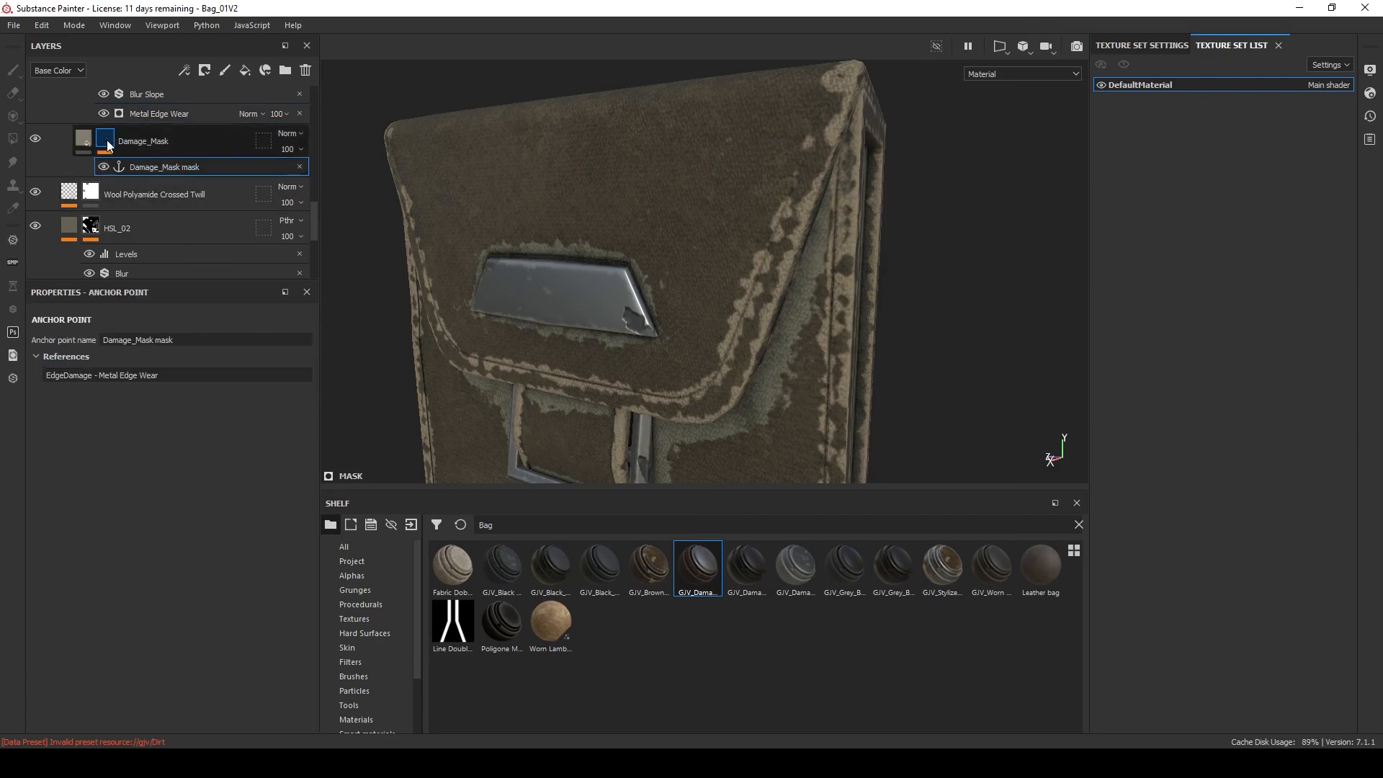
pyautogui.scroll(2, 176, 221)
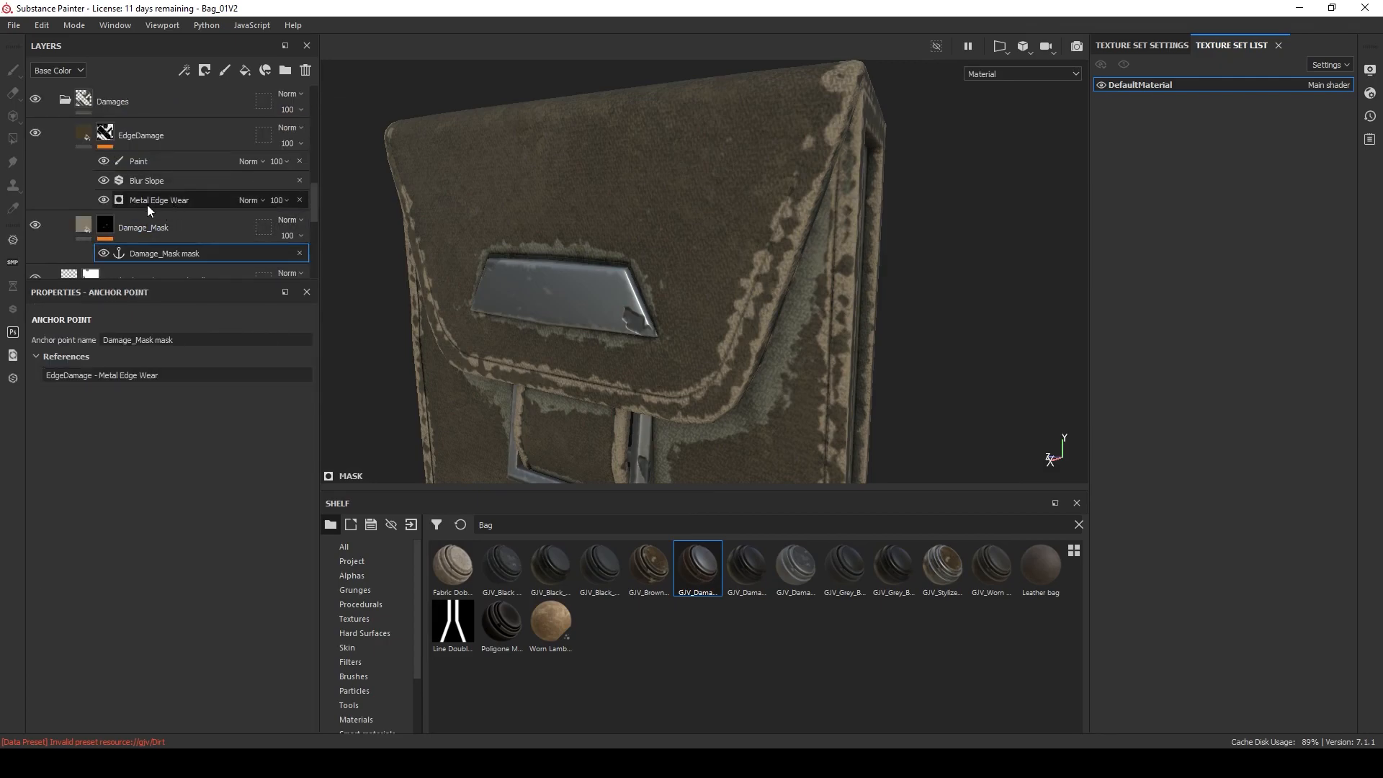
pyautogui.scroll(-3, 180, 187)
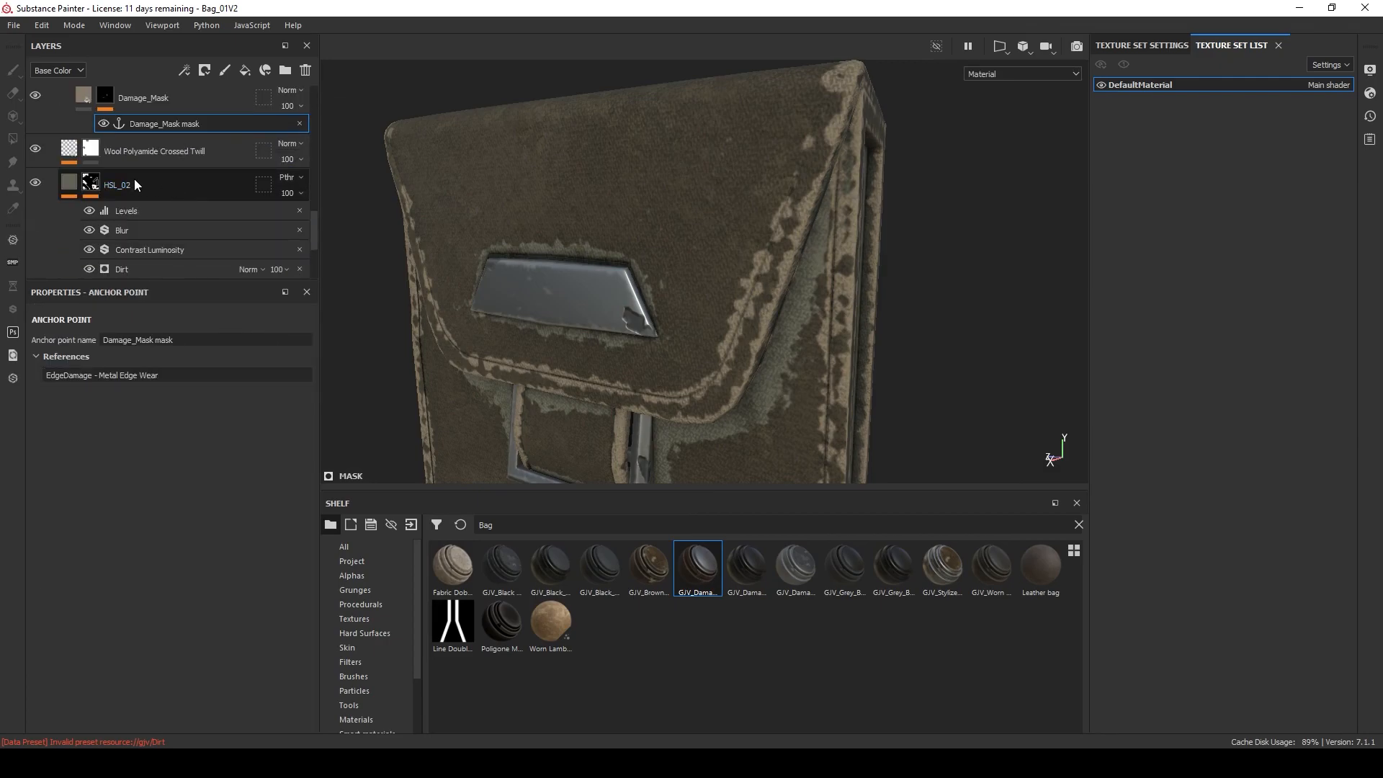
# Check the Wool Polyamide Crossed Twill layer's fill settings and its anchor point's references.
pyautogui.click(68, 150)
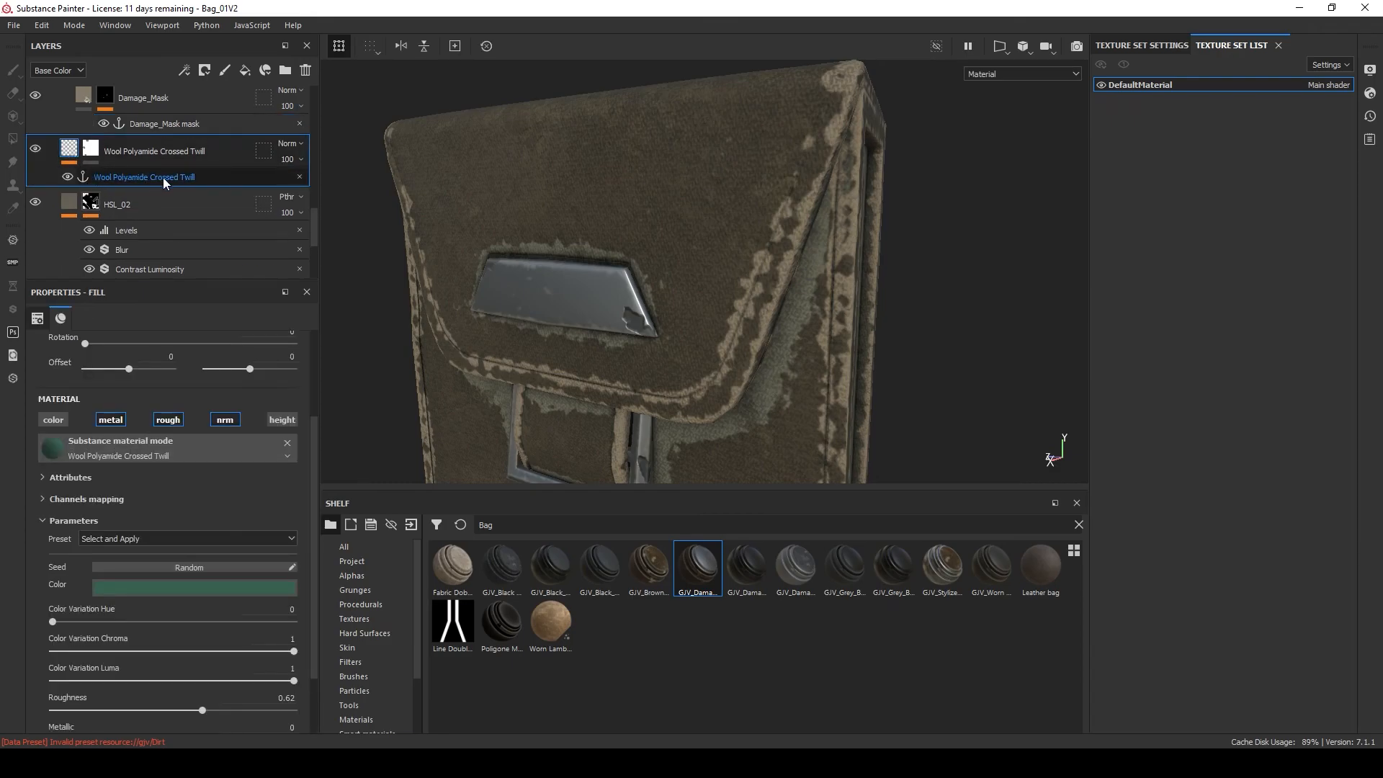
pyautogui.scroll(3, 174, 225)
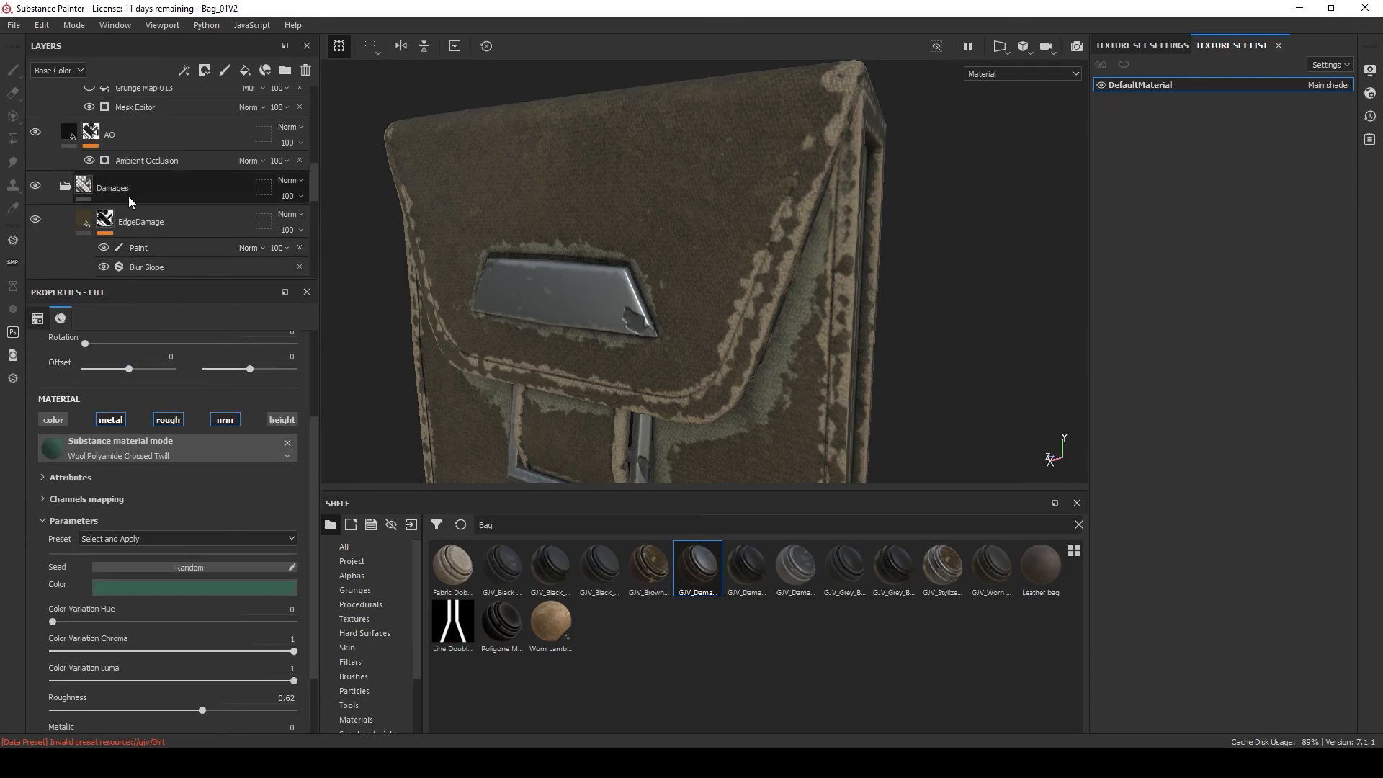
pyautogui.scroll(-2, 158, 206)
pyautogui.click(166, 221)
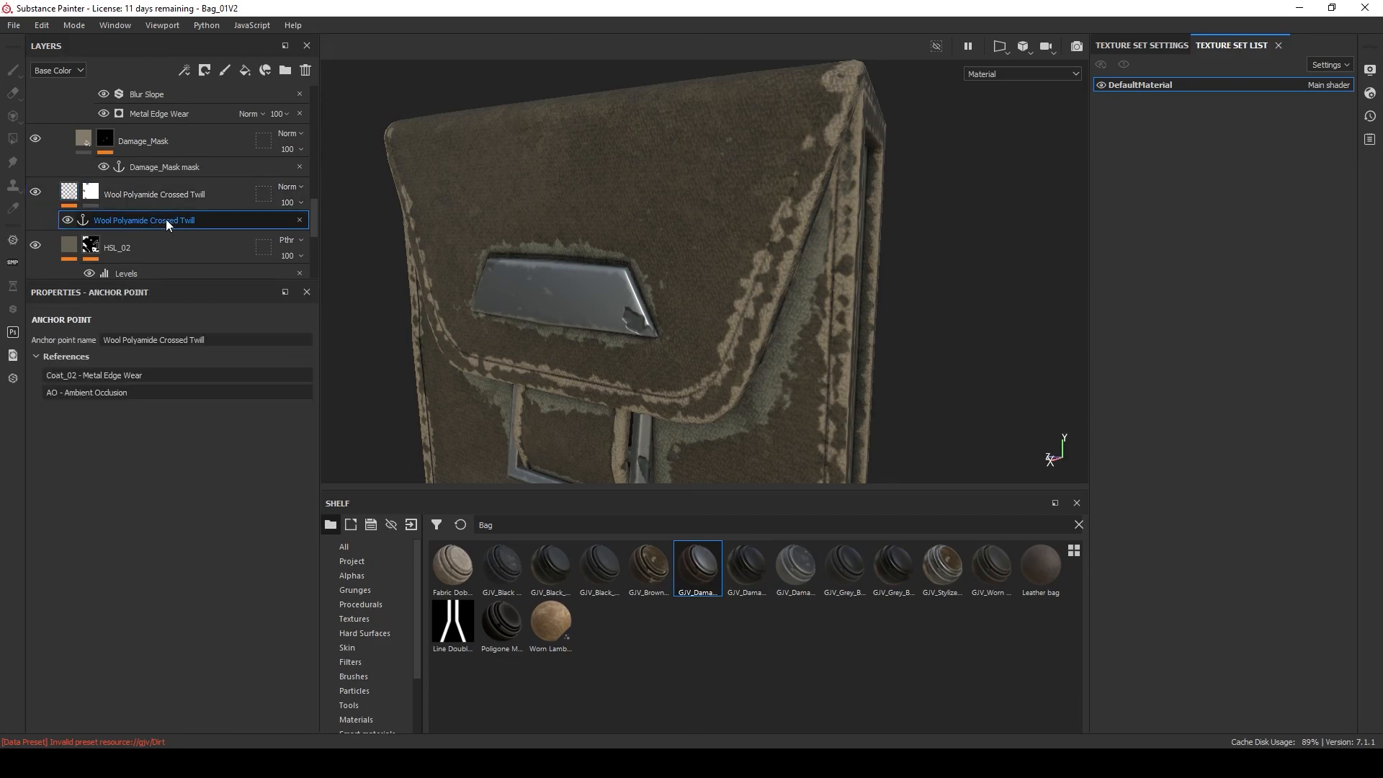
# Follow the anchor's Coat_02 reference and examine the Metal Edge Wear generator's Micro Normal input and micro detail settings.
pyautogui.click(136, 375)
pyautogui.scroll(-12, 75, 397)
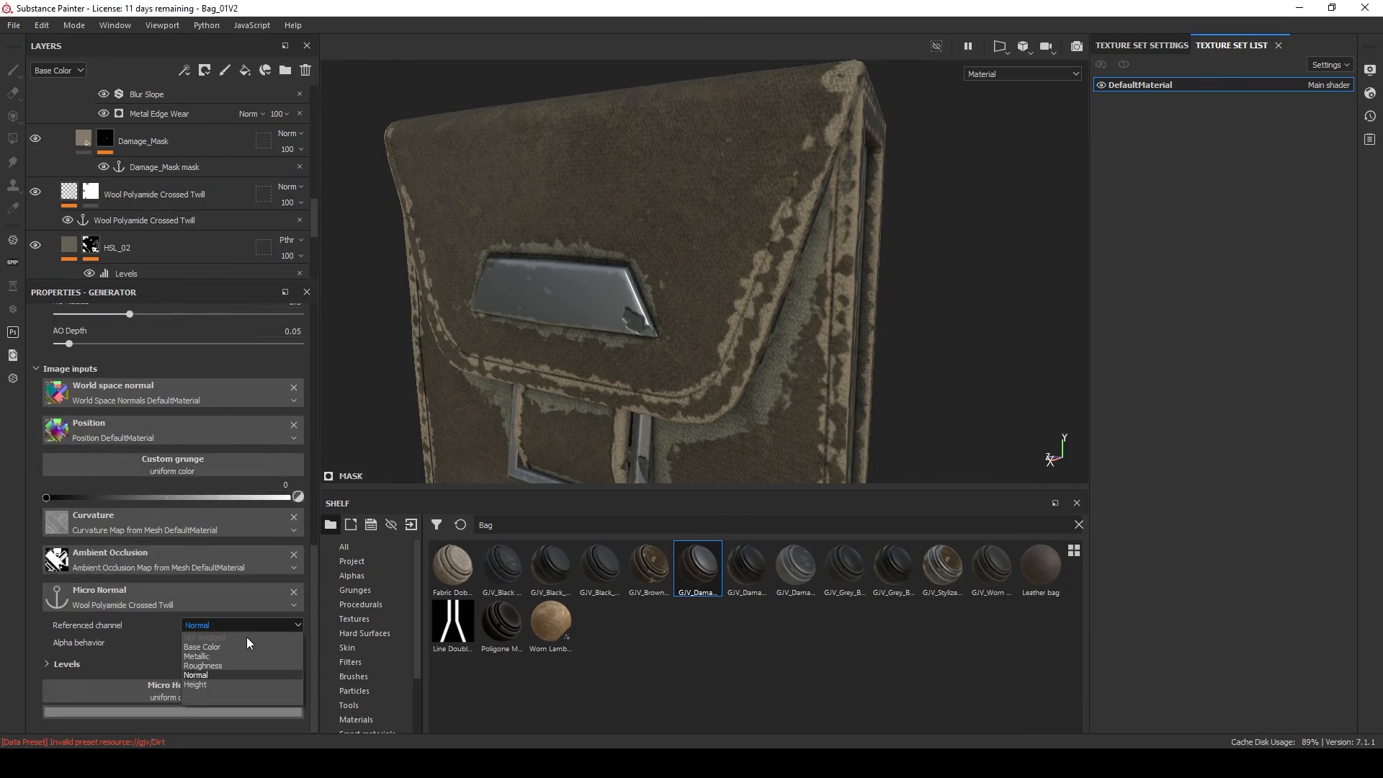
pyautogui.click(81, 638)
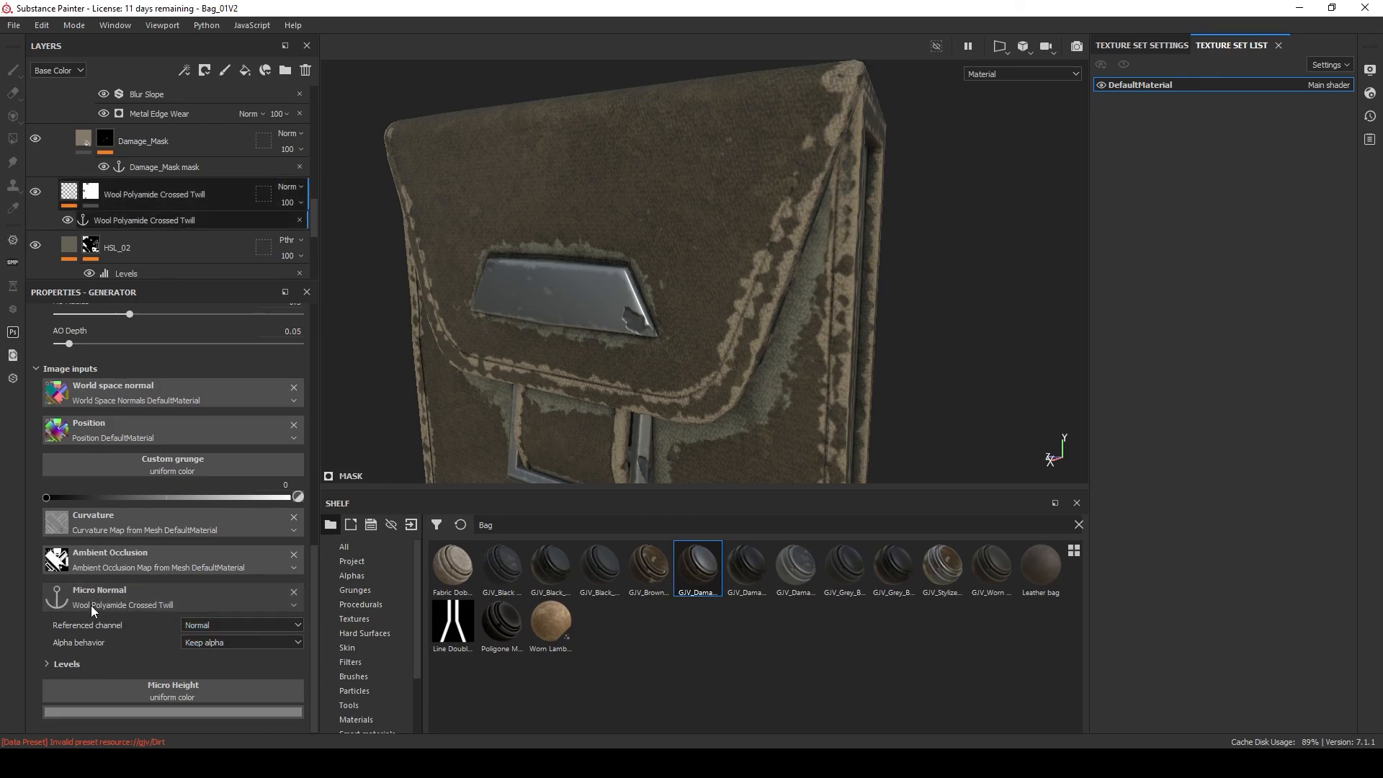
pyautogui.scroll(4, 180, 519)
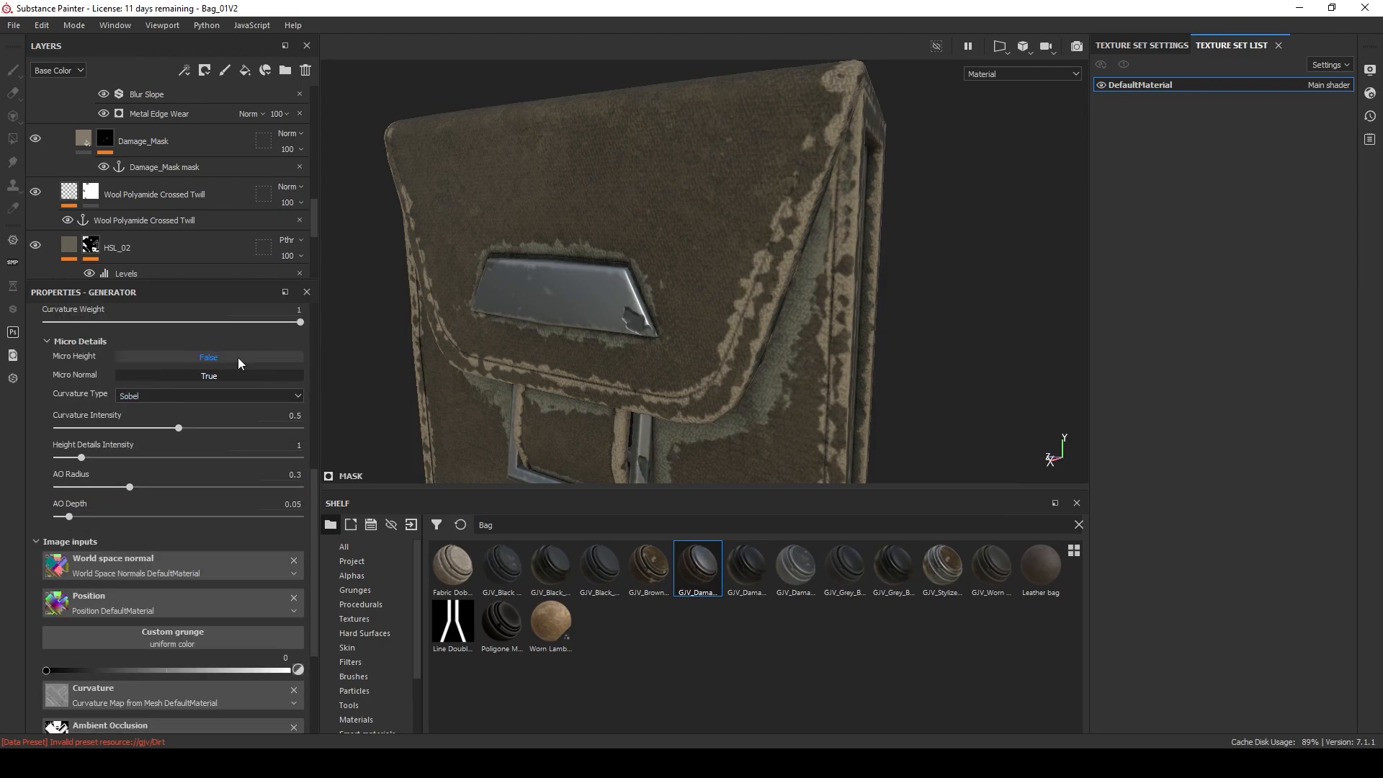
pyautogui.scroll(-3, 636, 269)
pyautogui.scroll(2, 677, 291)
# Switch the AO layer's visibility off and on to compare its effect around the buckle.
pyautogui.keyDown('alt'); pyautogui.moveTo(660, 309); pyautogui.dragTo(757, 277); pyautogui.keyUp('alt')
pyautogui.scroll(3, 103, 131)
pyautogui.scroll(4, 180, 161)
pyautogui.click(37, 219)
pyautogui.click(37, 220)
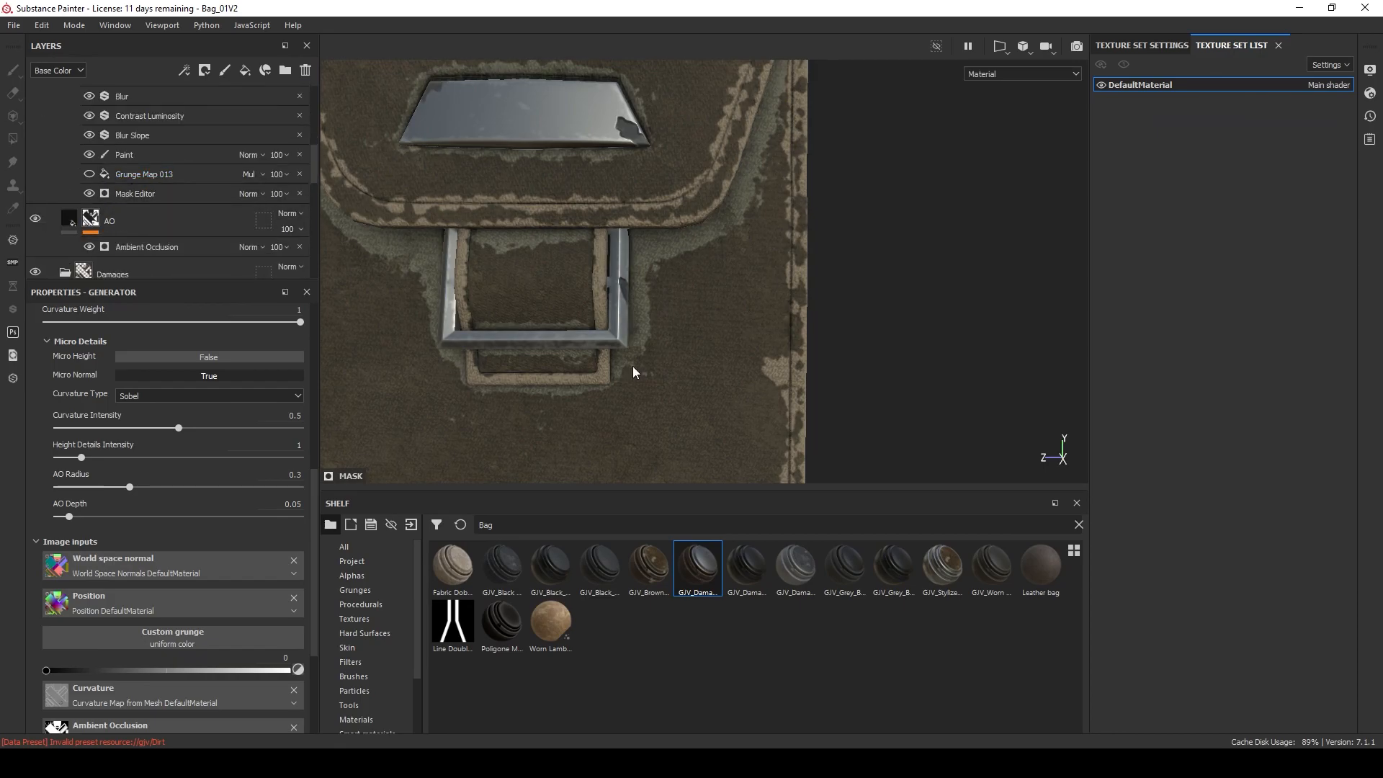
# Toggle the Coat_02 layer's visibility to compare its anchor-driven wear on the bag's fabric.
pyautogui.scroll(5, 121, 216)
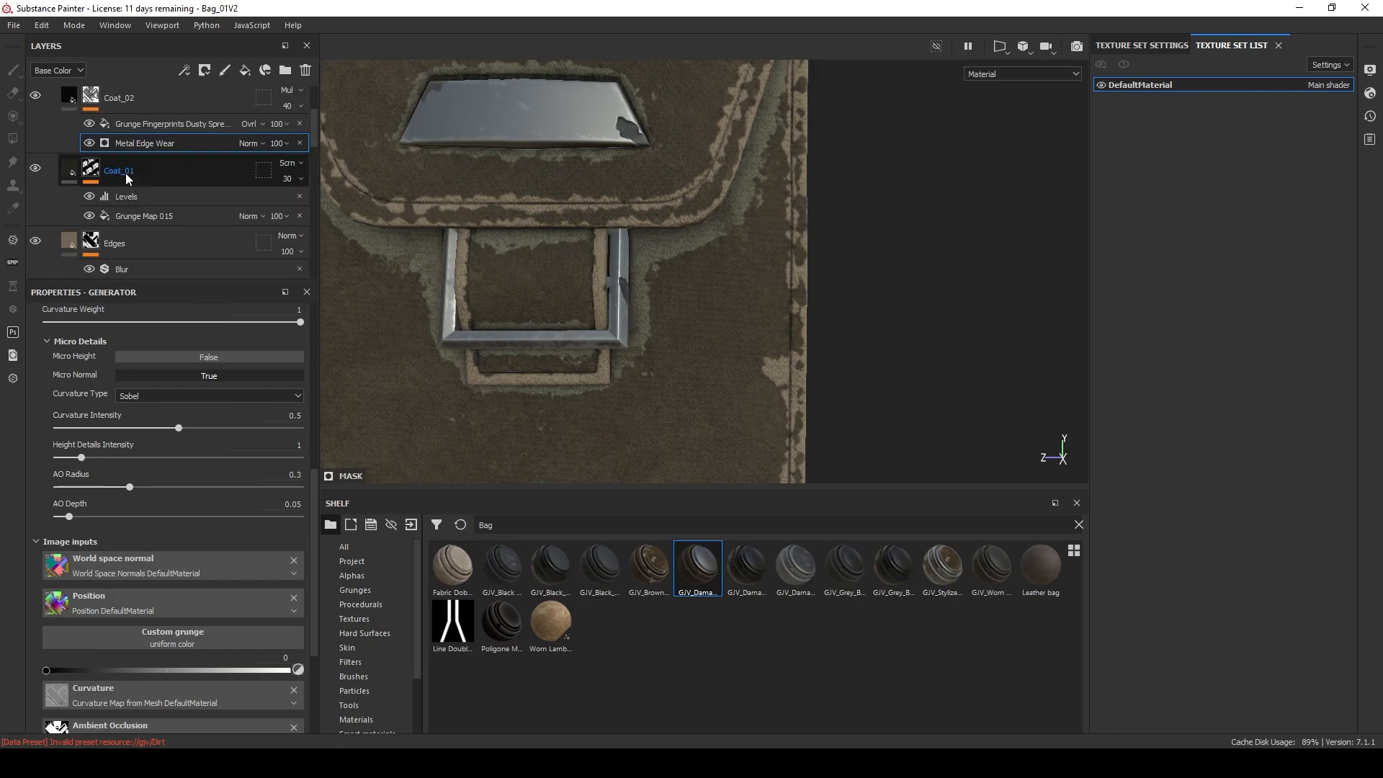
pyautogui.scroll(-3, 166, 216)
pyautogui.scroll(1, 171, 214)
pyautogui.scroll(-1, 136, 213)
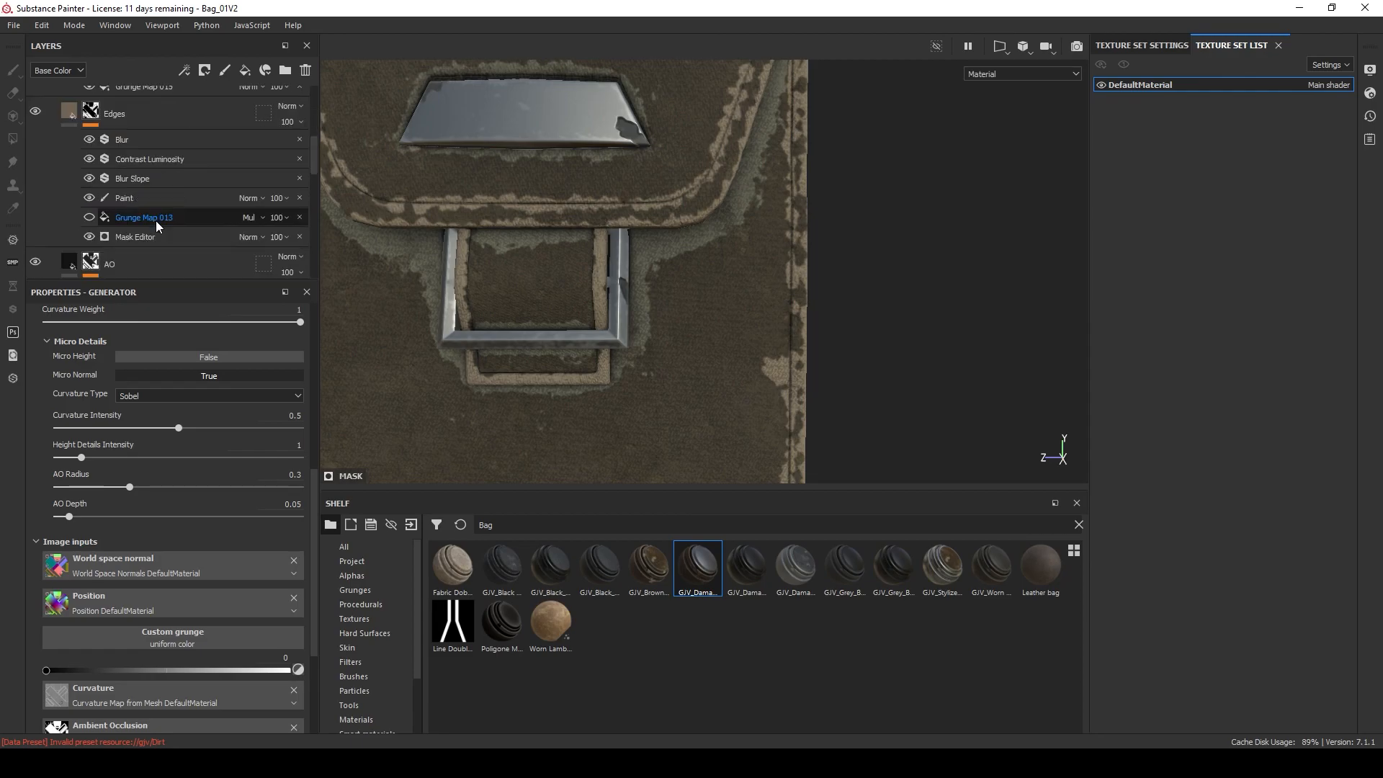
pyautogui.scroll(3, 38, 108)
pyautogui.click(41, 97)
pyautogui.keyDown('alt'); pyautogui.moveTo(682, 402); pyautogui.dragTo(694, 236, button='middle'); pyautogui.keyUp('alt')
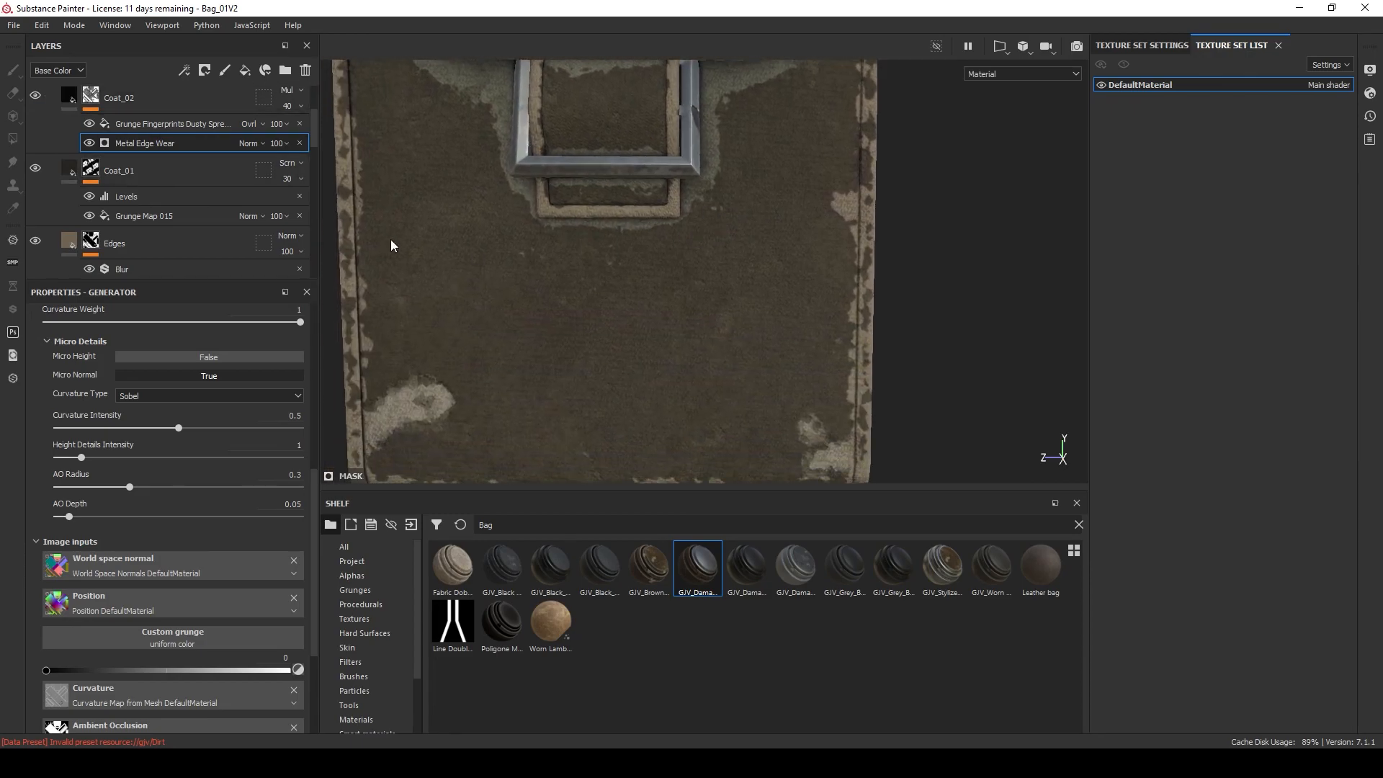
pyautogui.scroll(1, 311, 139)
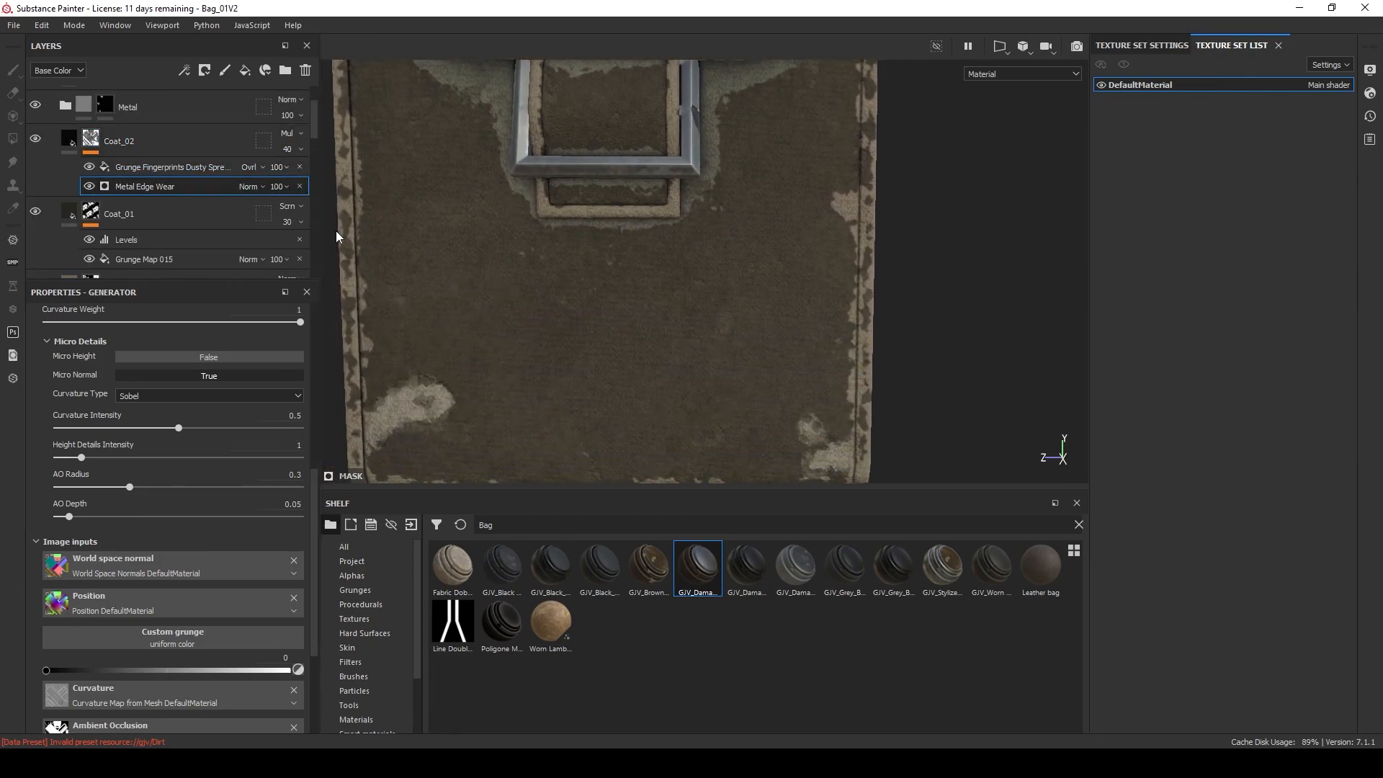
pyautogui.scroll(3, 746, 270)
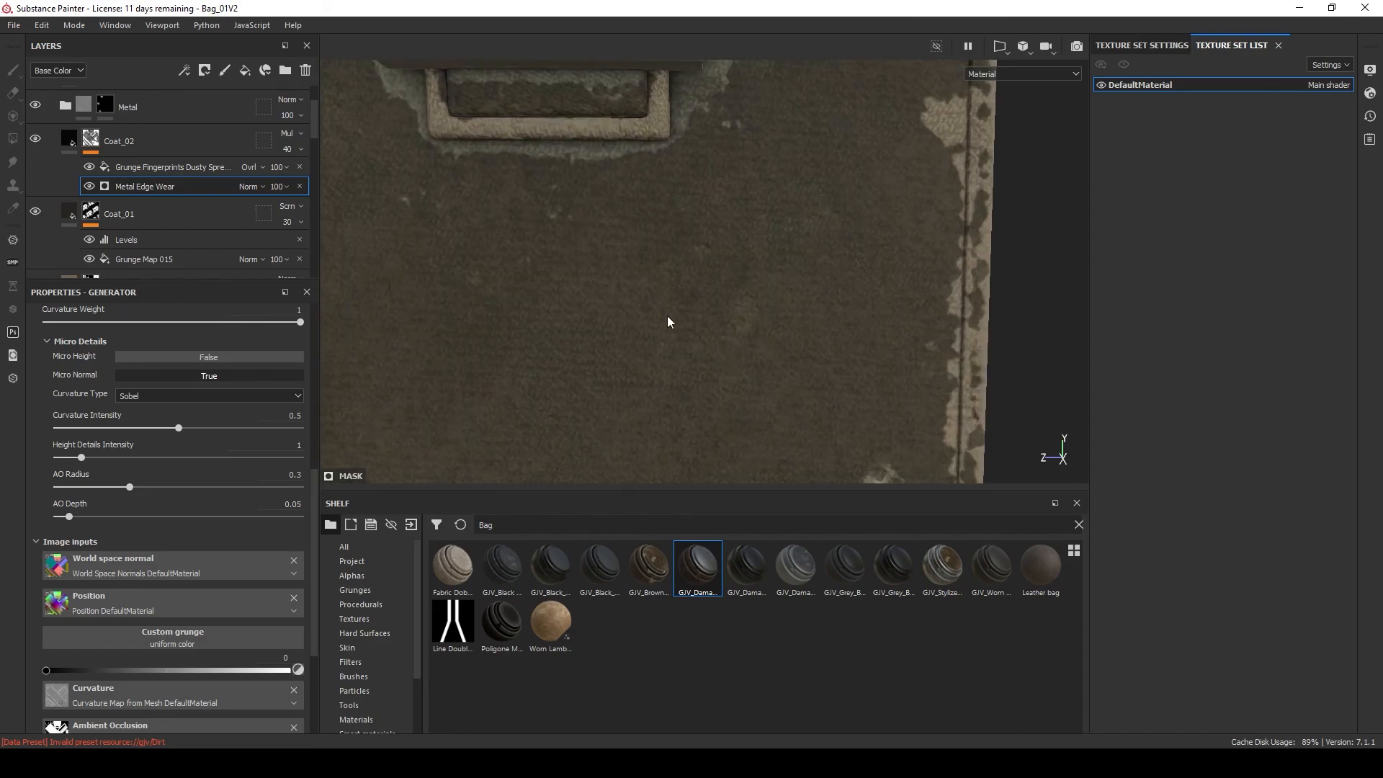
pyautogui.keyDown('alt'); pyautogui.moveTo(741, 253); pyautogui.dragTo(630, 252); pyautogui.keyUp('alt')
pyautogui.scroll(-2, 681, 258)
pyautogui.click(33, 139)
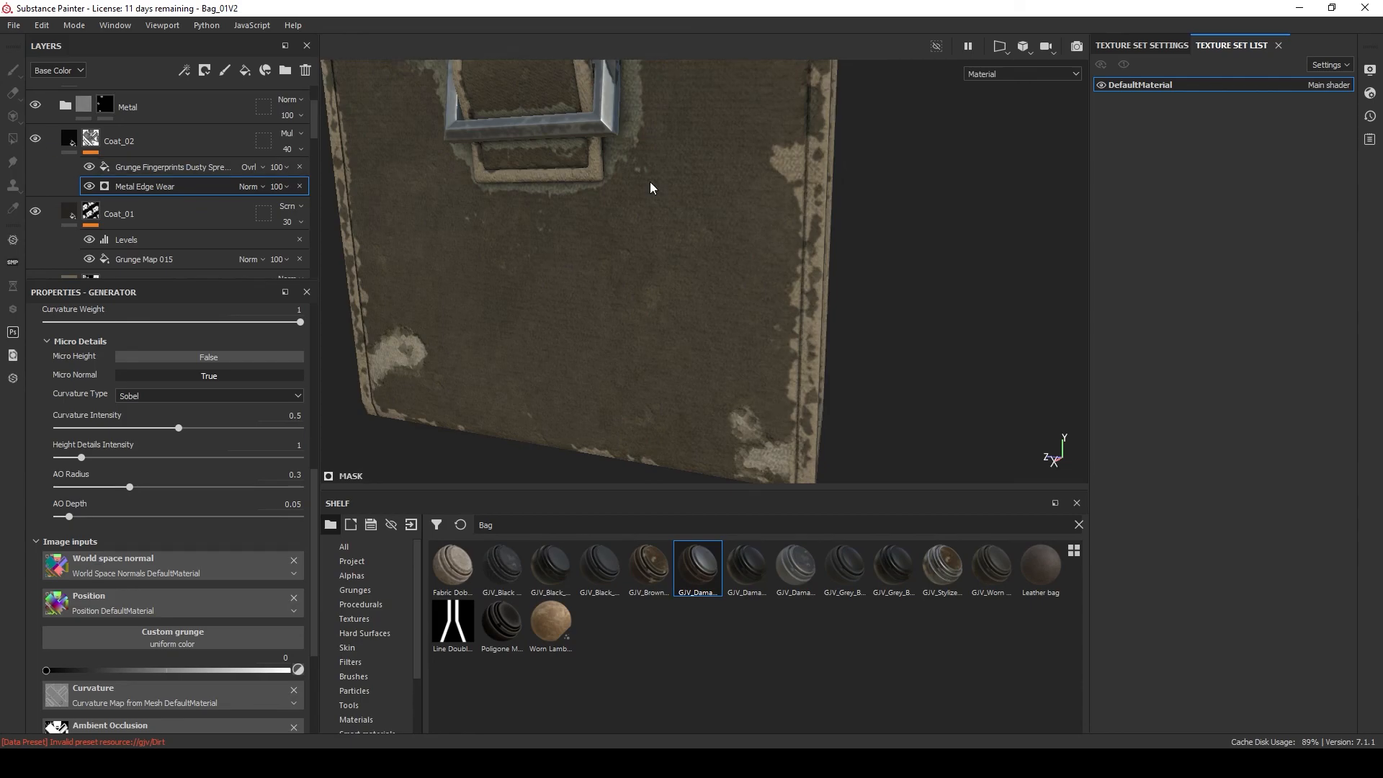
# Review the whole finished bag from several angles.
pyautogui.keyDown('alt'); pyautogui.moveTo(650, 188); pyautogui.dragTo(609, 426); pyautogui.keyUp('alt')
pyautogui.moveTo(674, 214)
pyautogui.keyDown('alt'); pyautogui.mouseDown()
pyautogui.moveTo(468, 300)
pyautogui.moveTo(576, 302)
pyautogui.moveTo(663, 348)
pyautogui.moveTo(679, 321)
pyautogui.moveTo(586, 346)
pyautogui.moveTo(611, 284)
pyautogui.moveTo(595, 296)
pyautogui.moveTo(624, 347)
pyautogui.moveTo(557, 279)
pyautogui.moveTo(525, 294)
pyautogui.moveTo(600, 272)
pyautogui.moveTo(569, 216)
pyautogui.moveTo(502, 196)
pyautogui.moveTo(634, 261)
pyautogui.moveTo(607, 282)
pyautogui.moveTo(451, 299)
pyautogui.moveTo(581, 308)
pyautogui.moveTo(623, 142)
pyautogui.mouseUp(); pyautogui.keyUp('alt')
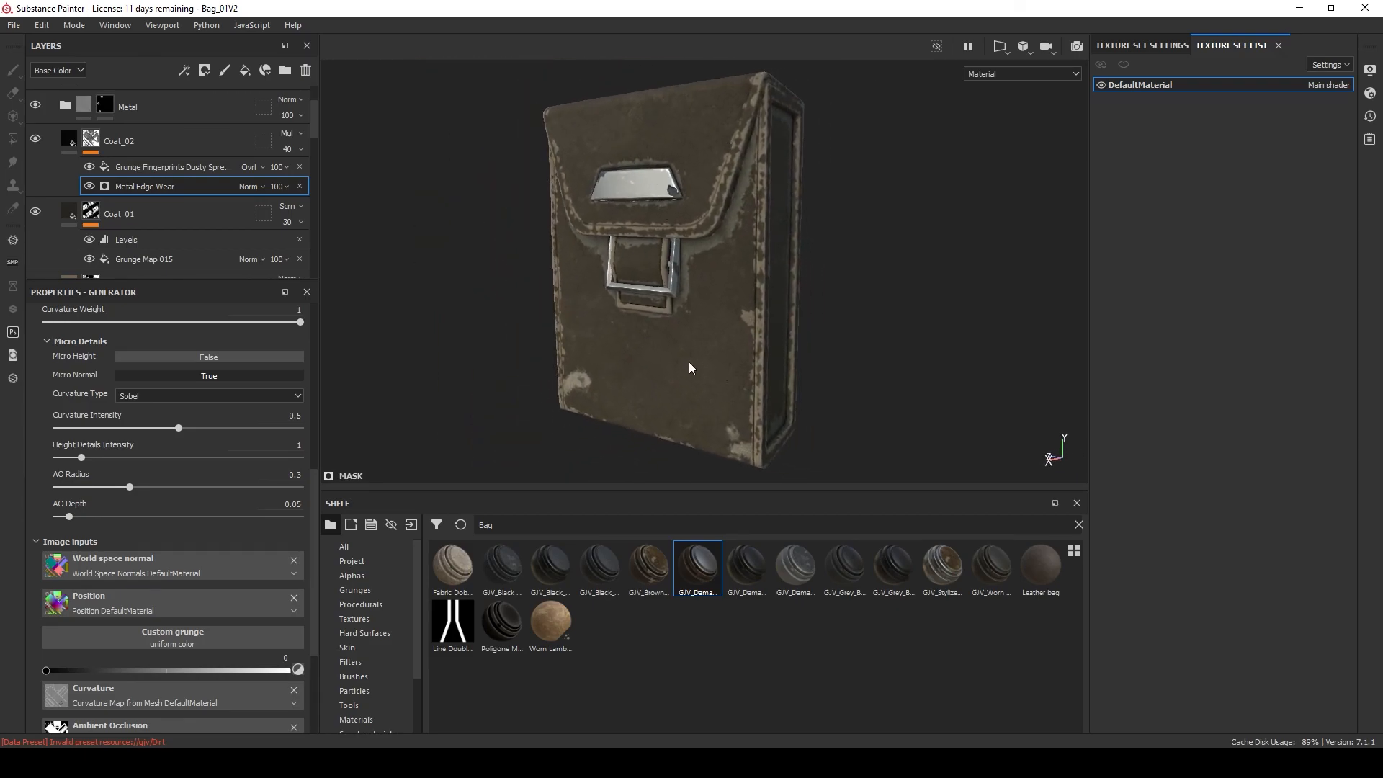
pyautogui.keyDown('alt'); pyautogui.moveTo(670, 387); pyautogui.dragTo(696, 243, button='right'); pyautogui.keyUp('alt')
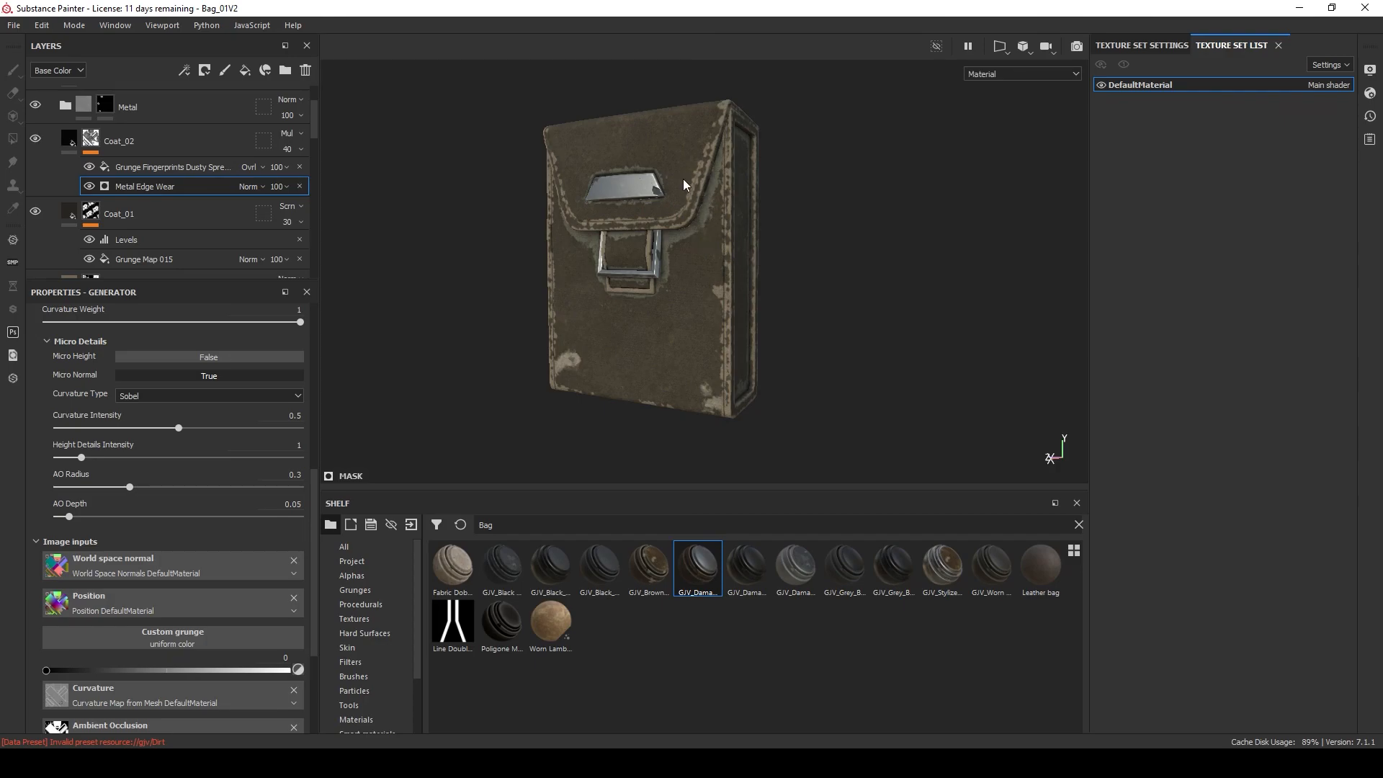
pyautogui.keyDown('alt'); pyautogui.moveTo(716, 192); pyautogui.dragTo(750, 210); pyautogui.keyUp('alt')
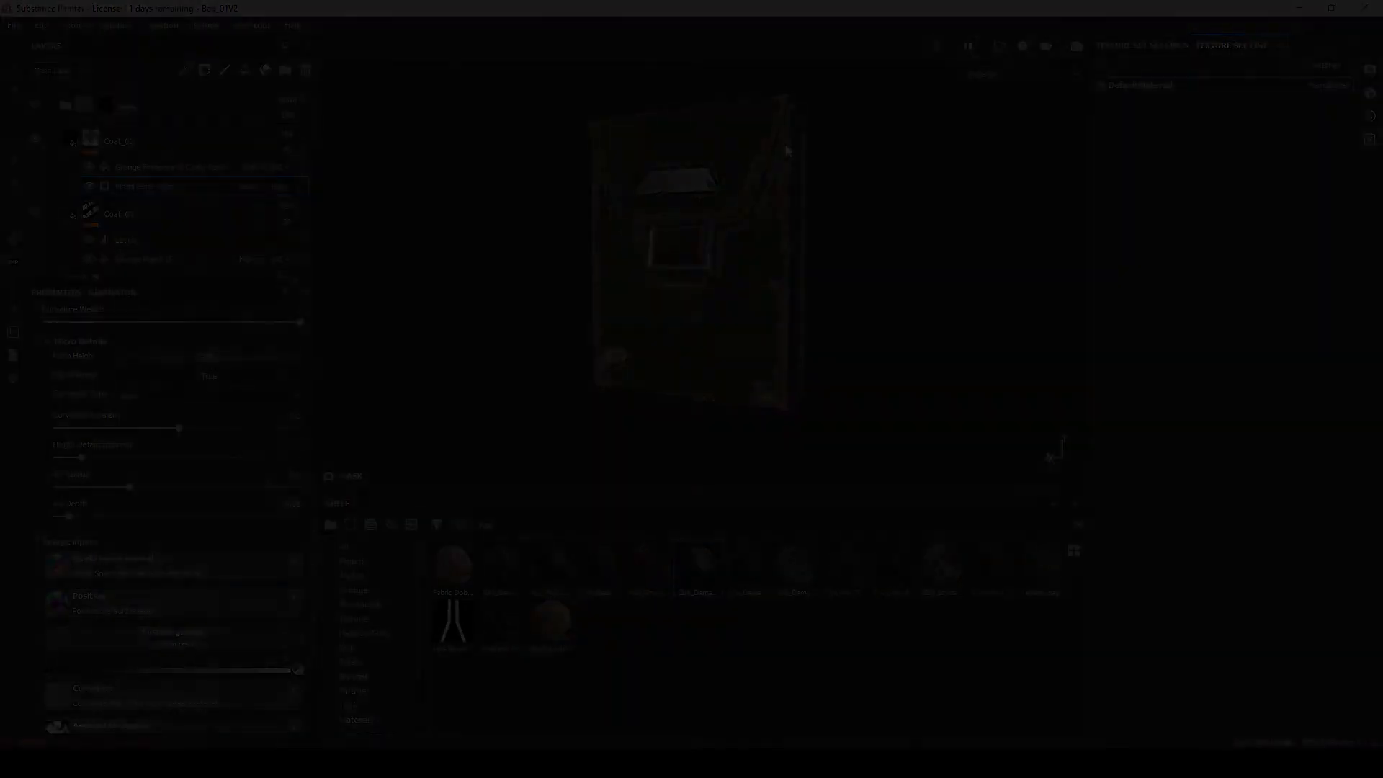